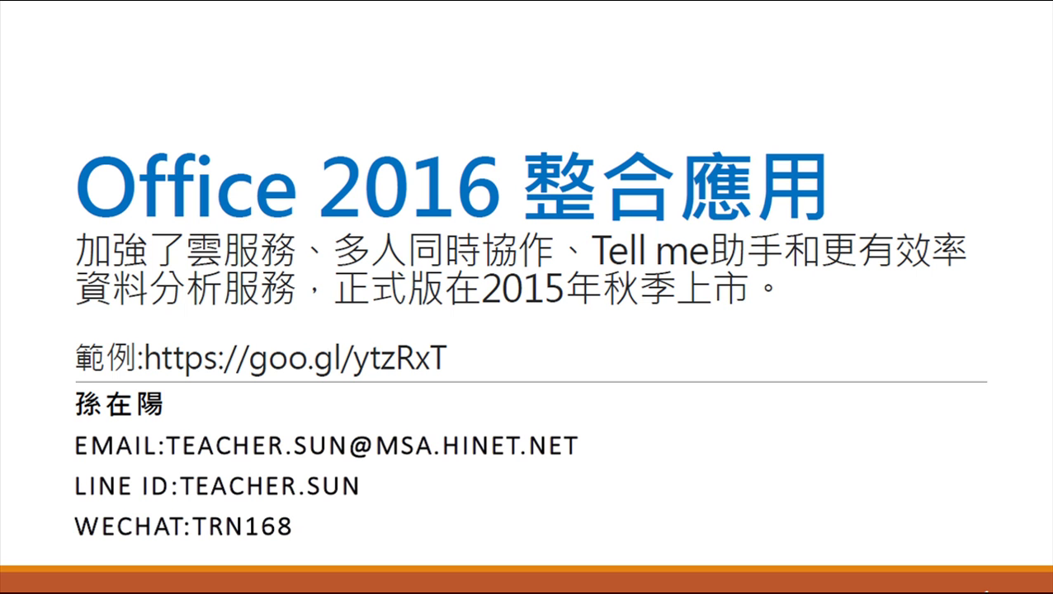
# End the PowerPoint slide show and switch to the File Explorer window showing the Office 2016 整合 folder.
pyautogui.press('Escape')
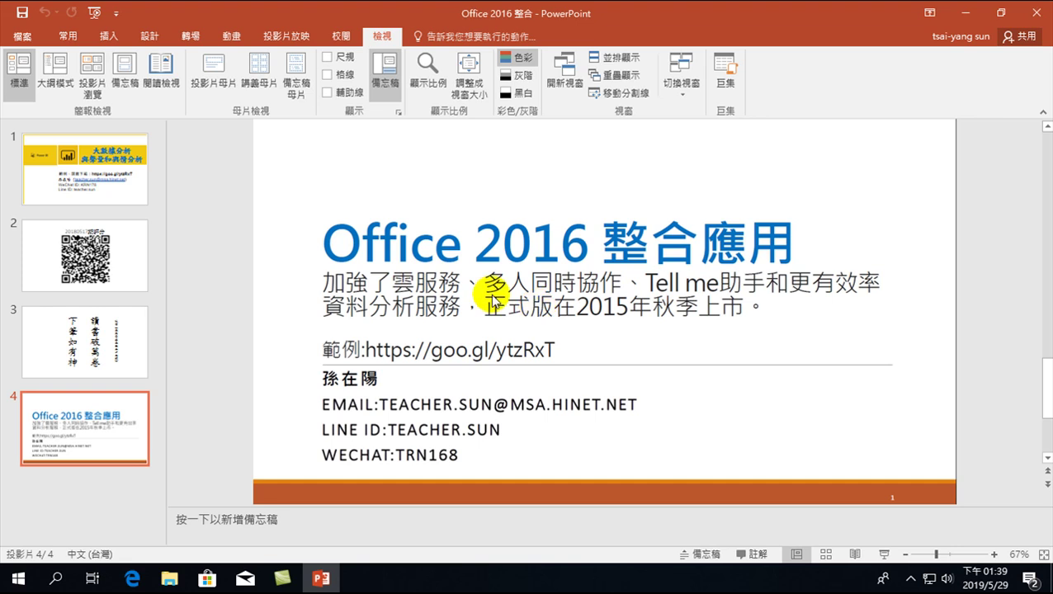
pyautogui.click(169, 578)
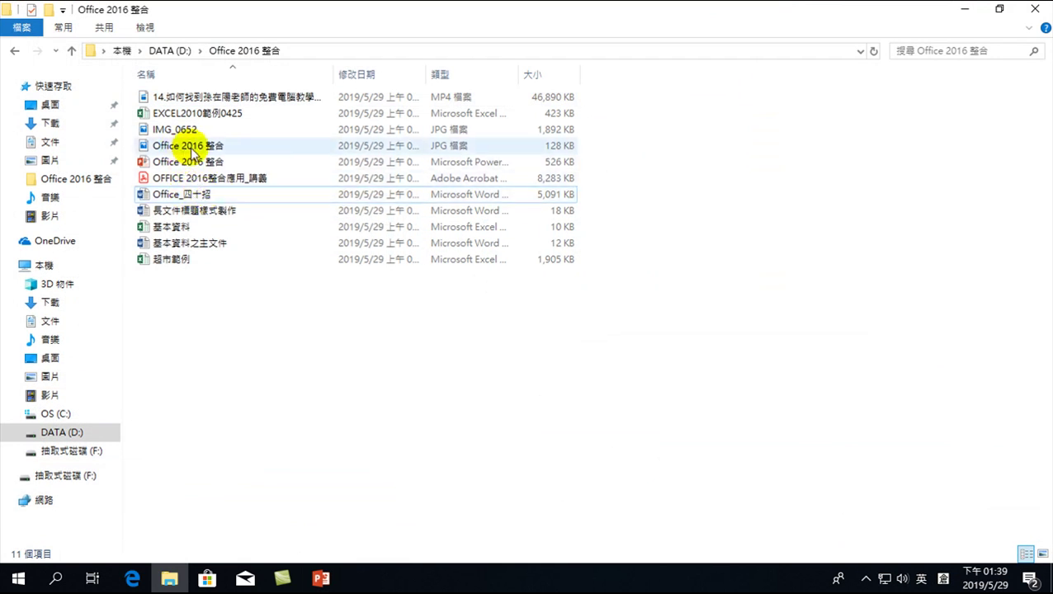
# Open the Word document Office_四十招 from the Office 2016 整合 folder.
pyautogui.doubleClick(172, 198)
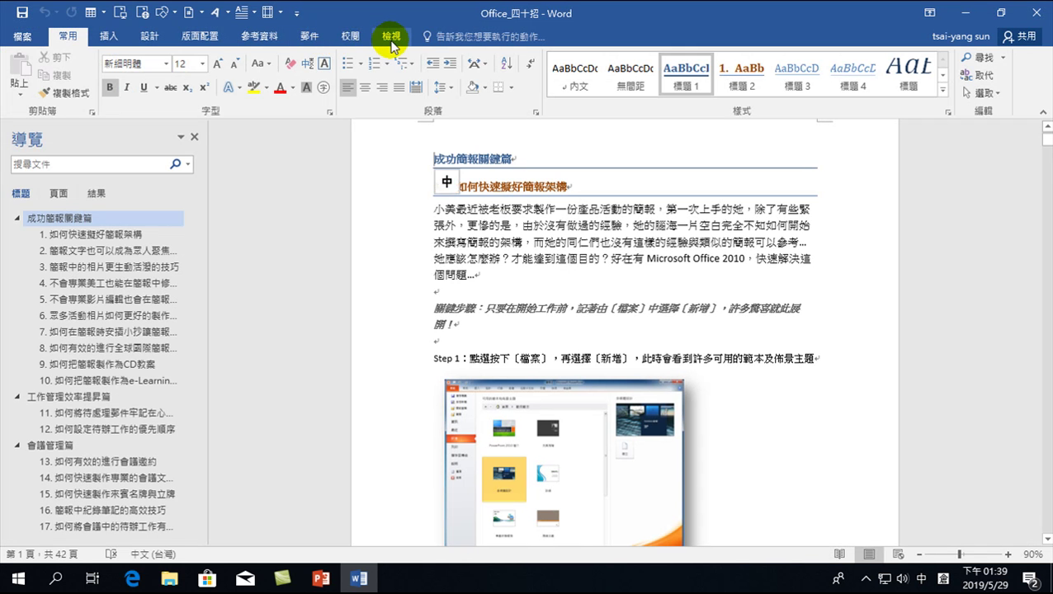
# Switch Office_四十招 to Read Mode and page forward to the section 2 Step 1 SmartArt screenshot.
pyautogui.click(391, 38)
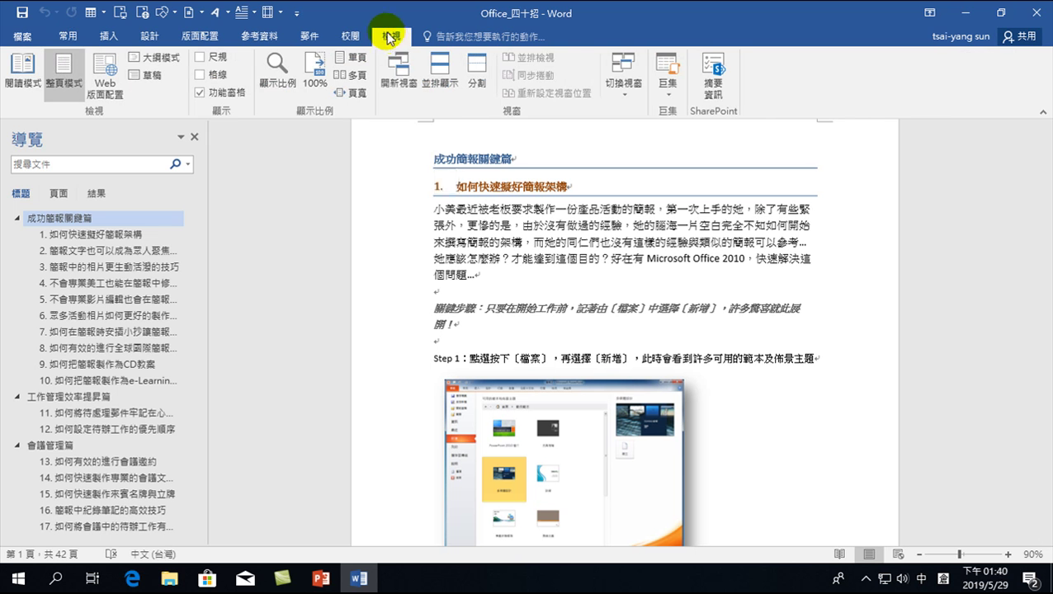
pyautogui.click(21, 74)
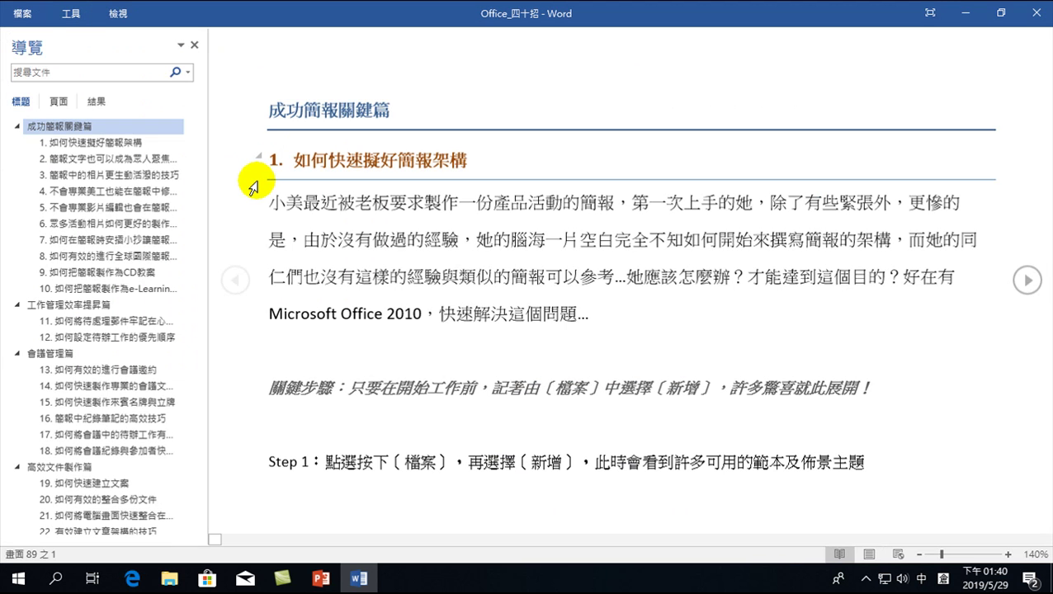
pyautogui.click(1028, 279)
pyautogui.click(1024, 281)
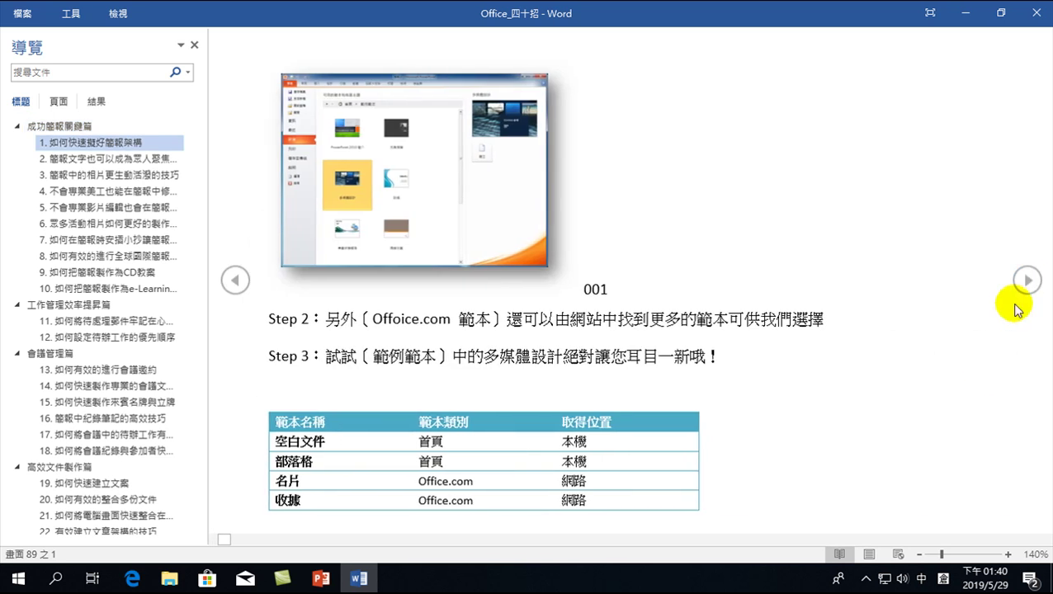
pyautogui.click(1028, 281)
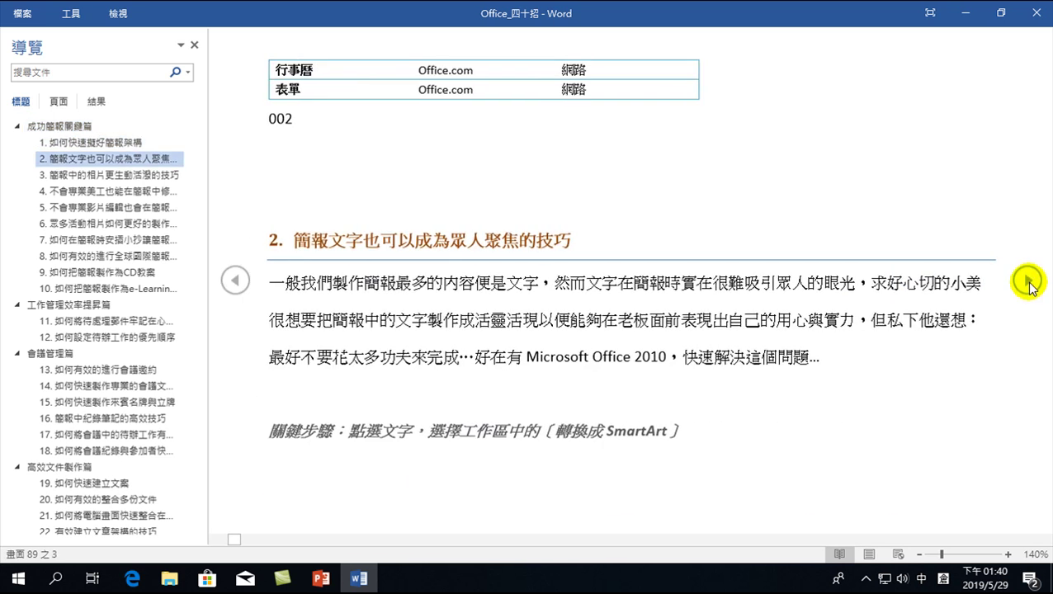
pyautogui.click(1028, 282)
pyautogui.click(1028, 282)
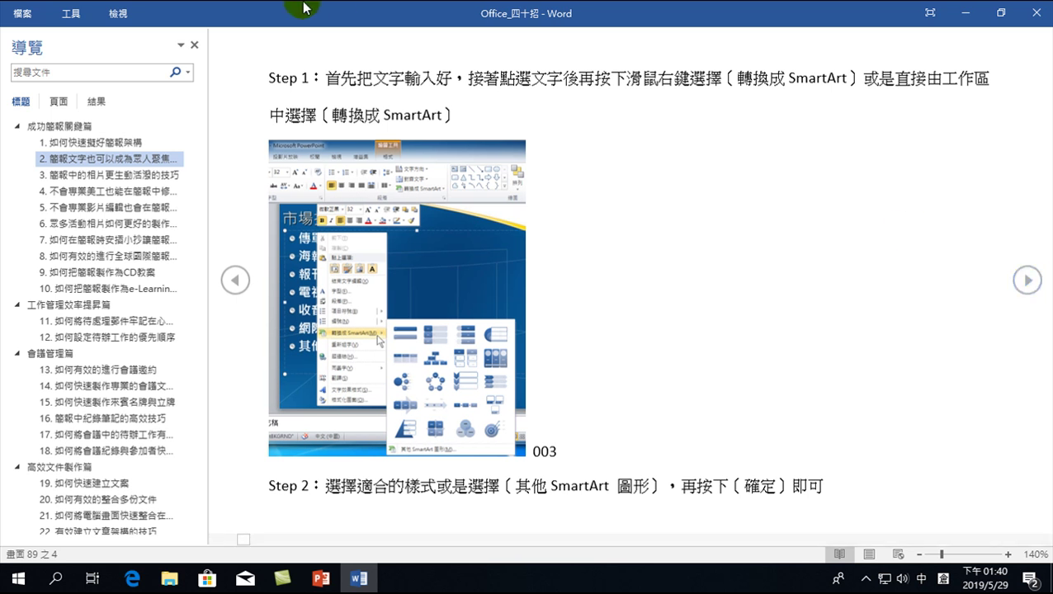
pyautogui.click(116, 14)
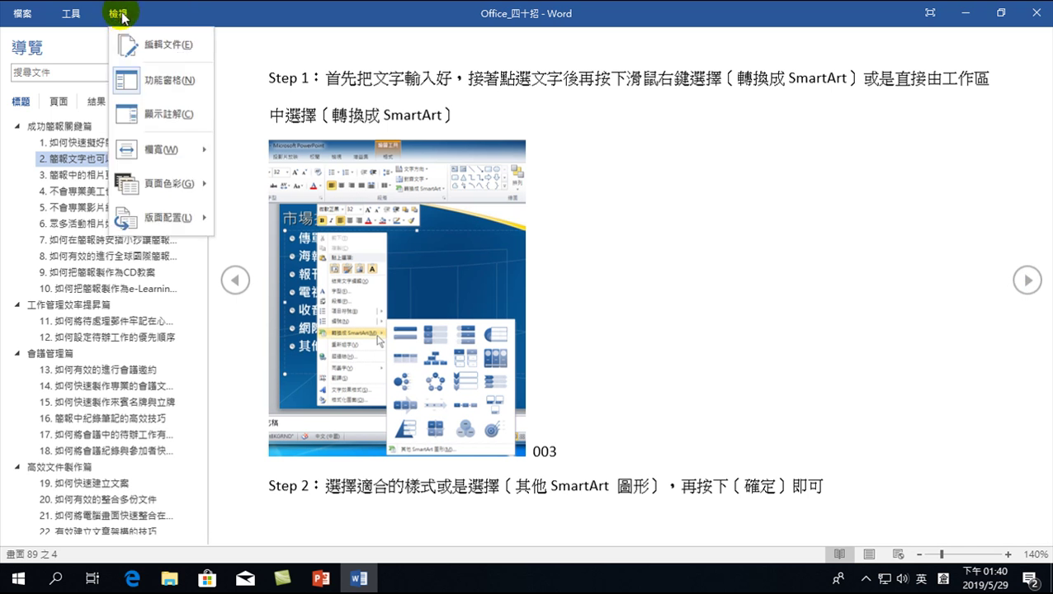
pyautogui.moveTo(162, 184)
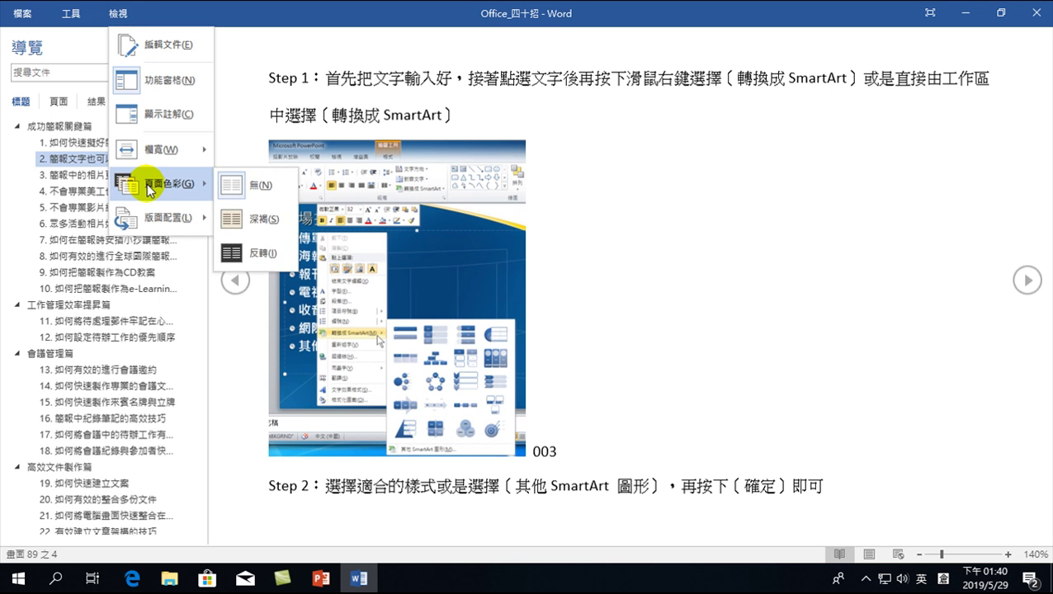
# Cycle the Read Mode page colour through Inverse and Sepia, then set it back to None.
pyautogui.click(254, 253)
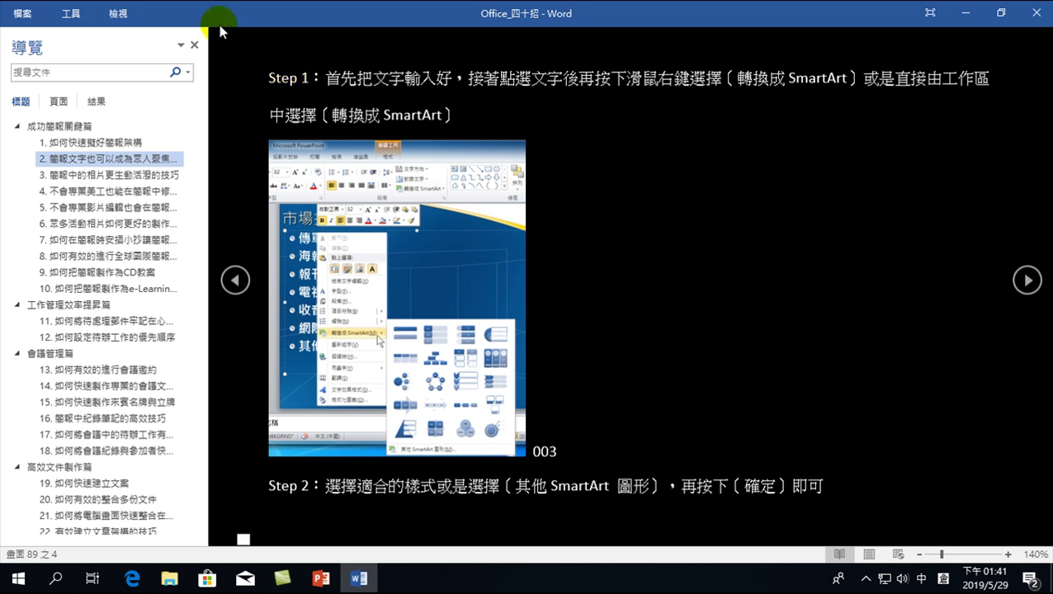
pyautogui.click(120, 14)
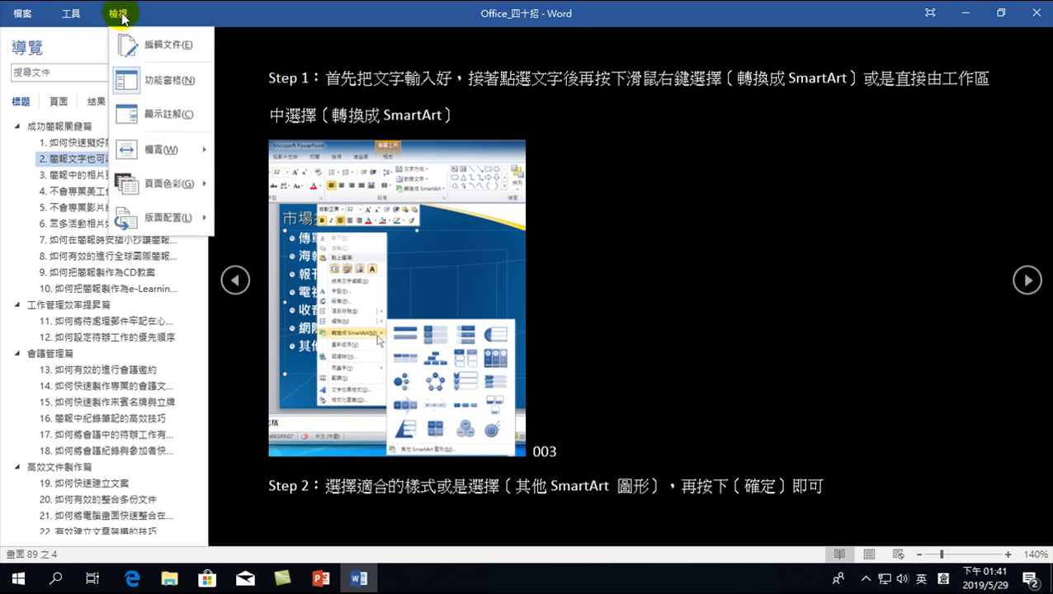
pyautogui.click(154, 200)
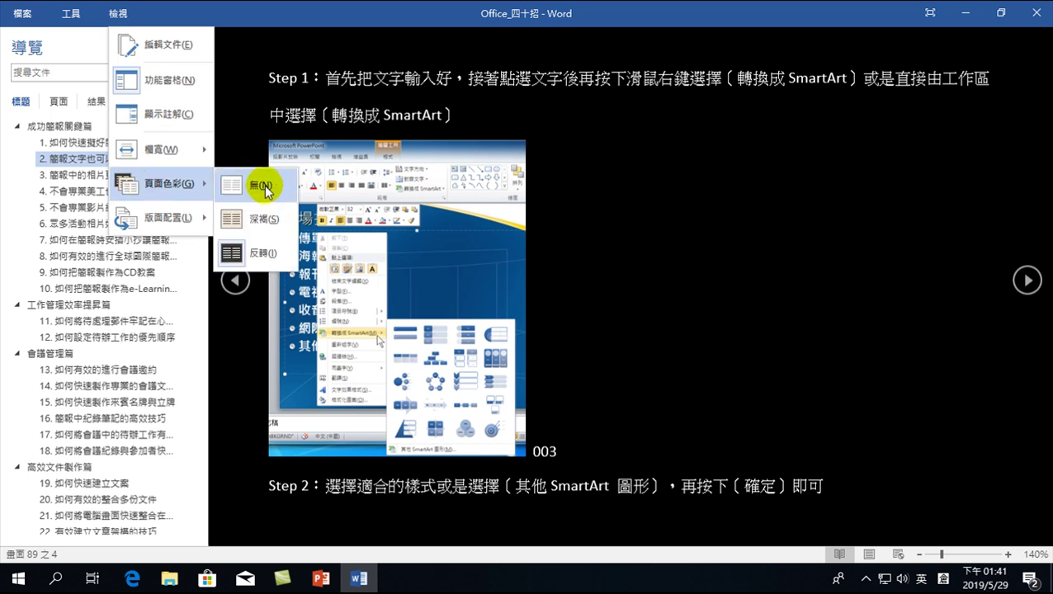
pyautogui.click(265, 221)
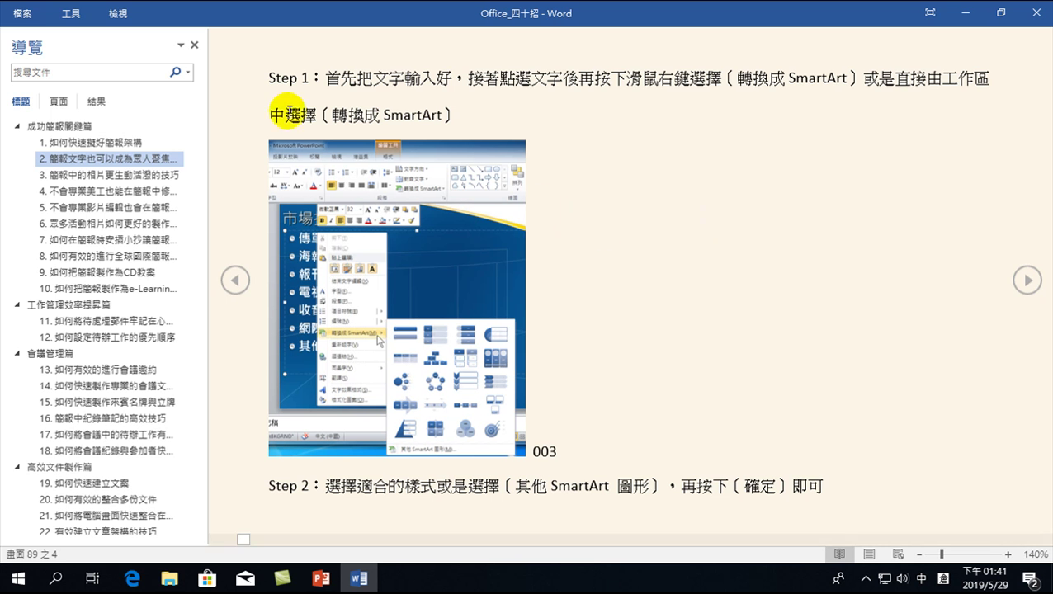
pyautogui.click(118, 14)
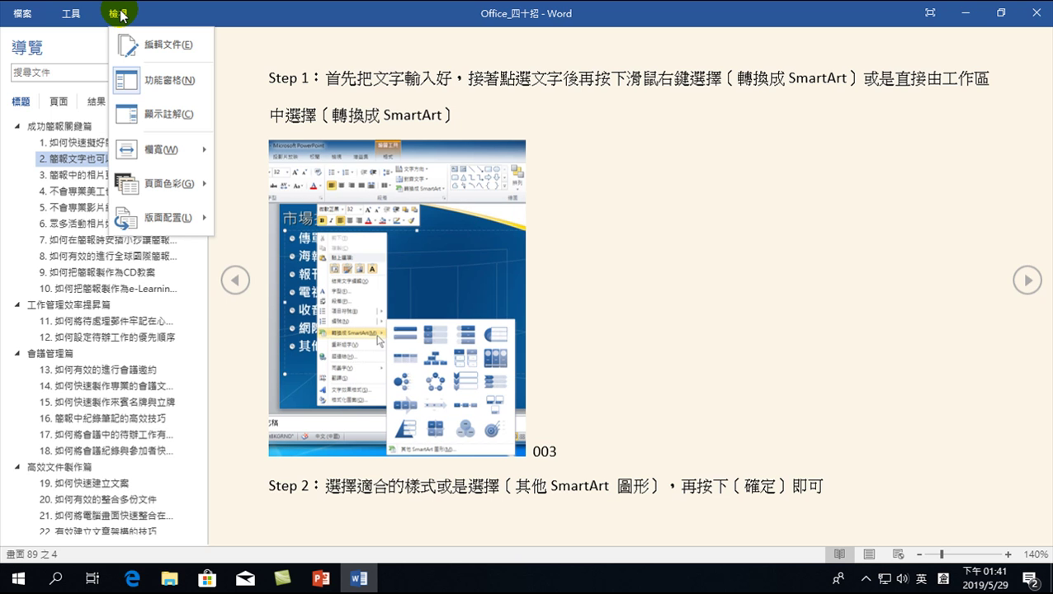
pyautogui.moveTo(160, 183)
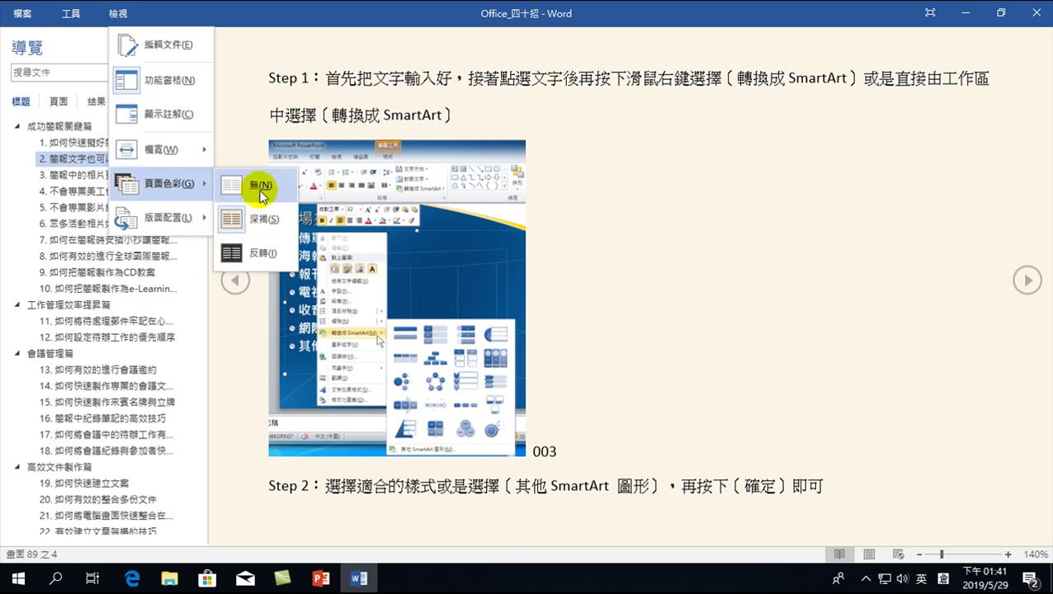
pyautogui.click(263, 186)
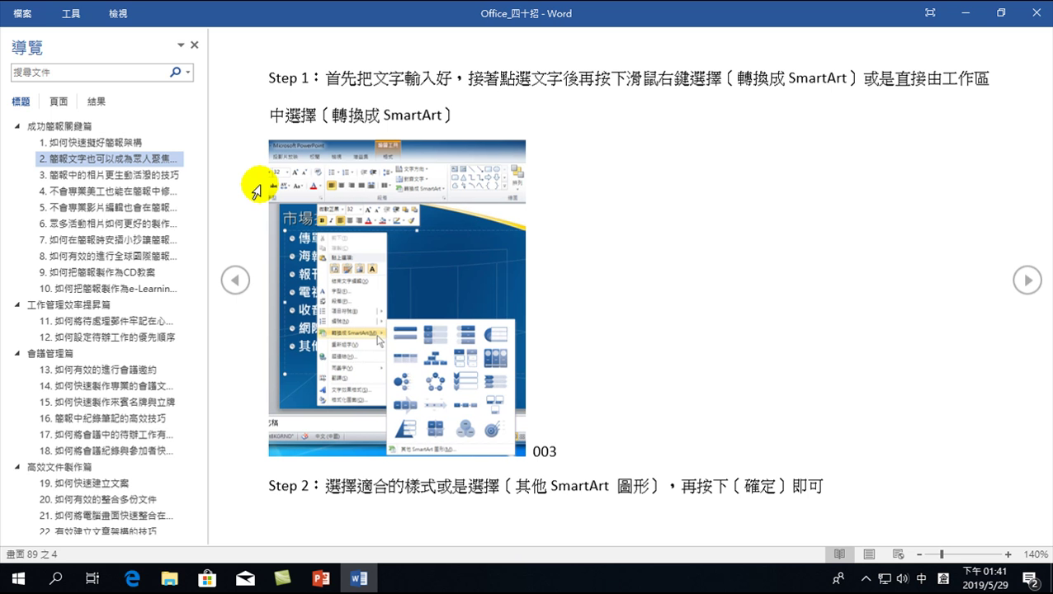
# Close Word, reopen Office_四十招 from File Explorer, and leave Read Mode for the editing view.
pyautogui.click(1035, 13)
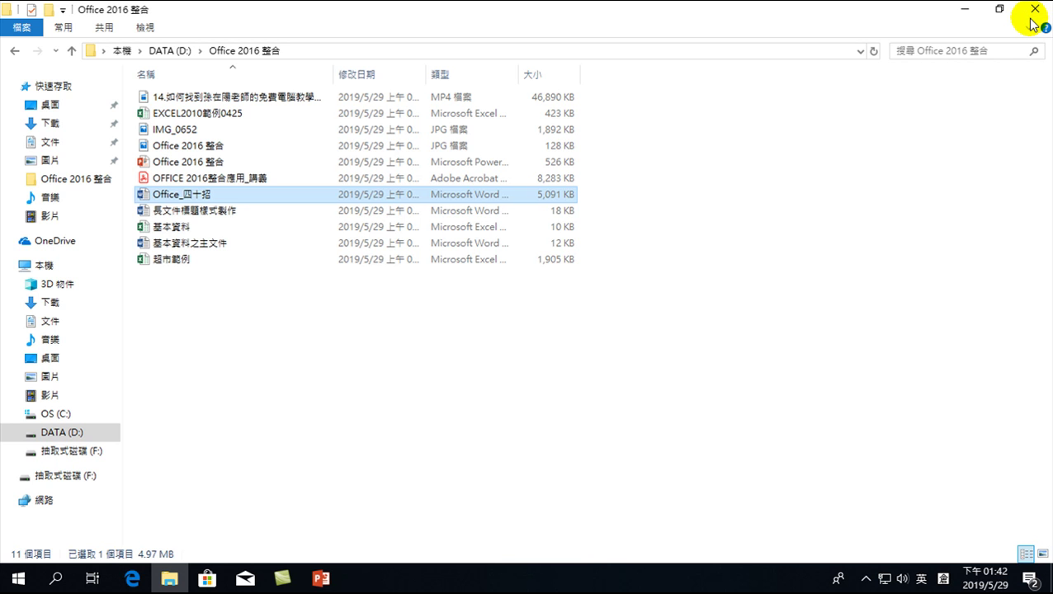
pyautogui.doubleClick(205, 195)
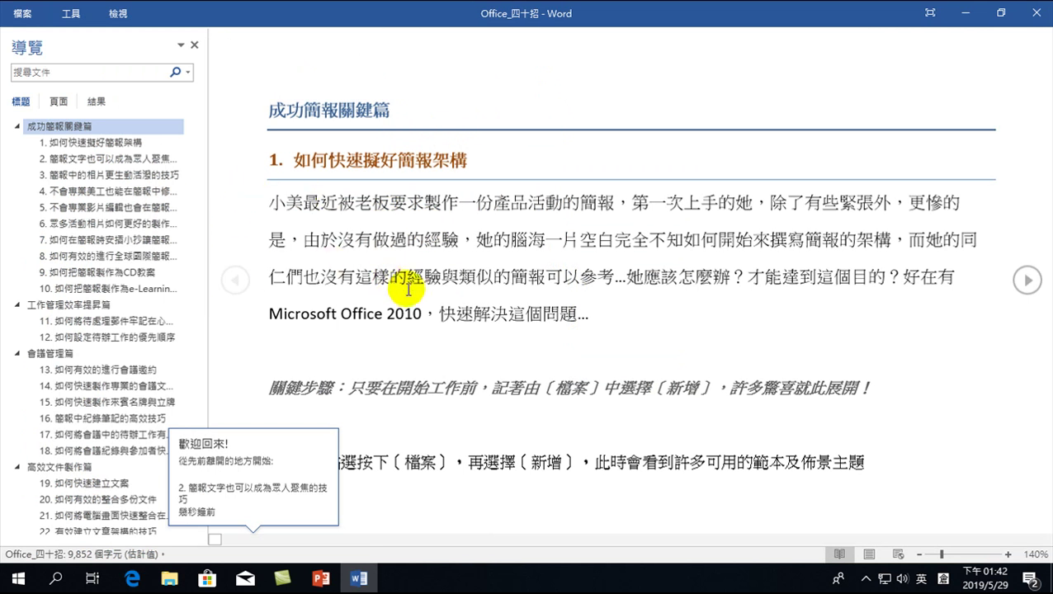
pyautogui.press('Escape')
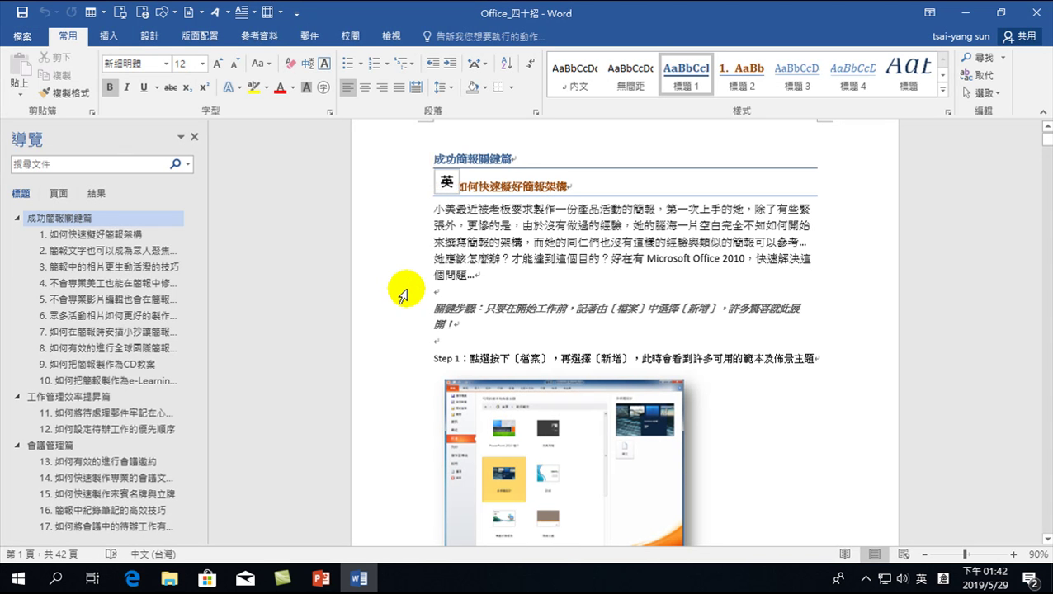
pyautogui.click(392, 36)
pyautogui.click(19, 72)
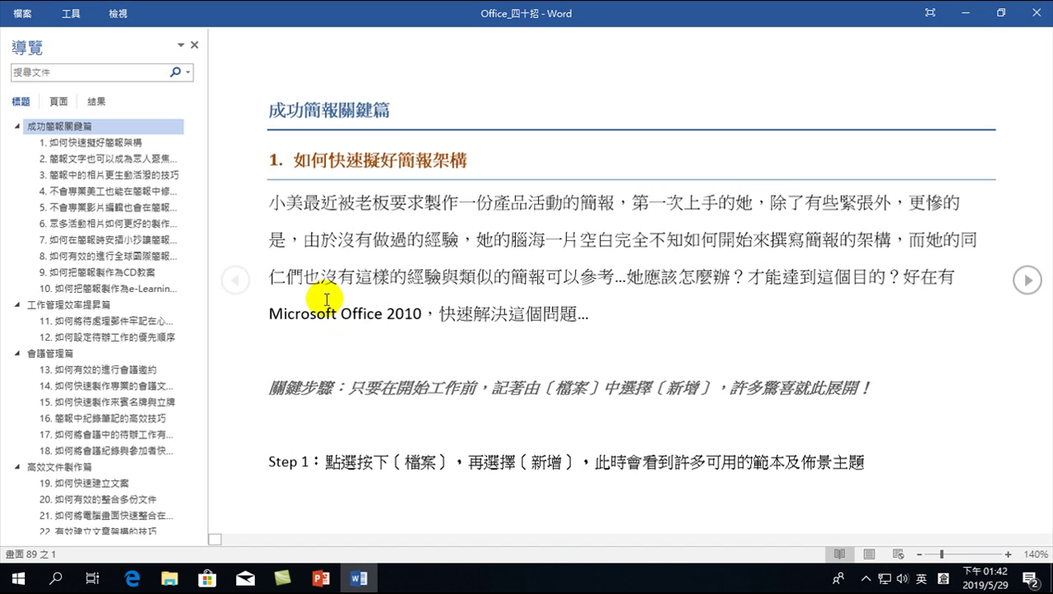
pyautogui.press('Escape')
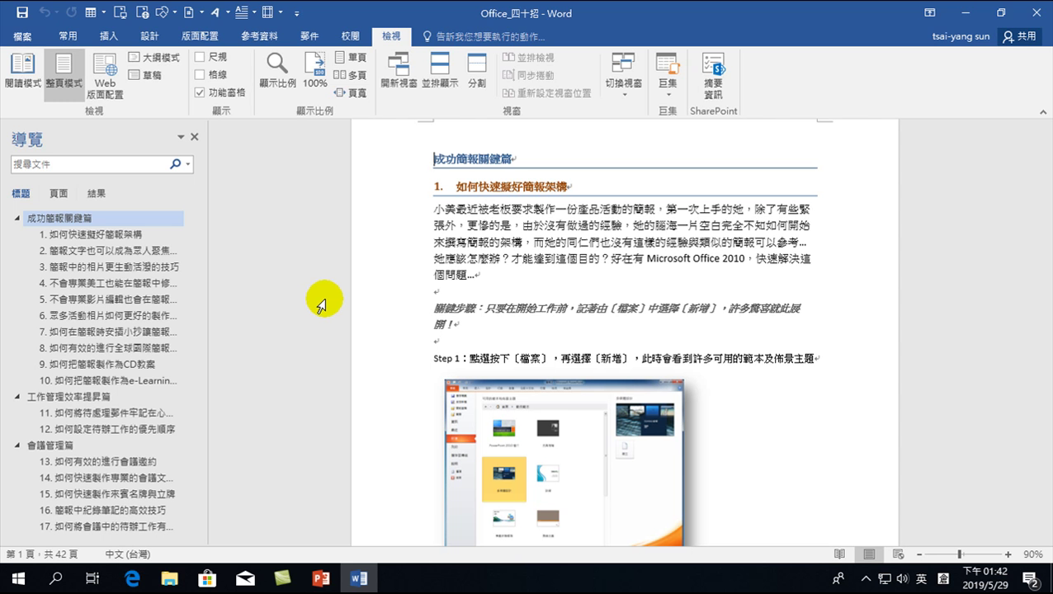
pyautogui.scroll(2, 320, 303)
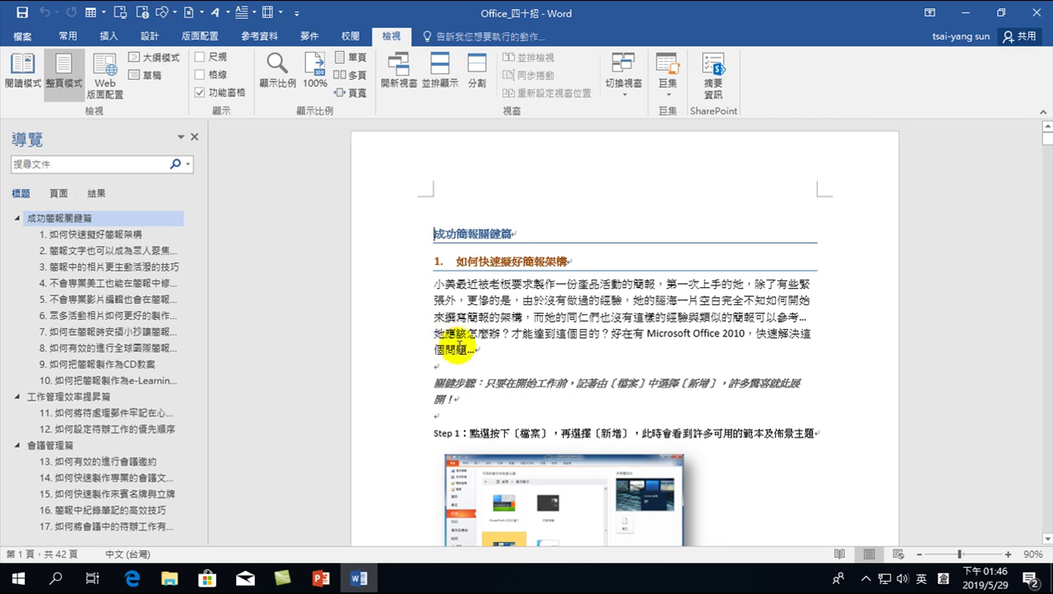
pyautogui.scroll(-3, 456, 351)
# Select the Step 1 template gallery screenshot with the References tab showing.
pyautogui.click(584, 399)
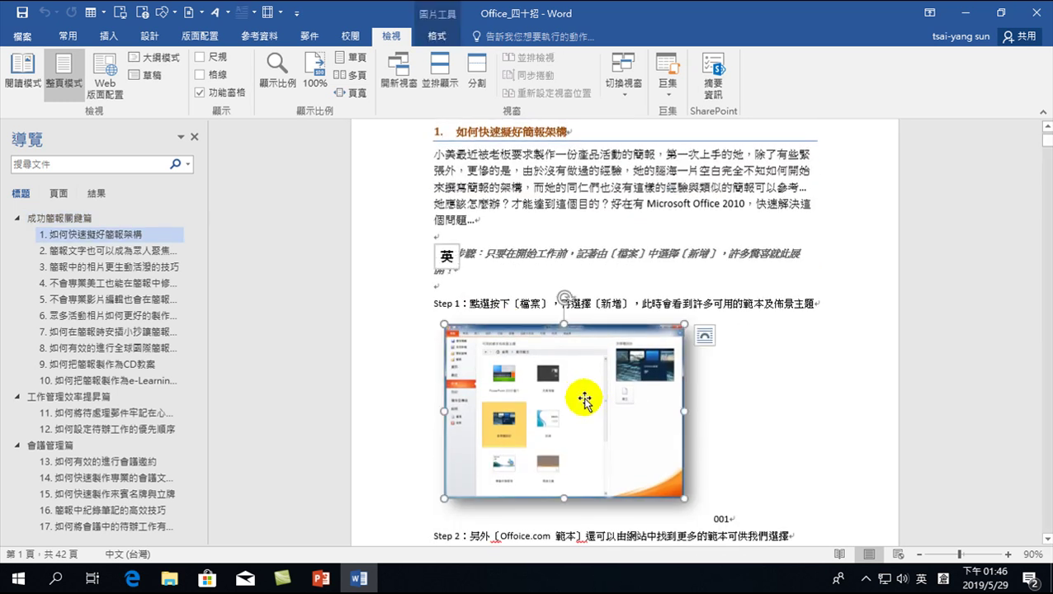
pyautogui.click(258, 35)
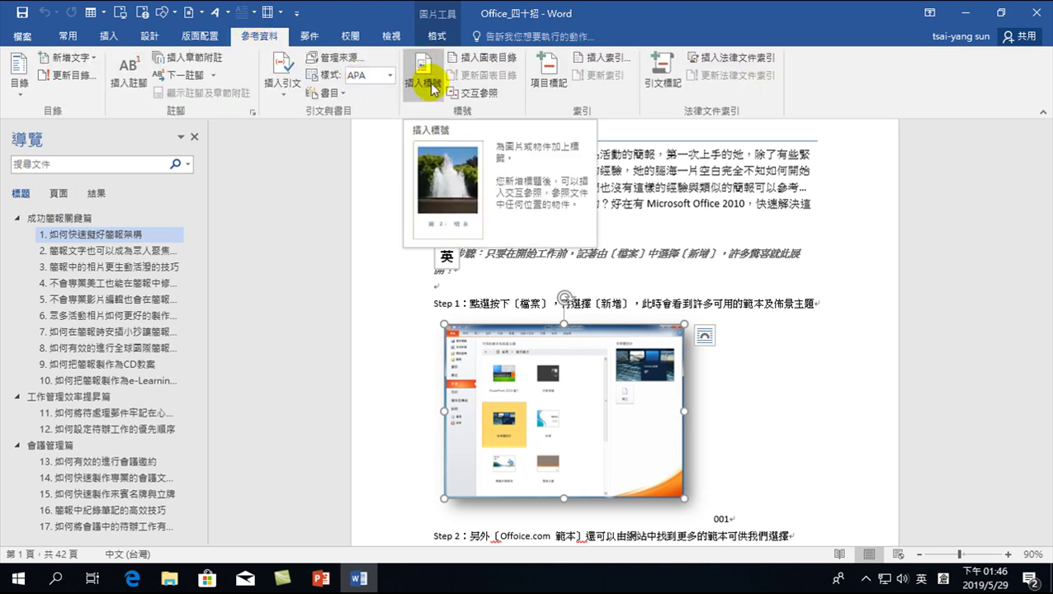
pyautogui.scroll(-5, 594, 200)
pyautogui.scroll(-4, 552, 371)
pyautogui.click(536, 247)
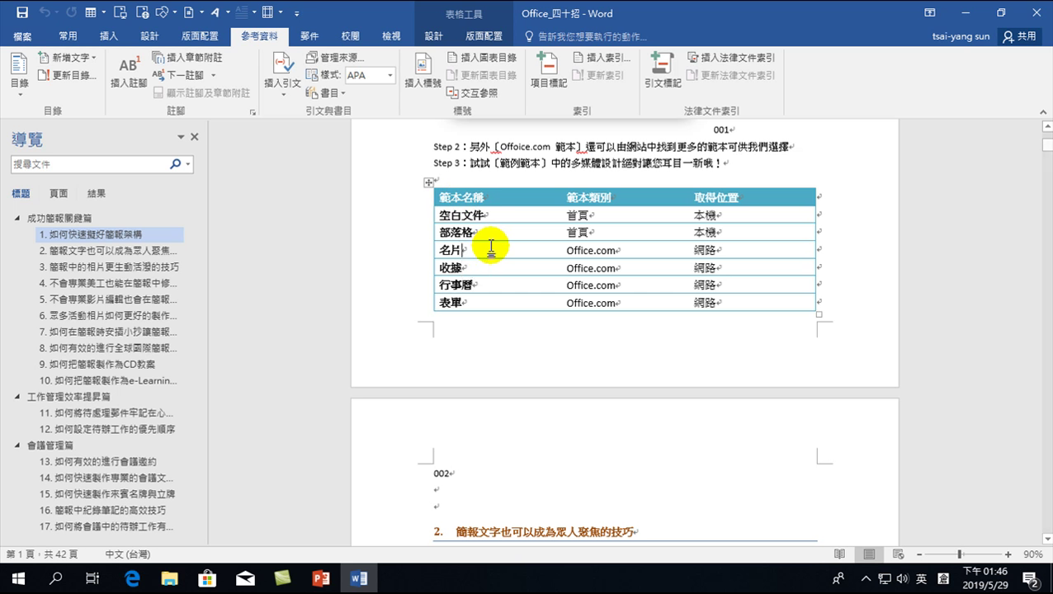
pyautogui.scroll(5, 522, 285)
pyautogui.scroll(5, 577, 288)
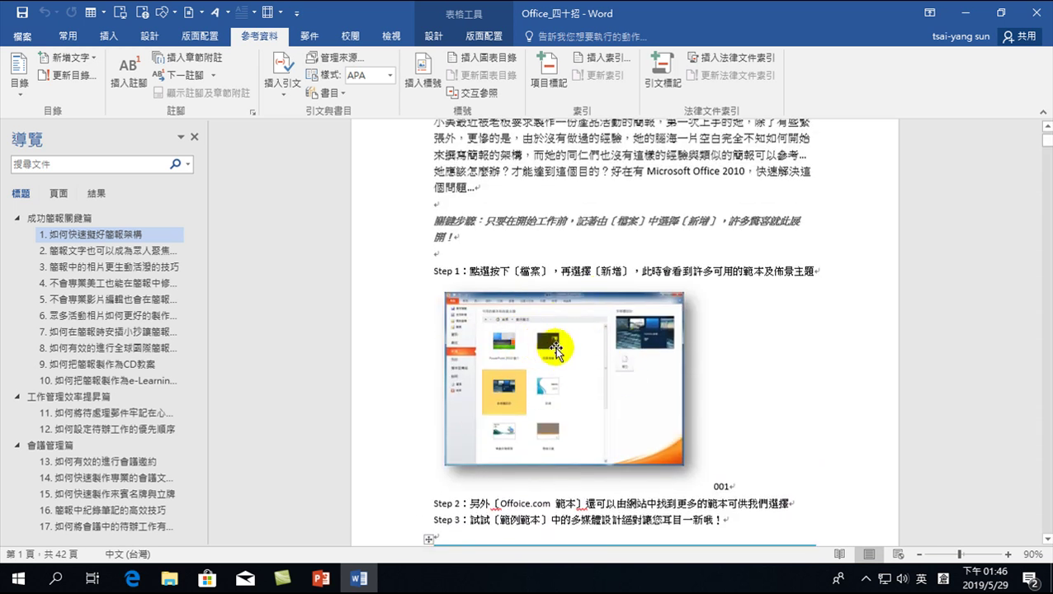
pyautogui.click(555, 347)
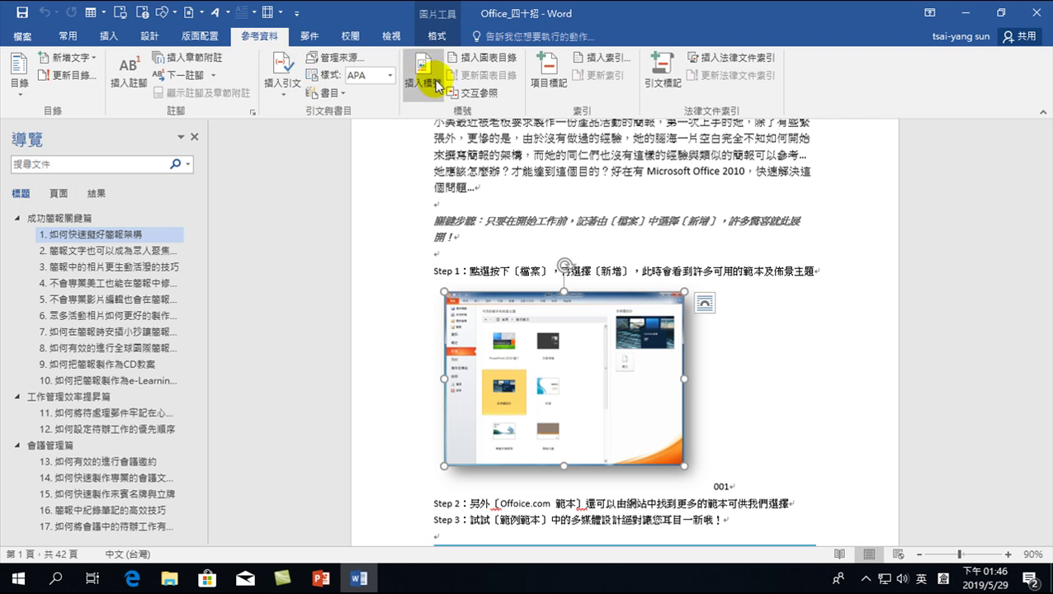
# Create a new caption label 圖 and choose it as the caption label.
pyautogui.click(423, 74)
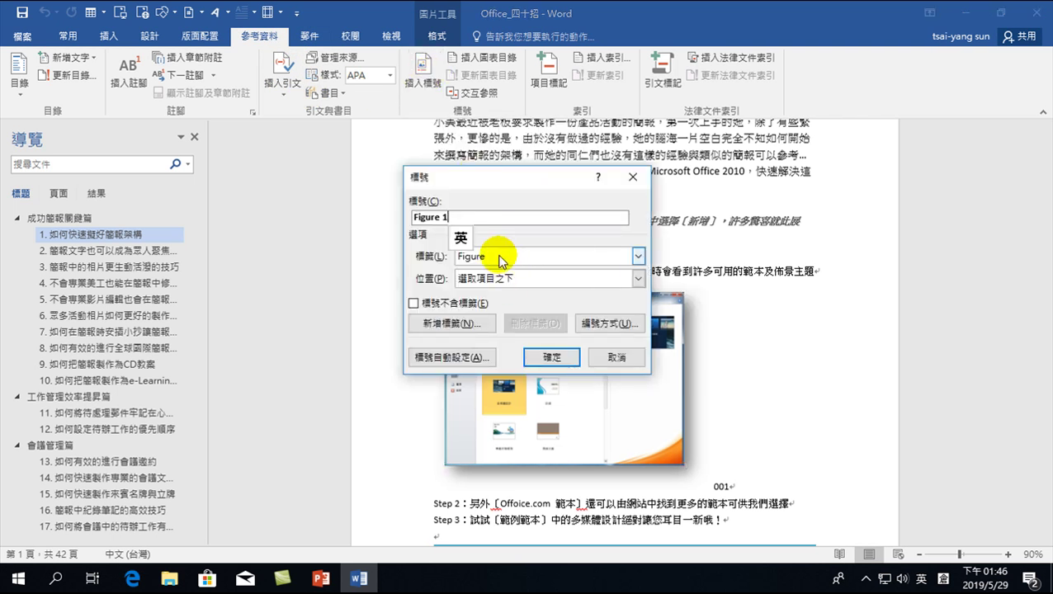
pyautogui.click(497, 257)
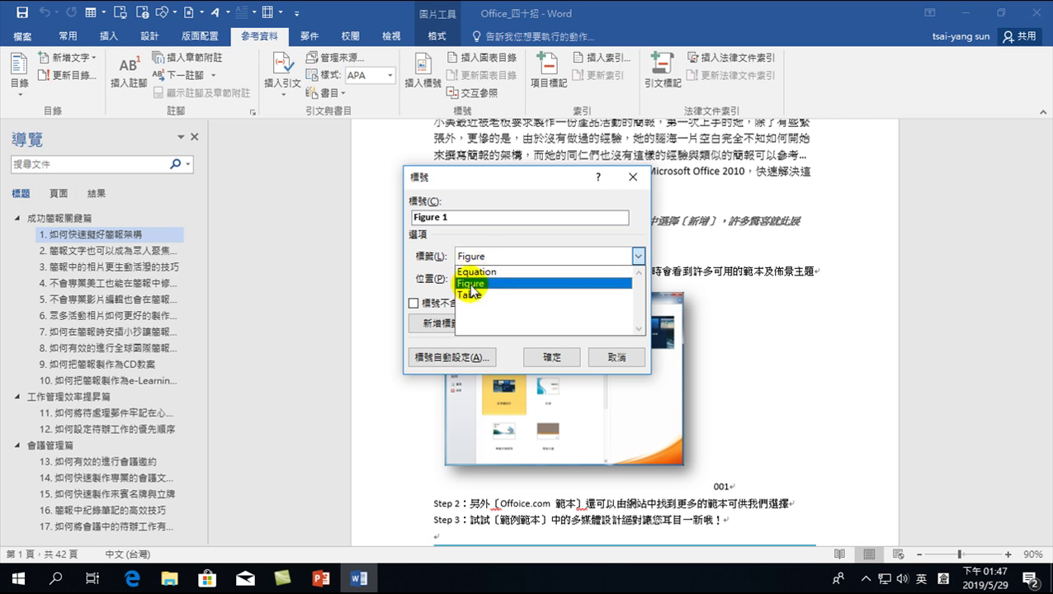
pyautogui.click(425, 251)
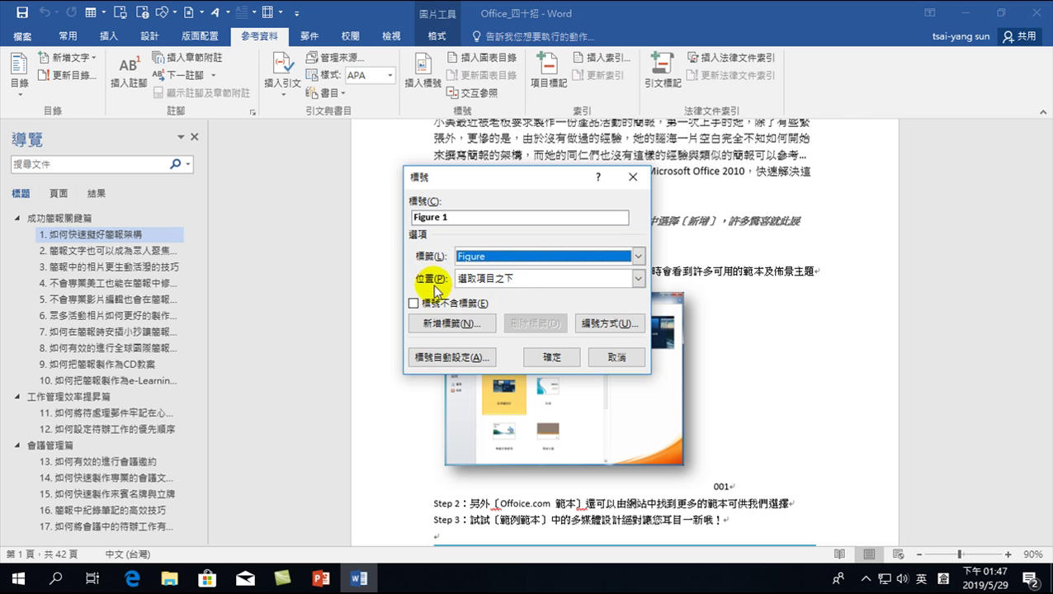
pyautogui.click(451, 327)
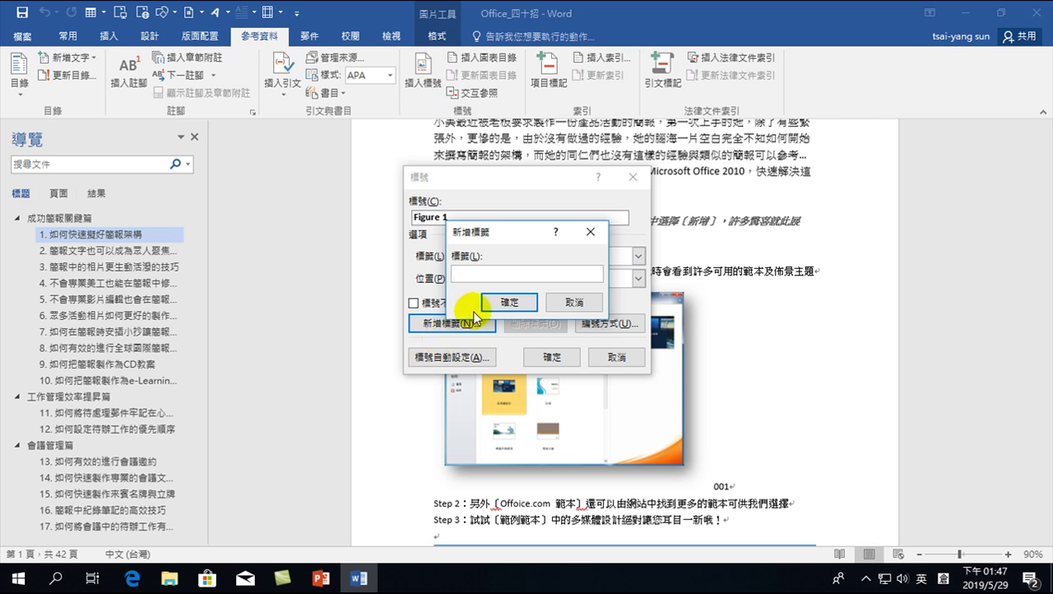
pyautogui.write('田口卜田')
pyautogui.press('space')
pyautogui.write('圖')
pyautogui.click(510, 302)
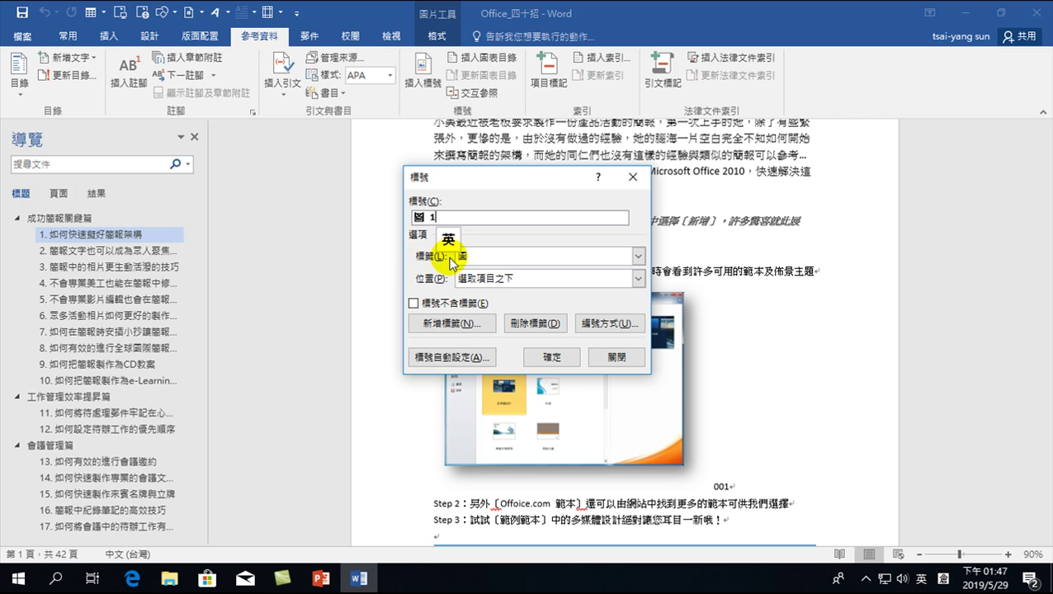
pyautogui.click(462, 257)
pyautogui.click(469, 310)
# Insert the caption 圖 1.檔案功能 under the Step 1 screenshot.
pyautogui.click(442, 218)
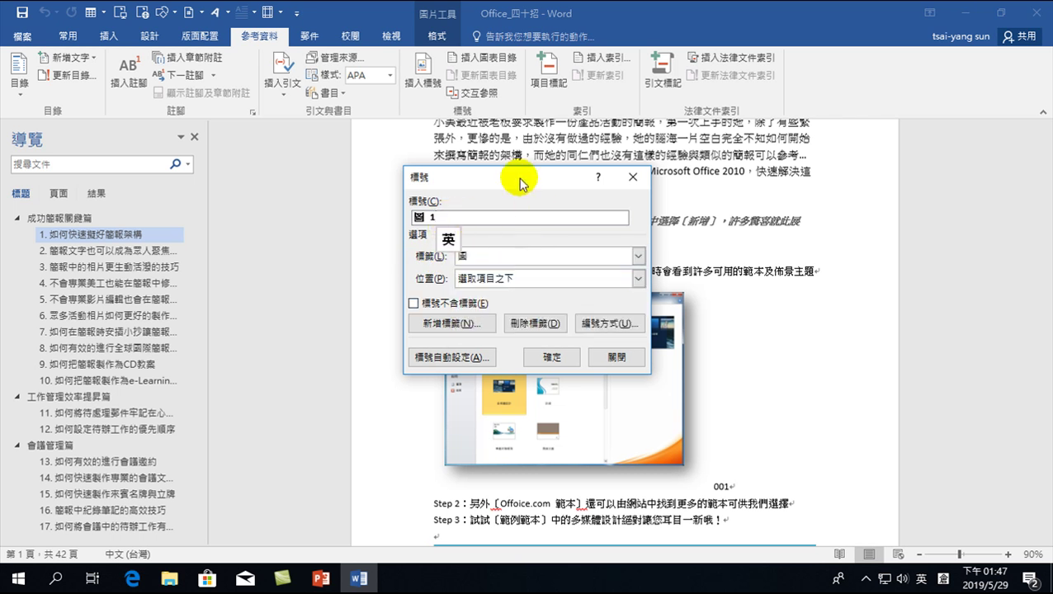
pyautogui.moveTo(520, 183); pyautogui.dragTo(784, 202)
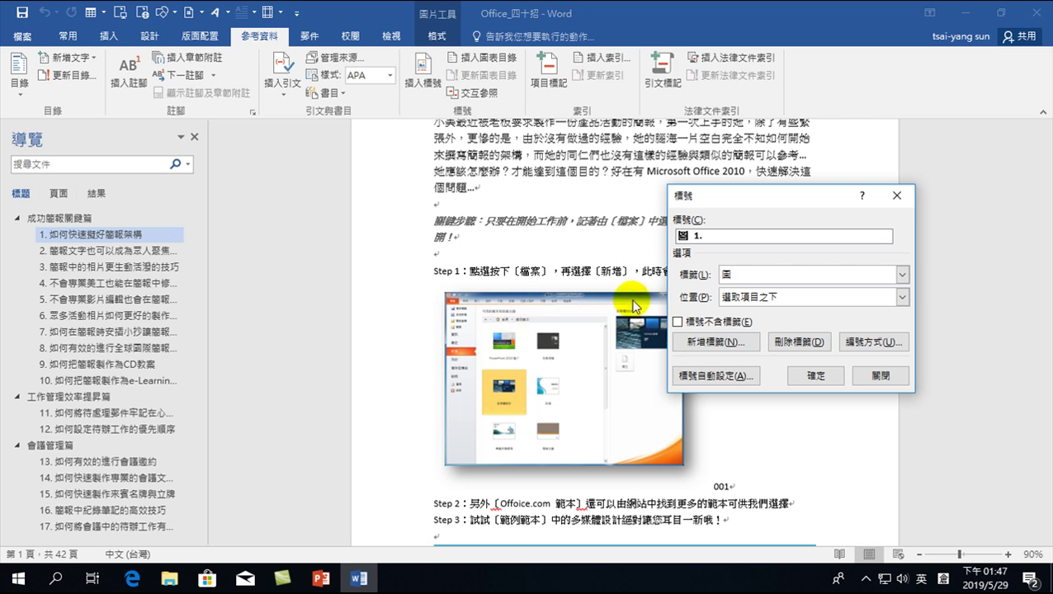
pyautogui.press('BackSpace')
pyautogui.write('案功能')
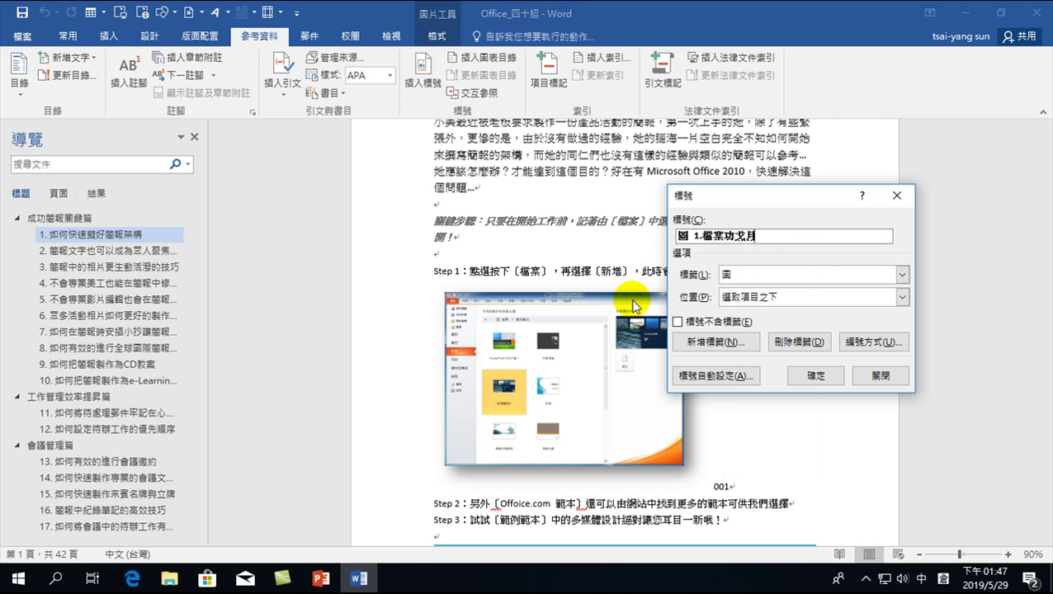
pyautogui.press('shift')
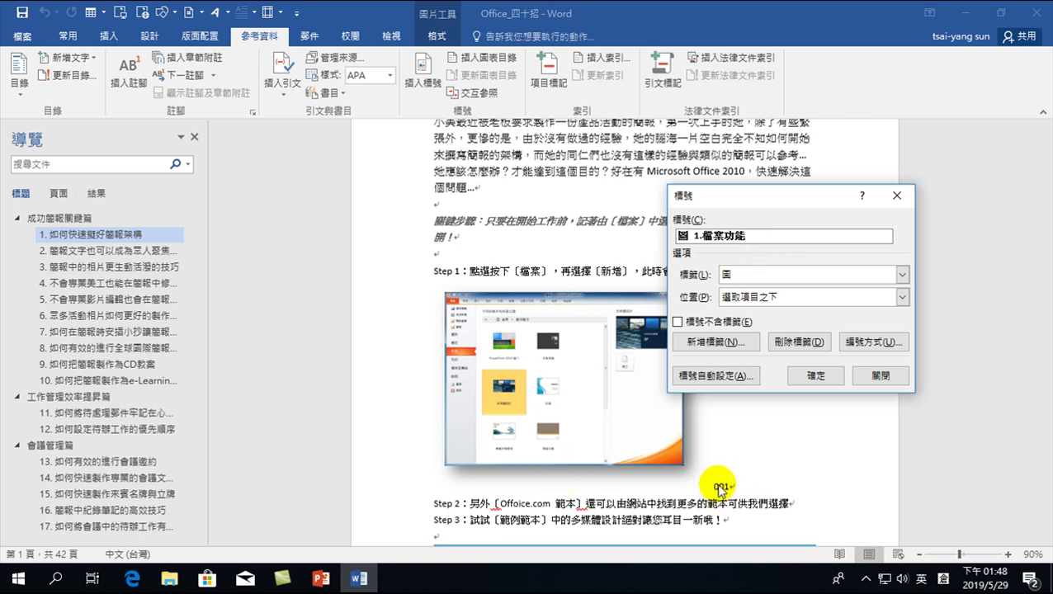
pyautogui.click(814, 376)
# Delete the old 001 line beneath the screenshot.
pyautogui.scroll(-2, 624, 476)
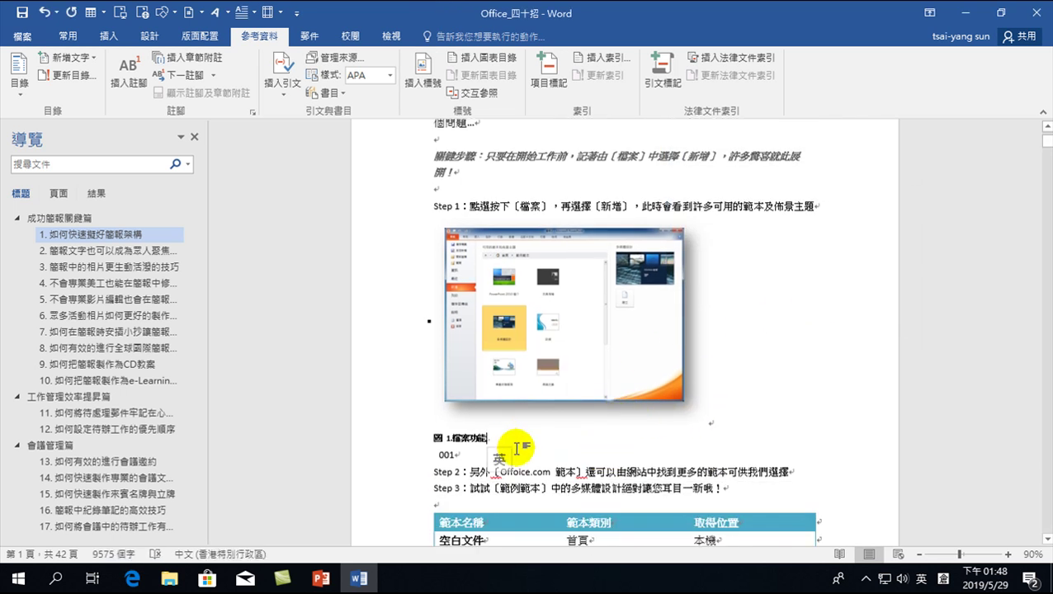
pyautogui.click(400, 459)
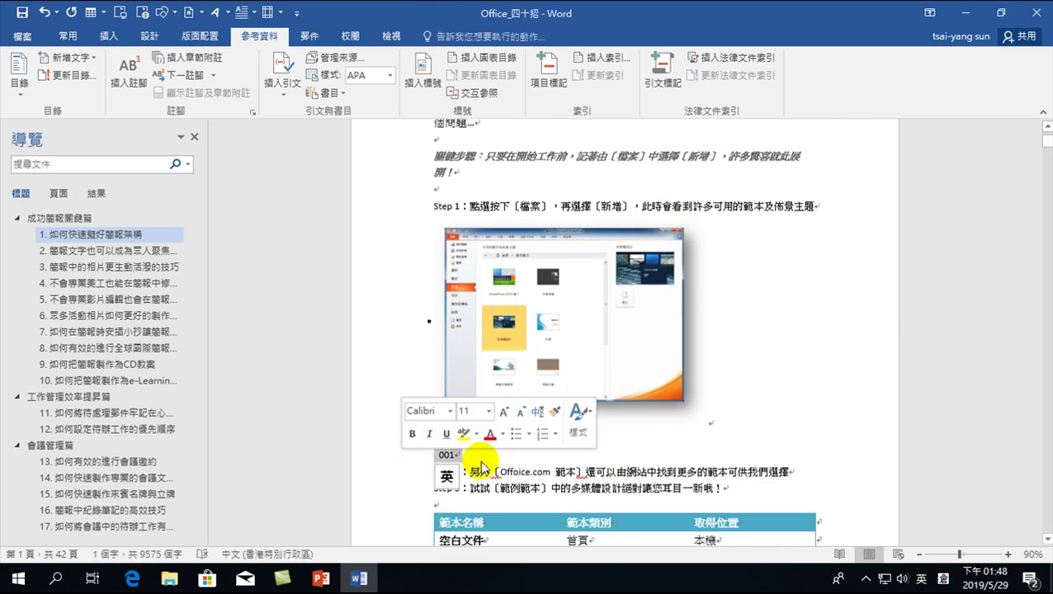
pyautogui.press('Delete')
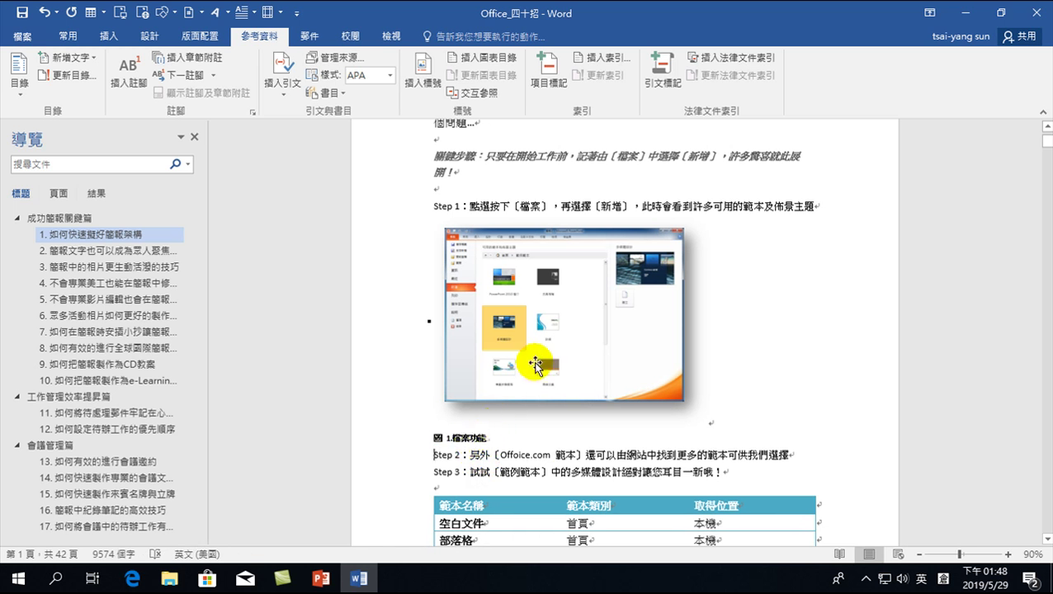
pyautogui.scroll(-4, 472, 430)
# Select the section 2 screenshot of the SmartArt right-click menu.
pyautogui.scroll(-4, 545, 369)
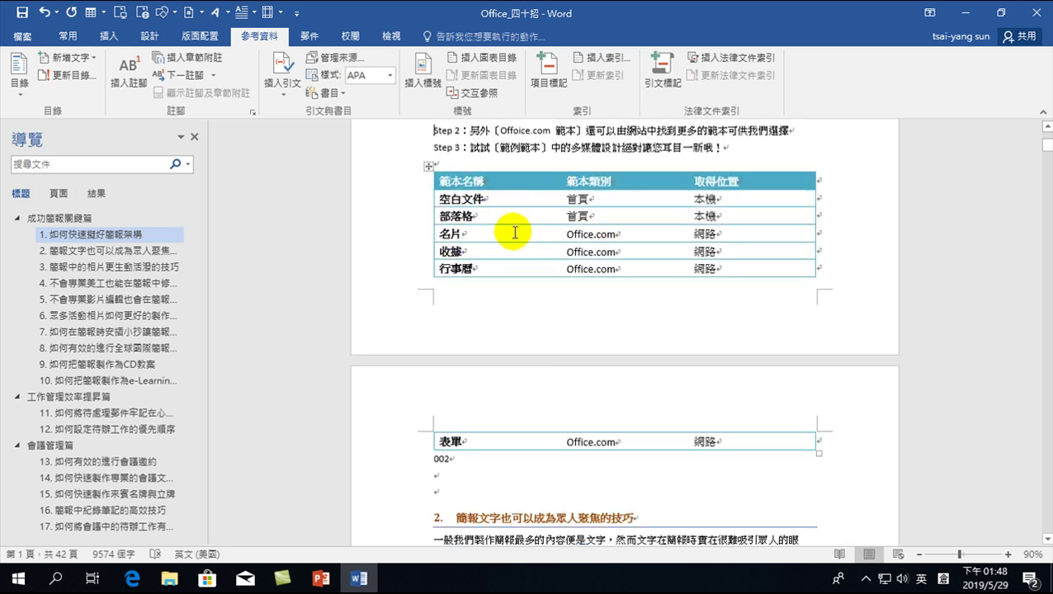
pyautogui.scroll(-2, 511, 232)
pyautogui.scroll(-4, 523, 309)
pyautogui.scroll(-3, 524, 308)
pyautogui.scroll(3, 533, 322)
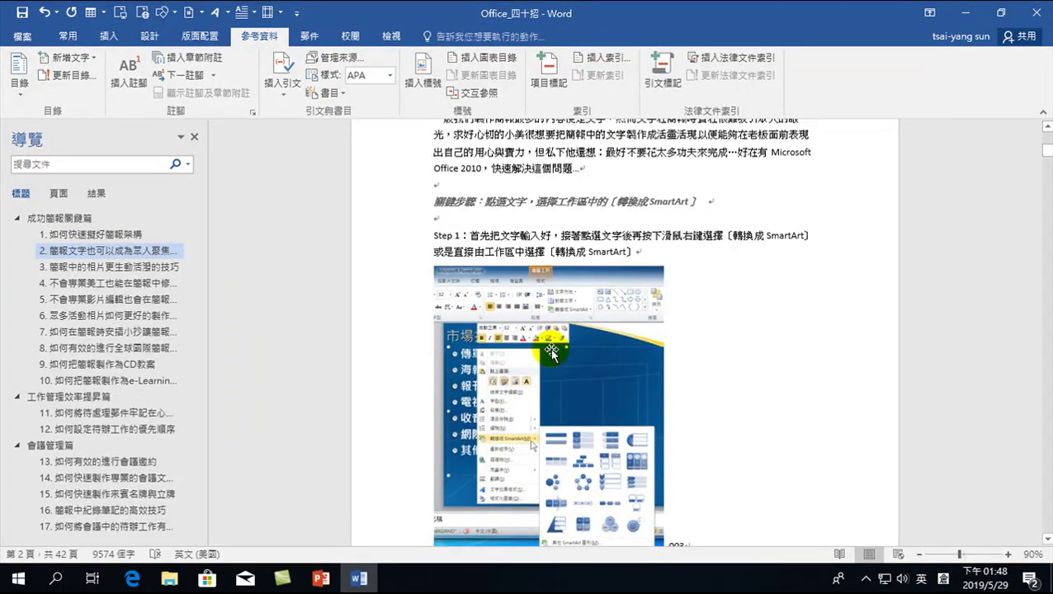
pyautogui.click(550, 352)
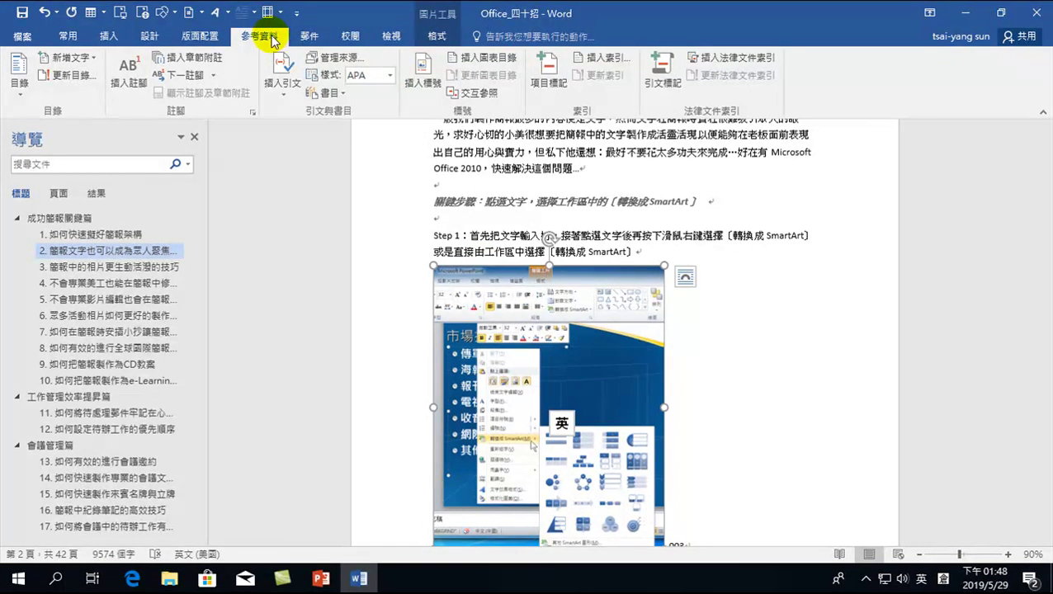
# Insert the caption 圖 2 準換成 SmartArt under the picture.
pyautogui.click(423, 70)
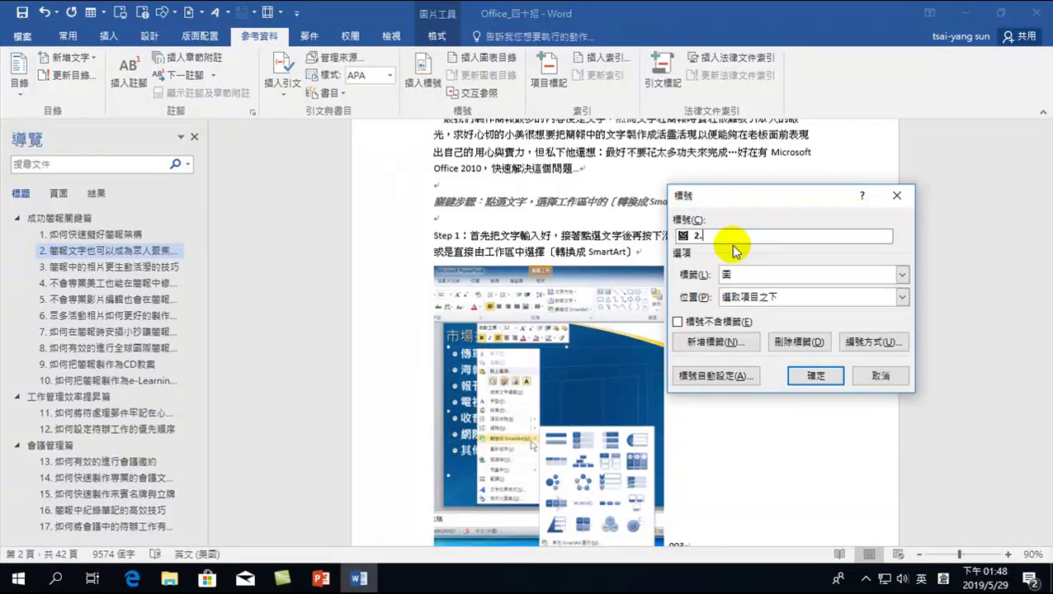
pyautogui.write('yc')
pyautogui.press('BackSpace')
pyautogui.press('BackSpace')
pyautogui.press('space')
pyautogui.press('1')
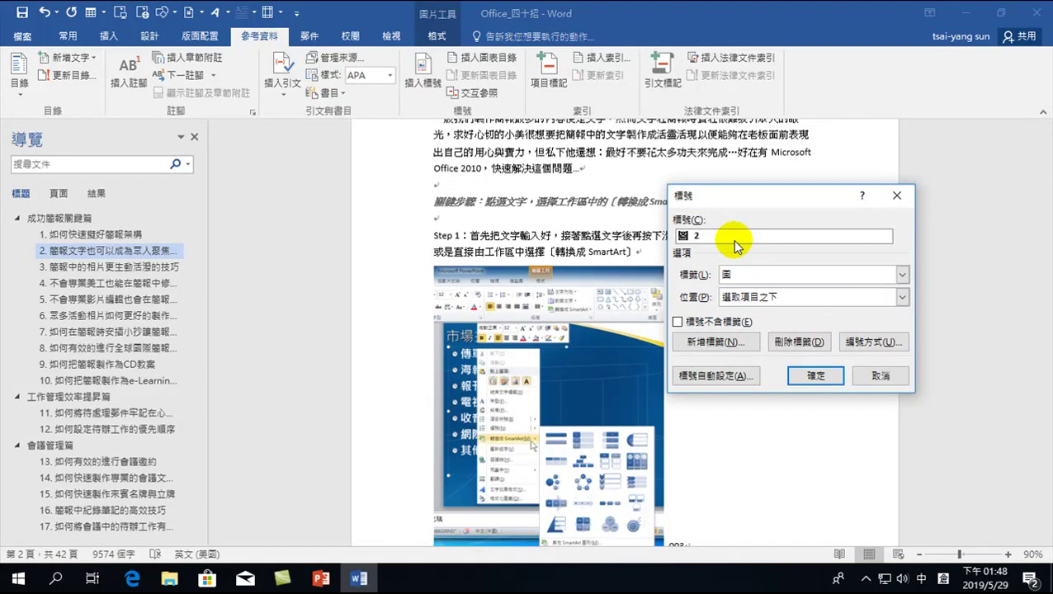
pyautogui.press('space')
pyautogui.write('準手弓')
pyautogui.press('space')
pyautogui.press('1')
pyautogui.press('shift')
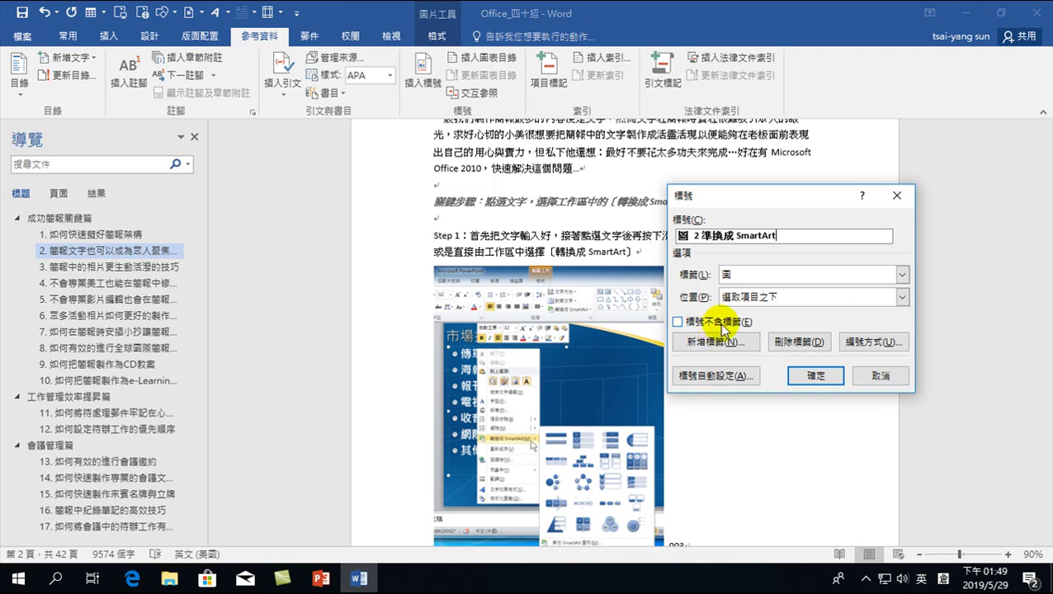
pyautogui.click(814, 378)
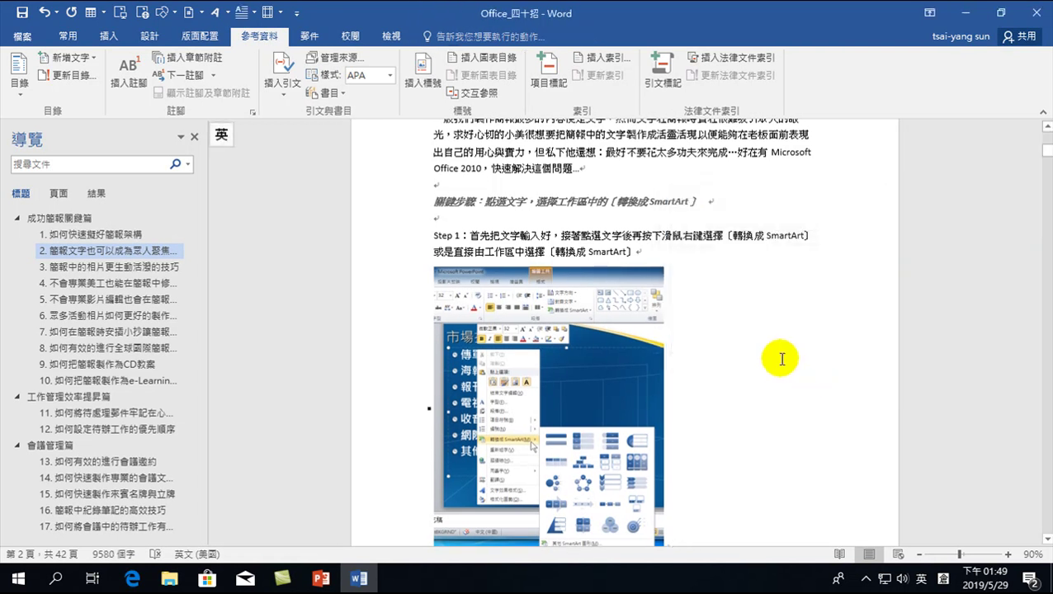
# Scroll to Step 4 and select its SmartArt colour and style screenshot.
pyautogui.scroll(-2, 547, 272)
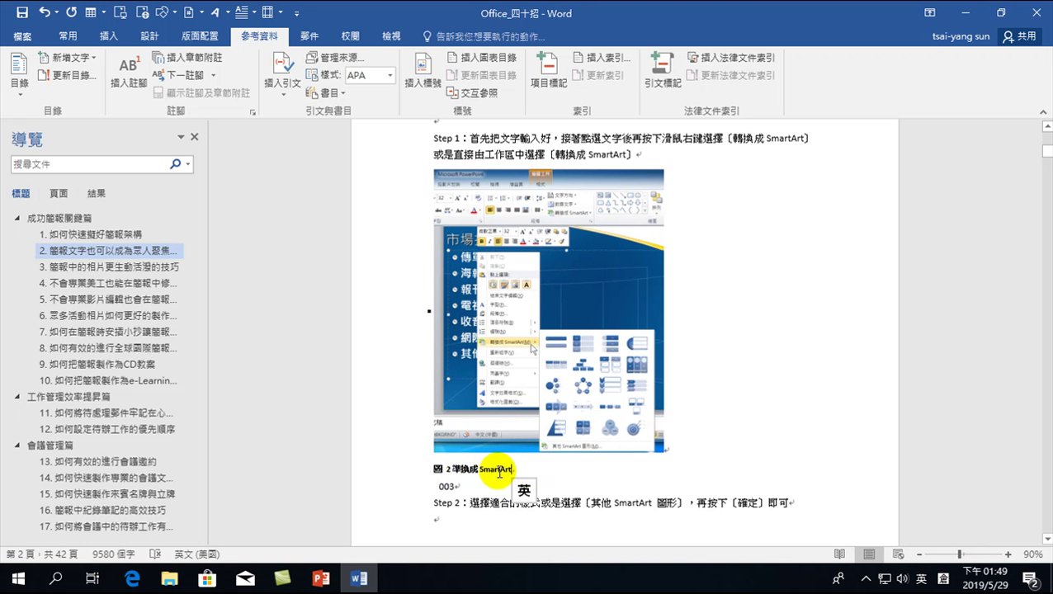
pyautogui.scroll(-5, 569, 429)
pyautogui.scroll(-11, 555, 371)
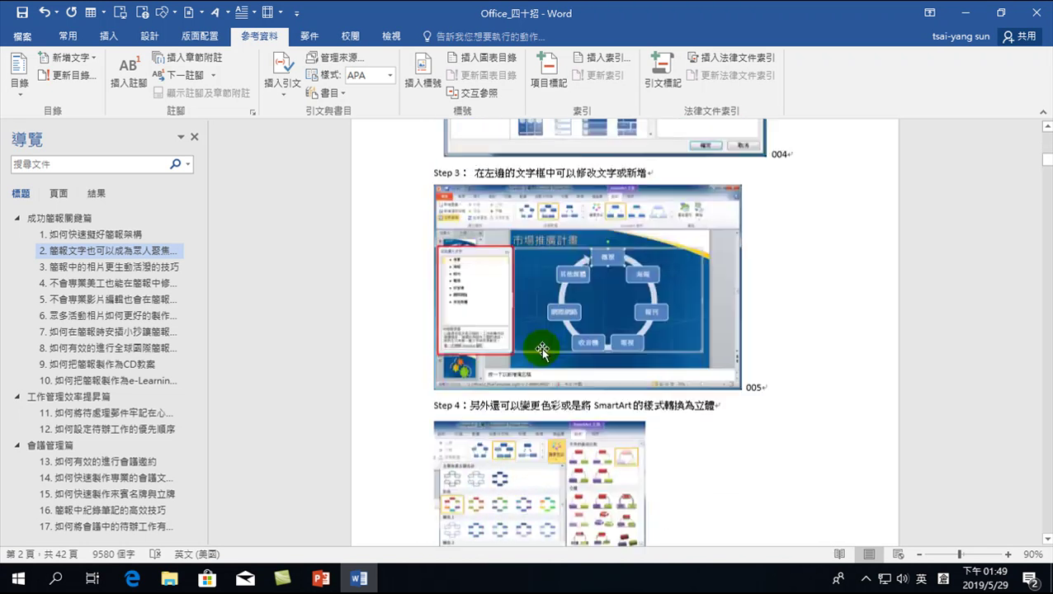
pyautogui.scroll(3, 540, 350)
pyautogui.click(553, 200)
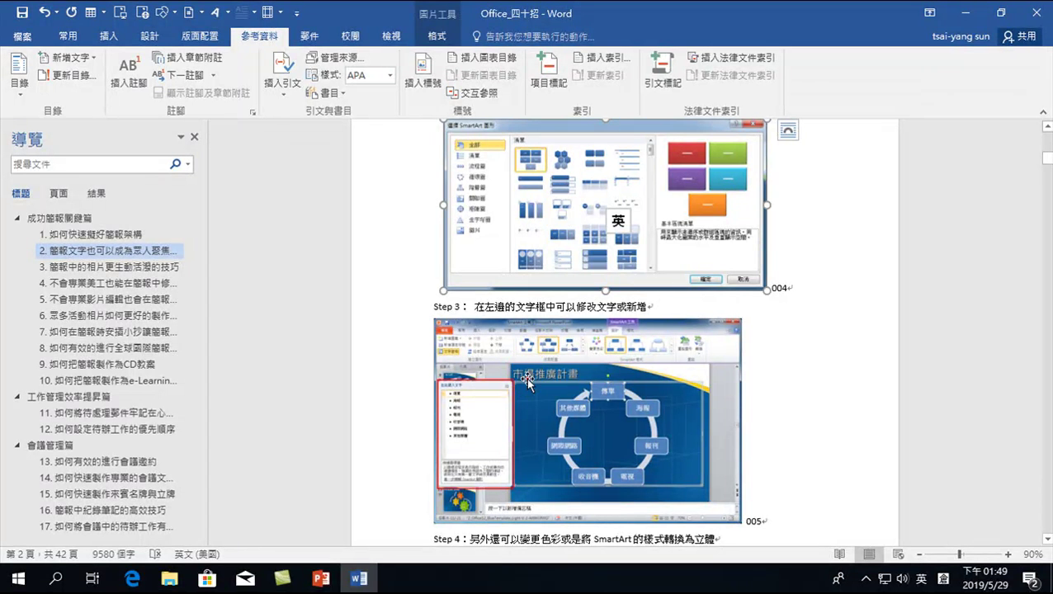
pyautogui.scroll(-3, 528, 384)
pyautogui.click(521, 369)
pyautogui.scroll(-1, 521, 369)
pyautogui.click(522, 453)
pyautogui.scroll(-4, 526, 446)
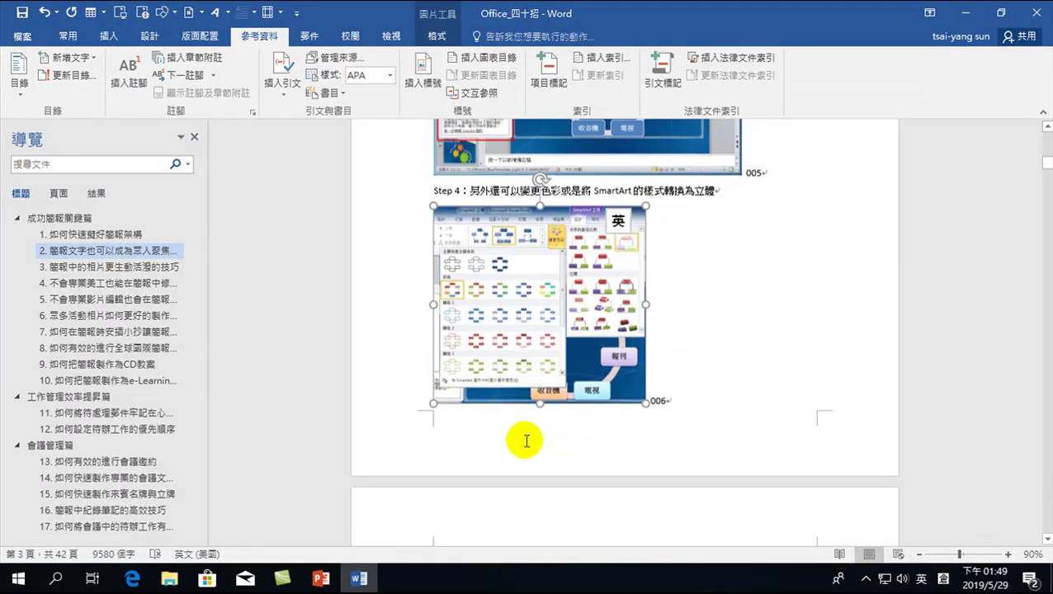
pyautogui.scroll(-1, 532, 313)
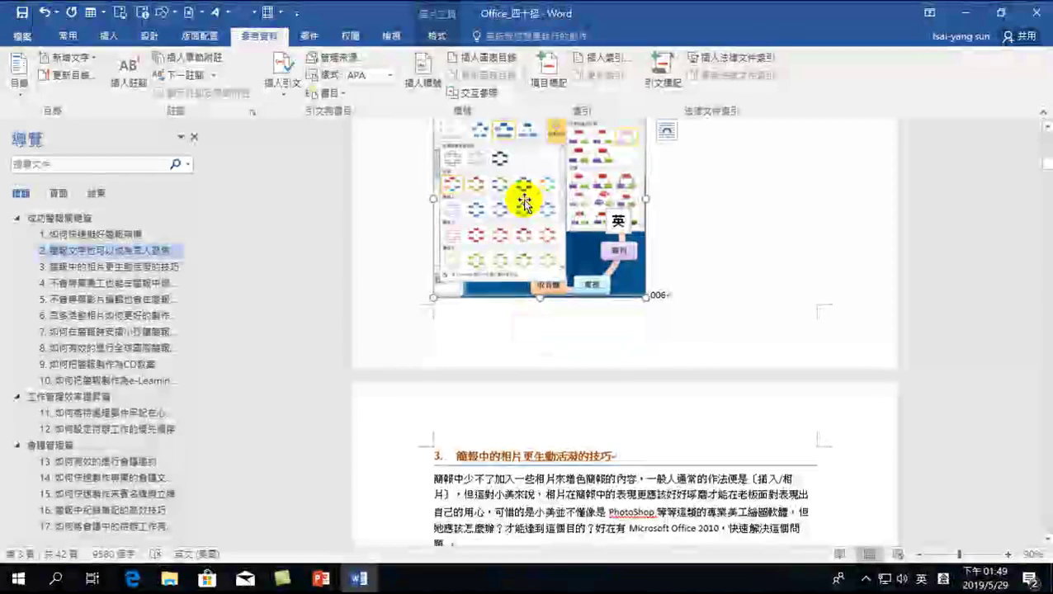
pyautogui.scroll(1, 507, 178)
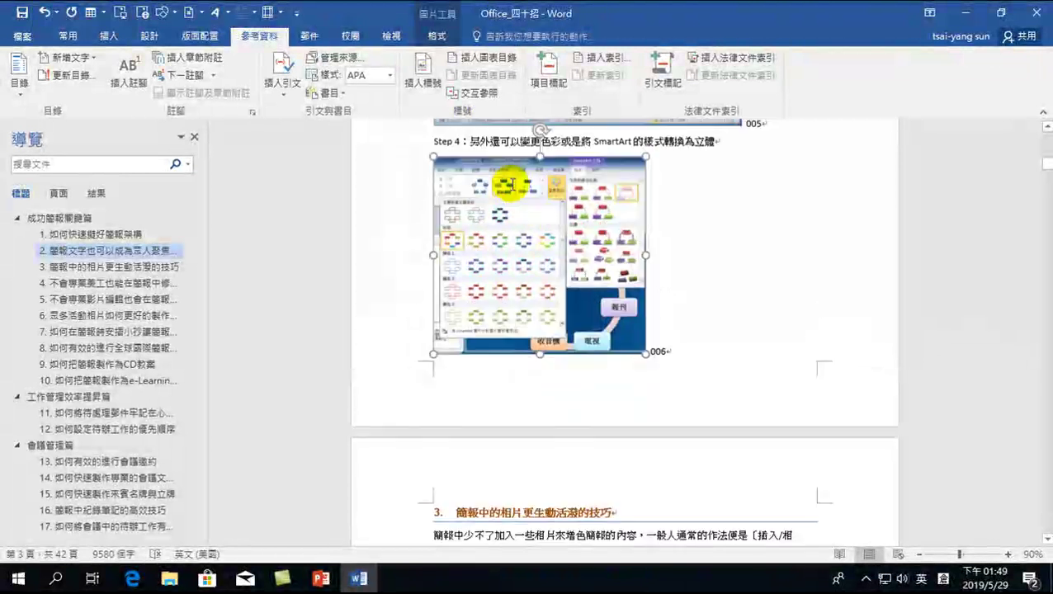
pyautogui.scroll(1, 512, 184)
# Insert the caption 圖 3.變更樣式 under the Step 4 picture.
pyautogui.click(424, 63)
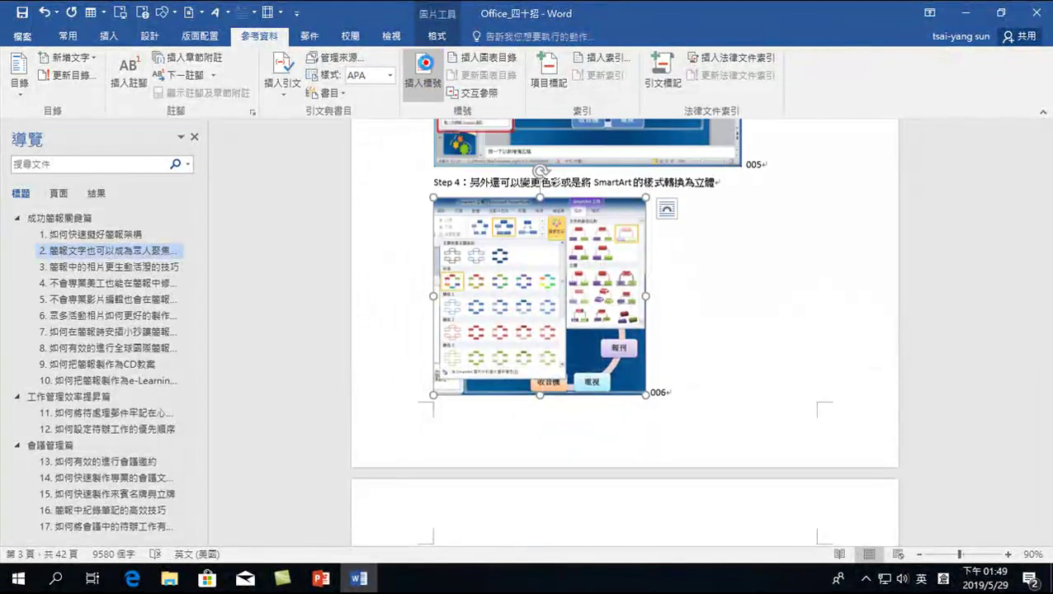
pyautogui.click(707, 237)
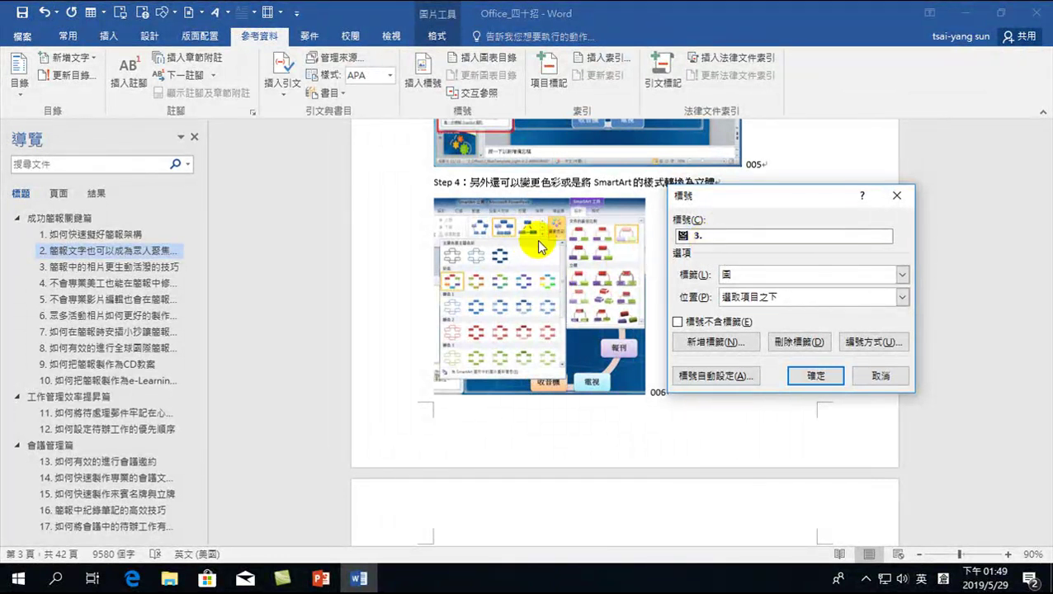
pyautogui.write('vfo')
pyautogui.press('BackSpace')
pyautogui.press('space')
pyautogui.press('Return')
pyautogui.write('dtg')
pyautogui.press('space')
pyautogui.press('Return')
pyautogui.press('shift')
pyautogui.click(816, 376)
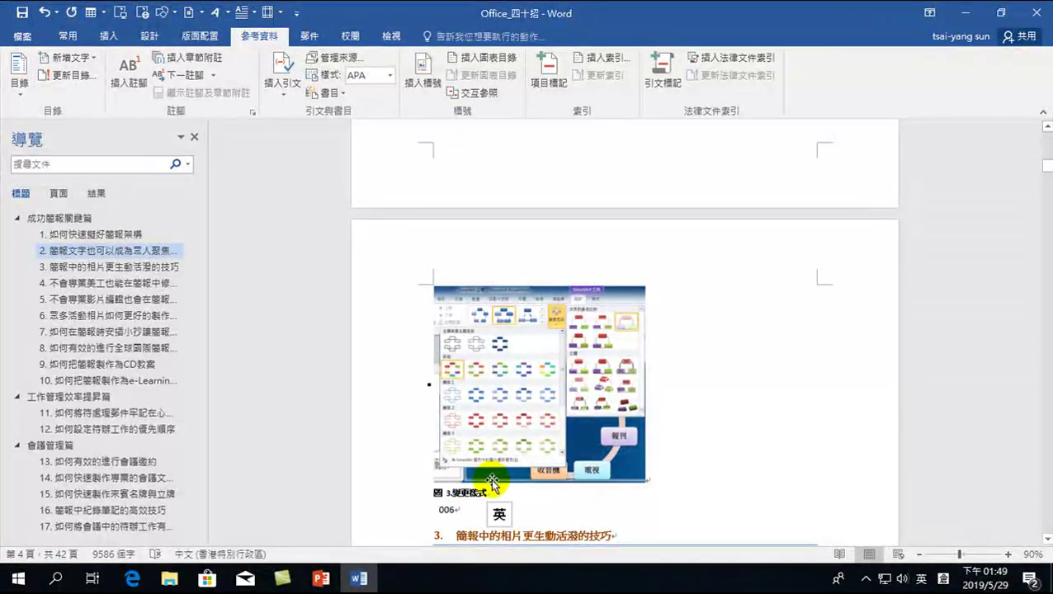
# Scroll back and select the Step 3 SmartArt text-pane screenshot.
pyautogui.scroll(5, 535, 392)
pyautogui.scroll(5, 534, 392)
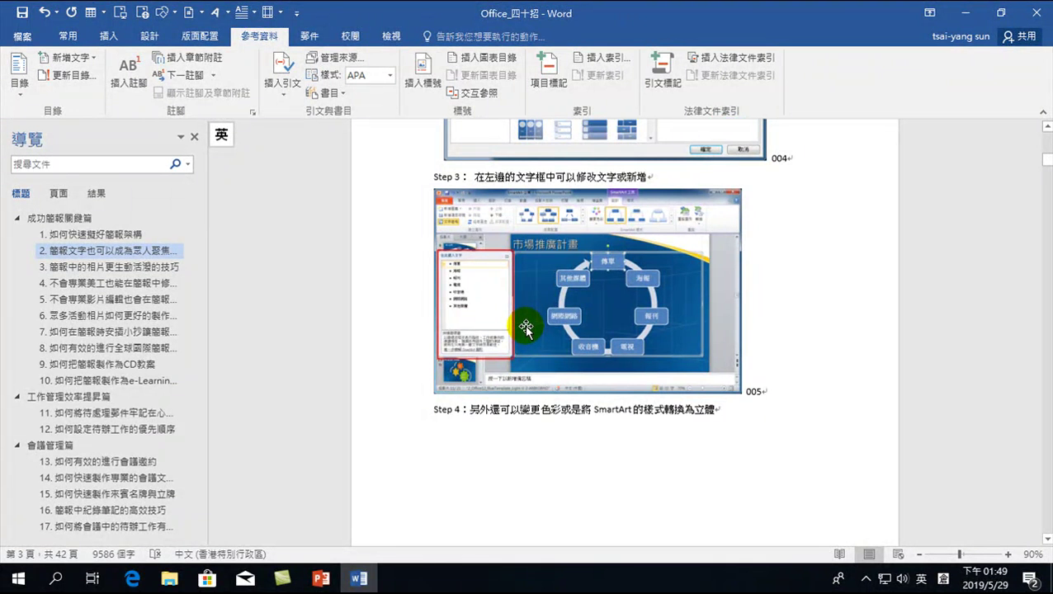
pyautogui.scroll(3, 577, 305)
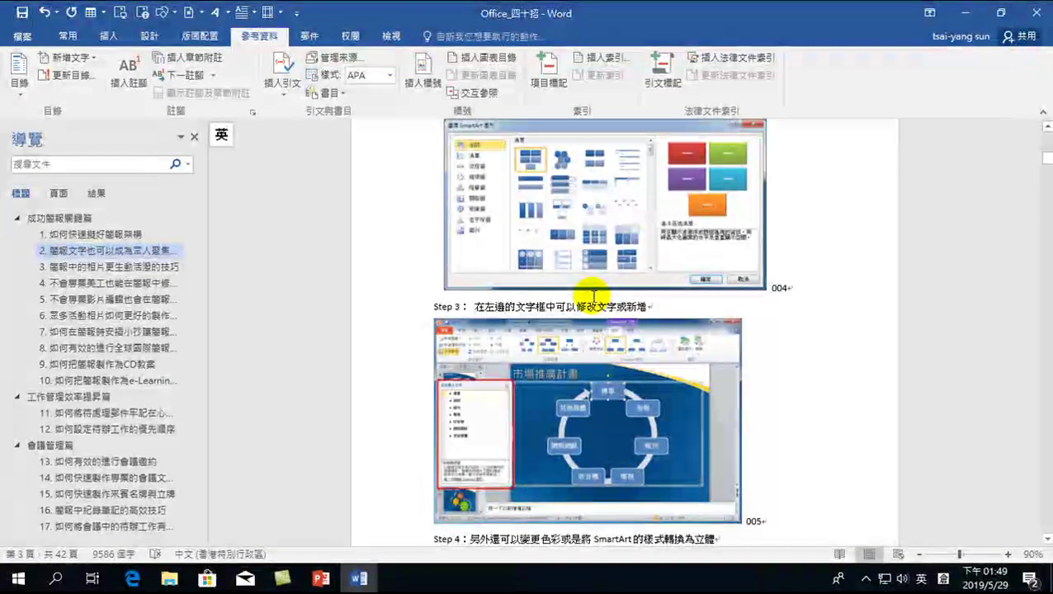
pyautogui.scroll(3, 594, 296)
pyautogui.scroll(3, 545, 346)
pyautogui.scroll(-3, 548, 387)
pyautogui.scroll(-3, 521, 397)
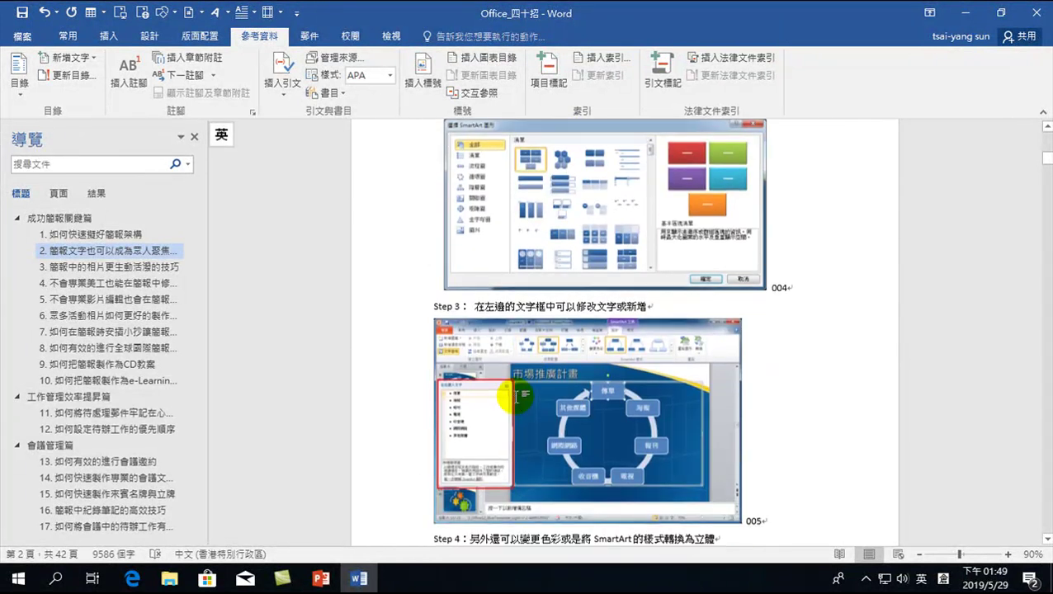
pyautogui.scroll(-3, 516, 396)
pyautogui.click(538, 263)
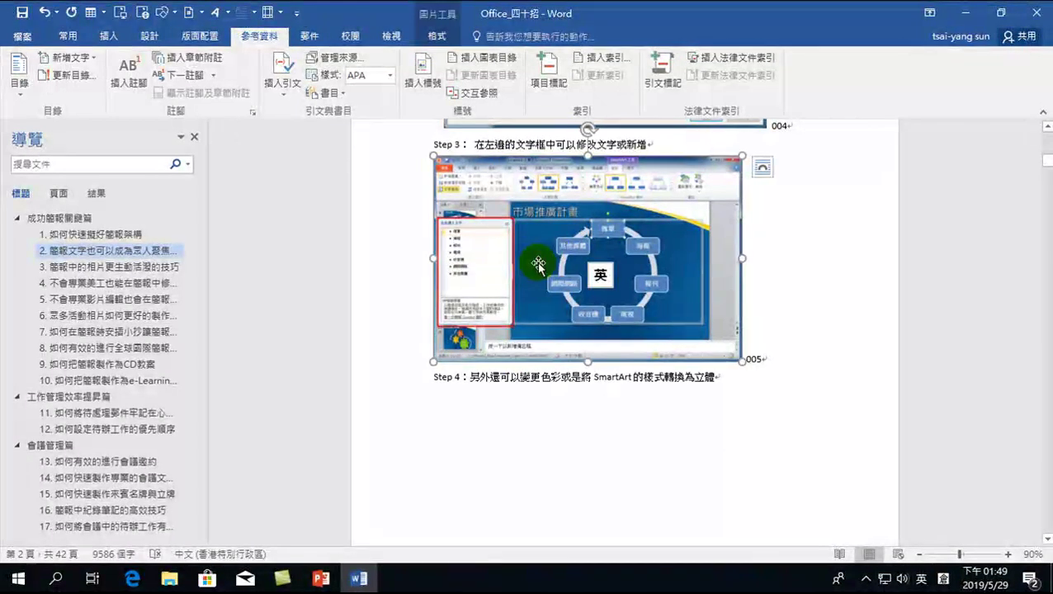
# Insert the caption 圖 3.修改 SmartArt 樣式 under the Step 3 picture.
pyautogui.click(269, 38)
pyautogui.click(422, 74)
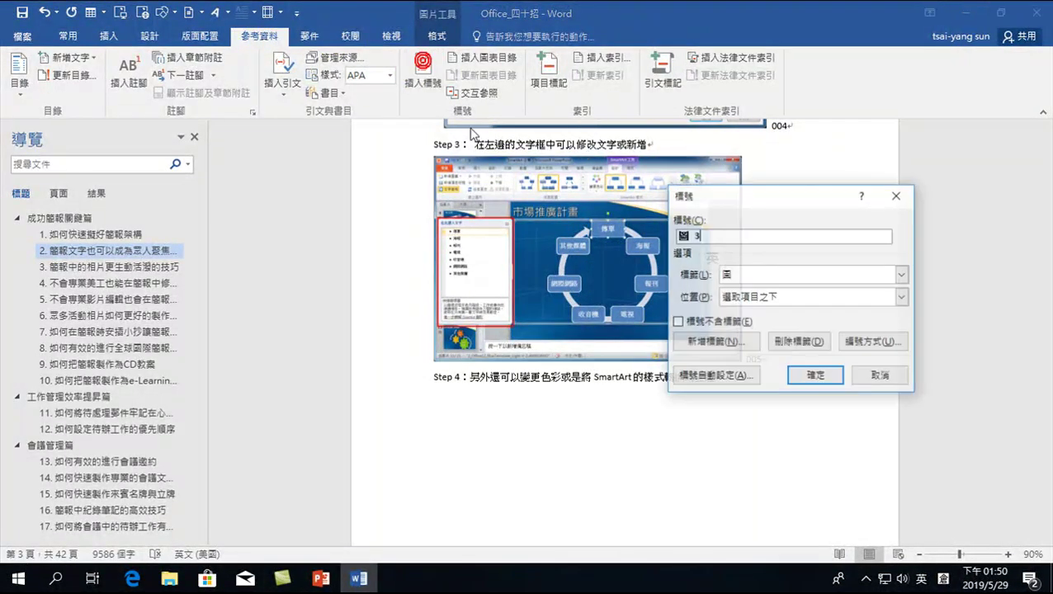
pyautogui.write('.')
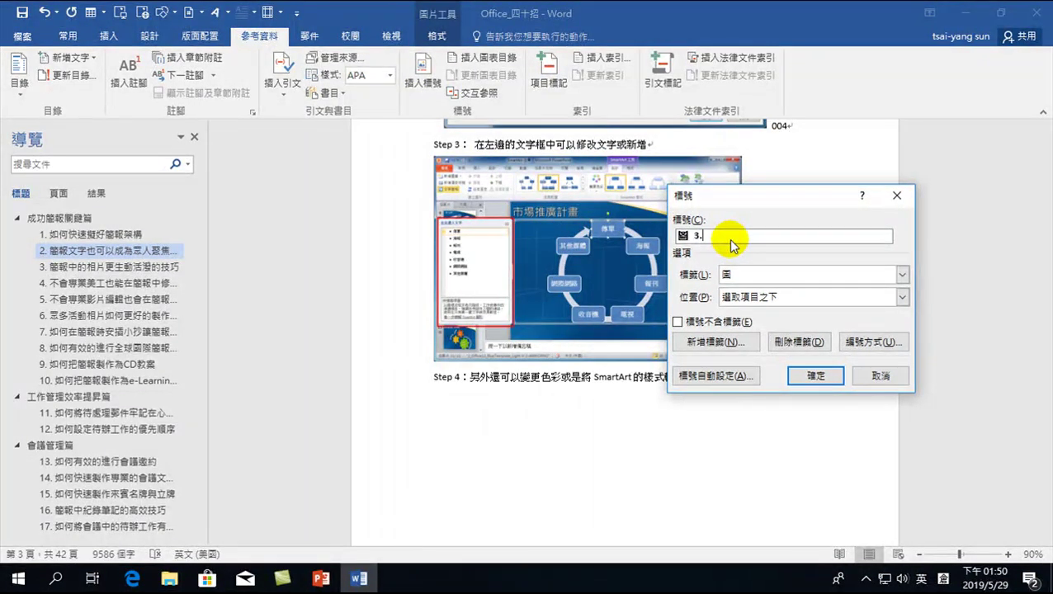
pyautogui.write('o')
pyautogui.press('shift')
pyautogui.write('s')
pyautogui.write('Art')
pyautogui.press('shift')
pyautogui.write('dtgsipm')
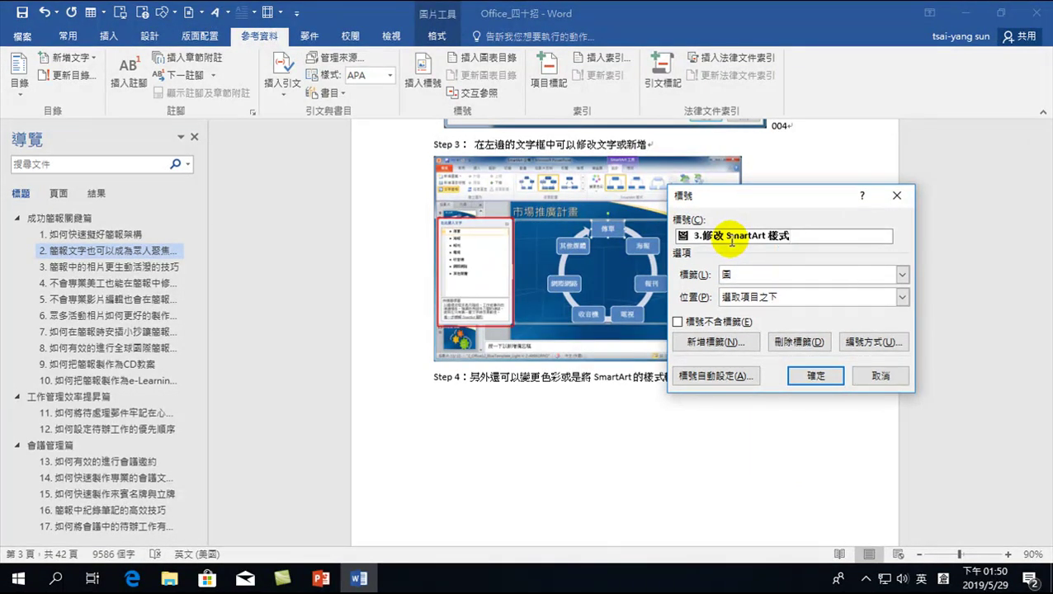
pyautogui.press('shift')
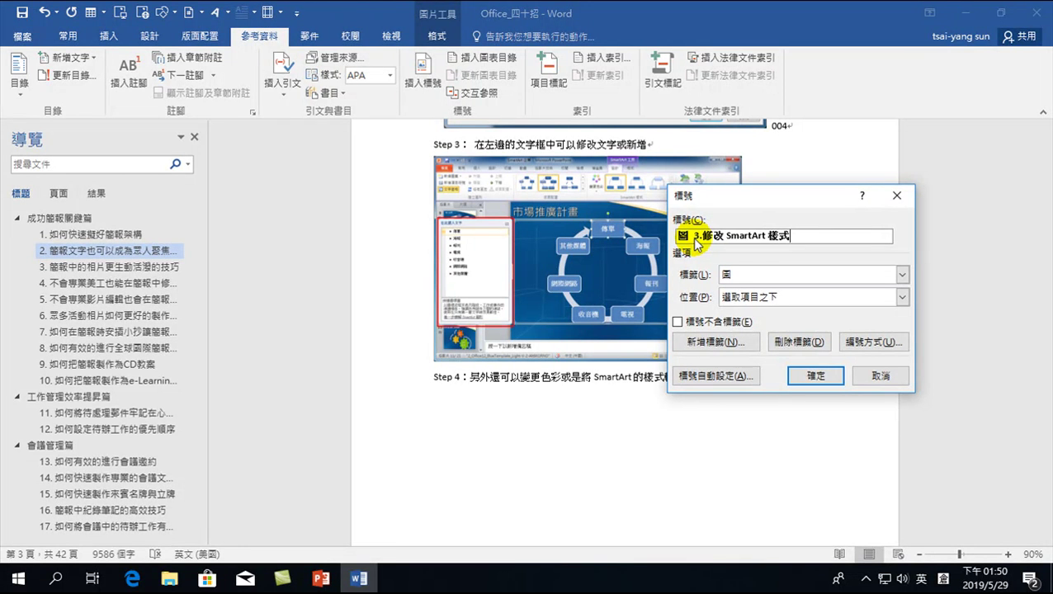
pyautogui.click(815, 375)
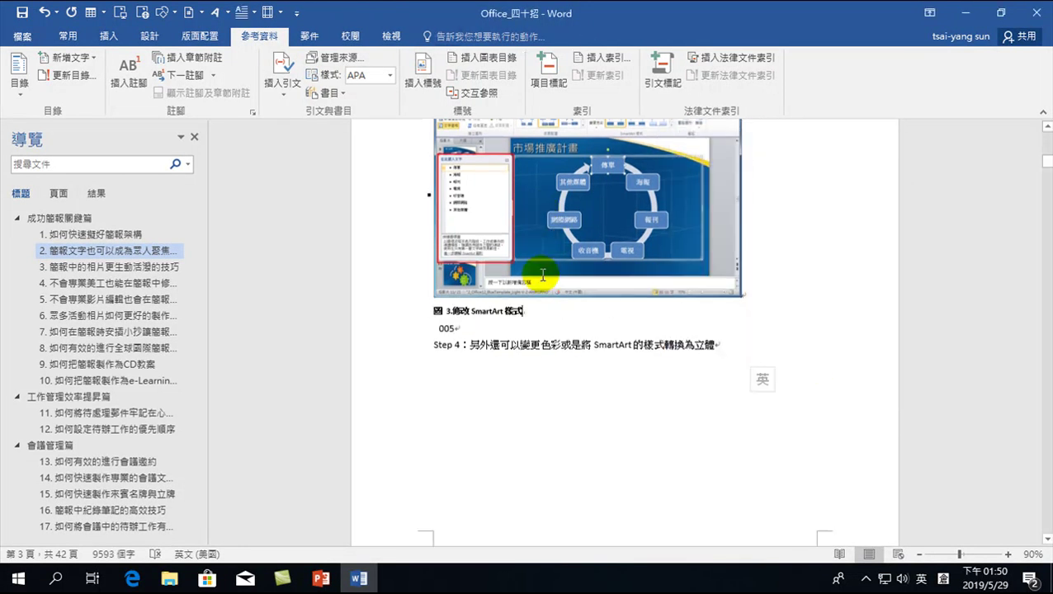
# Caption the SmartArt layout-gallery screenshot as 圖 3.選擇樣式.
pyautogui.scroll(-3, 543, 274)
pyautogui.scroll(-3, 535, 352)
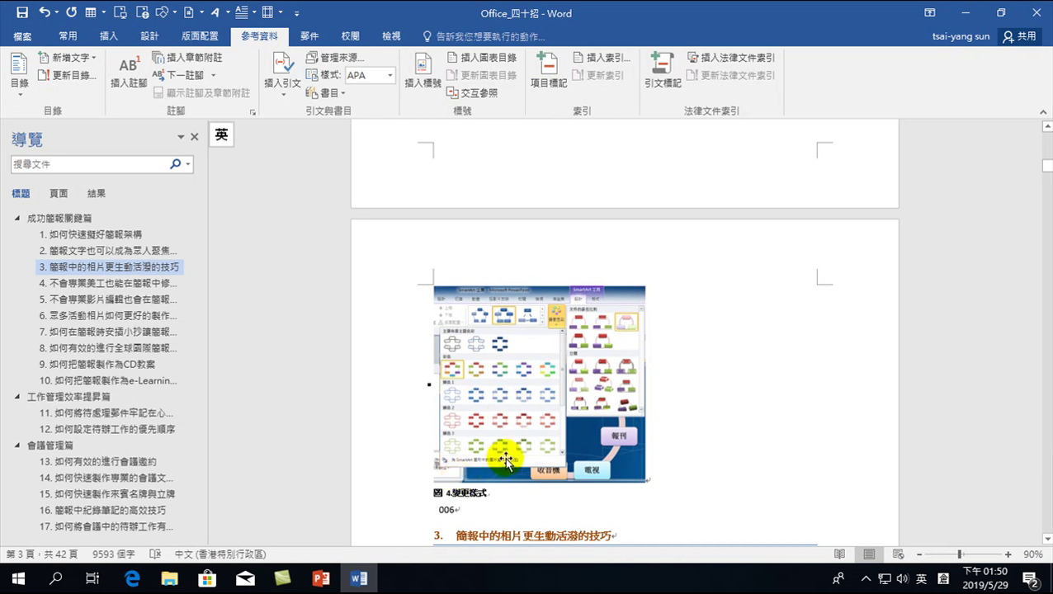
pyautogui.scroll(5, 503, 458)
pyautogui.scroll(5, 503, 422)
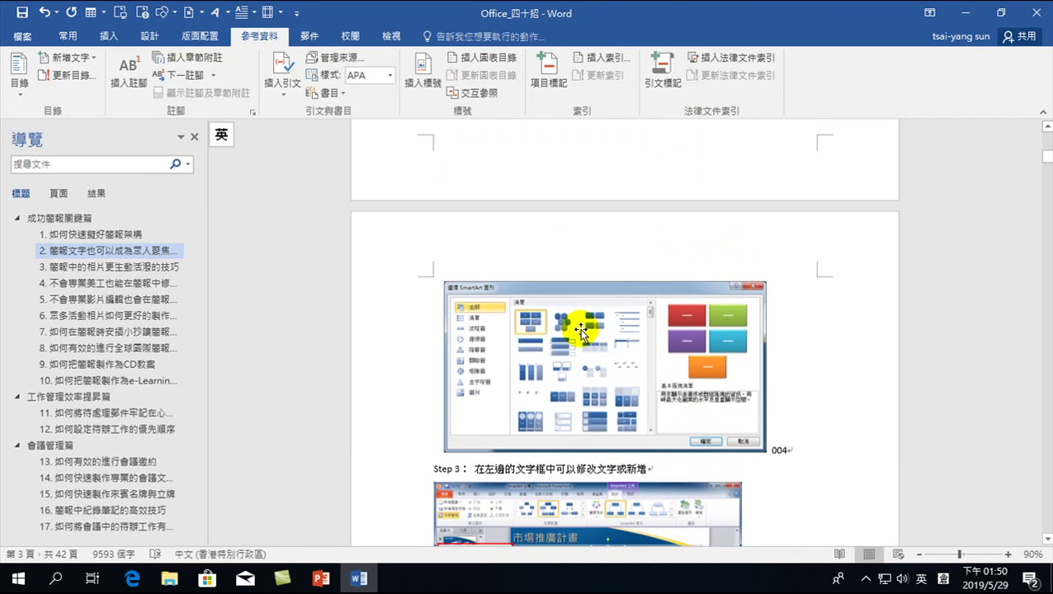
pyautogui.click(570, 328)
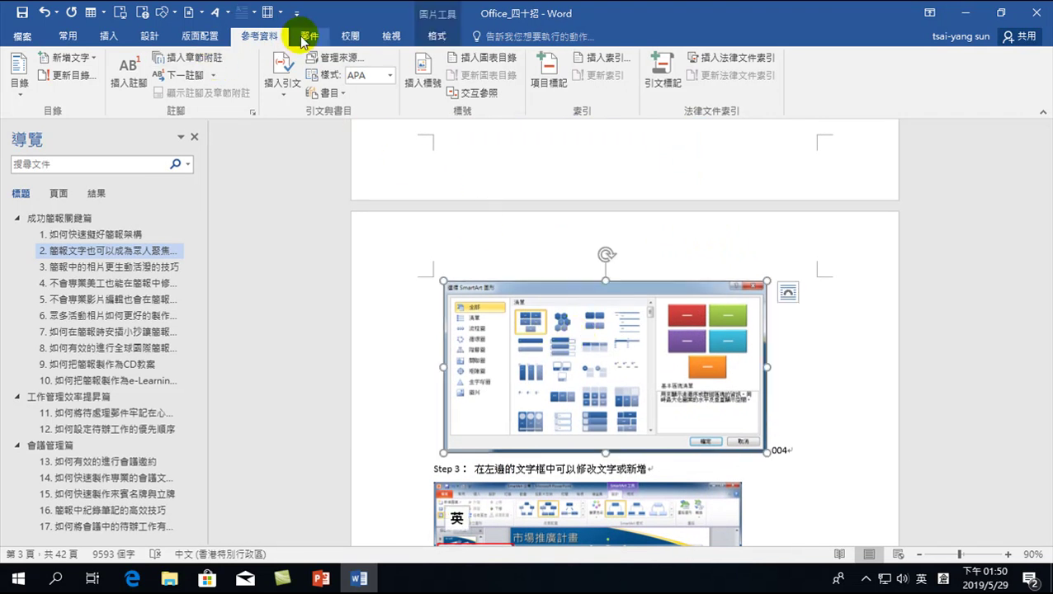
pyautogui.click(424, 67)
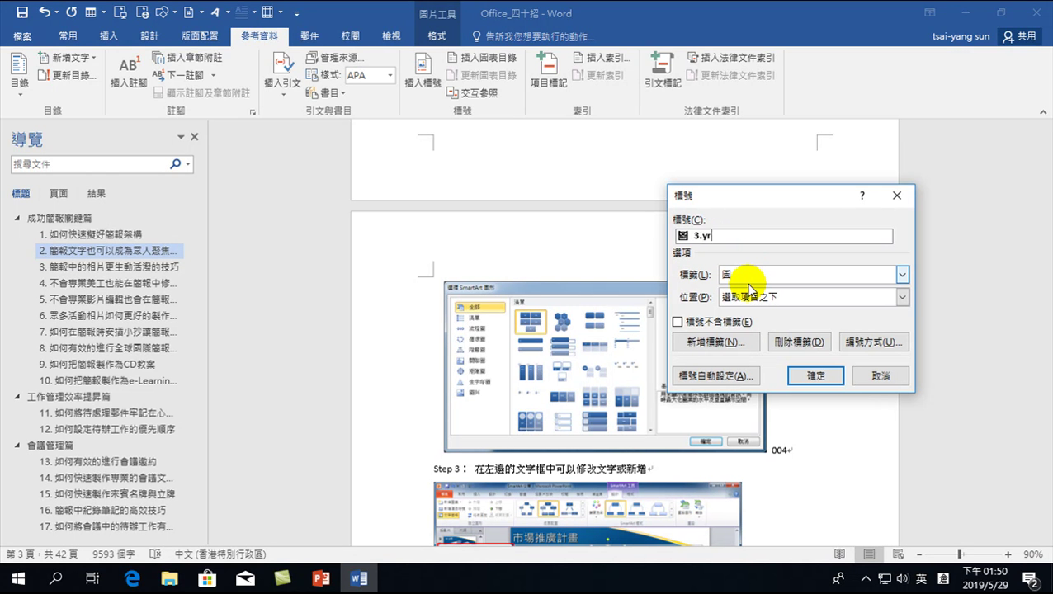
pyautogui.press('Down')
pyautogui.press('Return')
pyautogui.write('木')
pyautogui.press('space')
pyautogui.press('Return')
pyautogui.press('shift')
pyautogui.click(814, 382)
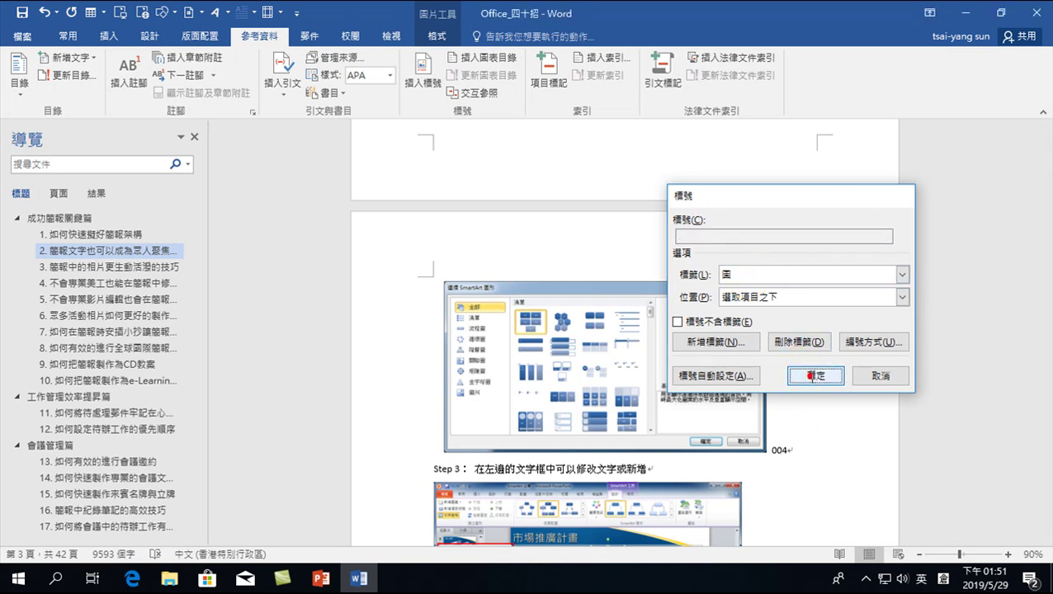
# Delete the stray number lines 005 and 004 beneath the figures.
pyautogui.scroll(1, 806, 369)
pyautogui.scroll(5, 765, 292)
pyautogui.scroll(10, 630, 304)
pyautogui.scroll(1, 630, 304)
pyautogui.scroll(-3, 495, 346)
pyautogui.scroll(-8, 462, 363)
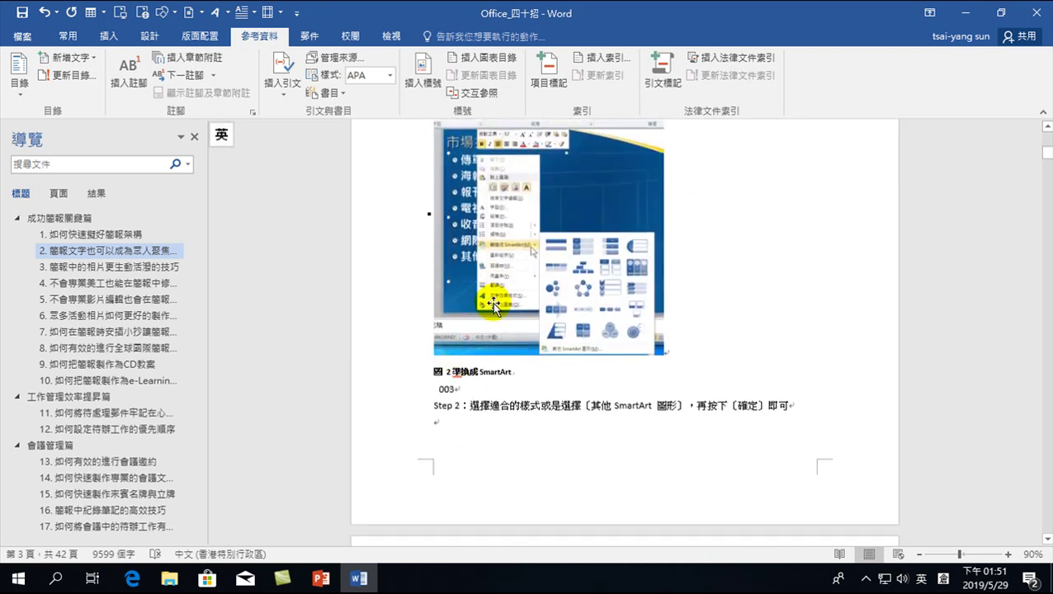
pyautogui.scroll(4, 487, 280)
pyautogui.scroll(7, 491, 276)
pyautogui.scroll(9, 505, 262)
pyautogui.scroll(1, 487, 243)
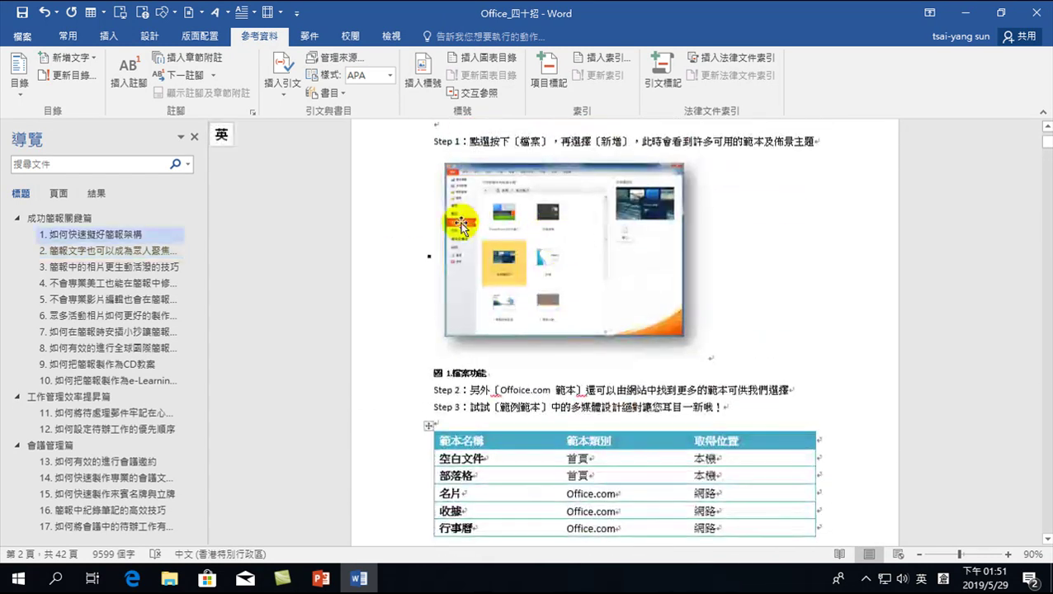
pyautogui.scroll(-2, 503, 276)
pyautogui.scroll(-6, 536, 347)
pyautogui.scroll(-8, 524, 367)
pyautogui.scroll(-1, 514, 375)
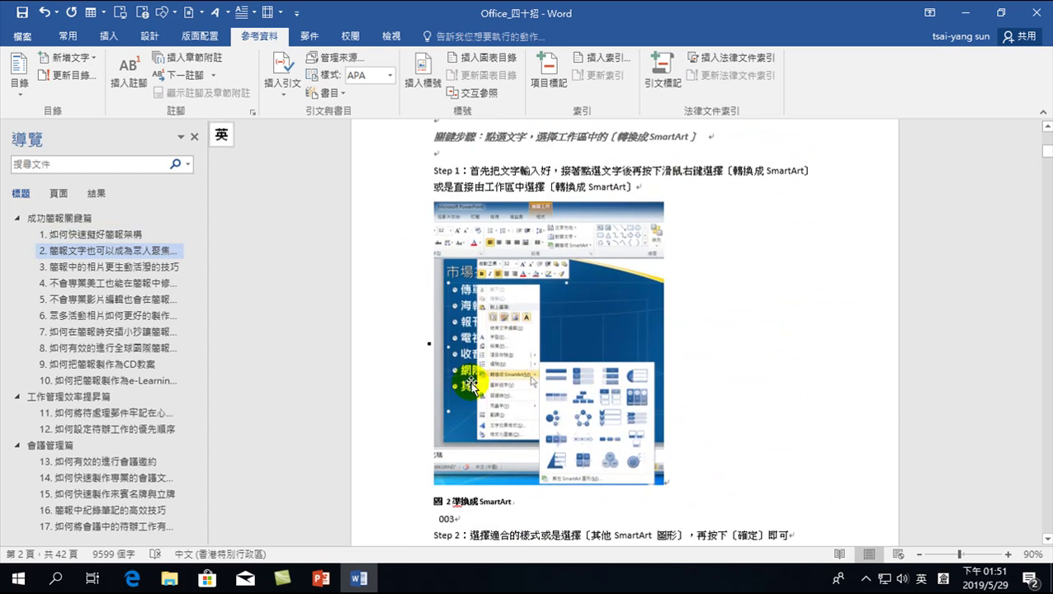
pyautogui.scroll(-8, 486, 375)
pyautogui.scroll(-8, 508, 371)
pyautogui.scroll(-2, 507, 330)
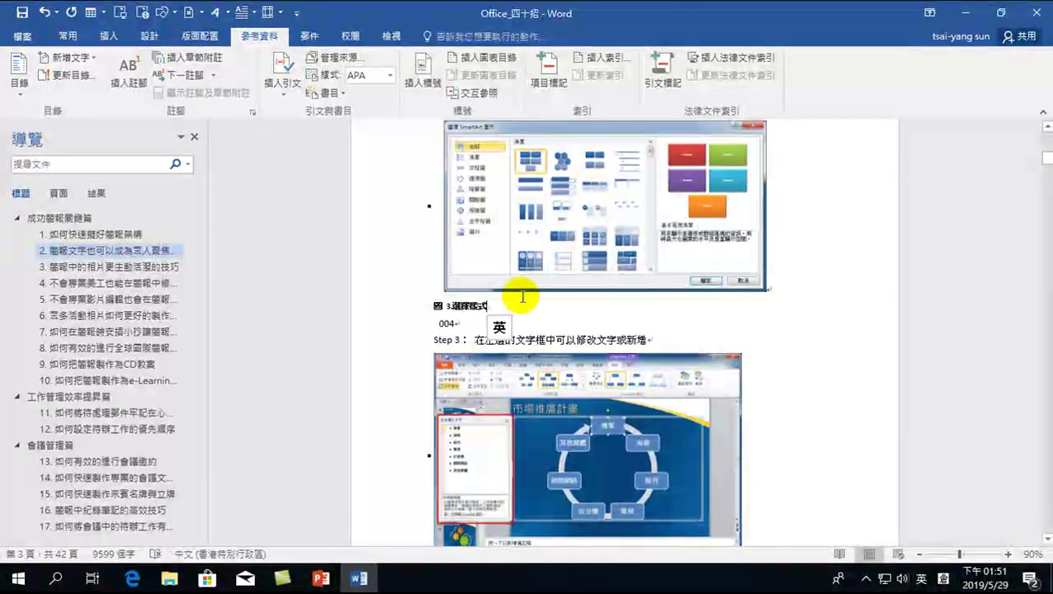
pyautogui.scroll(-4, 520, 297)
pyautogui.scroll(-2, 513, 322)
pyautogui.scroll(-6, 509, 355)
pyautogui.scroll(-4, 509, 367)
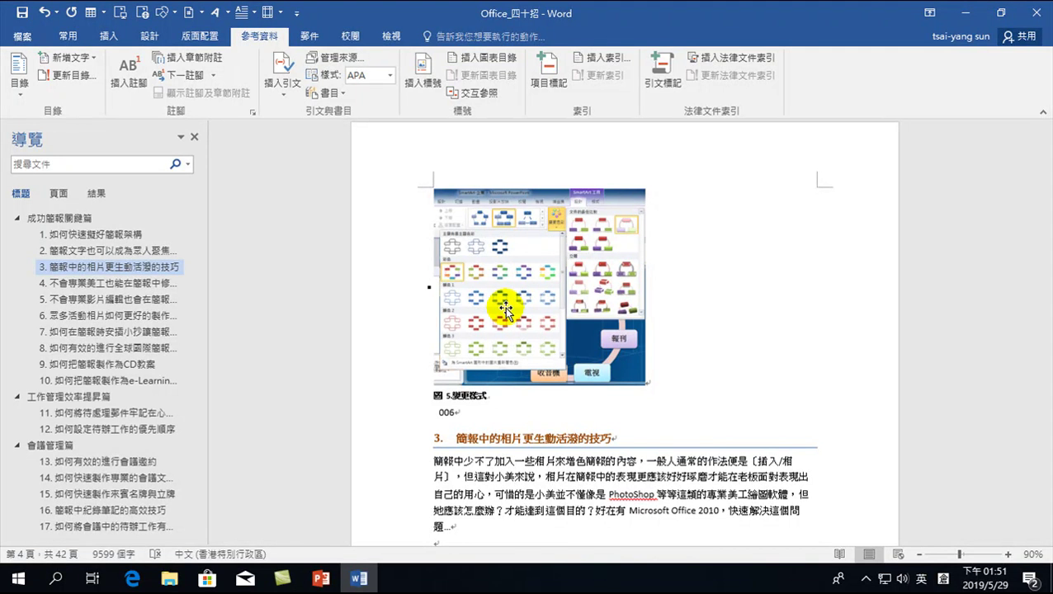
pyautogui.click(399, 415)
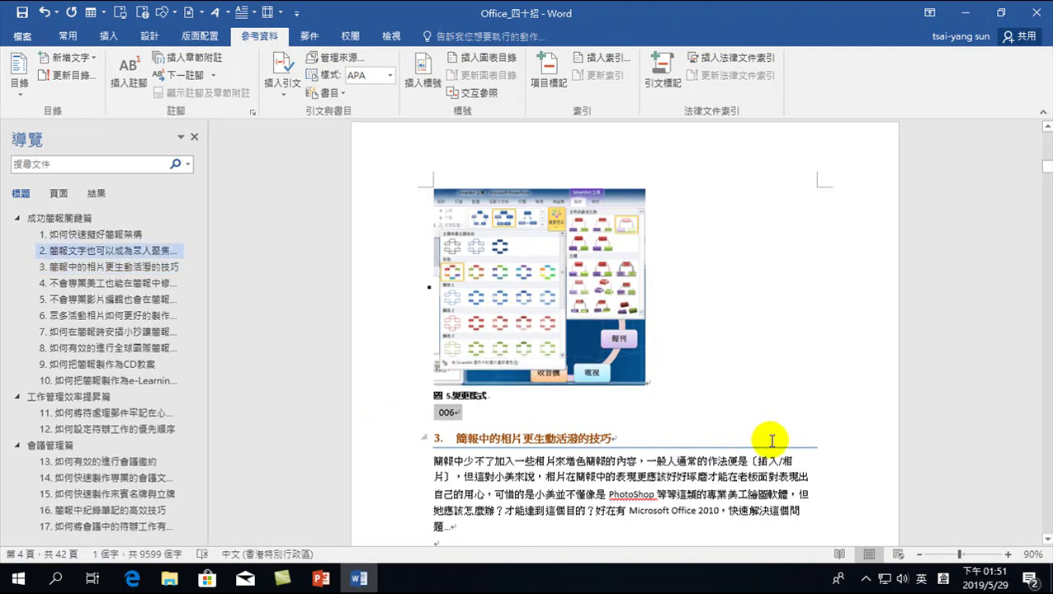
pyautogui.scroll(10, 658, 364)
pyautogui.click(388, 359)
pyautogui.press('Delete')
pyautogui.scroll(5, 599, 403)
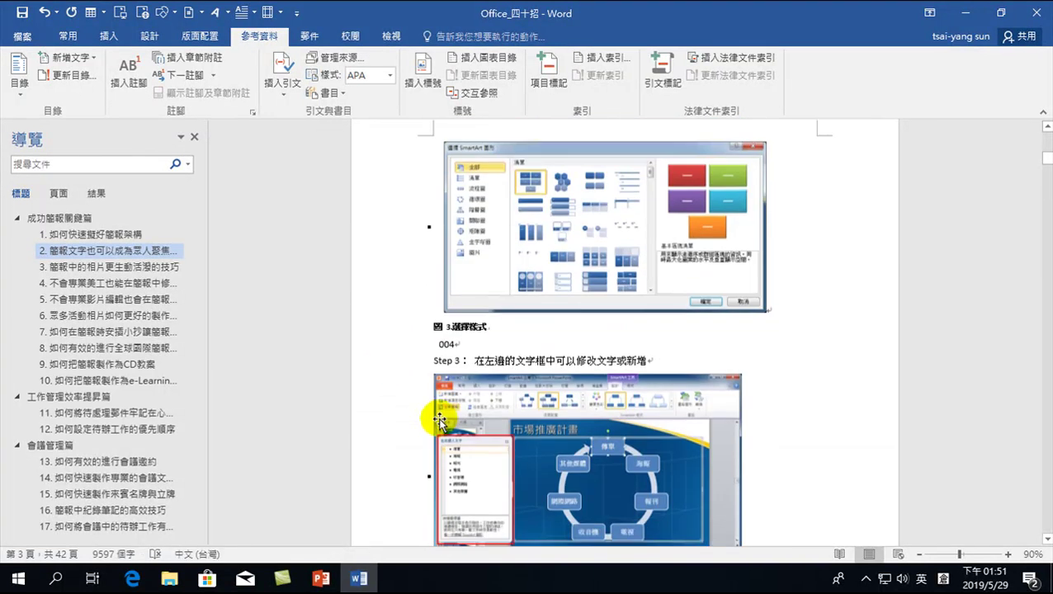
pyautogui.click(404, 321)
pyautogui.press('Delete')
# Delete the remaining stray lines 003 and 002, the last one under the table.
pyautogui.scroll(5, 564, 347)
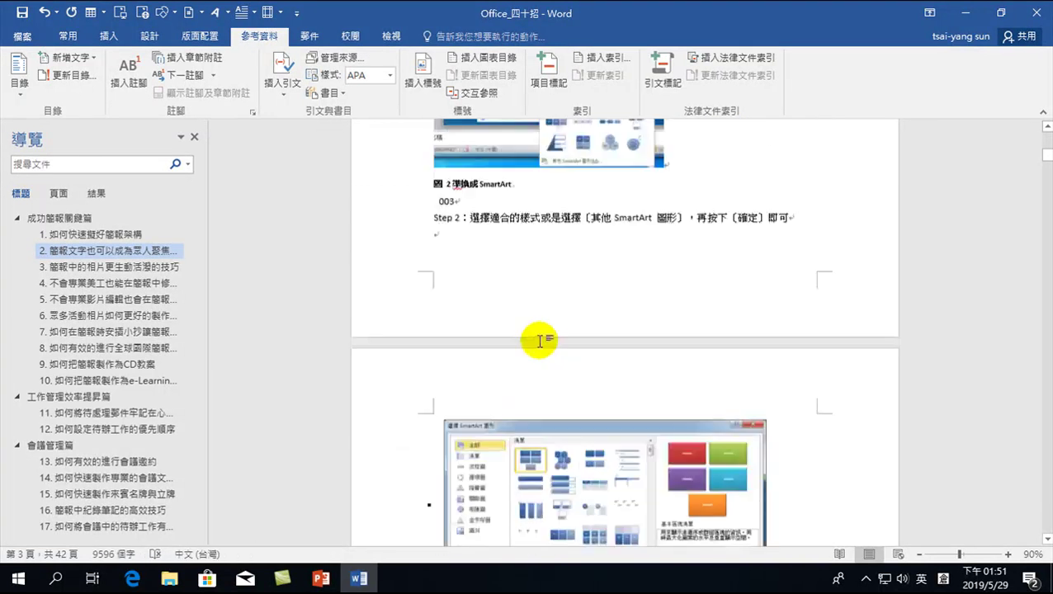
pyautogui.scroll(3, 540, 340)
pyautogui.click(400, 355)
pyautogui.press('Delete')
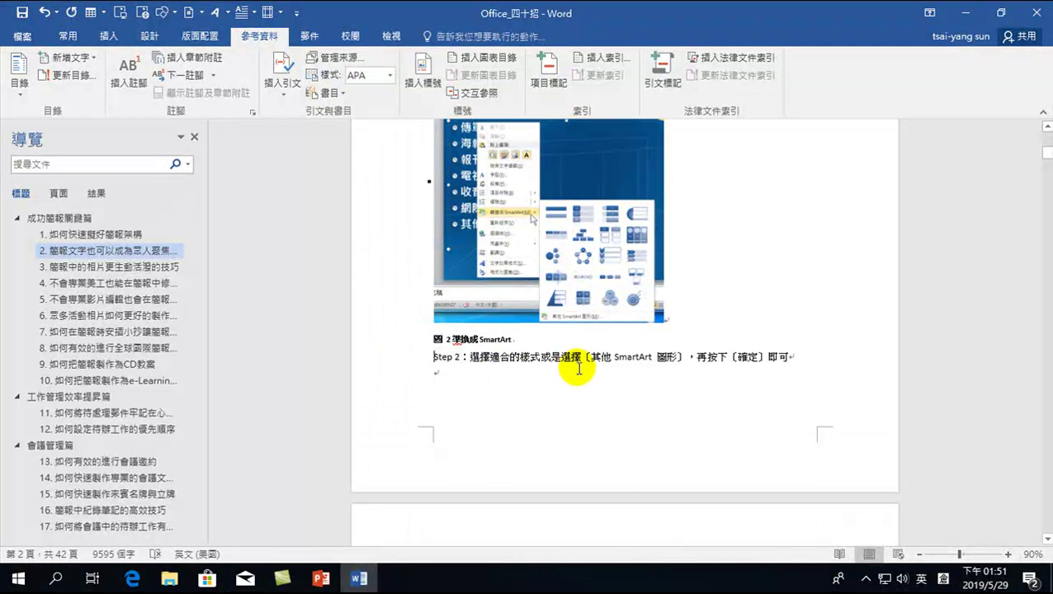
pyautogui.scroll(3, 580, 369)
pyautogui.scroll(1, 537, 256)
pyautogui.scroll(3, 536, 207)
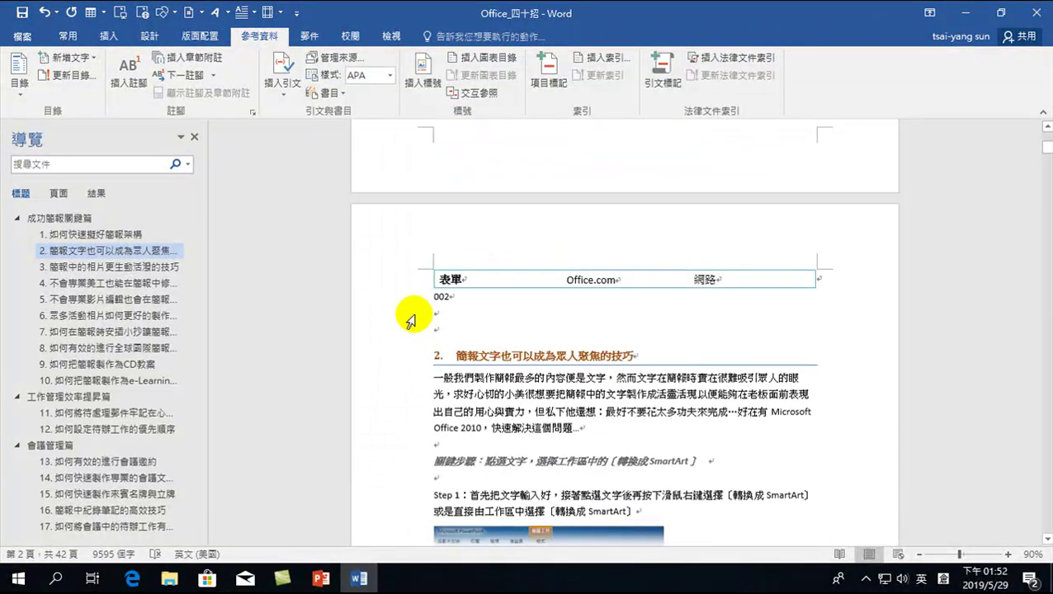
pyautogui.click(411, 295)
pyautogui.scroll(2, 505, 369)
pyautogui.scroll(1, 511, 372)
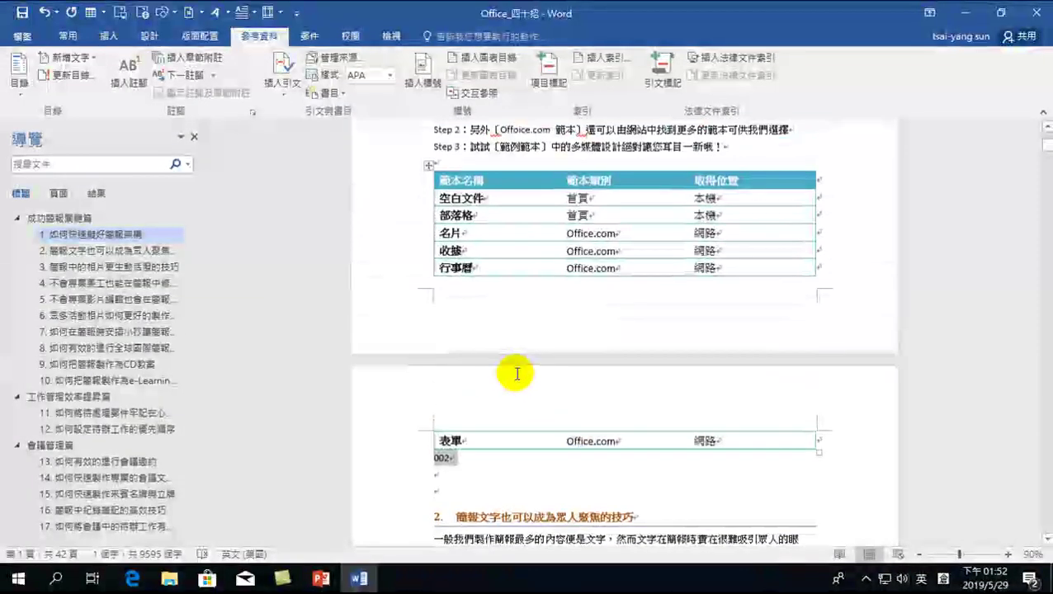
pyautogui.press('Delete')
pyautogui.scroll(3, 516, 347)
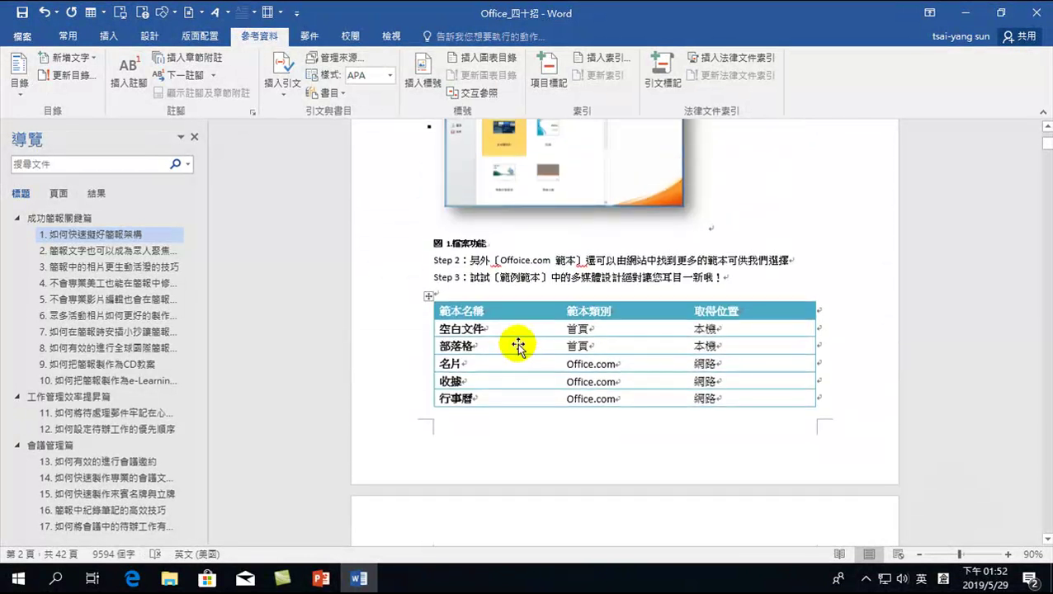
pyautogui.scroll(3, 516, 347)
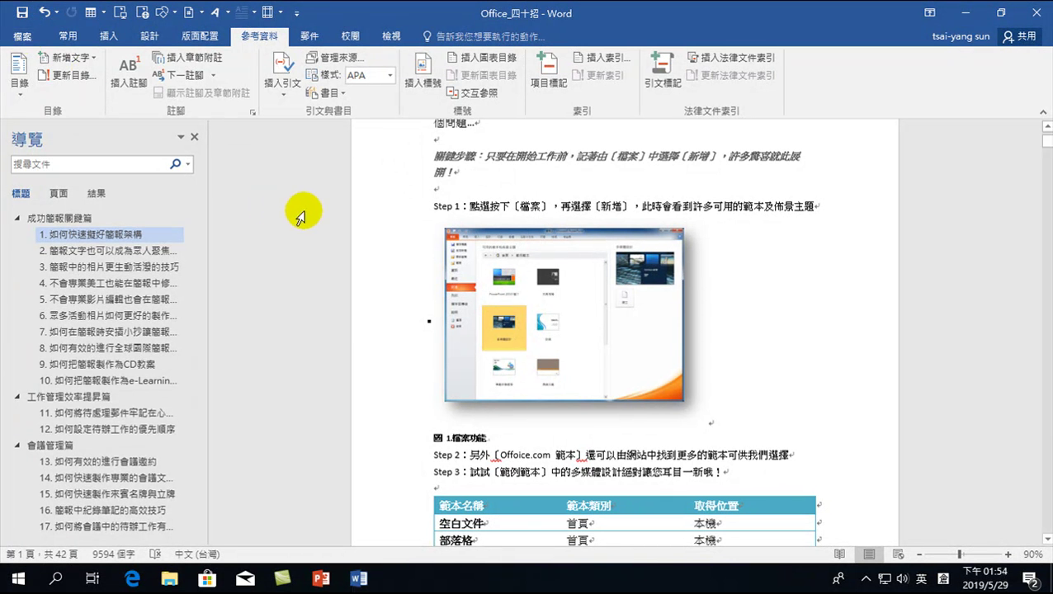
pyautogui.scroll(3, 246, 235)
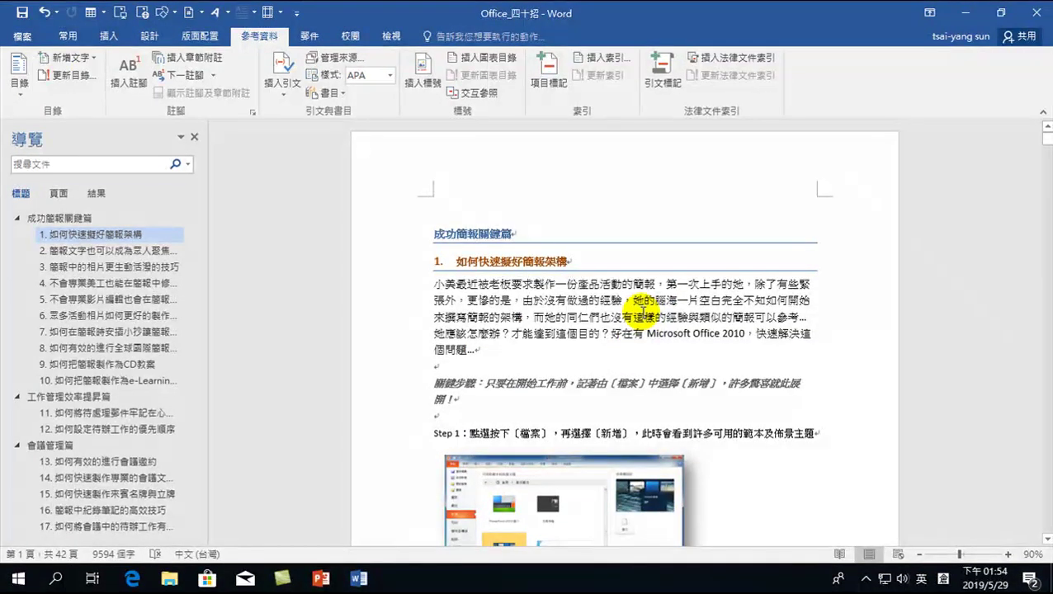
pyautogui.moveTo(475, 234)
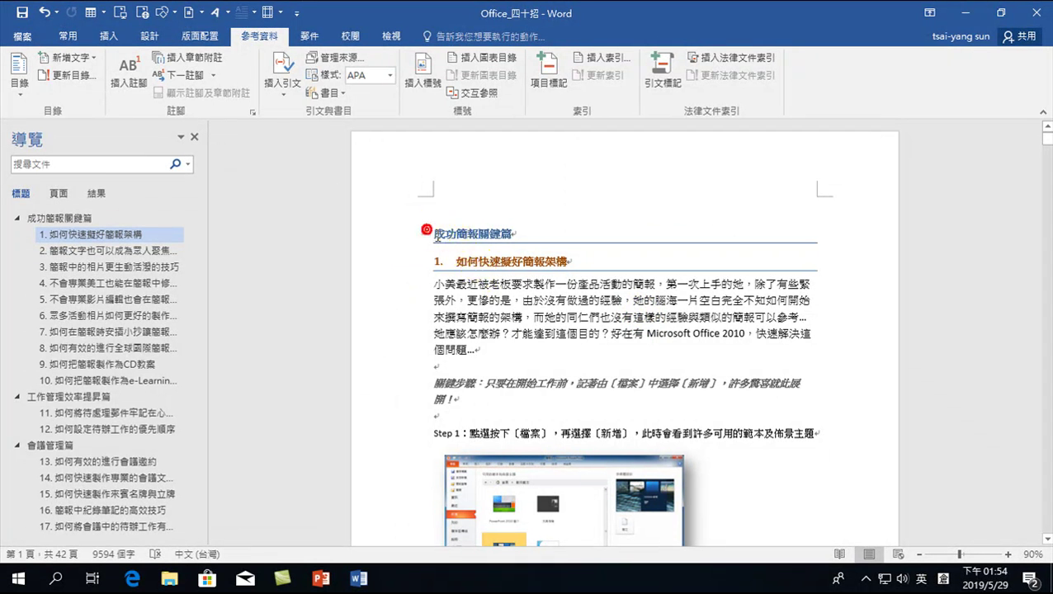
# Insert an empty paragraph above the 成功簡報關鍵篇 title.
pyautogui.moveTo(422, 234); pyautogui.dragTo(535, 235)
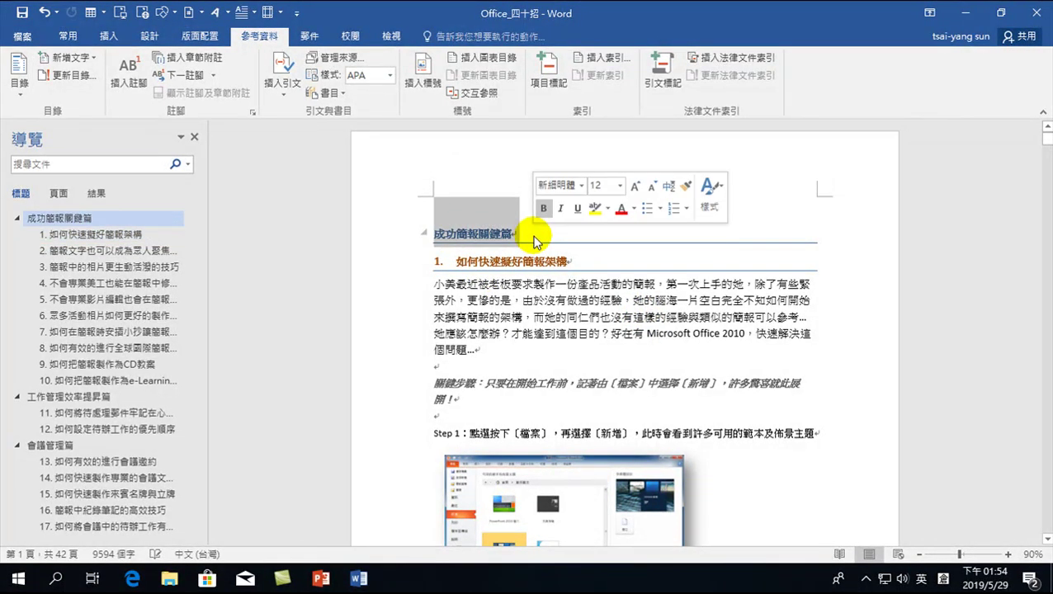
pyautogui.click(454, 226)
pyautogui.moveTo(432, 234); pyautogui.dragTo(535, 235)
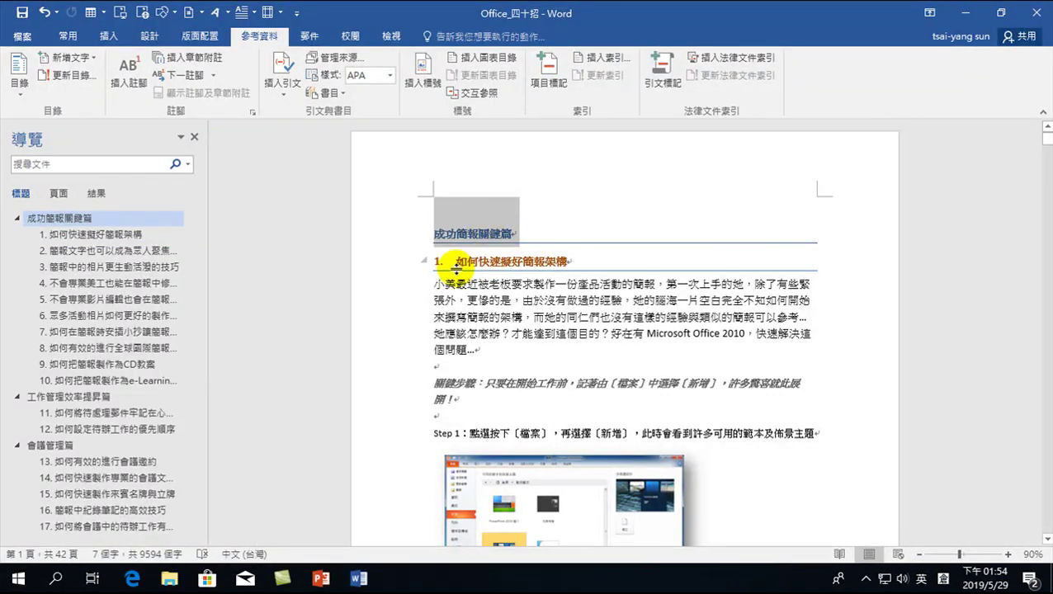
pyautogui.moveTo(452, 263); pyautogui.dragTo(586, 263)
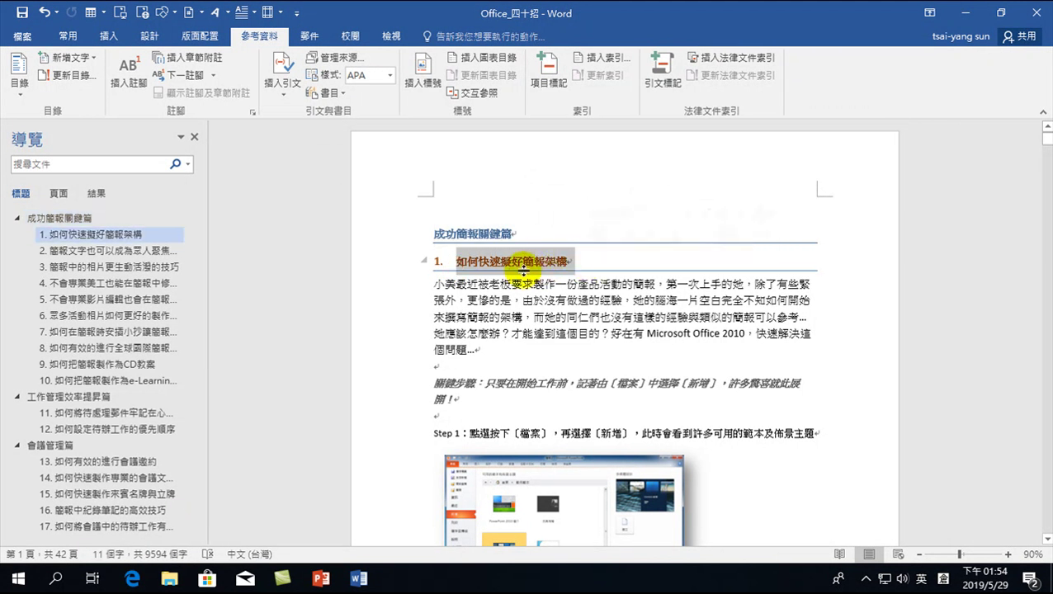
pyautogui.click(476, 228)
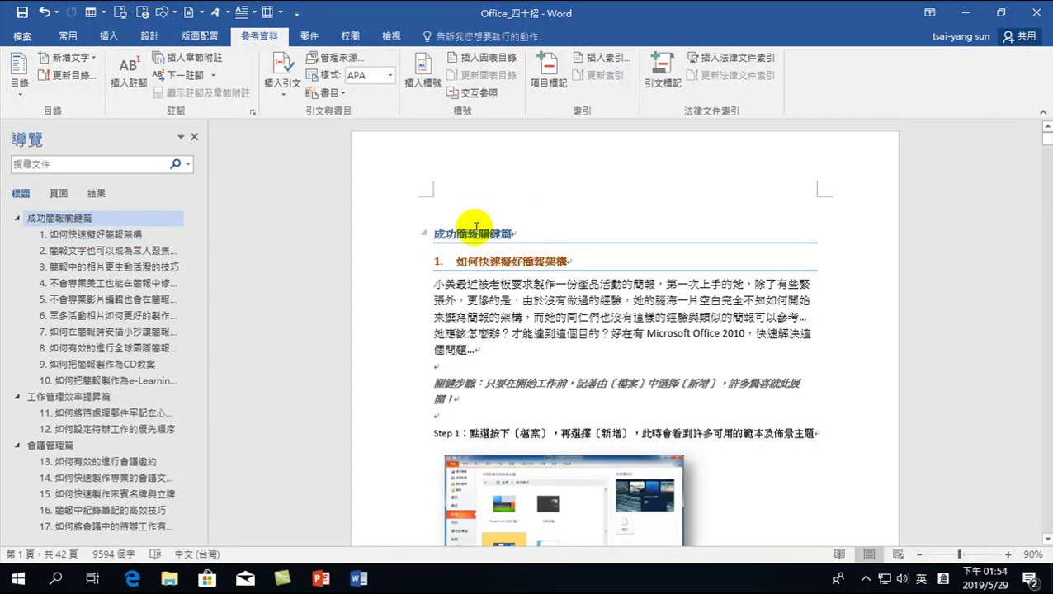
pyautogui.moveTo(476, 229); pyautogui.dragTo(440, 233)
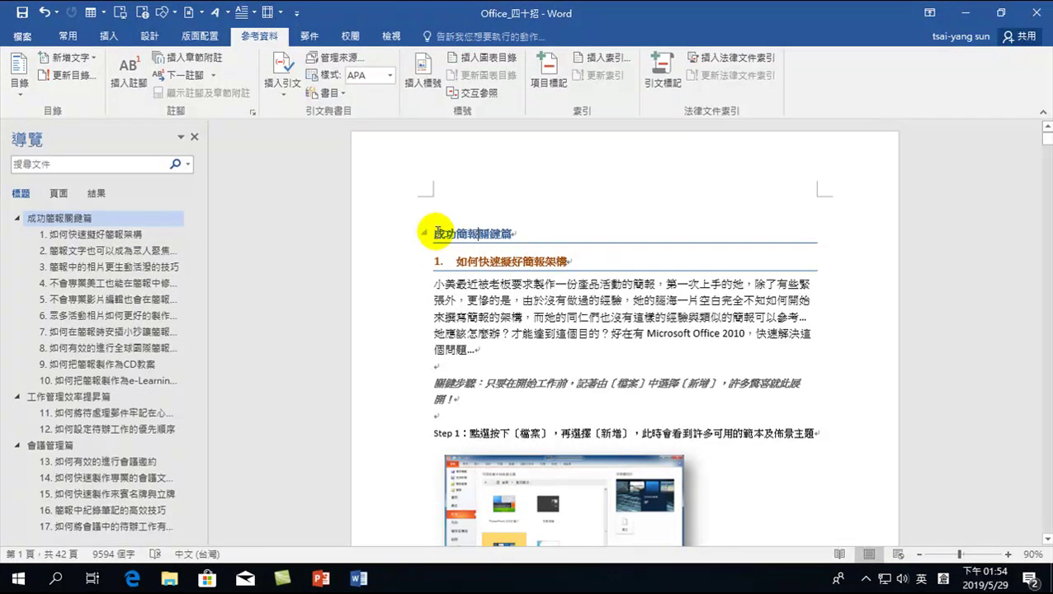
pyautogui.click(435, 231)
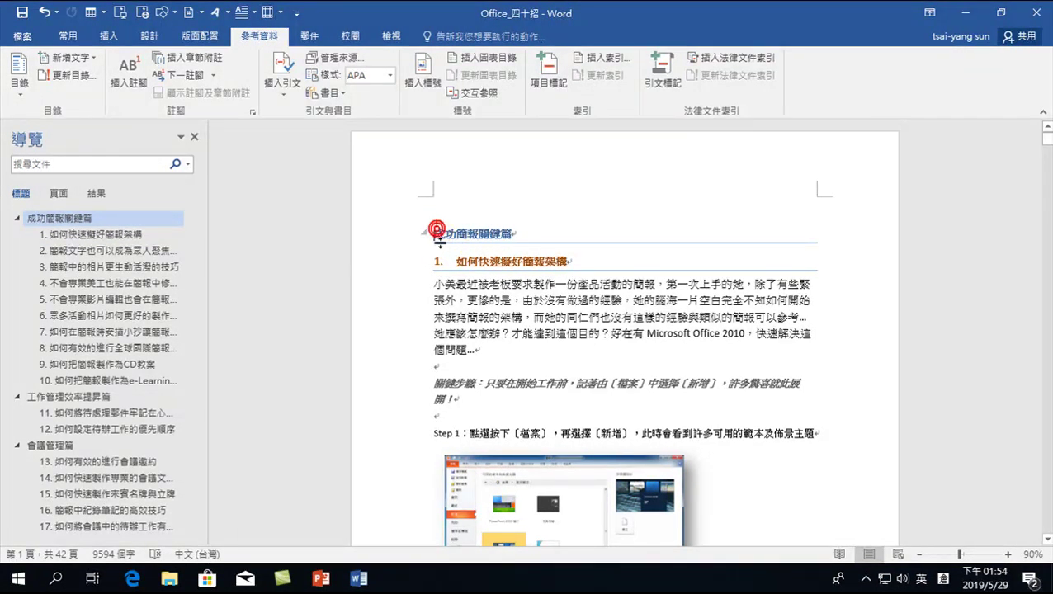
pyautogui.press('Return')
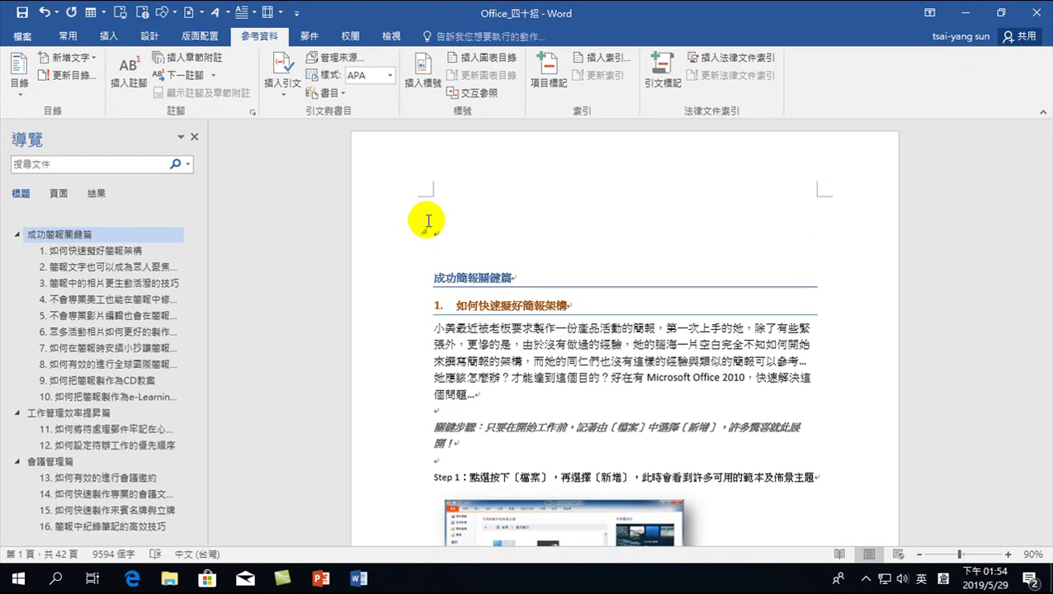
pyautogui.click(436, 232)
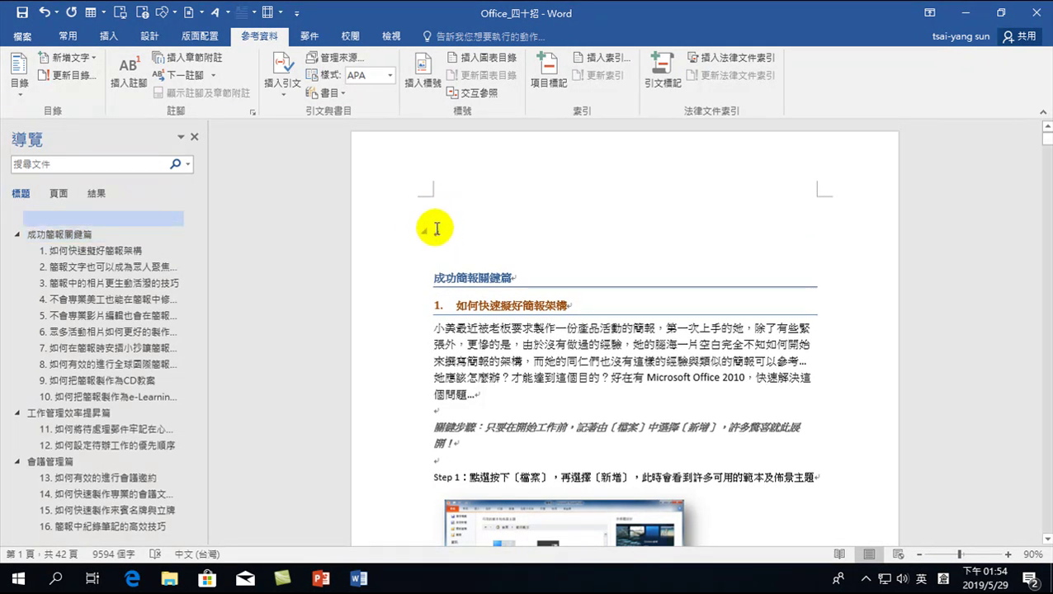
# Apply the 內文 (Normal) style to the new empty first line.
pyautogui.click(68, 37)
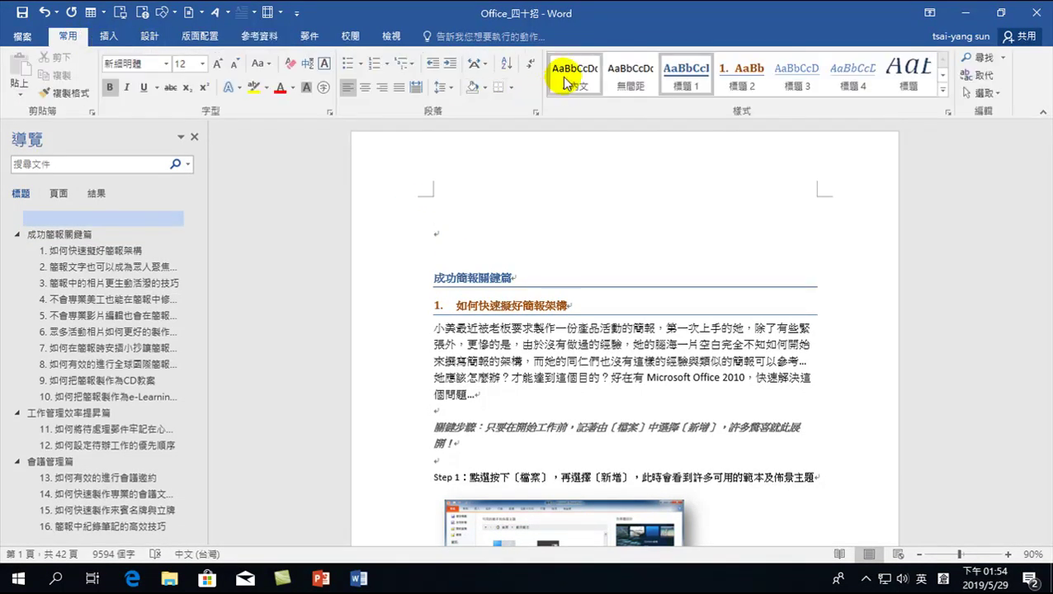
pyautogui.click(575, 76)
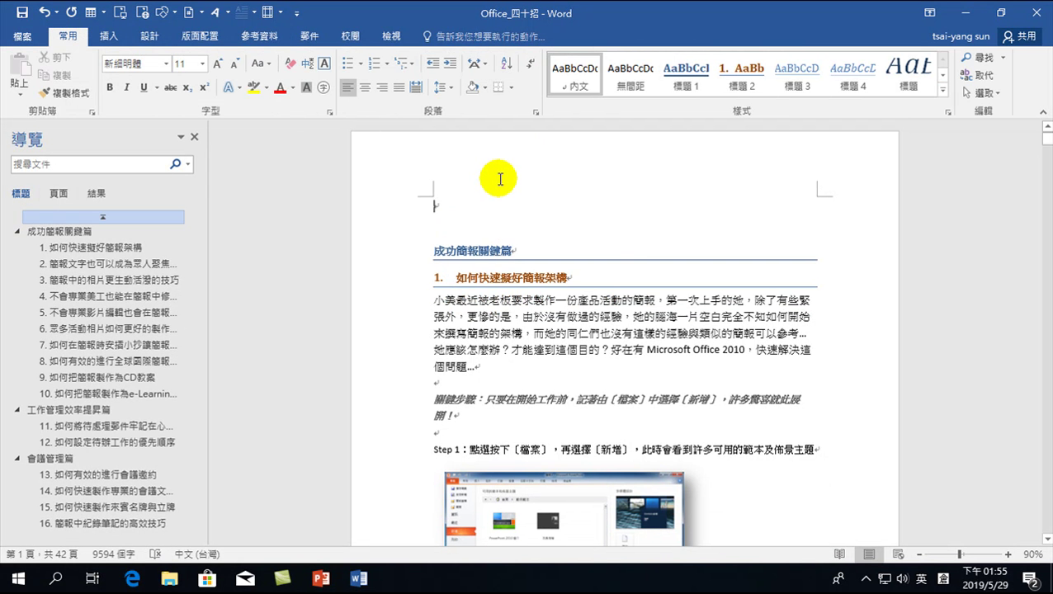
pyautogui.click(456, 251)
pyautogui.moveTo(473, 250)
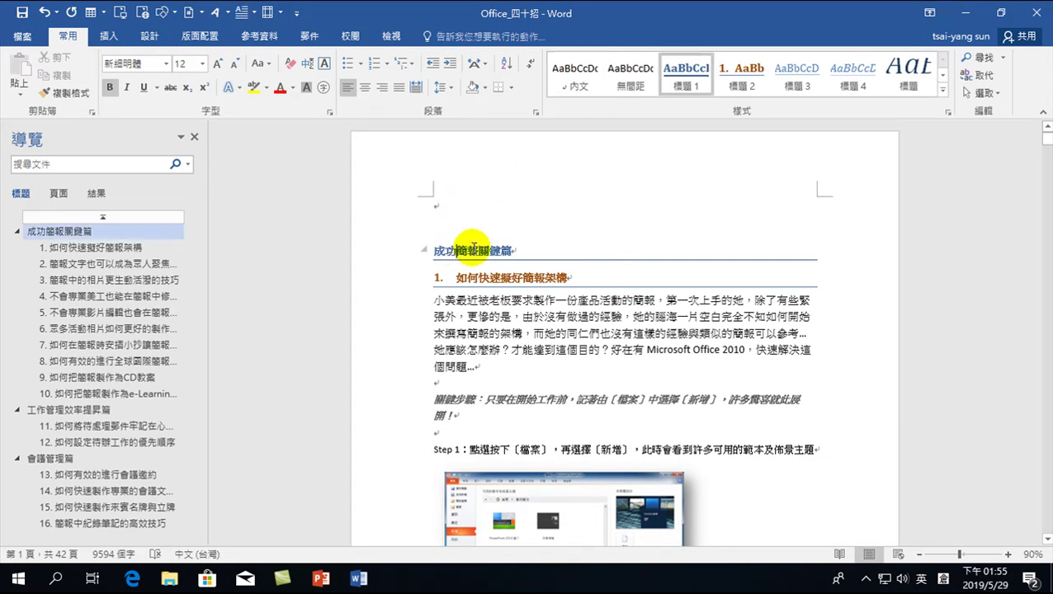
pyautogui.click(45, 14)
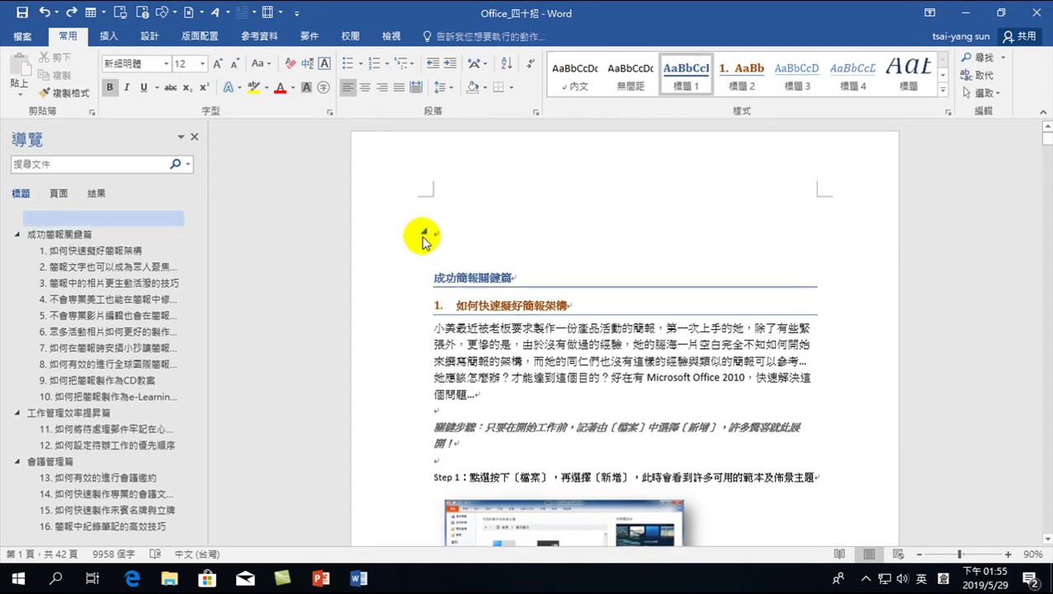
pyautogui.moveTo(435, 233)
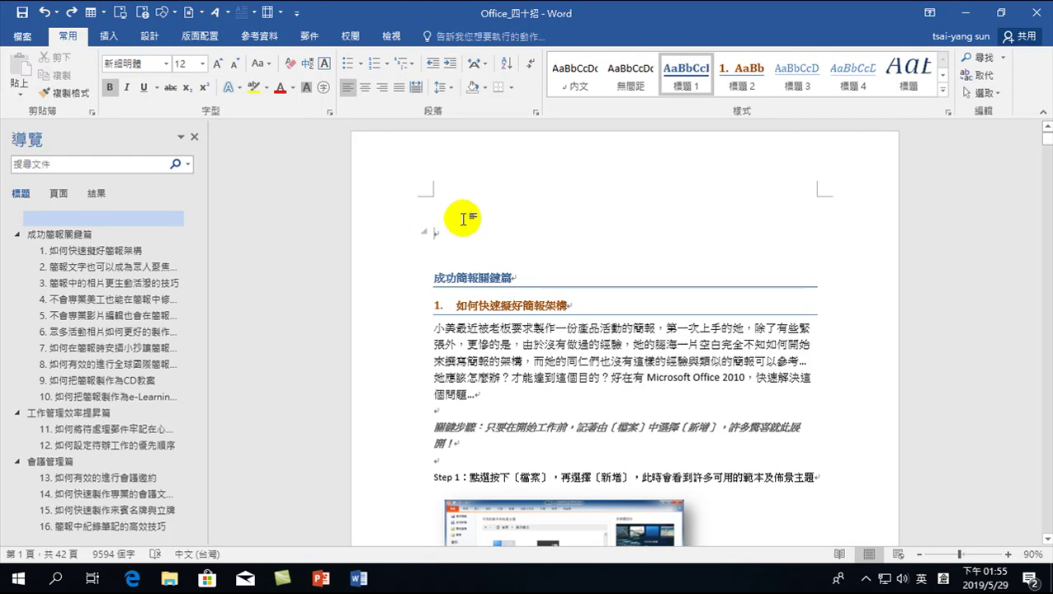
pyautogui.click(444, 221)
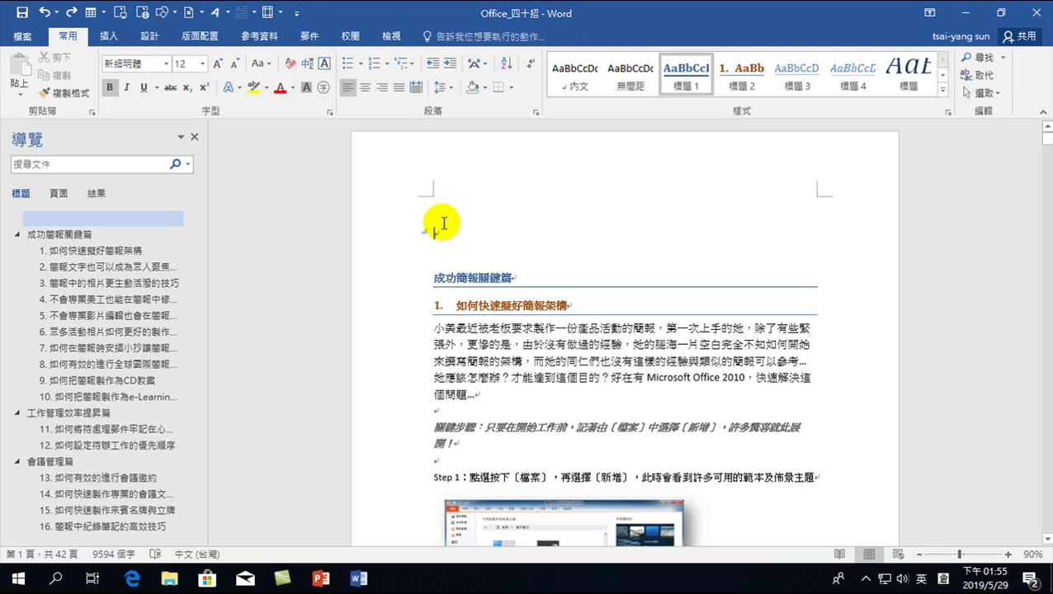
pyautogui.click(576, 73)
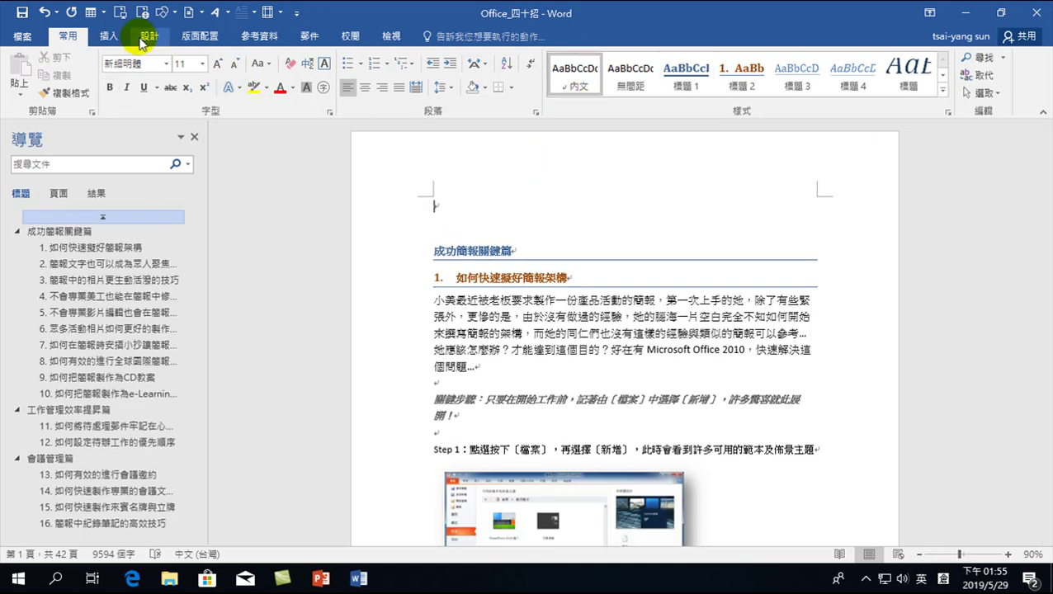
# Insert a custom table of contents with the default 3 levels at the document top.
pyautogui.click(260, 37)
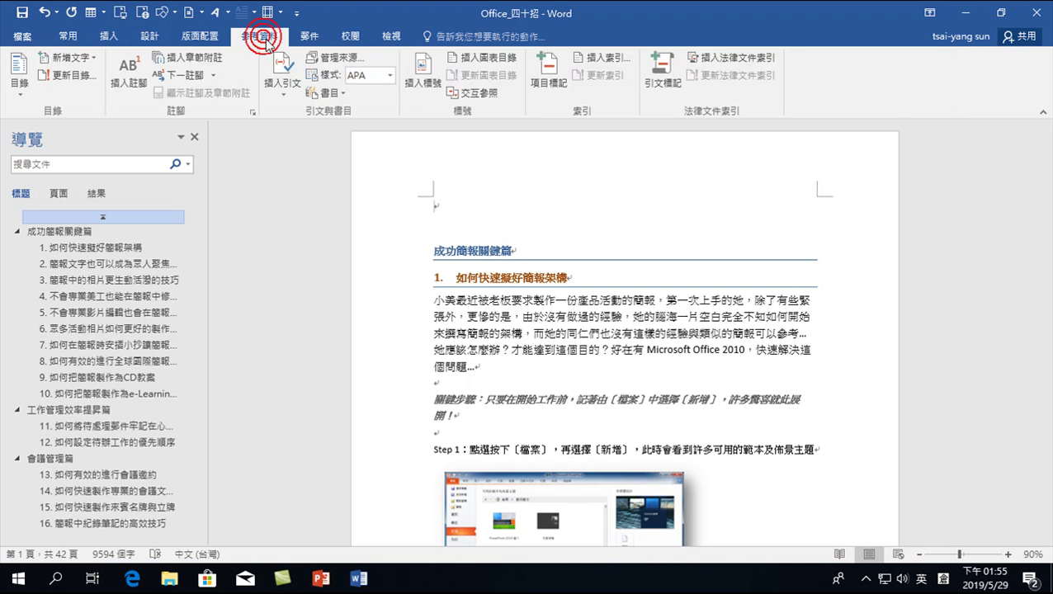
pyautogui.click(18, 74)
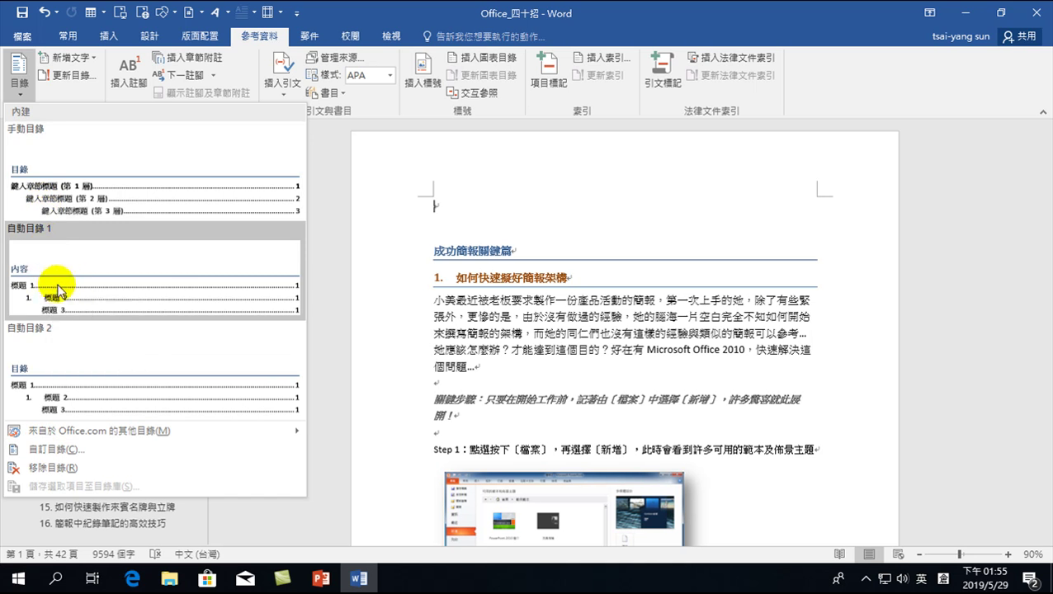
pyautogui.click(55, 450)
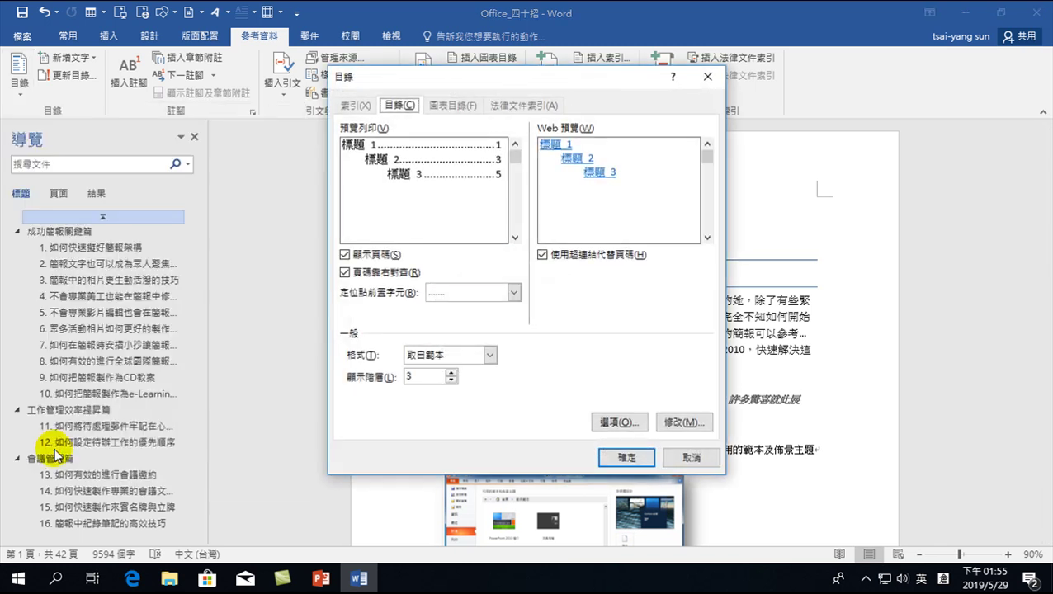
pyautogui.click(626, 460)
pyautogui.scroll(-10, 619, 372)
pyautogui.scroll(3, 613, 284)
pyautogui.scroll(5, 611, 272)
pyautogui.scroll(3, 577, 265)
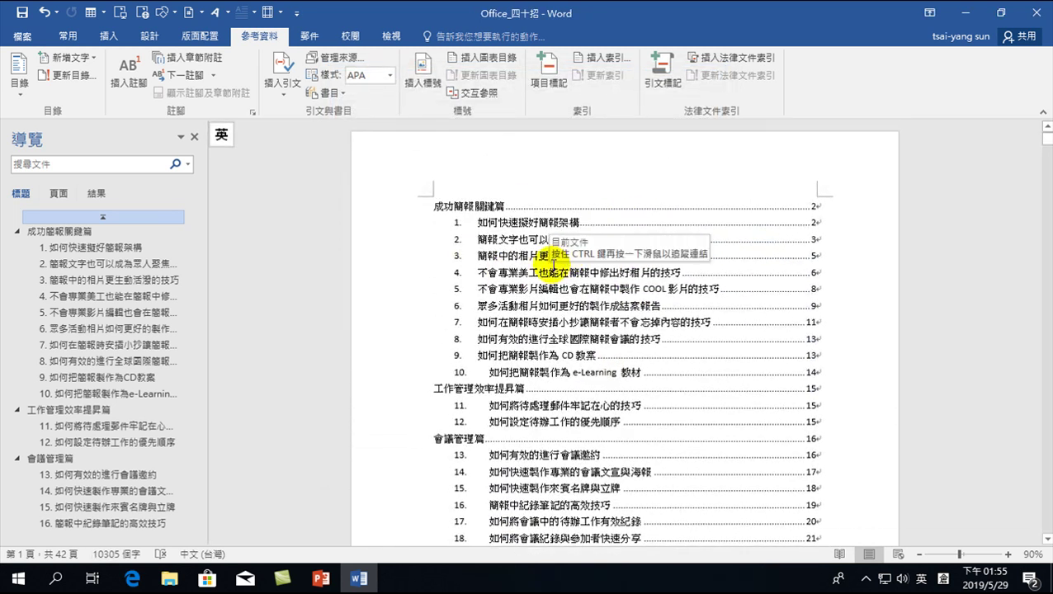
# Add the title 目錄 on a new line above the table of contents.
pyautogui.scroll(-3, 495, 264)
pyautogui.scroll(3, 462, 239)
pyautogui.click(432, 201)
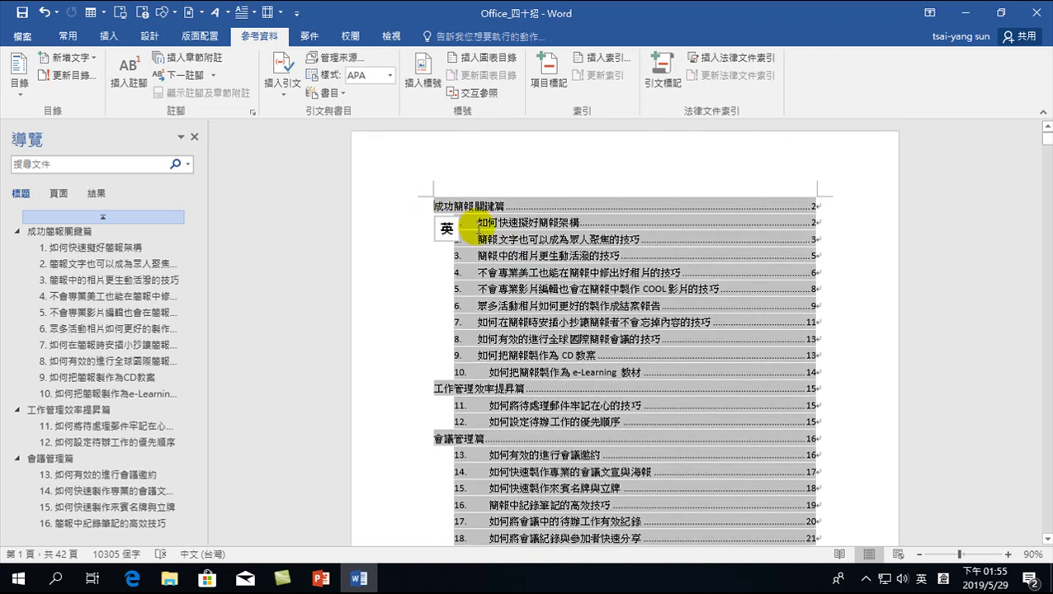
pyautogui.press('Return')
pyautogui.click(536, 206)
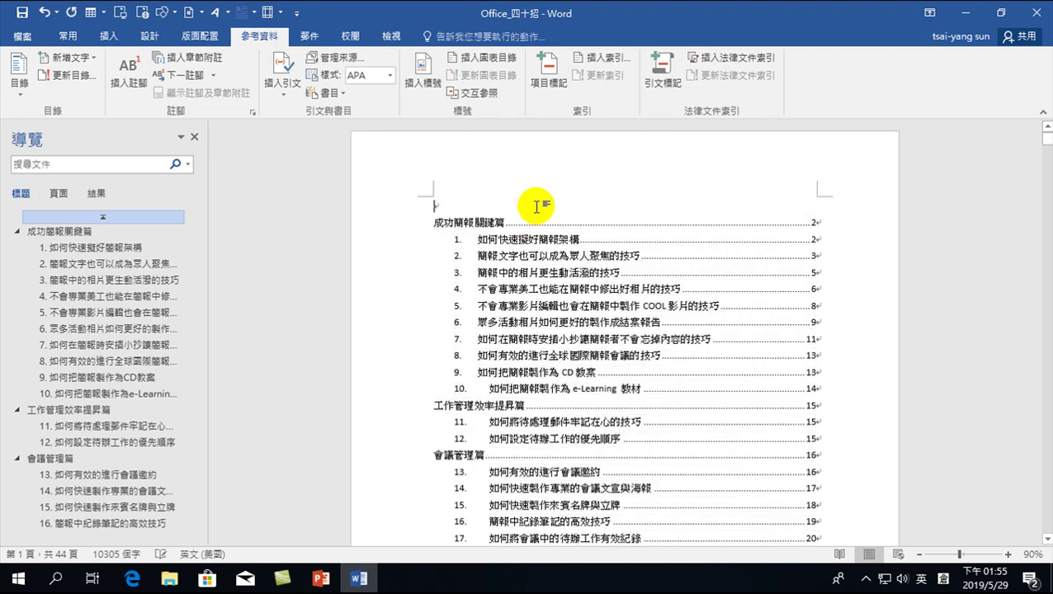
pyautogui.write('目錄')
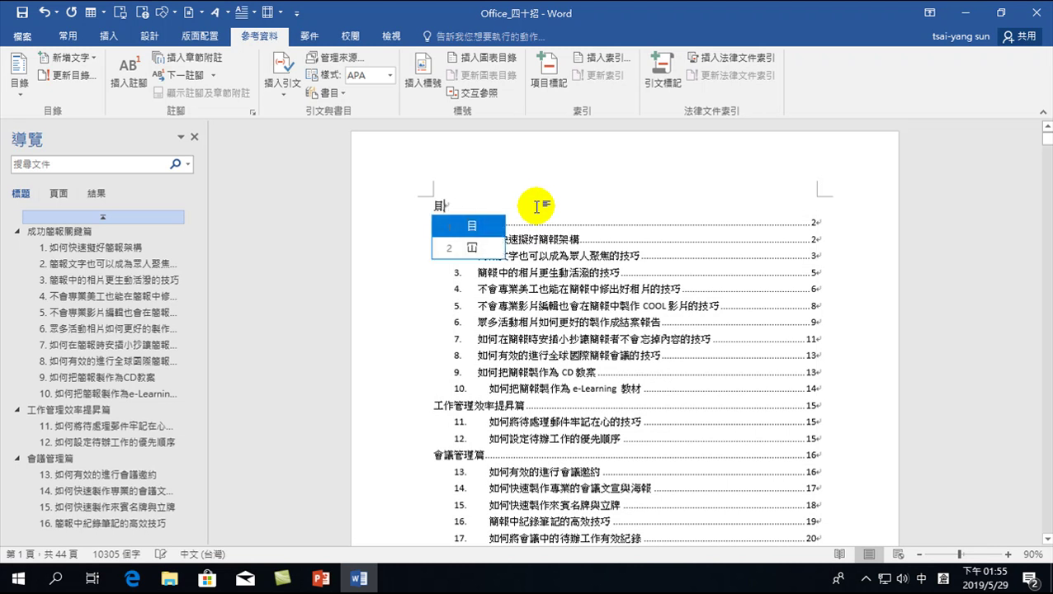
# Type the heading 圖目錄 below the table of contents, with blank lines beneath it.
pyautogui.scroll(-5, 536, 207)
pyautogui.scroll(-10, 512, 376)
pyautogui.scroll(-5, 513, 376)
pyautogui.scroll(-2, 490, 305)
pyautogui.scroll(3, 490, 305)
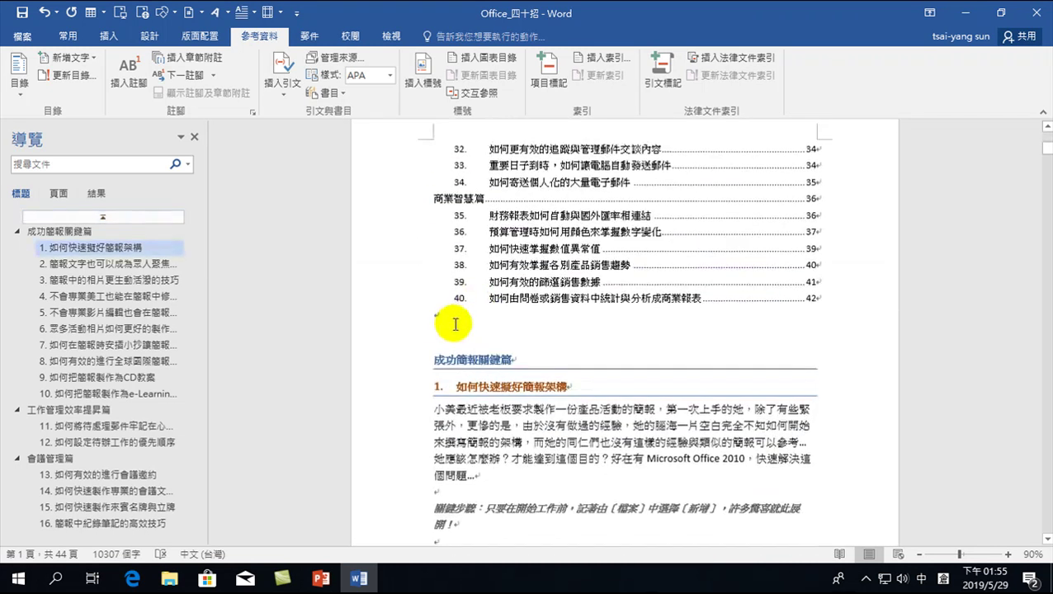
pyautogui.click(435, 331)
pyautogui.press('Return')
pyautogui.press('Return')
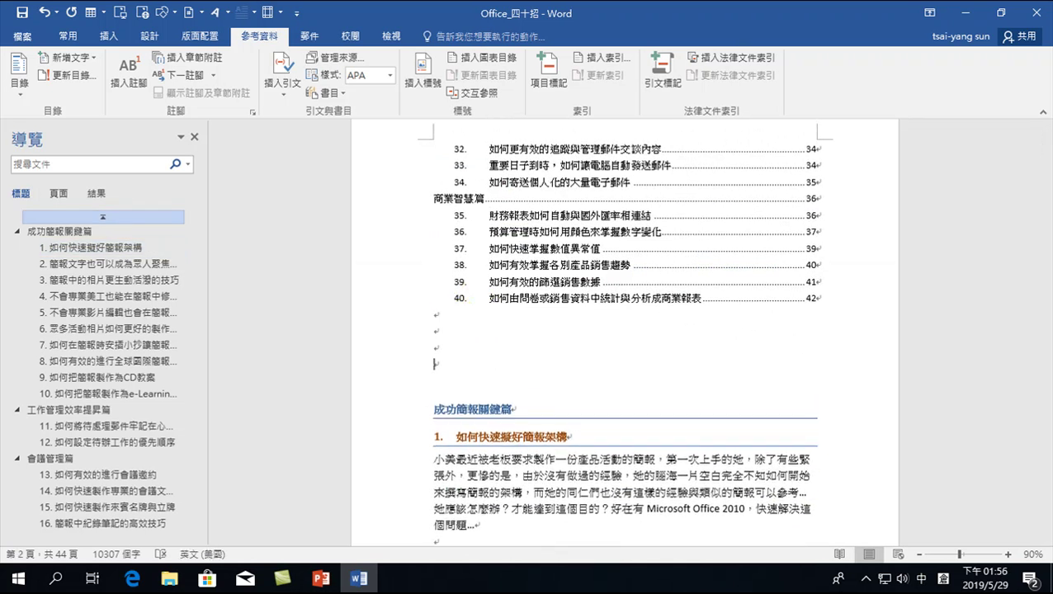
pyautogui.press('Up')
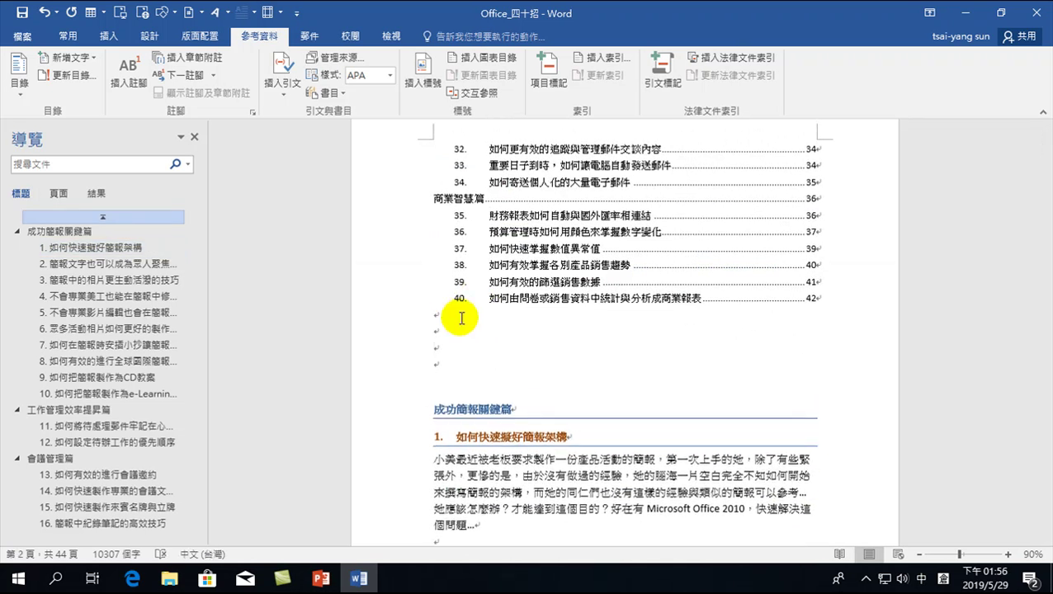
pyautogui.write('圖目錄')
pyautogui.press('Return')
pyautogui.press('Return')
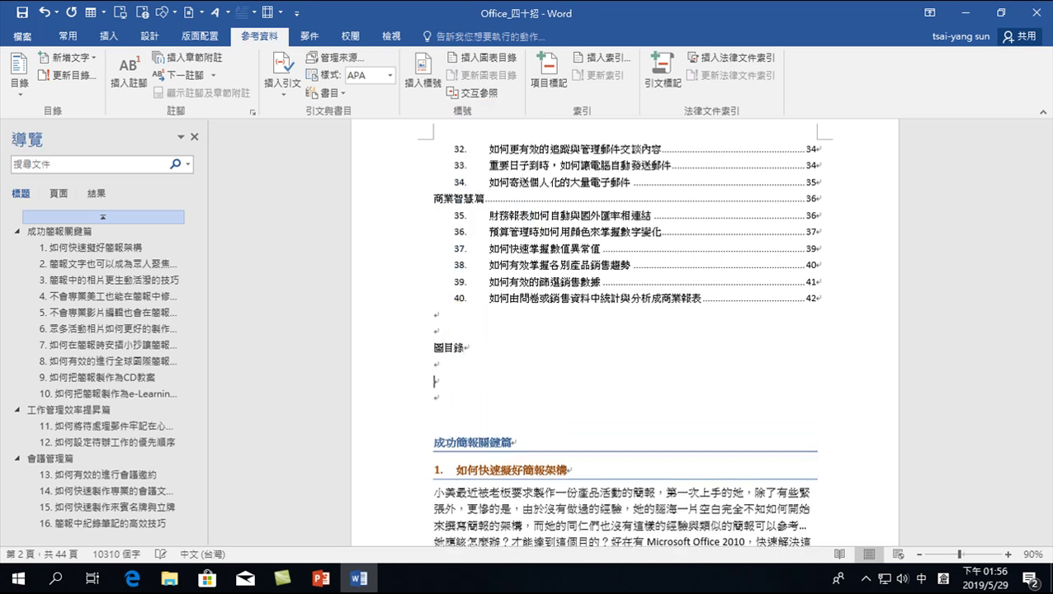
pyautogui.press('Return')
pyautogui.press('Up')
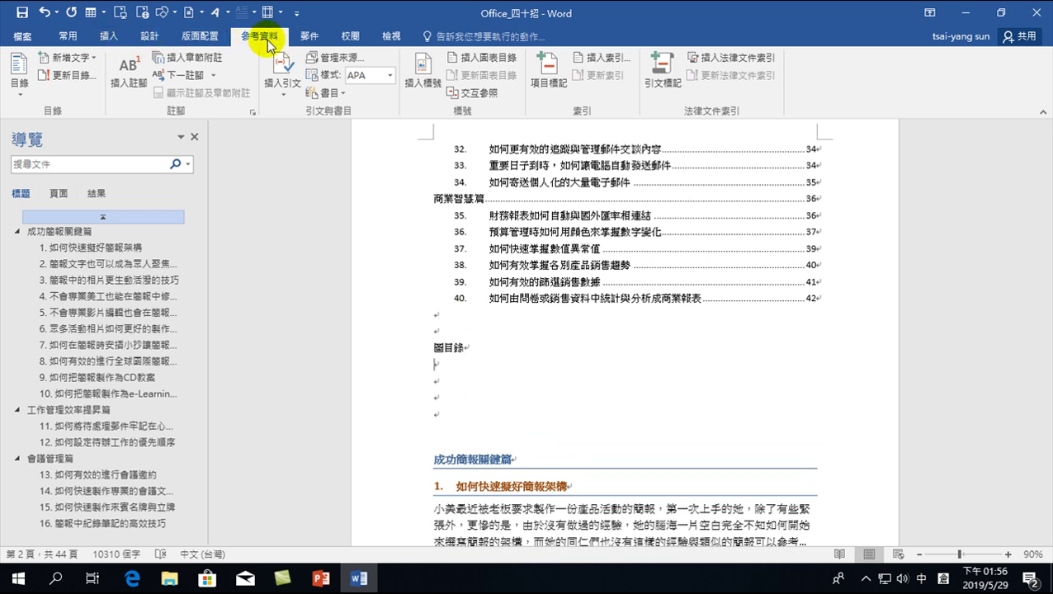
# Insert a table of figures listing the captions labelled 圖.
pyautogui.click(489, 58)
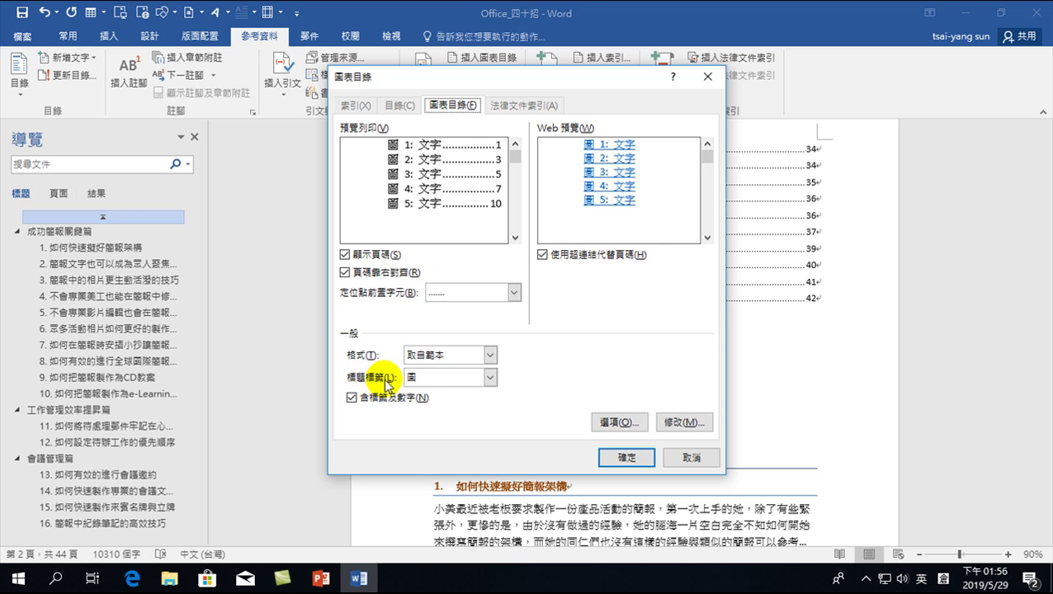
pyautogui.moveTo(434, 76); pyautogui.dragTo(492, 130)
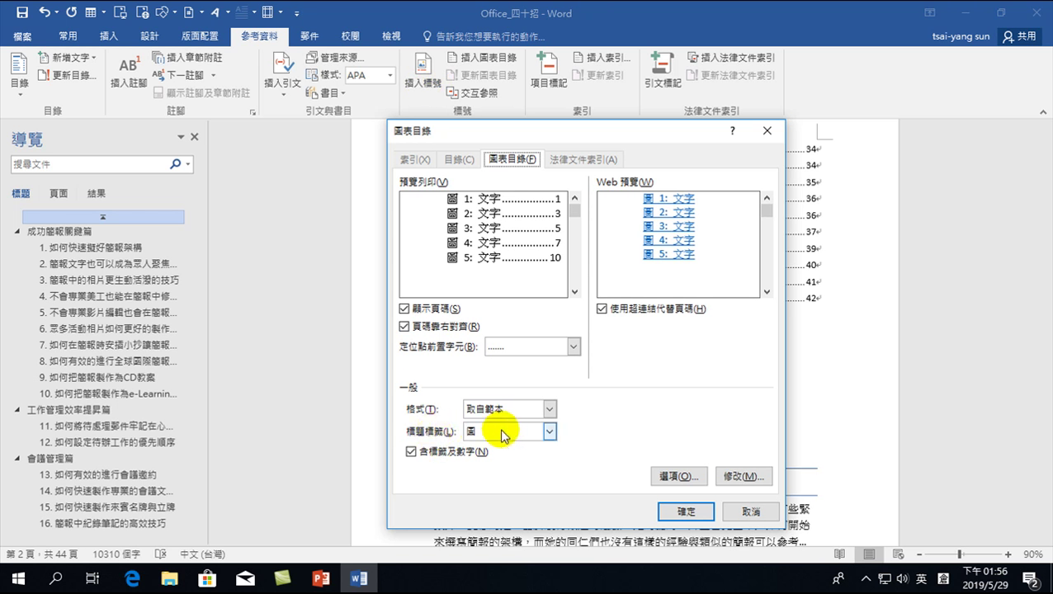
pyautogui.click(495, 432)
pyautogui.click(476, 492)
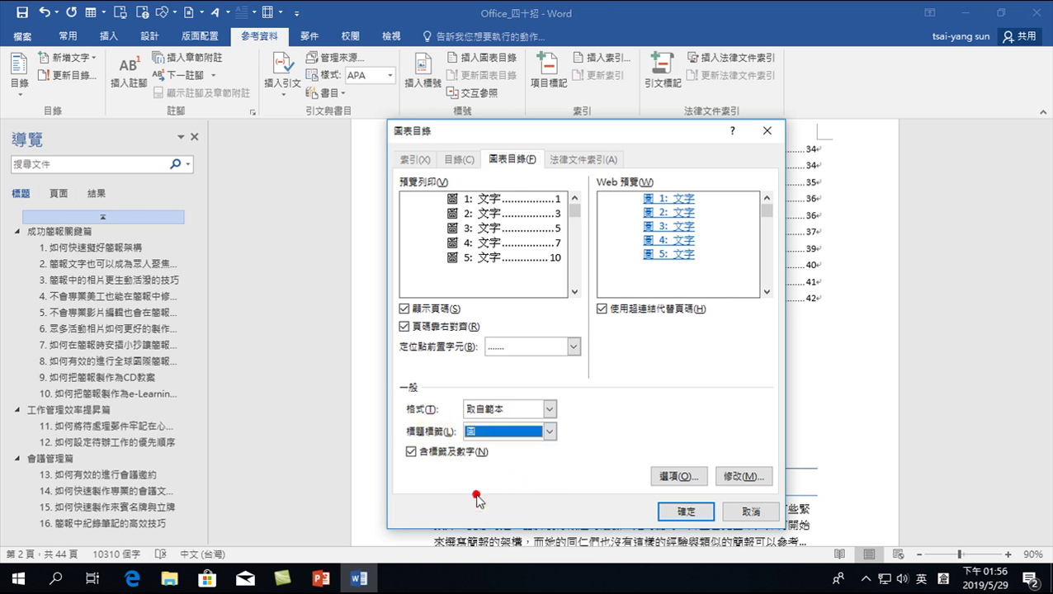
pyautogui.click(686, 511)
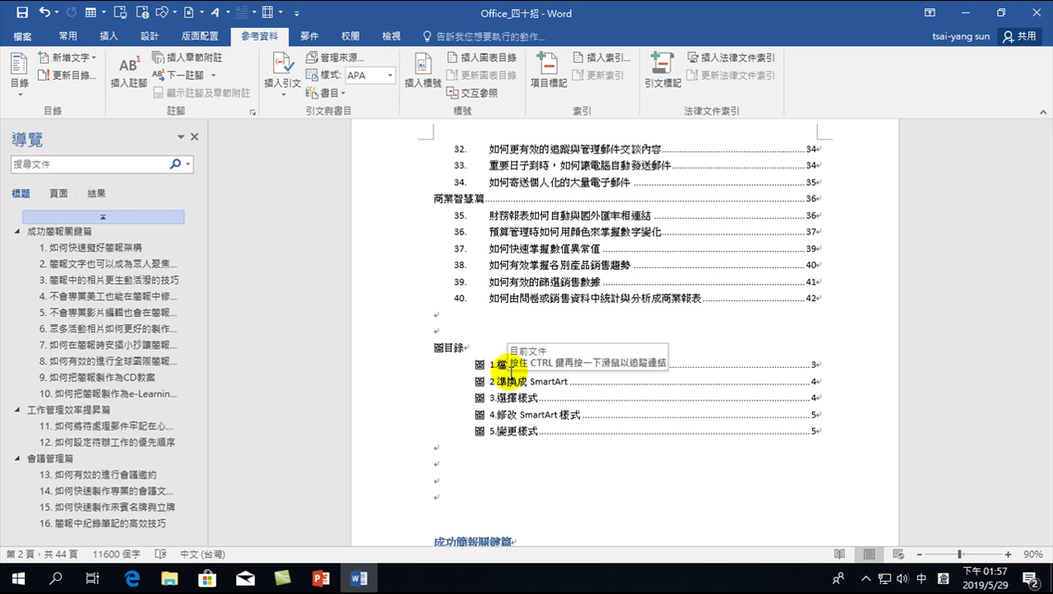
pyautogui.scroll(-5, 470, 412)
pyautogui.scroll(-3, 418, 244)
pyautogui.scroll(6, 486, 253)
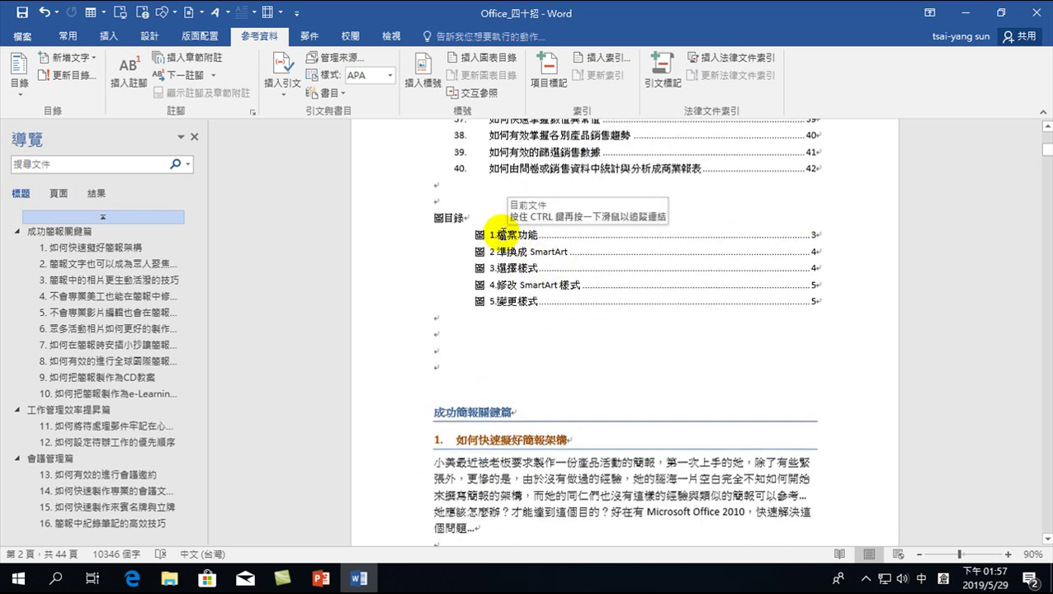
pyautogui.click(544, 234)
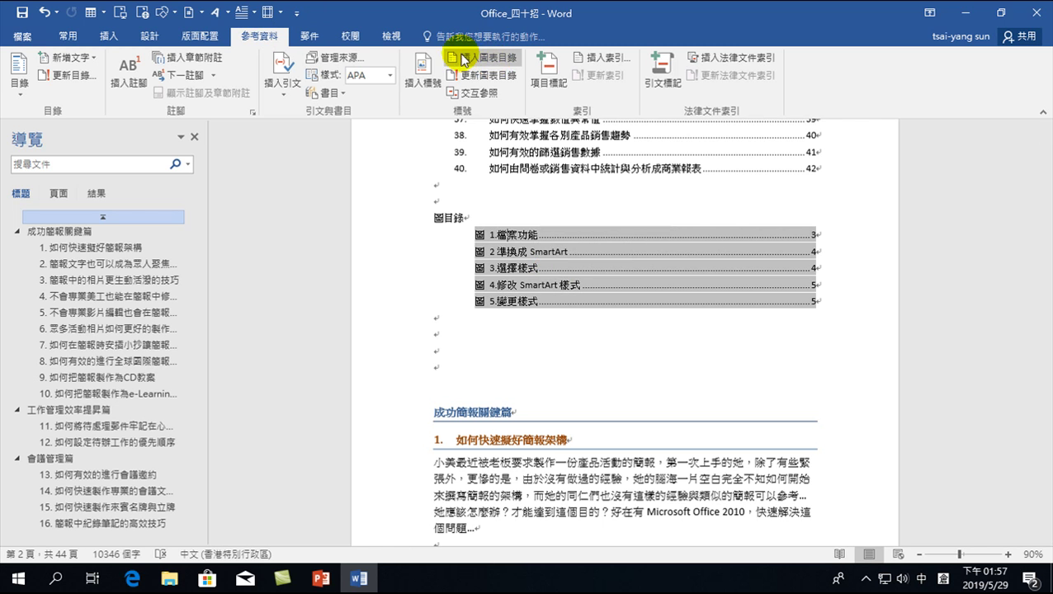
# Recheck the Table of Figures caption label and close the settings, leaving the figure list unchanged.
pyautogui.click(507, 64)
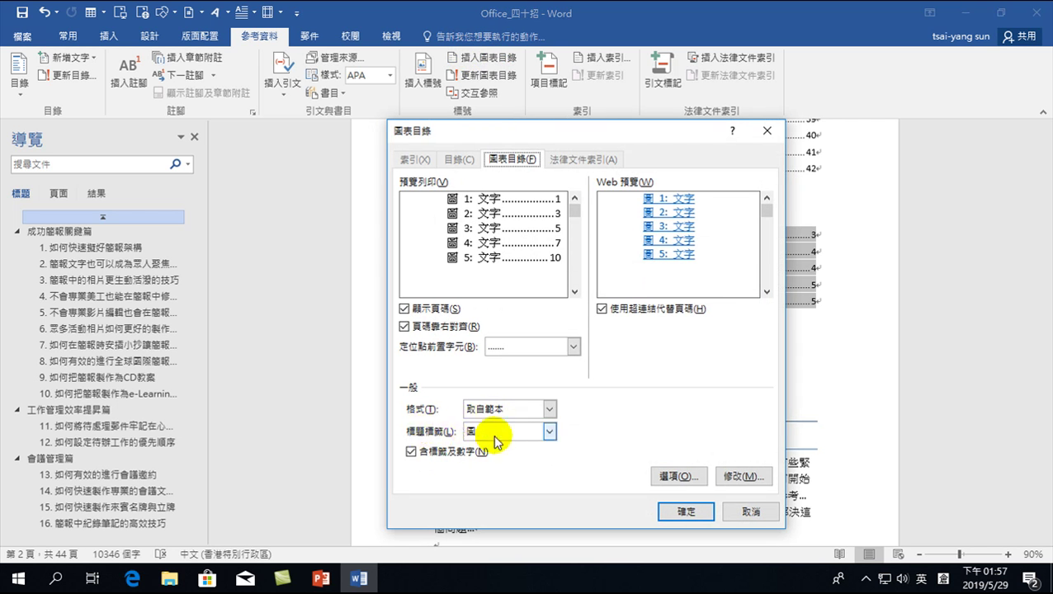
pyautogui.click(495, 434)
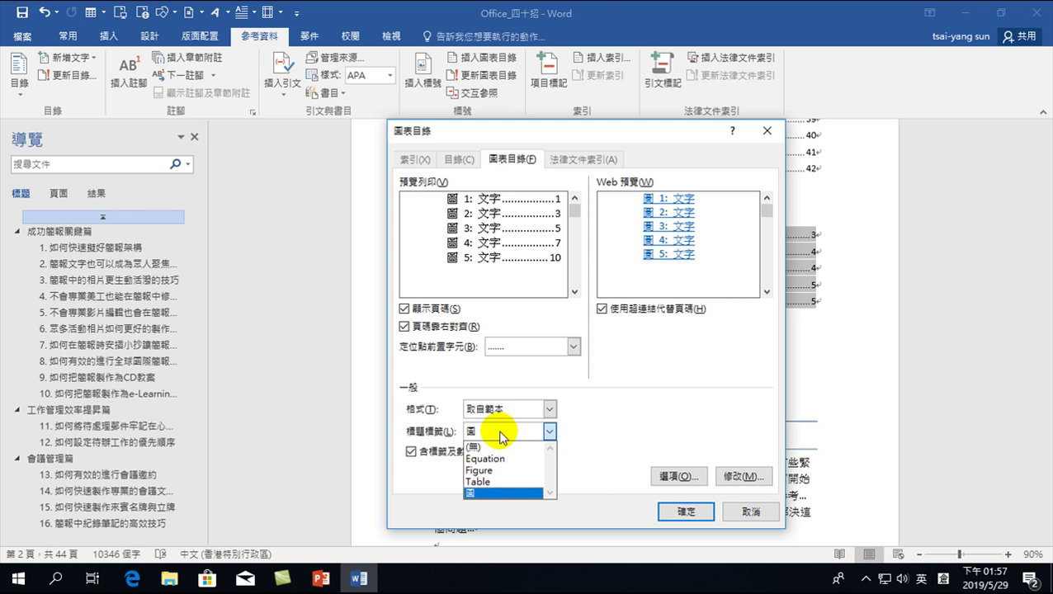
pyautogui.click(751, 513)
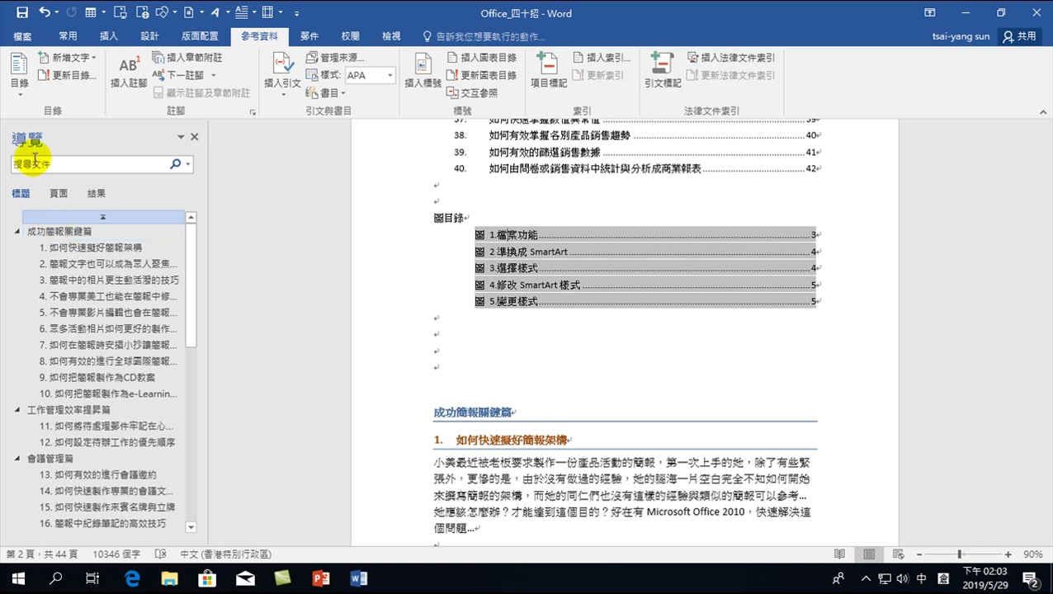
# Create a new caption label 表 for the template table.
pyautogui.click(436, 335)
pyautogui.scroll(-1, 485, 377)
pyautogui.scroll(-5, 485, 377)
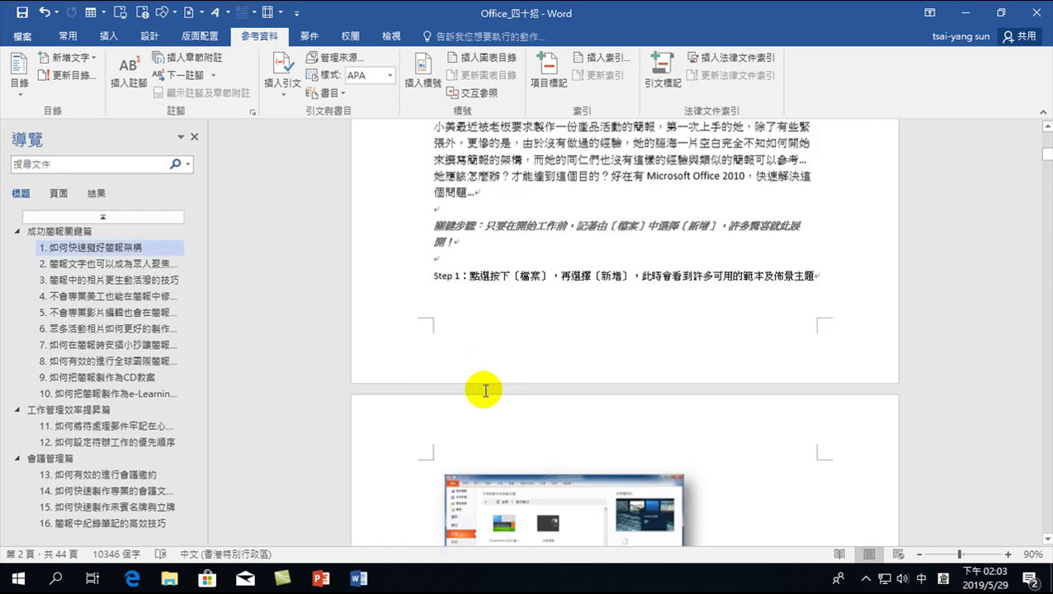
pyautogui.scroll(-5, 482, 388)
pyautogui.scroll(-5, 482, 394)
pyautogui.scroll(-1, 499, 430)
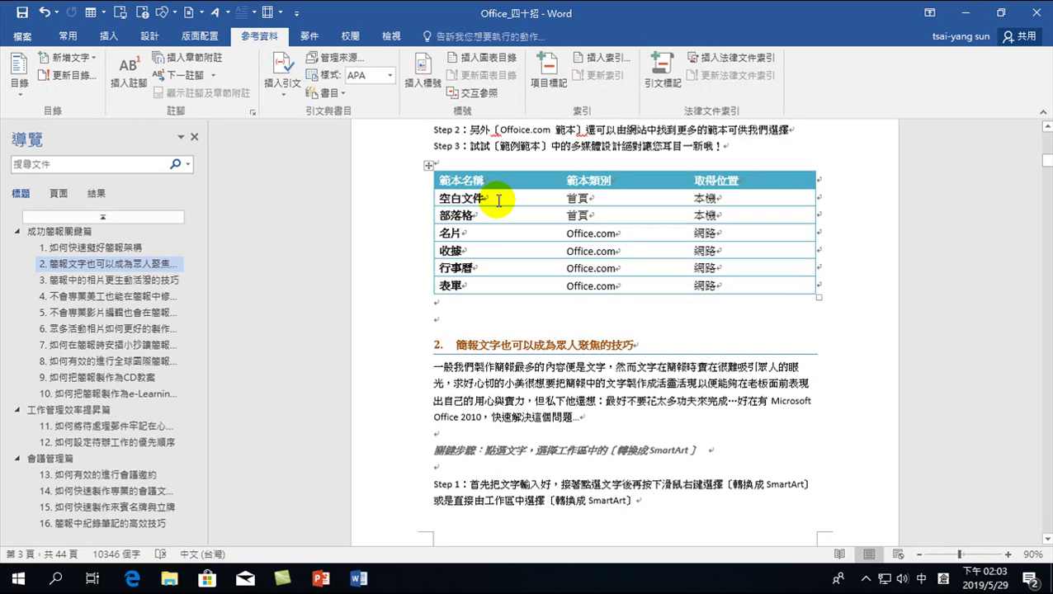
pyautogui.click(495, 198)
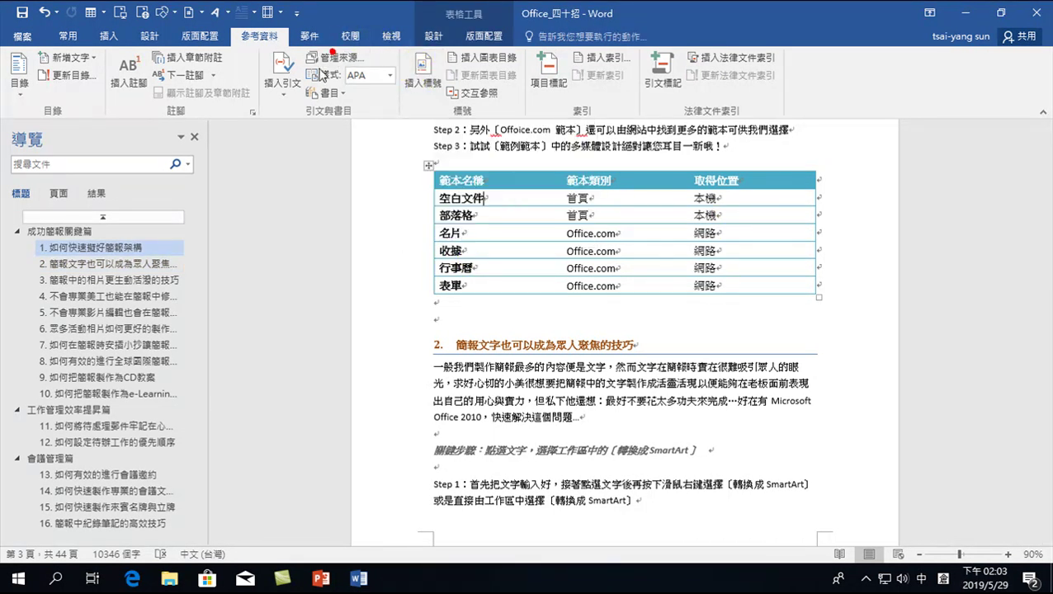
pyautogui.click(420, 70)
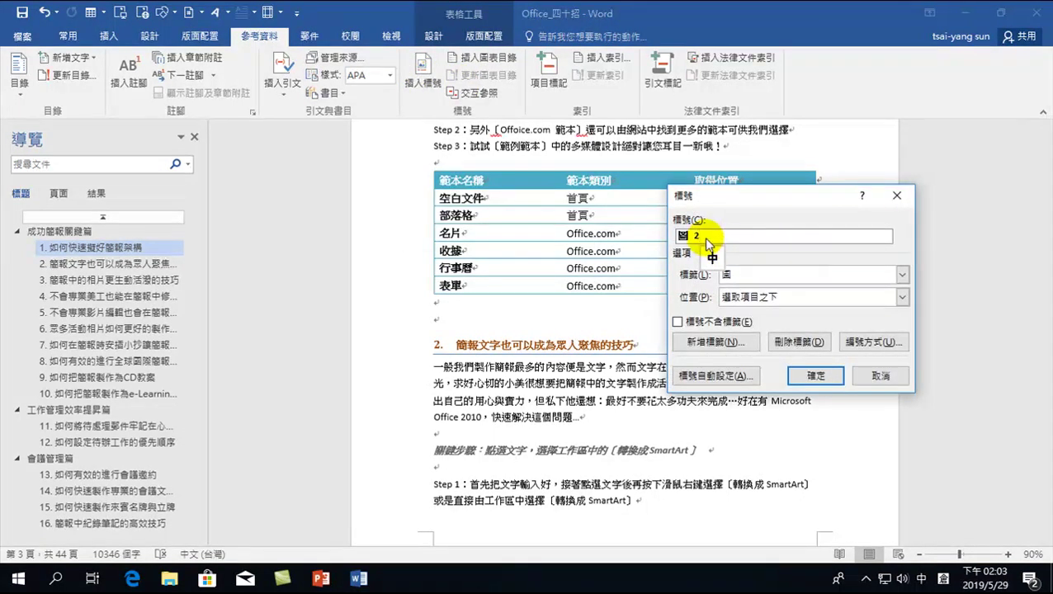
pyautogui.click(739, 276)
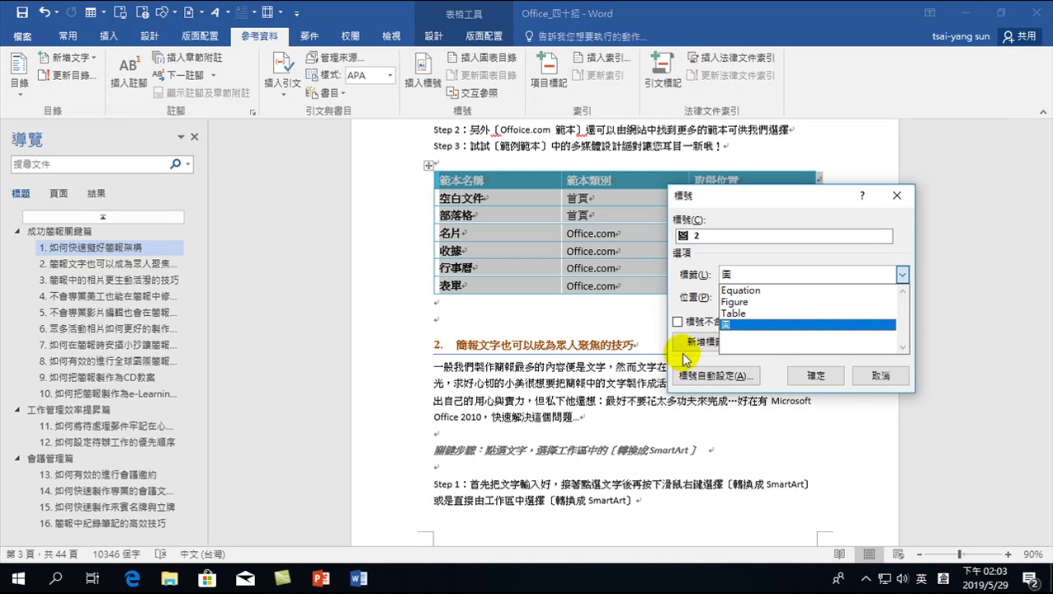
pyautogui.click(712, 345)
pyautogui.click(713, 348)
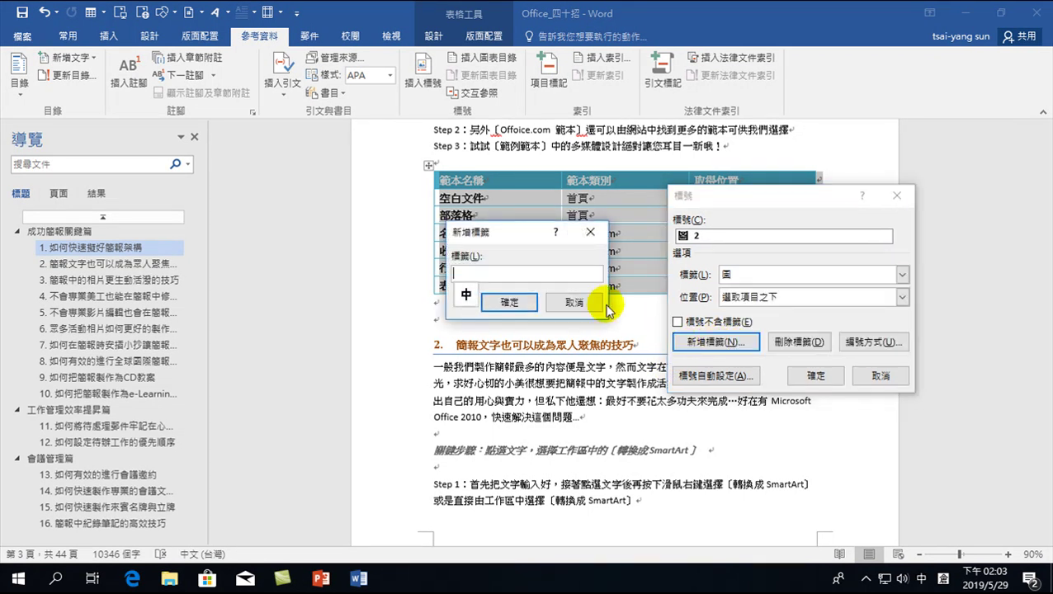
pyautogui.write('表')
pyautogui.press('shift')
pyautogui.click(510, 303)
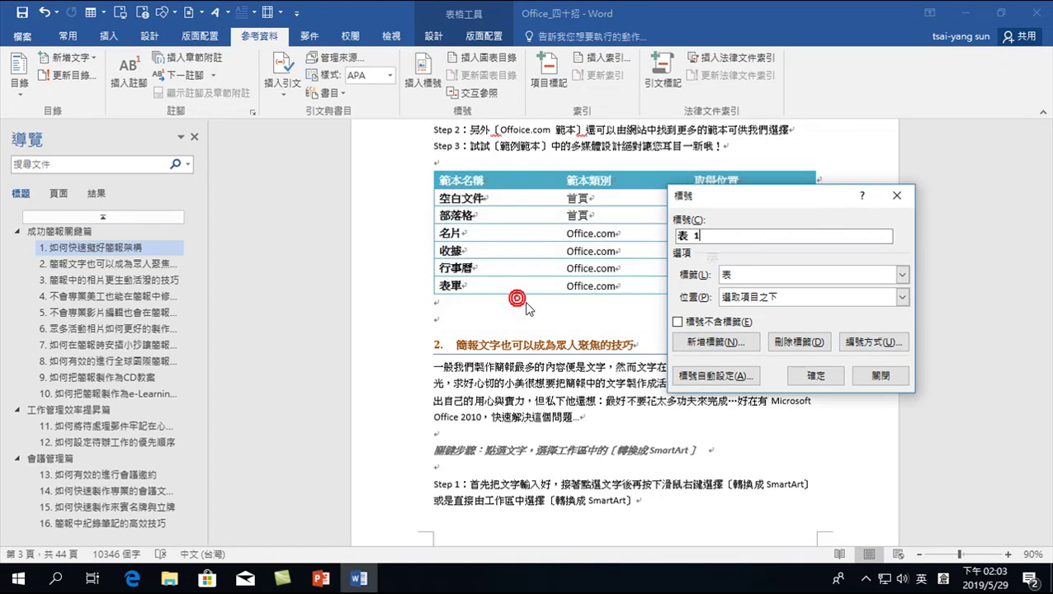
# Caption the template table 表 1.範本分類, positioned above the table.
pyautogui.click(750, 283)
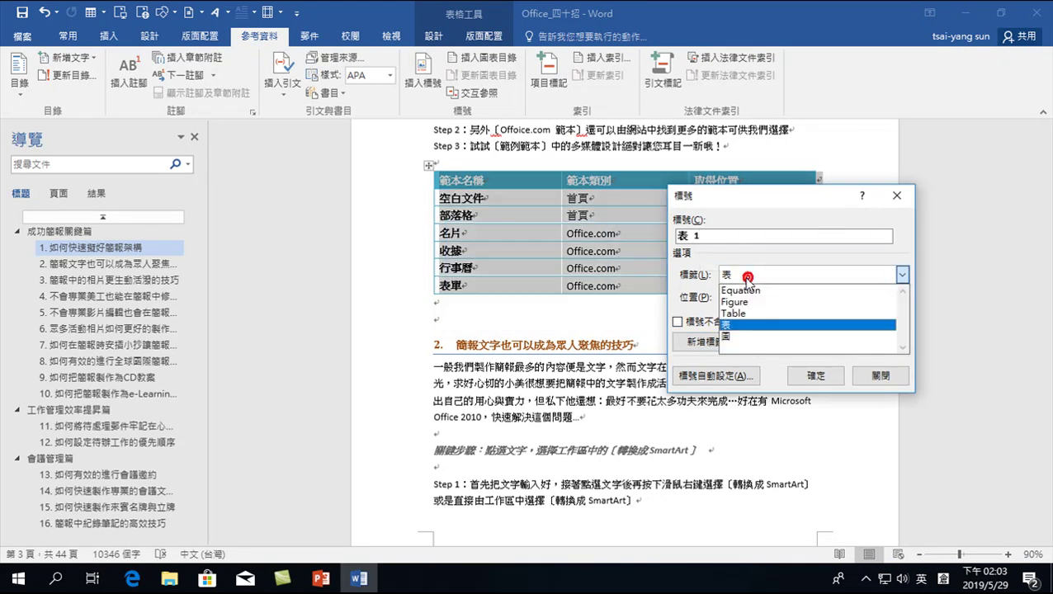
pyautogui.click(730, 341)
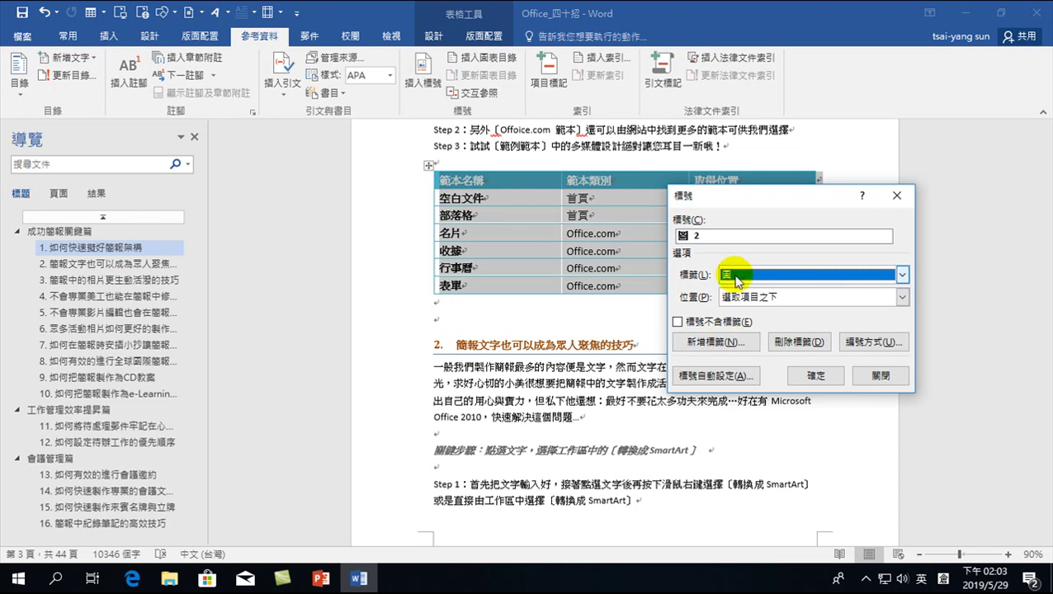
pyautogui.click(738, 273)
pyautogui.click(731, 324)
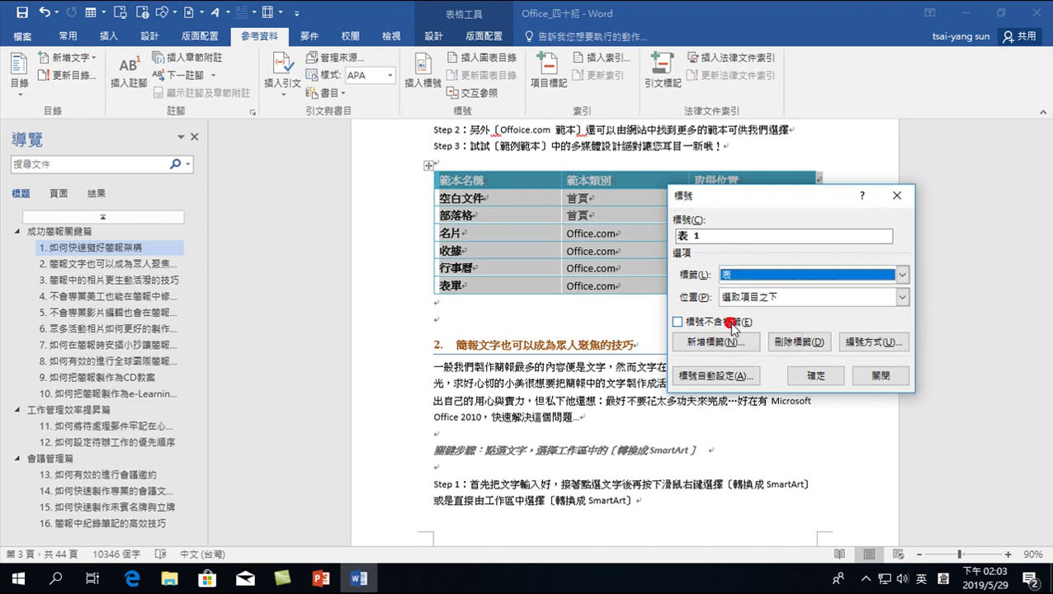
pyautogui.click(715, 236)
pyautogui.write('.')
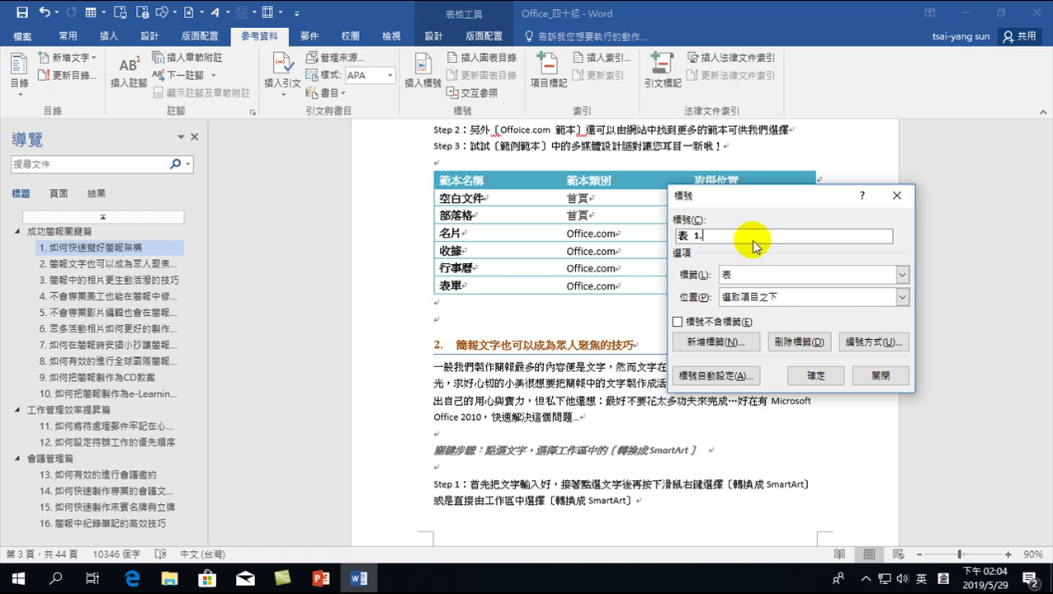
pyautogui.write('h')
pyautogui.press('BackSpace')
pyautogui.press('BackSpace')
pyautogui.press('shift')
pyautogui.write('z04本分火大一月金')
pyautogui.press('space')
pyautogui.press('shift')
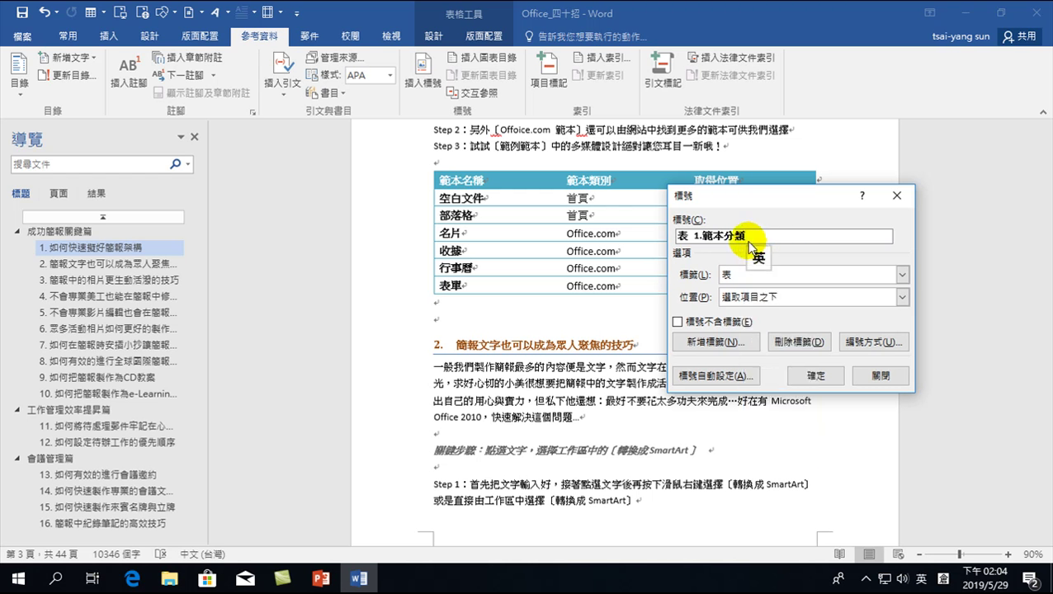
pyautogui.click(731, 297)
pyautogui.click(747, 313)
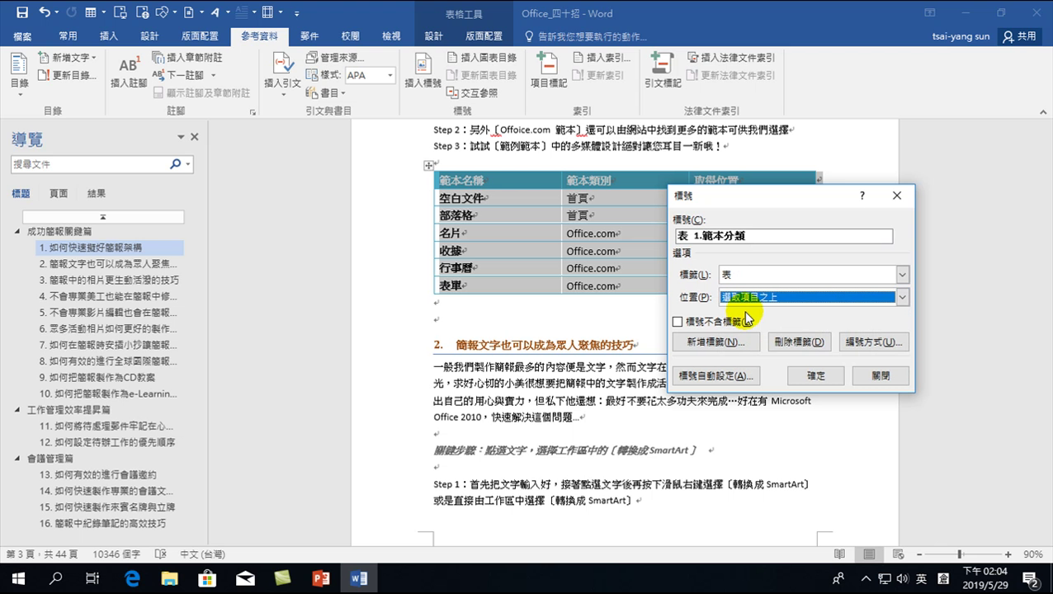
pyautogui.click(814, 376)
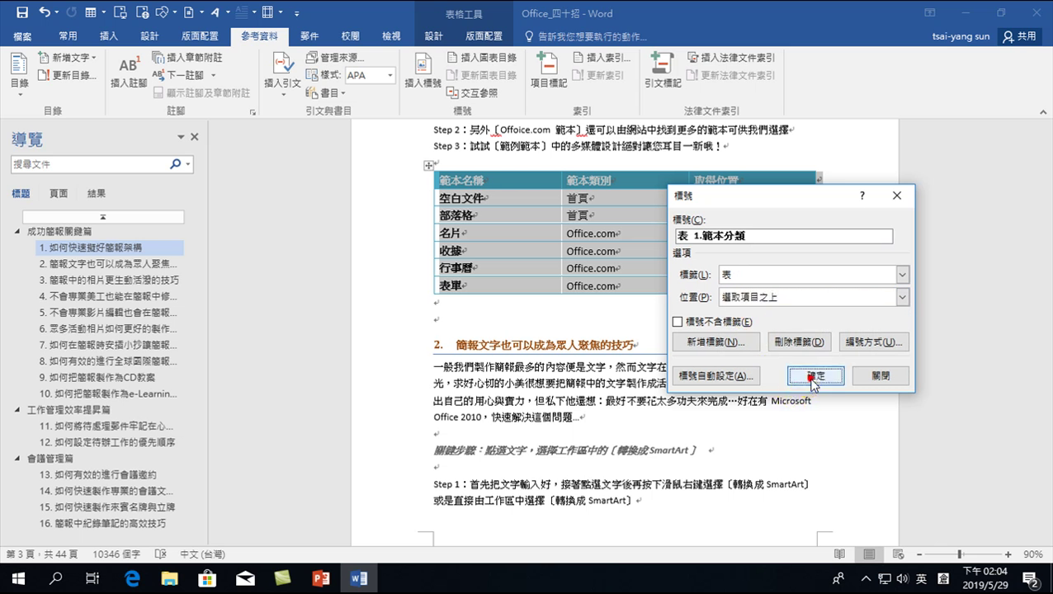
# Insert a 4-column by 5-row table below section 3's paragraph.
pyautogui.click(450, 178)
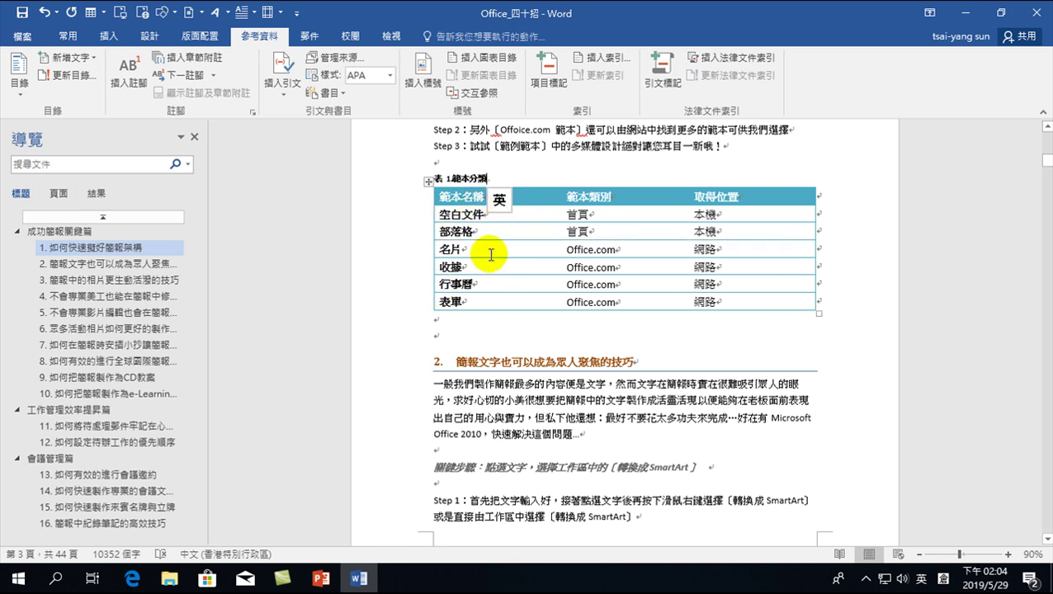
pyautogui.scroll(-2, 478, 259)
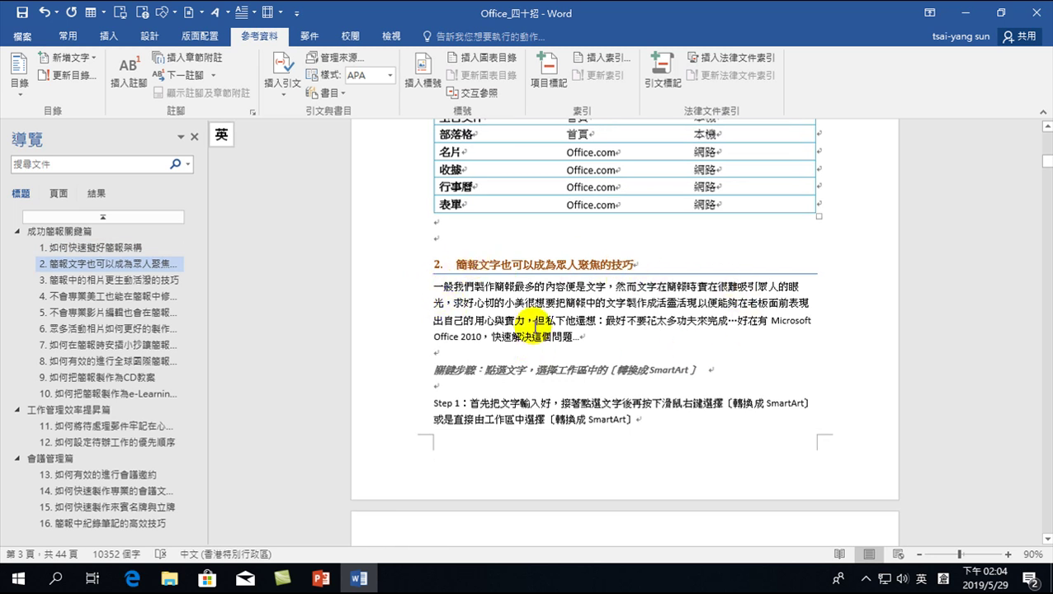
pyautogui.scroll(3, 522, 330)
pyautogui.scroll(-7, 522, 333)
pyautogui.scroll(-7, 490, 418)
pyautogui.scroll(-8, 489, 405)
pyautogui.scroll(-7, 489, 388)
pyautogui.scroll(-7, 489, 383)
pyautogui.scroll(-8, 487, 374)
pyautogui.click(453, 263)
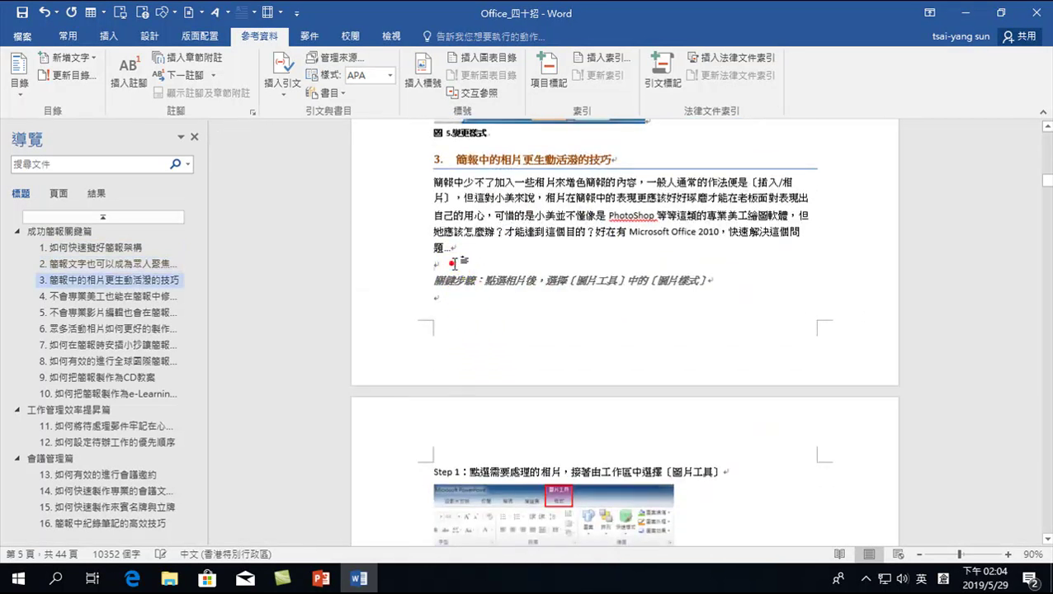
pyautogui.click(109, 36)
pyautogui.click(86, 70)
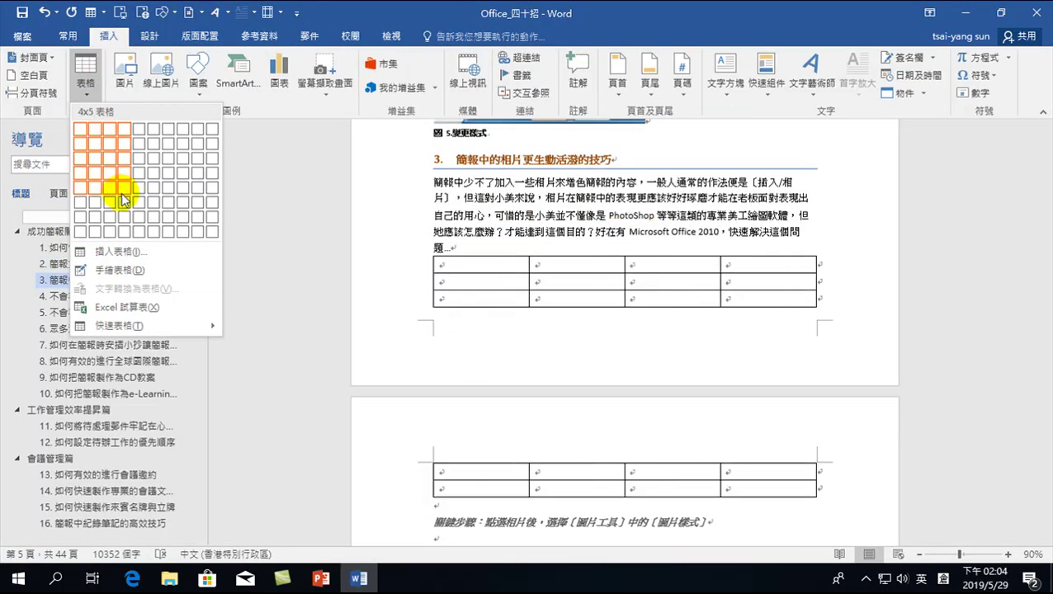
pyautogui.click(127, 198)
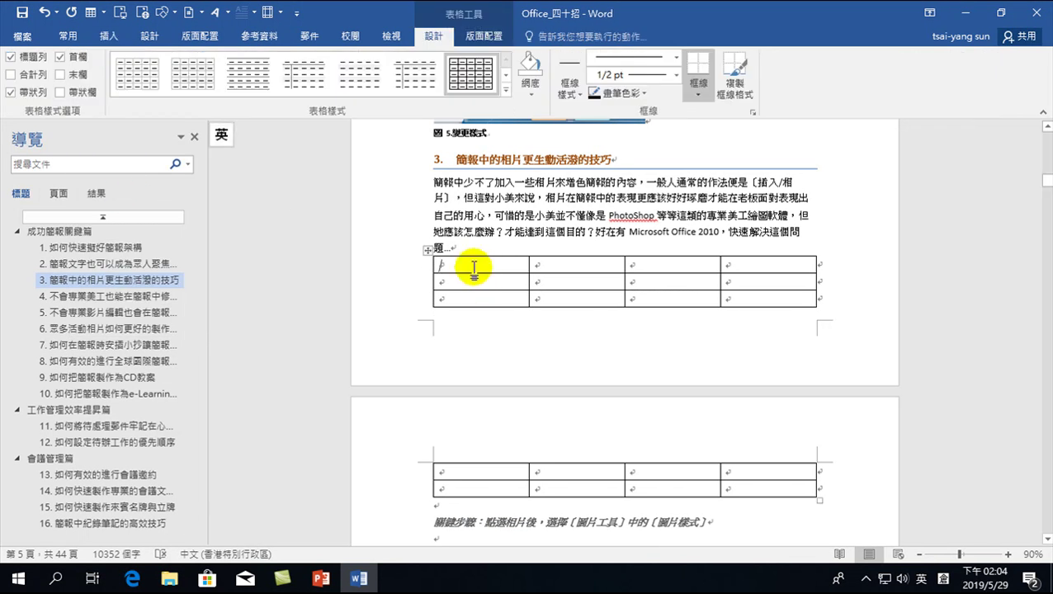
pyautogui.click(481, 265)
pyautogui.write('a')
# Fill the table's first row with a, b, c and d.
pyautogui.press('Tab')
pyautogui.write('b')
pyautogui.press('Tab')
pyautogui.write('c')
pyautogui.press('Tab')
pyautogui.write('d')
pyautogui.click(452, 282)
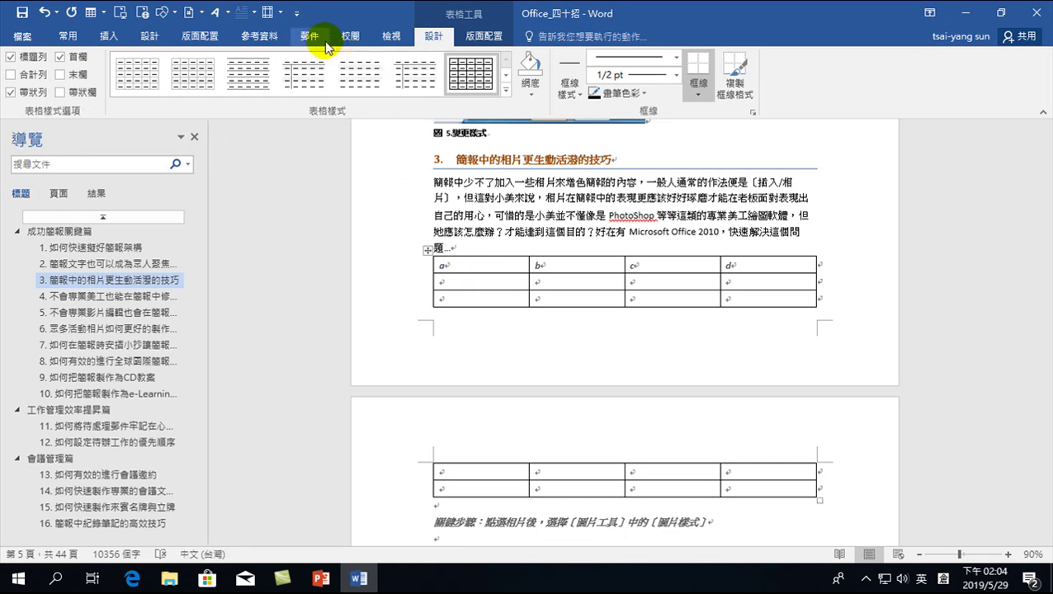
# Enter 說明表格 as the table's caption text in the Caption dialog.
pyautogui.click(265, 39)
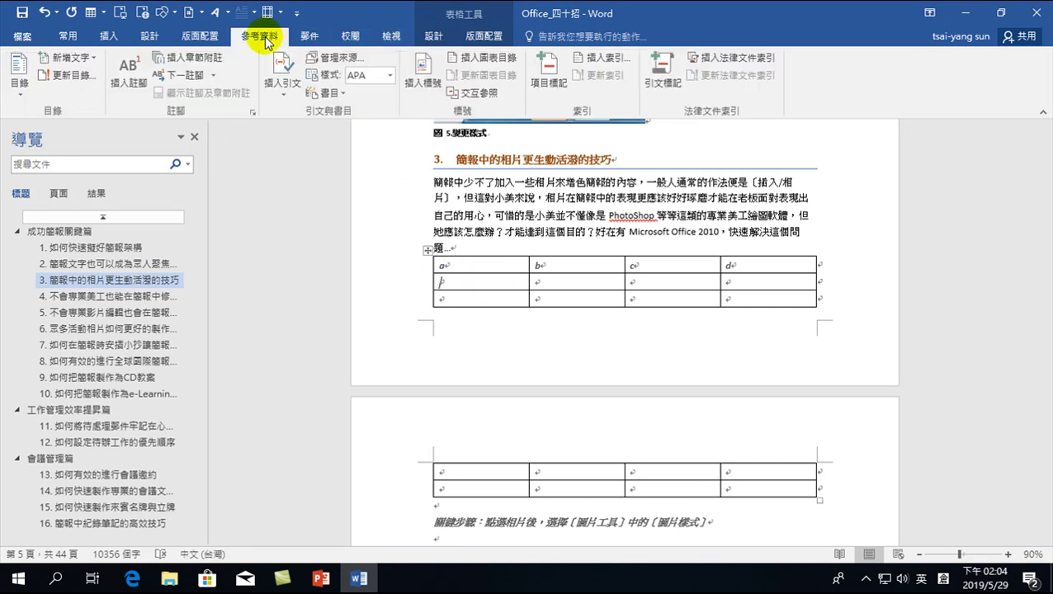
pyautogui.click(425, 67)
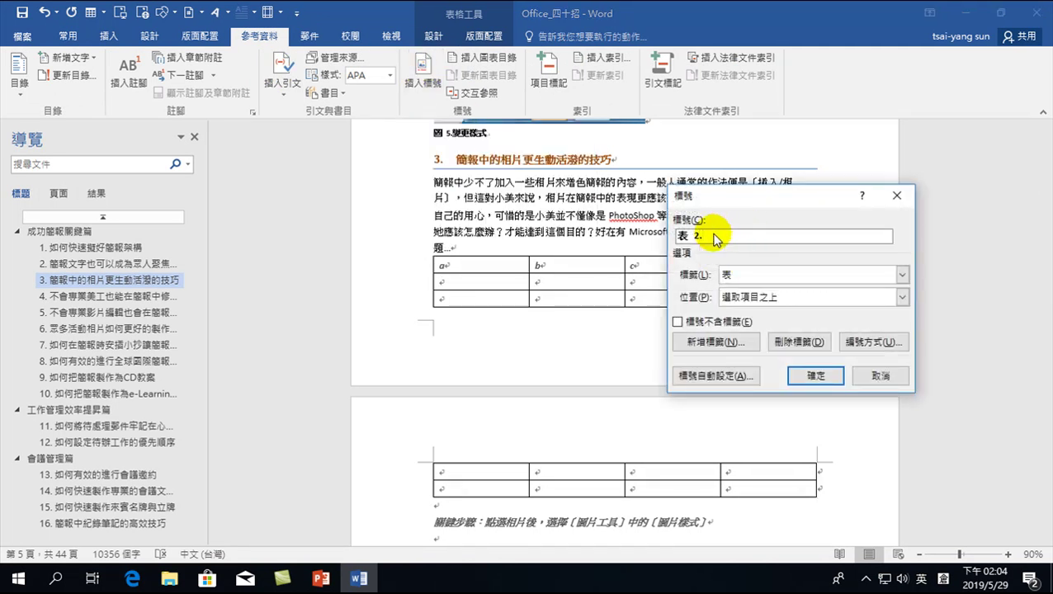
pyautogui.press('BackSpace')
pyautogui.press('shift')
pyautogui.write('說明表木竹水')
pyautogui.write('格')
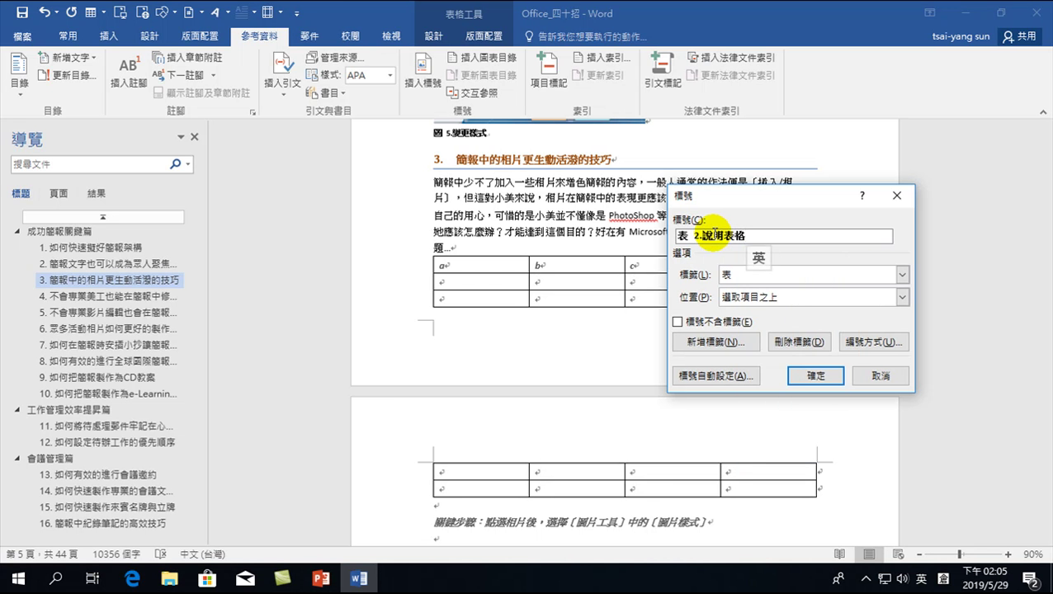
pyautogui.press('shift')
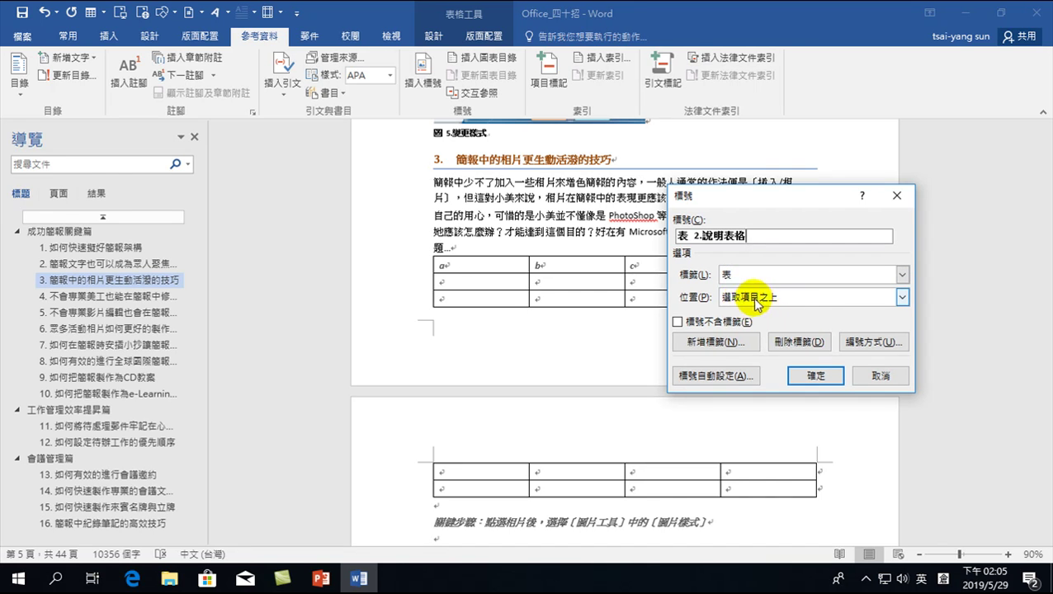
# Apply the caption 表 2.說明表格 above the section 3 table.
pyautogui.click(815, 374)
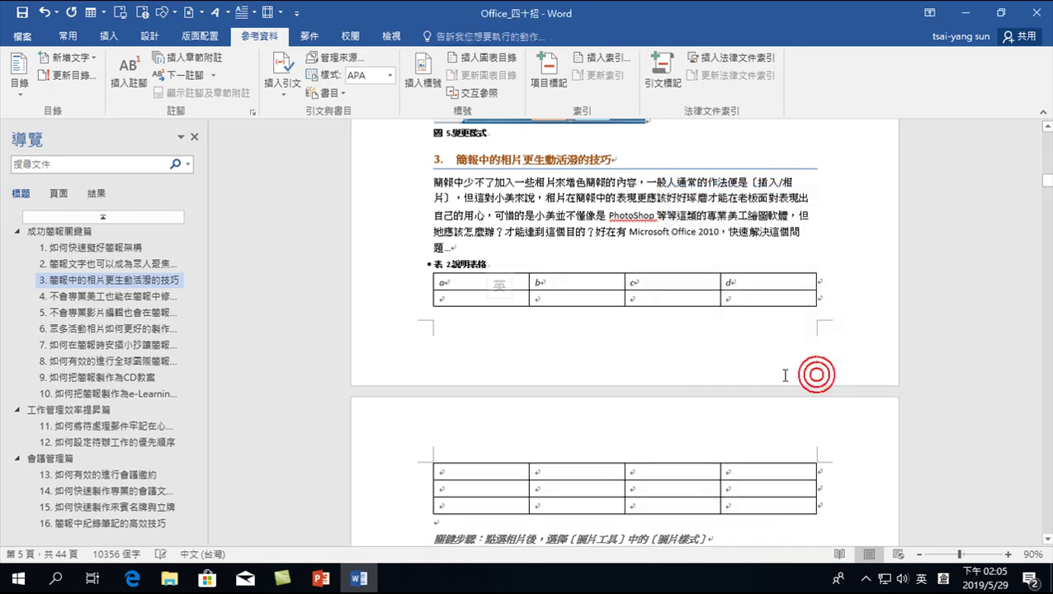
pyautogui.scroll(-3, 487, 289)
pyautogui.scroll(-5, 501, 239)
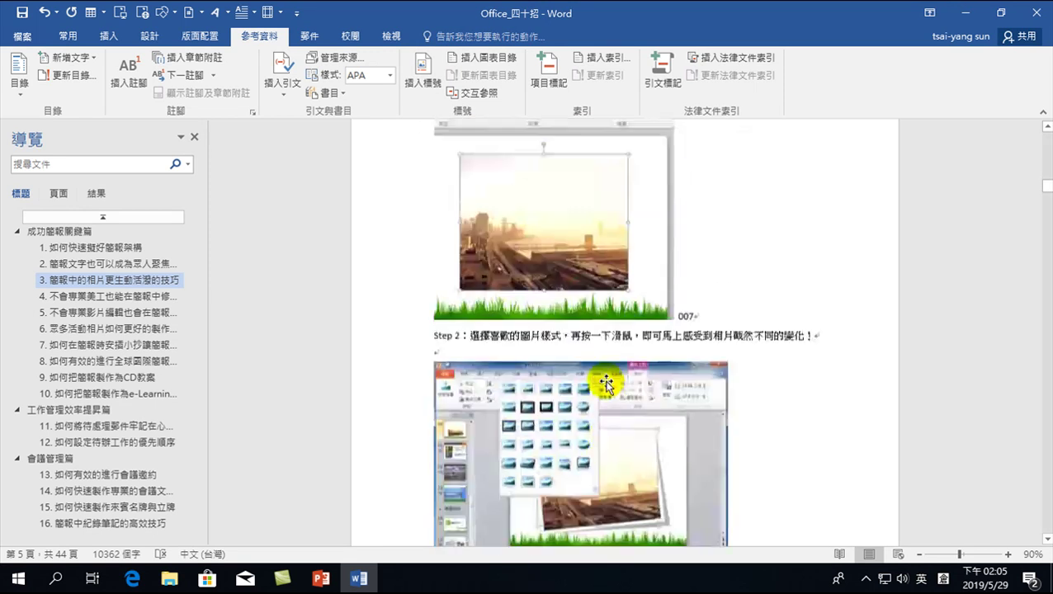
pyautogui.scroll(-5, 594, 347)
pyautogui.scroll(-5, 564, 388)
pyautogui.scroll(-5, 651, 393)
pyautogui.scroll(-5, 599, 397)
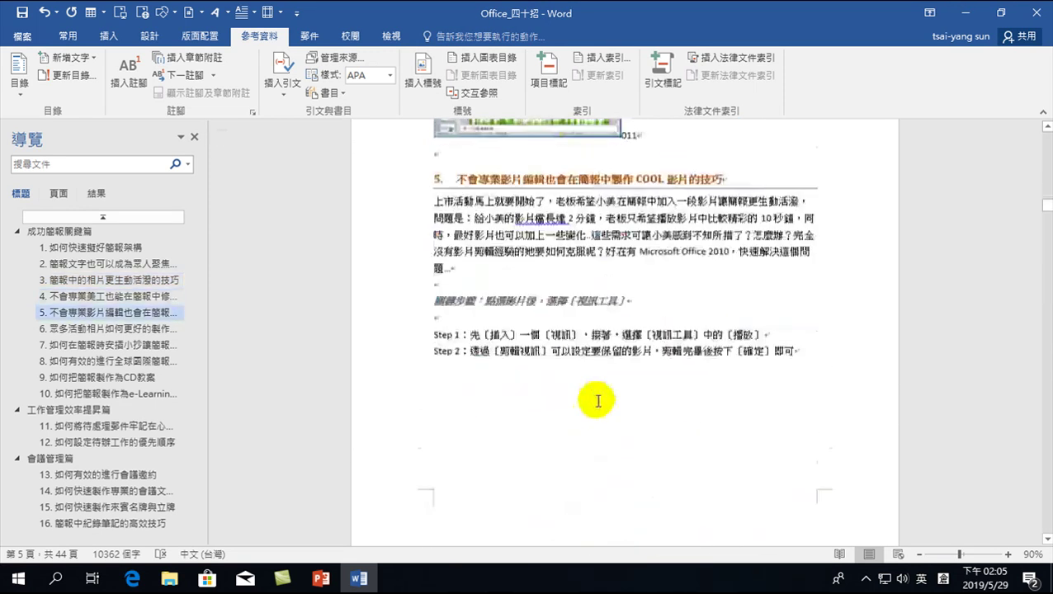
pyautogui.scroll(-1, 599, 399)
# Caption the screenshot picture with the 圖 label and the text 選取檔案來源.
pyautogui.moveTo(1047, 205); pyautogui.dragTo(1046, 223)
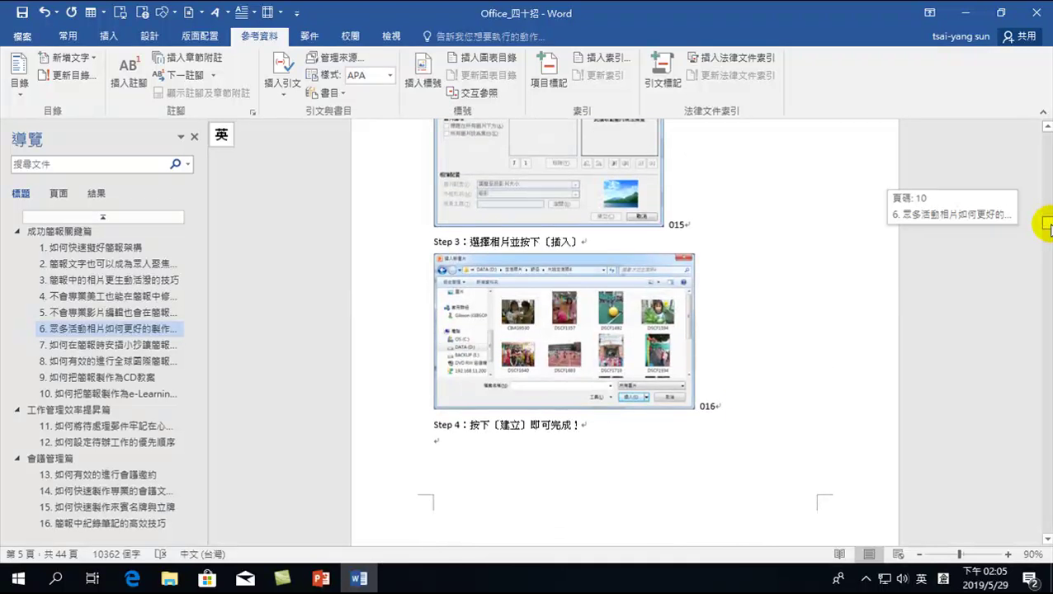
pyautogui.click(522, 183)
pyautogui.scroll(4, 505, 183)
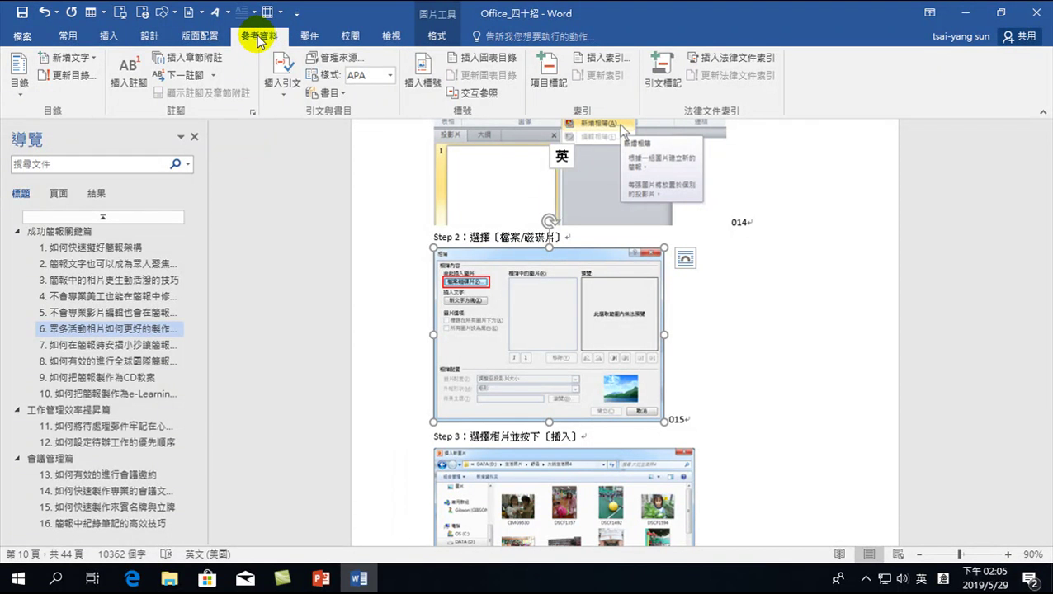
pyautogui.click(422, 72)
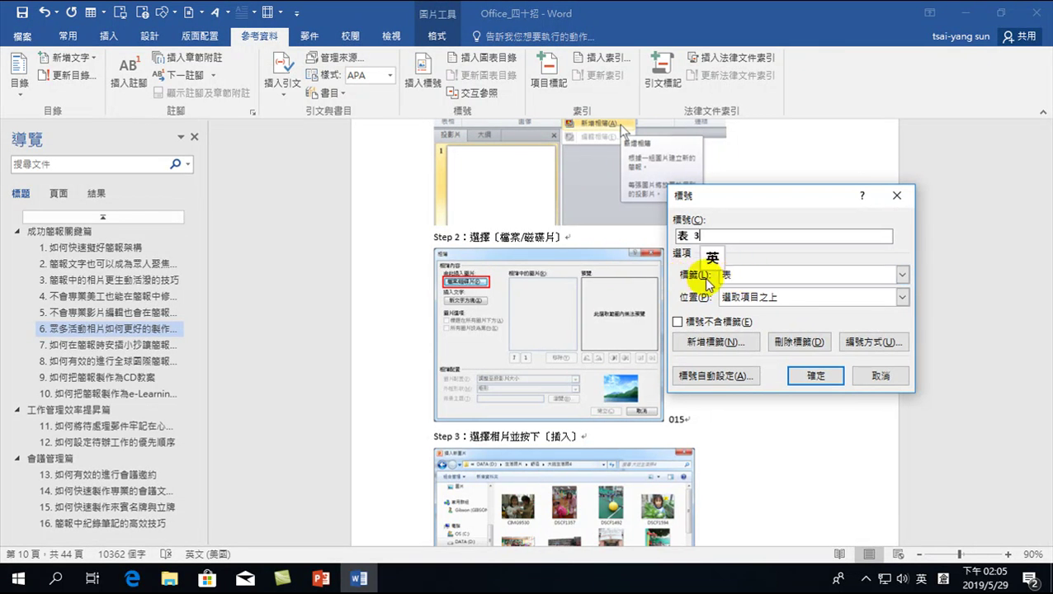
pyautogui.click(740, 275)
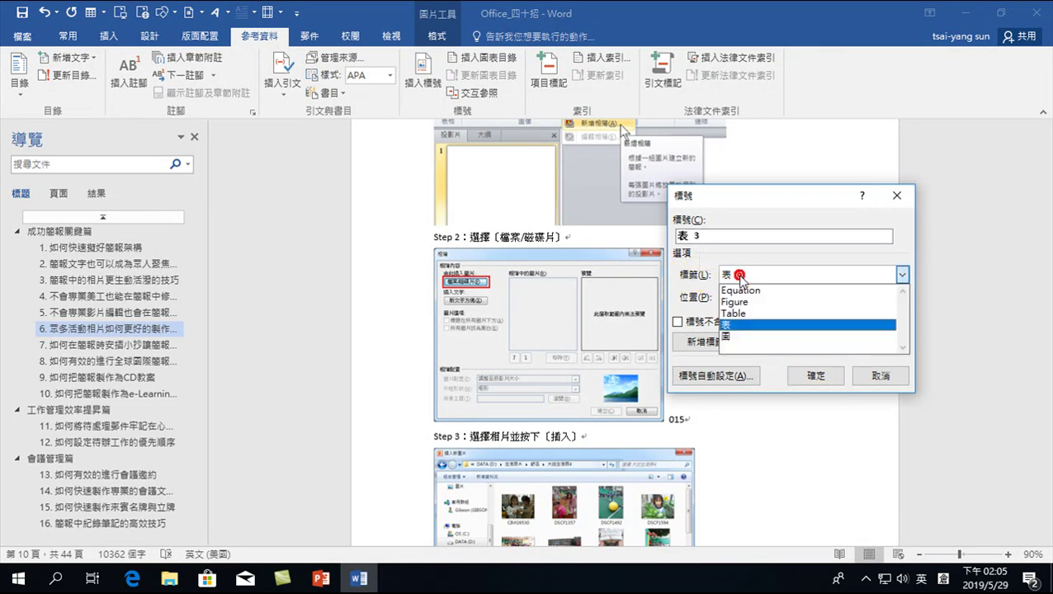
pyautogui.click(731, 337)
pyautogui.click(707, 237)
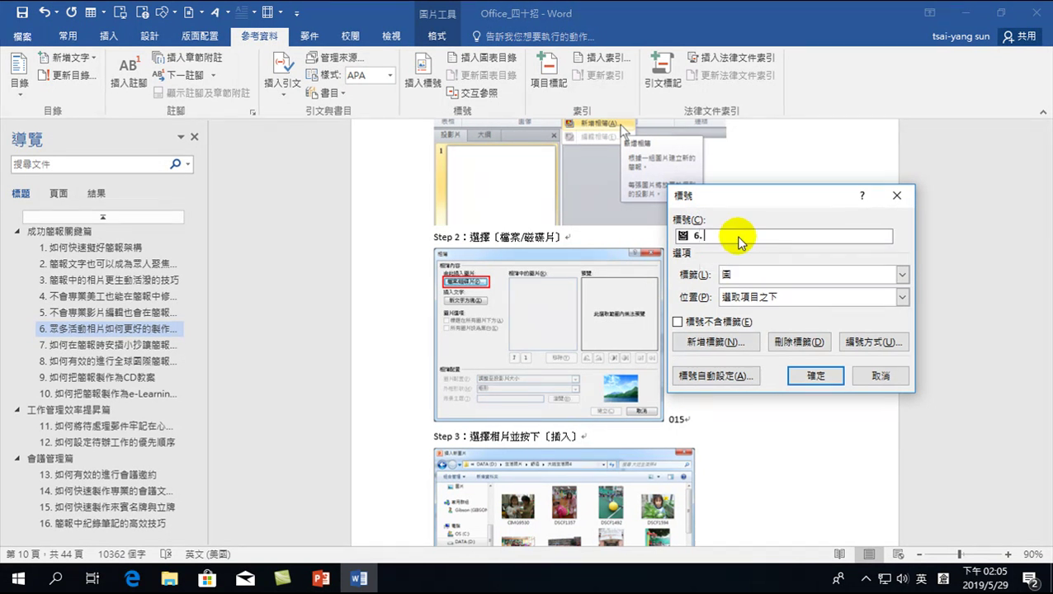
pyautogui.write('選取檔')
pyautogui.write('案來水一竹火')
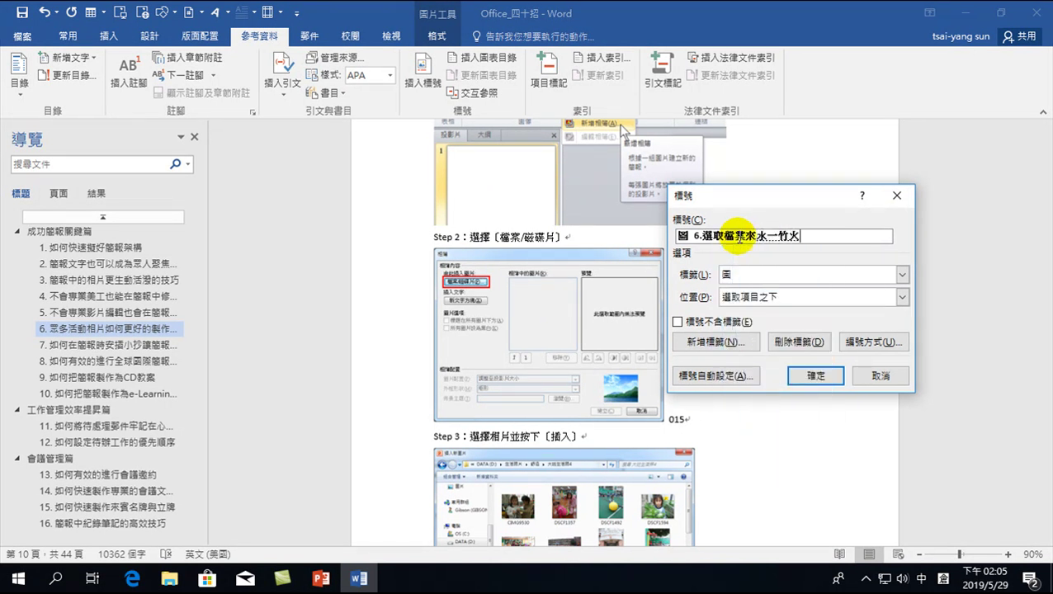
pyautogui.press('space')
pyautogui.press('shift')
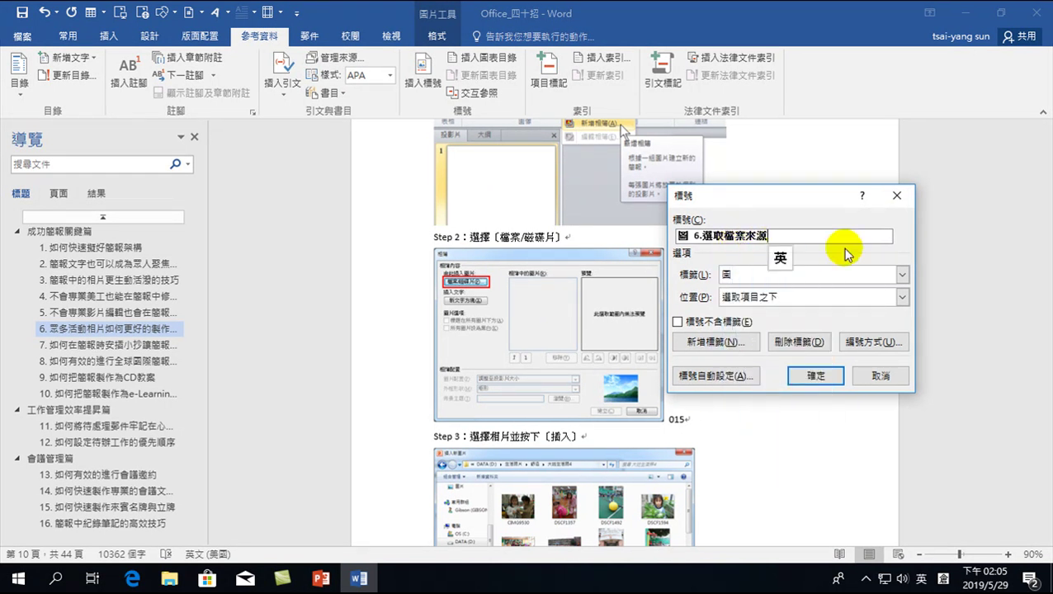
# Try the Above position for the caption, then set it back to Below selected item.
pyautogui.click(739, 297)
pyautogui.click(747, 312)
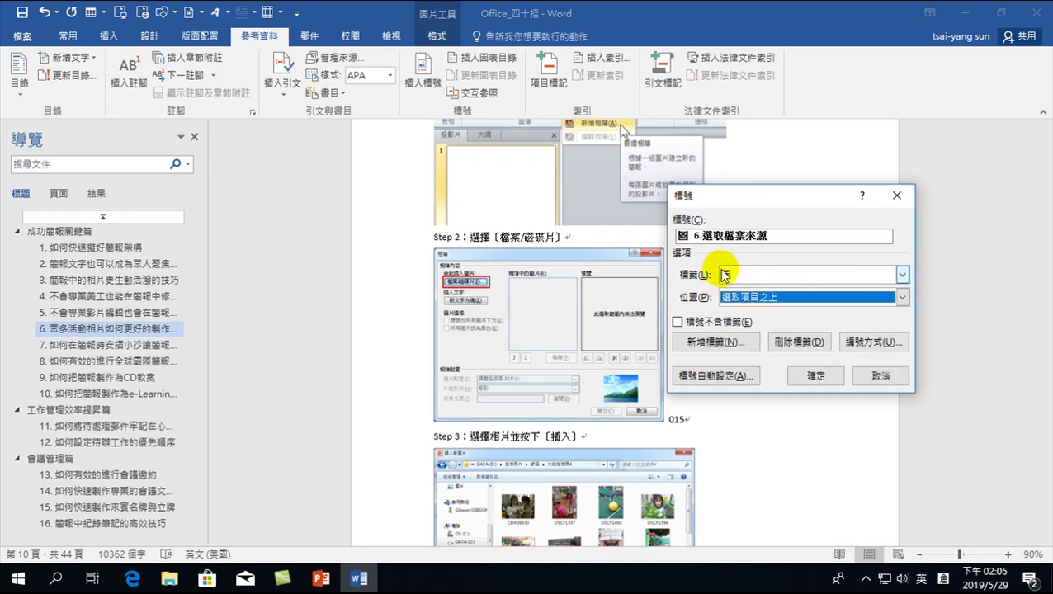
pyautogui.click(766, 298)
pyautogui.click(743, 322)
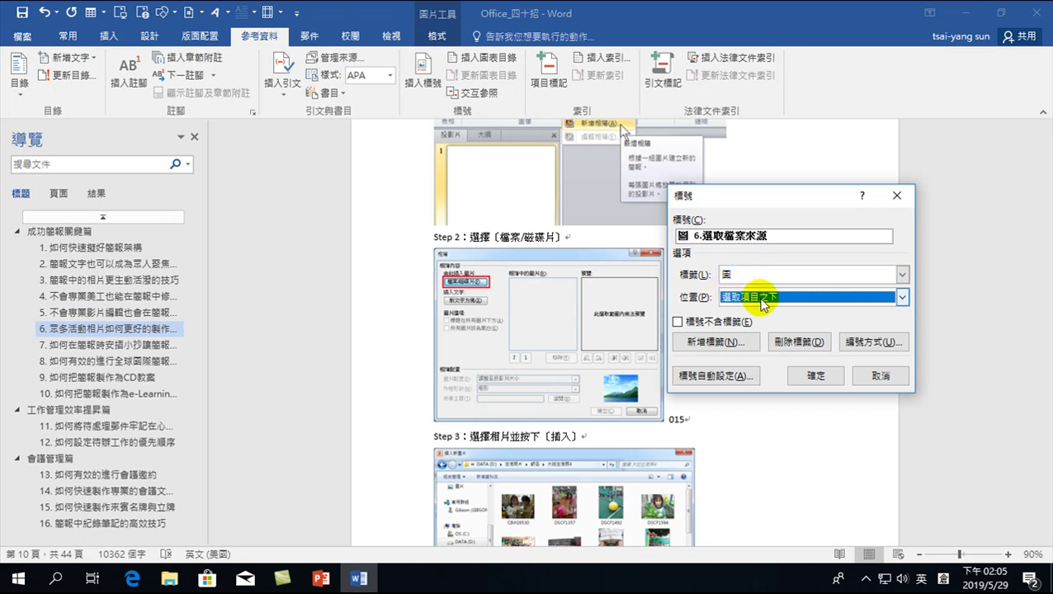
# Insert the 圖 6.選取檔案來源 caption, then move to the empty line below the 圖目錄 list.
pyautogui.click(815, 376)
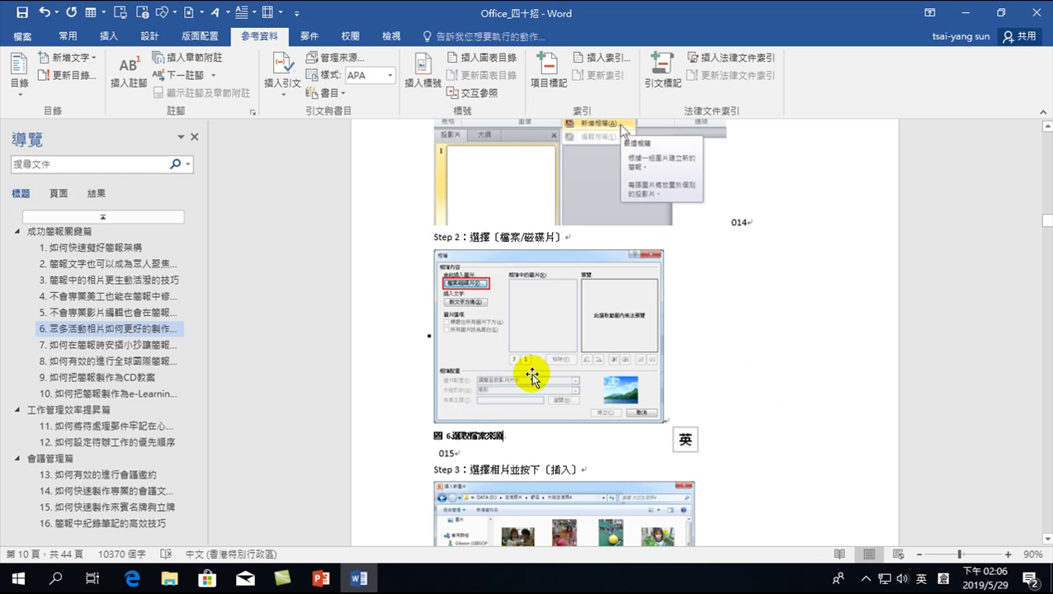
pyautogui.scroll(5, 536, 373)
pyautogui.scroll(5, 731, 249)
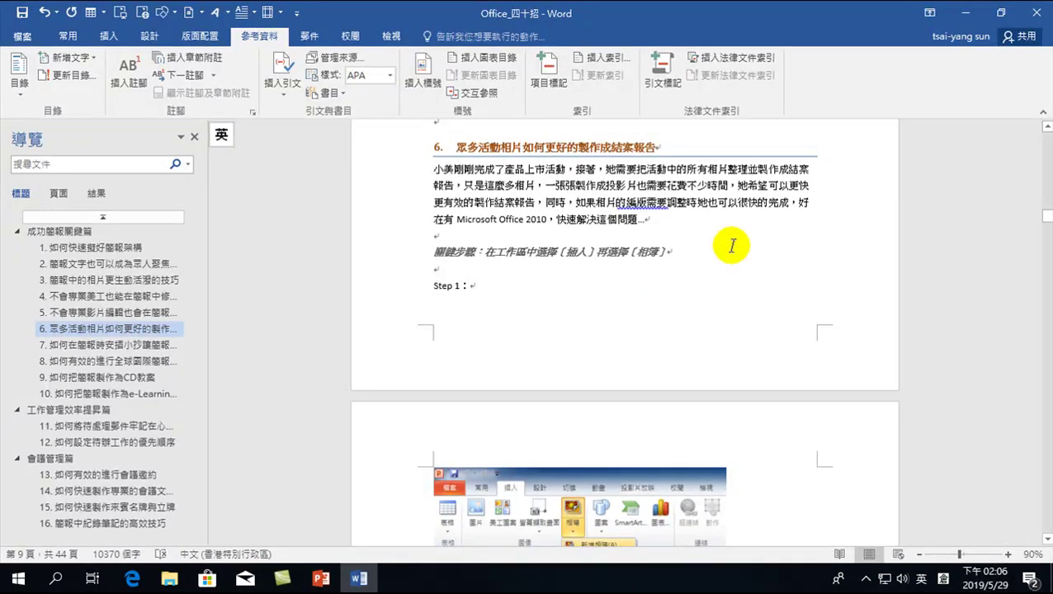
pyautogui.moveTo(1047, 217)
pyautogui.mouseDown()
pyautogui.moveTo(1048, 150)
pyautogui.moveTo(964, 176)
pyautogui.mouseUp()
pyautogui.scroll(2, 729, 193)
pyautogui.scroll(3, 648, 256)
pyautogui.scroll(5, 562, 289)
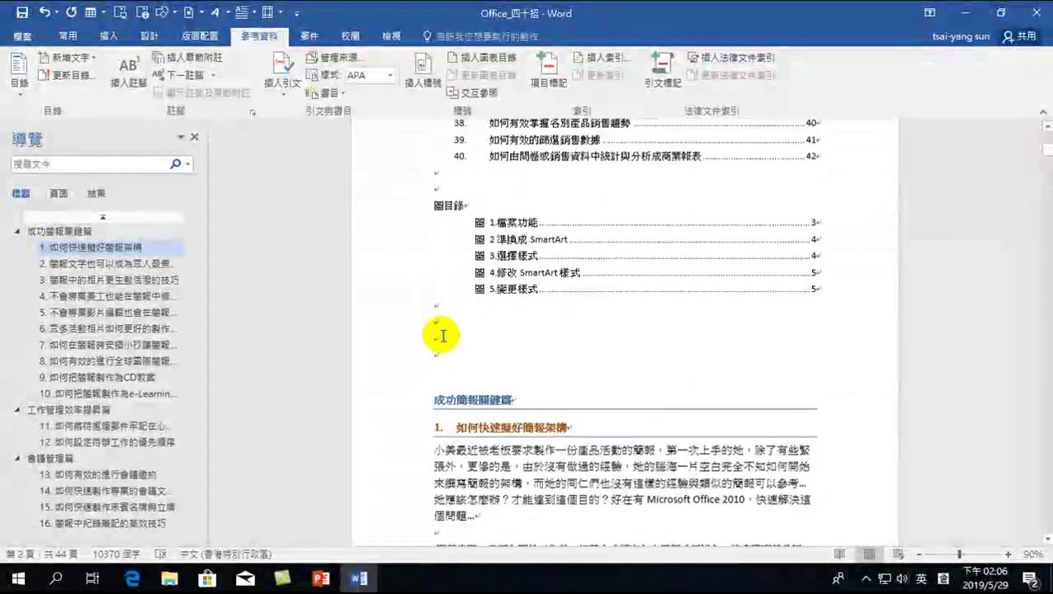
pyautogui.click(442, 333)
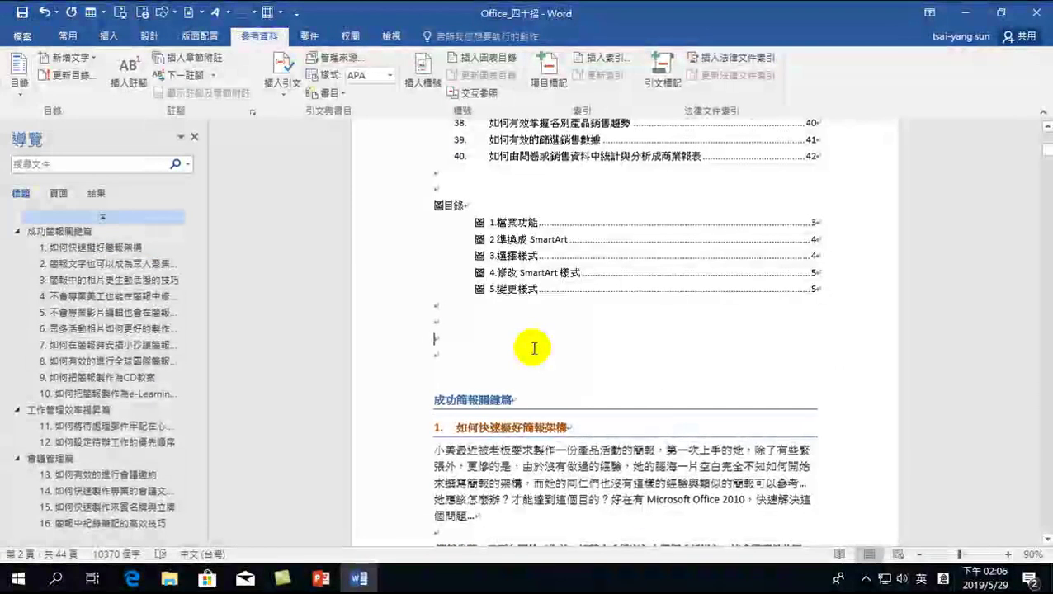
# Add the heading 表目錄 below the list of figures.
pyautogui.write('q')
pyautogui.press('BackSpace')
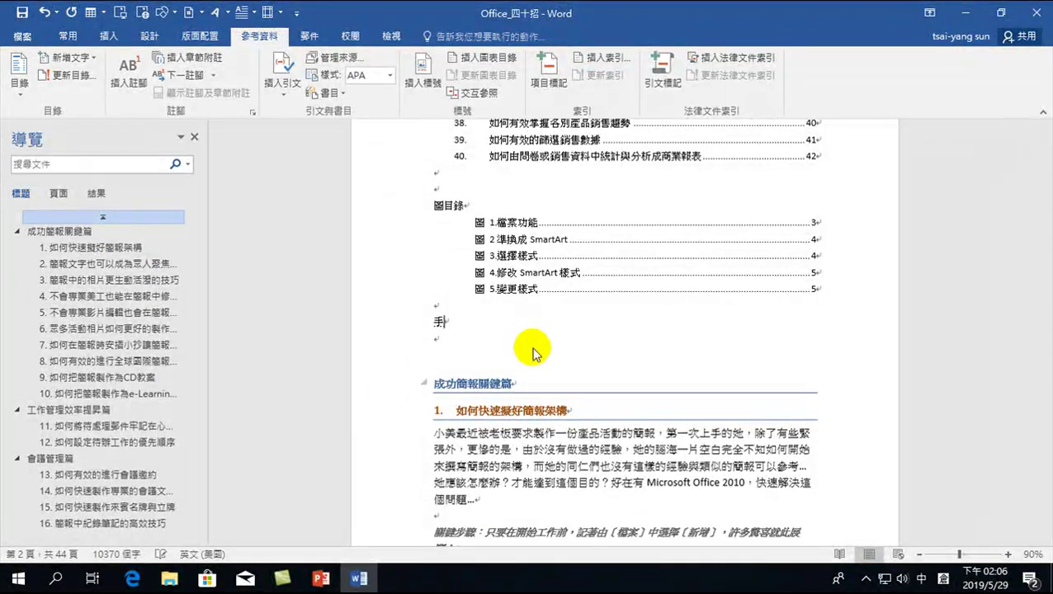
pyautogui.write('表目錄')
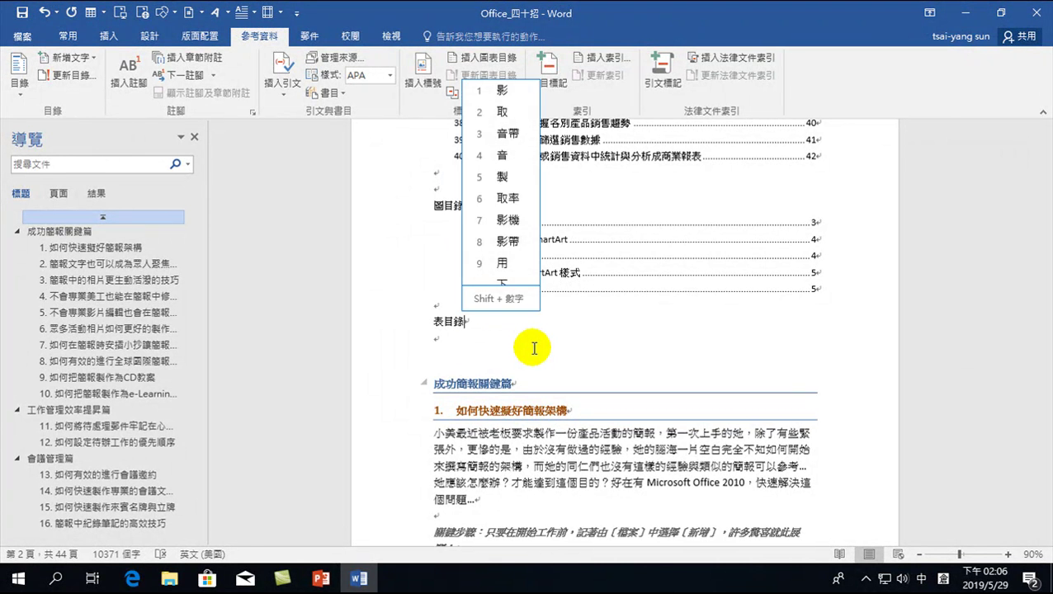
pyautogui.press('Return')
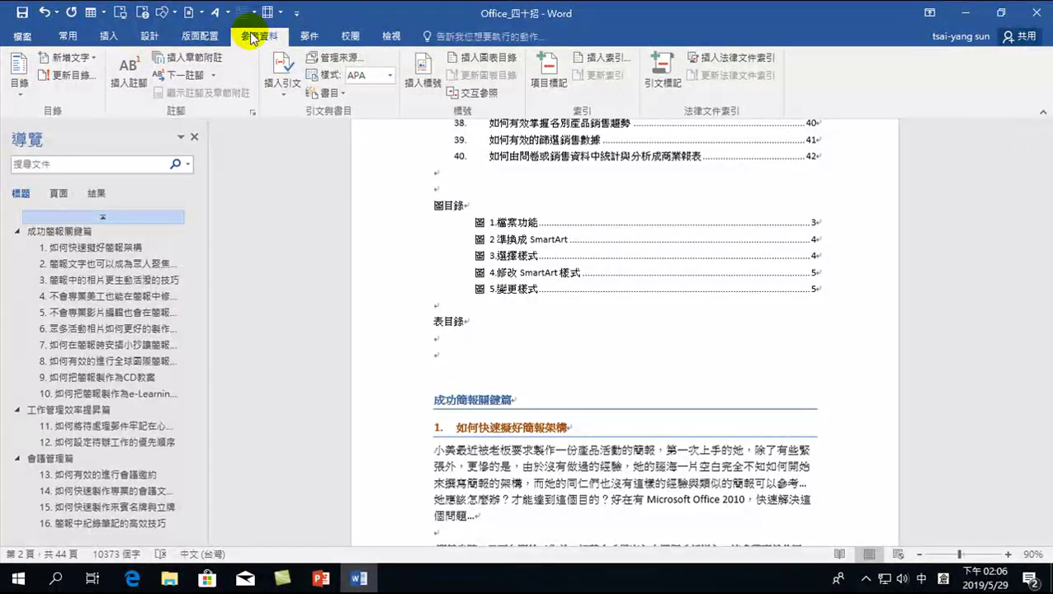
# Insert a table of figures using the 表 caption label, listing 表 1 and 表 2.
pyautogui.click(491, 64)
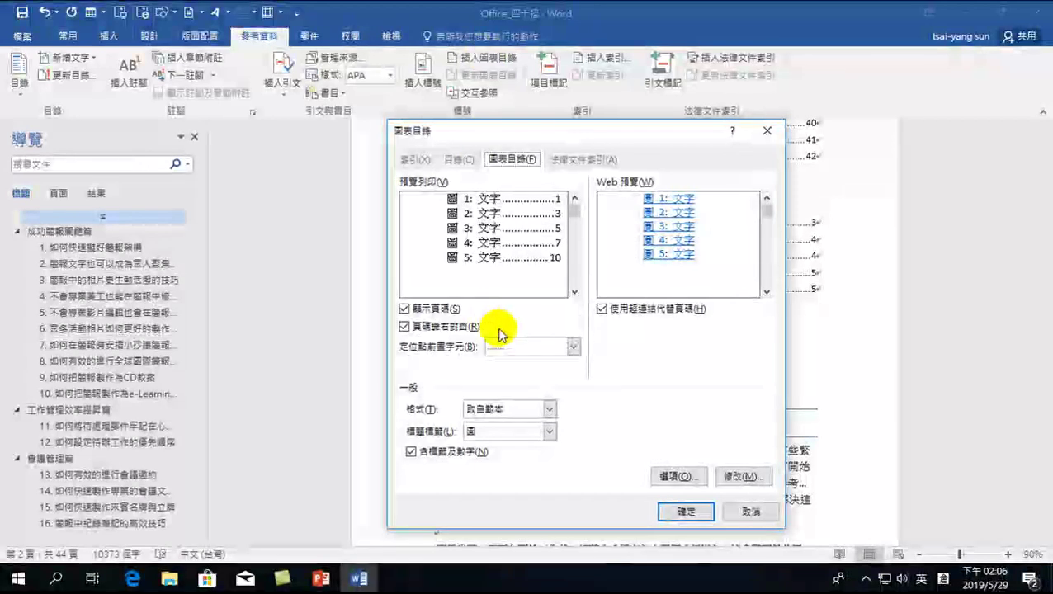
pyautogui.click(479, 430)
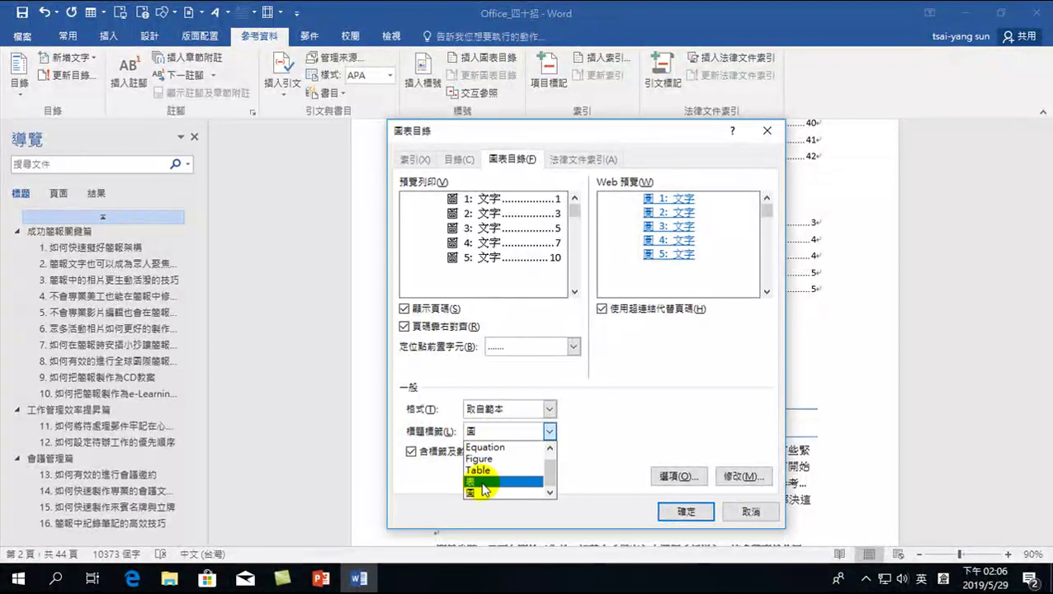
pyautogui.click(470, 482)
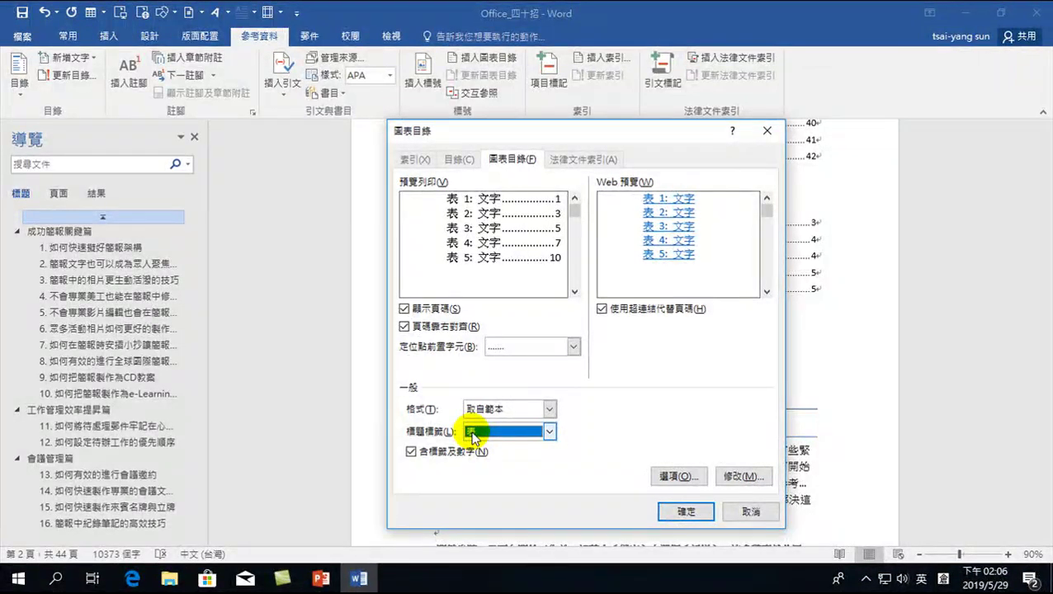
pyautogui.click(682, 511)
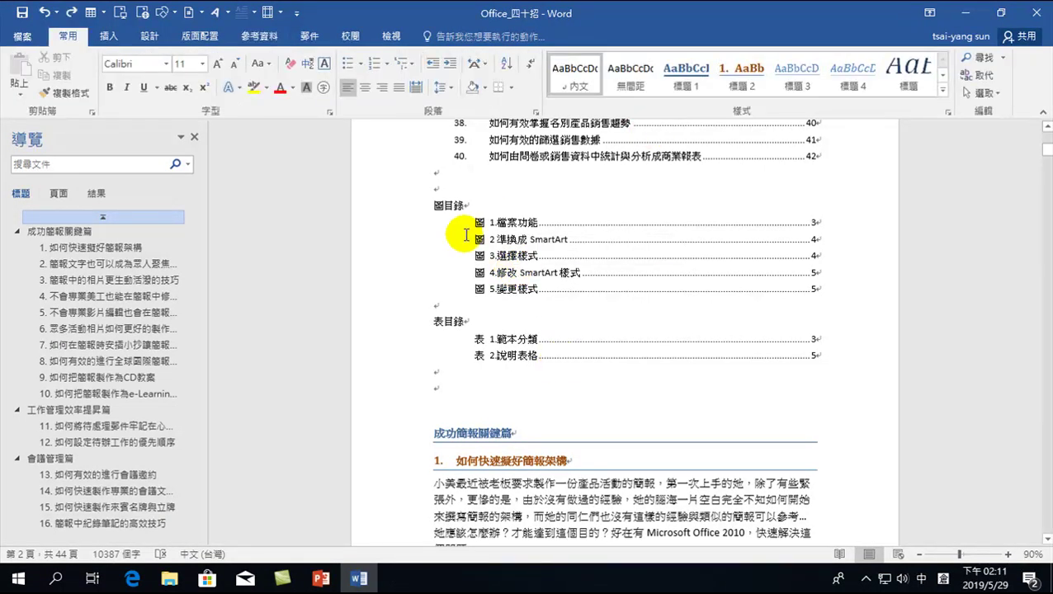
# Insert a 4-column by 3-row table after section 5's intro paragraph.
pyautogui.scroll(-5, 479, 239)
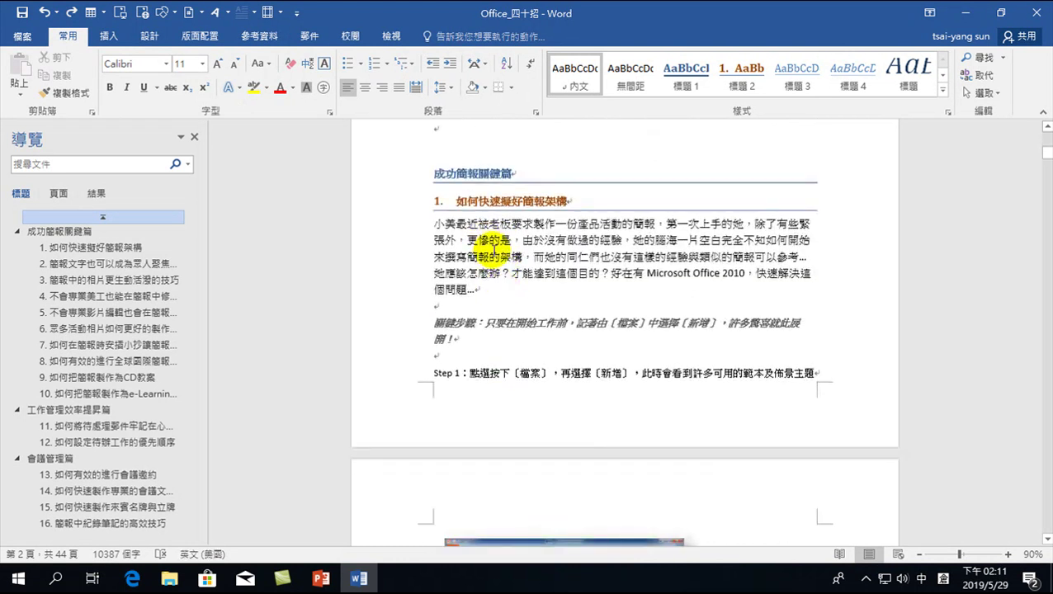
pyautogui.scroll(4, 493, 244)
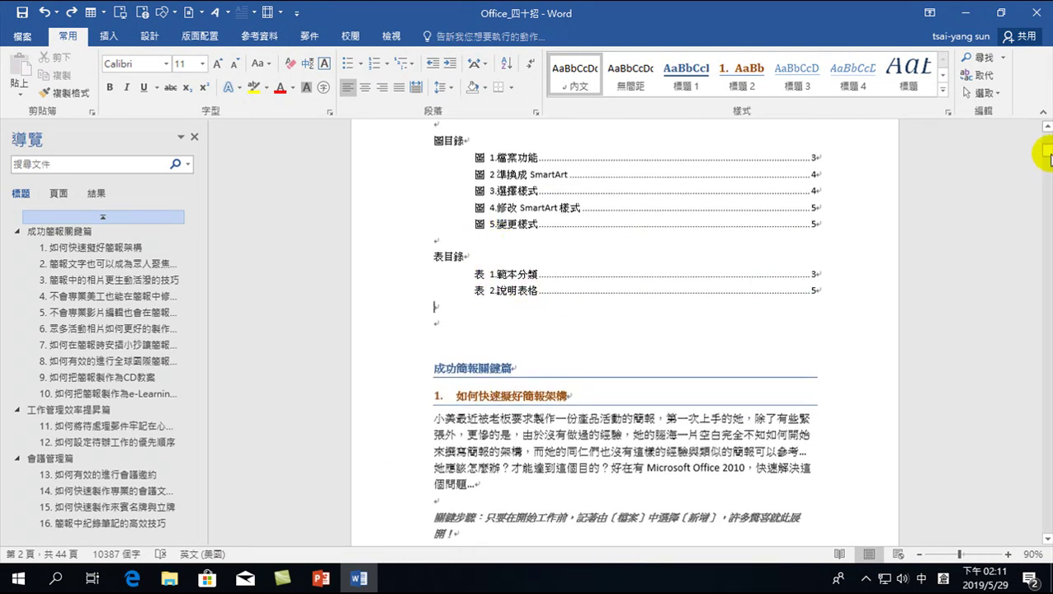
pyautogui.moveTo(1046, 157); pyautogui.dragTo(1044, 206)
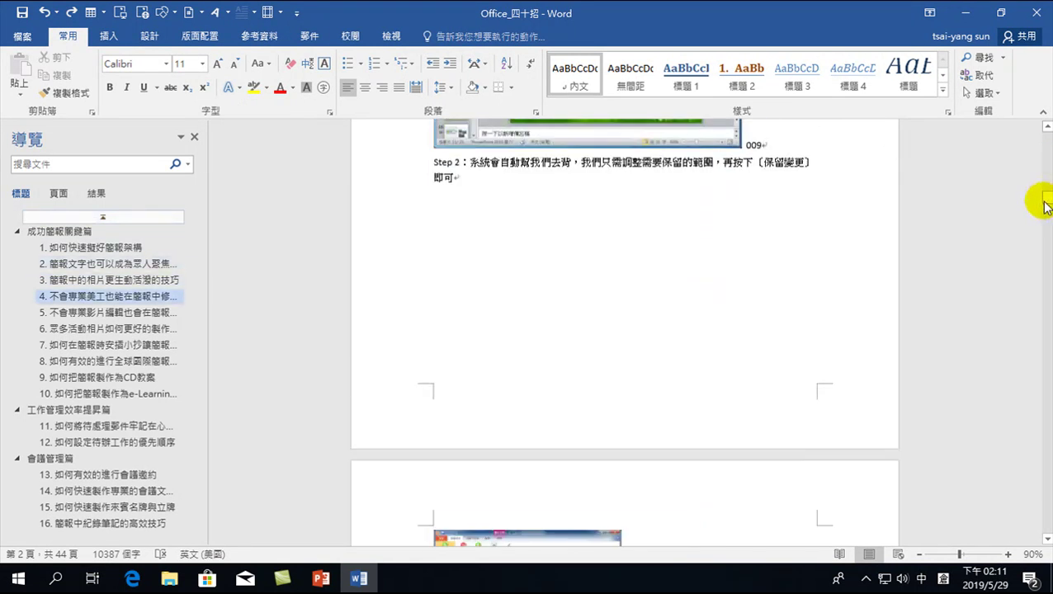
pyautogui.scroll(-3, 578, 313)
pyautogui.scroll(-5, 547, 303)
pyautogui.scroll(-5, 496, 321)
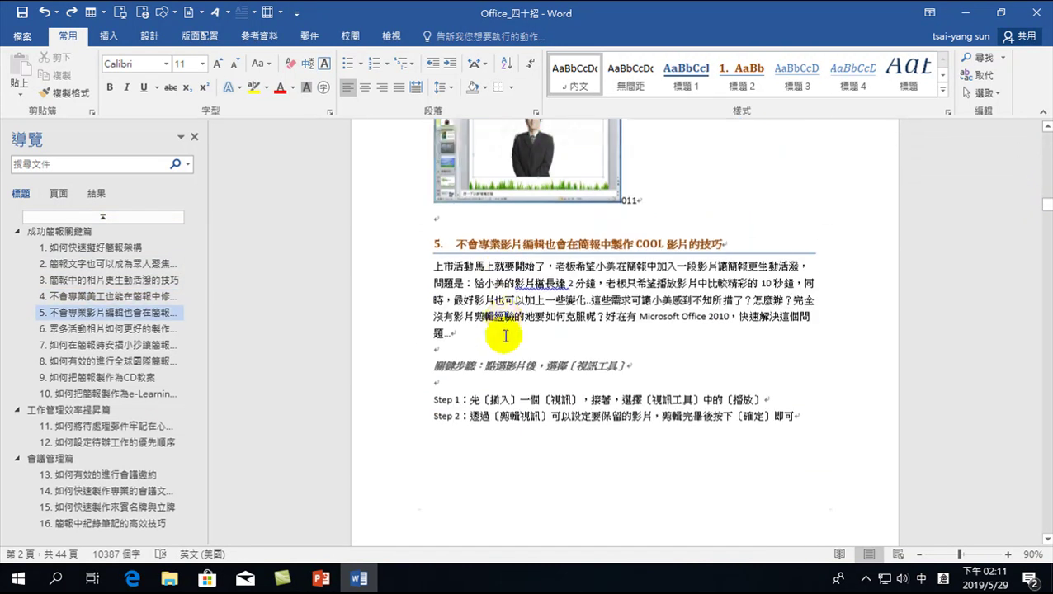
pyautogui.scroll(-3, 505, 336)
pyautogui.click(442, 148)
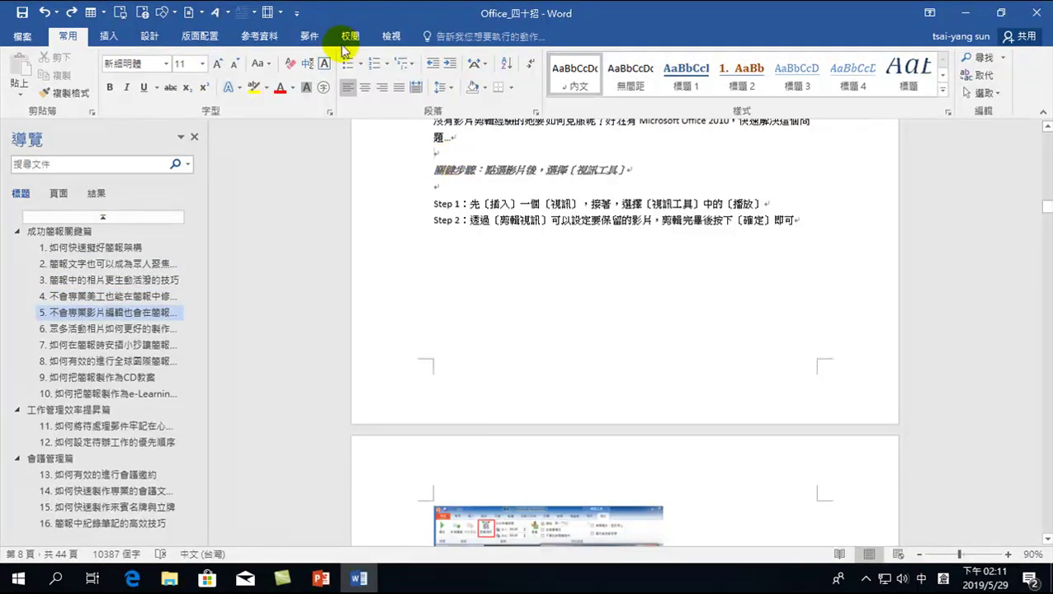
pyautogui.click(108, 36)
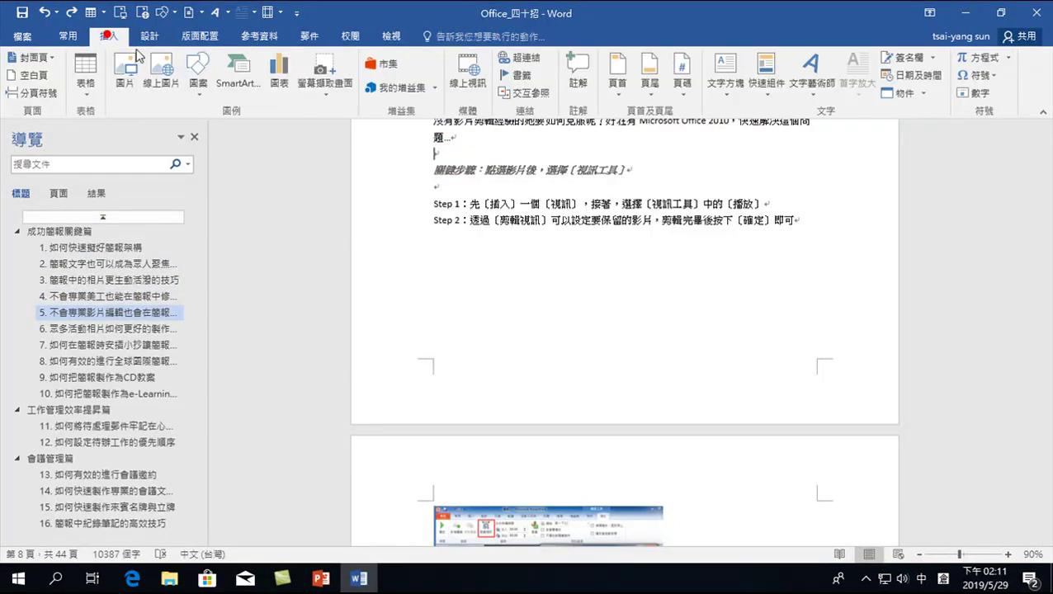
pyautogui.click(98, 76)
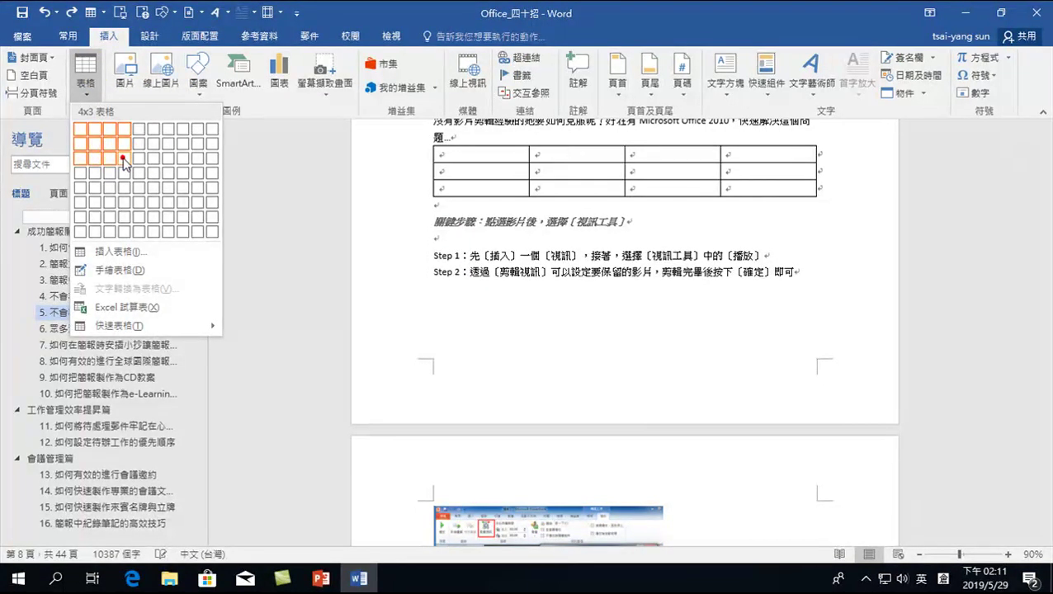
pyautogui.click(123, 159)
# Caption the new table 表 3.表格說明 2 with the 表 label, placed above it.
pyautogui.scroll(3, 418, 219)
pyautogui.press('shift')
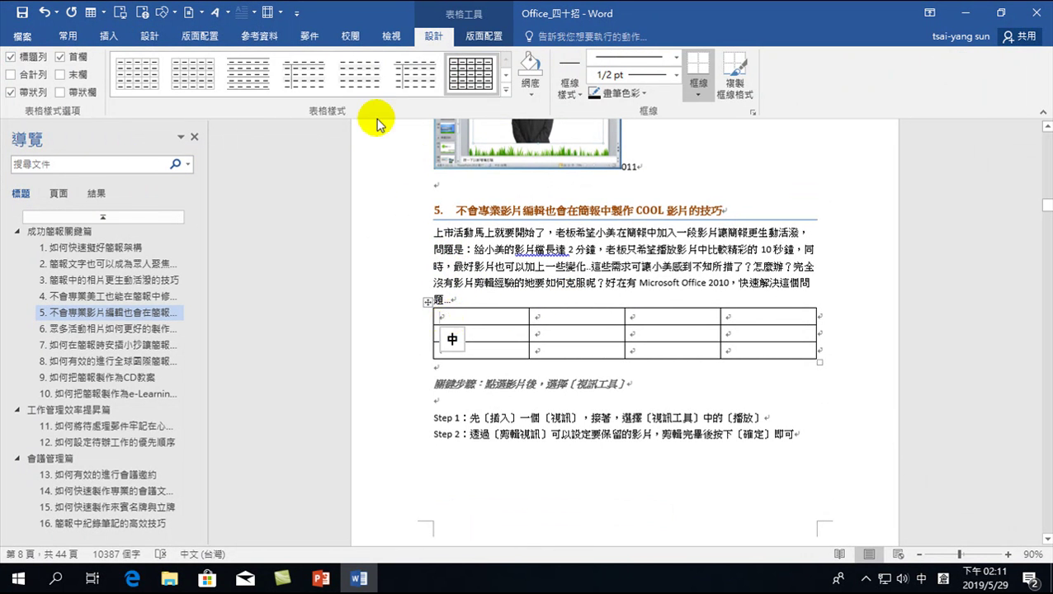
pyautogui.click(258, 36)
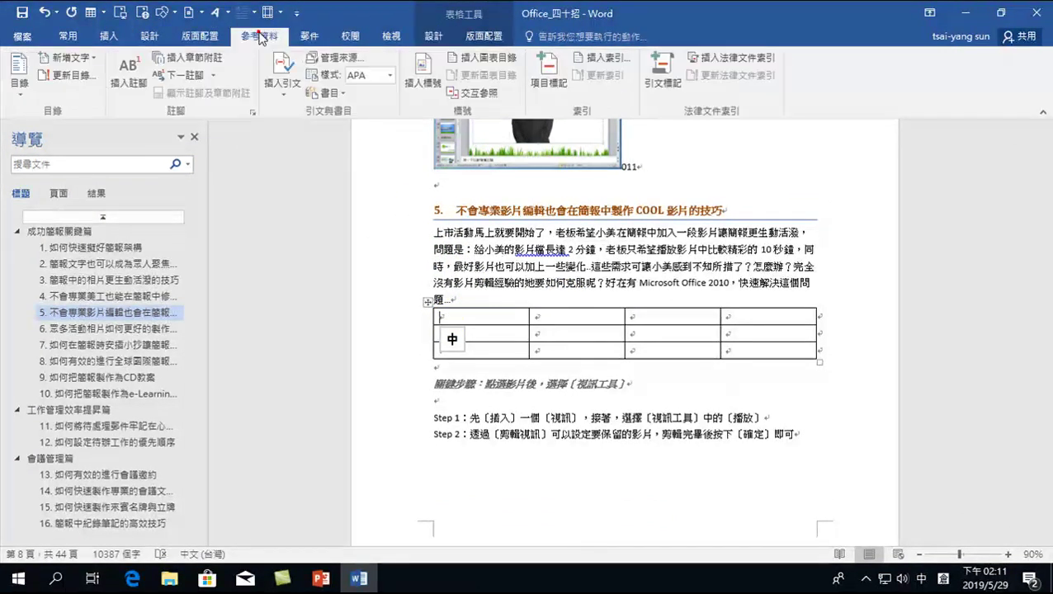
pyautogui.click(422, 74)
pyautogui.click(757, 275)
pyautogui.click(747, 330)
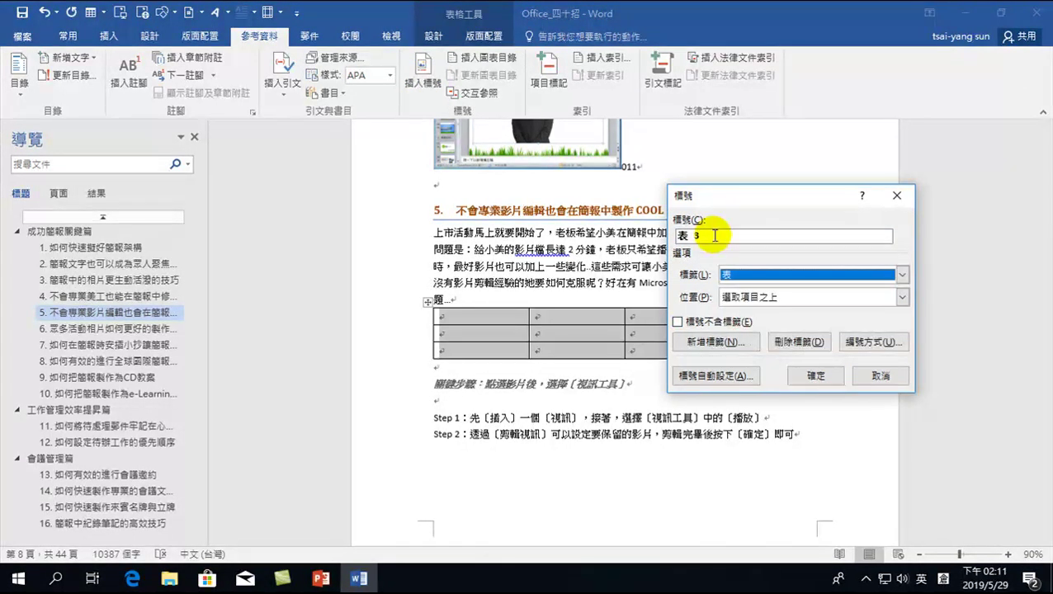
pyautogui.click(715, 235)
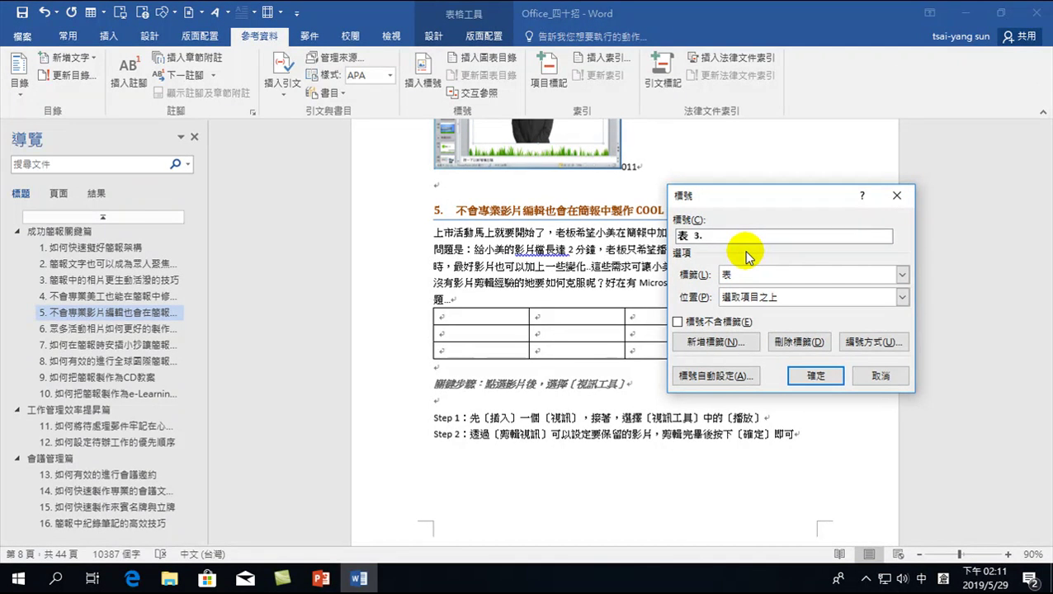
pyautogui.write('.手一友')
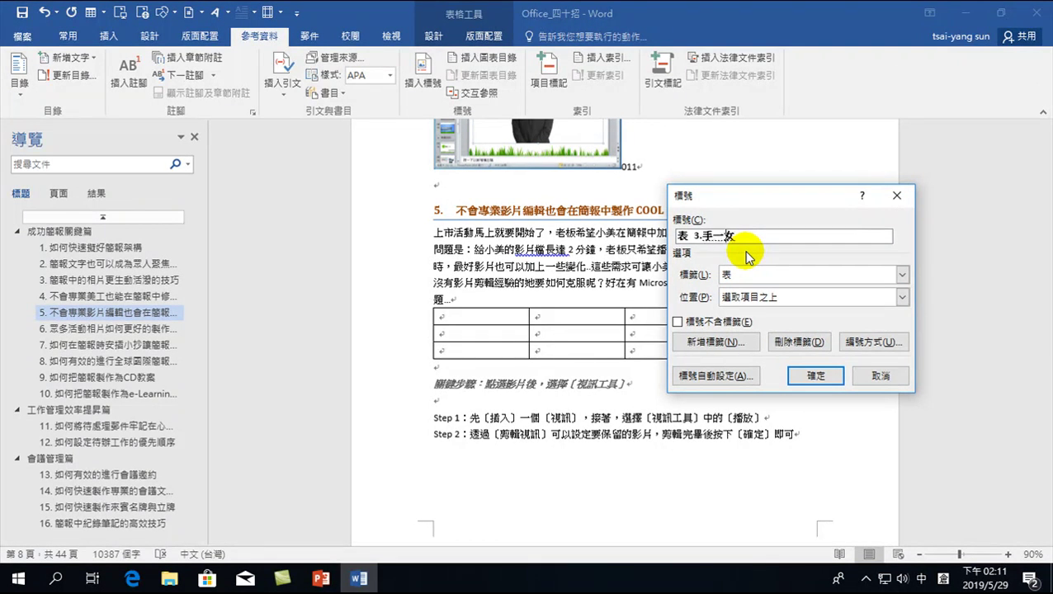
pyautogui.press('Down')
pyautogui.press('Return')
pyautogui.press('space')
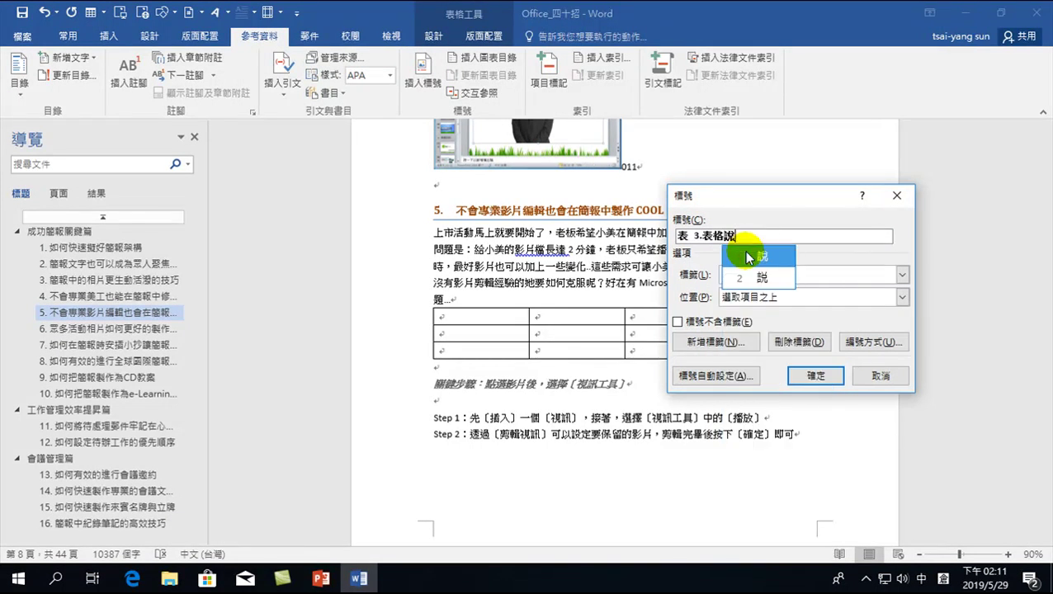
pyautogui.press('Return')
pyautogui.write('明')
pyautogui.press('shift')
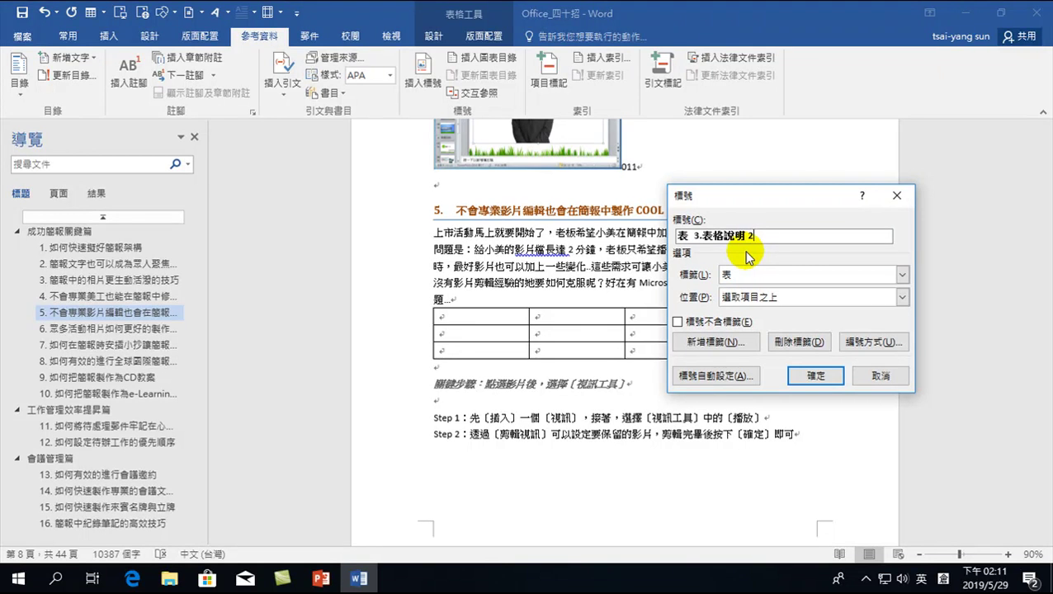
pyautogui.click(813, 378)
# Undo the last edit so the first chapter heading reads 簡報關鍵篇 again.
pyautogui.scroll(3, 577, 334)
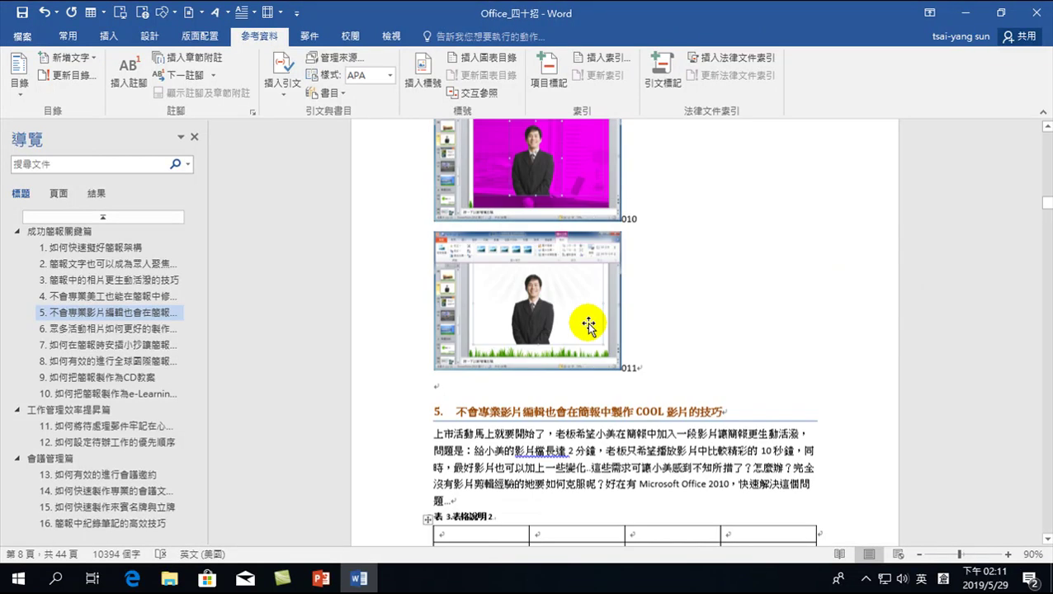
pyautogui.scroll(3, 587, 324)
pyautogui.moveTo(1042, 204); pyautogui.dragTo(1045, 125)
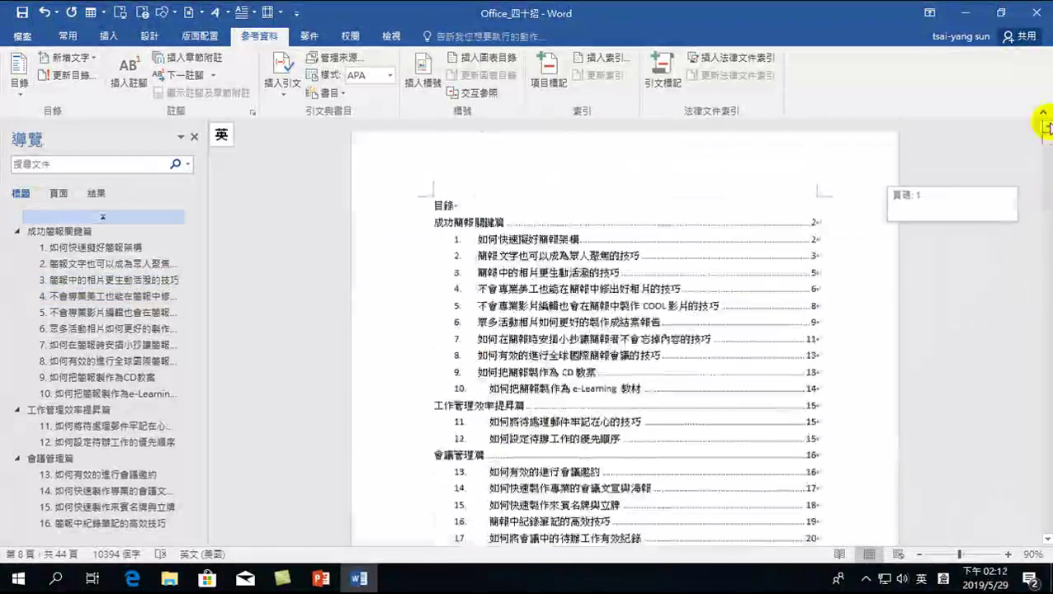
pyautogui.scroll(-5, 435, 317)
pyautogui.scroll(-5, 429, 321)
pyautogui.scroll(-5, 482, 348)
pyautogui.scroll(-5, 498, 294)
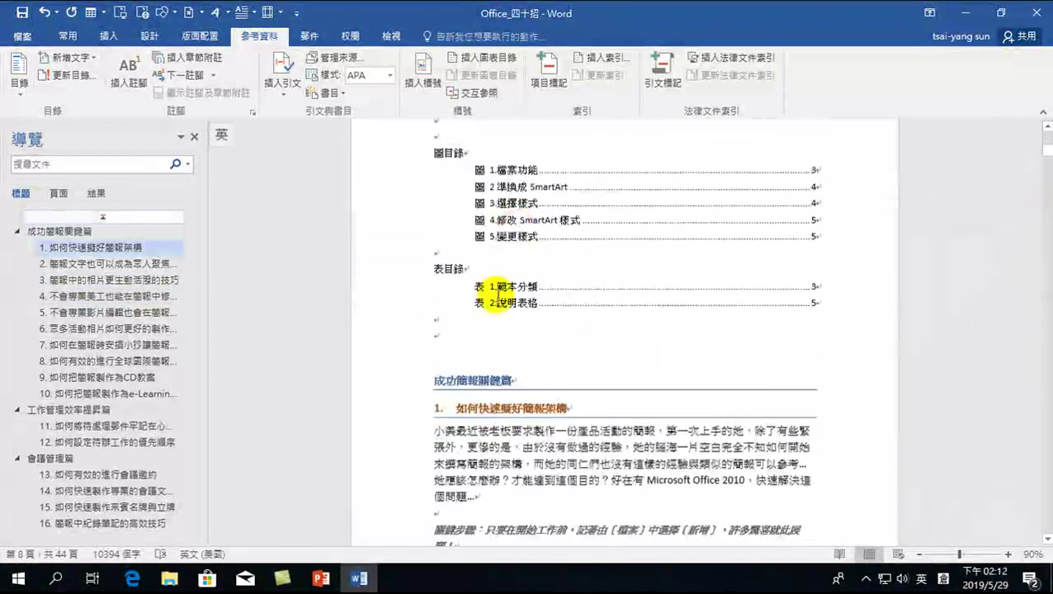
pyautogui.click(503, 262)
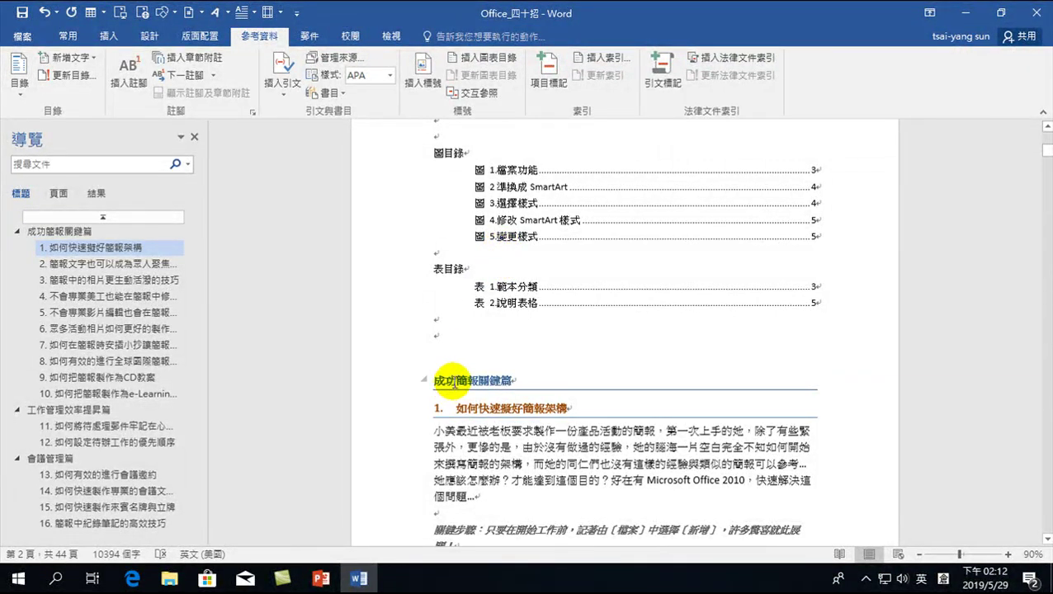
pyautogui.click(452, 382)
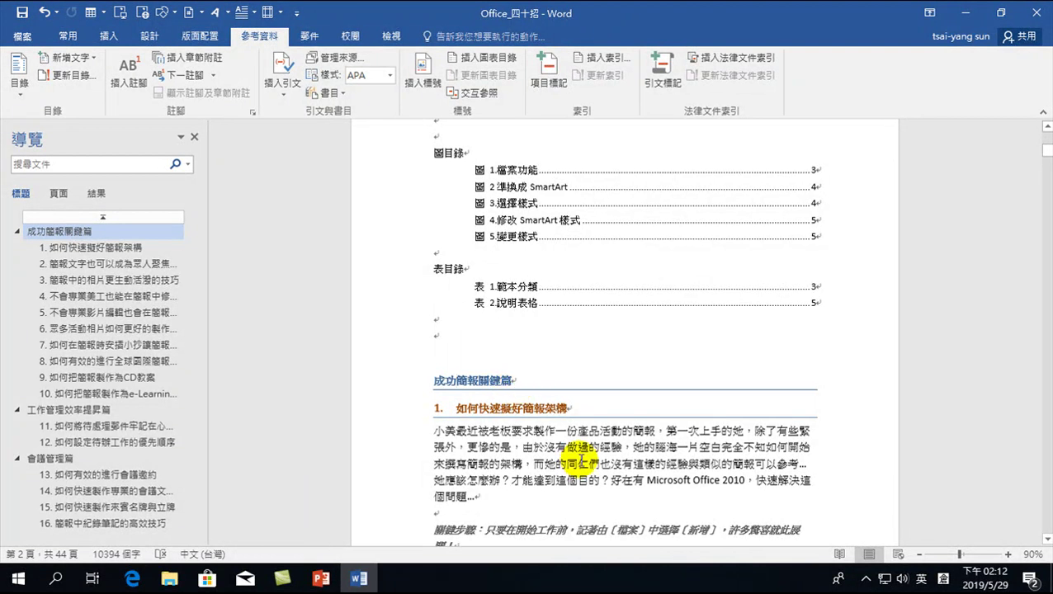
pyautogui.hotkey('ctrl', 'z')
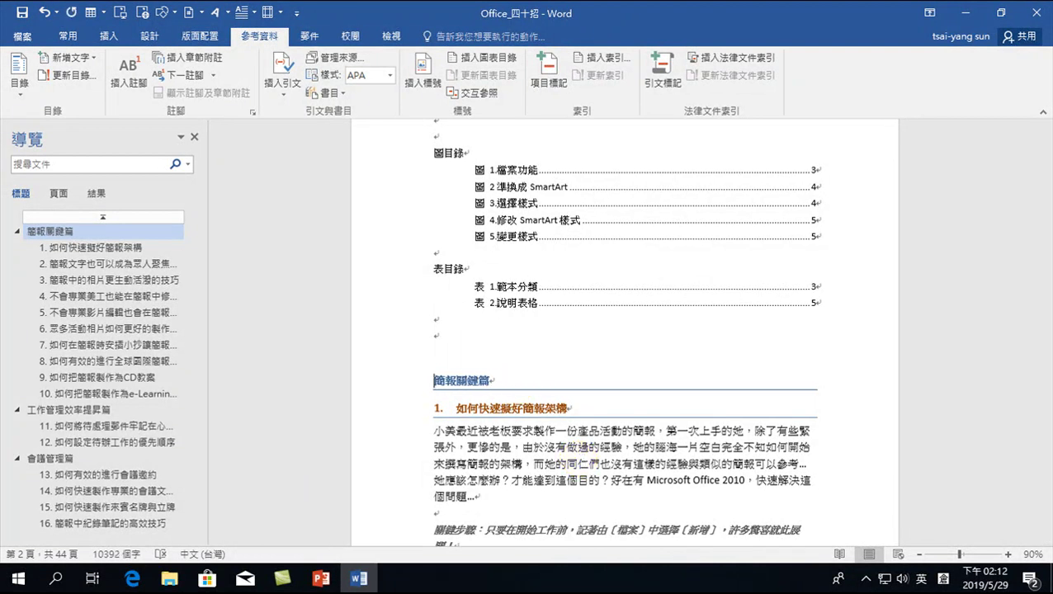
pyautogui.scroll(15, 618, 330)
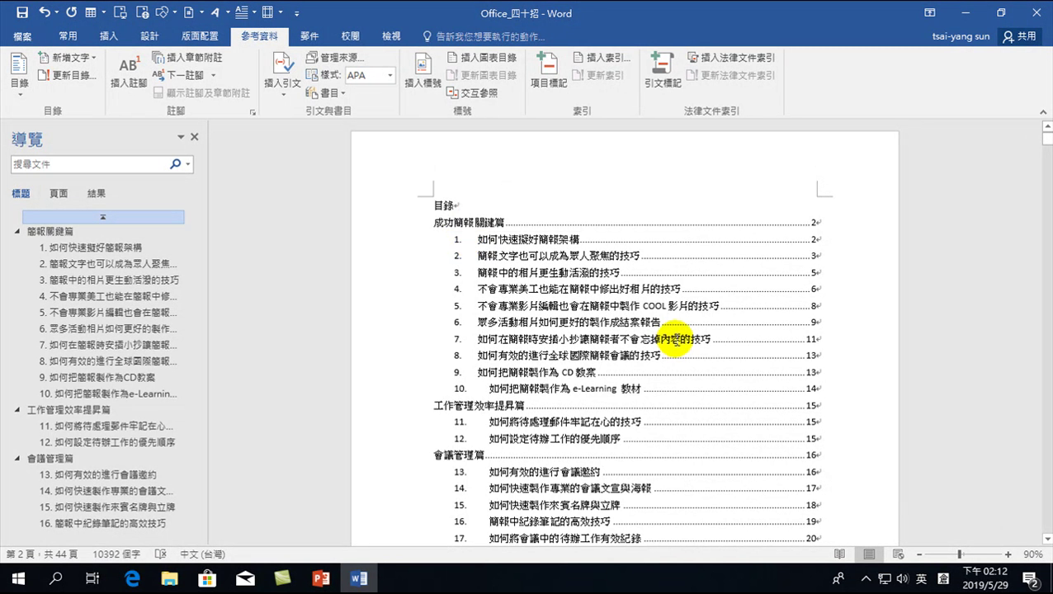
# Update the entire table of contents.
pyautogui.rightClick(517, 297)
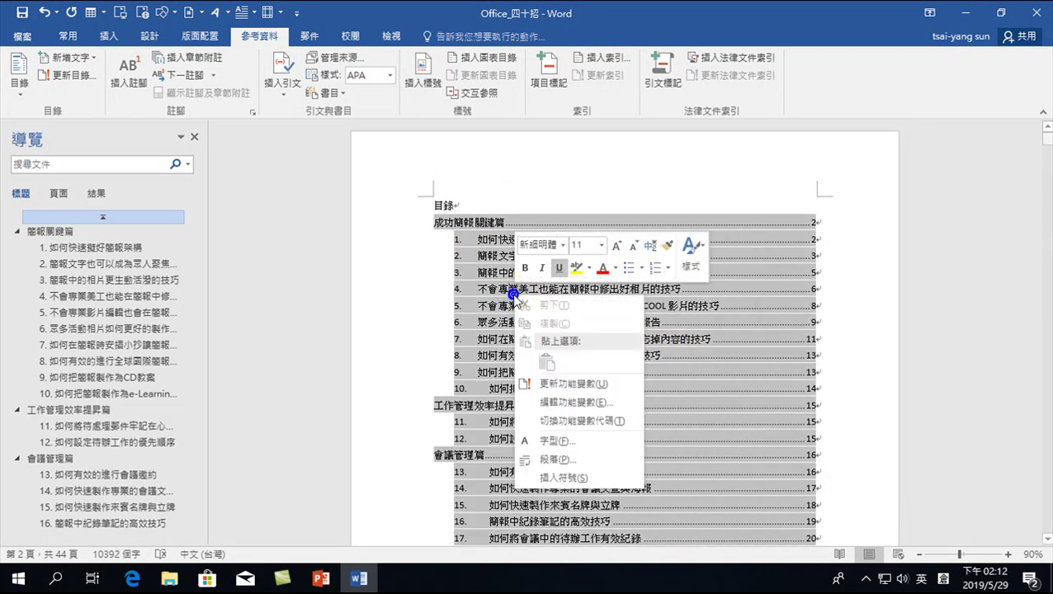
pyautogui.click(575, 385)
pyautogui.click(484, 285)
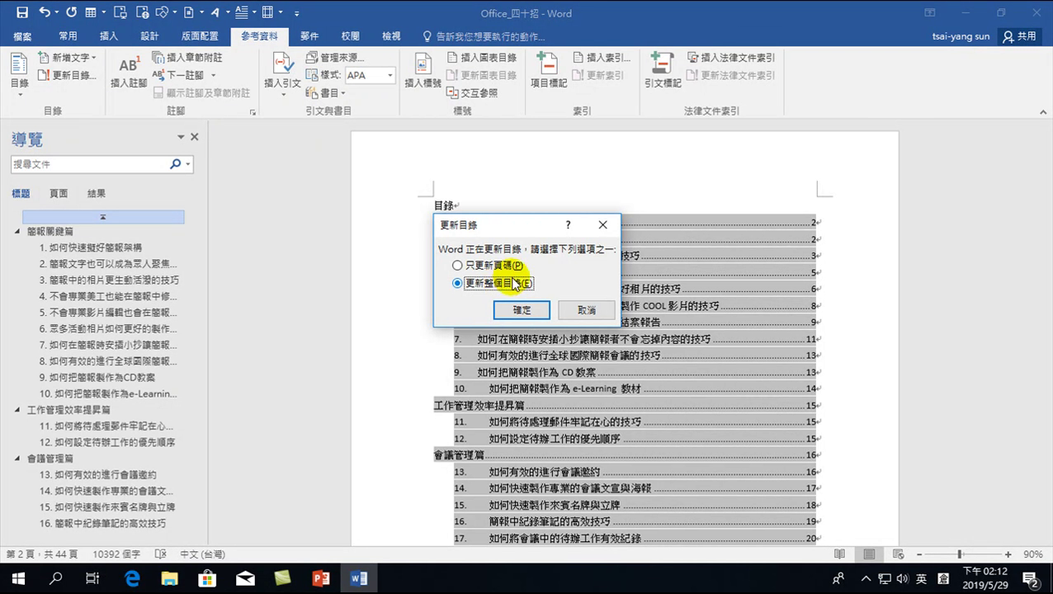
pyautogui.click(521, 309)
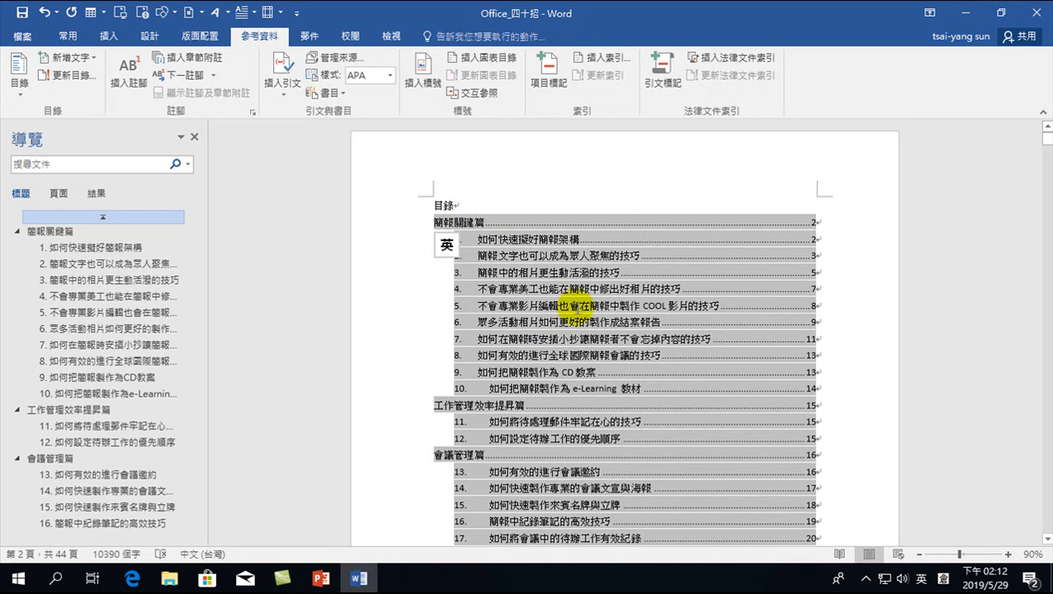
# Rebuild the entire figure list so it shows six figures.
pyautogui.scroll(-6, 557, 308)
pyautogui.scroll(-6, 557, 374)
pyautogui.scroll(-6, 488, 336)
pyautogui.scroll(-1, 506, 370)
pyautogui.press('shift')
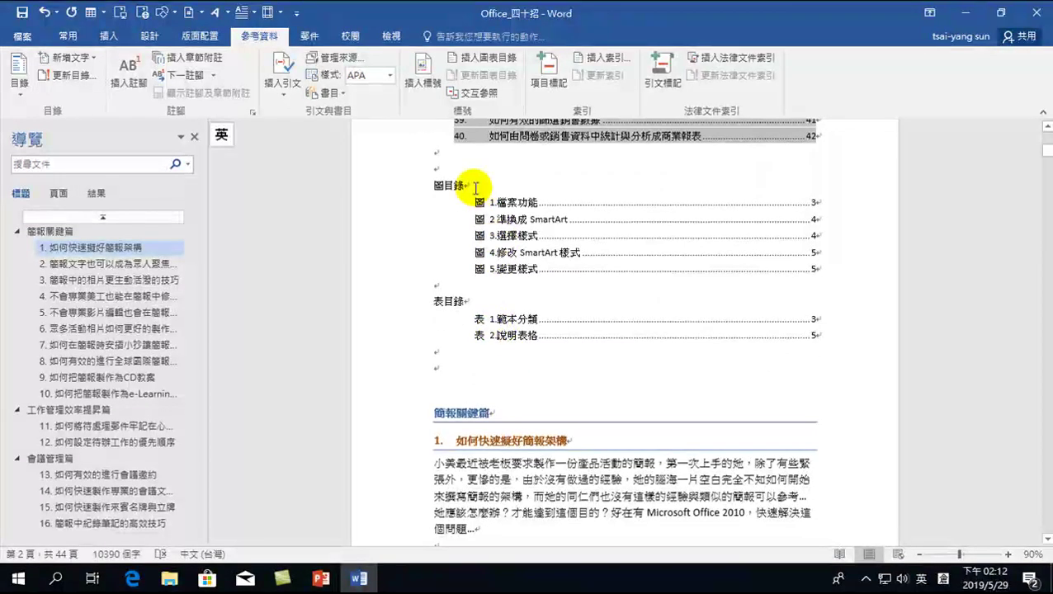
pyautogui.rightClick(501, 224)
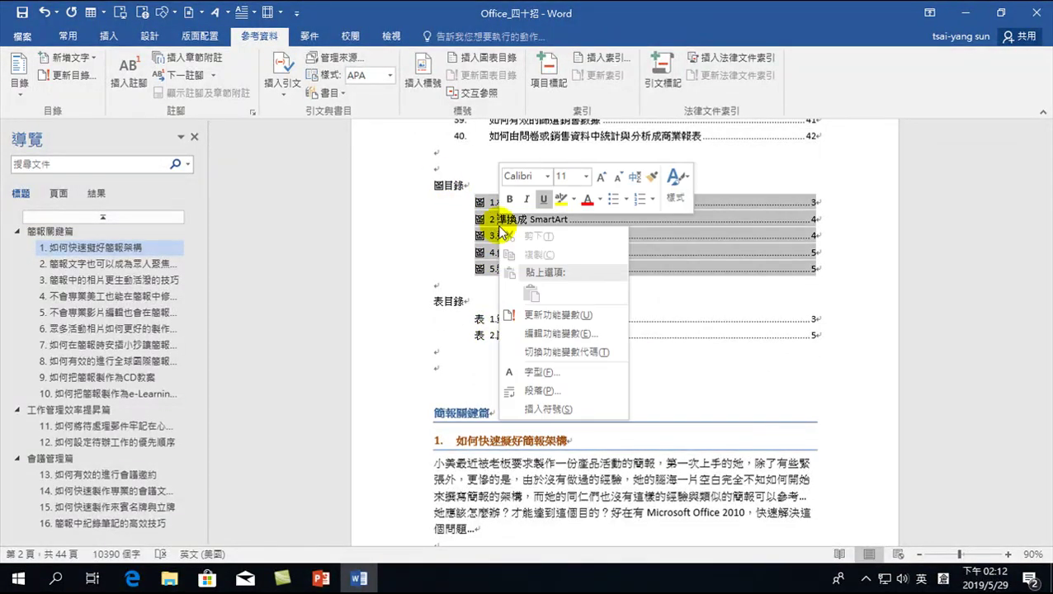
pyautogui.click(563, 314)
pyautogui.click(459, 288)
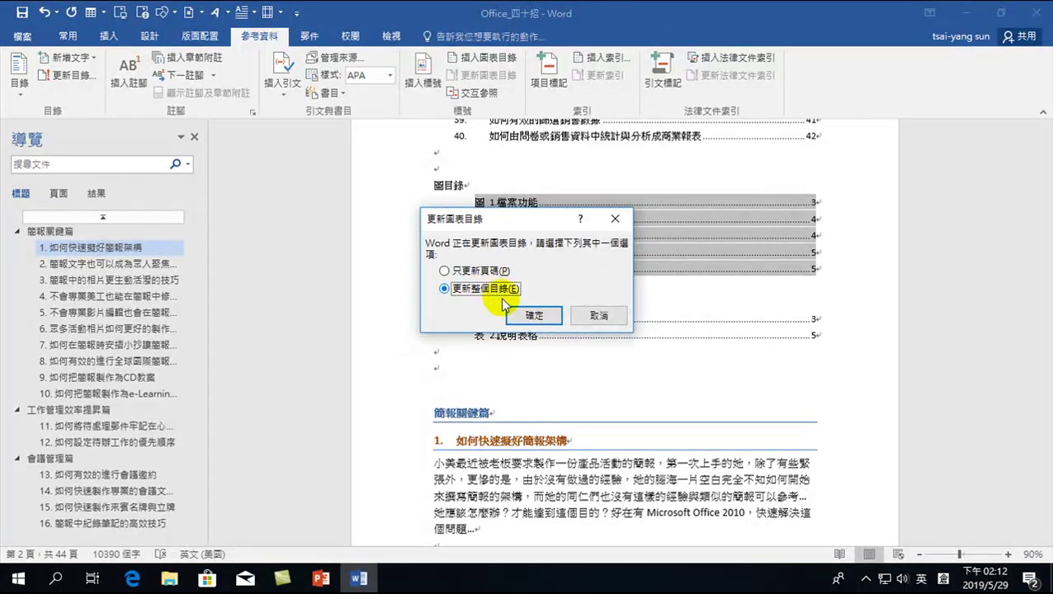
pyautogui.moveTo(528, 218); pyautogui.dragTo(683, 209)
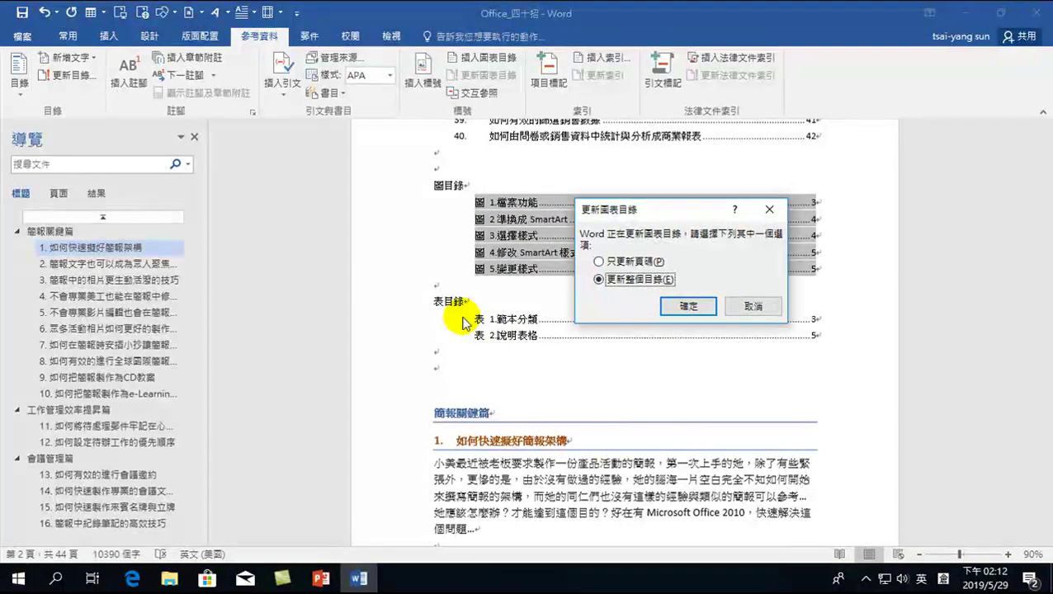
pyautogui.click(685, 306)
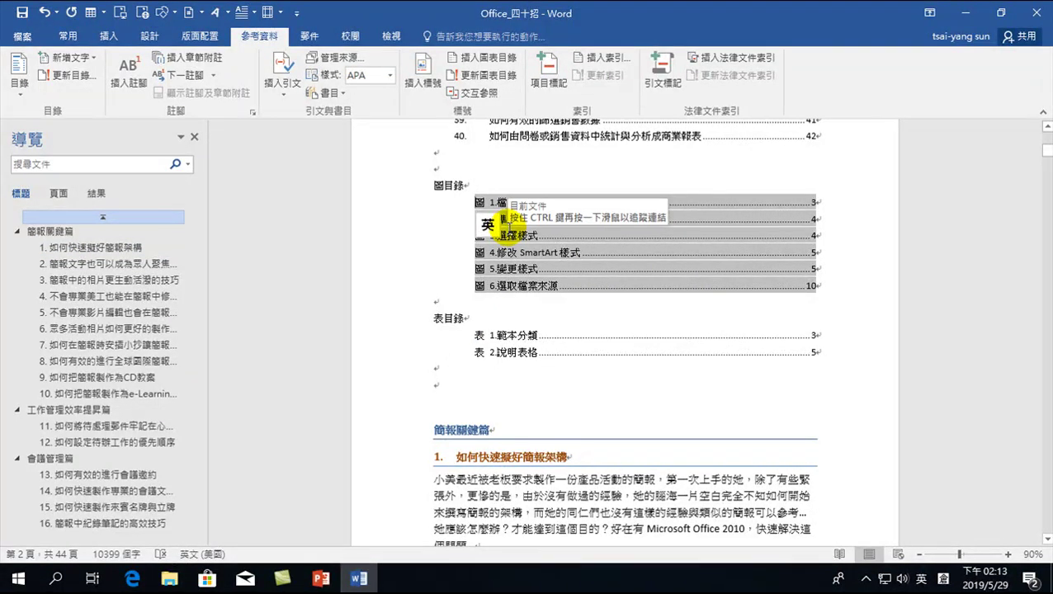
# Rebuild the entire table list so it shows three tables.
pyautogui.rightClick(513, 337)
pyautogui.click(562, 427)
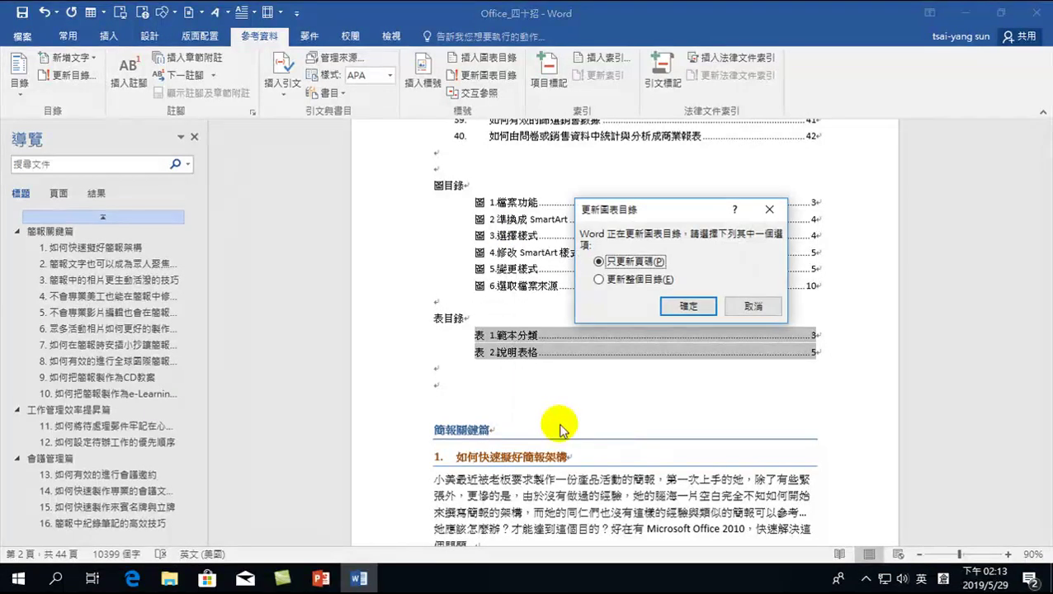
pyautogui.click(600, 278)
pyautogui.click(686, 312)
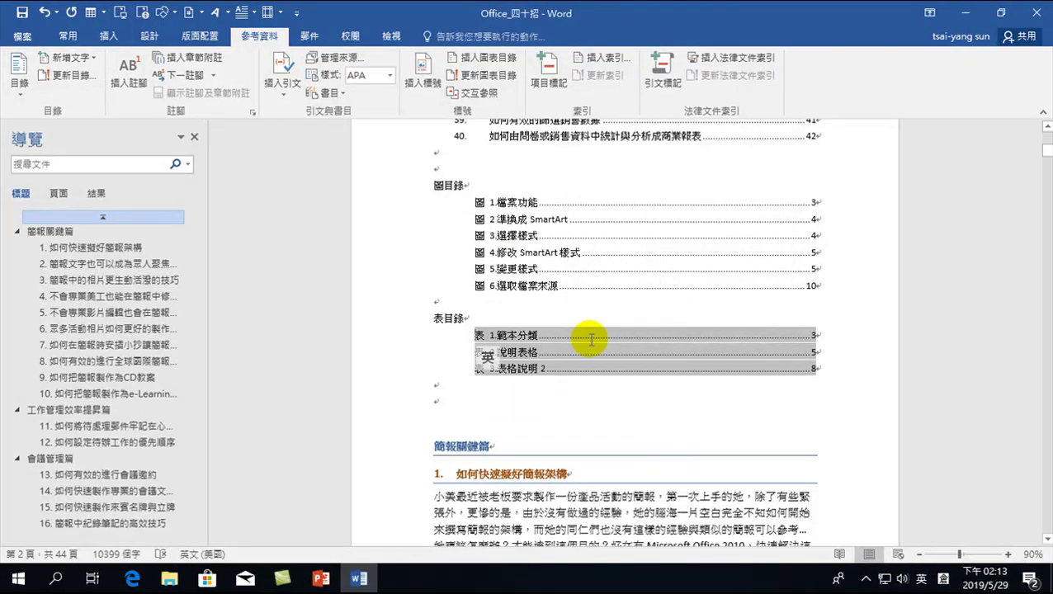
pyautogui.click(554, 377)
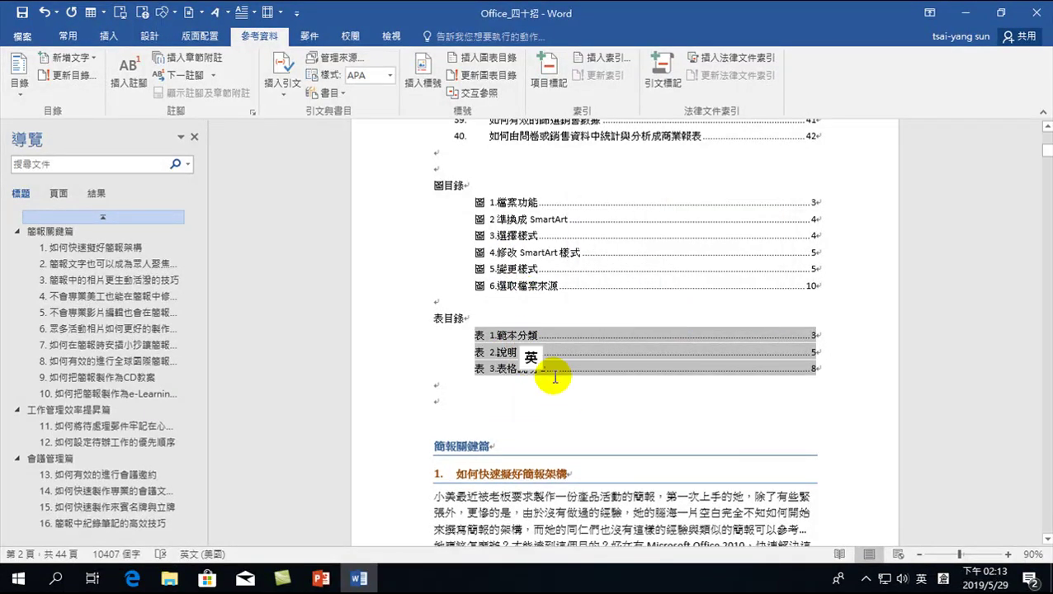
pyautogui.click(515, 339)
pyautogui.rightClick(528, 341)
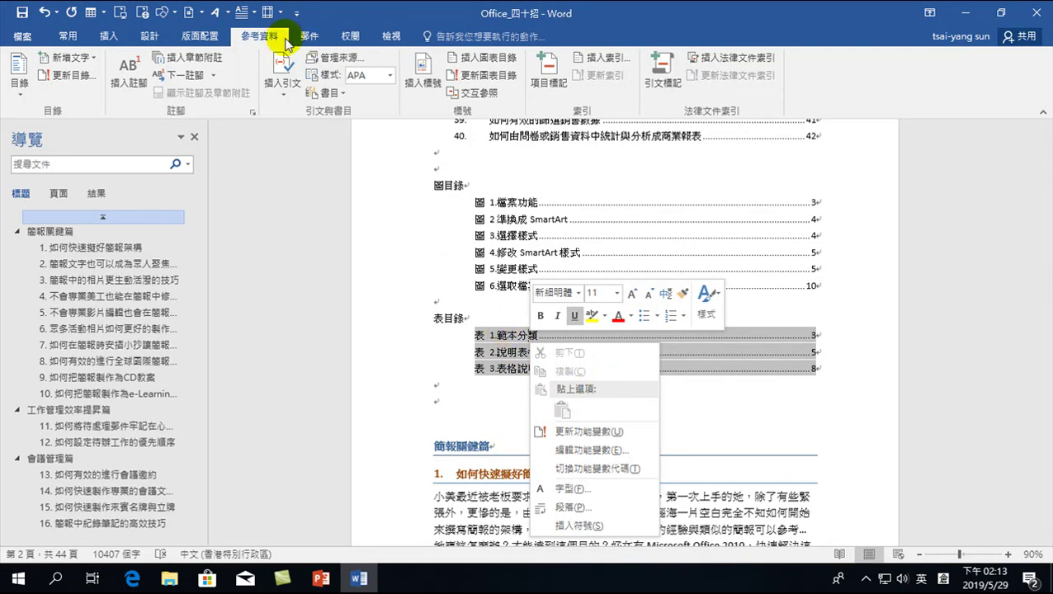
# Refresh the table list again with Update Table of Figures from the References ribbon.
pyautogui.scroll(3, 520, 198)
pyautogui.click(510, 156)
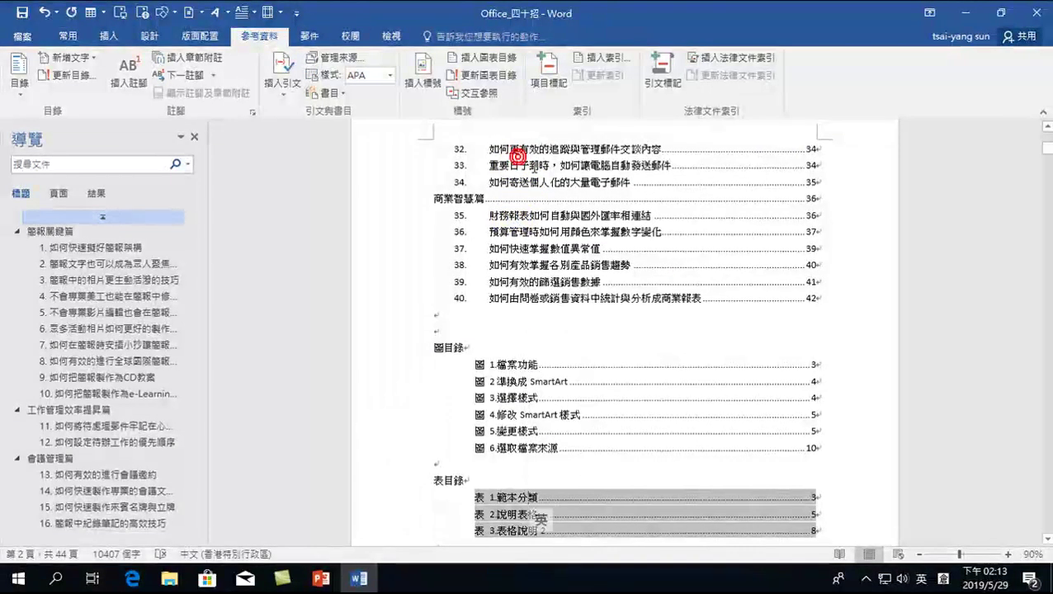
pyautogui.click(509, 155)
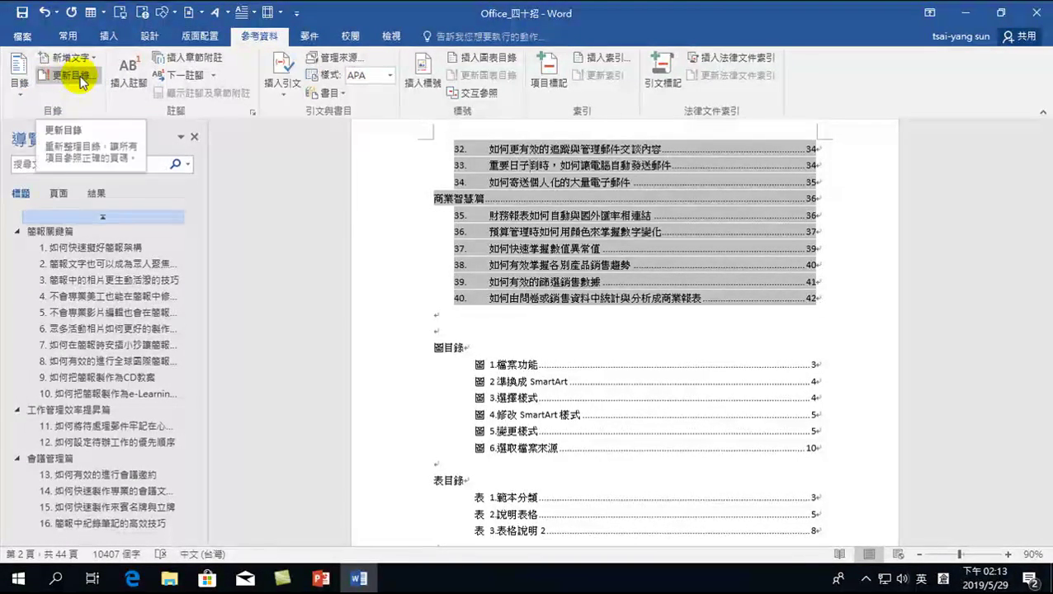
pyautogui.click(498, 409)
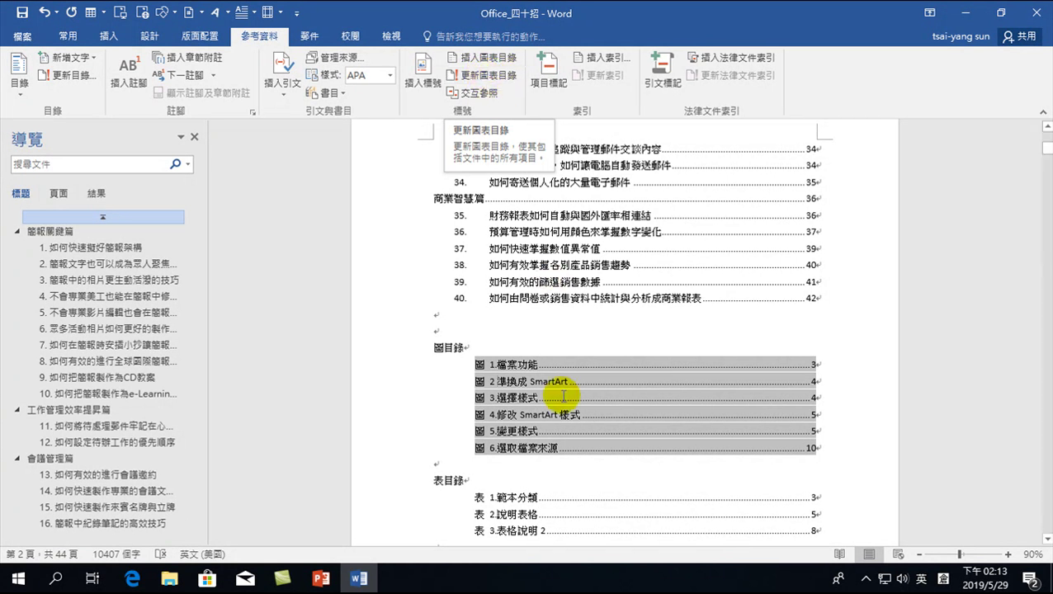
pyautogui.scroll(-5, 541, 396)
pyautogui.click(509, 270)
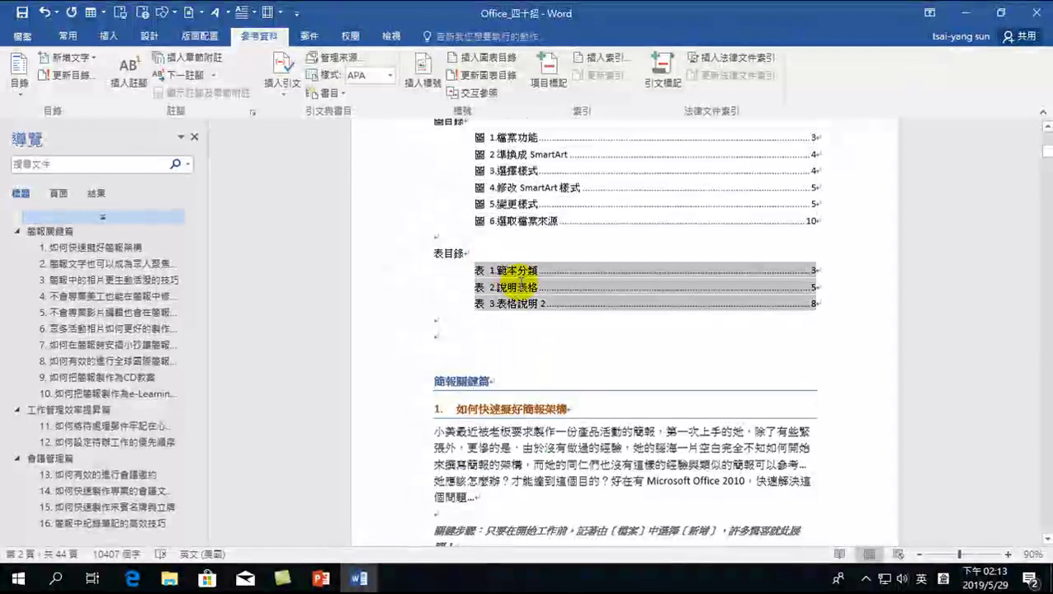
pyautogui.click(487, 83)
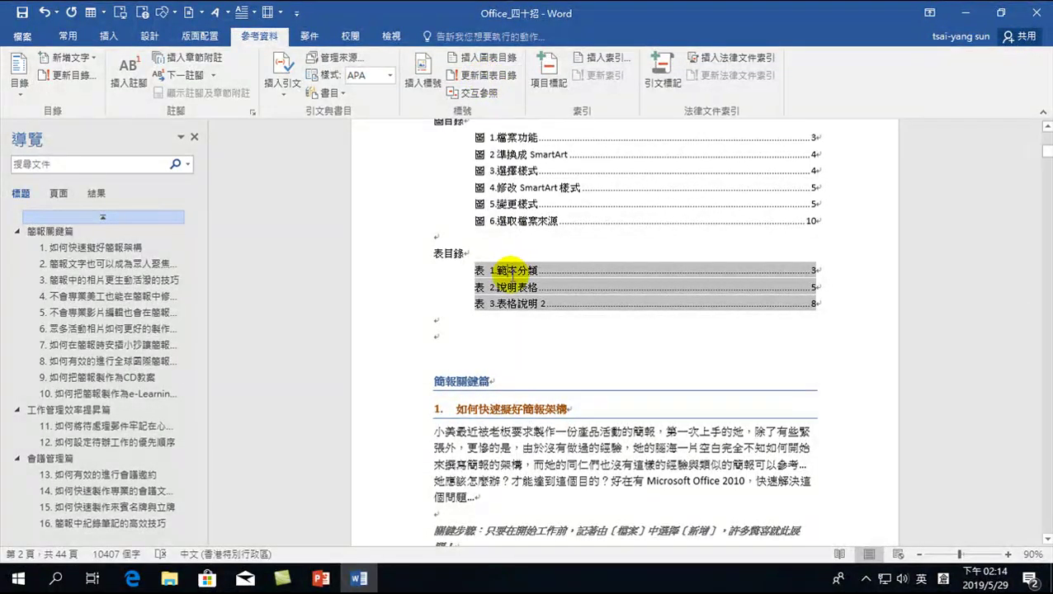
pyautogui.rightClick(515, 190)
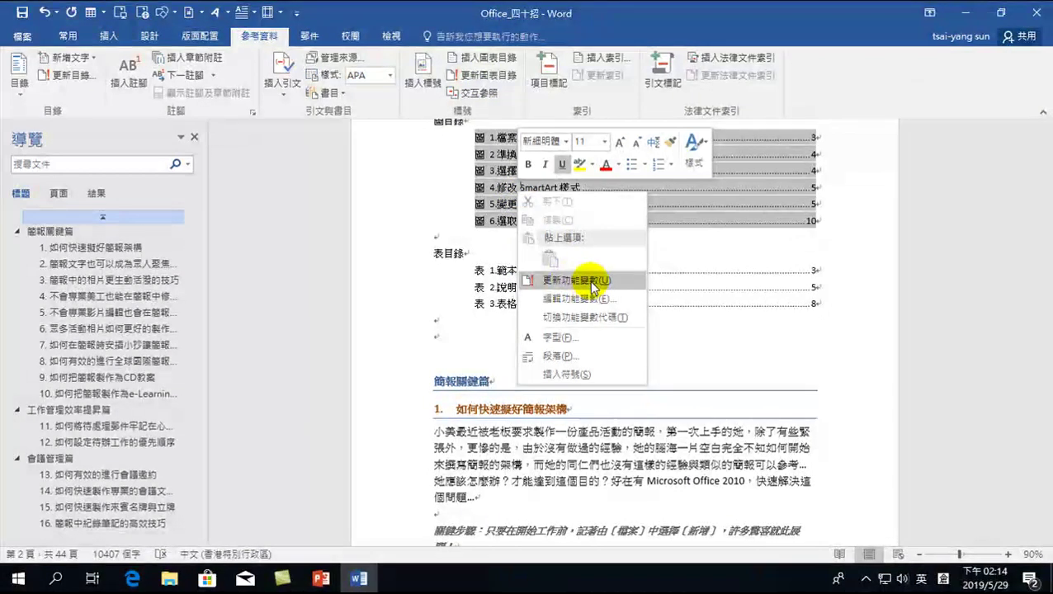
pyautogui.click(747, 184)
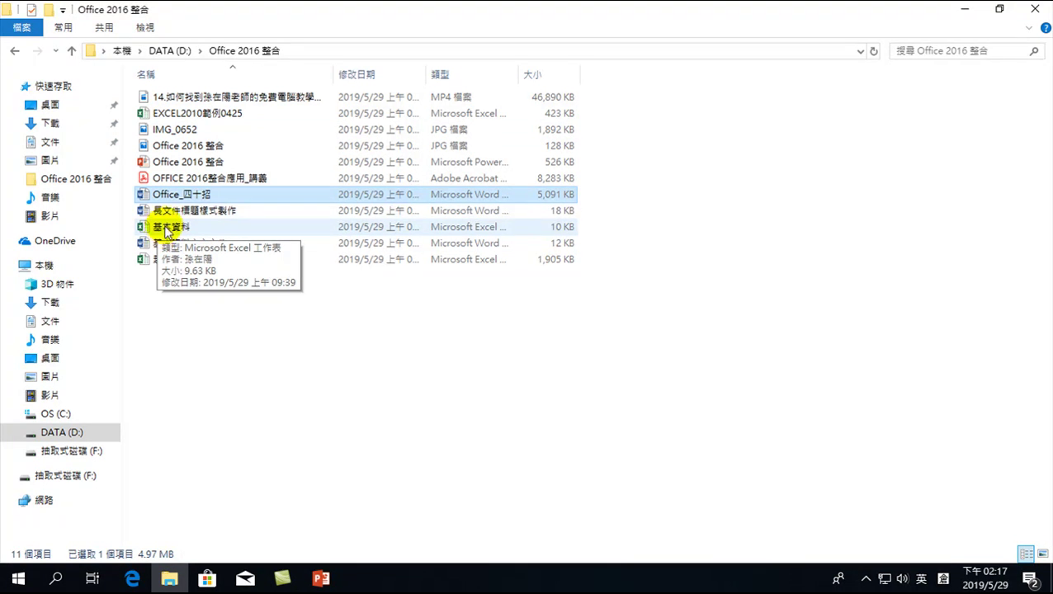
# Launch the 基本資料 workbook in Excel from File Explorer.
pyautogui.doubleClick(169, 230)
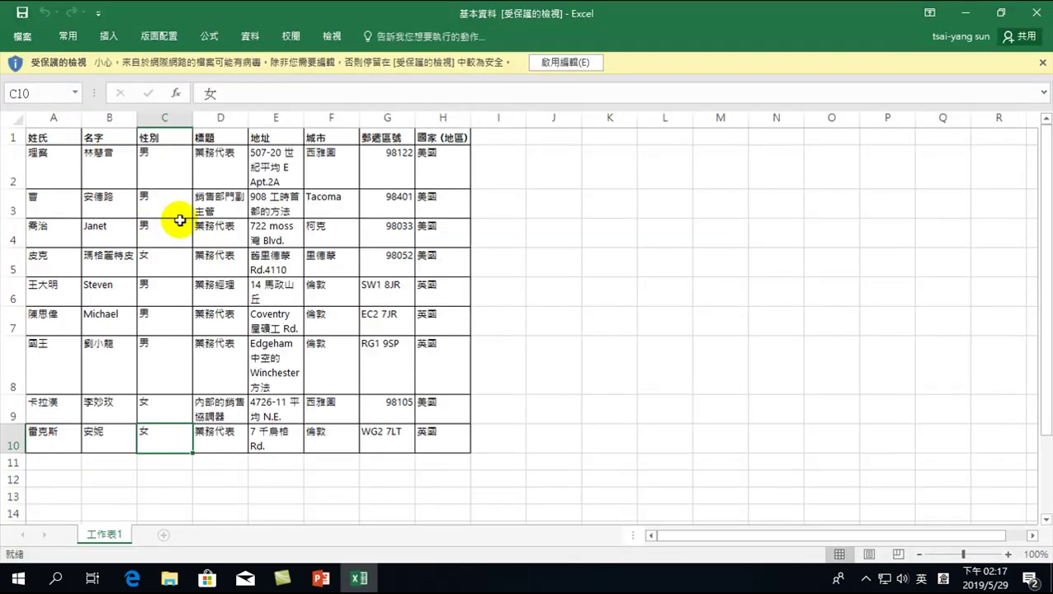
# Enable editing, review the names in A2:B2 and A2:A10, then close Excel.
pyautogui.click(565, 64)
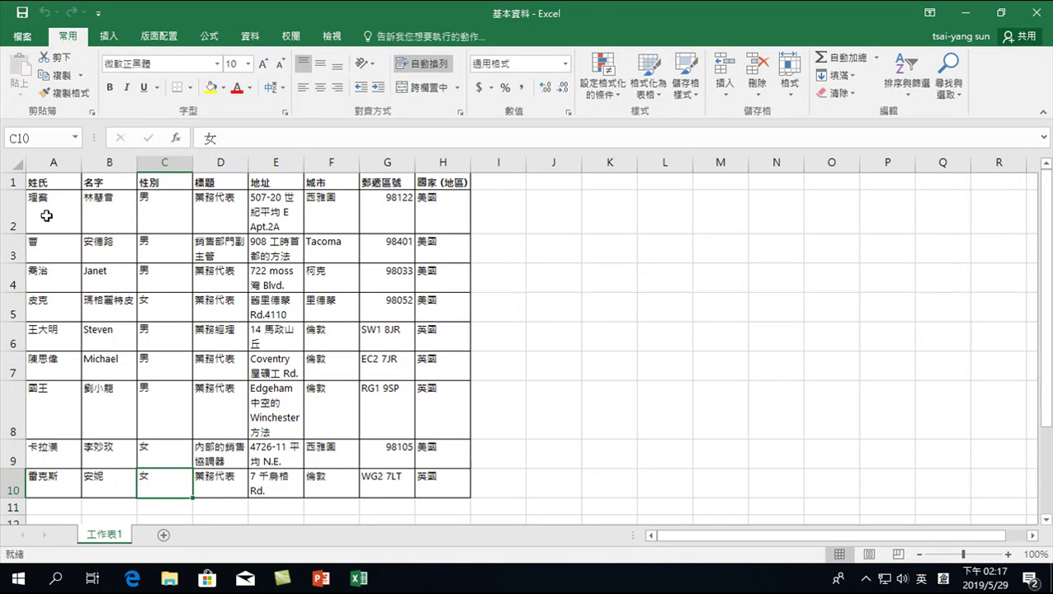
pyautogui.moveTo(47, 214); pyautogui.dragTo(89, 221)
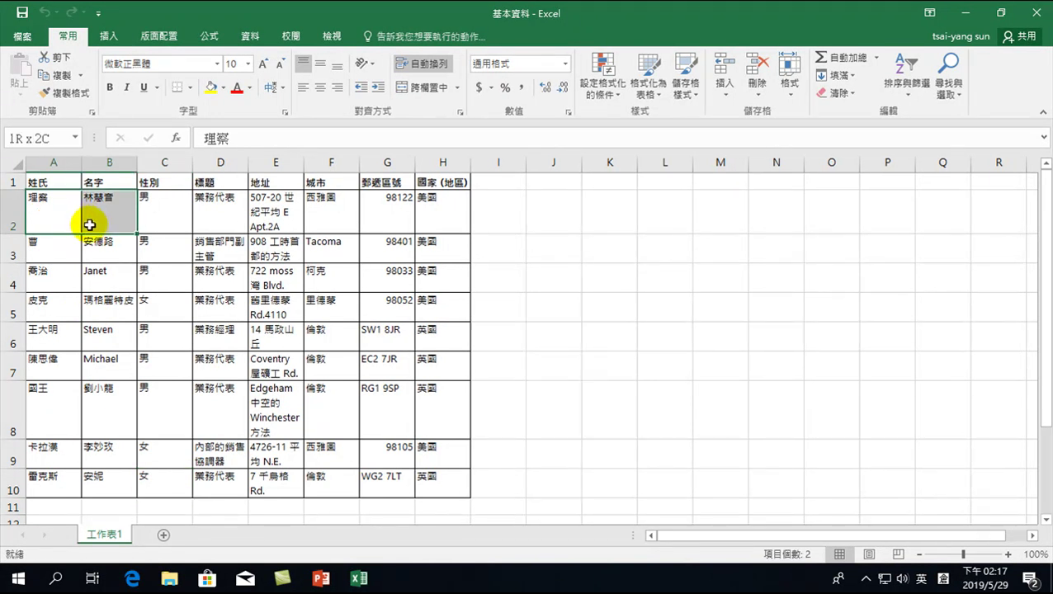
pyautogui.moveTo(52, 211); pyautogui.dragTo(61, 483)
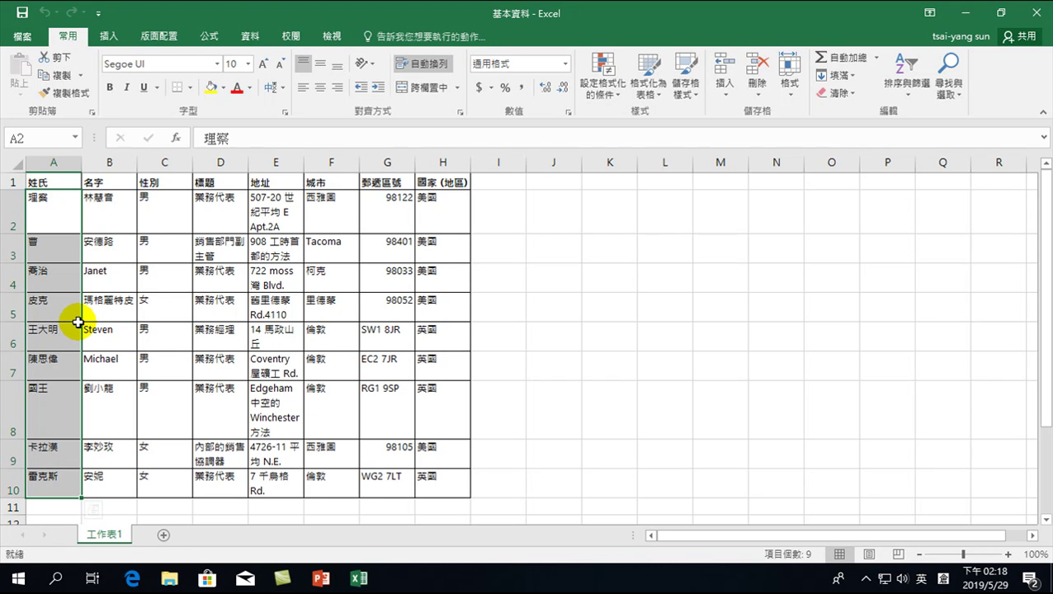
pyautogui.click(1035, 11)
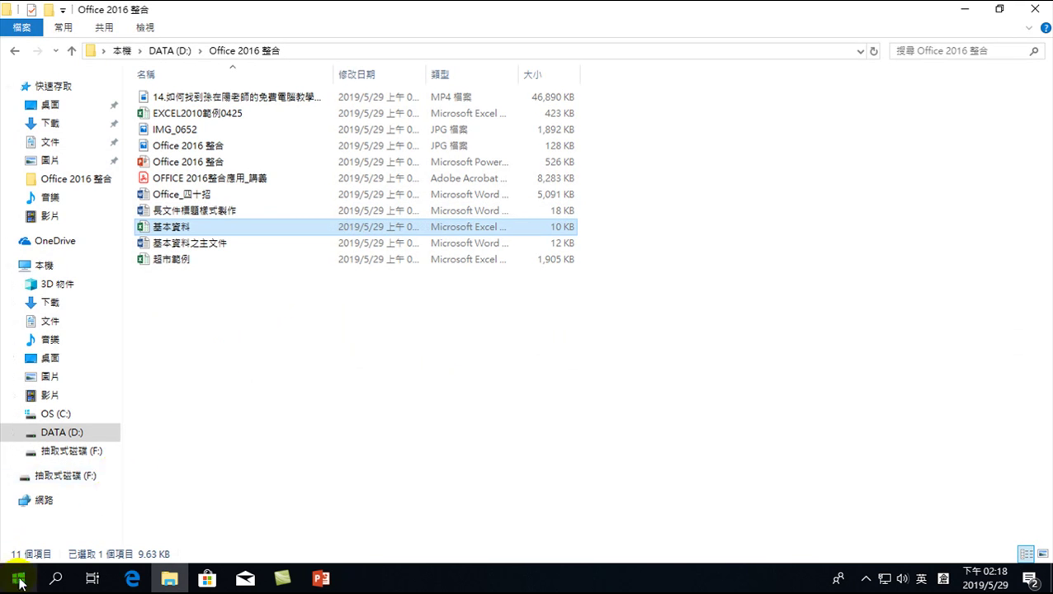
# Launch Word 2016 from the Windows search.
pyautogui.click(56, 580)
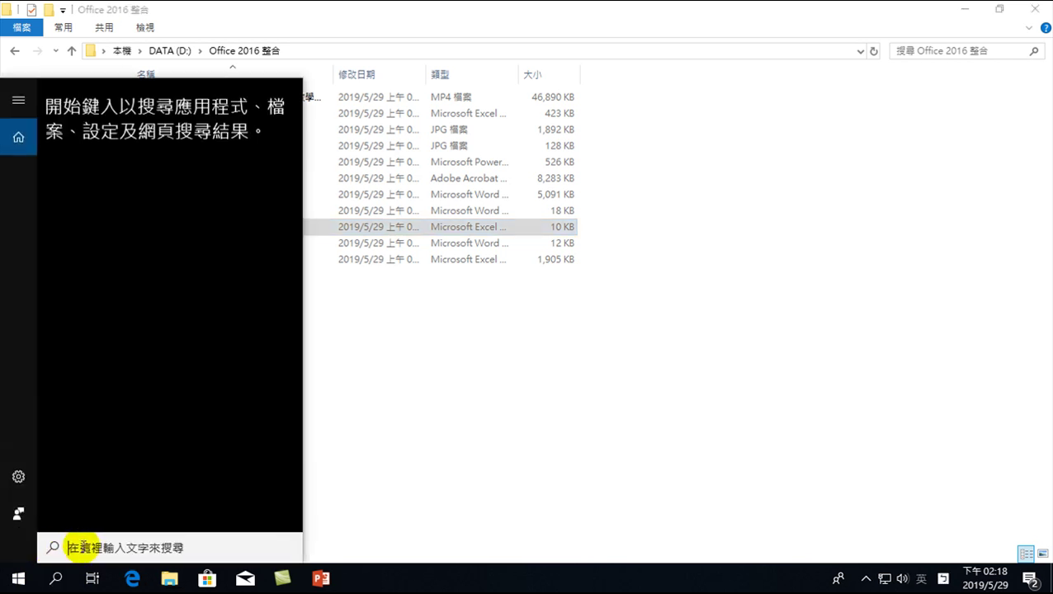
pyautogui.write('Wor')
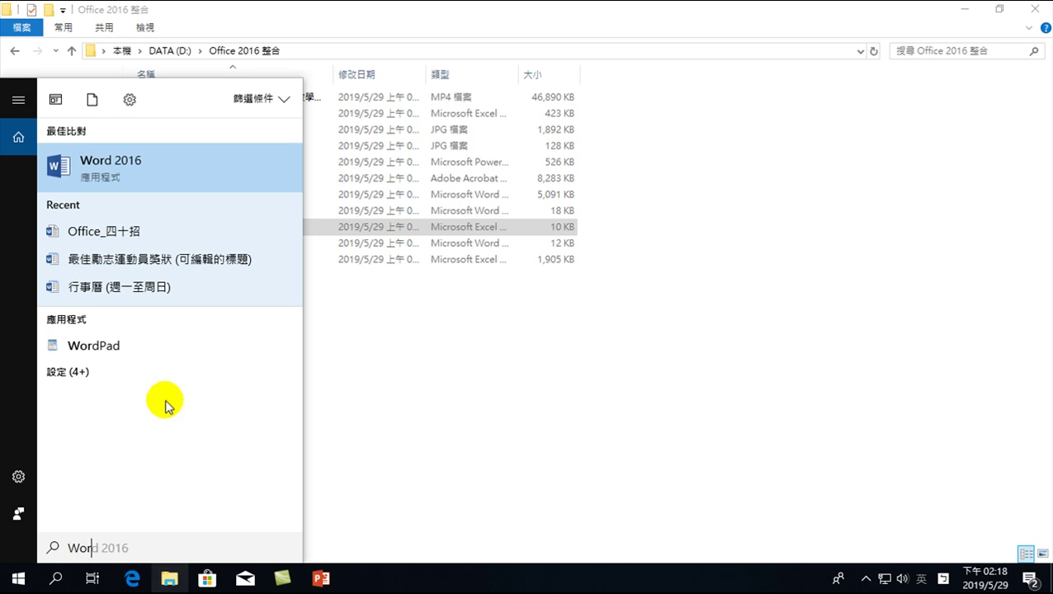
pyautogui.click(124, 161)
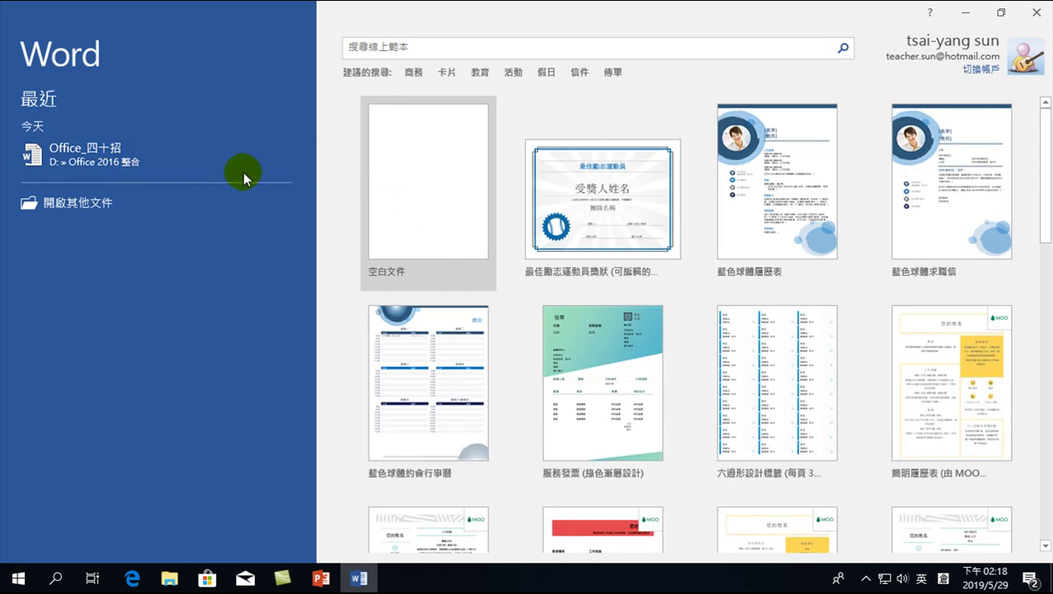
# Search online templates for 獎狀 and preview the 最有價值運動員獎狀 certificate template.
pyautogui.click(375, 47)
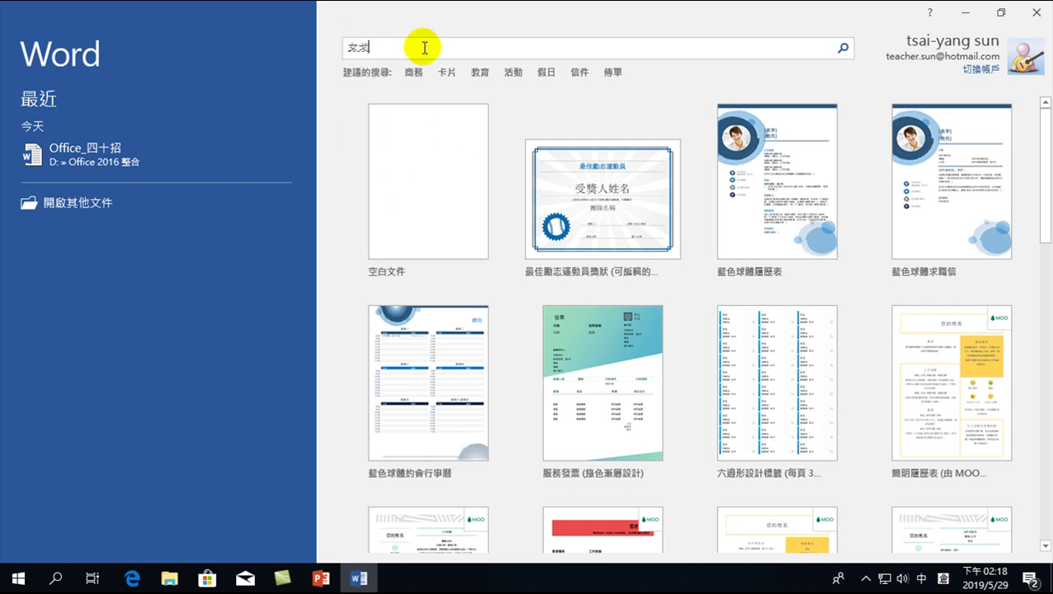
pyautogui.write('狀')
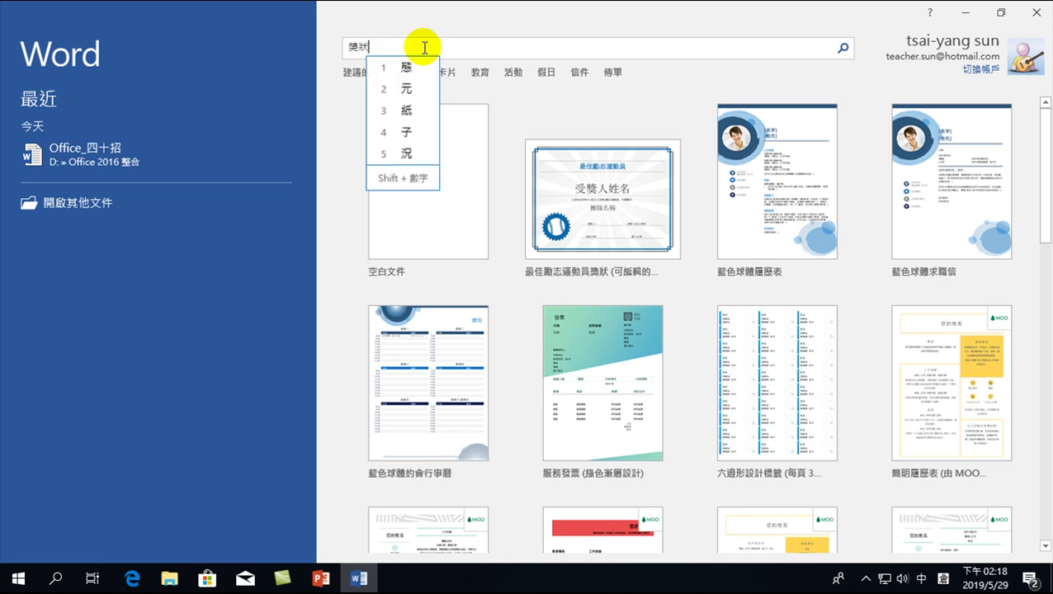
pyautogui.click(842, 48)
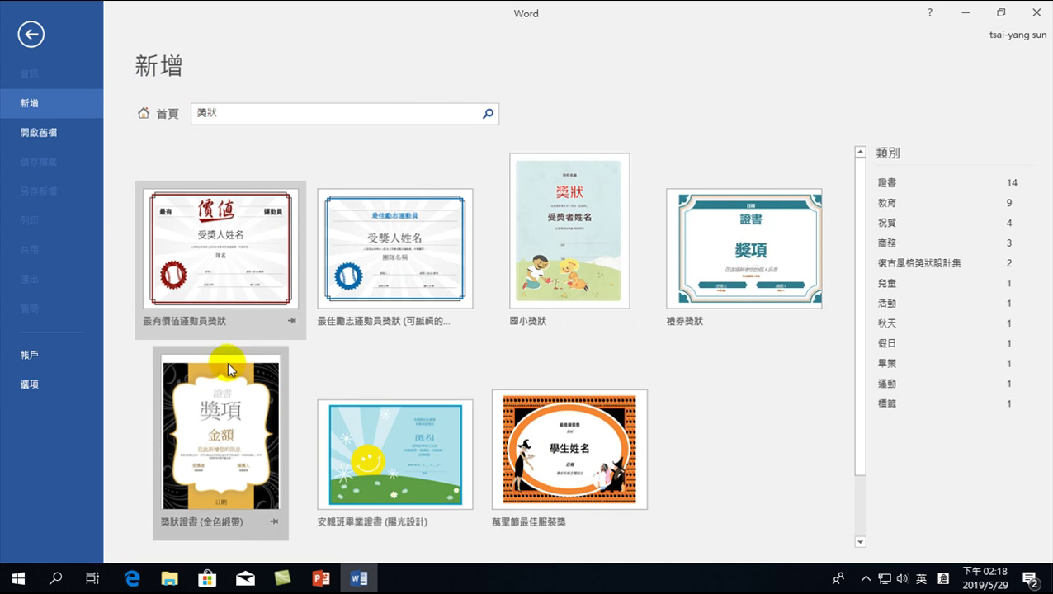
pyautogui.scroll(-1, 557, 445)
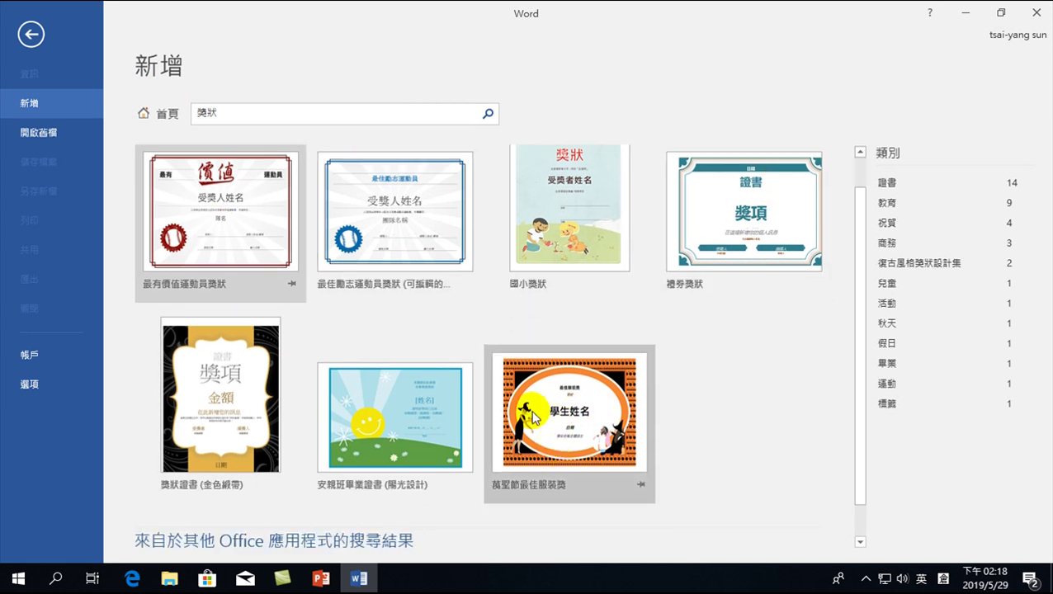
pyautogui.scroll(-1, 490, 378)
pyautogui.scroll(2, 430, 326)
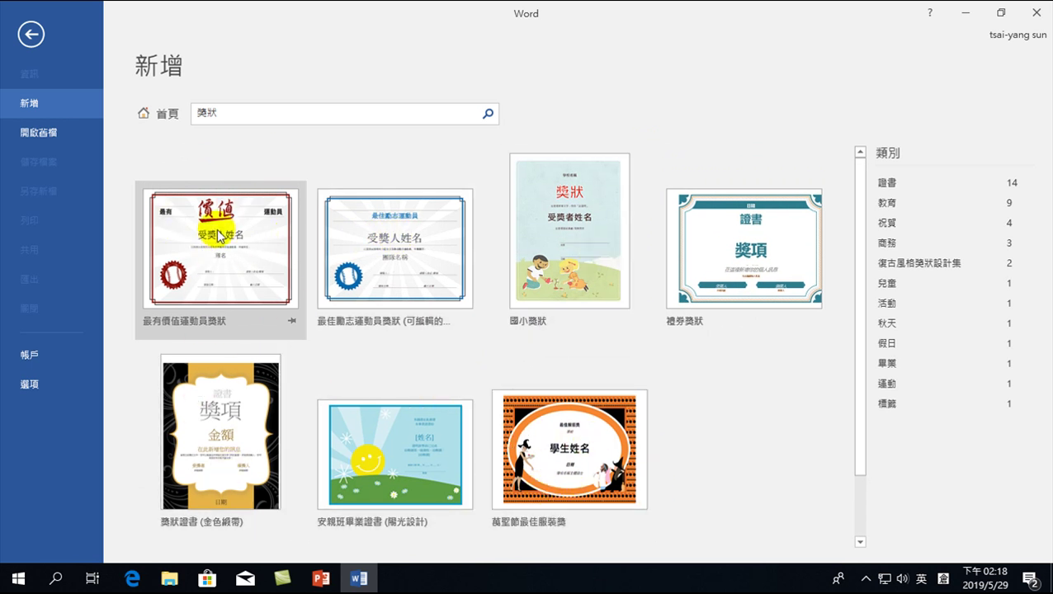
pyautogui.click(205, 237)
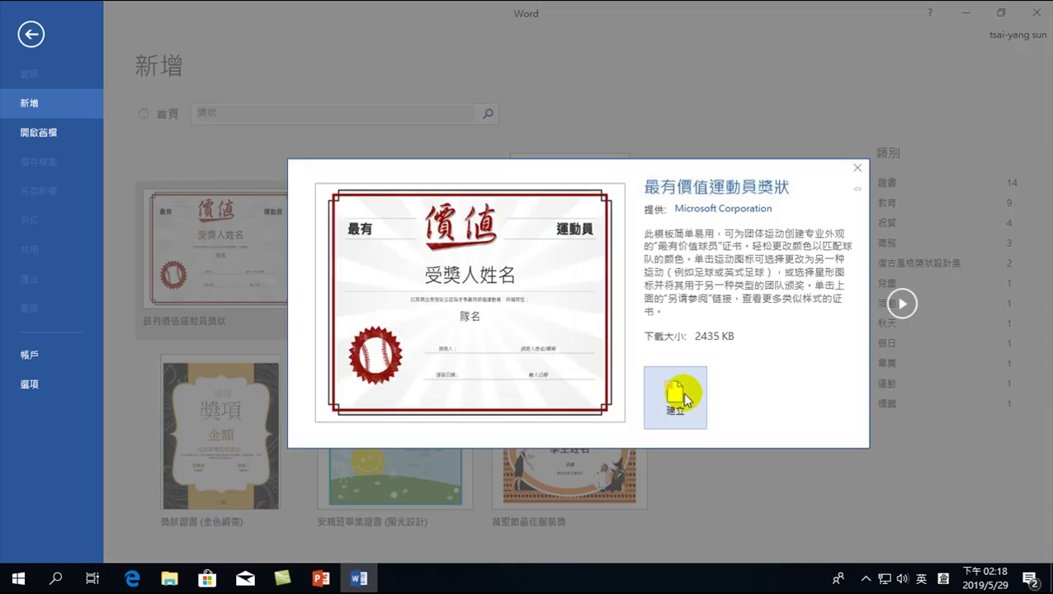
# Create 文件1 from the 最有價值運動員獎狀 template, zoom out to the whole page, and select 受獎人姓名.
pyautogui.click(677, 396)
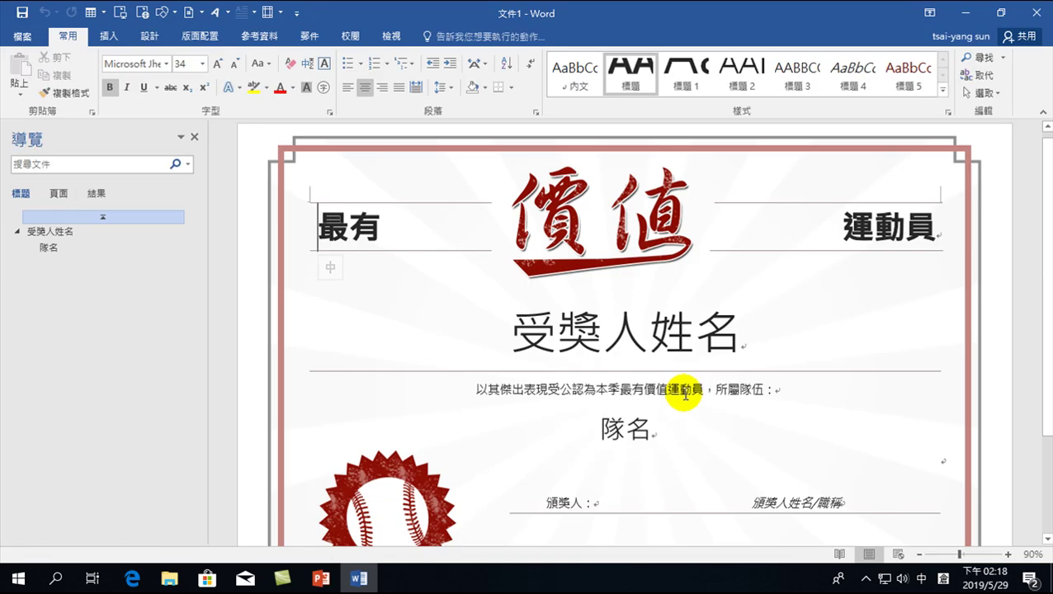
pyautogui.click(920, 555)
pyautogui.click(920, 554)
pyautogui.click(919, 554)
pyautogui.click(919, 555)
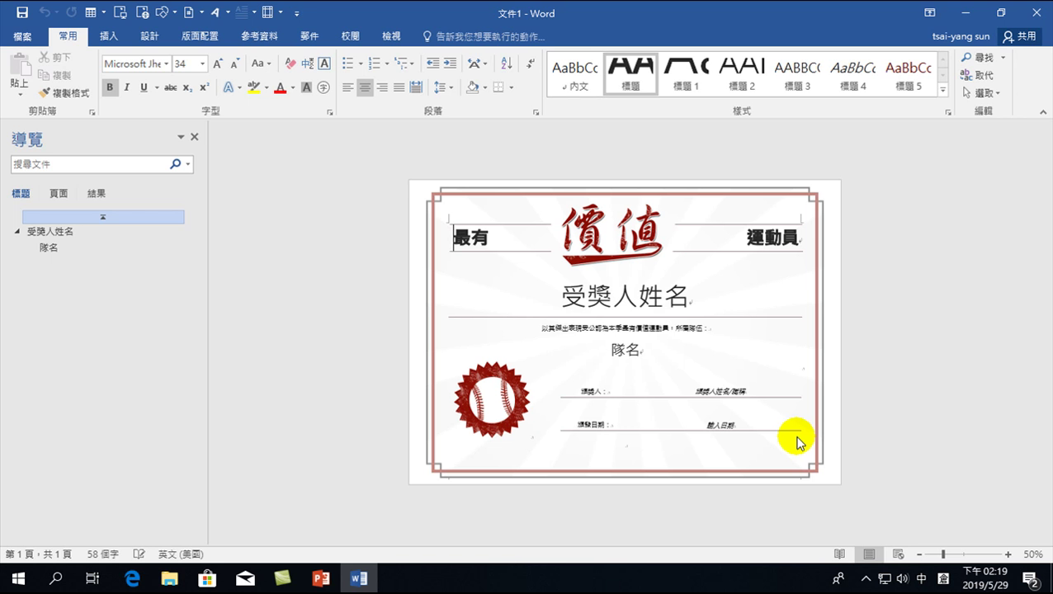
pyautogui.doubleClick(615, 297)
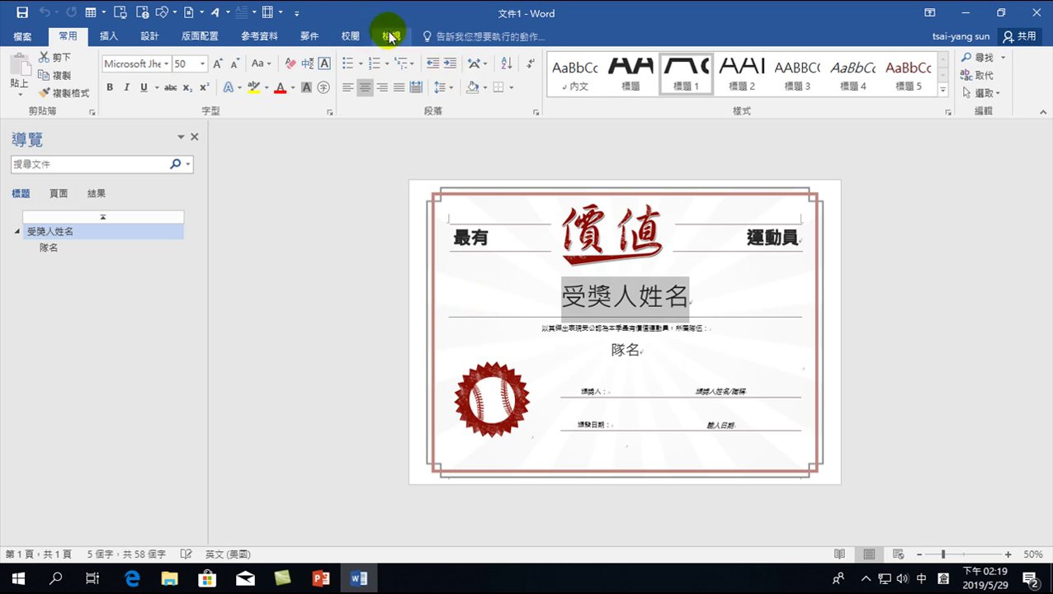
# Set the mail merge document type to Letters.
pyautogui.click(302, 38)
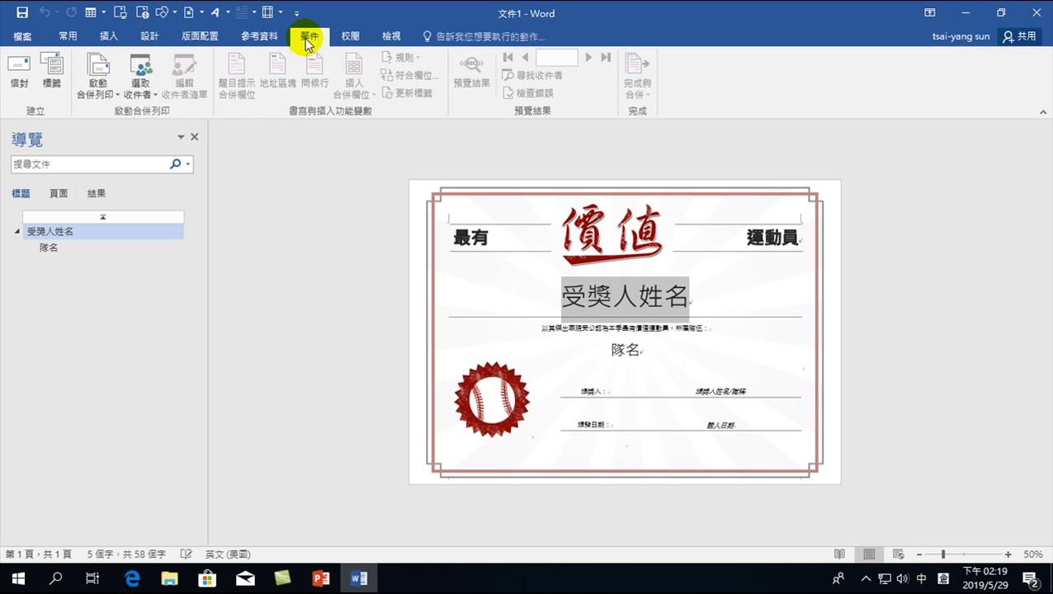
pyautogui.click(97, 86)
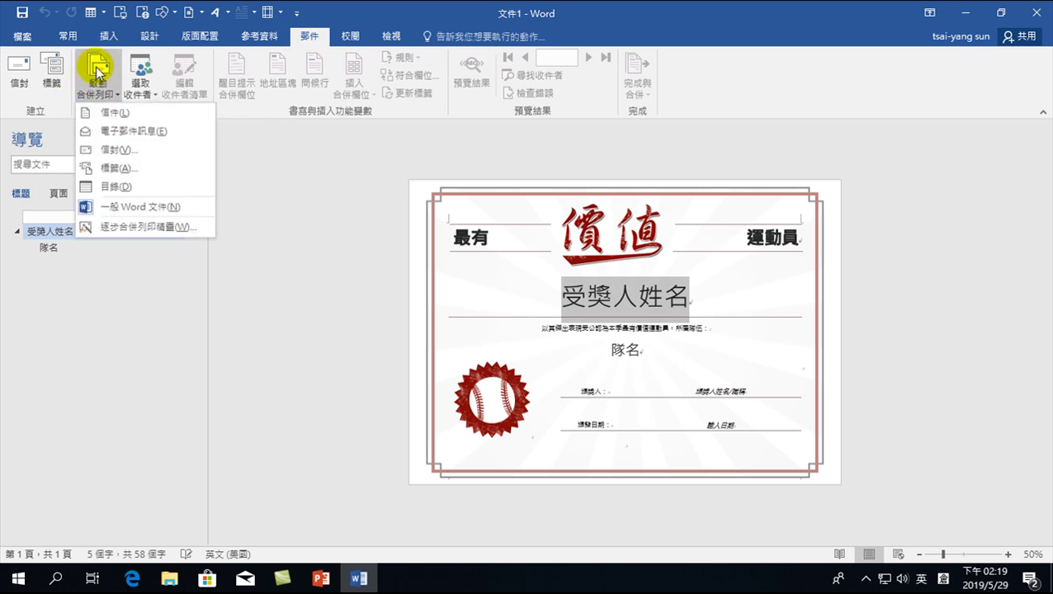
pyautogui.click(113, 114)
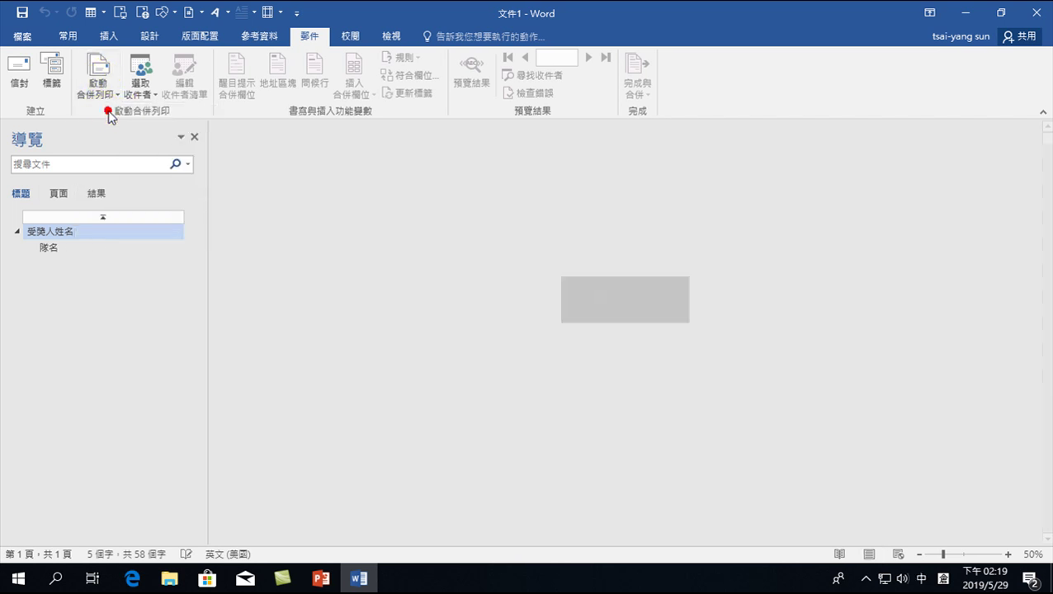
pyautogui.click(95, 70)
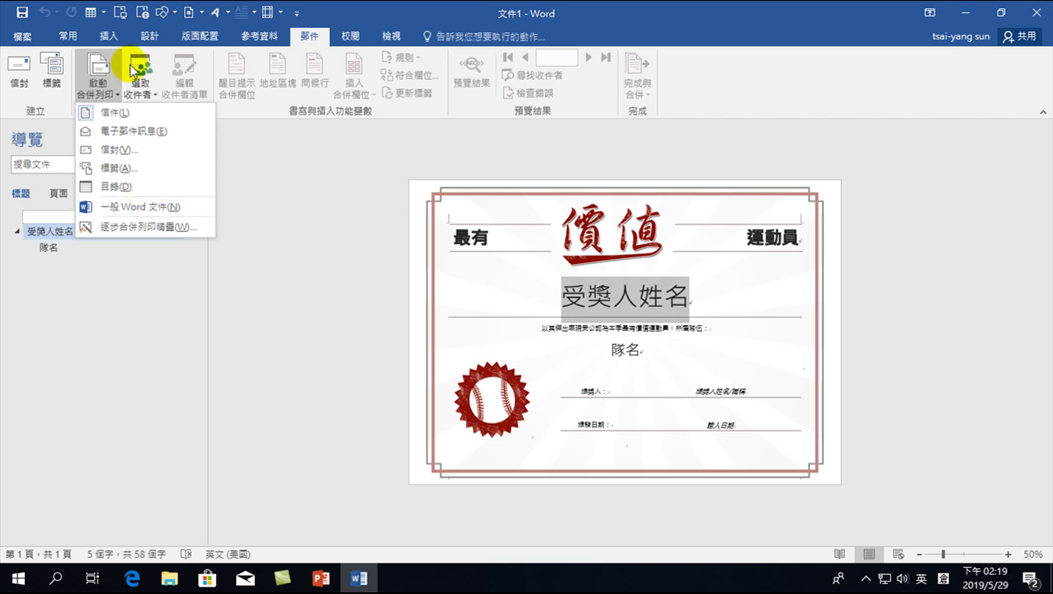
pyautogui.click(299, 338)
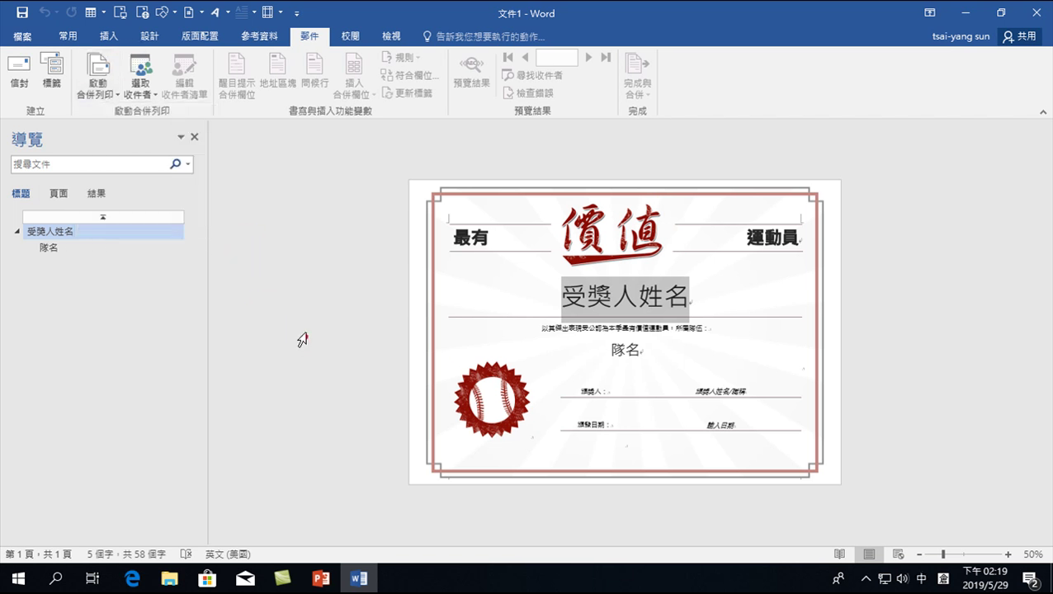
# Use the 工作表1$ sheet of D:\Office 2016 整合\基本資料 as the recipient list.
pyautogui.click(143, 87)
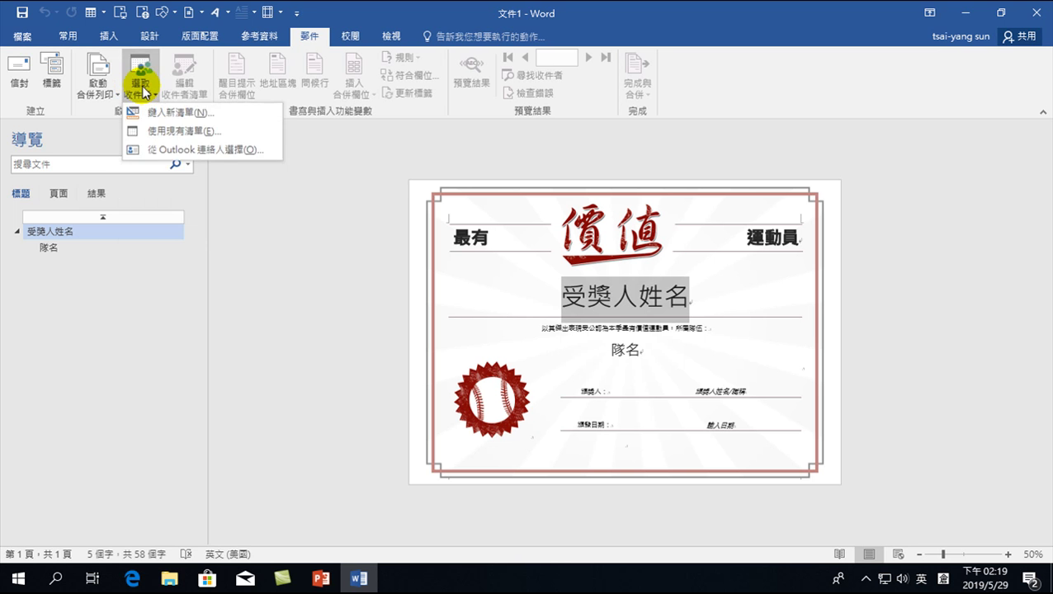
pyautogui.click(183, 132)
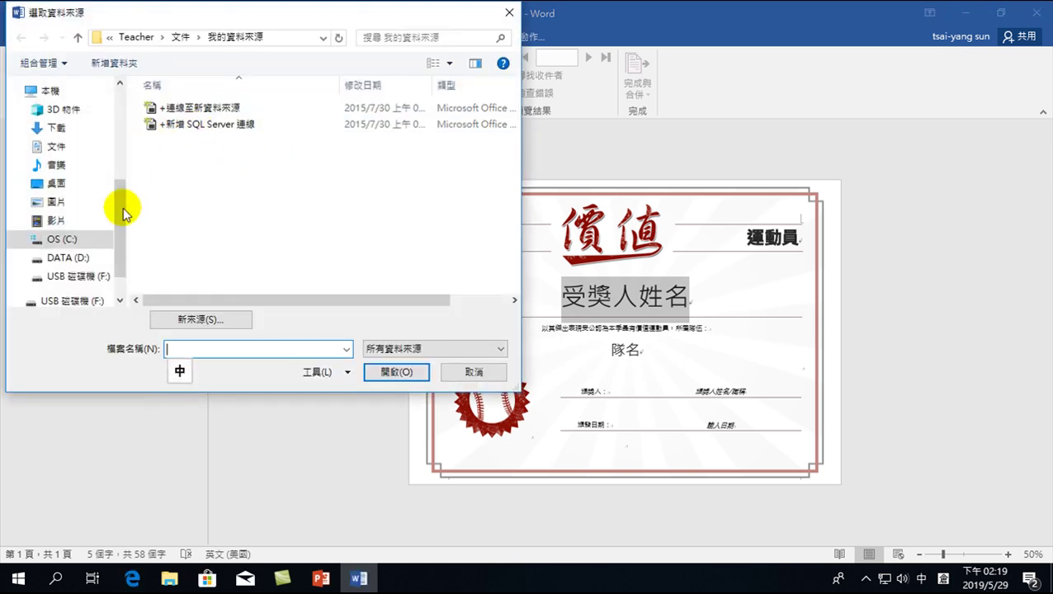
pyautogui.scroll(-1, 122, 211)
pyautogui.click(87, 216)
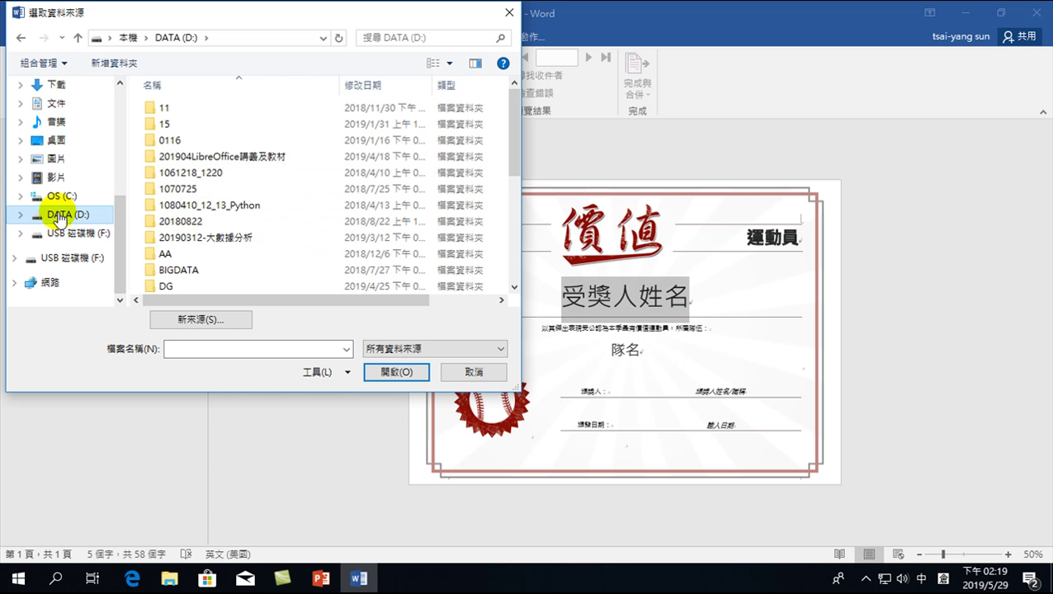
pyautogui.click(191, 172)
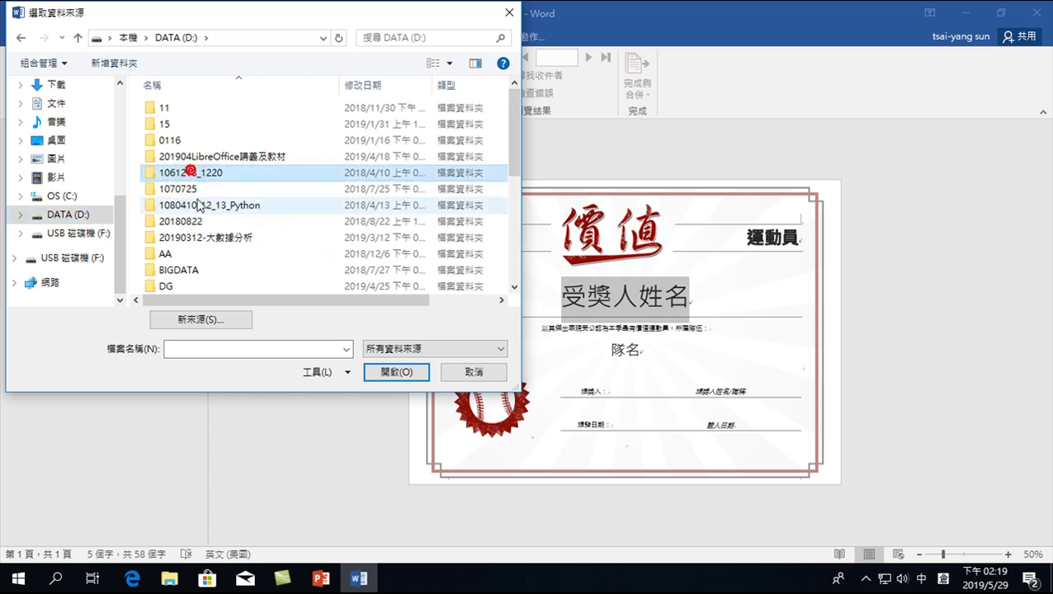
pyautogui.scroll(-3, 198, 206)
pyautogui.doubleClick(190, 221)
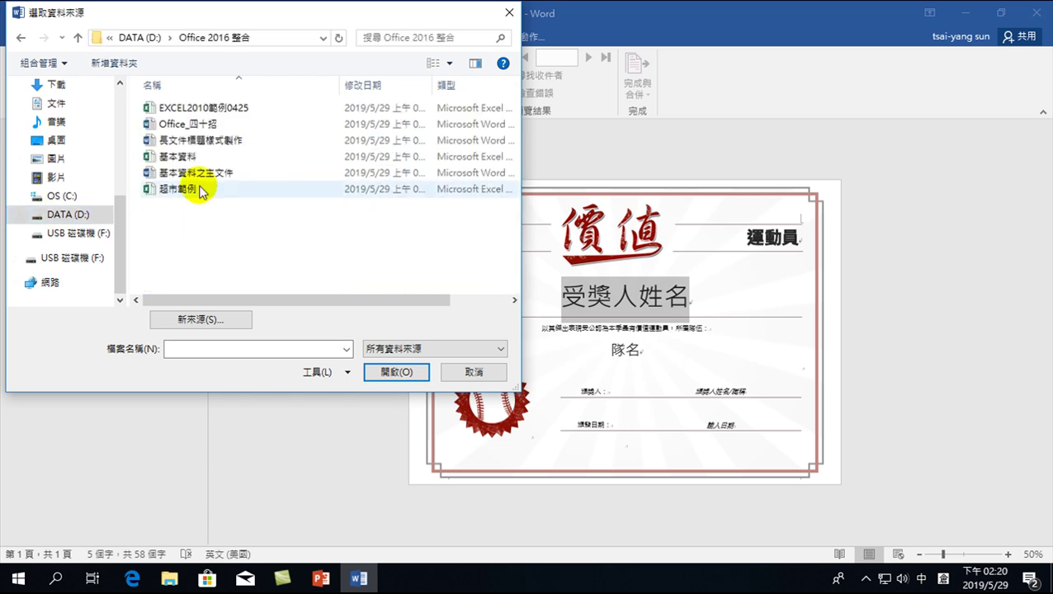
pyautogui.click(180, 157)
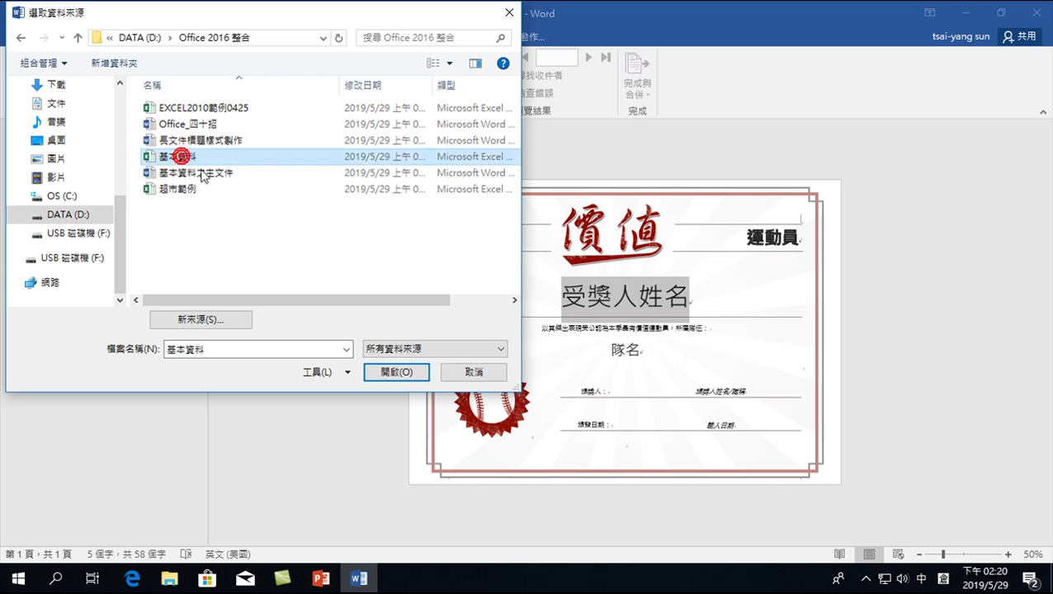
pyautogui.click(391, 373)
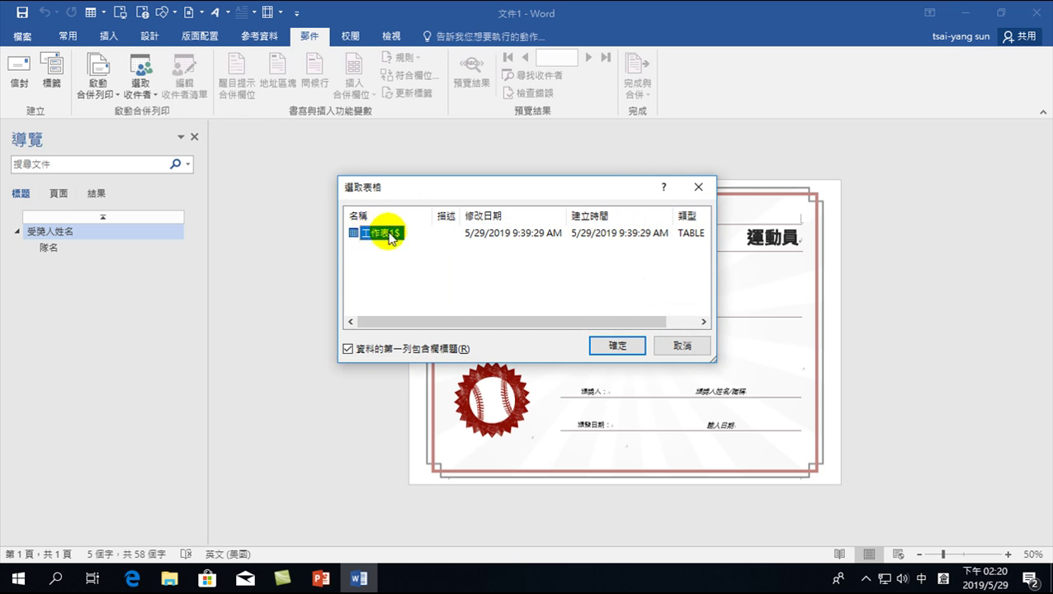
pyautogui.click(618, 345)
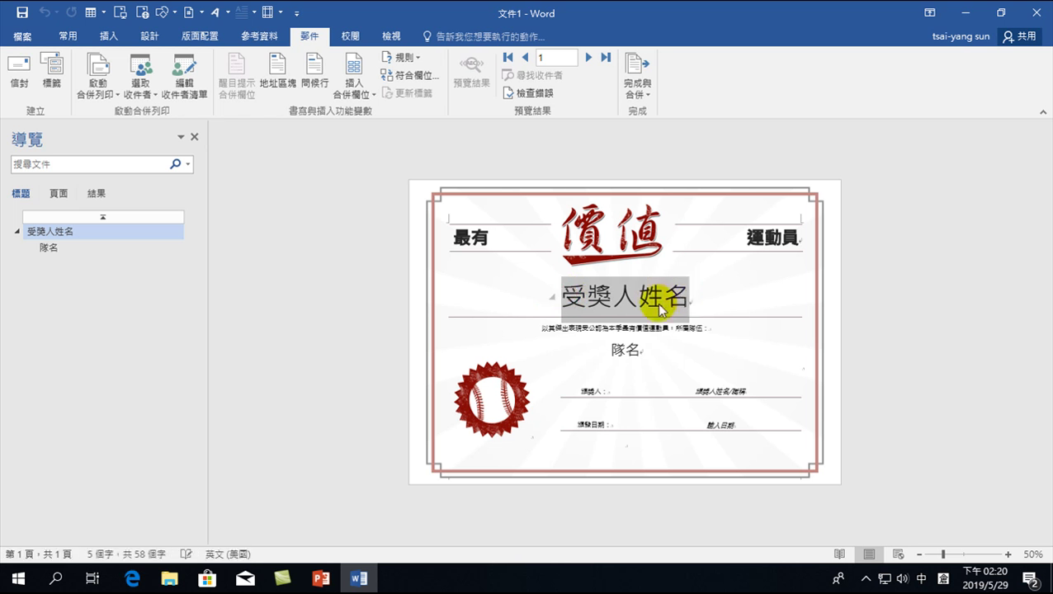
# Select placeholders on the certificate, ending on the 受獎人姓名 recipient name.
pyautogui.click(711, 390)
pyautogui.click(717, 425)
pyautogui.click(628, 352)
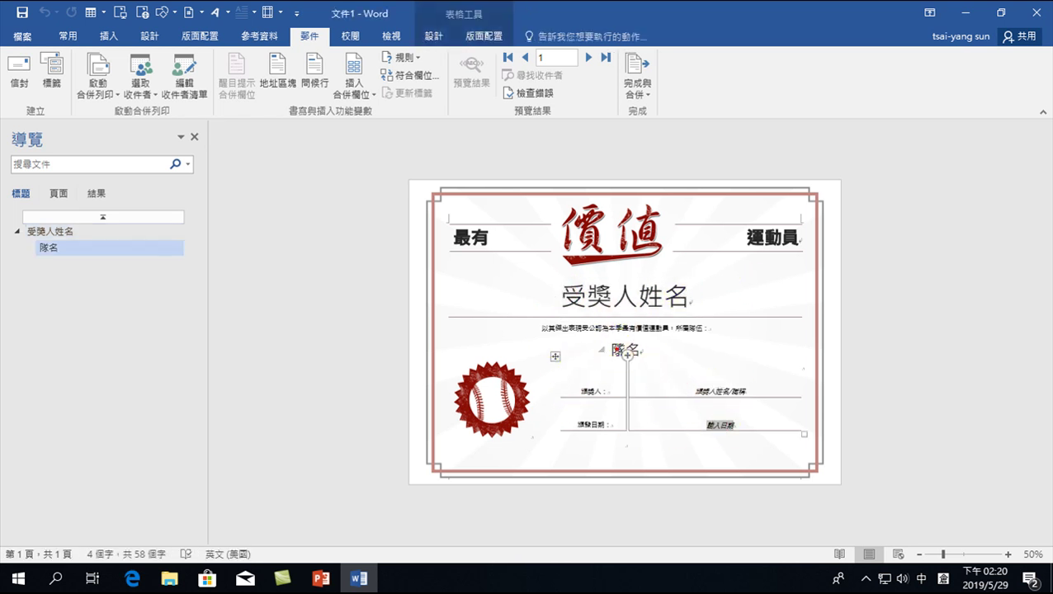
pyautogui.click(600, 301)
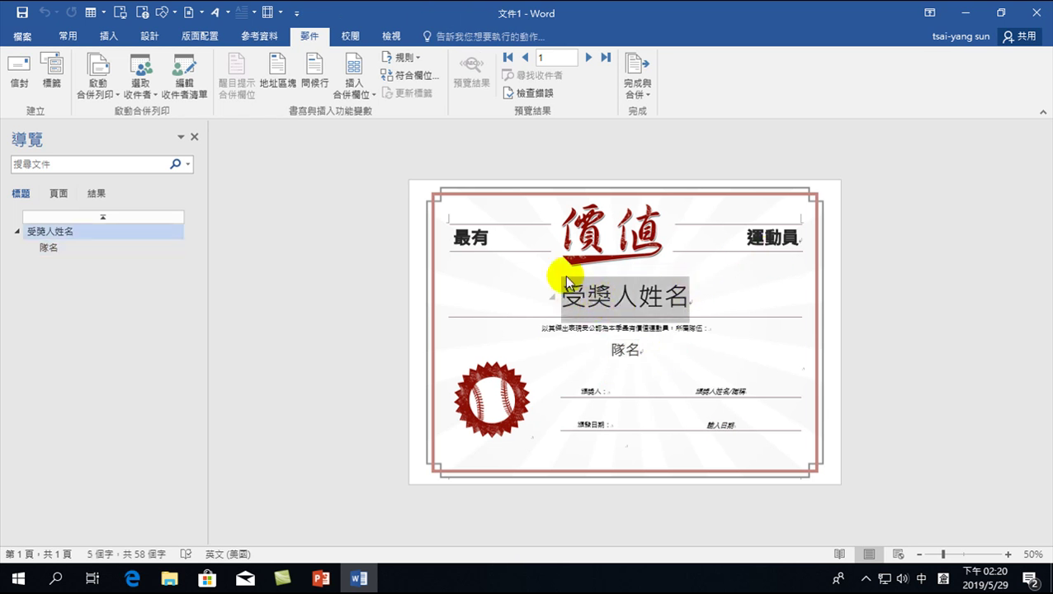
# Replace 受獎人姓名 with the «姓氏»«名字» merge fields, then select the presenter placeholder.
pyautogui.click(356, 94)
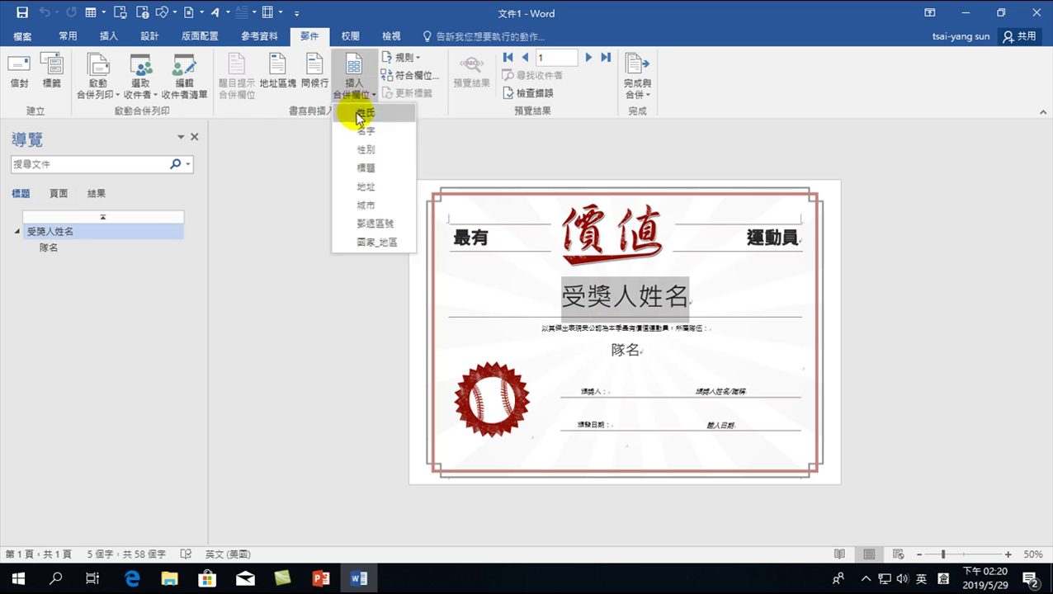
pyautogui.click(362, 113)
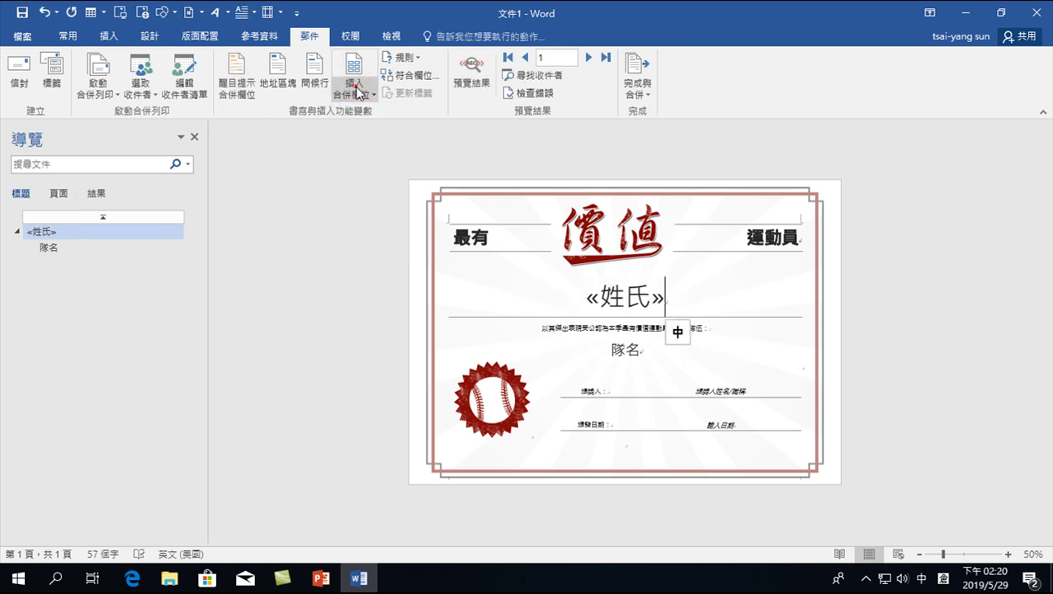
pyautogui.click(357, 93)
pyautogui.click(365, 131)
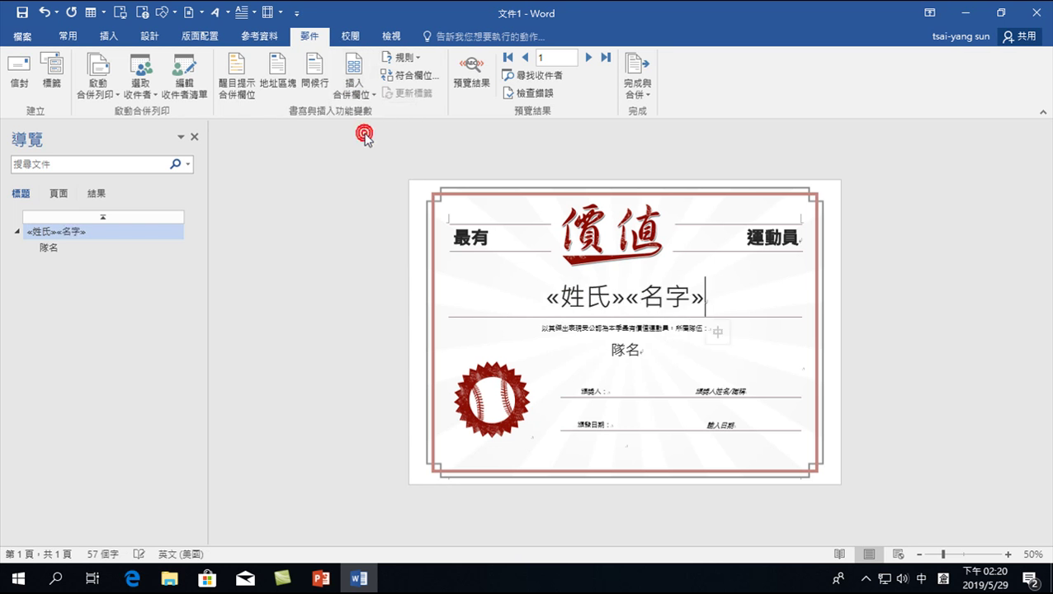
pyautogui.doubleClick(720, 395)
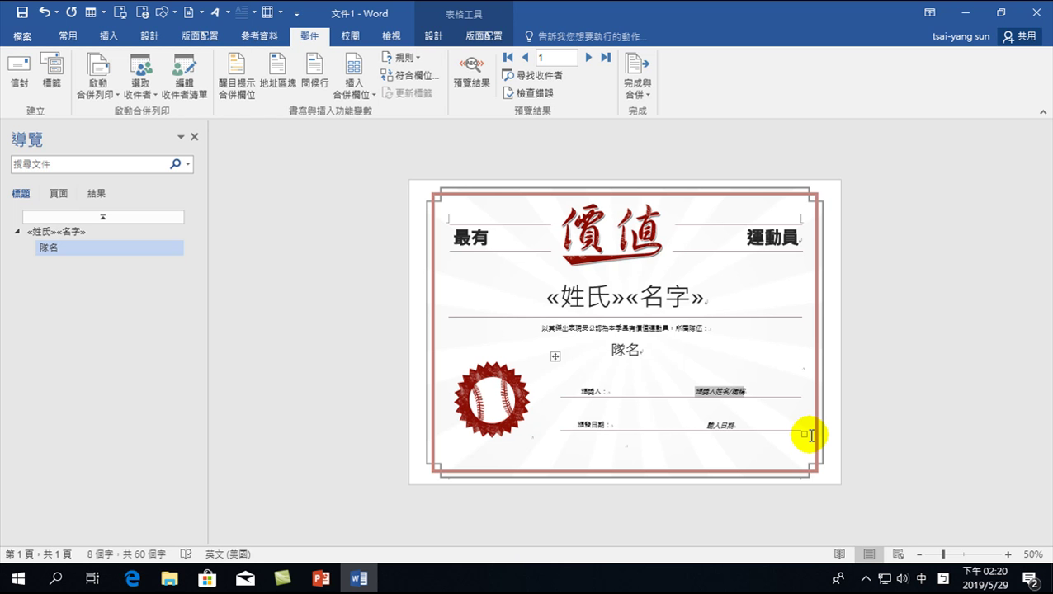
# Enter the presenter's name on the signature line.
pyautogui.write('王大明')
pyautogui.press('Down')
pyautogui.press('Return')
# Change the award date from 2019/5/29 to May 29, 2019 and select it.
pyautogui.click(718, 425)
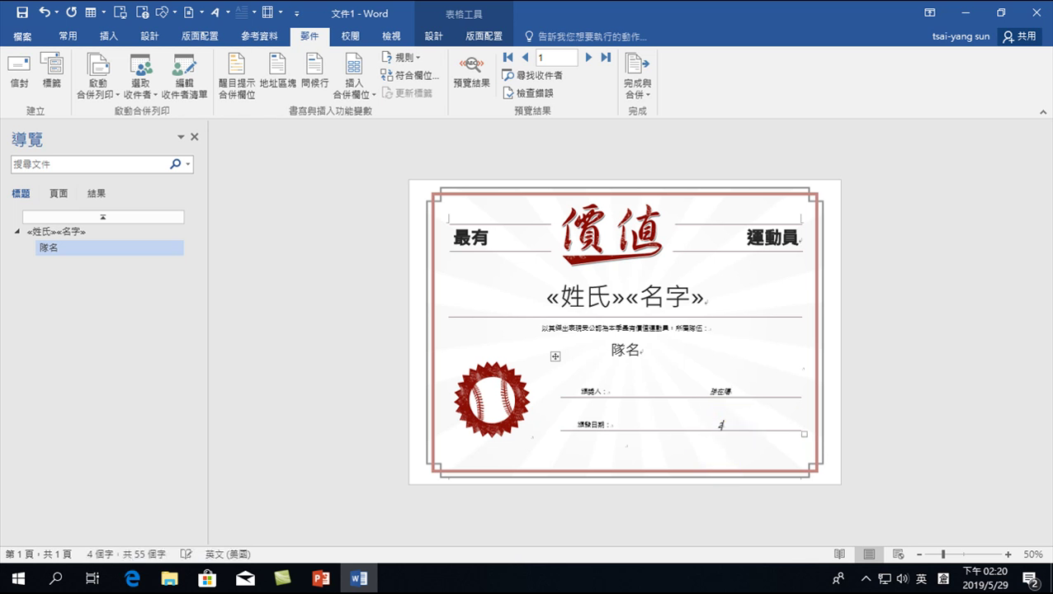
pyautogui.write('2019/5/29')
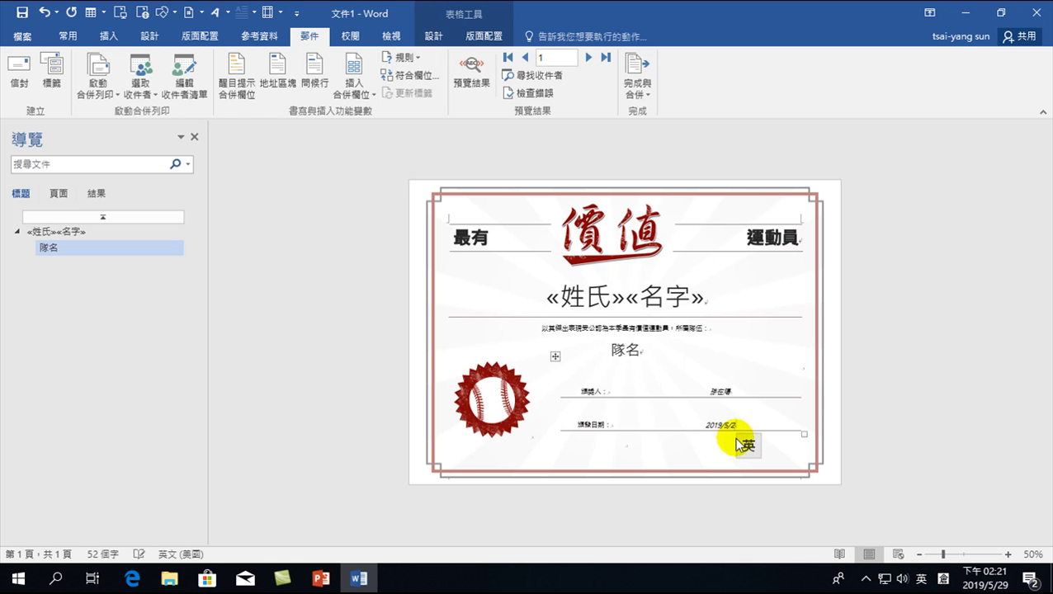
pyautogui.press('BackSpace')
pyautogui.press('BackSpace')
pyautogui.press('BackSpace')
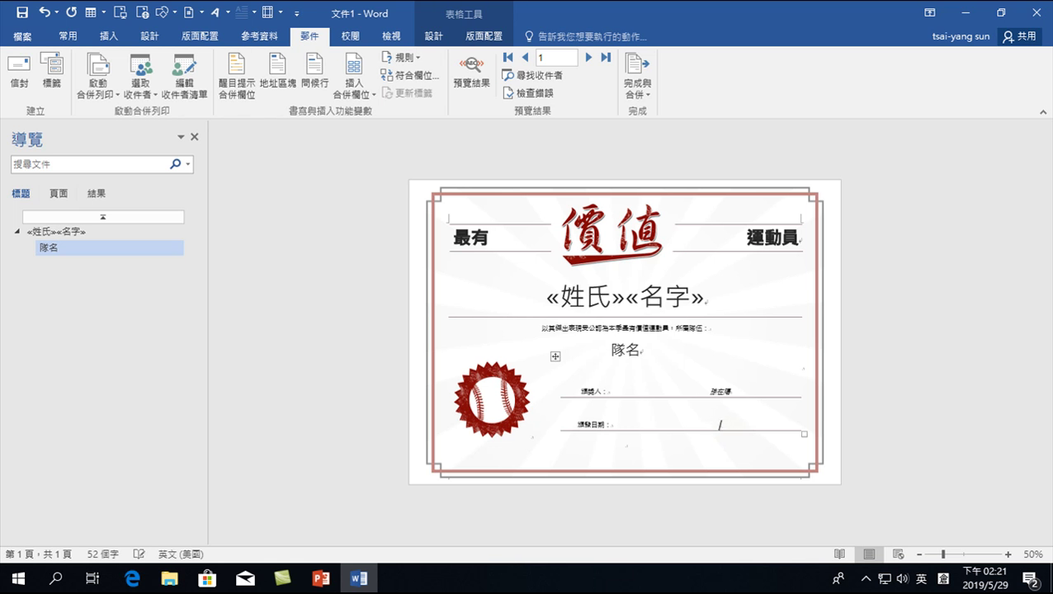
pyautogui.click(737, 443)
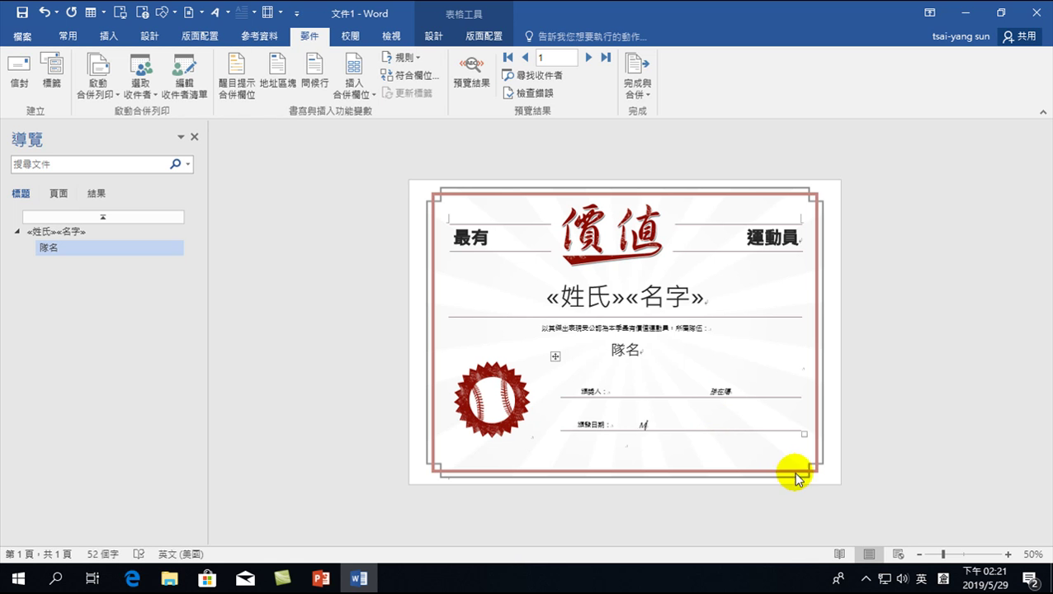
pyautogui.write('M')
pyautogui.write('a')
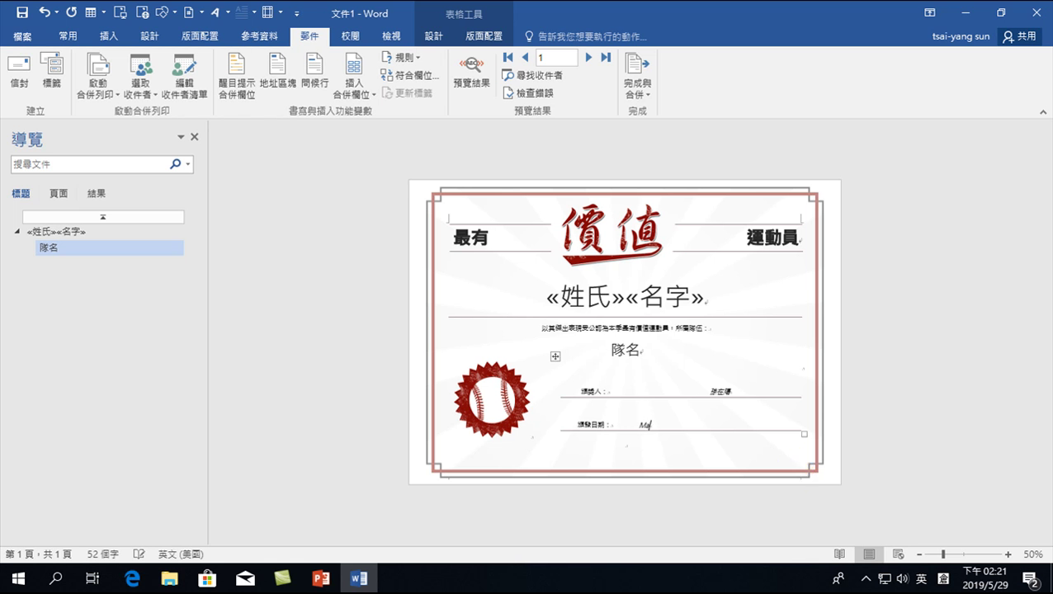
pyautogui.write('y 29')
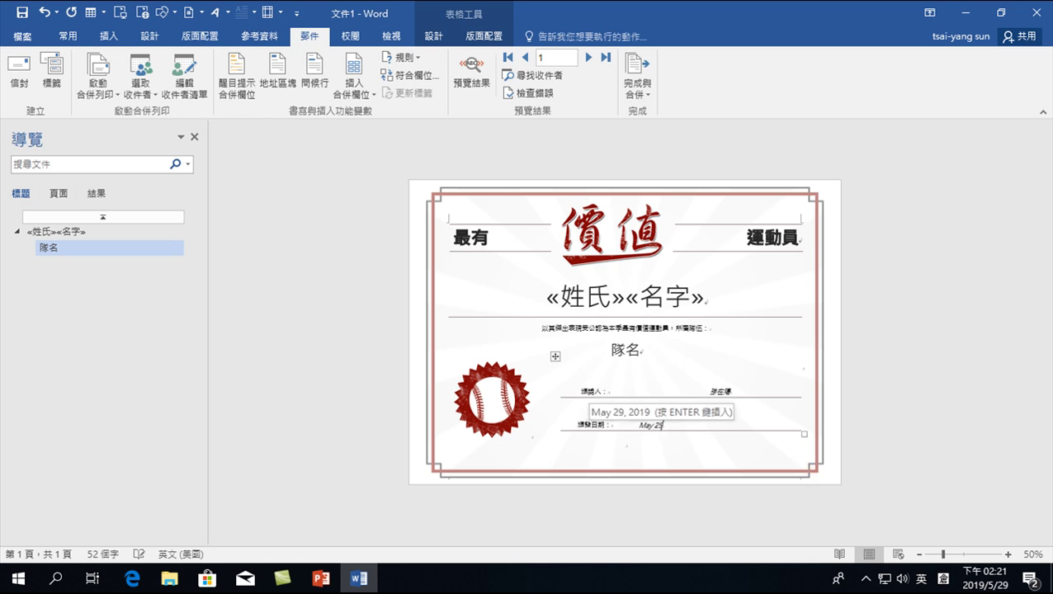
pyautogui.write(',')
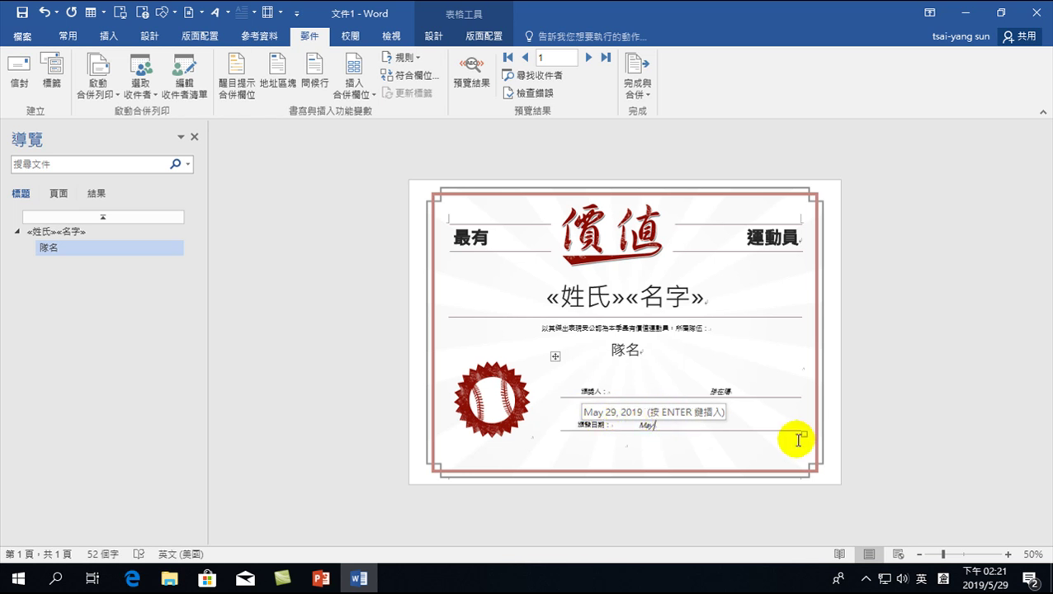
pyautogui.press('Return')
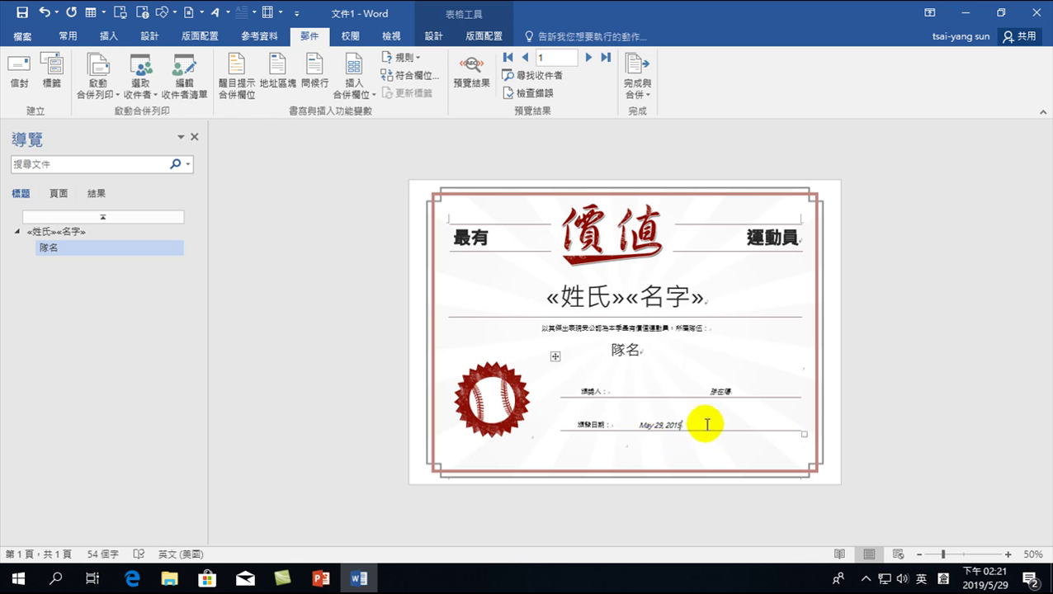
pyautogui.click(693, 479)
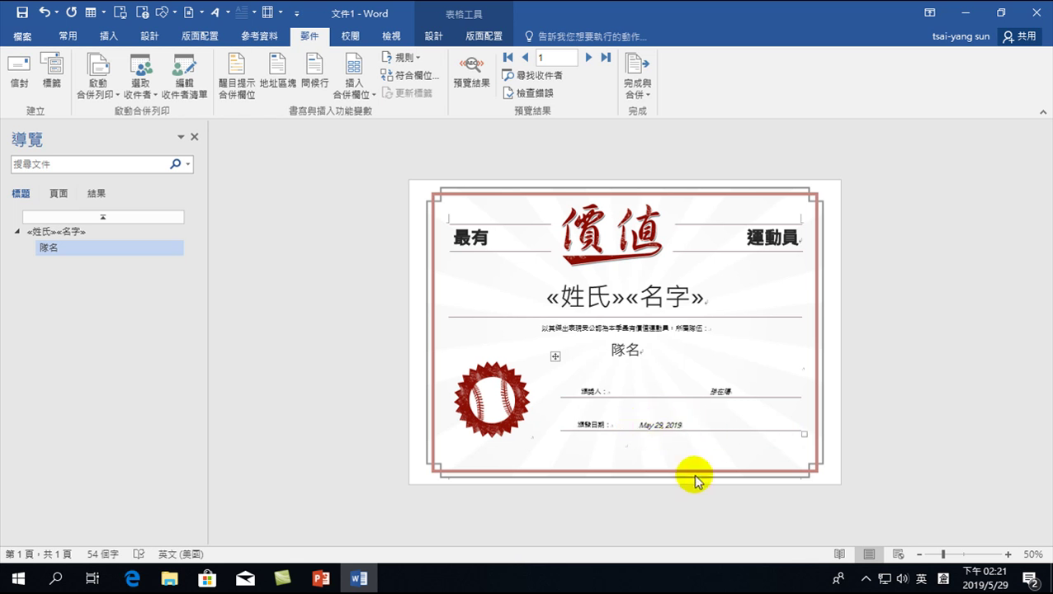
pyautogui.moveTo(695, 480); pyautogui.dragTo(698, 423)
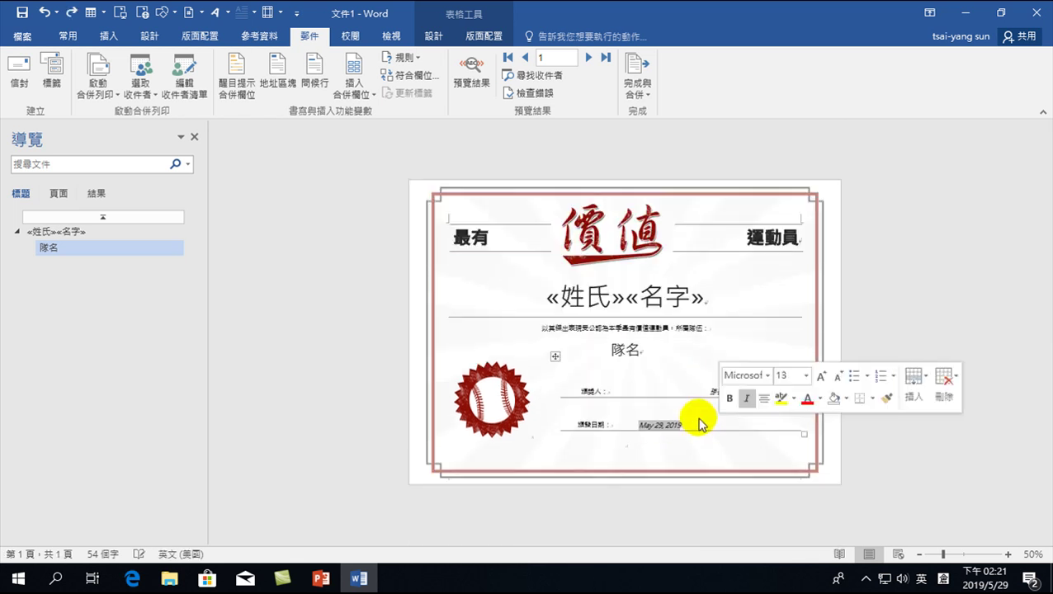
# Grow the font of the date and the signer's name three steps each.
pyautogui.click(69, 36)
pyautogui.click(217, 64)
pyautogui.click(217, 65)
pyautogui.click(217, 64)
pyautogui.click(217, 65)
pyautogui.click(217, 64)
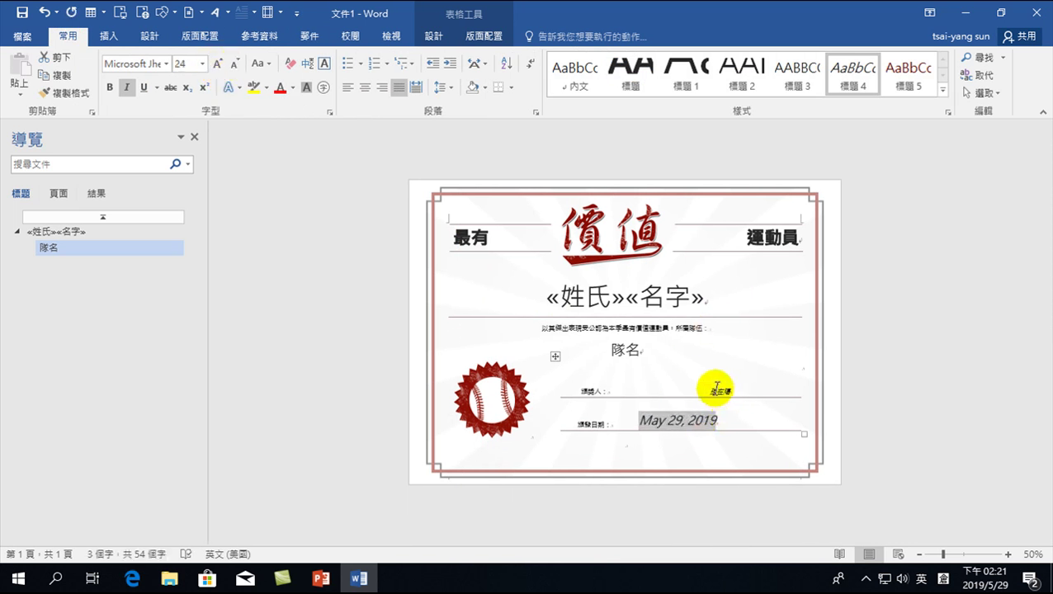
pyautogui.click(715, 390)
pyautogui.click(216, 64)
pyautogui.click(216, 64)
pyautogui.click(217, 64)
pyautogui.click(217, 65)
pyautogui.click(217, 65)
pyautogui.click(217, 64)
# Center the May 29, 2019 date on its line and return to Mailings.
pyautogui.click(676, 425)
pyautogui.moveTo(648, 421); pyautogui.dragTo(794, 425)
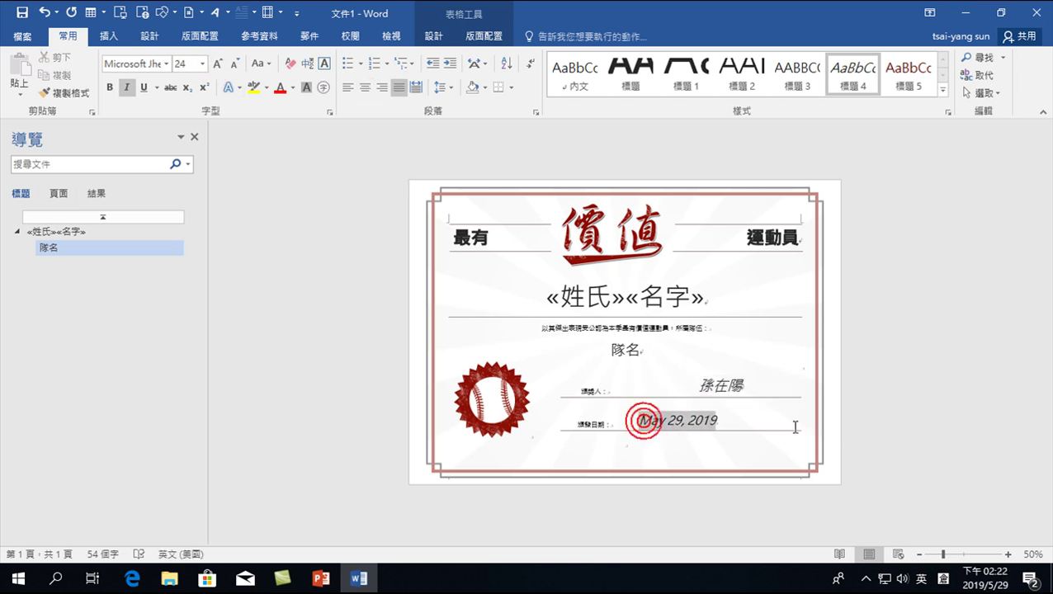
pyautogui.click(369, 89)
pyautogui.moveTo(625, 351)
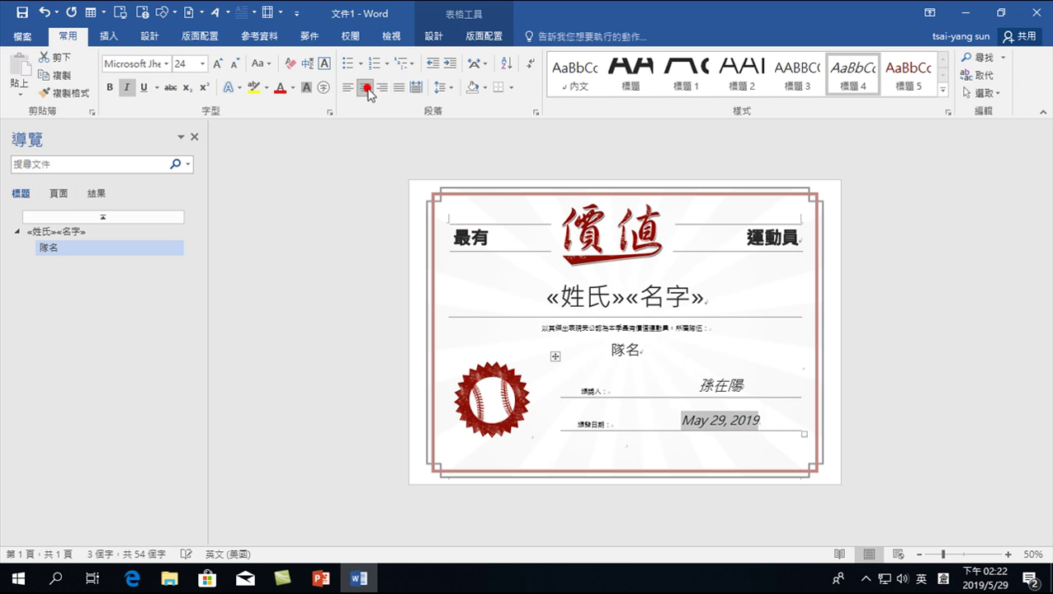
pyautogui.click(896, 358)
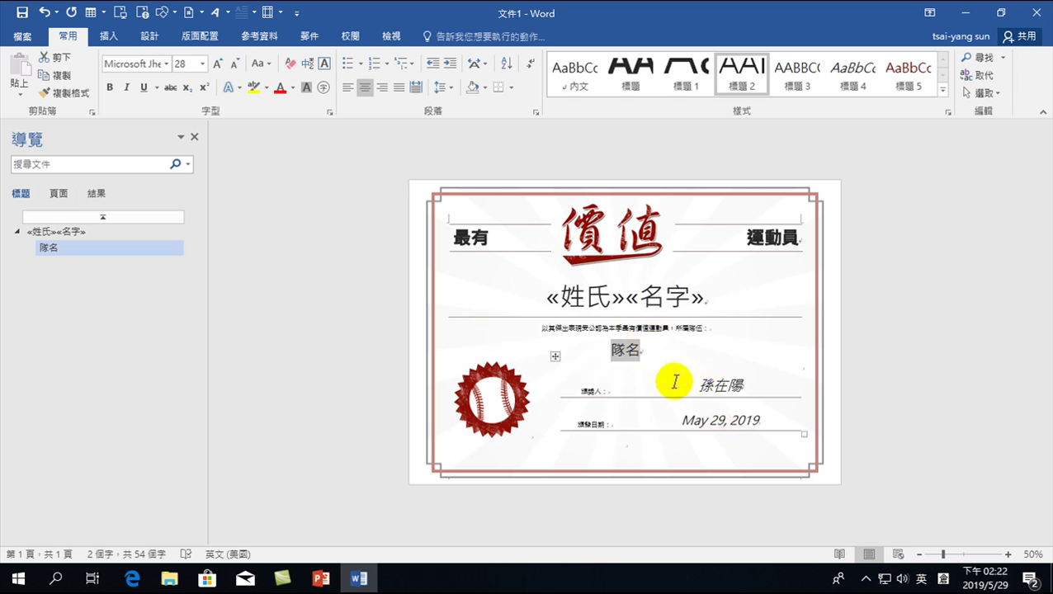
pyautogui.click(307, 38)
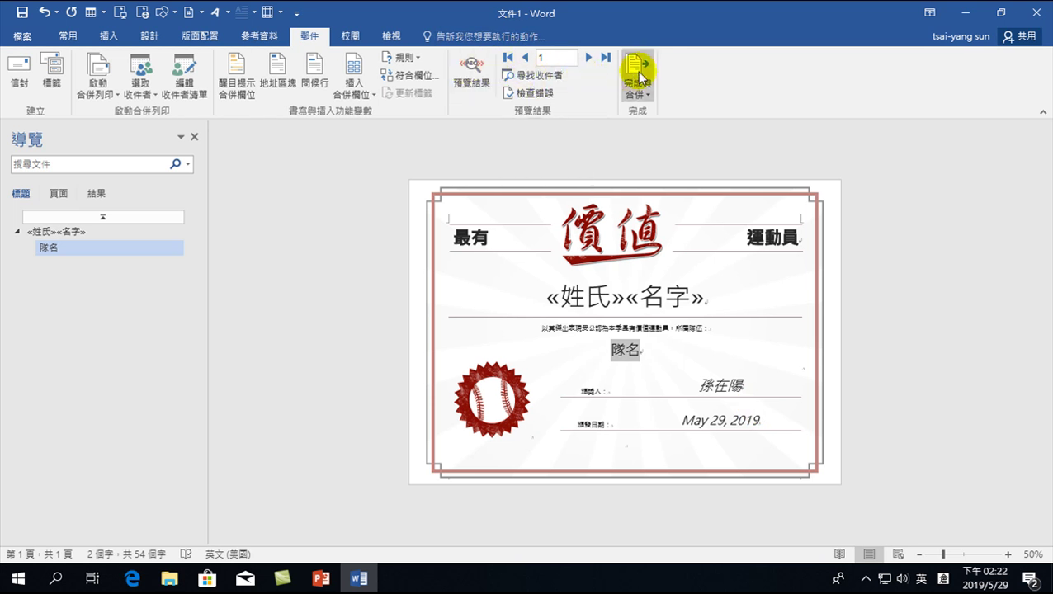
# Merge all recipient records into a new document with Edit Individual Documents.
pyautogui.click(642, 75)
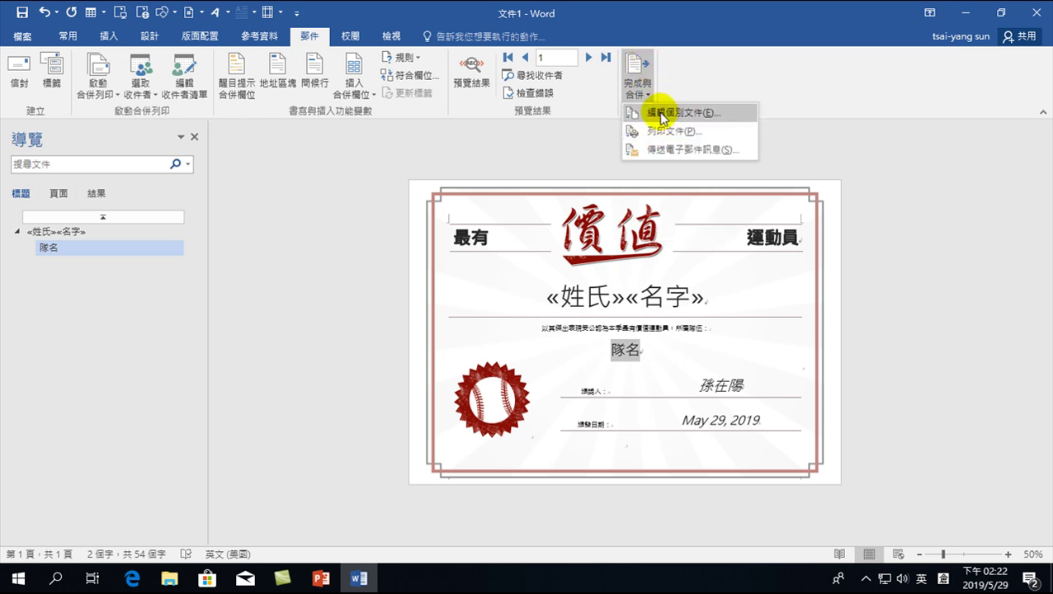
pyautogui.click(664, 113)
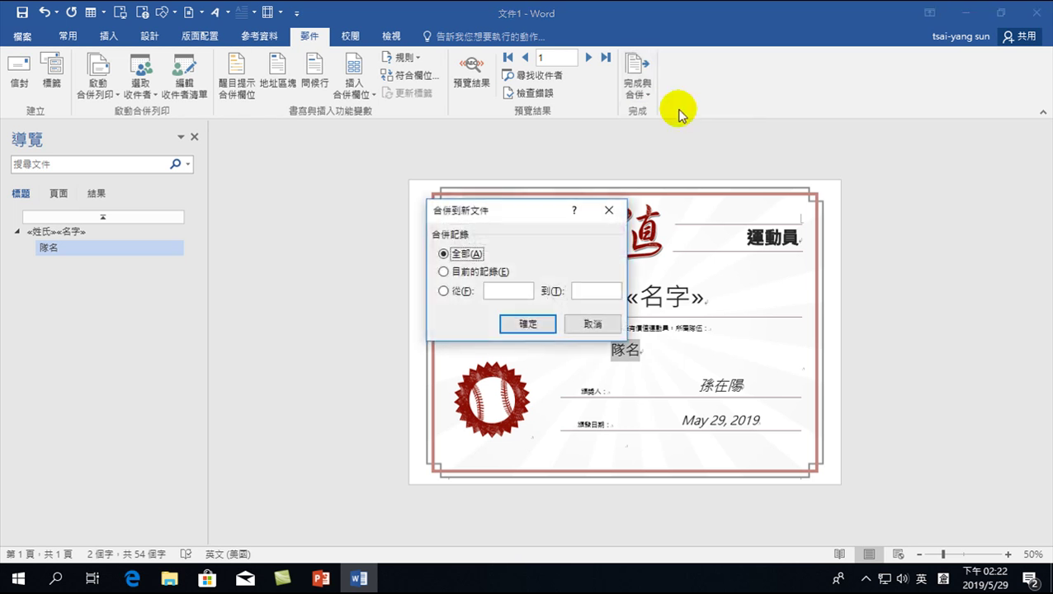
pyautogui.click(517, 330)
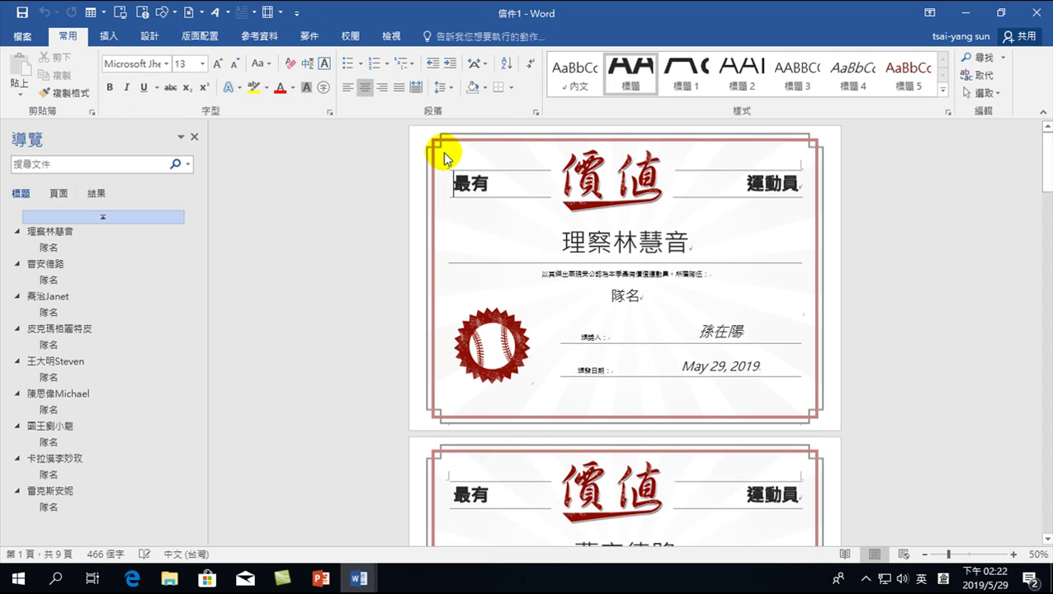
pyautogui.click(359, 578)
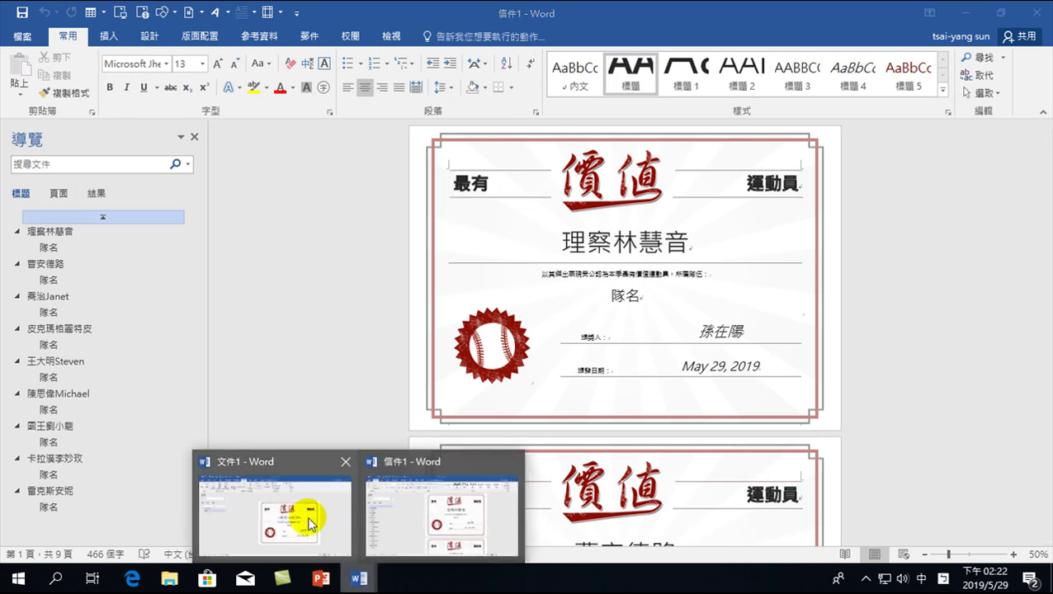
pyautogui.moveTo(272, 504)
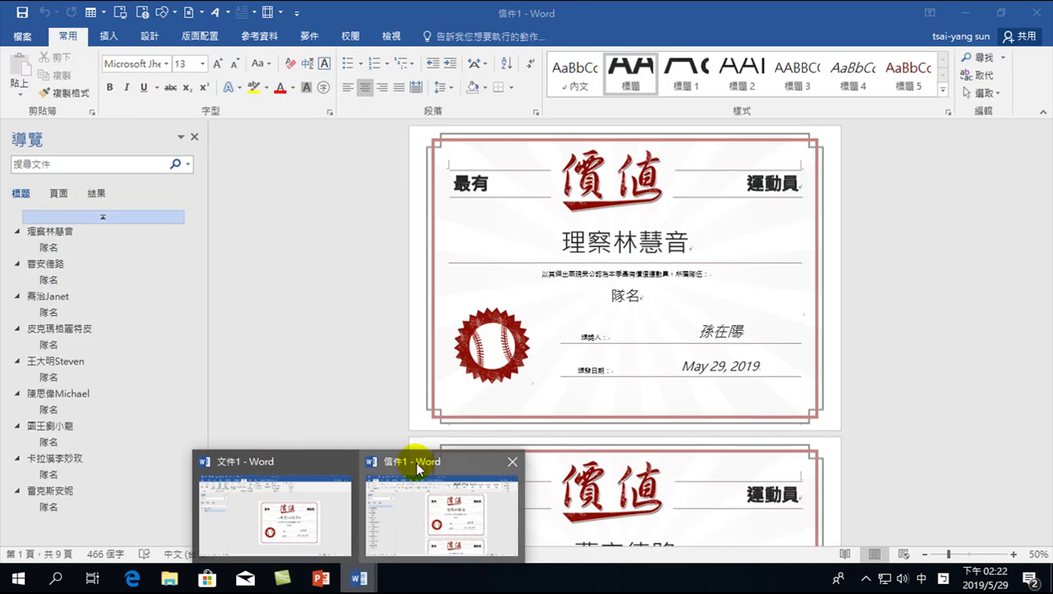
pyautogui.click(414, 461)
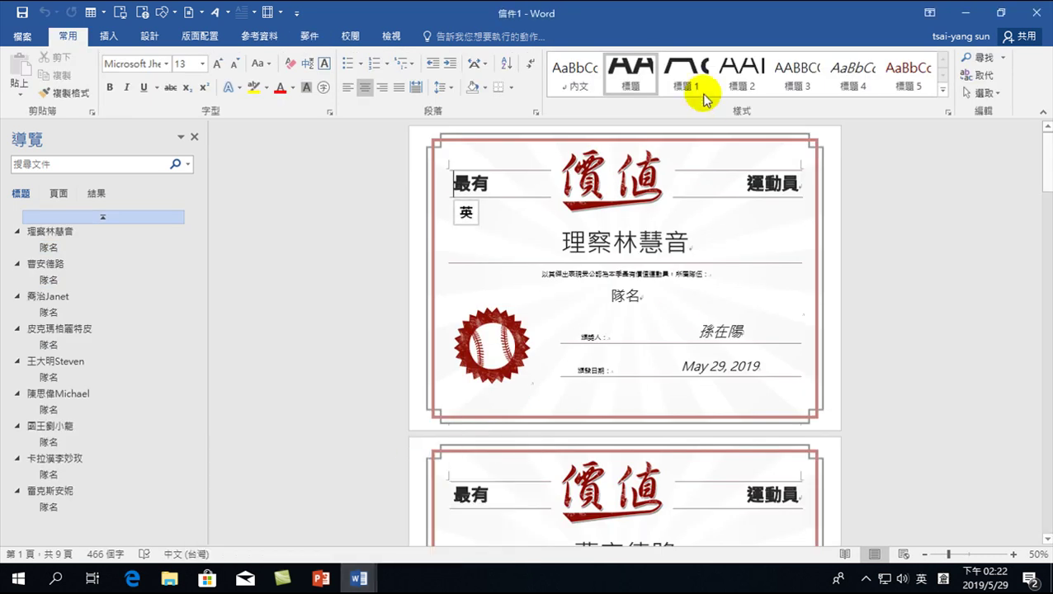
pyautogui.scroll(-1, 646, 198)
pyautogui.scroll(1, 652, 202)
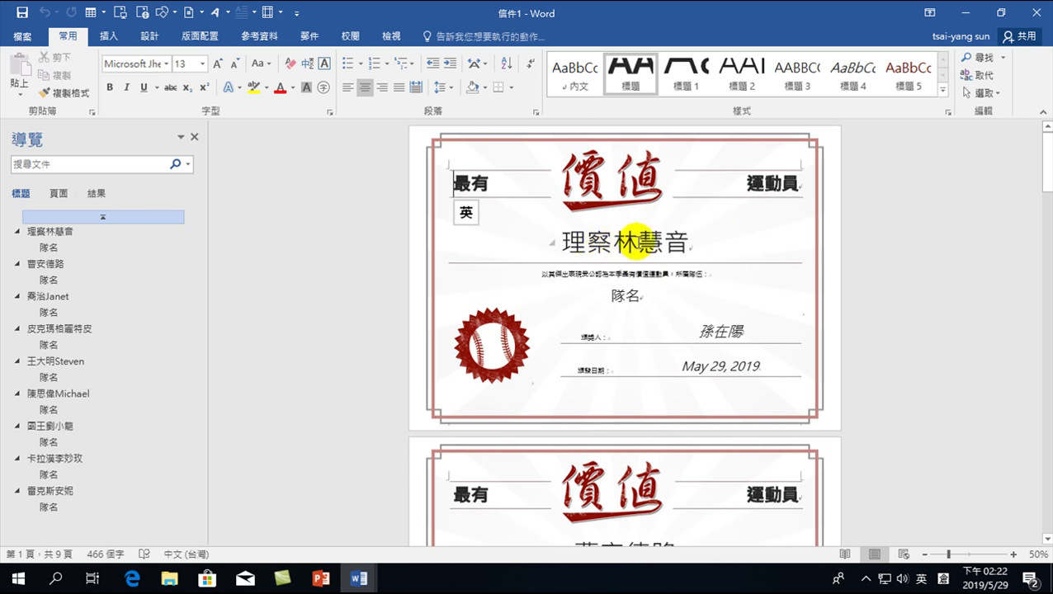
pyautogui.scroll(-2, 587, 330)
pyautogui.scroll(-2, 607, 399)
pyautogui.scroll(-2, 600, 307)
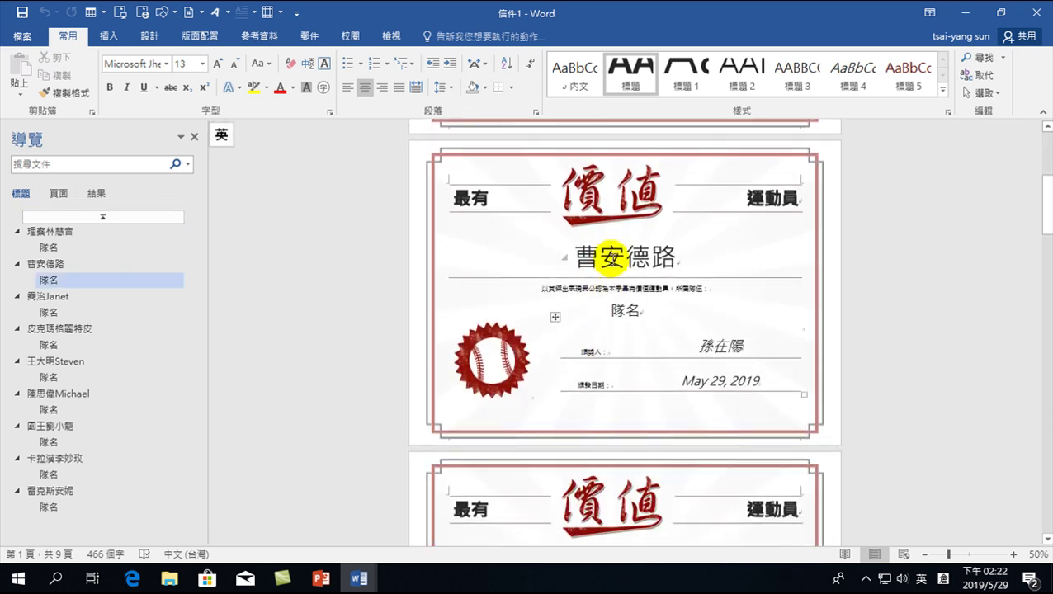
pyautogui.scroll(-2, 658, 352)
pyautogui.scroll(-2, 551, 370)
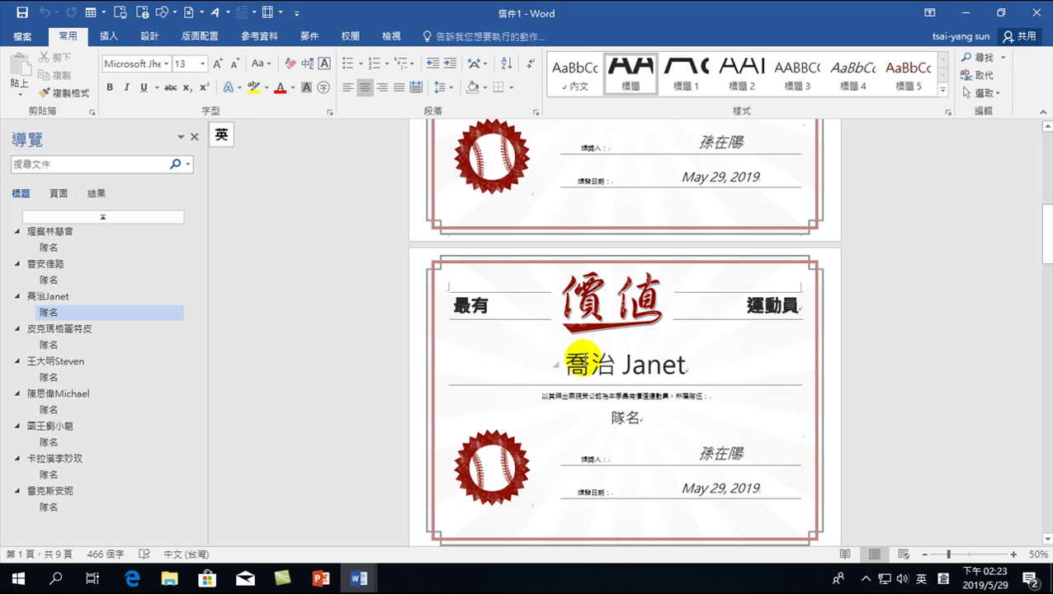
pyautogui.scroll(-1, 651, 373)
pyautogui.scroll(-3, 660, 405)
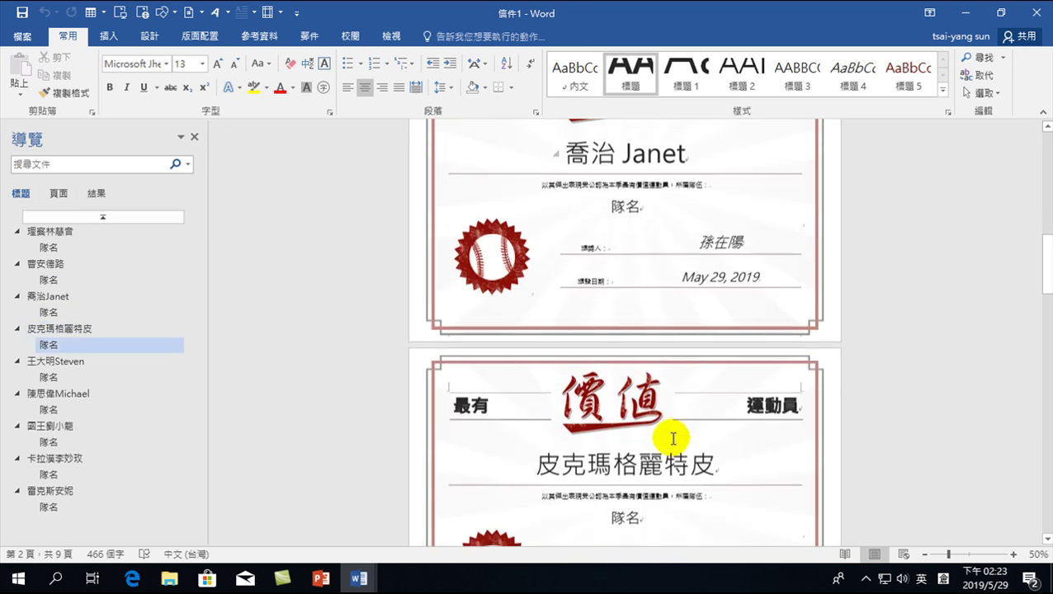
pyautogui.scroll(-2, 578, 371)
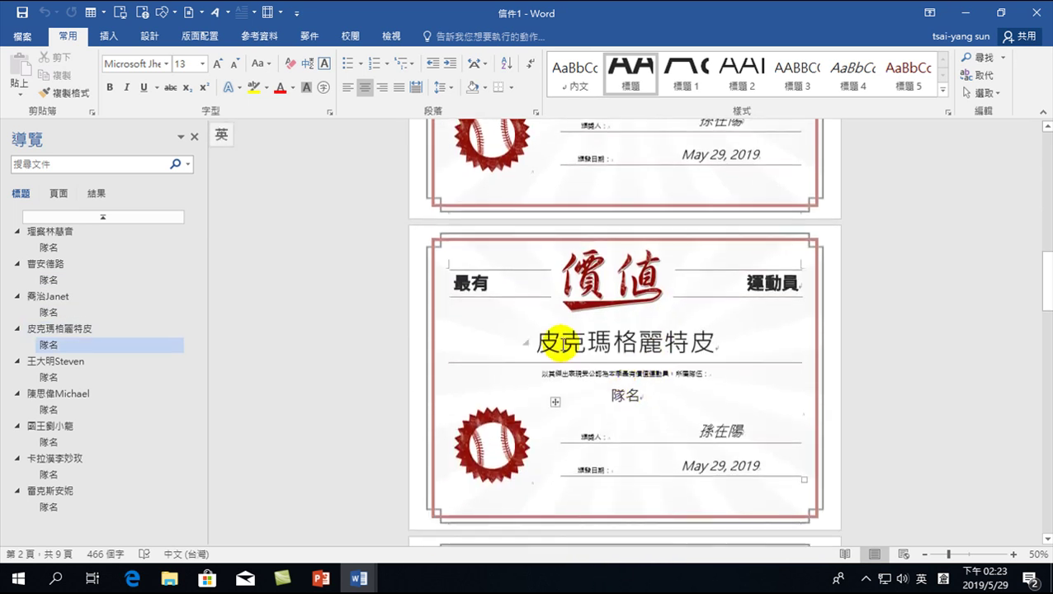
pyautogui.click(649, 393)
pyautogui.scroll(-5, 648, 394)
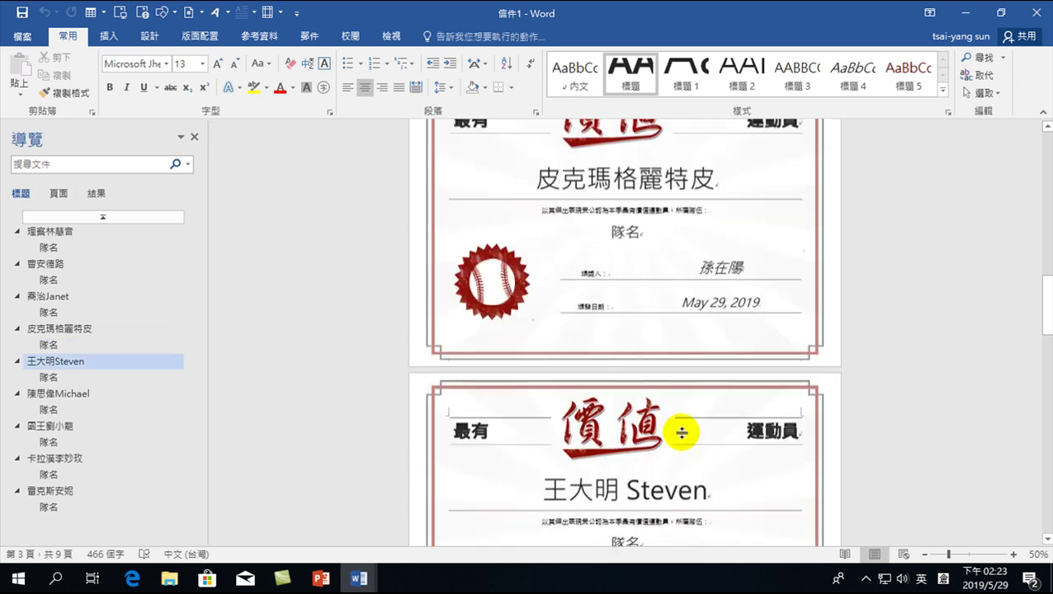
pyautogui.scroll(-2, 644, 400)
pyautogui.scroll(-5, 627, 409)
pyautogui.scroll(-3, 621, 412)
pyautogui.scroll(-3, 619, 408)
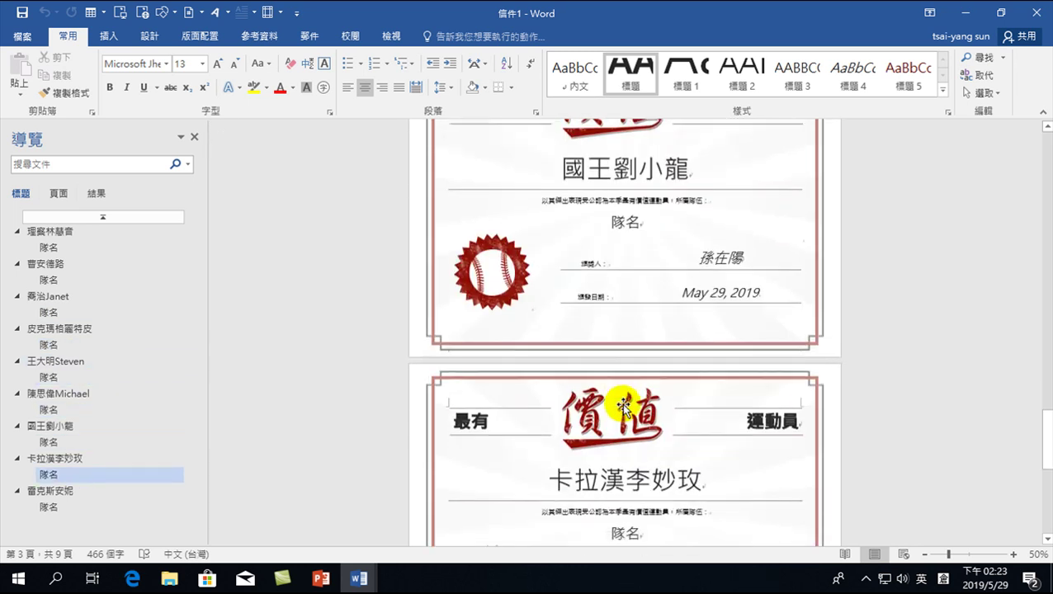
pyautogui.scroll(-4, 621, 407)
pyautogui.scroll(-2, 626, 409)
pyautogui.click(618, 390)
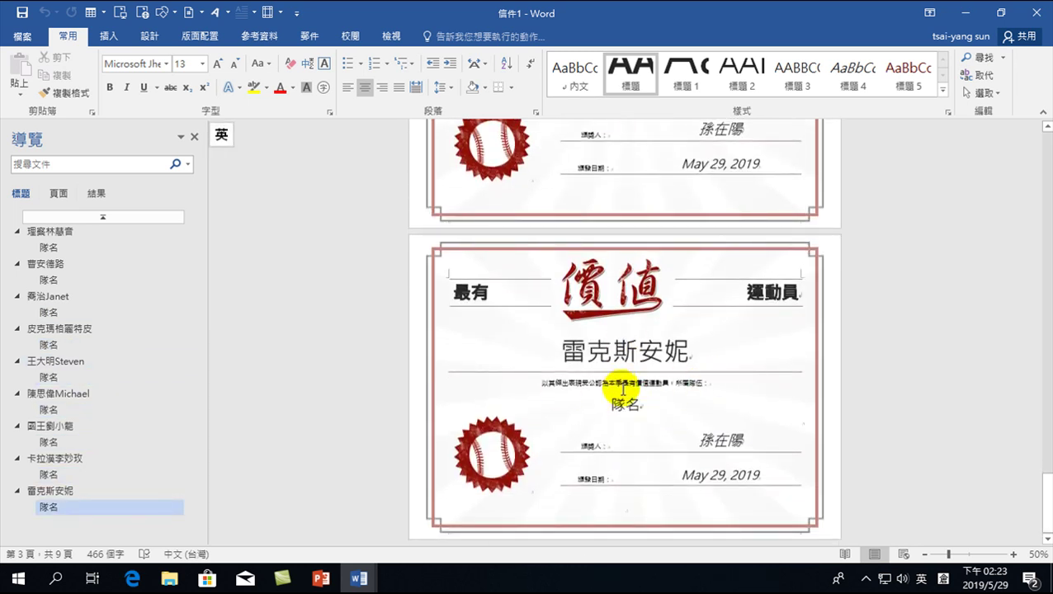
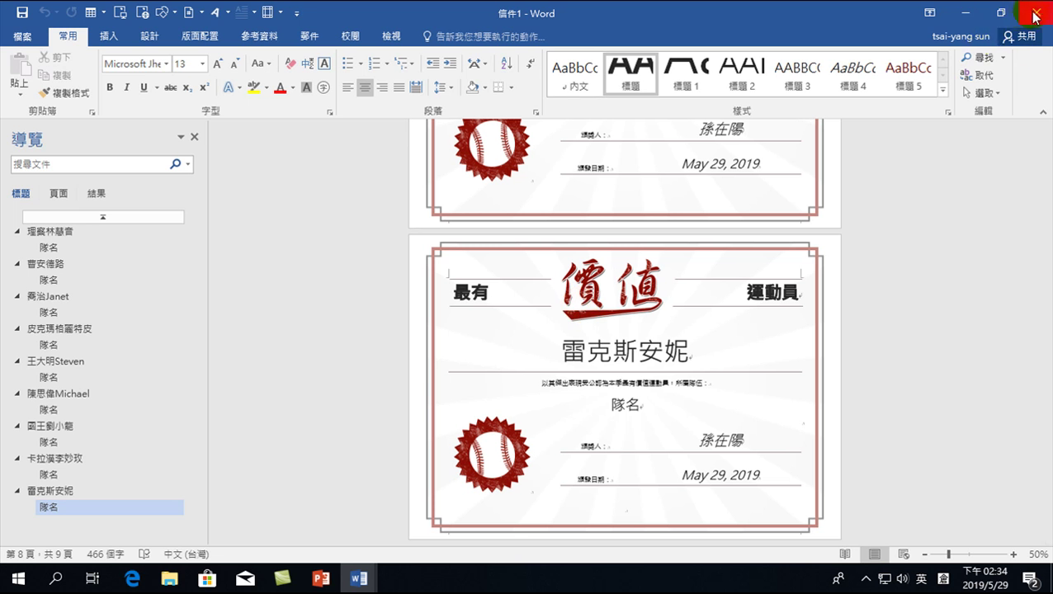
# Close the merged certificates and then the certificate template, choosing 不要儲存 for each.
pyautogui.click(1033, 13)
pyautogui.click(545, 320)
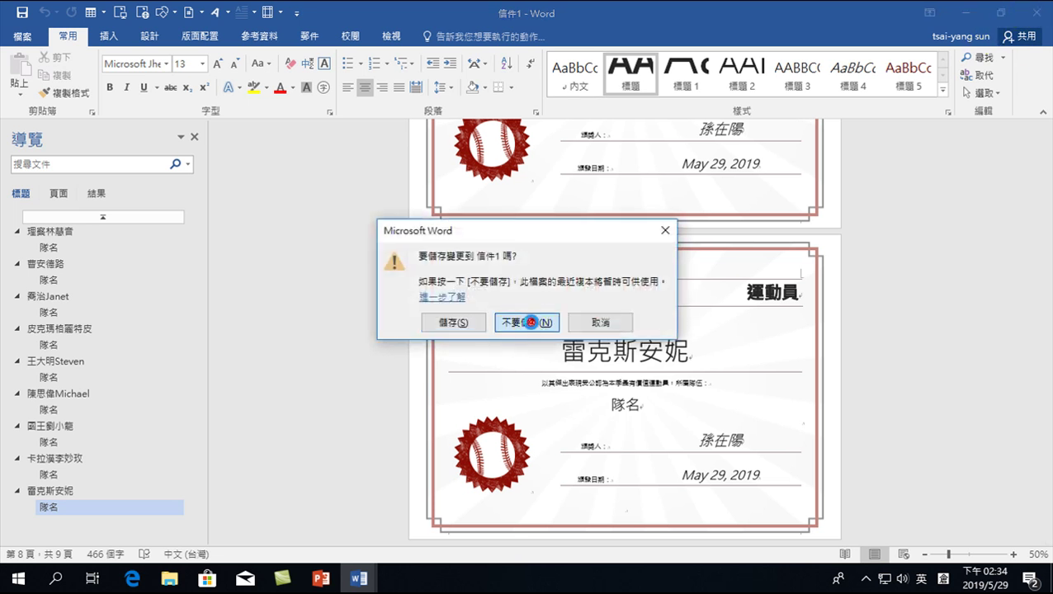
pyautogui.click(1036, 12)
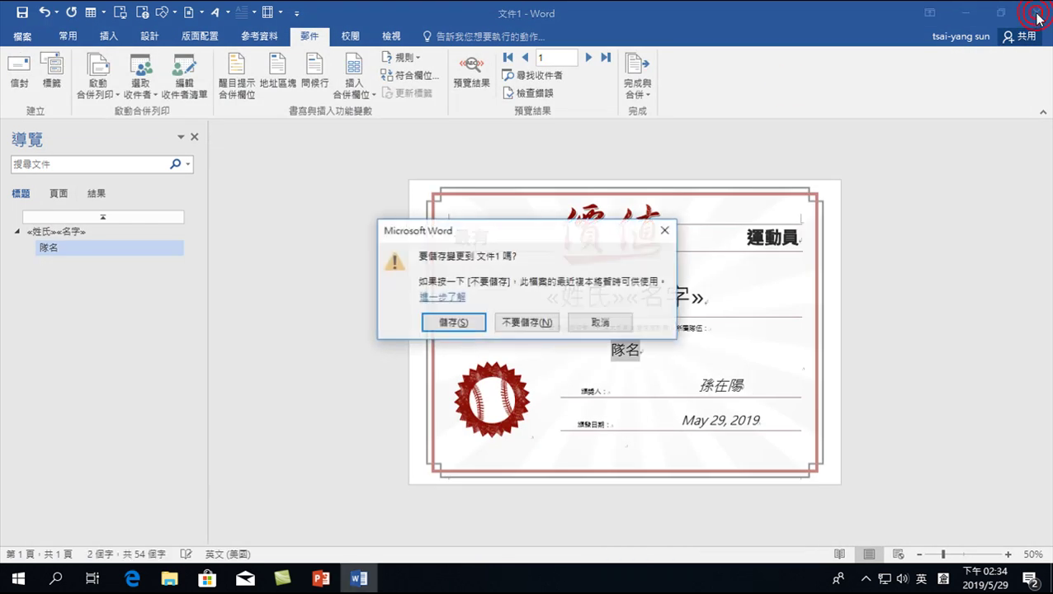
pyautogui.click(519, 327)
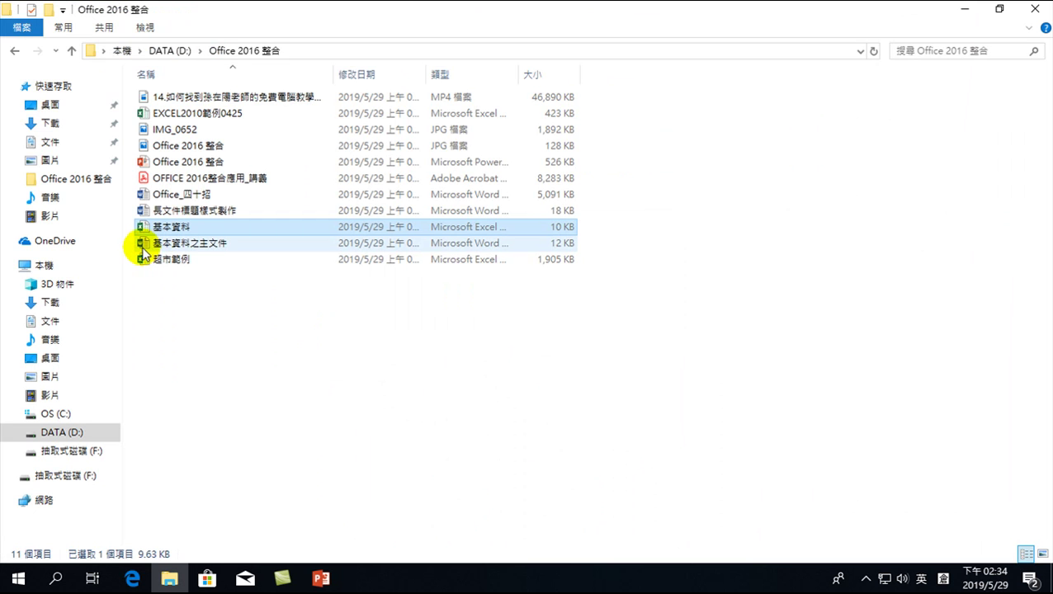
# Open 基本資料之主文件 from File Explorer and enable editing in Protected View.
pyautogui.doubleClick(203, 250)
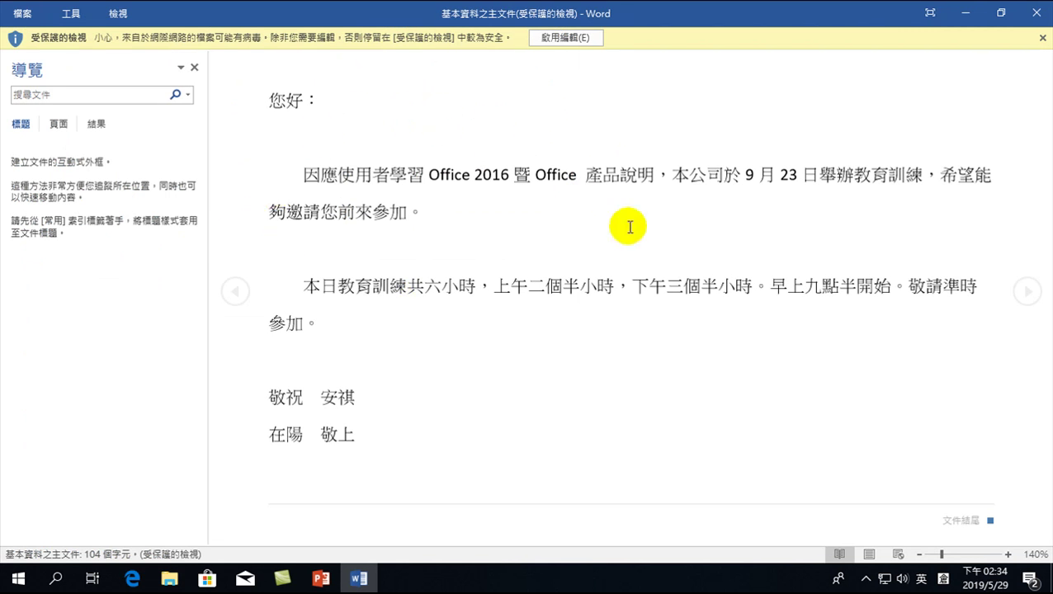
pyautogui.click(565, 38)
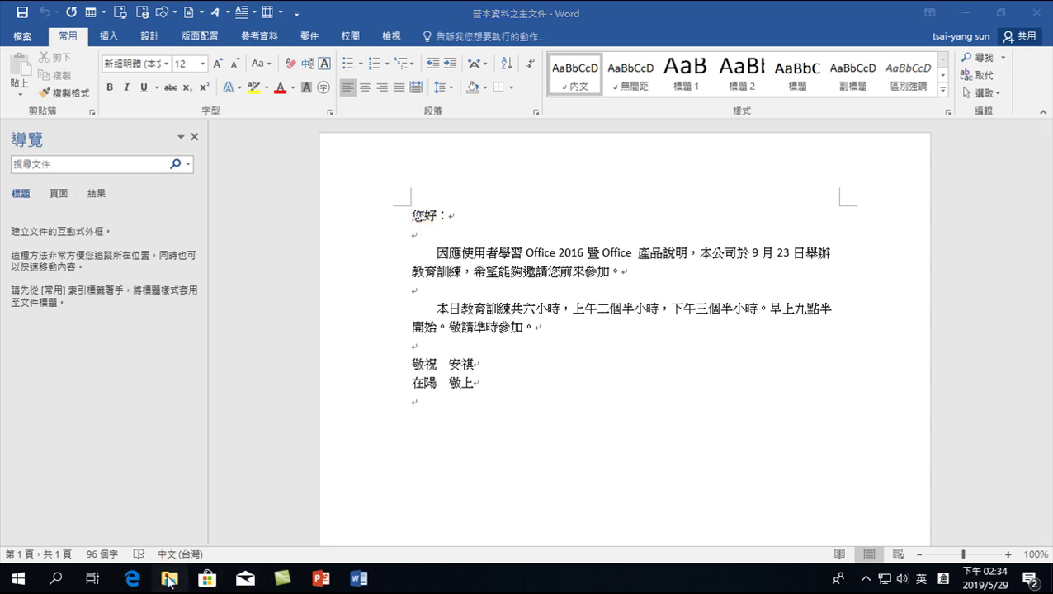
# Back in the Office 2016 整合 folder, open the 基本資料 workbook in Excel.
pyautogui.click(168, 577)
pyautogui.click(171, 248)
pyautogui.doubleClick(171, 247)
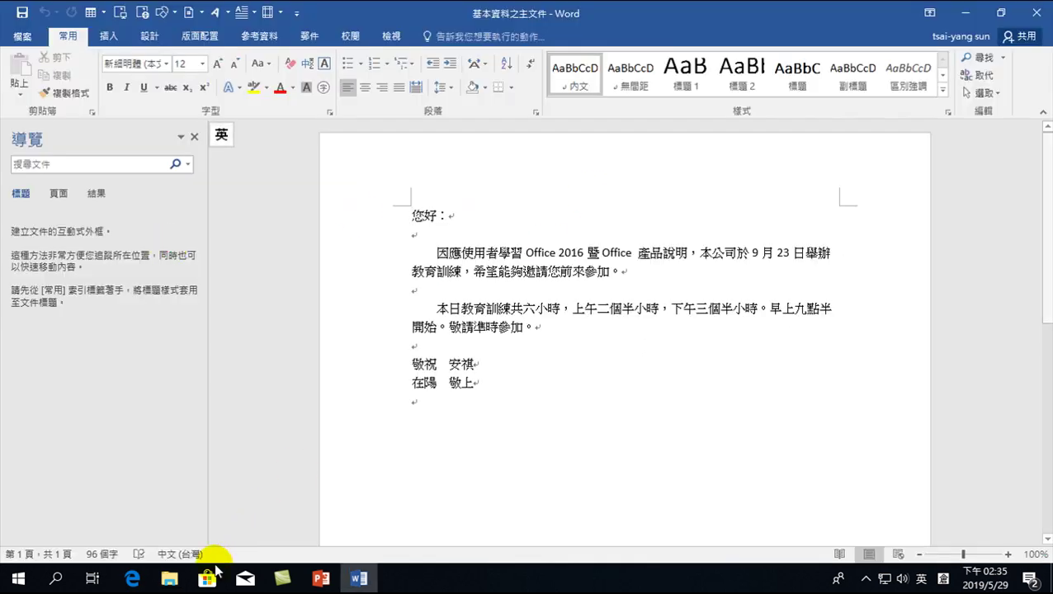
pyautogui.click(169, 577)
pyautogui.click(161, 227)
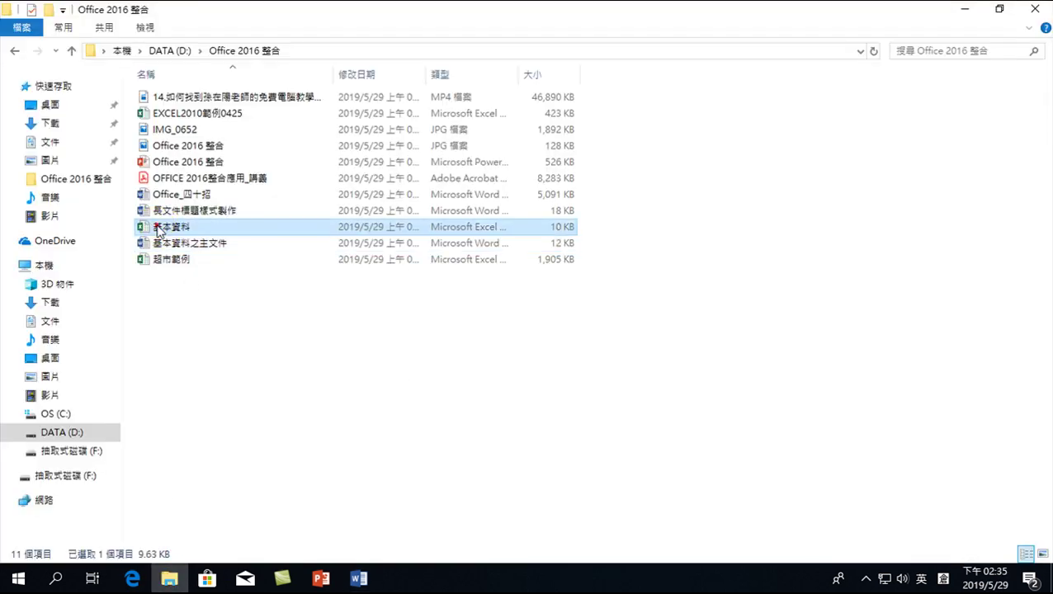
pyautogui.doubleClick(161, 227)
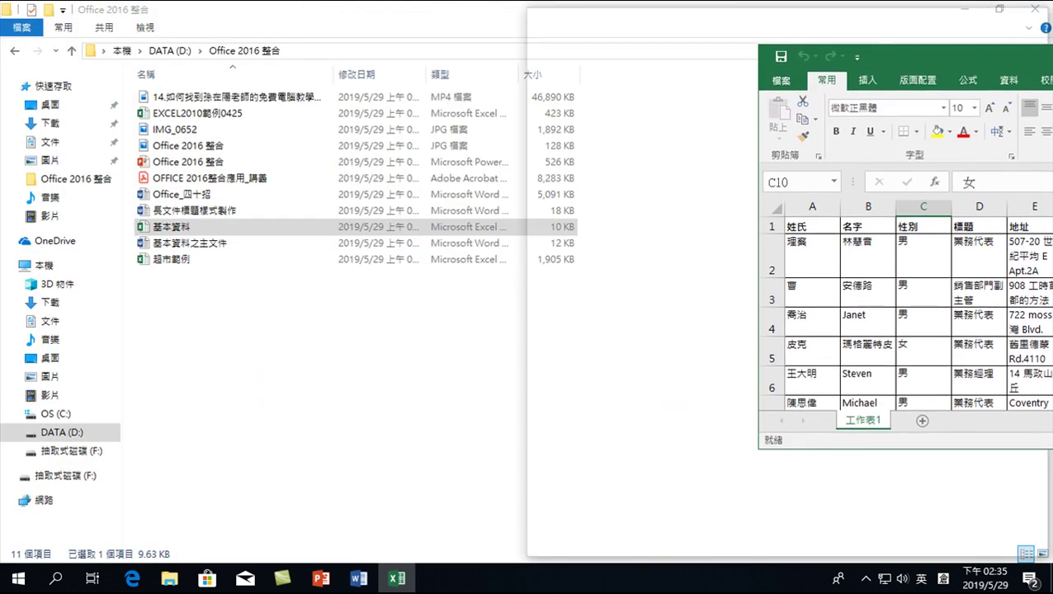
# Snap the 基本資料 workbook right of the Word letter, then close Excel and maximize Word.
pyautogui.moveTo(286, 9); pyautogui.dragTo(1050, 49)
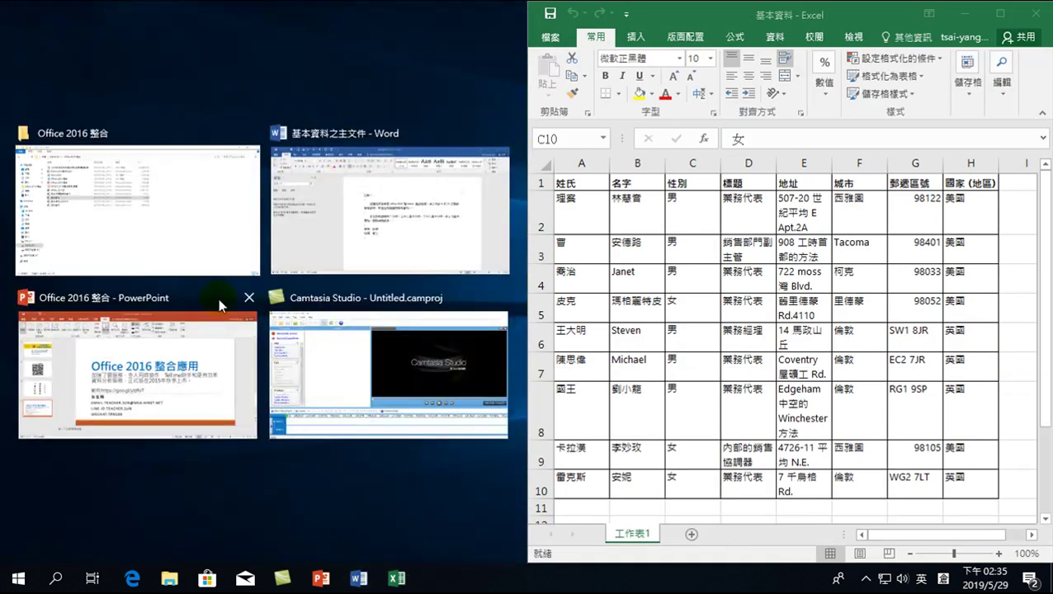
pyautogui.click(376, 206)
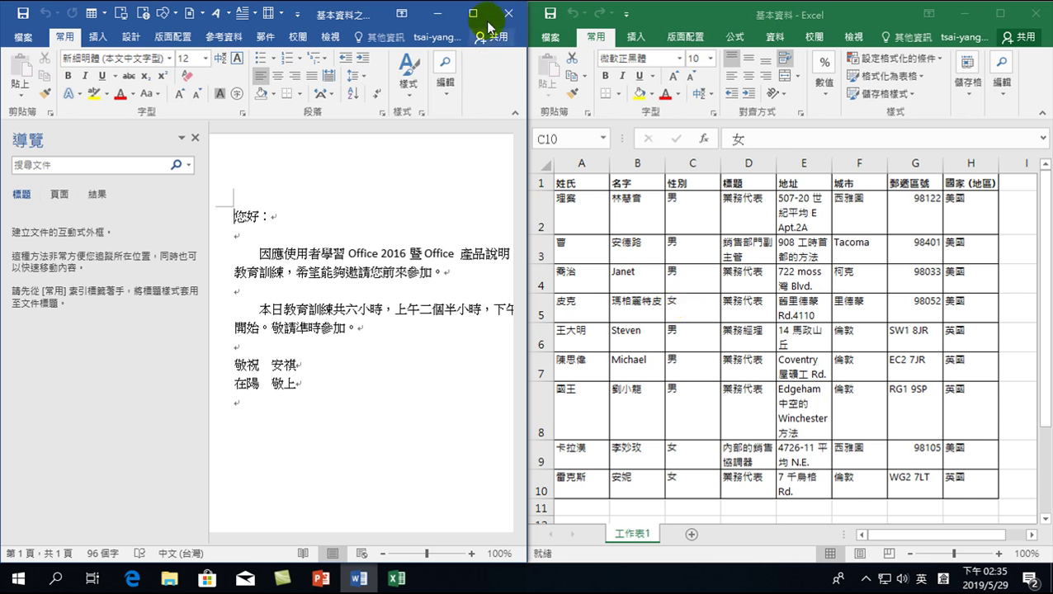
pyautogui.click(1033, 13)
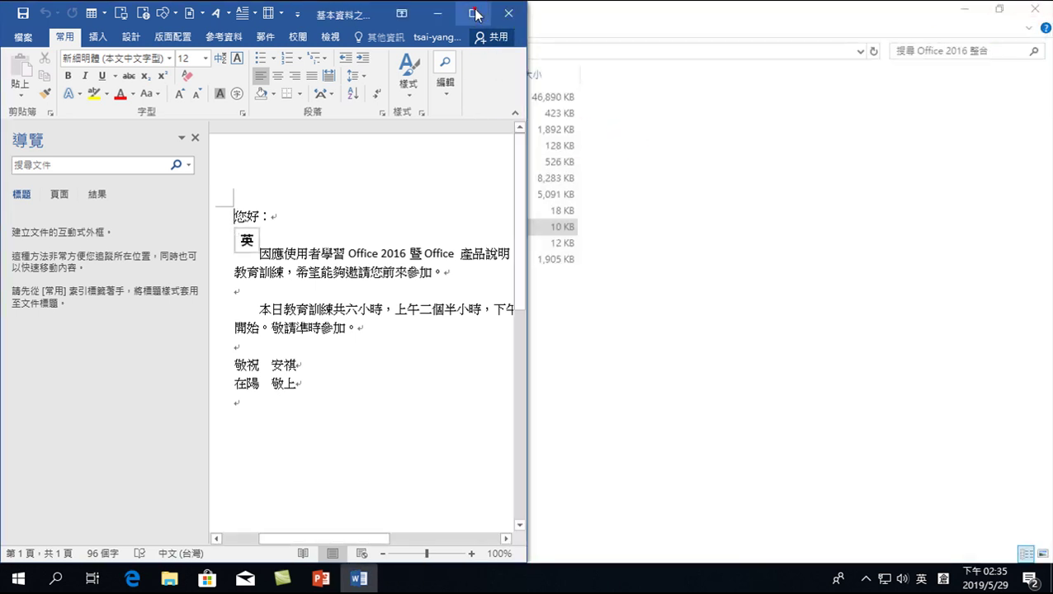
pyautogui.click(473, 13)
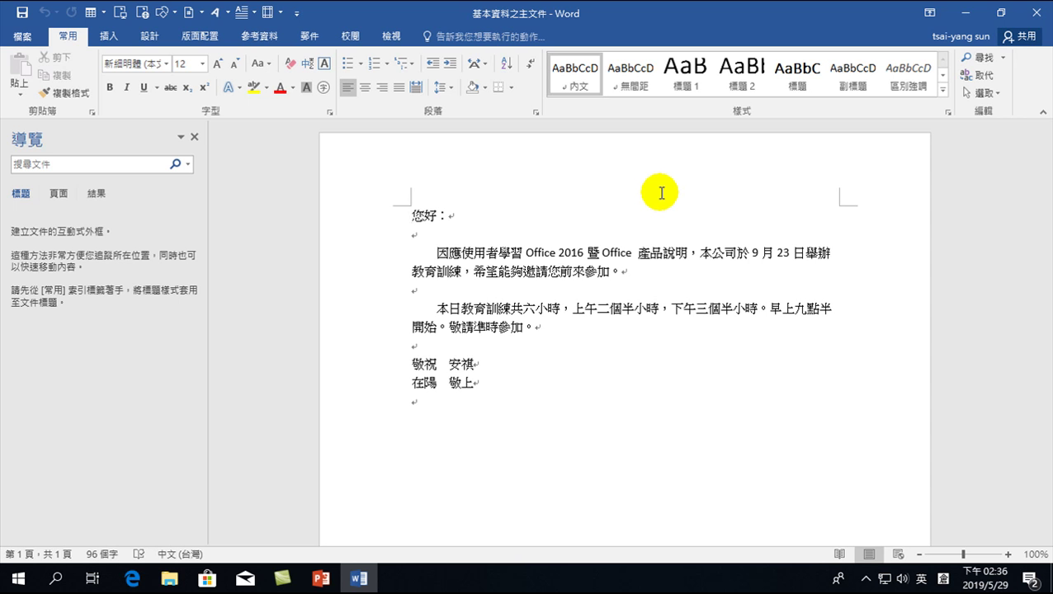
# Put the insertion point before 您好 and switch to the 郵件 (Mailings) tab.
pyautogui.click(414, 214)
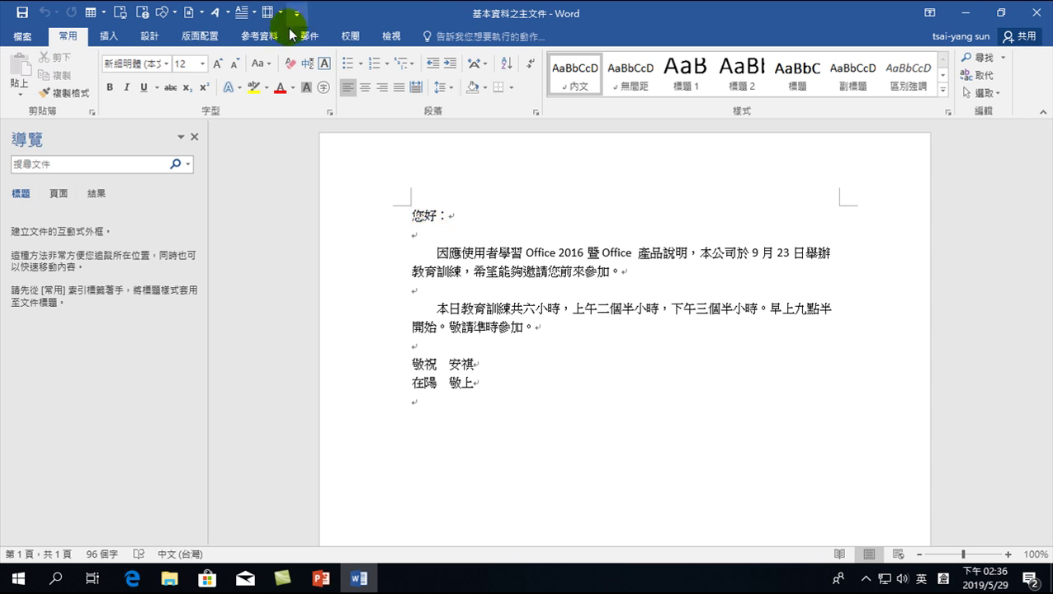
pyautogui.click(314, 36)
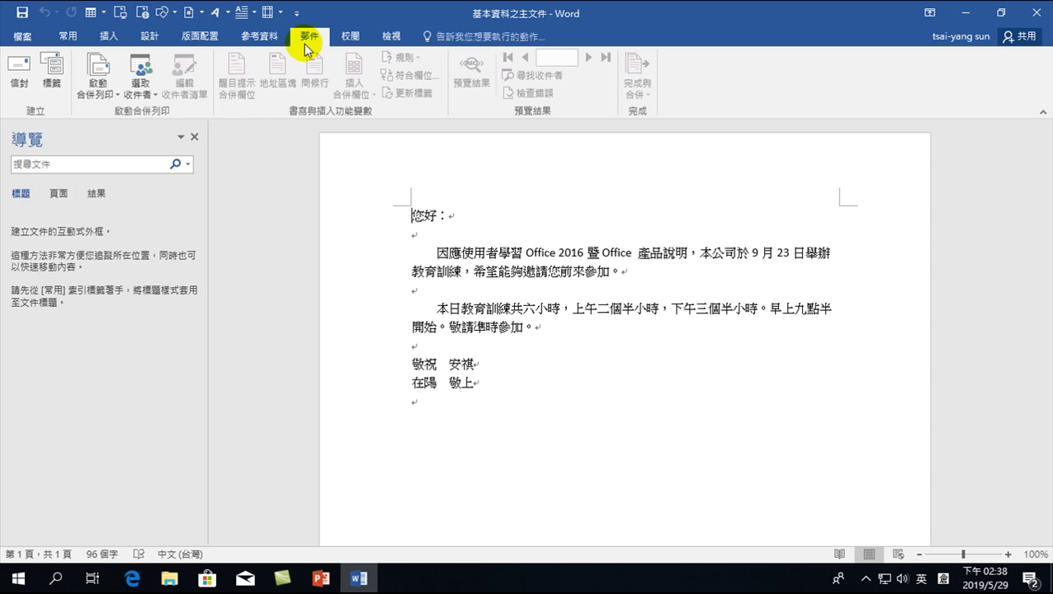
pyautogui.click(316, 38)
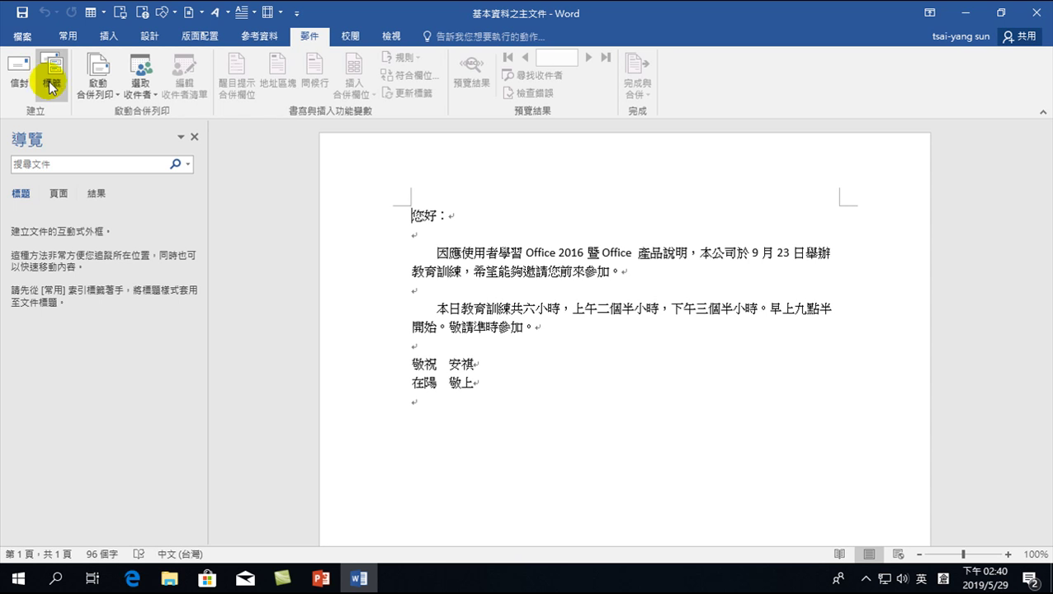
# Choose Letters as the Start Mail Merge document type.
pyautogui.click(93, 82)
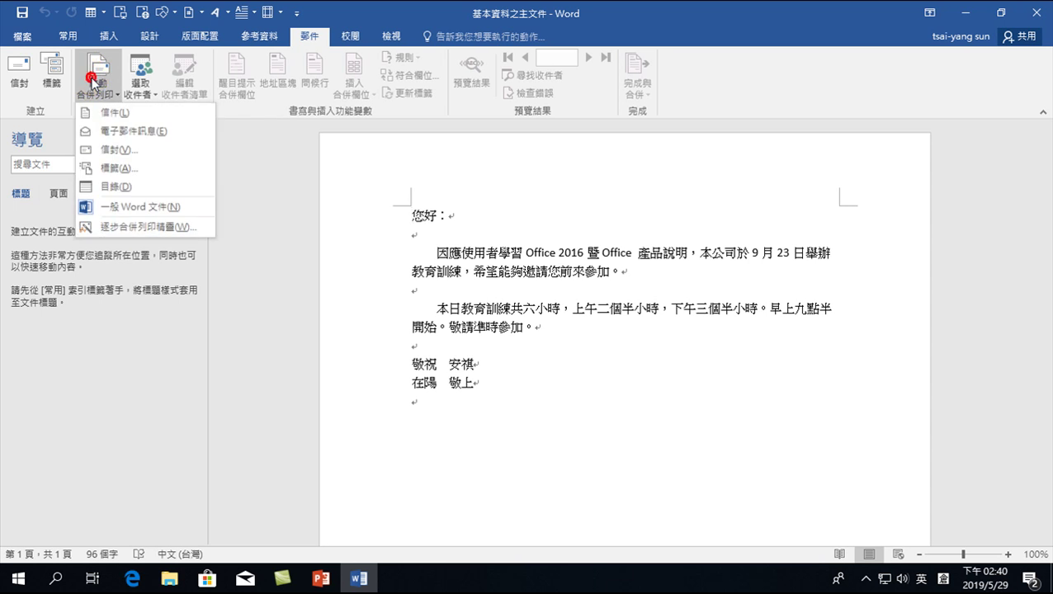
pyautogui.click(112, 114)
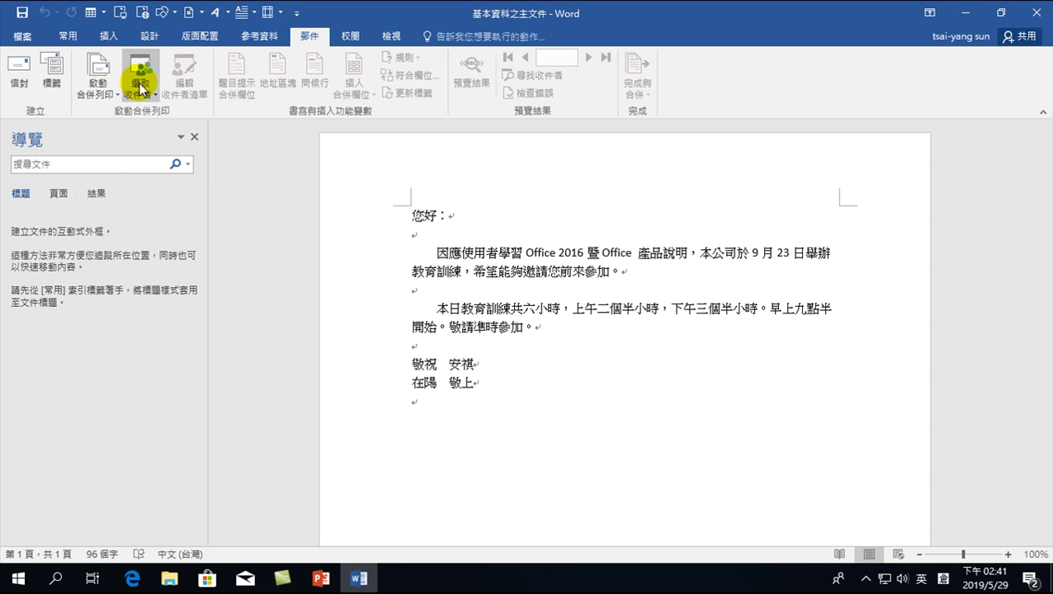
# Try 基本資料之主文件 from D:\Office 2016 整合 as the recipient list, then dismiss the error.
pyautogui.click(145, 89)
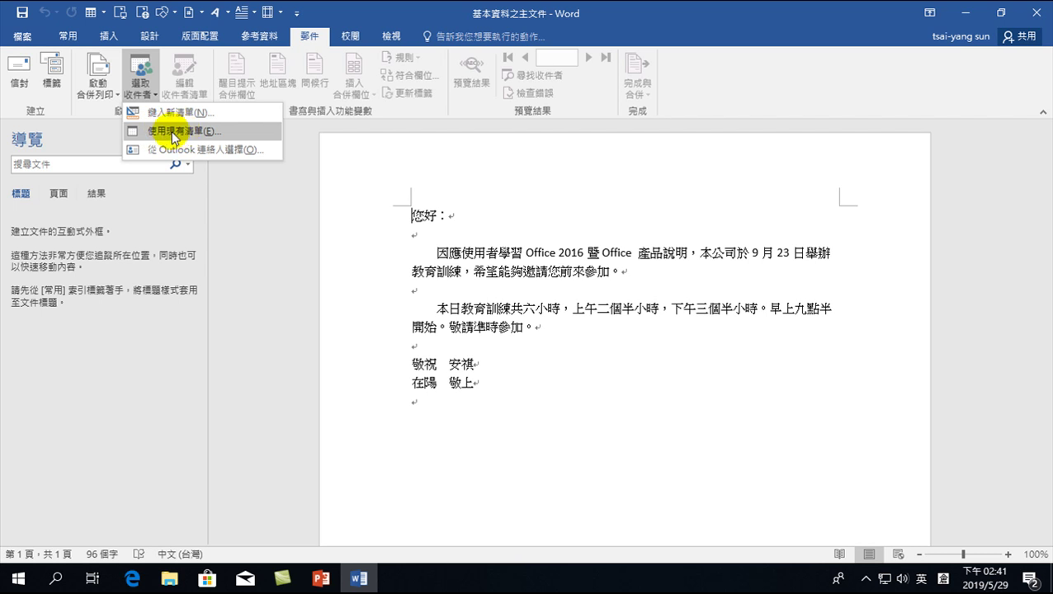
pyautogui.click(172, 135)
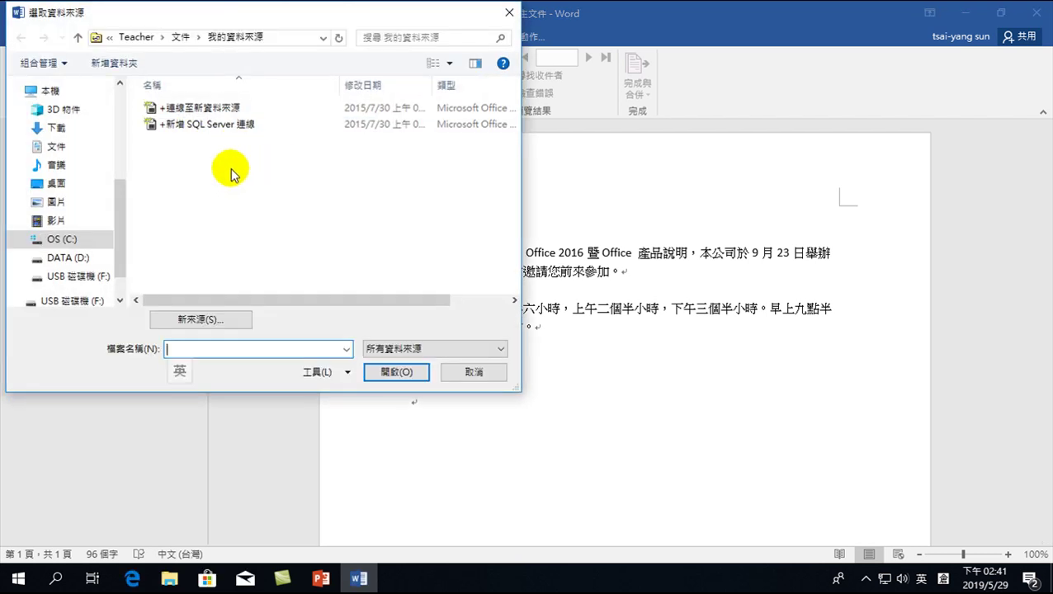
pyautogui.click(68, 258)
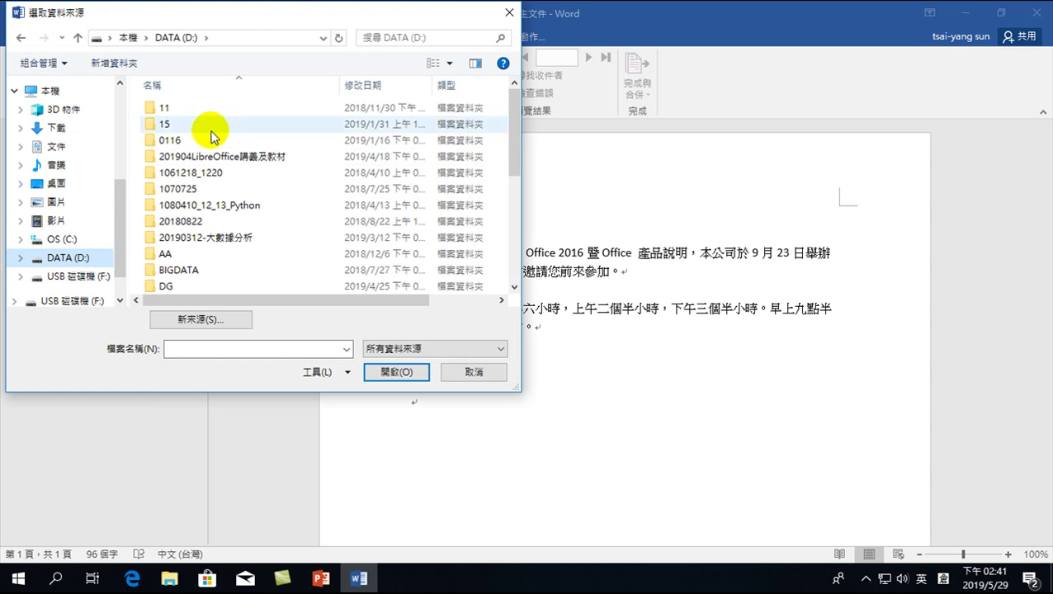
pyautogui.scroll(-2, 184, 248)
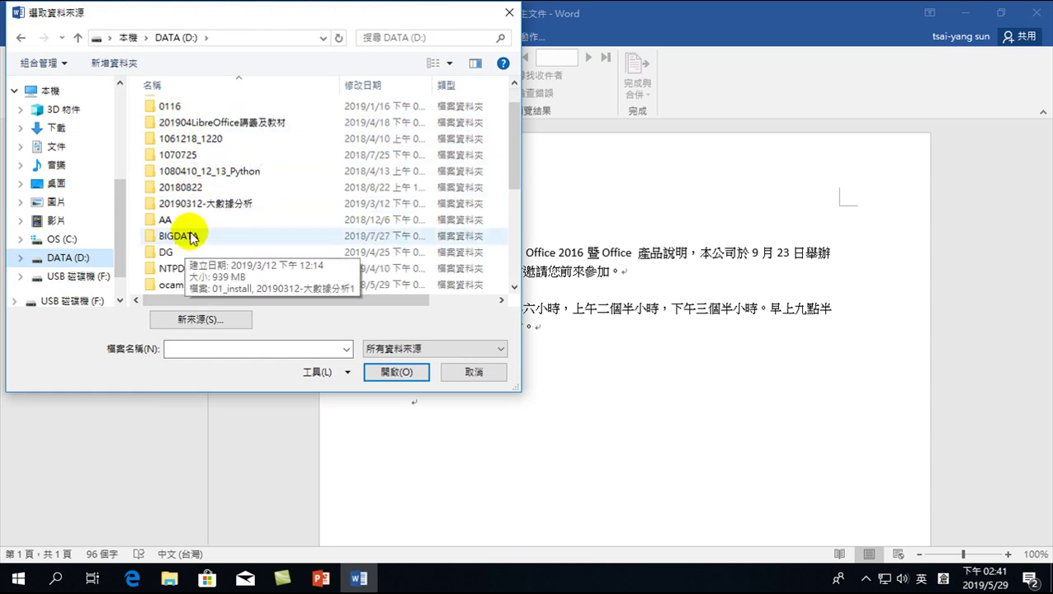
pyautogui.scroll(-2, 183, 243)
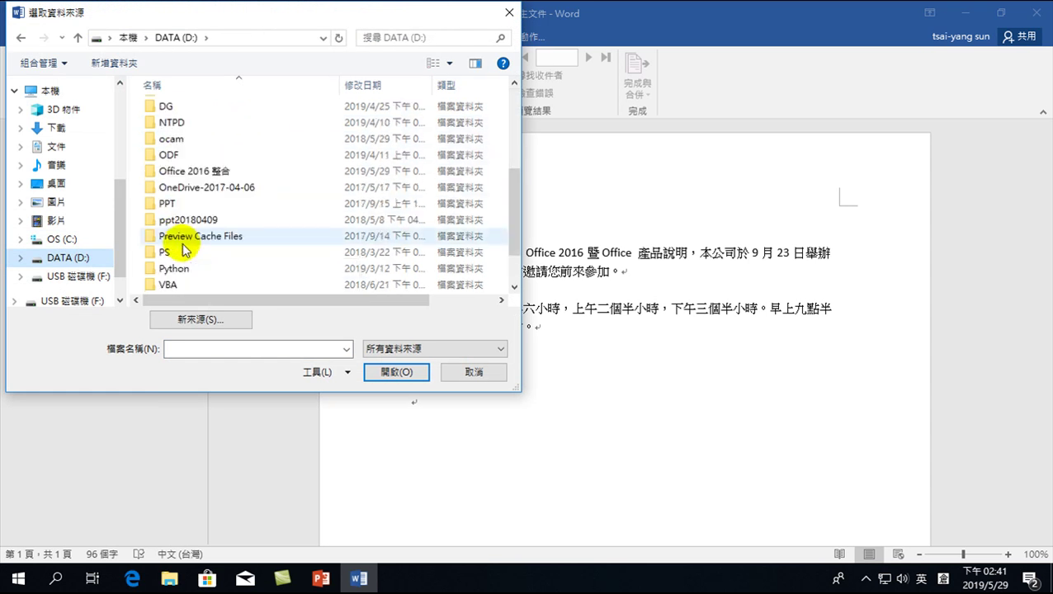
pyautogui.doubleClick(174, 172)
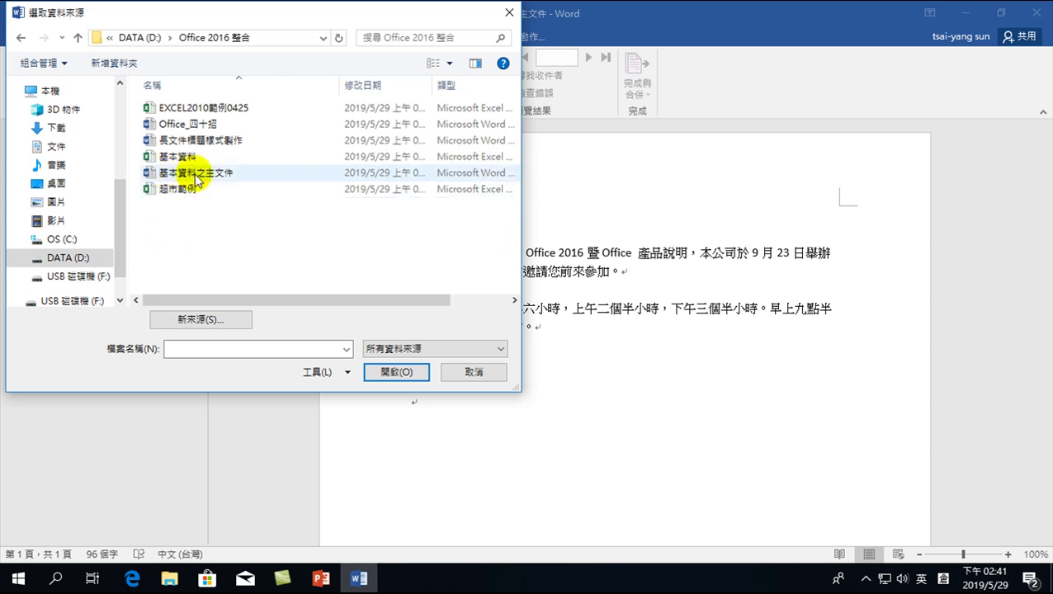
pyautogui.click(190, 175)
pyautogui.moveTo(196, 173)
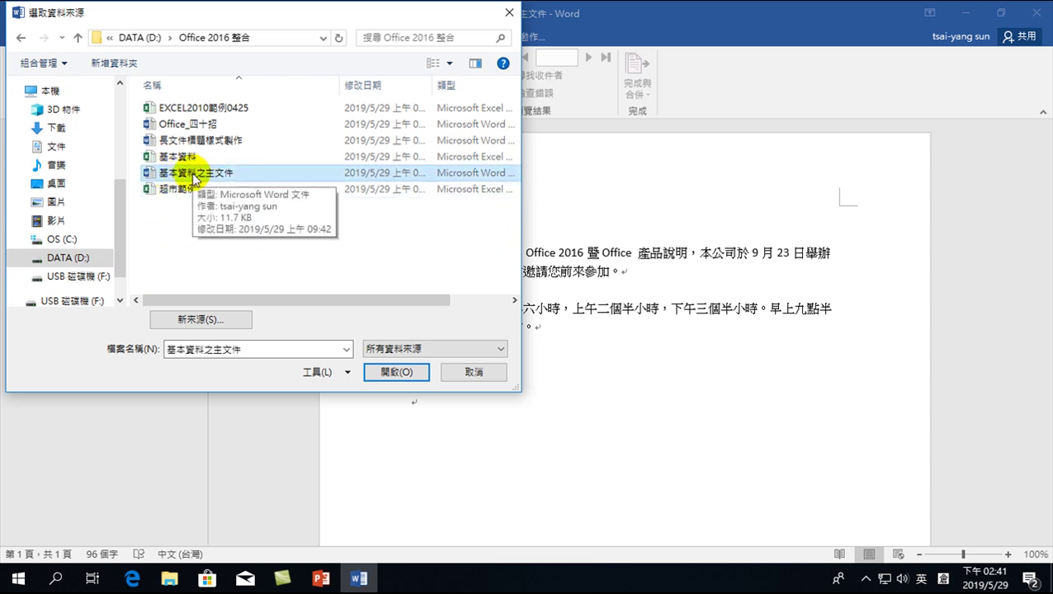
pyautogui.click(386, 373)
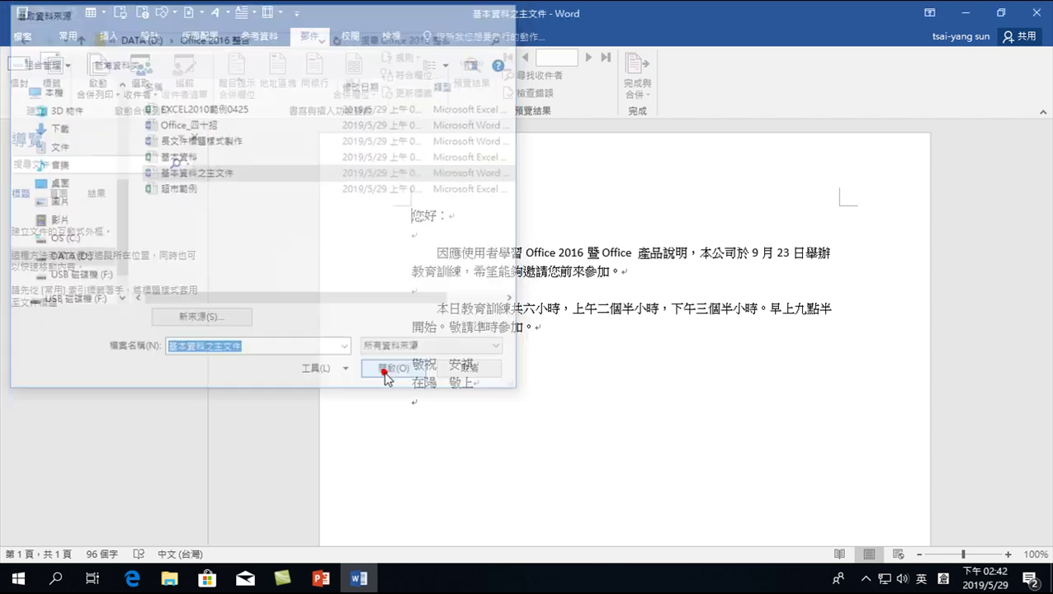
pyautogui.click(532, 331)
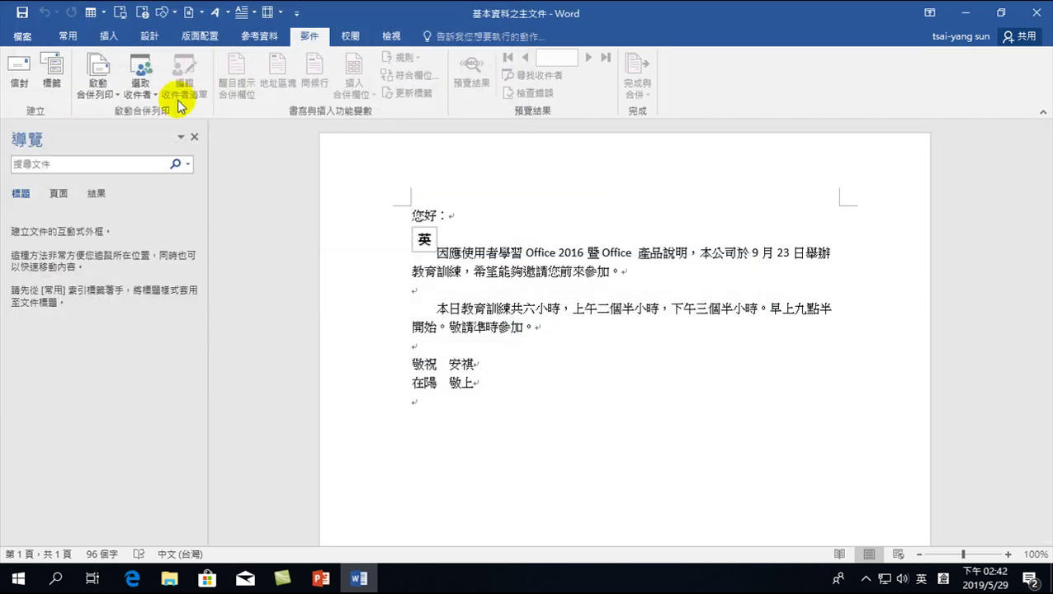
# Pick the 基本資料 workbook's 工作表1$ sheet as the recipient list.
pyautogui.click(138, 87)
pyautogui.click(148, 137)
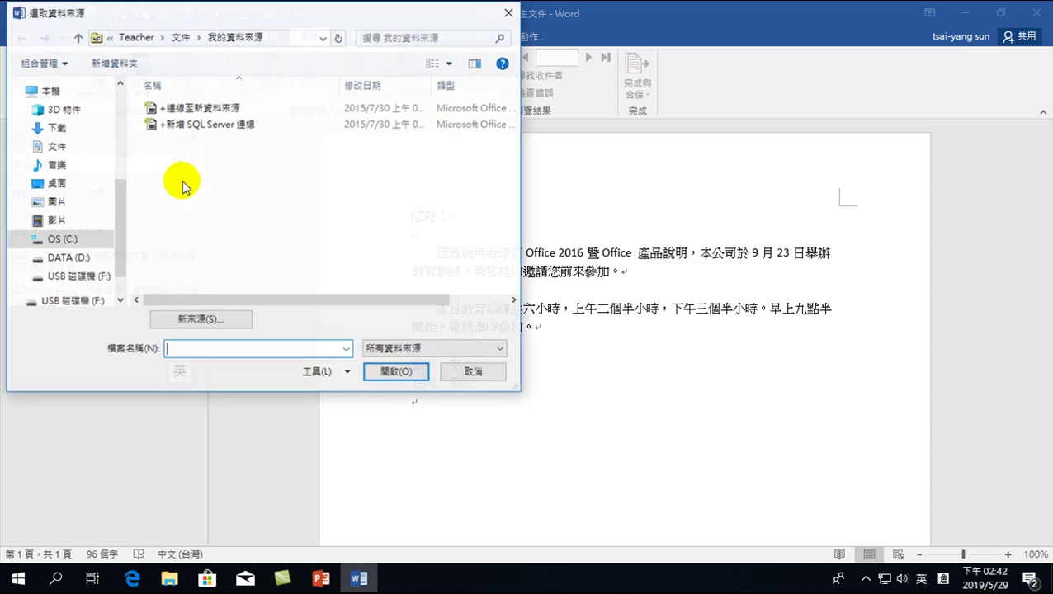
pyautogui.click(70, 258)
pyautogui.scroll(-3, 190, 157)
pyautogui.doubleClick(195, 215)
pyautogui.doubleClick(184, 157)
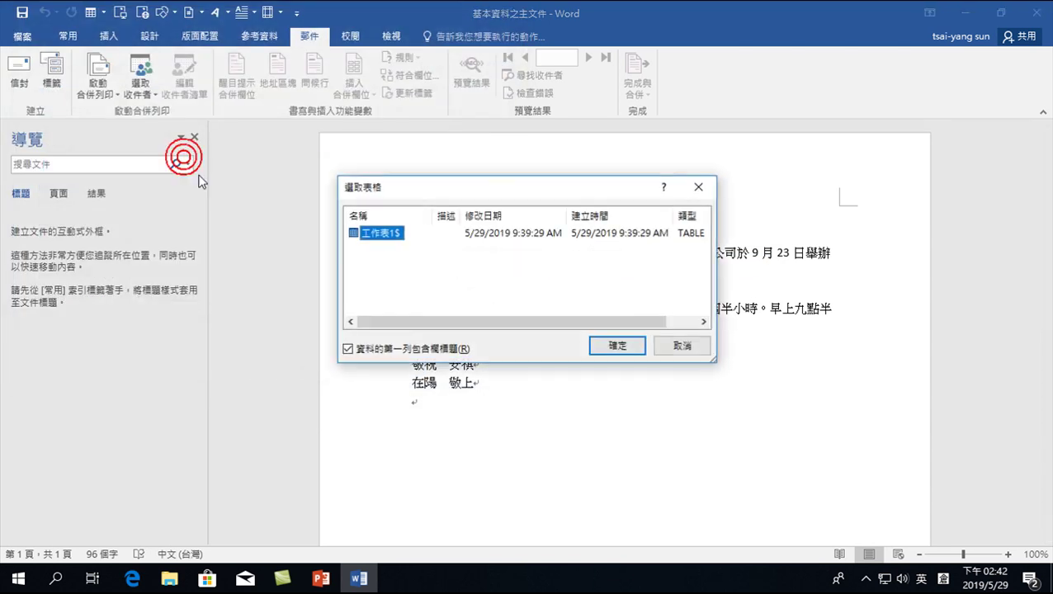
pyautogui.click(617, 345)
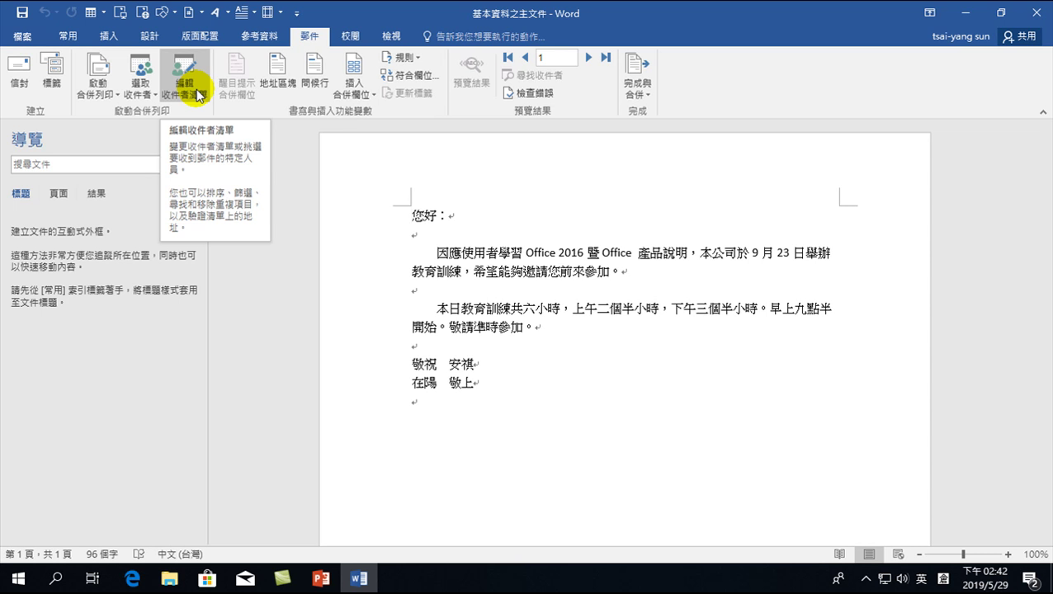
pyautogui.click(184, 80)
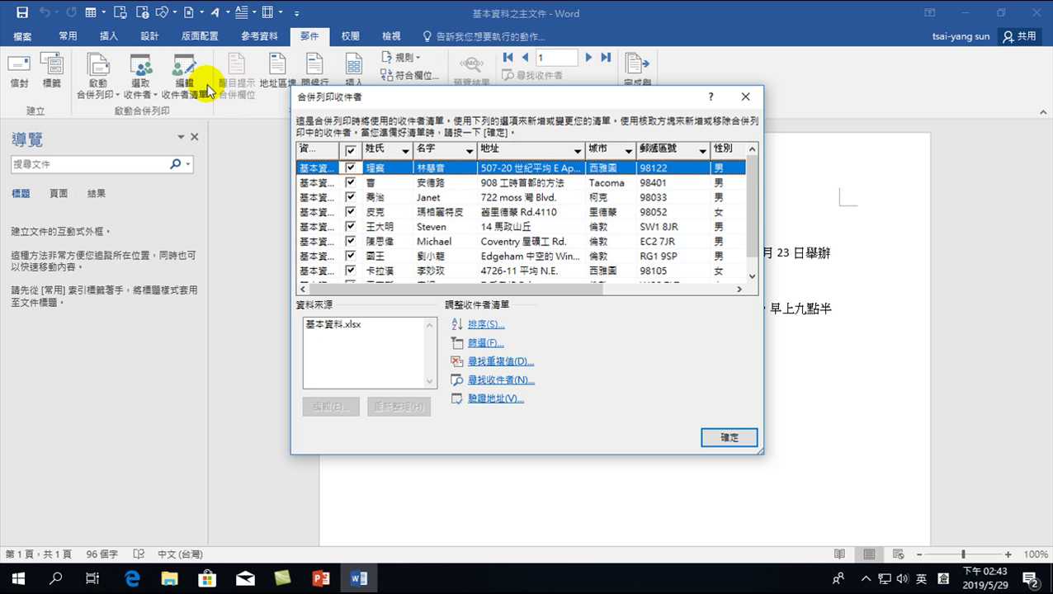
pyautogui.click(743, 98)
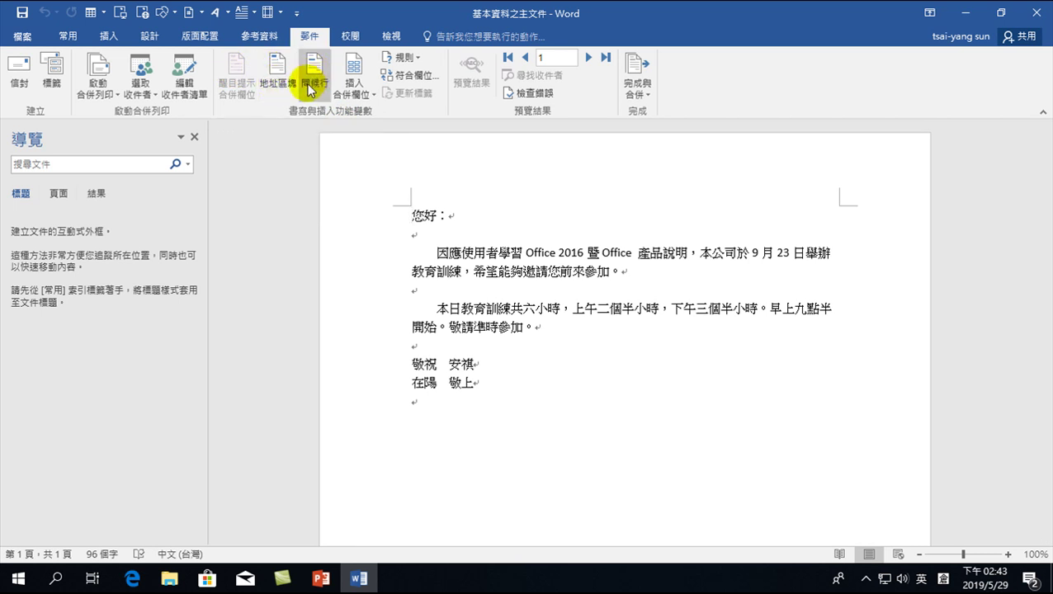
# Insert the «姓氏» merge field before 您好 from the Insert Merge Field list.
pyautogui.click(356, 94)
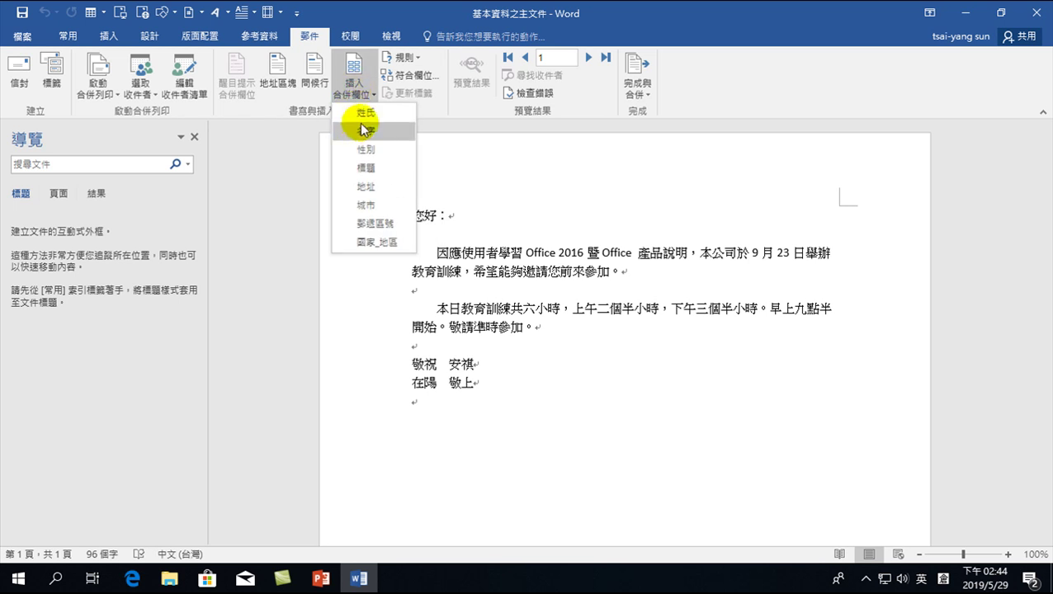
pyautogui.click(365, 112)
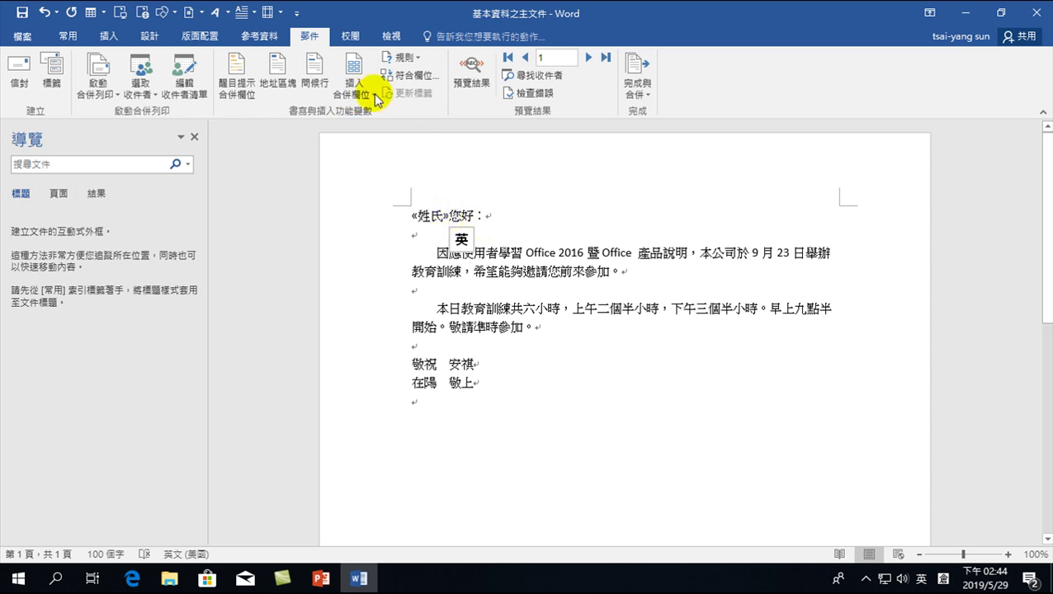
pyautogui.click(356, 92)
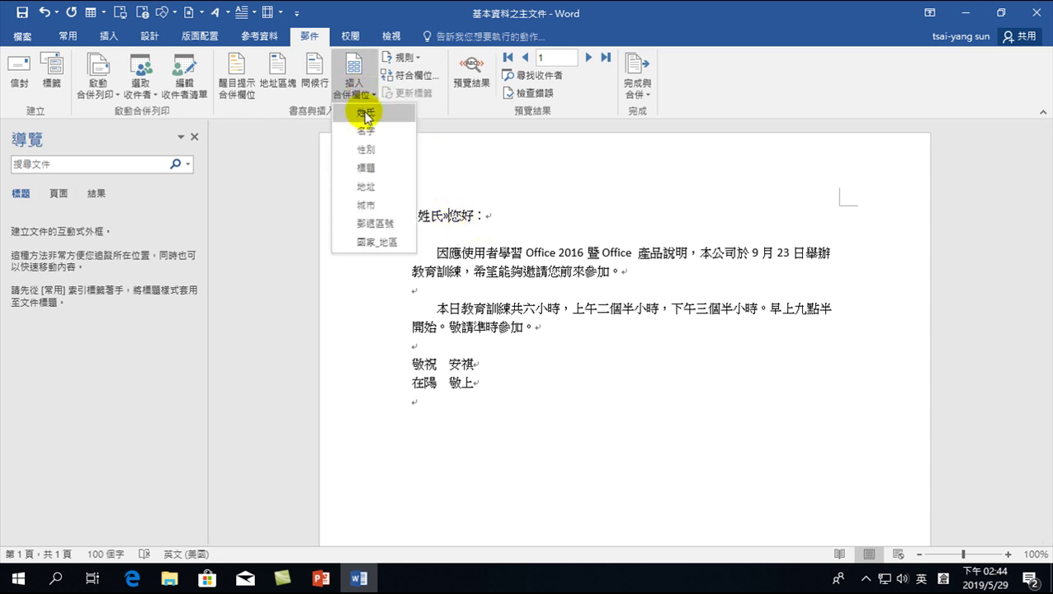
pyautogui.click(353, 83)
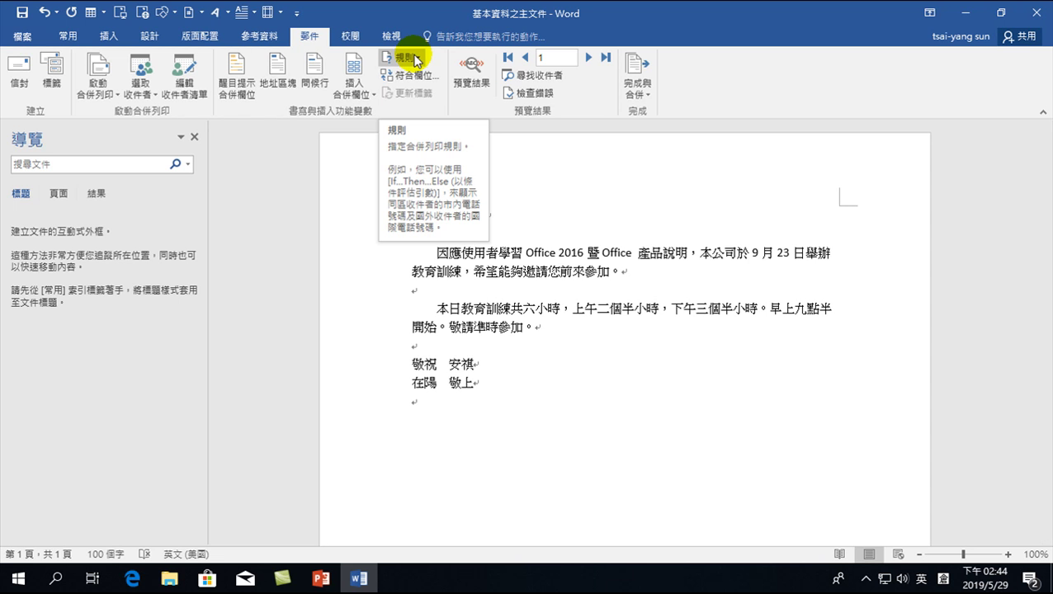
pyautogui.click(356, 97)
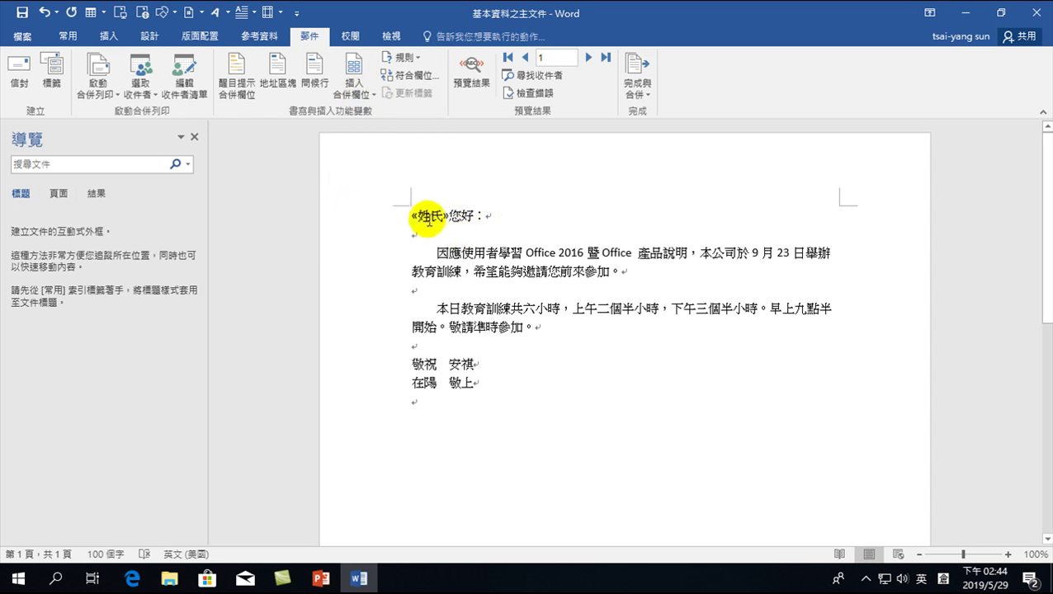
# Open the Rules menu on the Mailings tab.
pyautogui.click(409, 63)
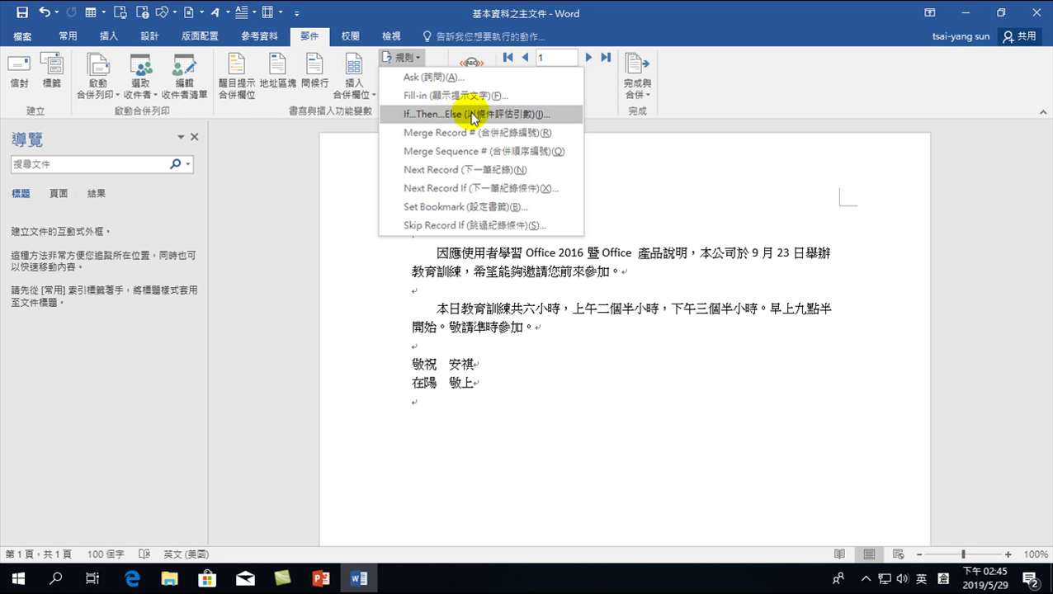
# Start an If...Then...Else rule testing whether 性別 等於 男.
pyautogui.click(452, 115)
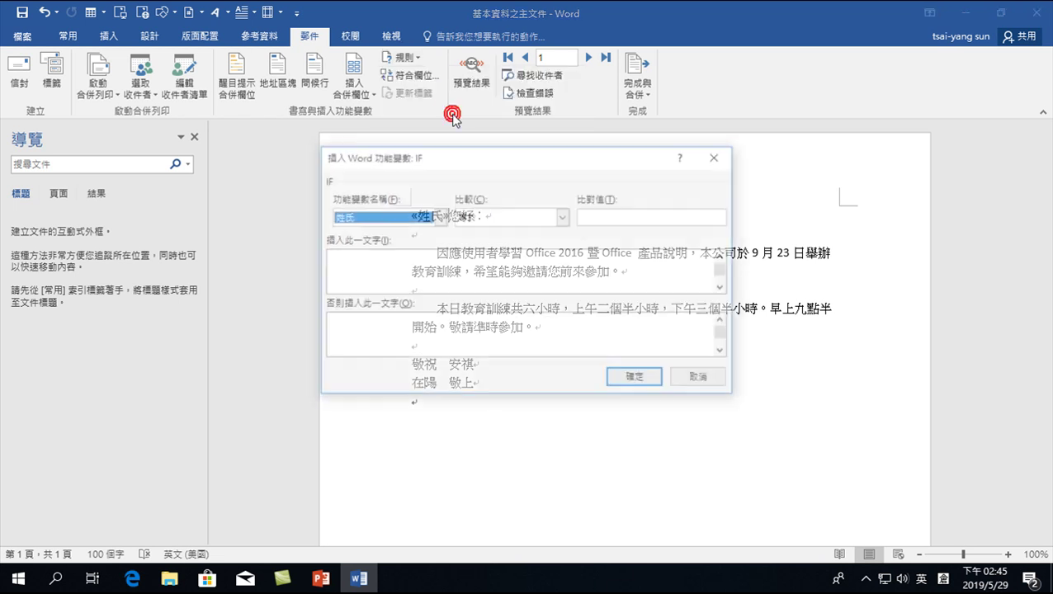
pyautogui.click(442, 216)
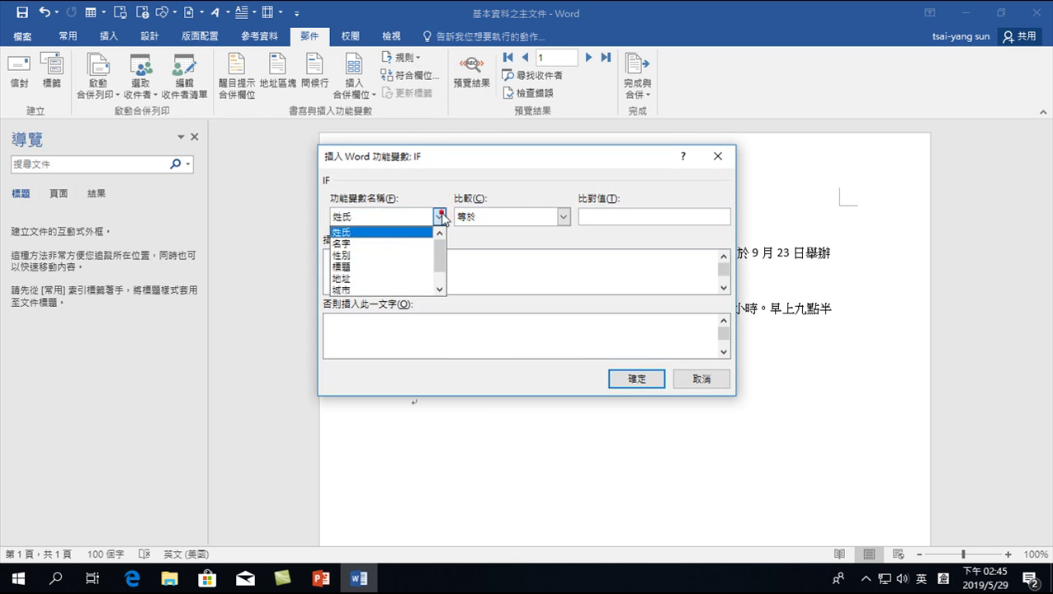
pyautogui.click(356, 256)
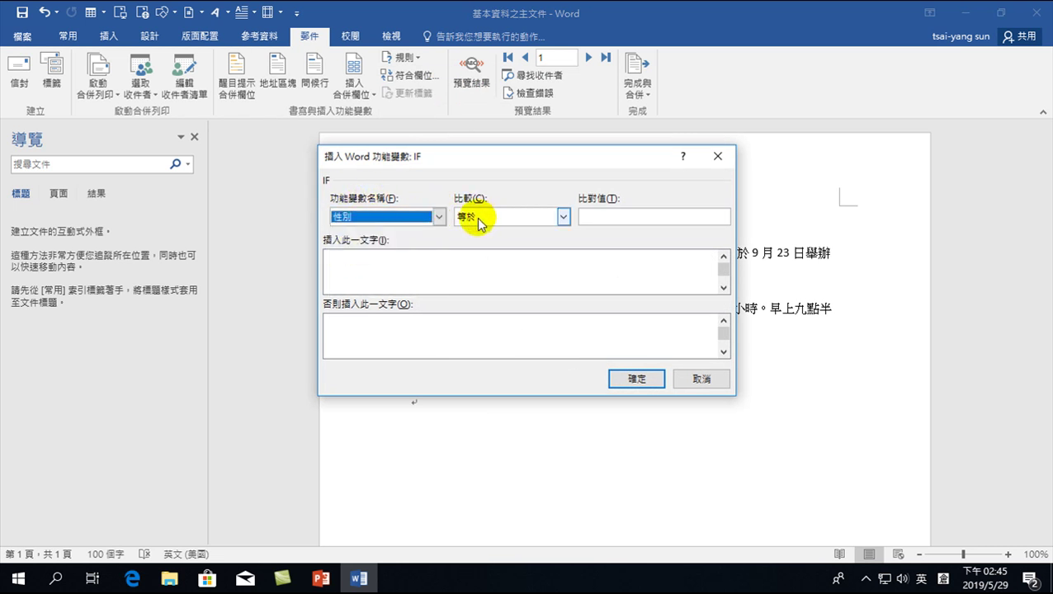
pyautogui.click(594, 216)
pyautogui.write('wk')
pyautogui.press('Down')
pyautogui.press('Return')
# Make the rule insert 先生 on a match and 女士 otherwise, then confirm it.
pyautogui.click(434, 267)
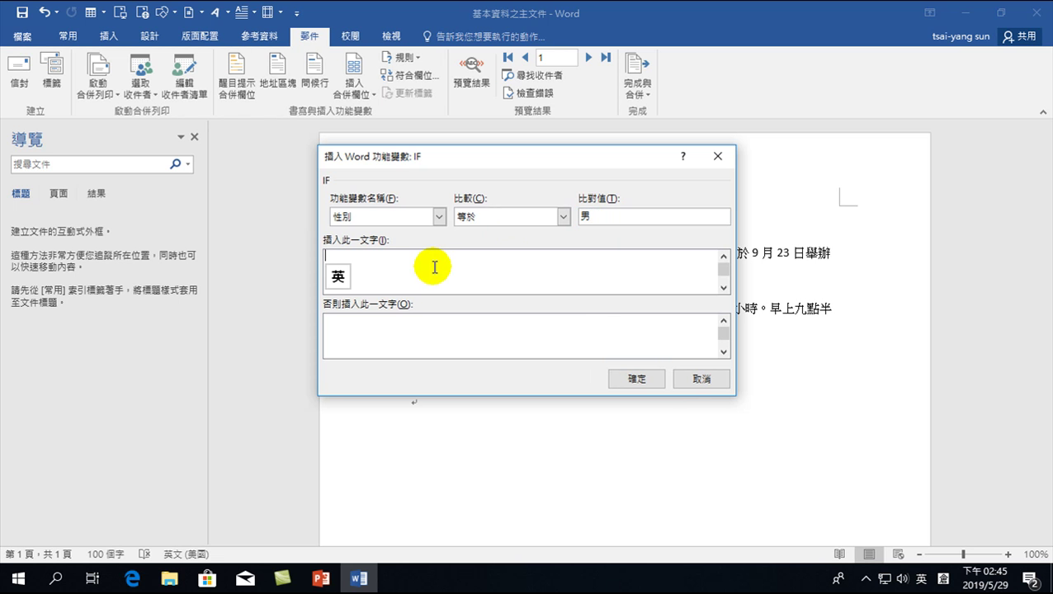
pyautogui.write('hg')
pyautogui.press('BackSpace')
pyautogui.press('BackSpace')
pyautogui.write('先生')
pyautogui.press('Down')
pyautogui.press('Return')
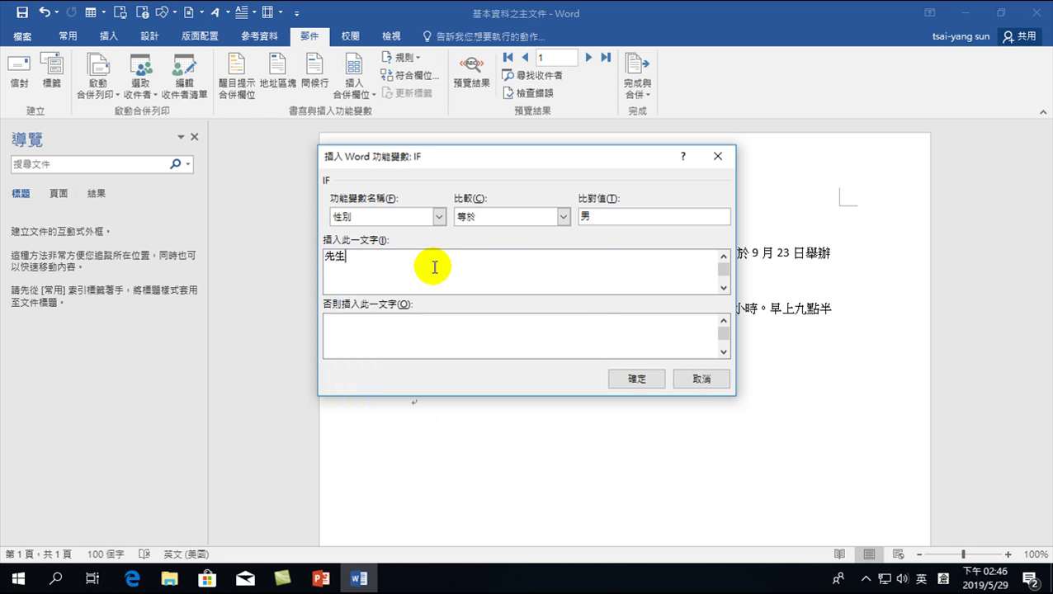
pyautogui.press('shift')
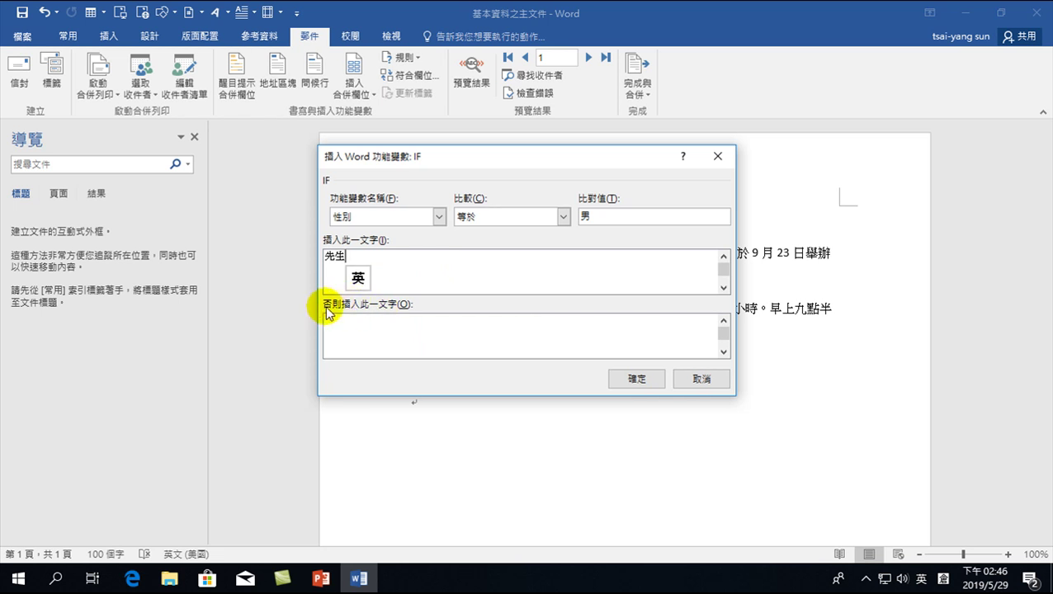
pyautogui.click(344, 323)
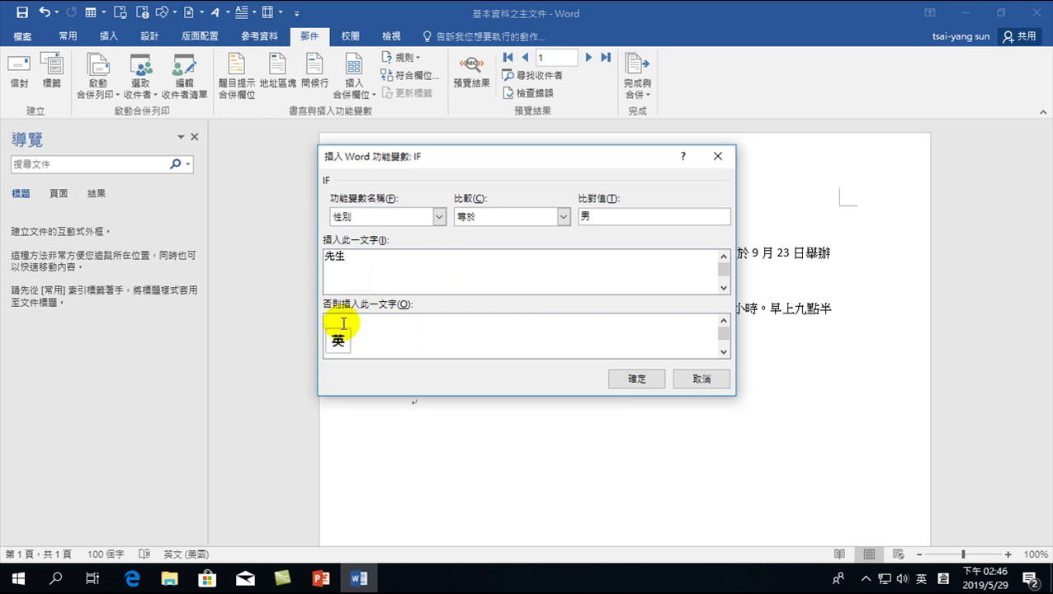
pyautogui.press('shift')
pyautogui.write('女士')
pyautogui.press('Return')
pyautogui.press('shift')
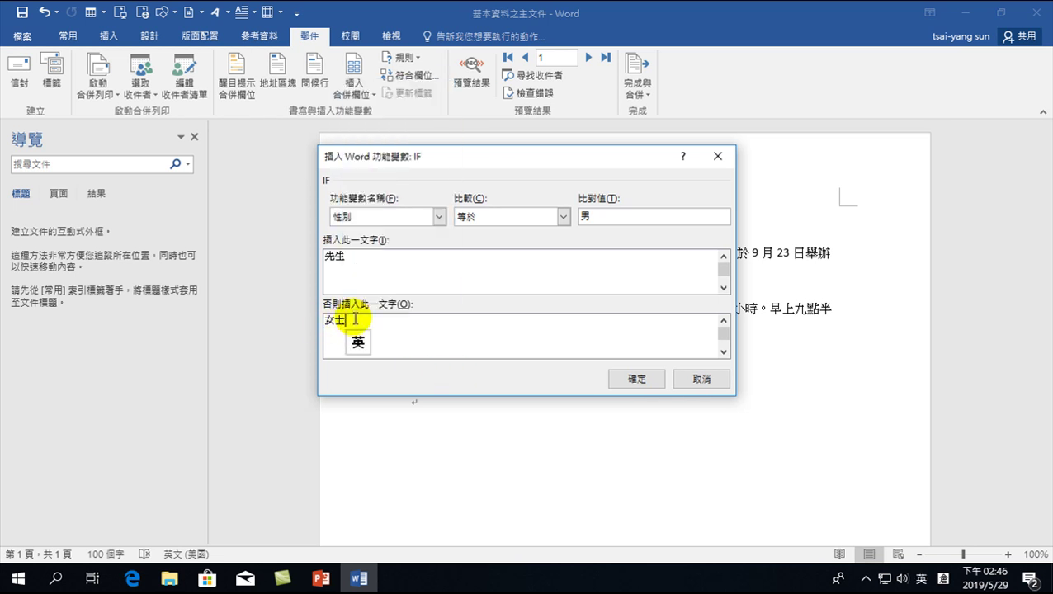
pyautogui.click(634, 379)
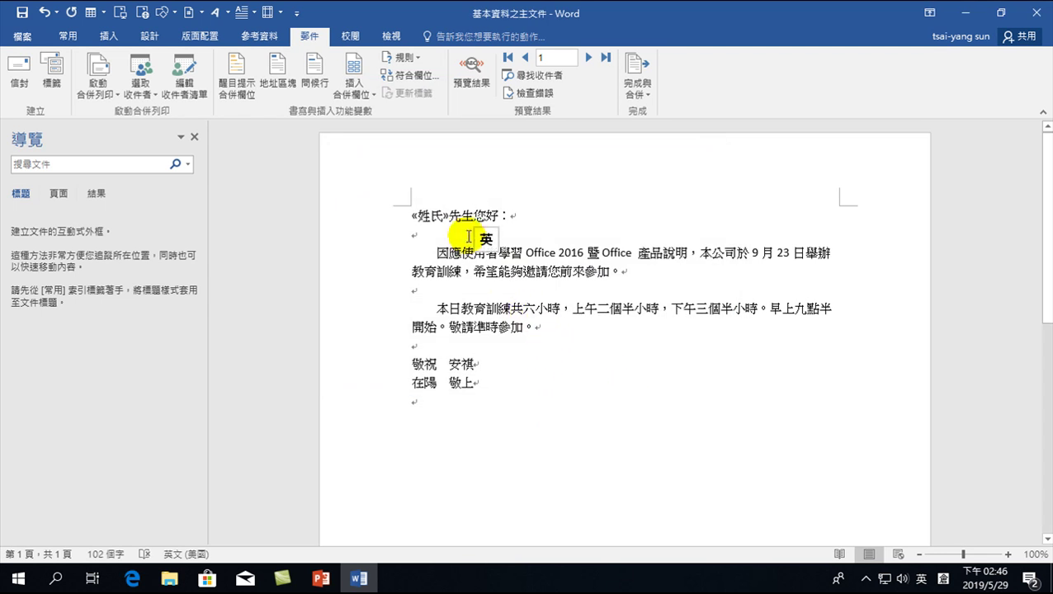
pyautogui.click(410, 82)
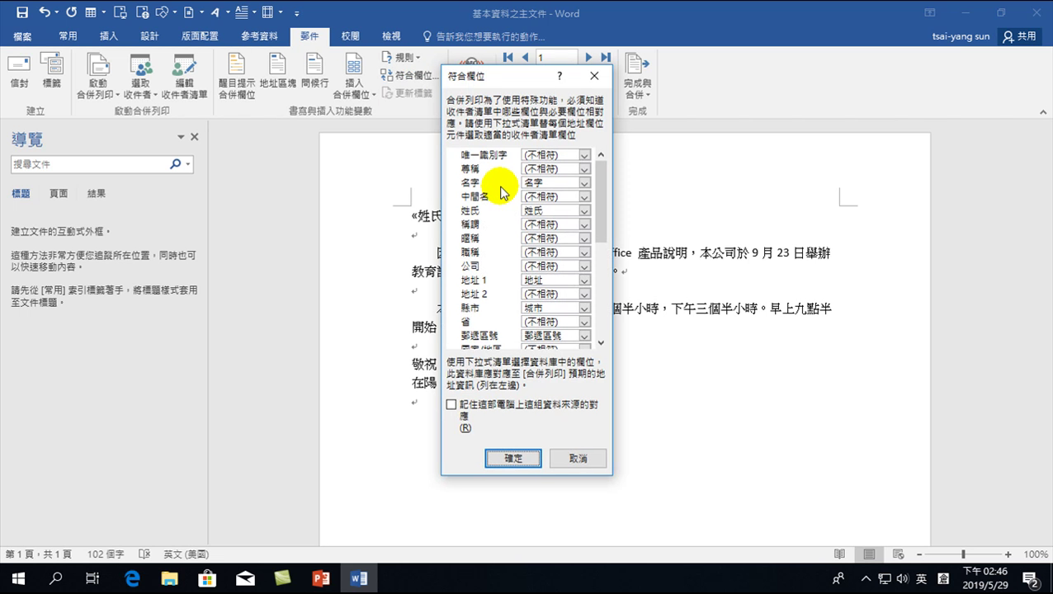
pyautogui.click(595, 76)
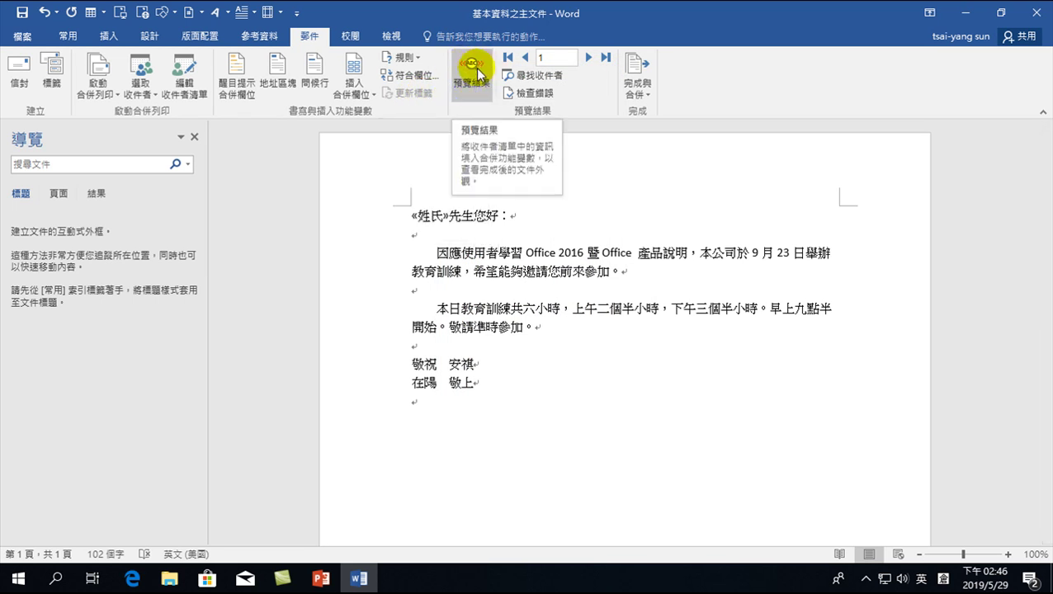
# Preview the merged letter with real recipient data and step forward to record 3.
pyautogui.click(470, 78)
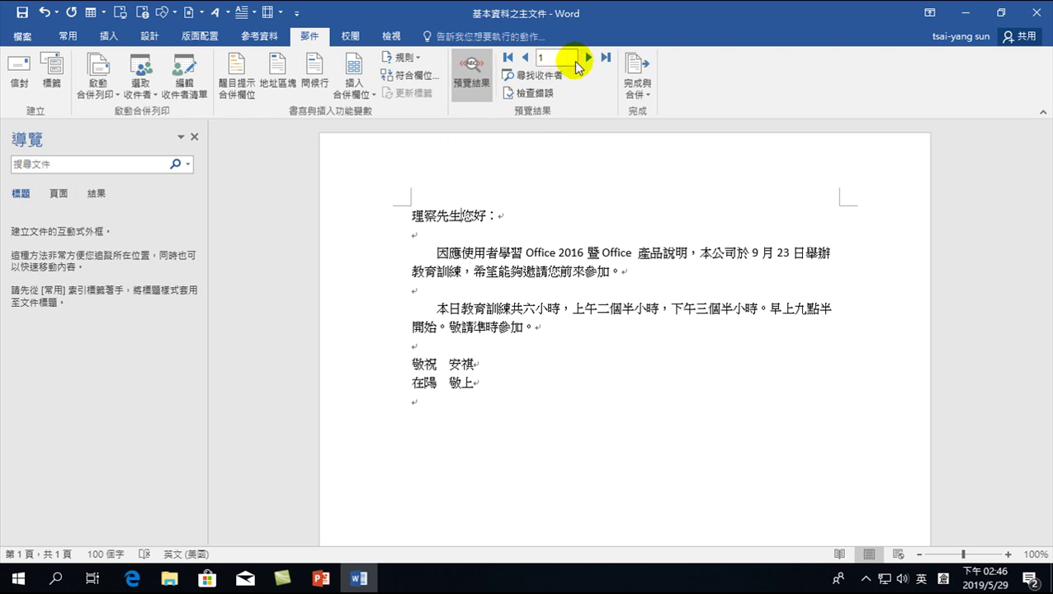
pyautogui.click(588, 57)
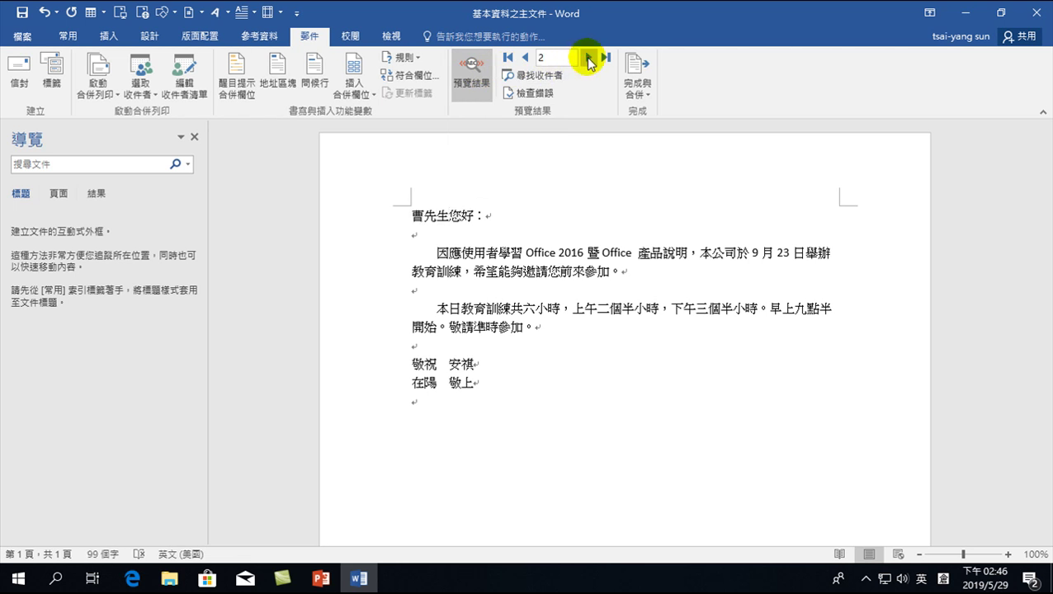
pyautogui.click(588, 58)
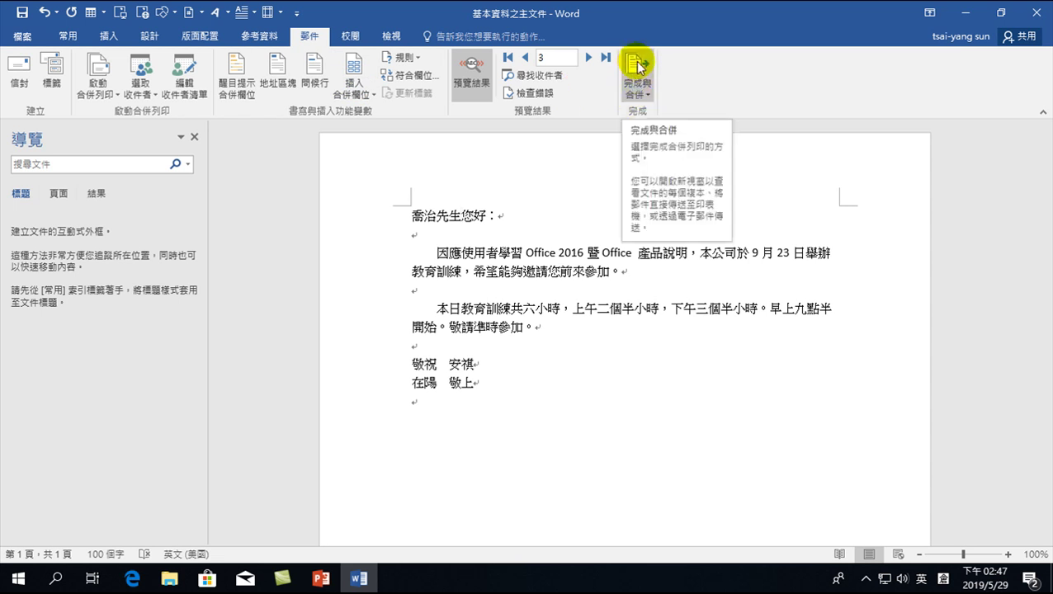
# Merge all recipient records into a new document with Edit Individual Documents.
pyautogui.click(636, 66)
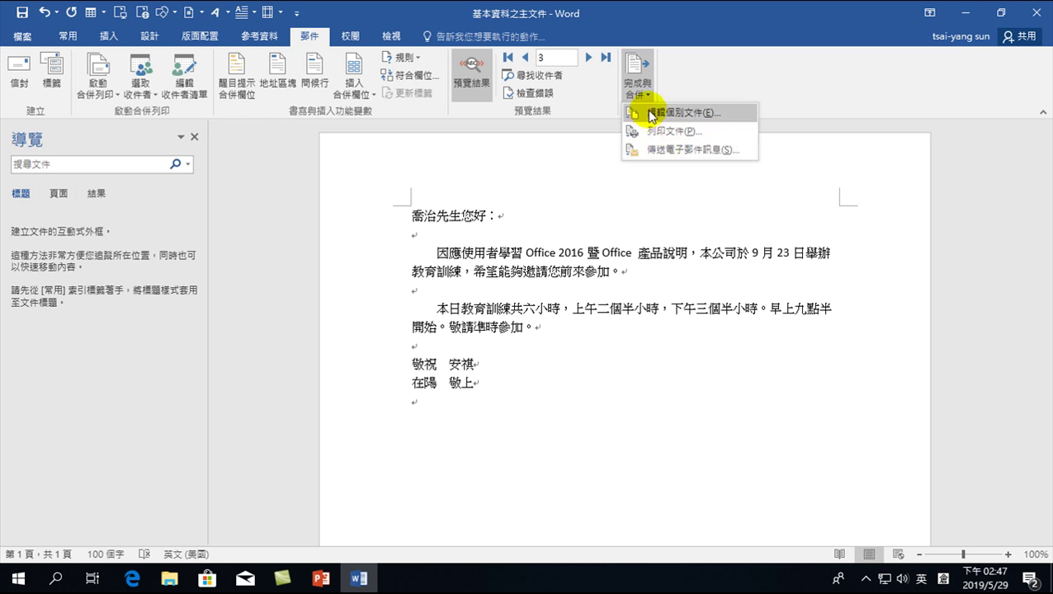
pyautogui.click(684, 113)
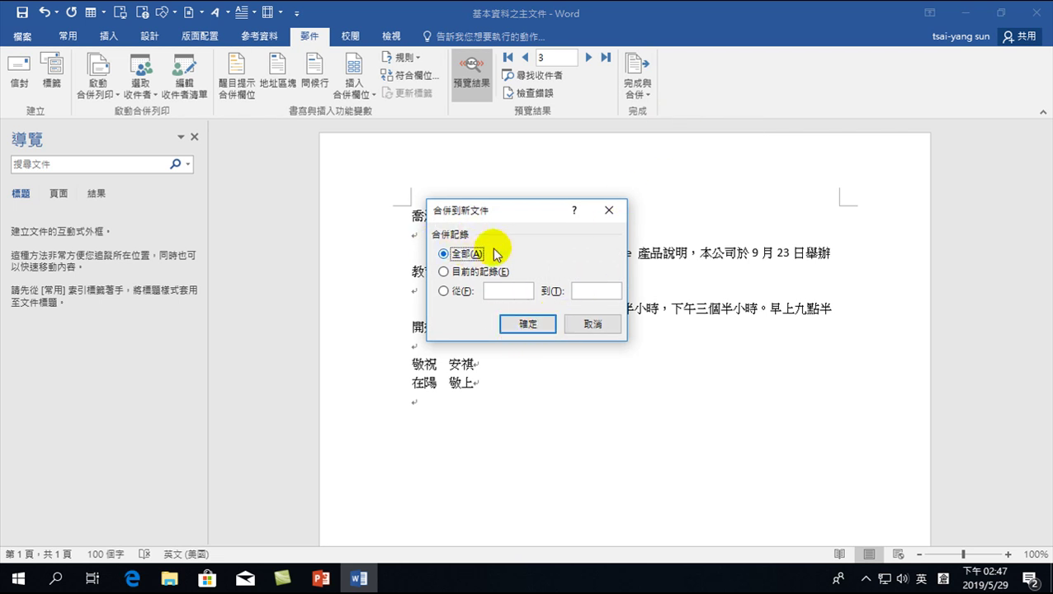
pyautogui.click(527, 323)
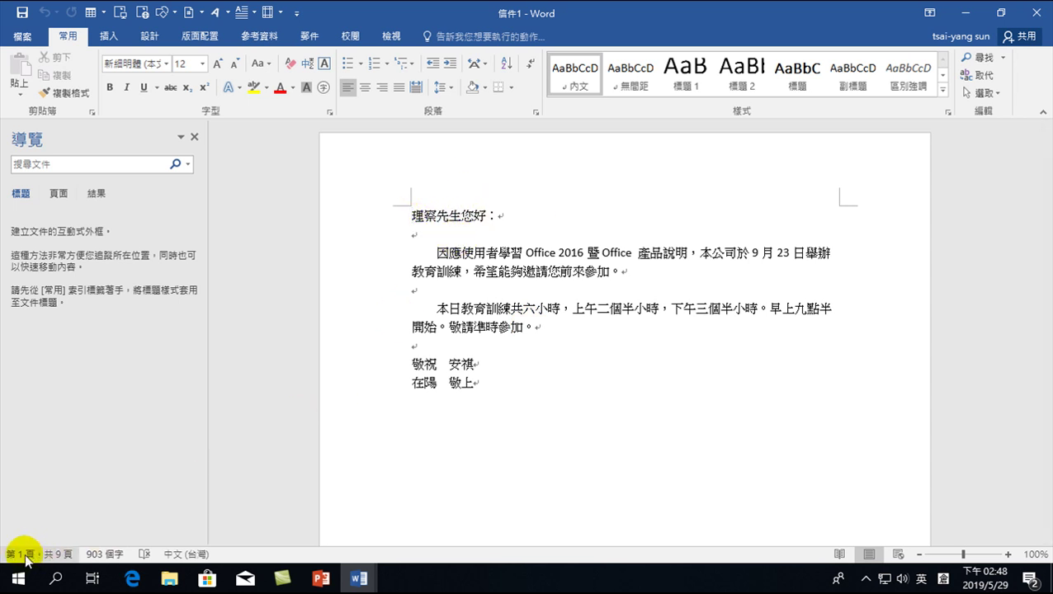
# Scroll through 信件1 to review the first three personalised letters.
pyautogui.scroll(-2, 496, 429)
pyautogui.scroll(-8, 518, 396)
pyautogui.scroll(-6, 518, 426)
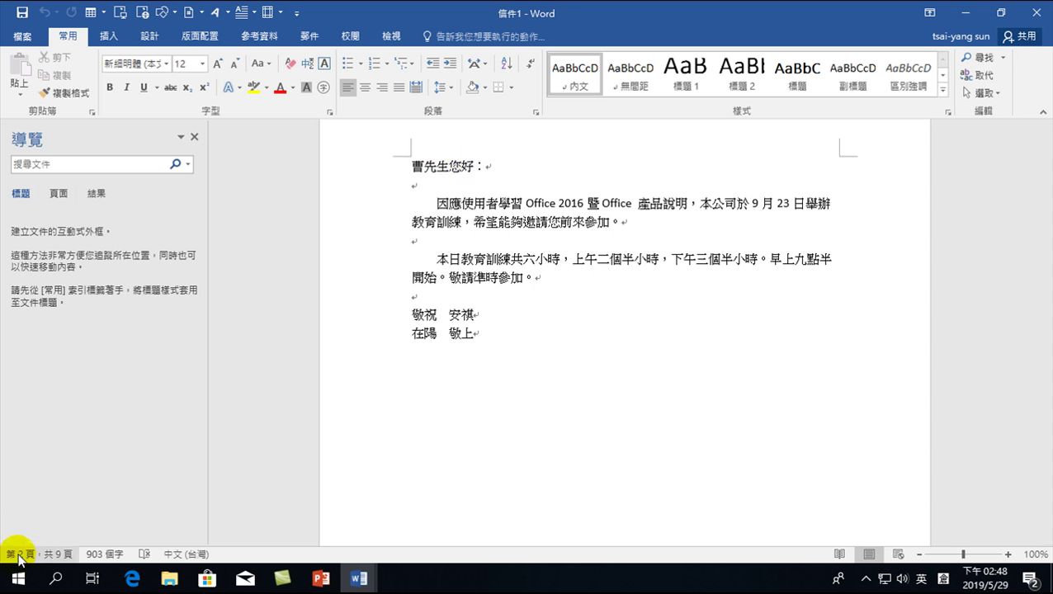
pyautogui.scroll(-10, 549, 383)
pyautogui.scroll(-6, 528, 380)
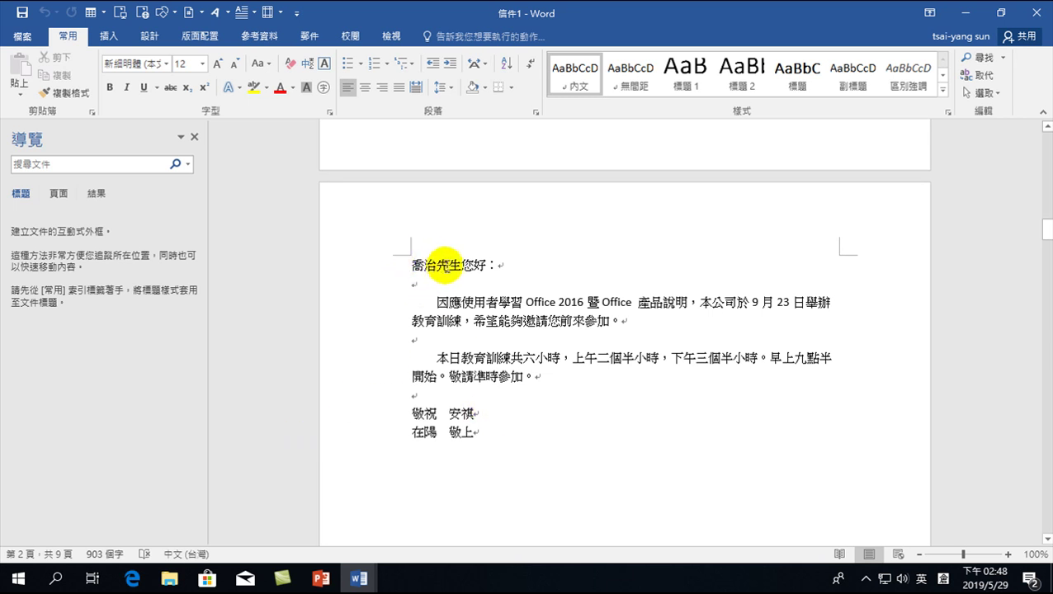
pyautogui.scroll(-2, 465, 281)
pyautogui.scroll(-8, 468, 298)
pyautogui.scroll(-8, 471, 322)
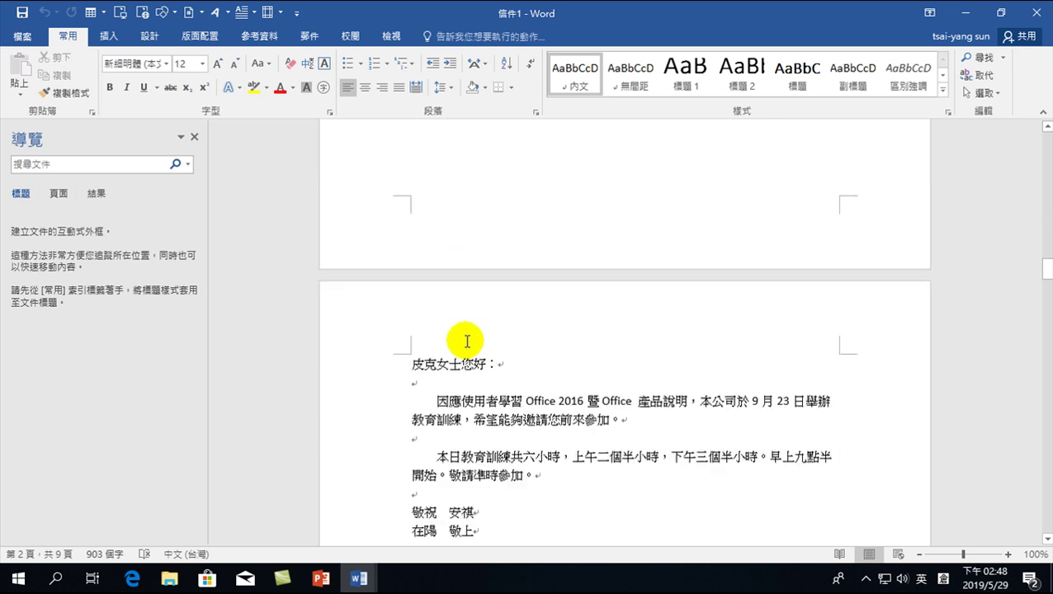
pyautogui.scroll(-2, 458, 297)
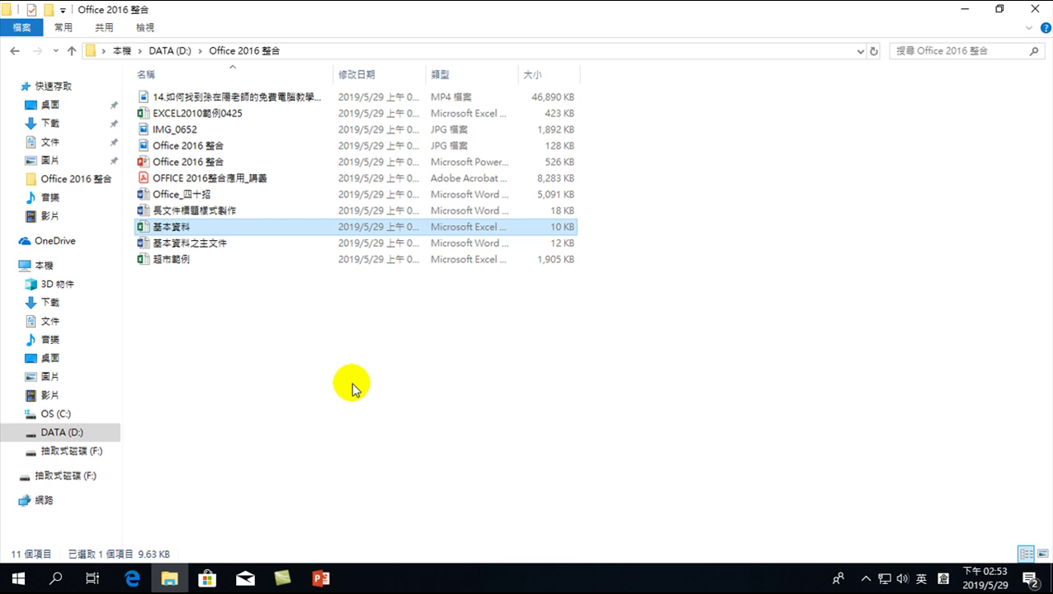
# Open Office_四十招 from the Office 2016 整合 folder in Word.
pyautogui.doubleClick(180, 196)
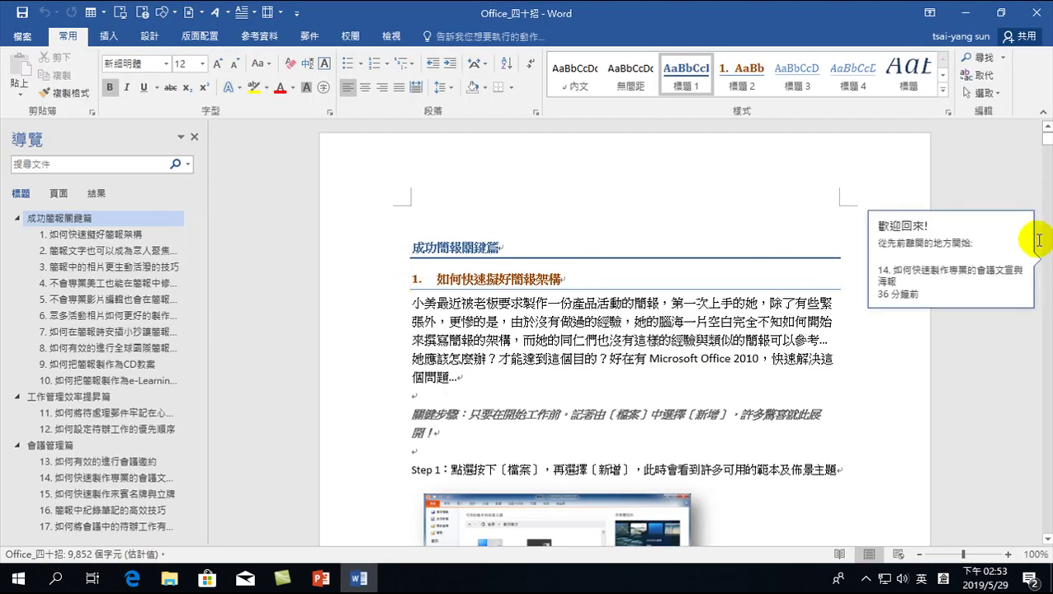
pyautogui.scroll(-3, 515, 340)
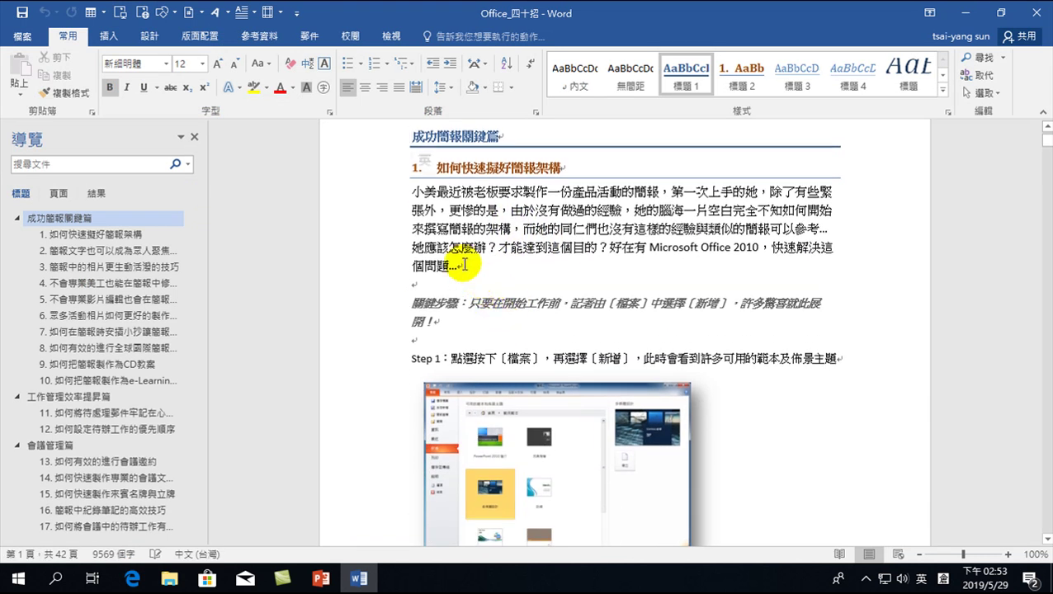
# Collapse tip 11 to its heading, re-expanding 成功簡報關鍵篇 after briefly collapsing it.
pyautogui.scroll(2, 430, 190)
pyautogui.click(456, 211)
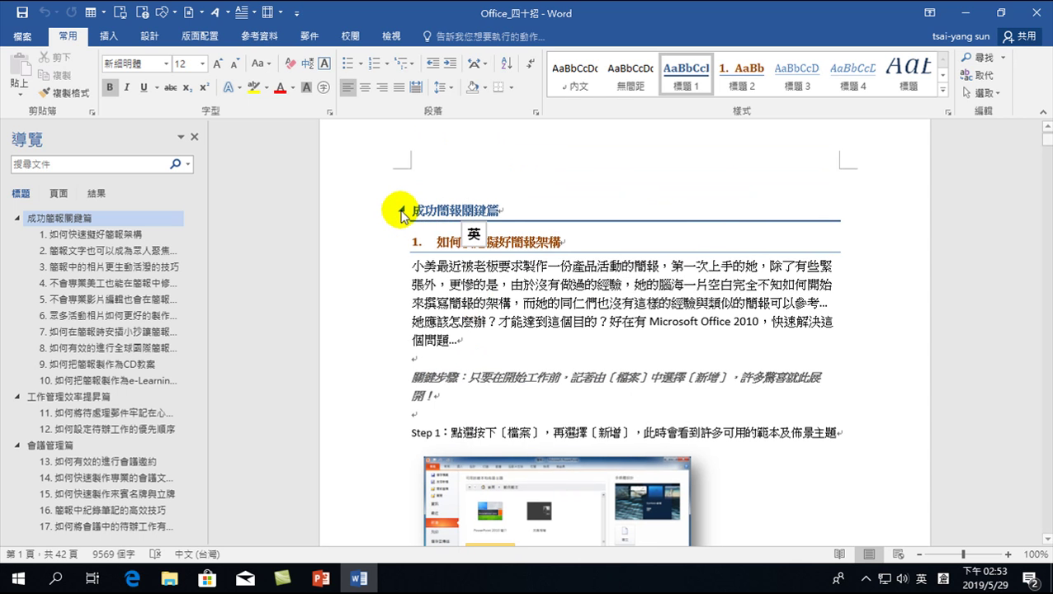
pyautogui.moveTo(417, 212)
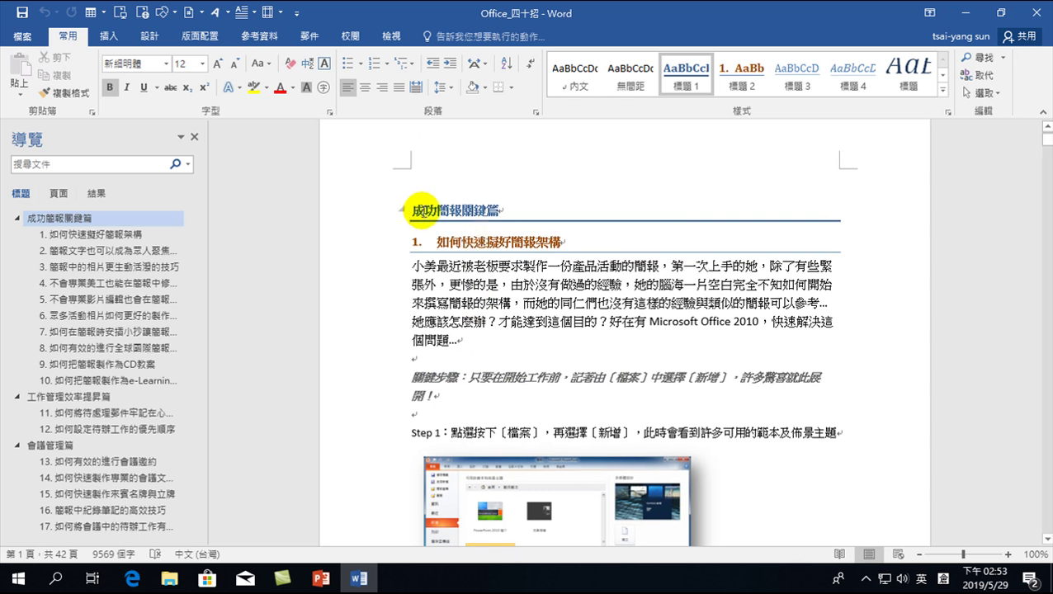
pyautogui.click(402, 211)
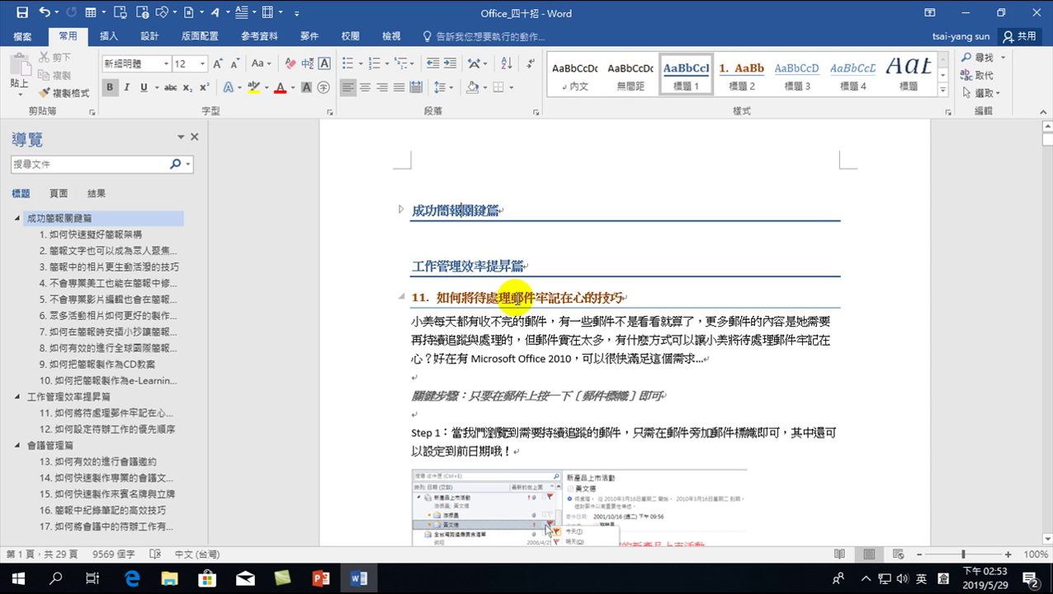
pyautogui.moveTo(403, 297)
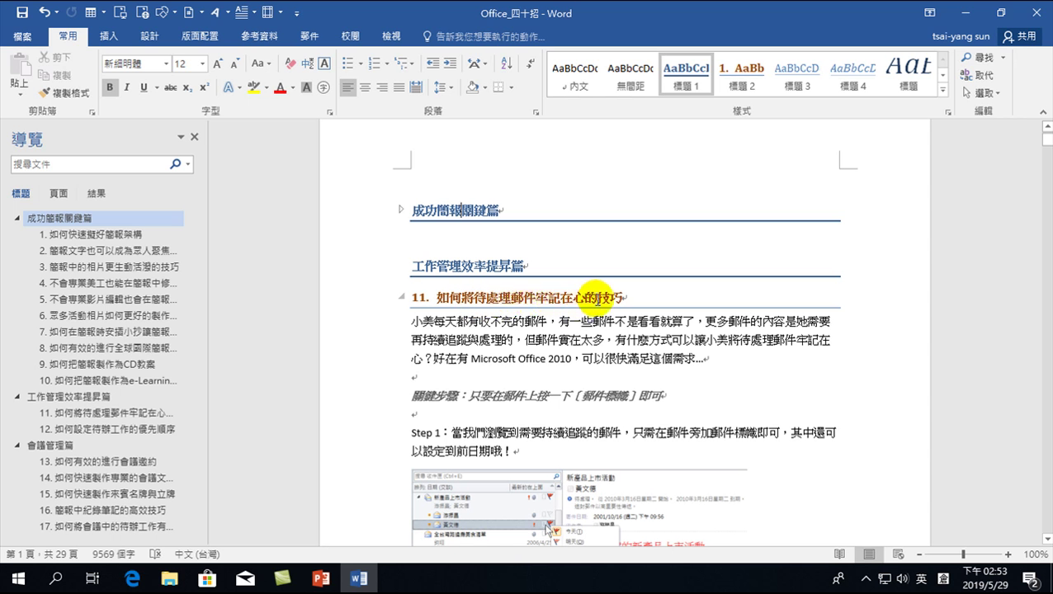
pyautogui.click(594, 298)
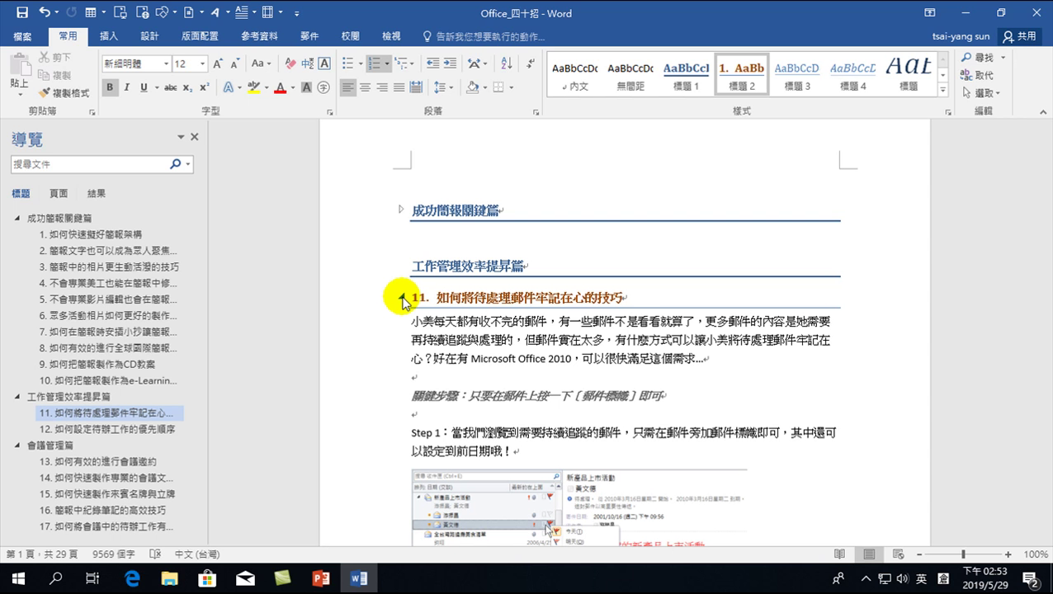
pyautogui.click(401, 297)
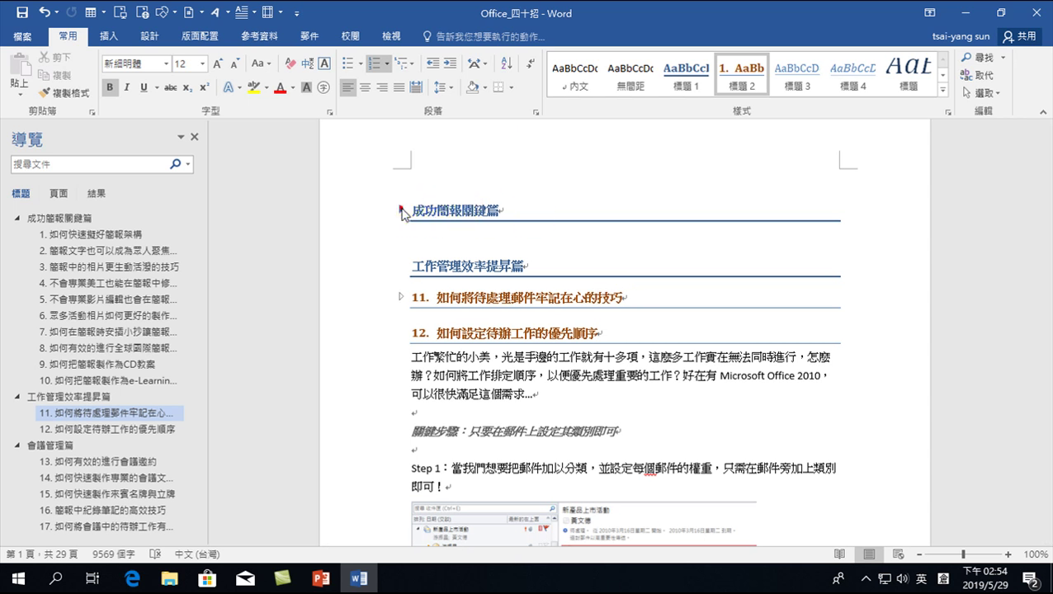
pyautogui.click(401, 211)
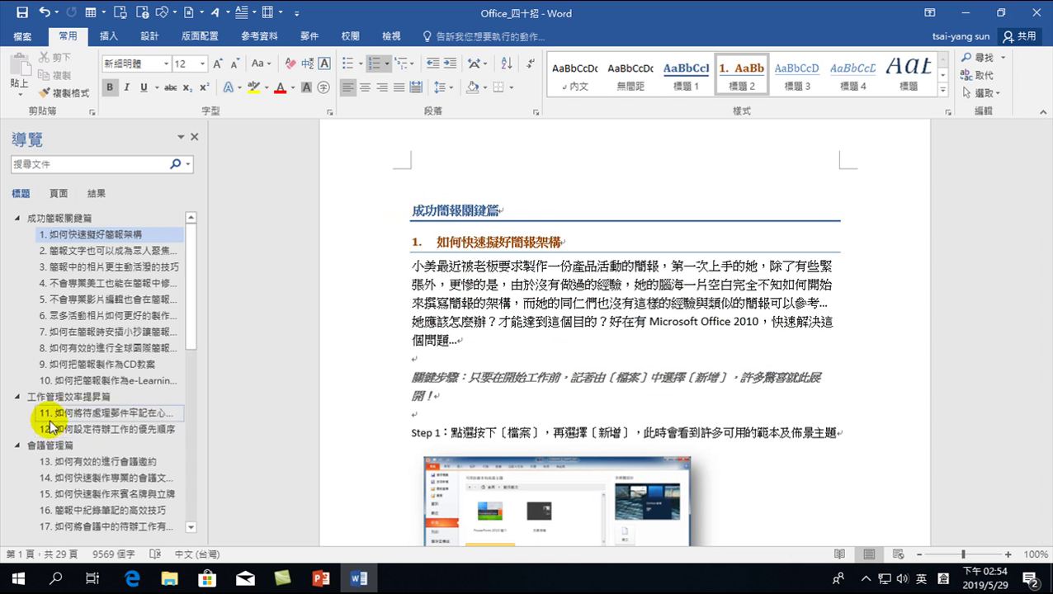
# Expand tip 11 to inspect its opening paragraphs, then collapse it again.
pyautogui.click(49, 412)
pyautogui.scroll(3, 444, 234)
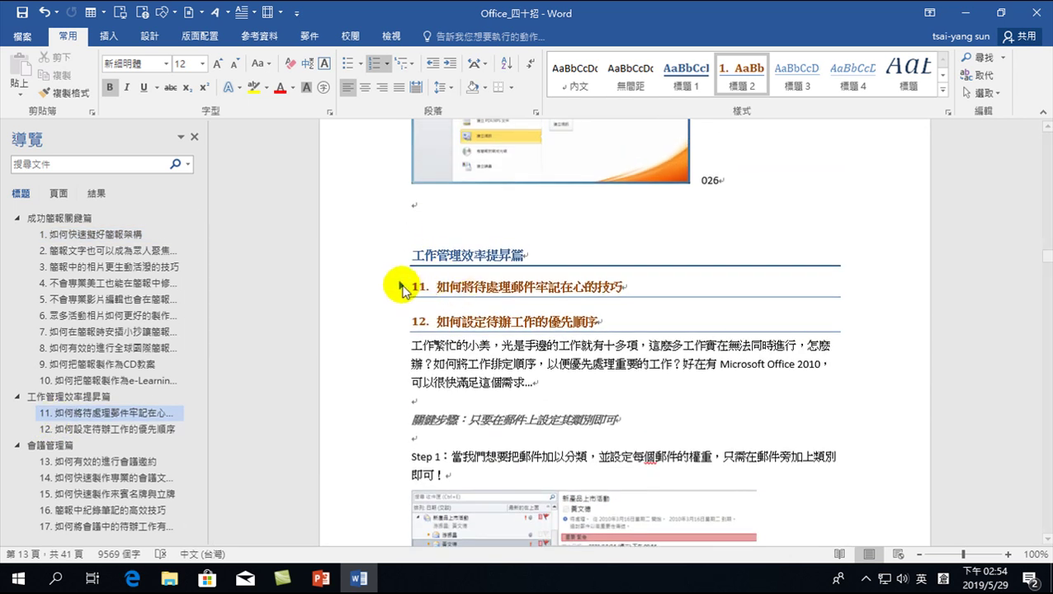
pyautogui.click(402, 287)
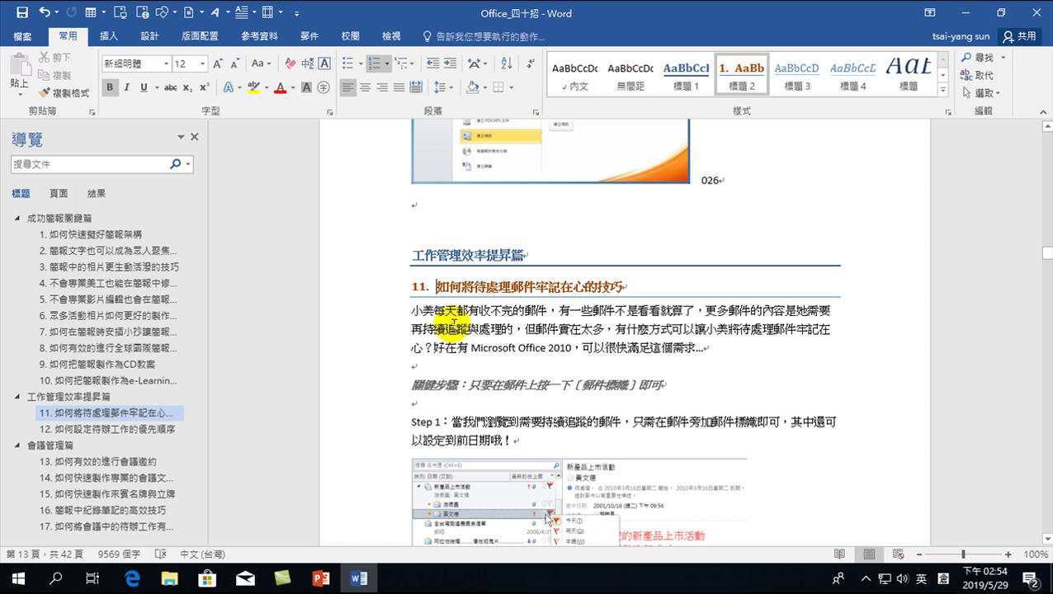
pyautogui.moveTo(463, 257)
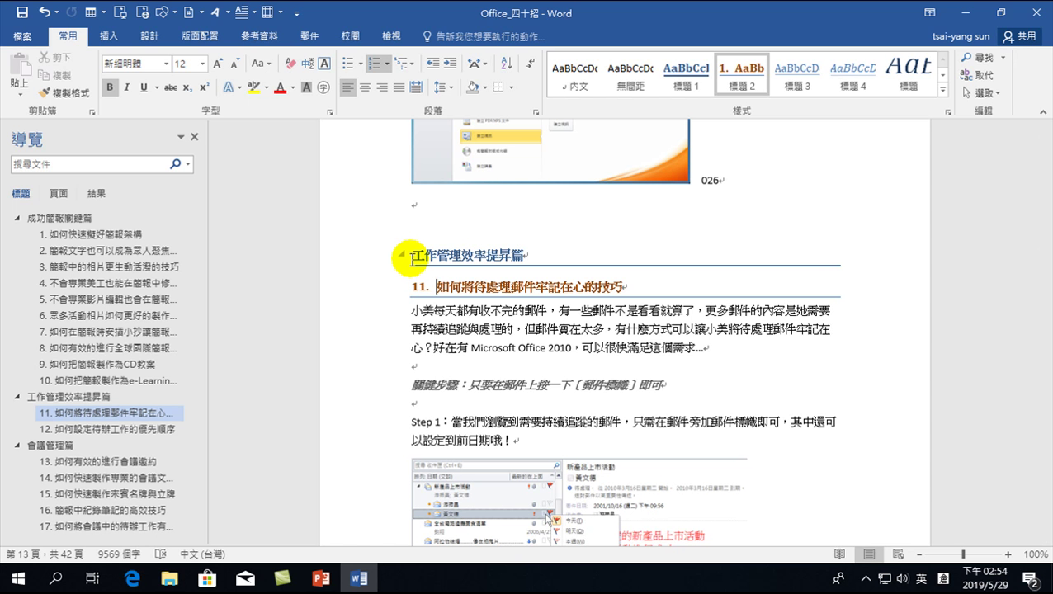
pyautogui.moveTo(376, 287); pyautogui.dragTo(388, 384)
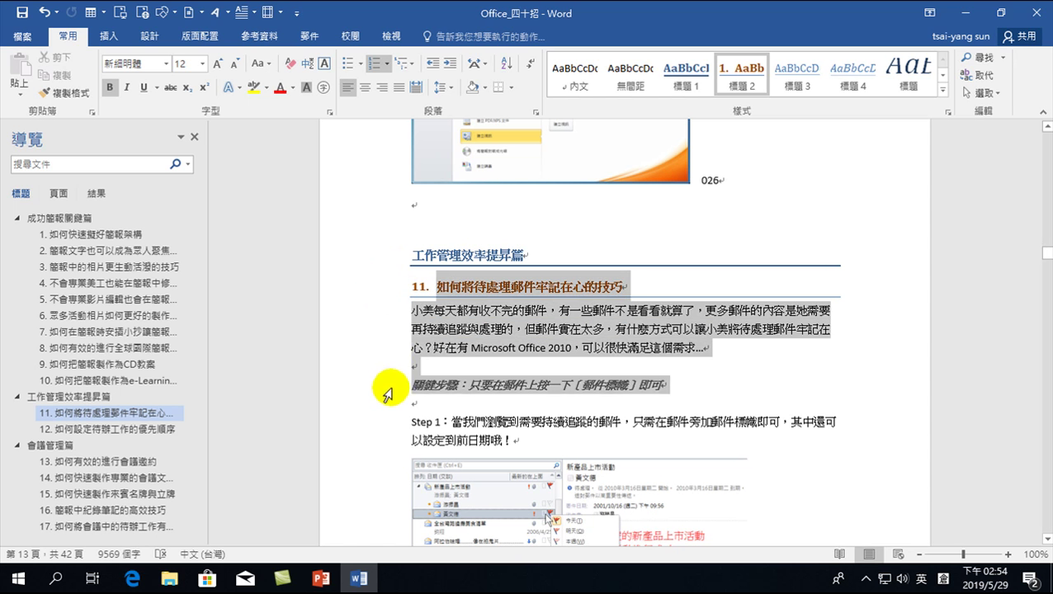
pyautogui.moveTo(388, 394)
pyautogui.mouseDown()
pyautogui.moveTo(389, 427)
pyautogui.moveTo(390, 404)
pyautogui.mouseUp()
pyautogui.click(492, 306)
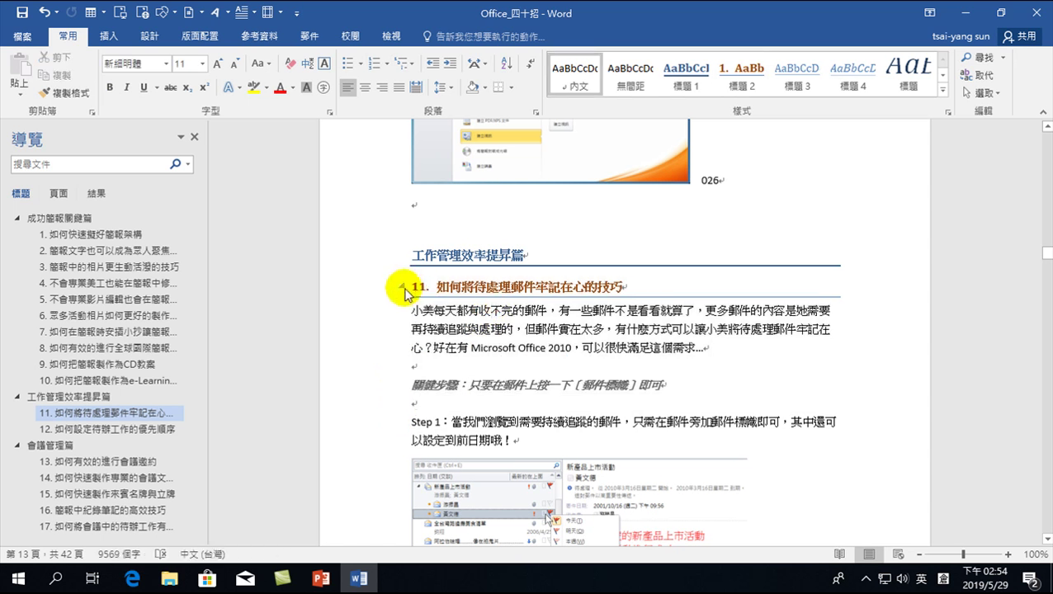
pyautogui.click(400, 286)
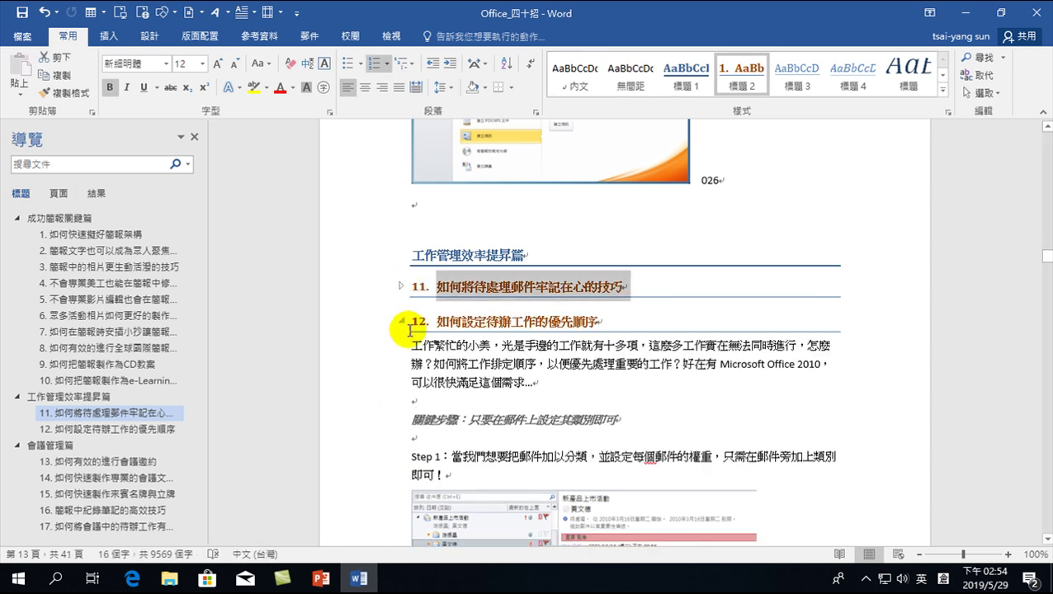
# Select the collapsed heading 11 line, then collapse heading 12 to hide its body.
pyautogui.click(359, 290)
pyautogui.rightClick(490, 286)
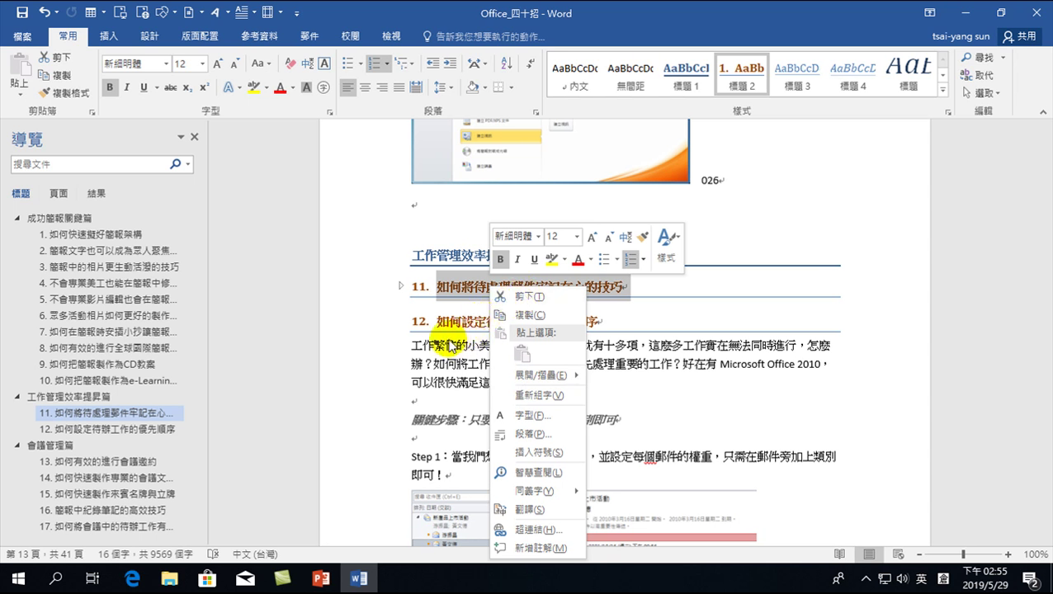
pyautogui.scroll(2, 445, 355)
pyautogui.press('Escape')
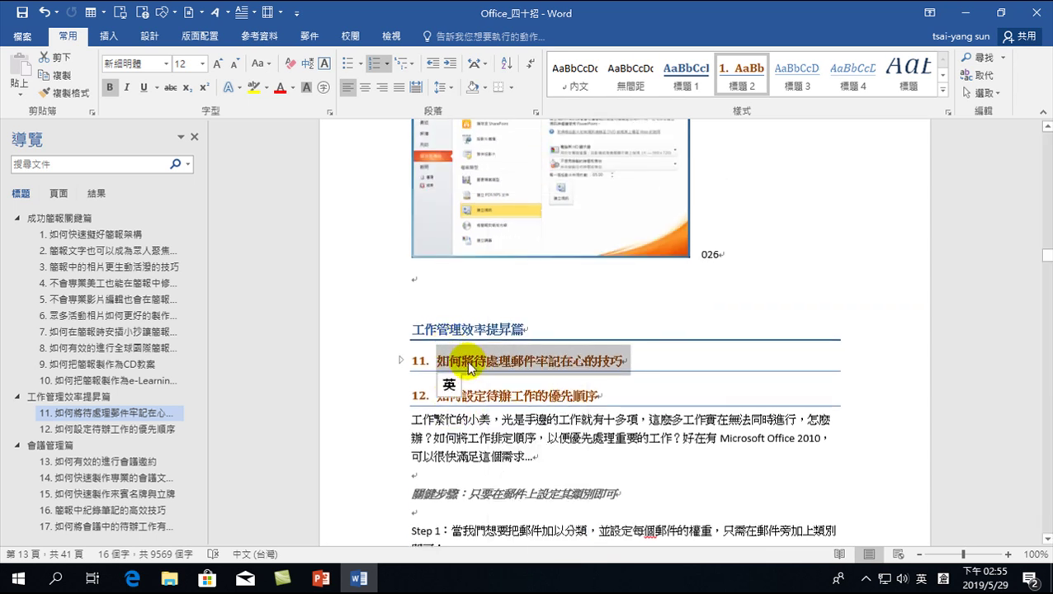
pyautogui.click(357, 361)
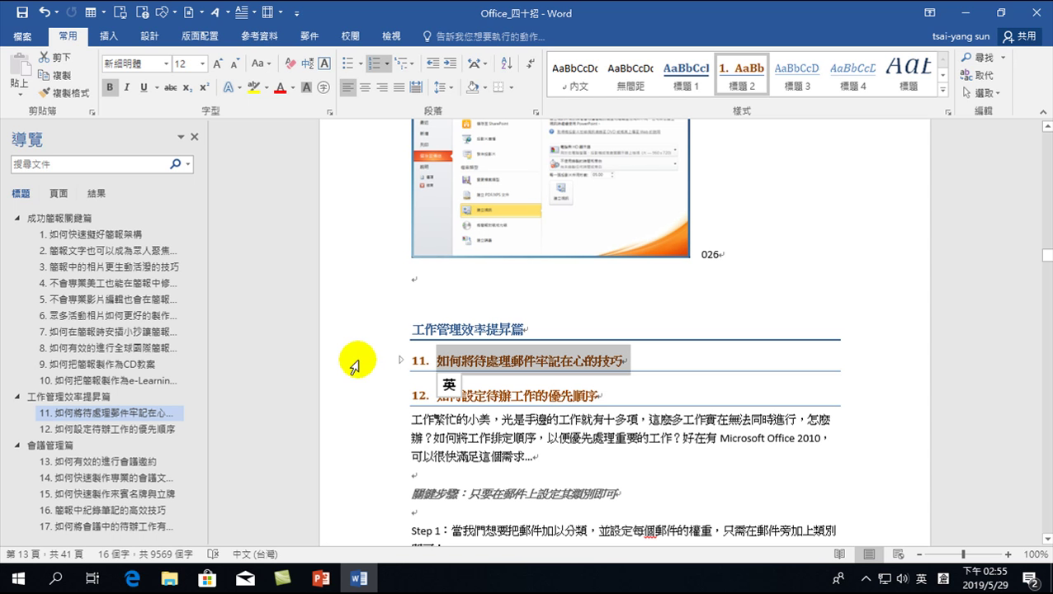
pyautogui.click(401, 396)
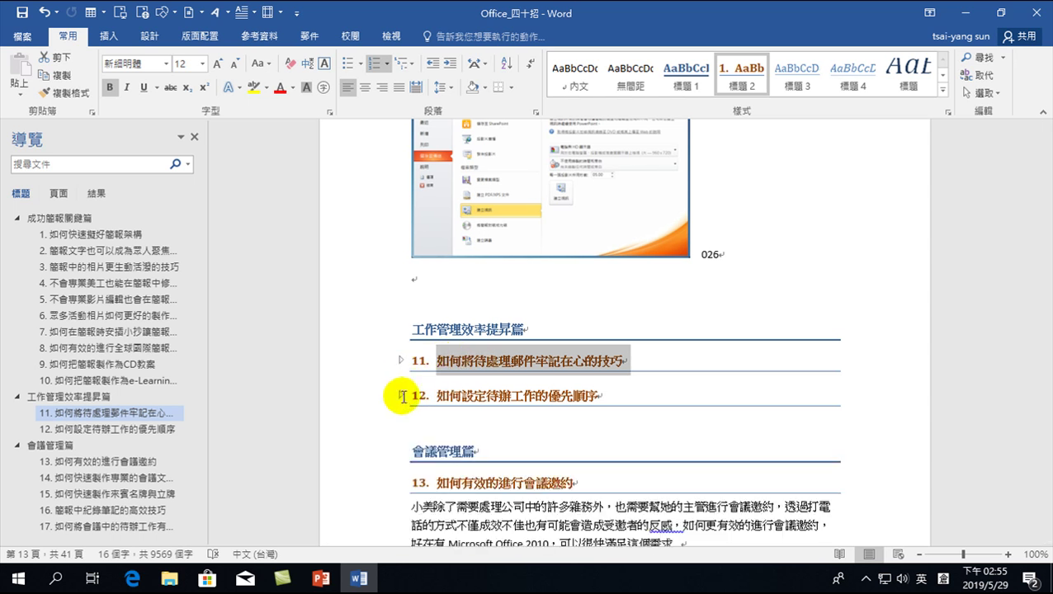
pyautogui.scroll(-1, 409, 445)
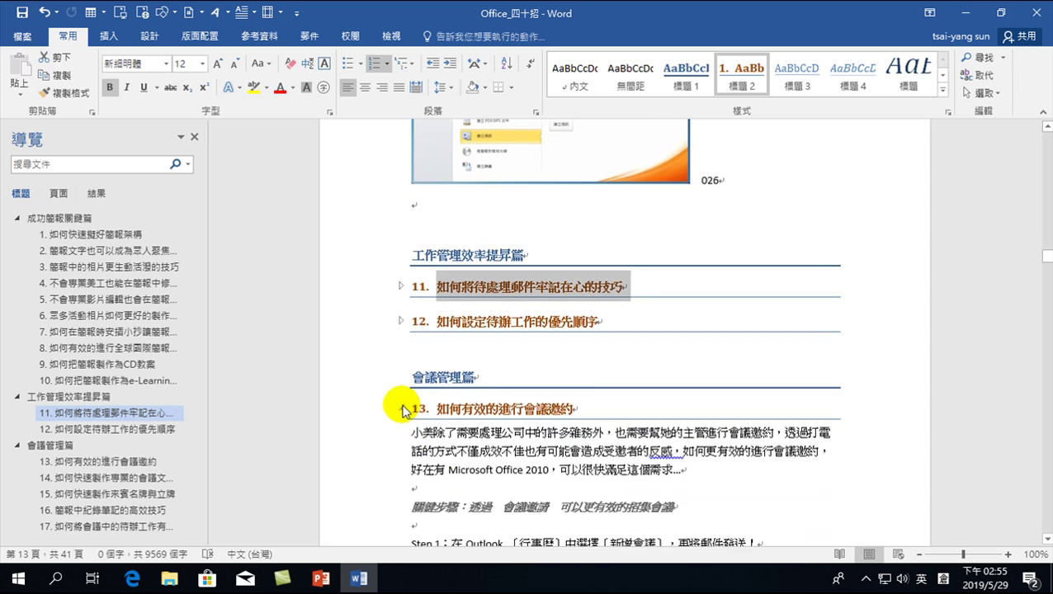
# Collapse headings 13, 14 and 15 to hide their body text.
pyautogui.click(401, 408)
pyautogui.scroll(-2, 406, 340)
pyautogui.click(401, 332)
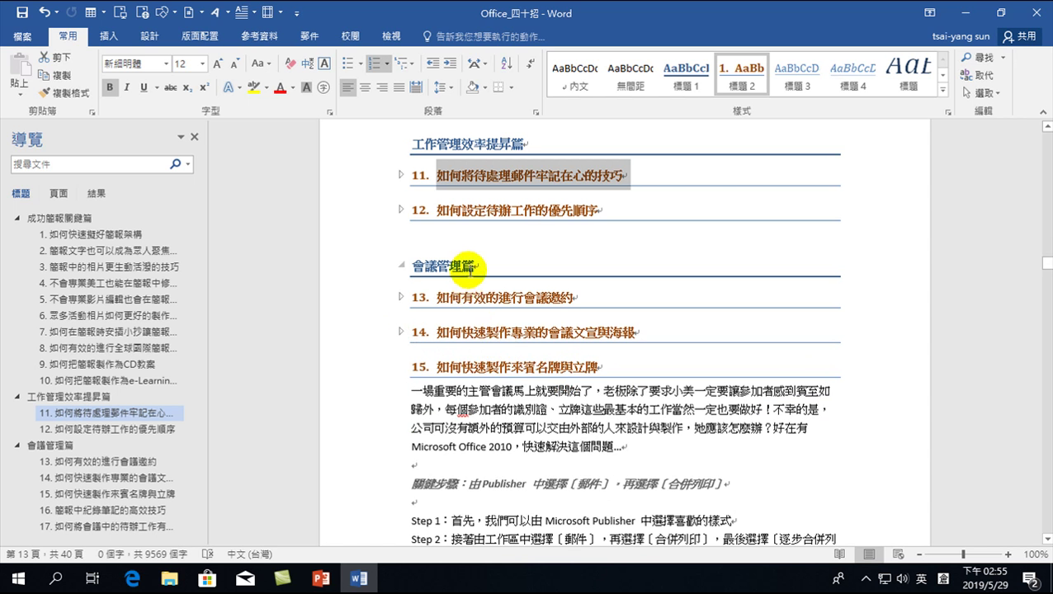
pyautogui.click(403, 368)
pyautogui.click(403, 367)
pyautogui.scroll(1, 492, 308)
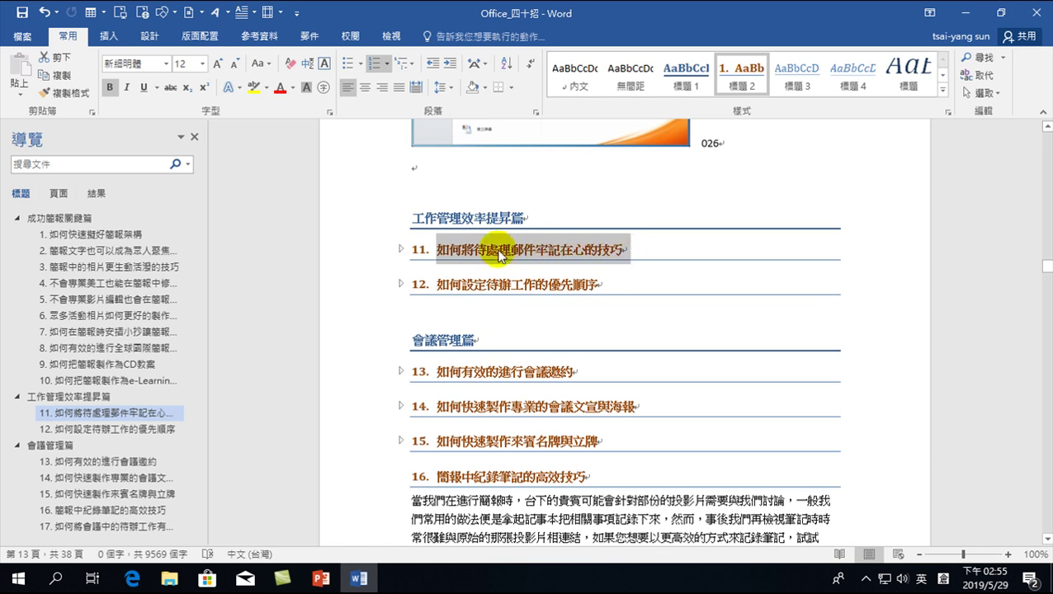
# Expand heading 11 to check its body, then collapse it again.
pyautogui.click(401, 251)
pyautogui.scroll(-2, 446, 314)
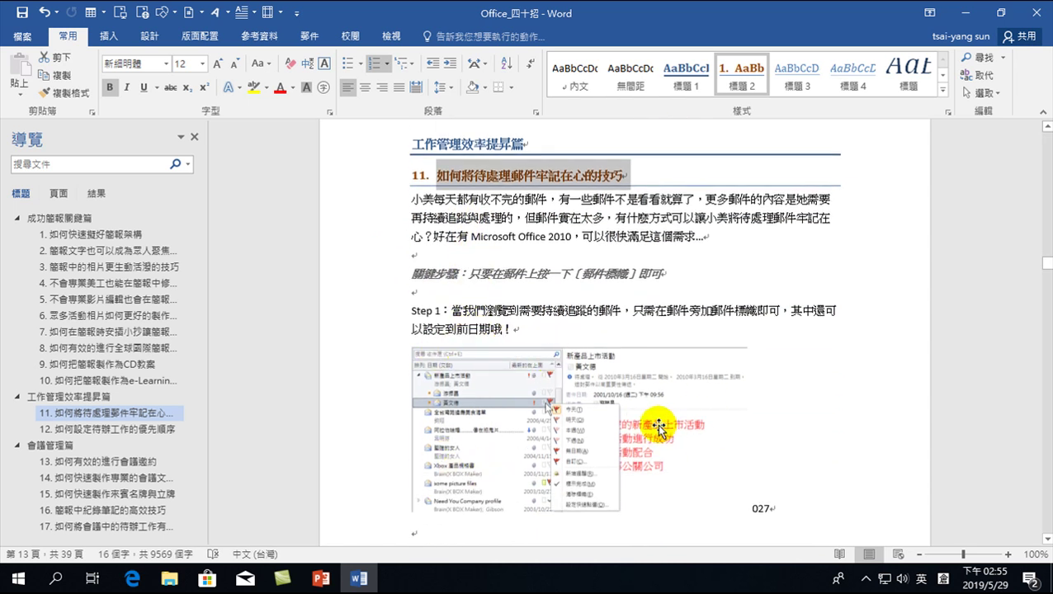
pyautogui.scroll(3, 577, 412)
pyautogui.click(404, 287)
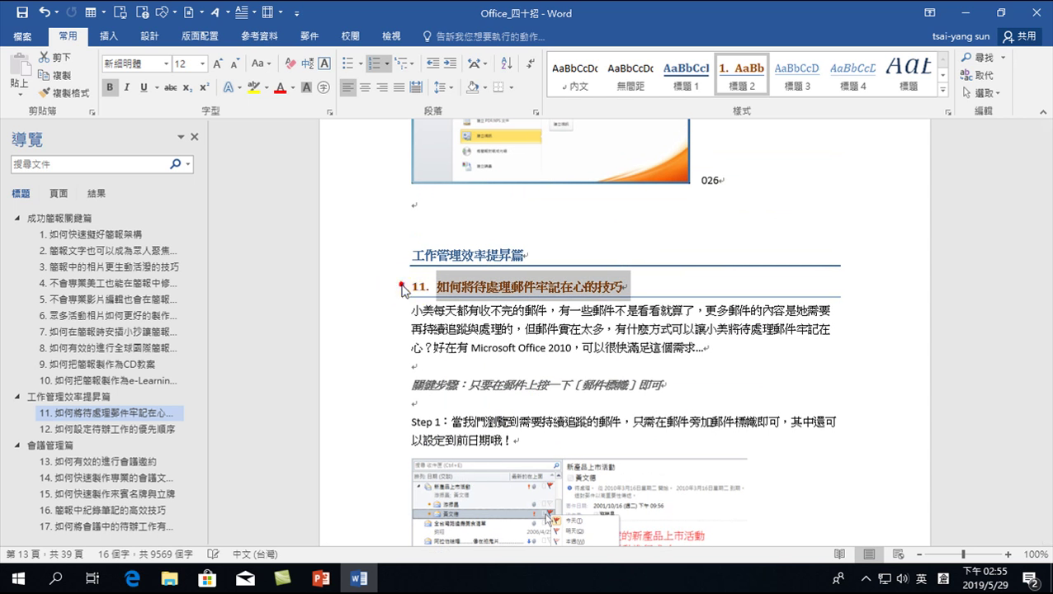
pyautogui.click(404, 287)
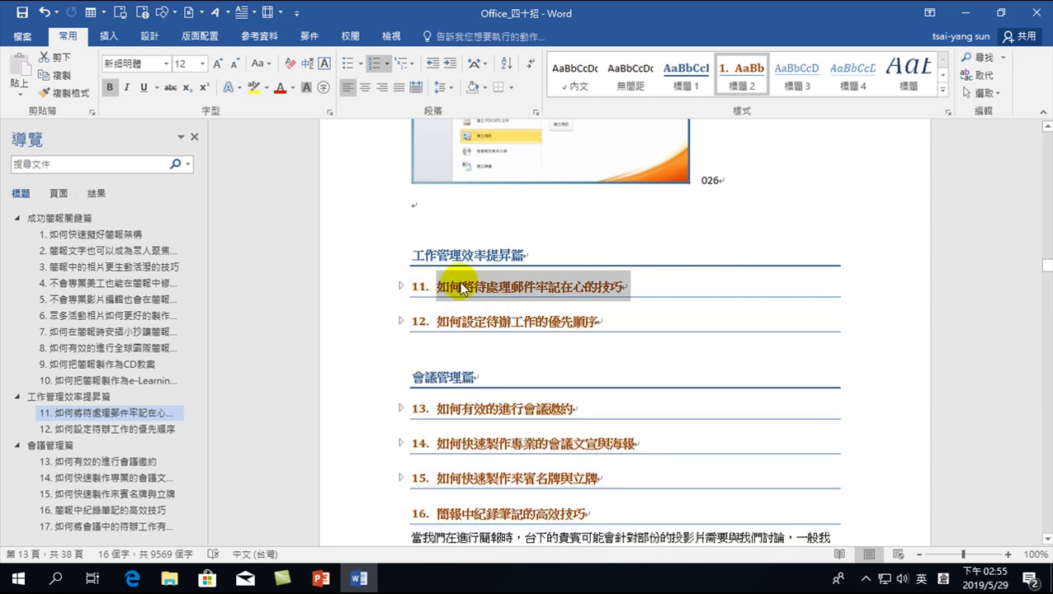
pyautogui.click(361, 293)
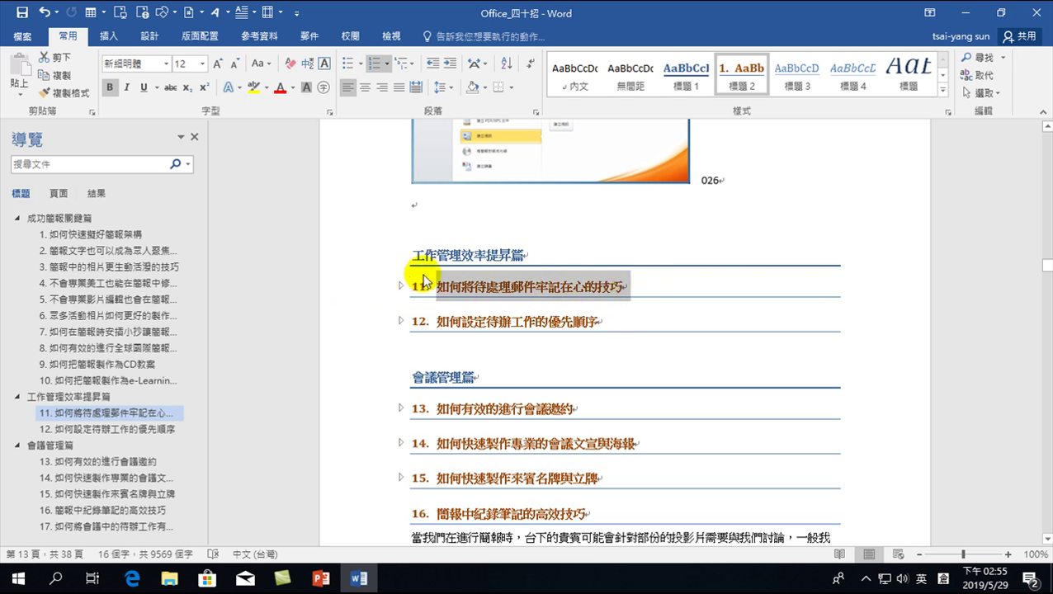
# Drag the collapsed heading 11 below 如何有效的進行會議邀約 so it becomes tip 13, then expand it.
pyautogui.click(583, 287)
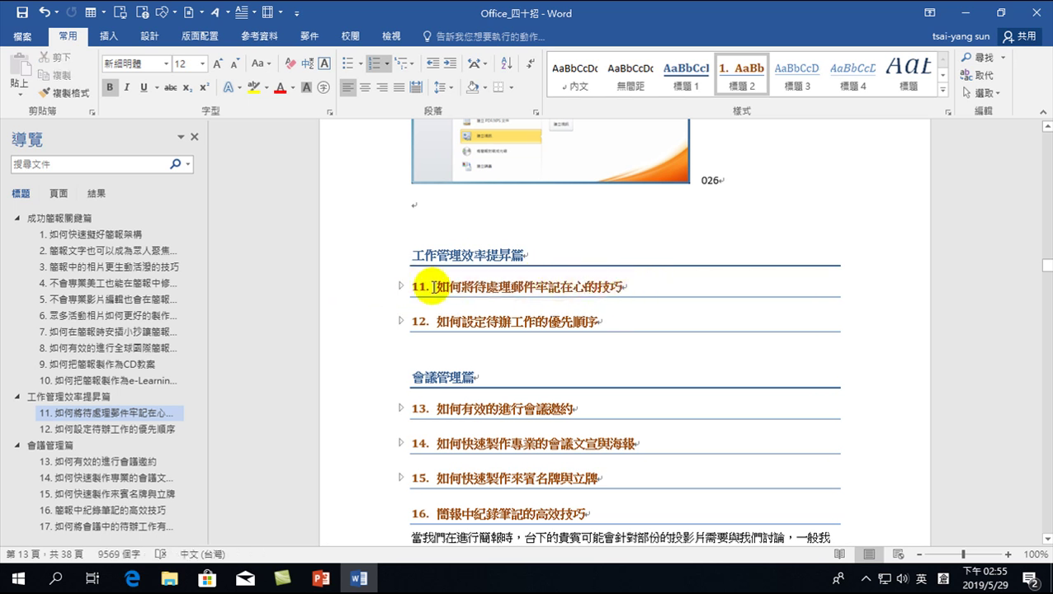
pyautogui.moveTo(423, 286); pyautogui.dragTo(621, 286)
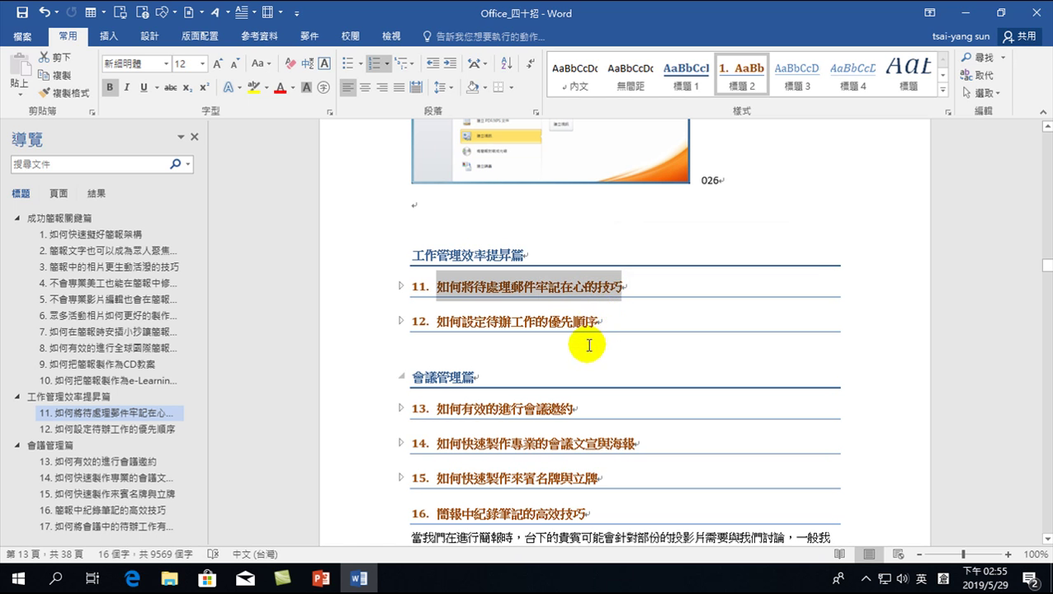
pyautogui.click(367, 286)
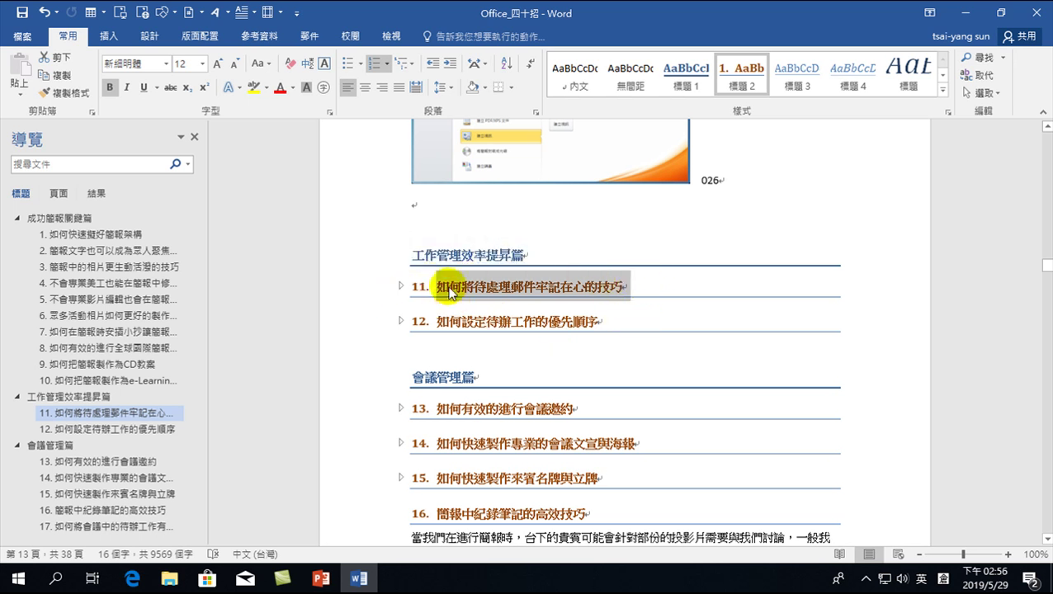
pyautogui.moveTo(452, 293)
pyautogui.mouseDown()
pyautogui.moveTo(428, 430)
pyautogui.moveTo(413, 443)
pyautogui.moveTo(436, 422)
pyautogui.mouseUp()
pyautogui.moveTo(438, 436)
pyautogui.mouseDown()
pyautogui.moveTo(439, 411)
pyautogui.moveTo(442, 446)
pyautogui.mouseUp()
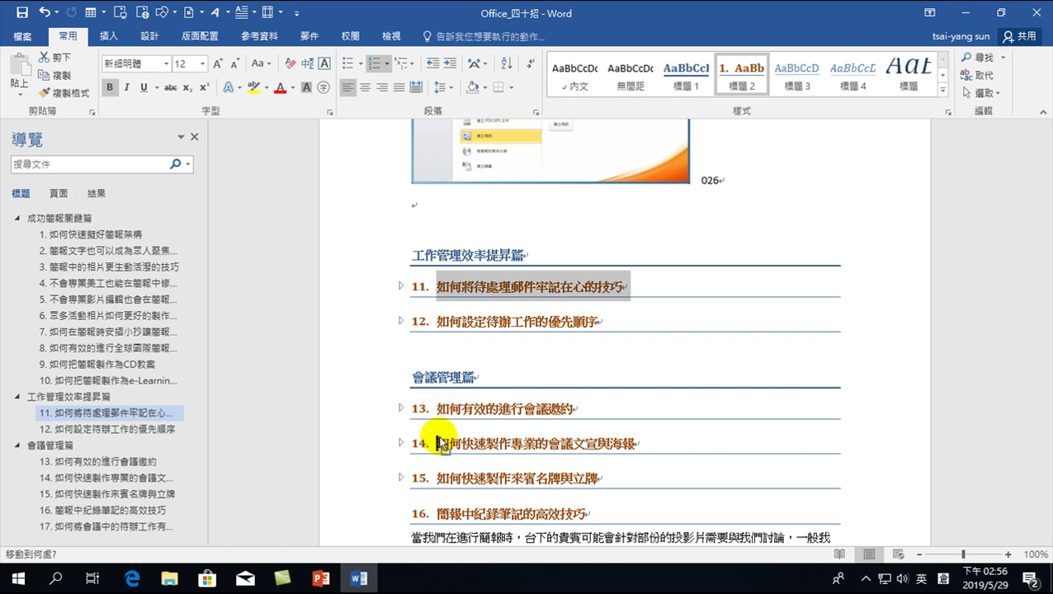
pyautogui.moveTo(440, 437); pyautogui.dragTo(440, 443)
pyautogui.click(675, 385)
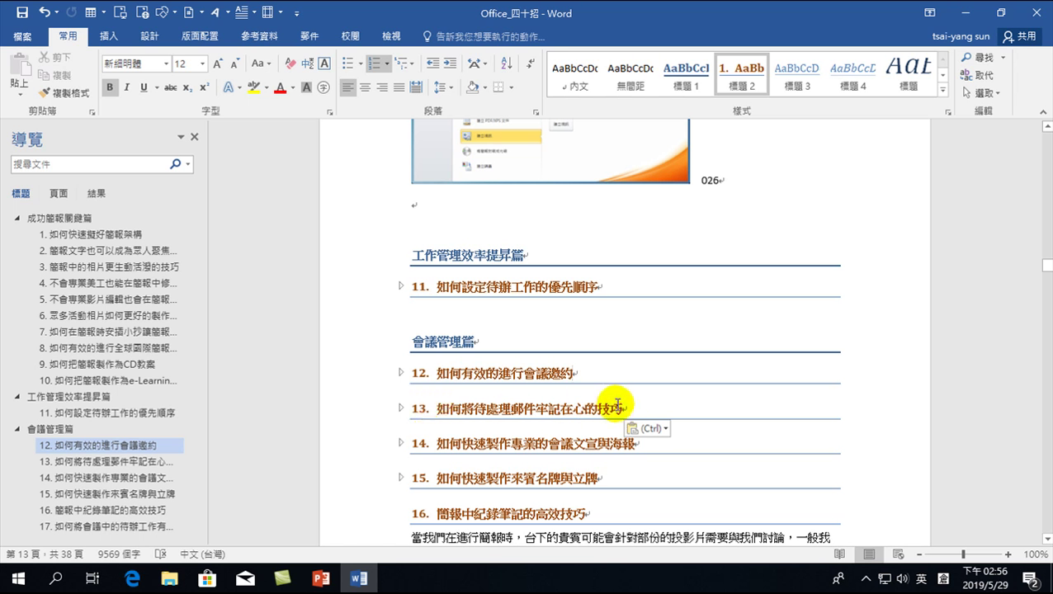
pyautogui.click(401, 410)
pyautogui.scroll(-2, 437, 421)
pyautogui.scroll(-4, 470, 413)
pyautogui.scroll(-3, 552, 260)
pyautogui.scroll(-5, 561, 273)
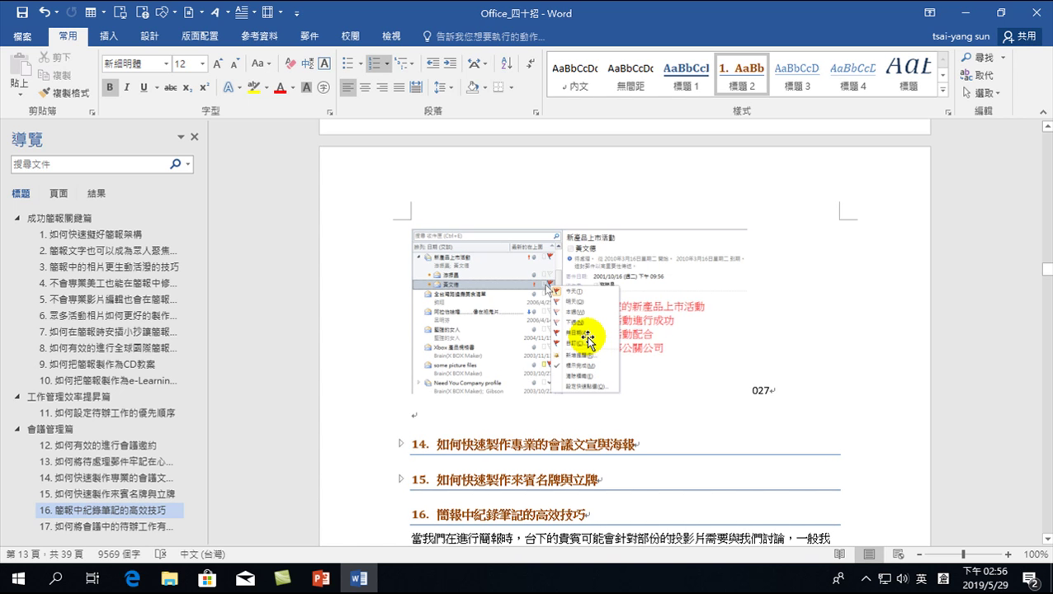
pyautogui.scroll(3, 586, 335)
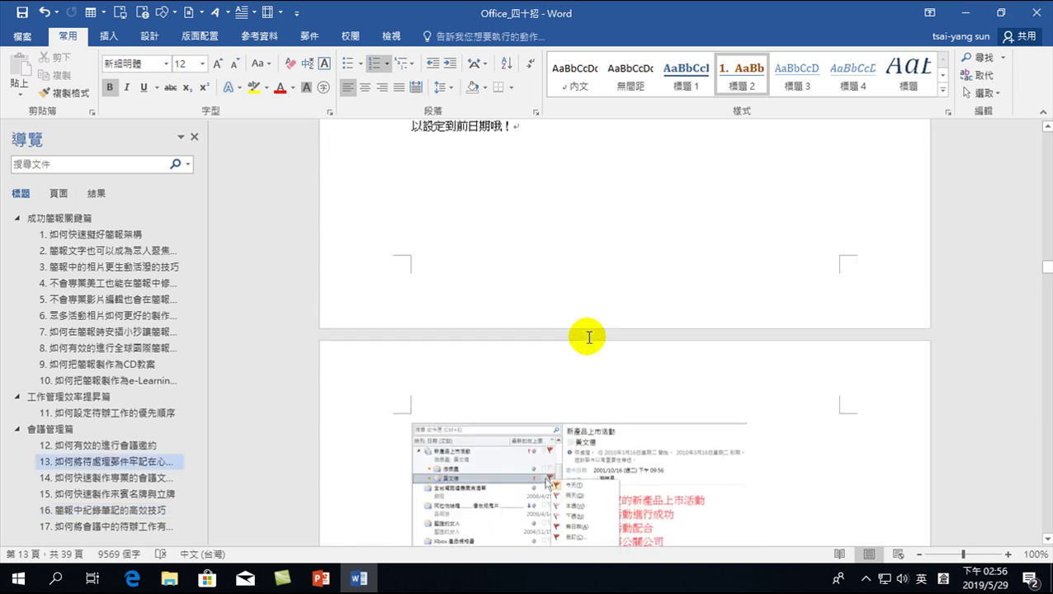
pyautogui.scroll(2, 587, 264)
pyautogui.scroll(2, 495, 263)
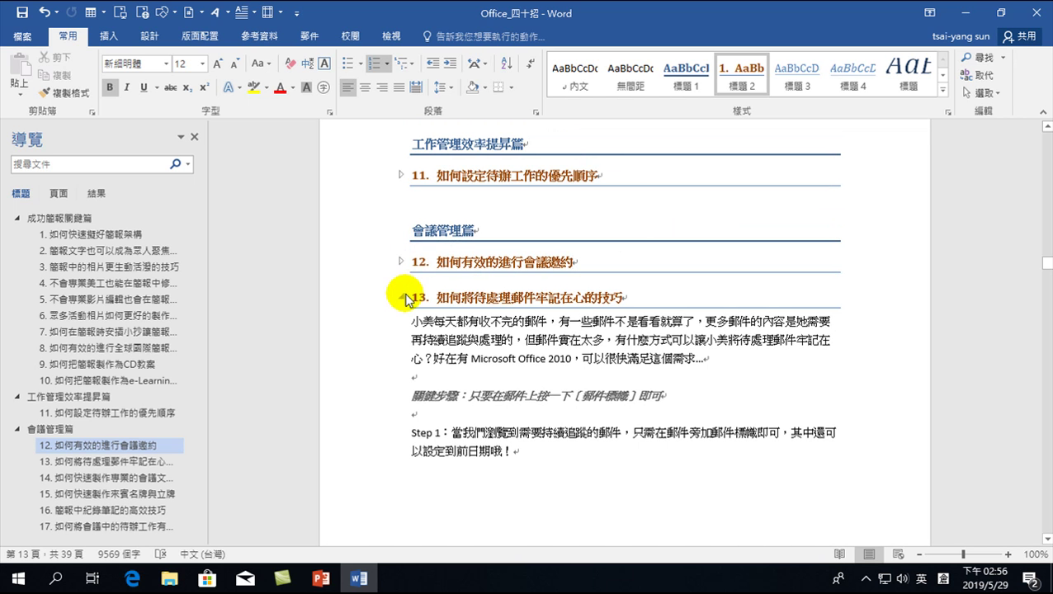
pyautogui.click(402, 297)
# Collapse heading 13, drag it toward 會議管理篇, and undo the misplaced drop.
pyautogui.click(402, 297)
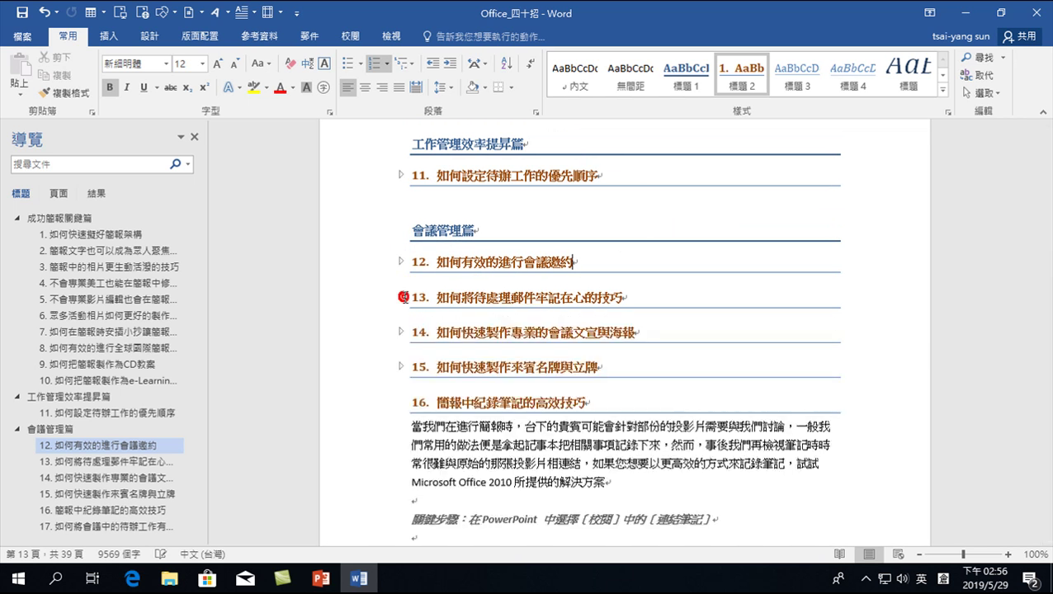
pyautogui.click(356, 297)
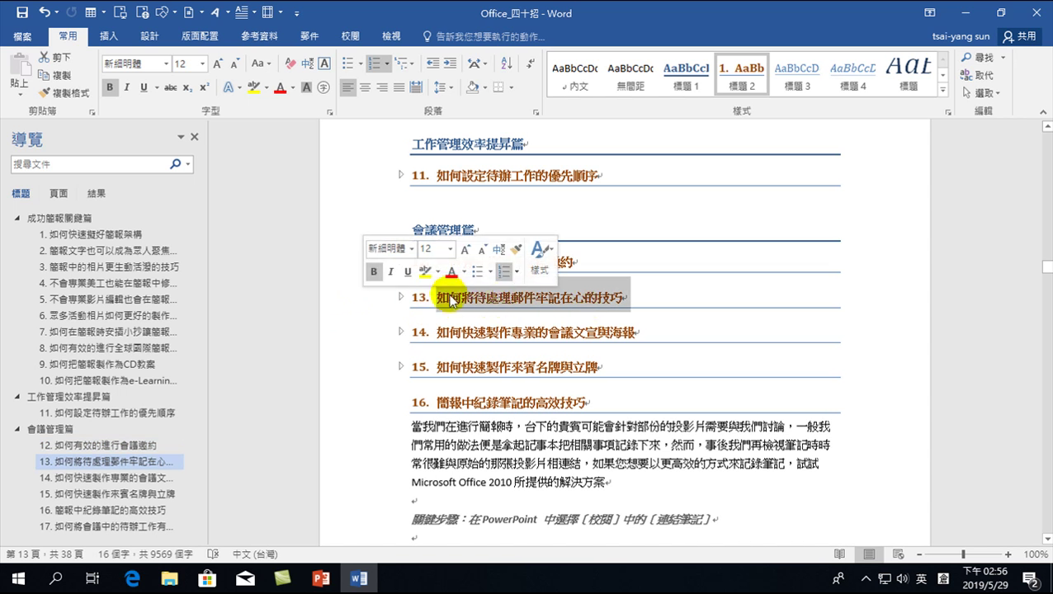
pyautogui.moveTo(493, 307)
pyautogui.mouseDown()
pyautogui.moveTo(580, 210)
pyautogui.moveTo(413, 233)
pyautogui.moveTo(624, 181)
pyautogui.moveTo(679, 189)
pyautogui.moveTo(675, 178)
pyautogui.mouseUp()
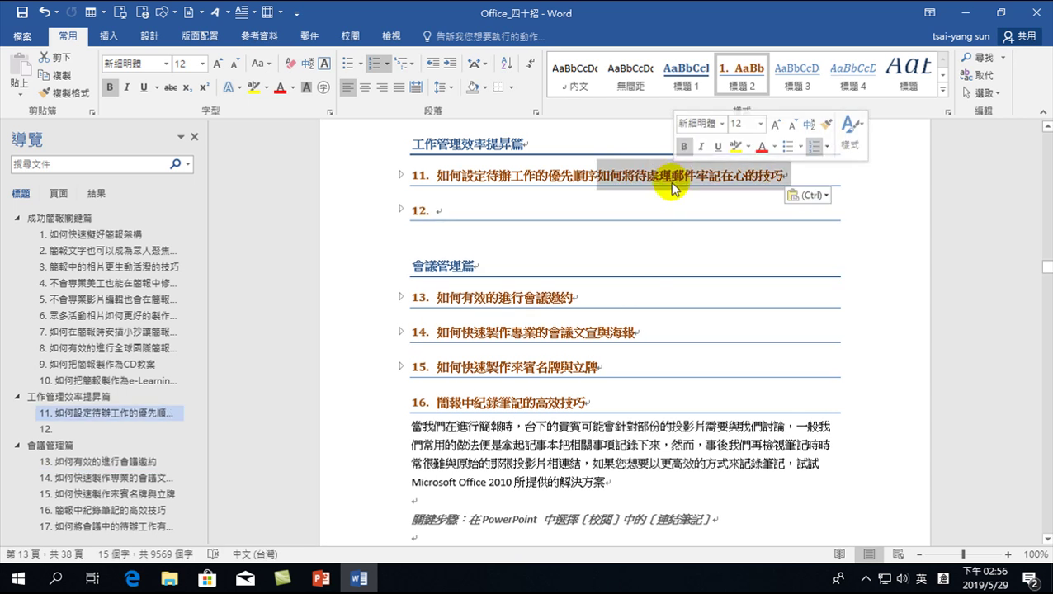
pyautogui.click(599, 175)
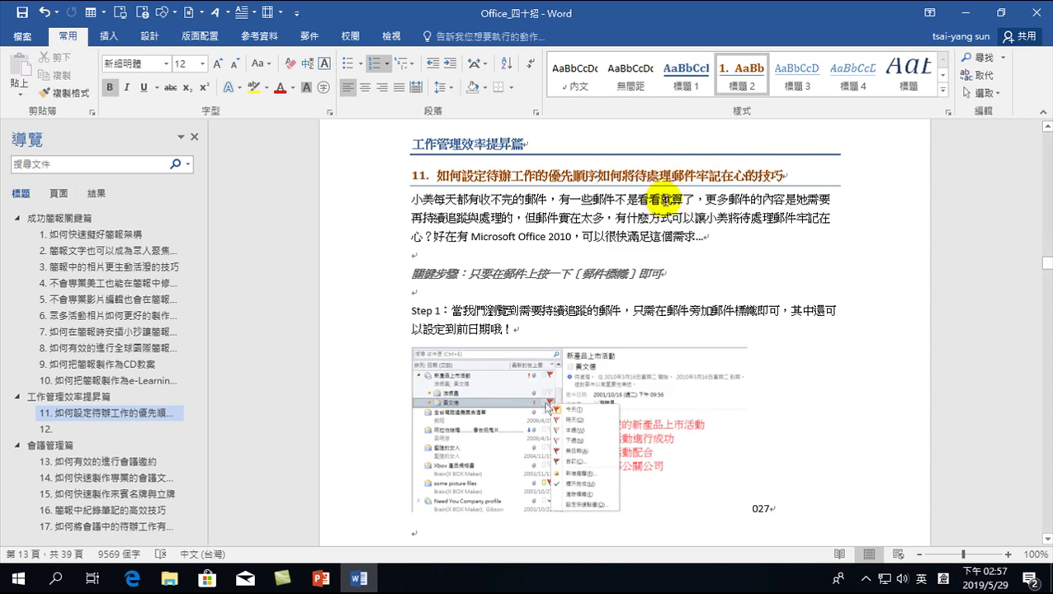
pyautogui.hotkey('ctrl', 'z')
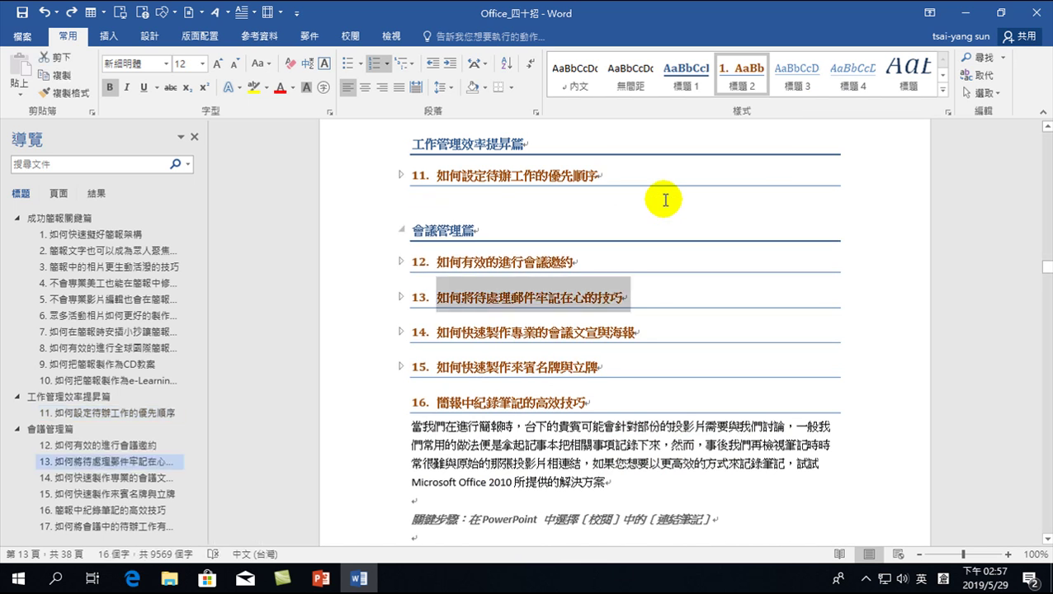
# Drop the pending-mail heading just above 會議管理篇 so it renumbers to tip 12.
pyautogui.click(373, 302)
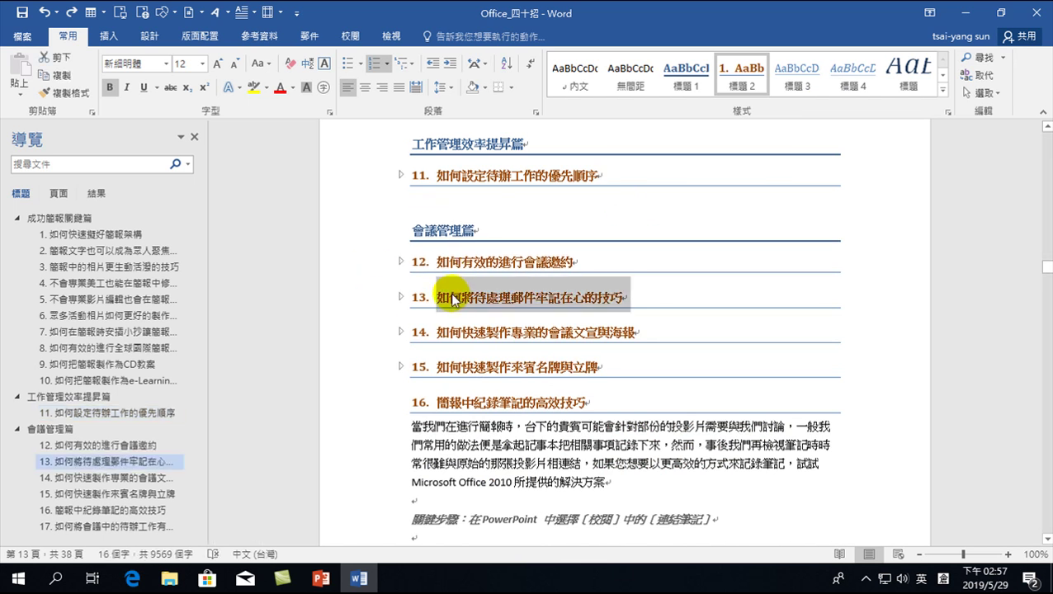
pyautogui.moveTo(453, 300); pyautogui.dragTo(408, 218)
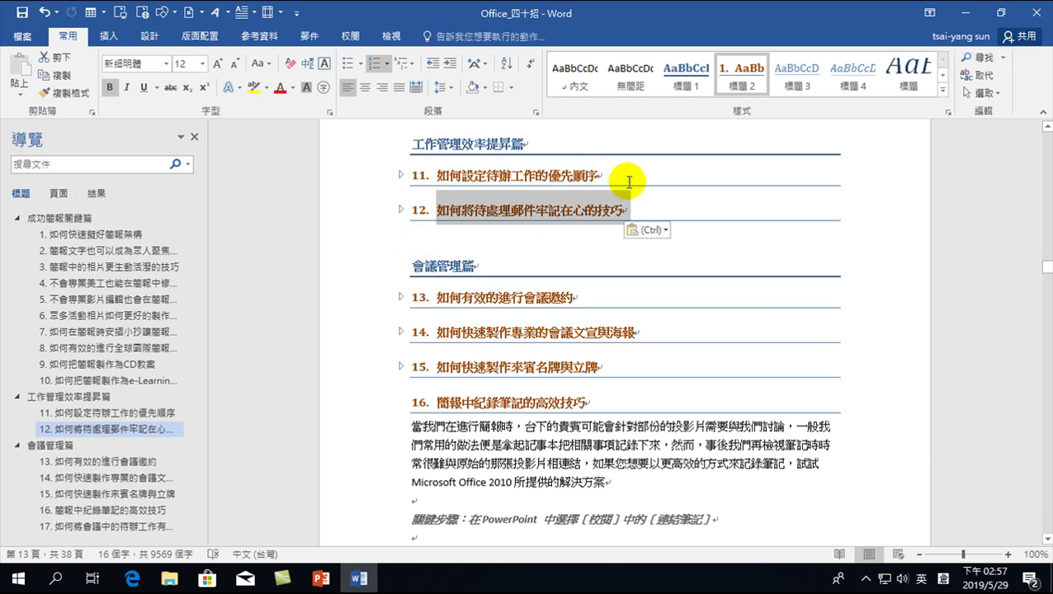
pyautogui.hotkey('ctrl', 'z')
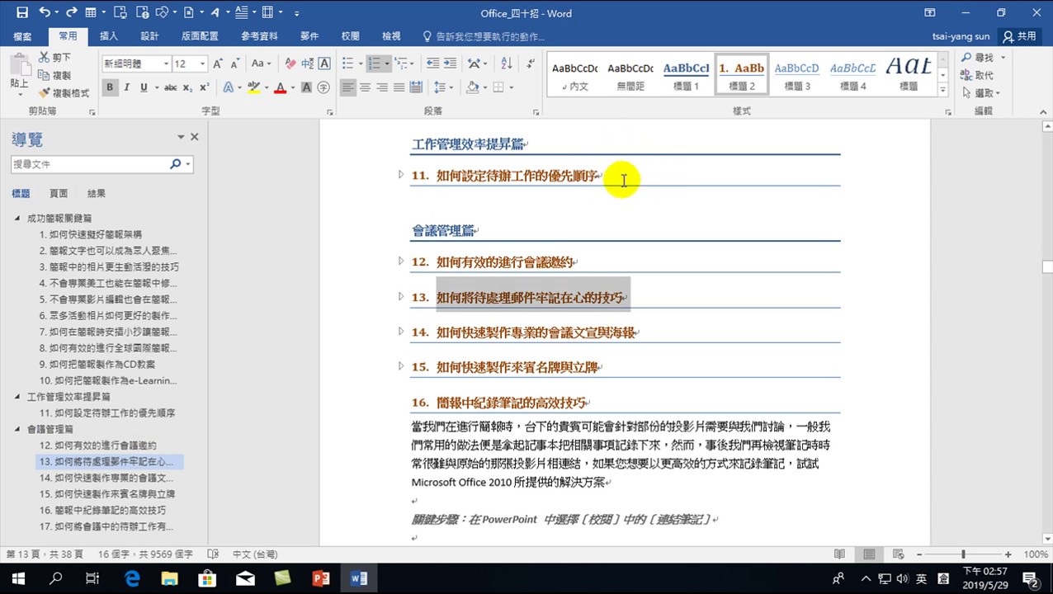
pyautogui.moveTo(463, 298)
pyautogui.mouseDown()
pyautogui.moveTo(513, 238)
pyautogui.moveTo(616, 190)
pyautogui.moveTo(602, 186)
pyautogui.mouseUp()
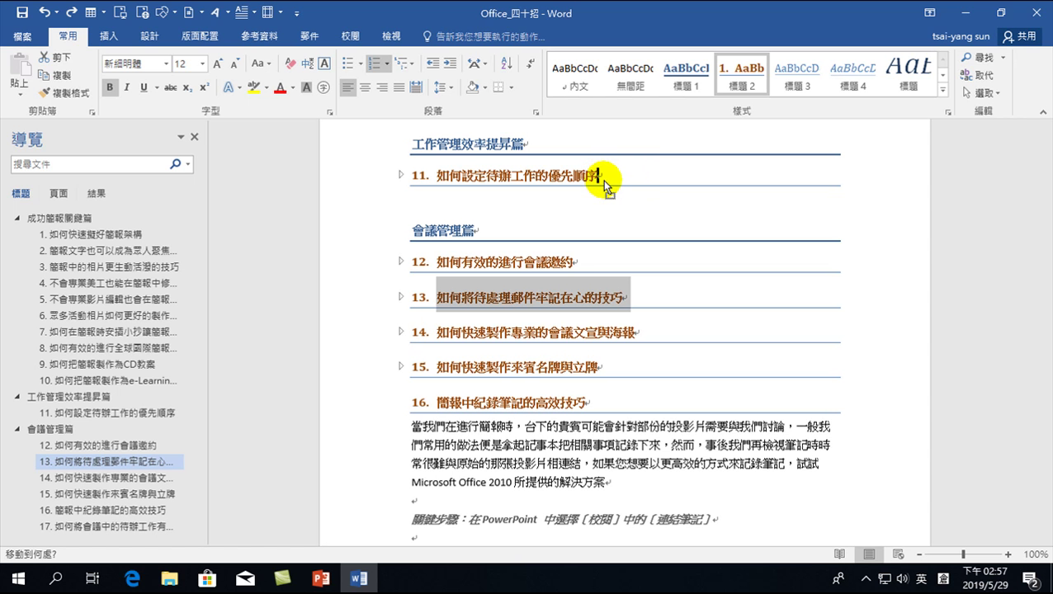
pyautogui.moveTo(603, 179); pyautogui.dragTo(417, 237)
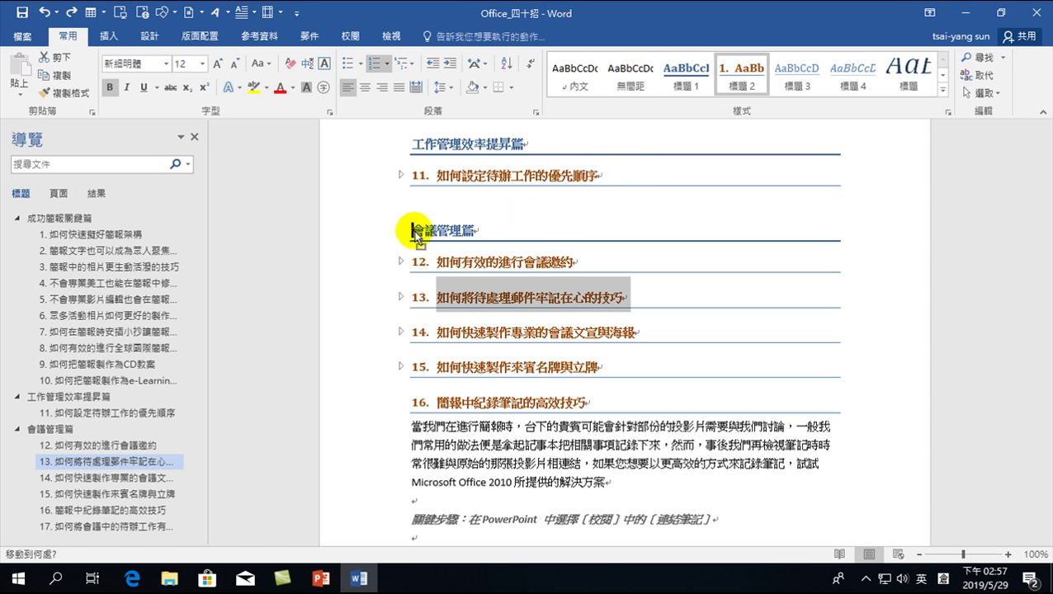
pyautogui.moveTo(417, 236); pyautogui.dragTo(417, 236)
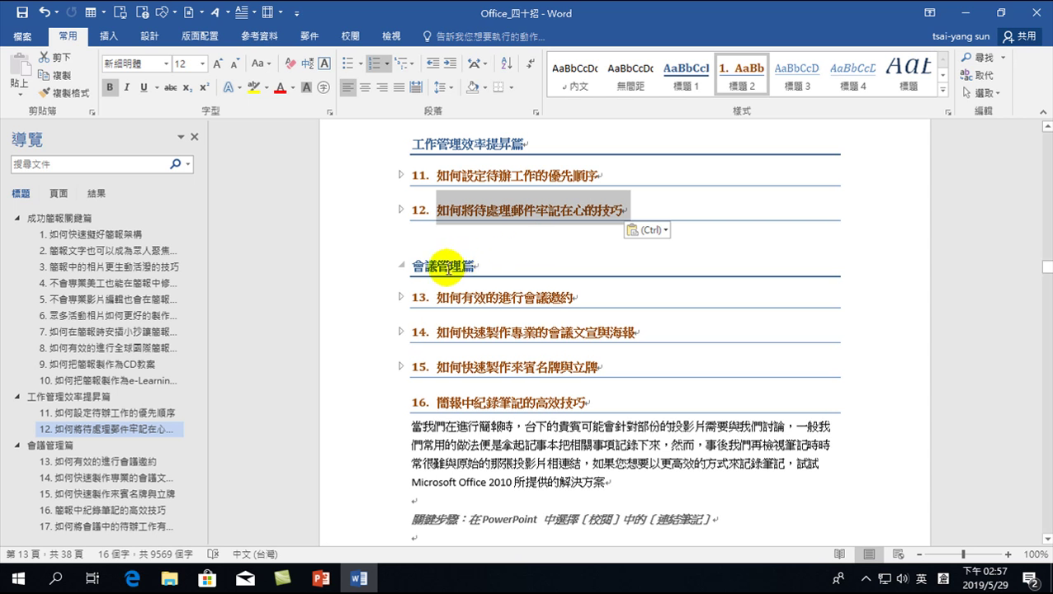
pyautogui.scroll(3, 463, 237)
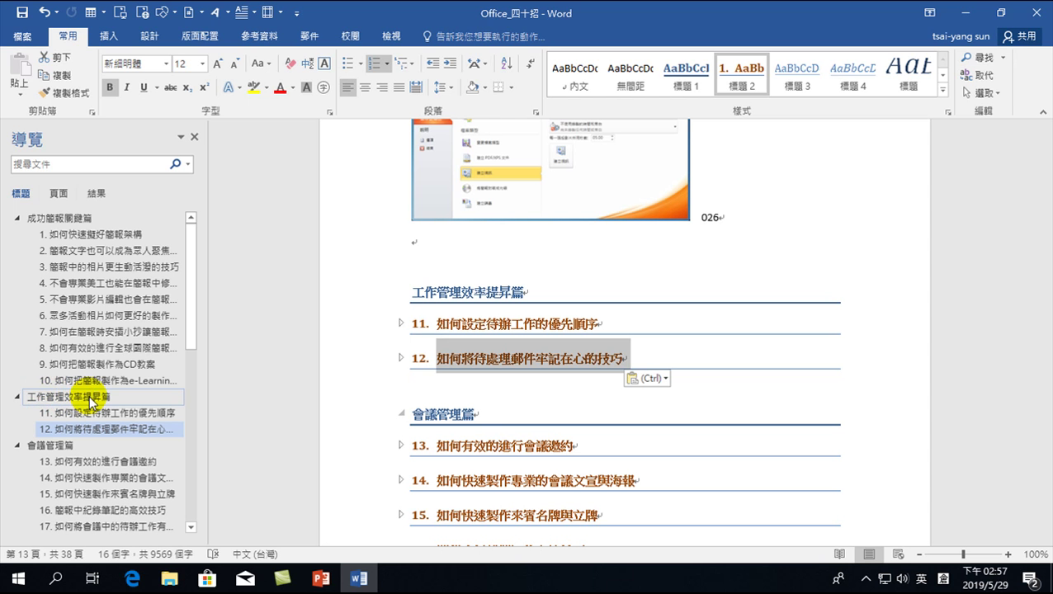
# Collapse both sections and drag the 工作管理效率提昇篇 heading below 會議管理篇.
pyautogui.click(402, 292)
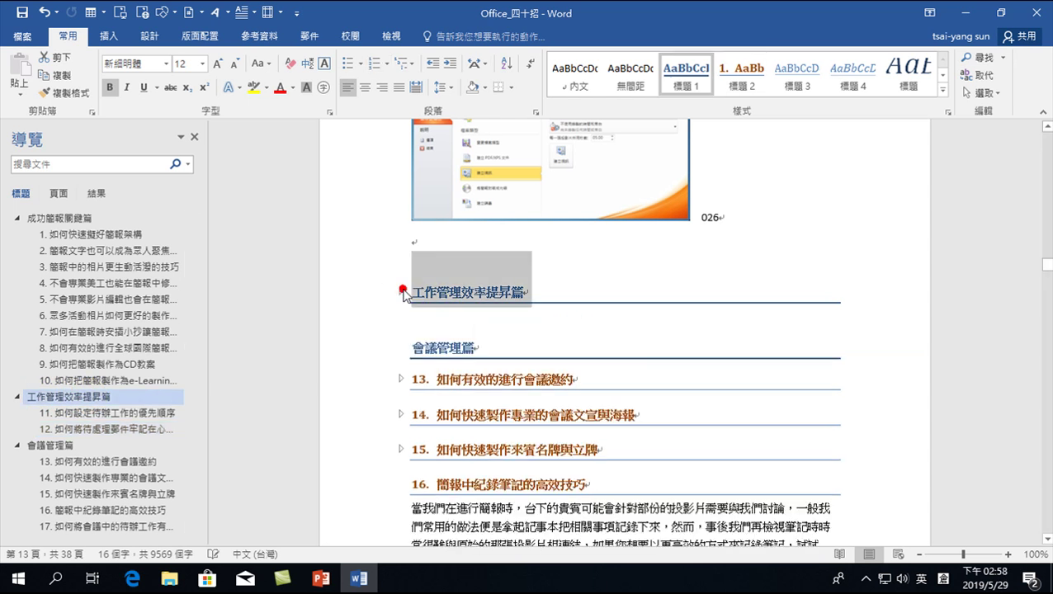
pyautogui.click(403, 347)
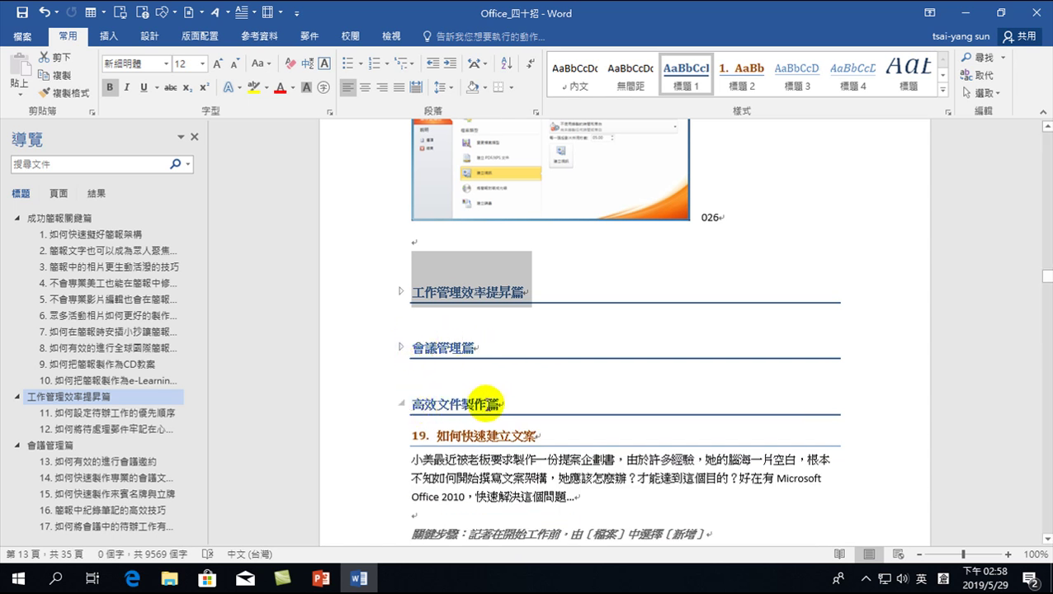
pyautogui.click(352, 291)
pyautogui.click(350, 293)
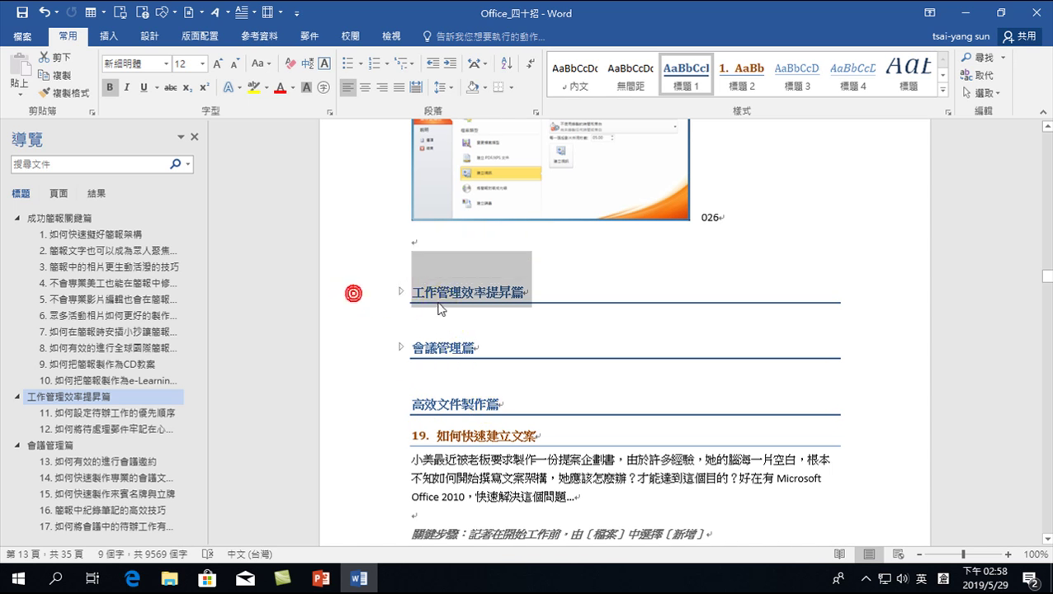
pyautogui.moveTo(417, 295)
pyautogui.mouseDown()
pyautogui.moveTo(429, 302)
pyautogui.moveTo(413, 400)
pyautogui.mouseUp()
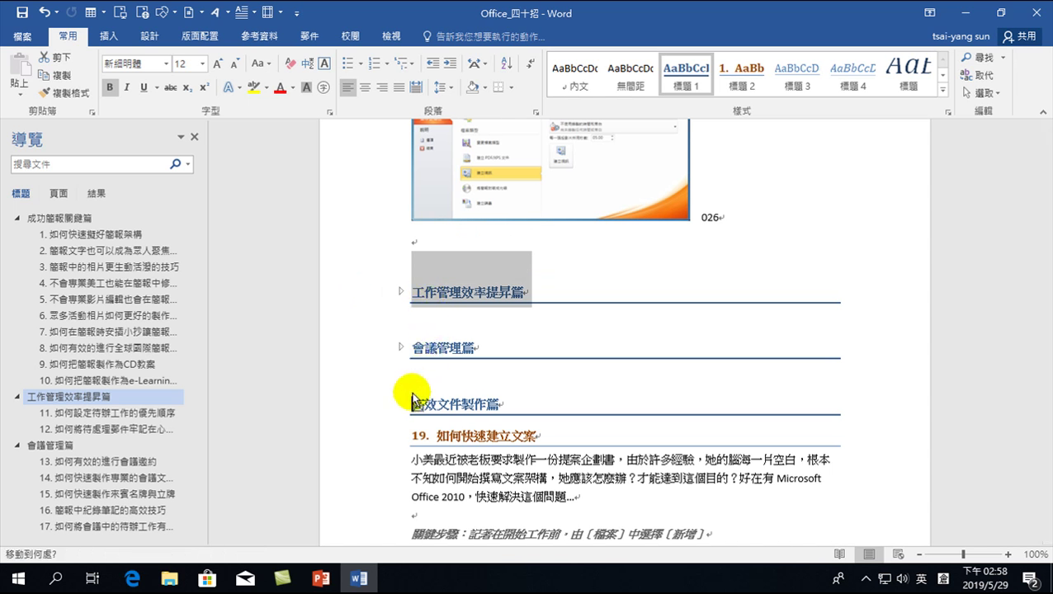
pyautogui.moveTo(413, 400); pyautogui.dragTo(413, 410)
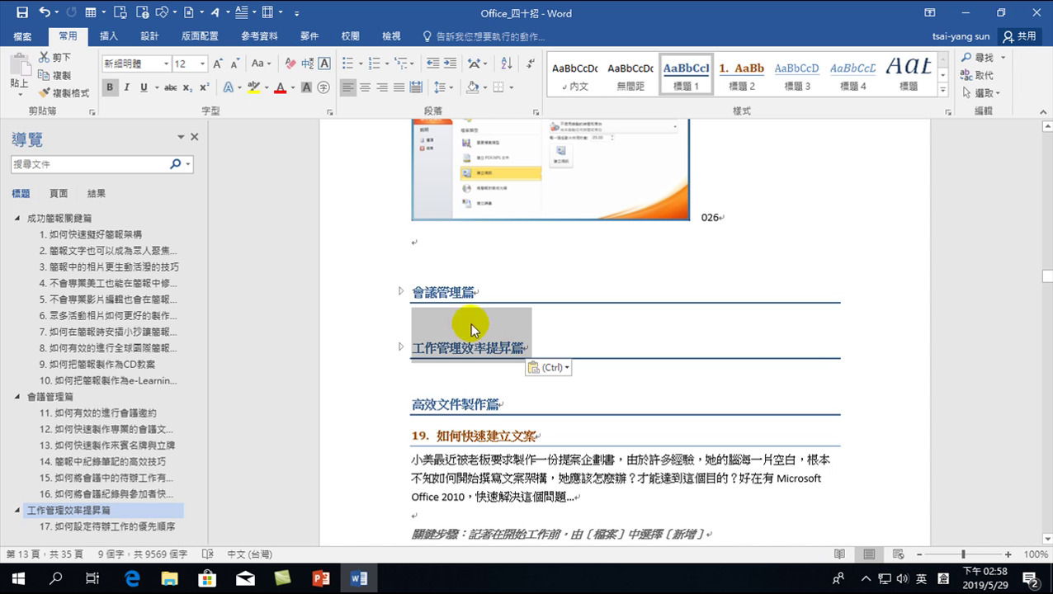
# Check the renumbered 工作管理效率提昇篇 items, then move the section back above 會議管理篇.
pyautogui.click(400, 348)
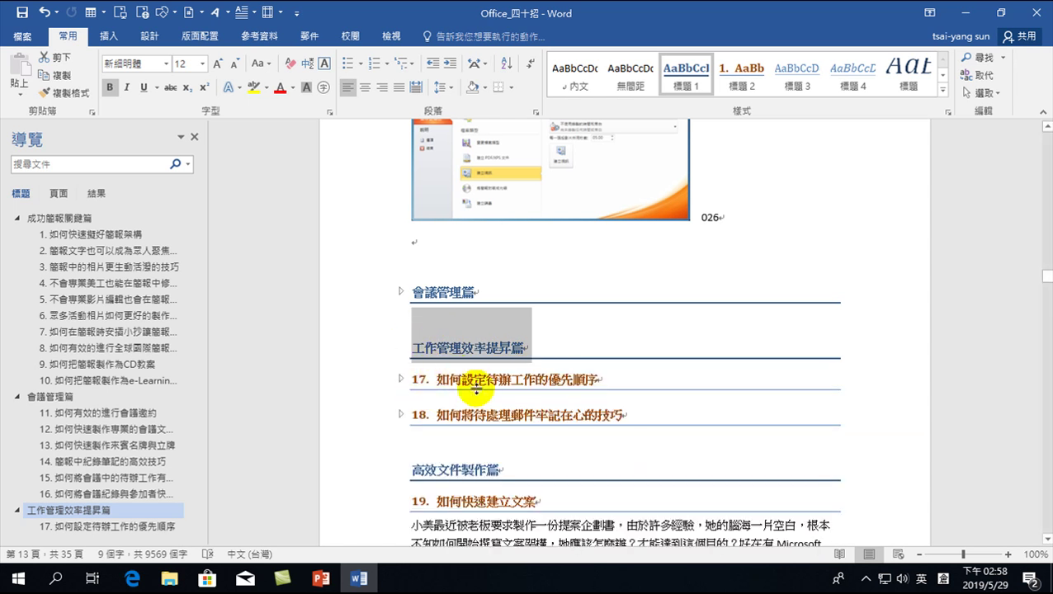
pyautogui.click(402, 348)
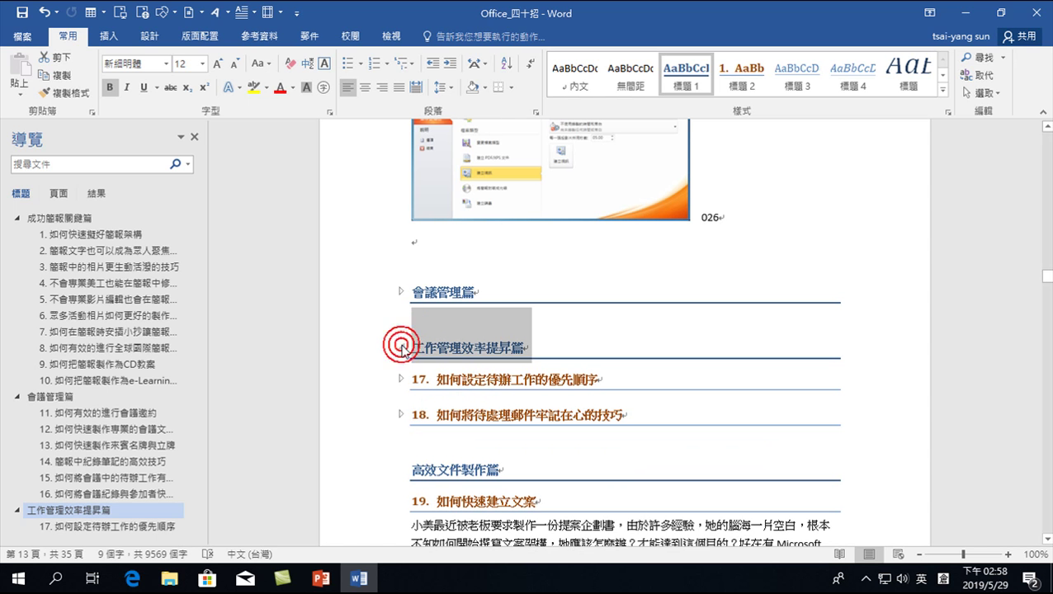
pyautogui.click(358, 351)
pyautogui.moveTo(447, 353); pyautogui.dragTo(413, 294)
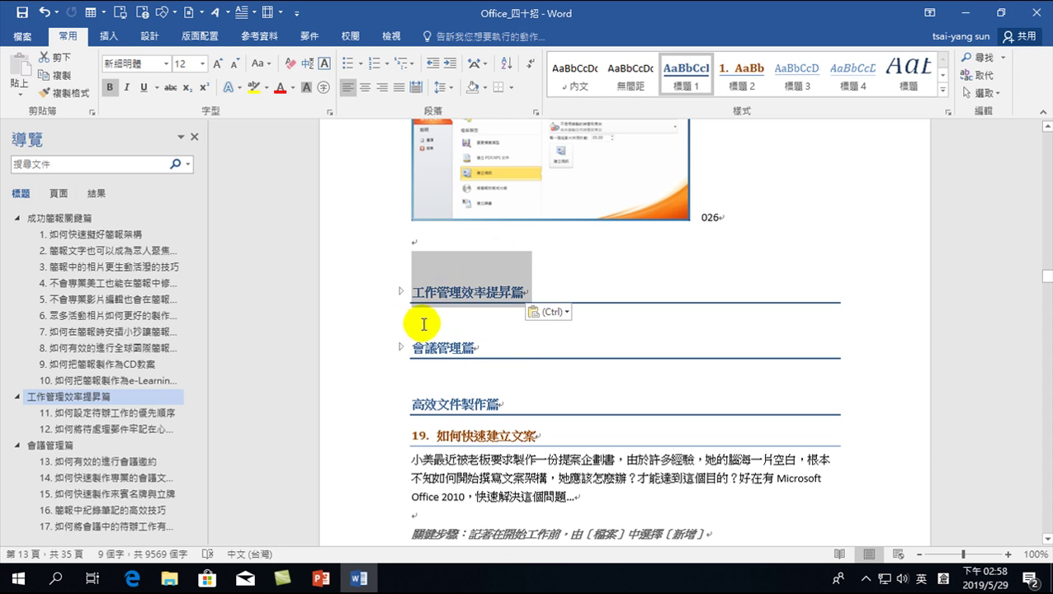
# Expand 工作管理效率提昇篇 and 會議管理篇 to show items 11–12 and 13–16.
pyautogui.click(401, 291)
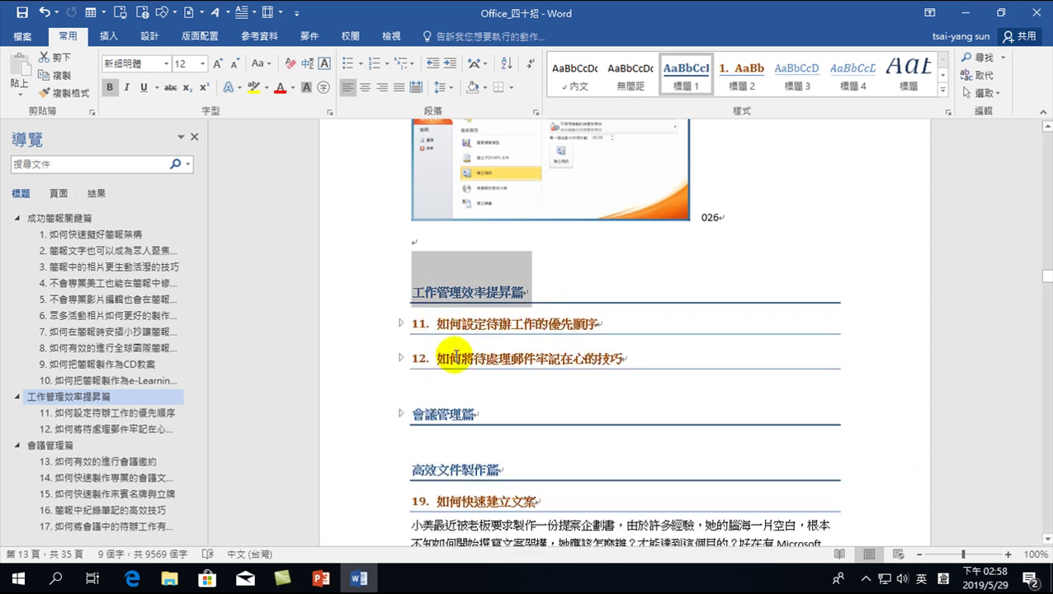
pyautogui.moveTo(400, 413); pyautogui.dragTo(402, 416)
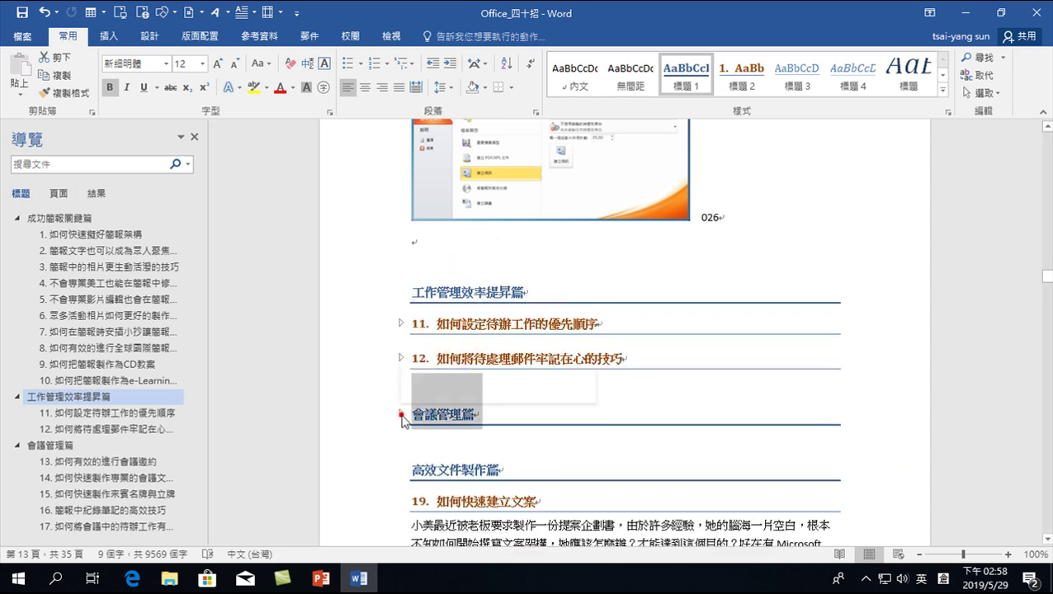
pyautogui.click(401, 414)
pyautogui.scroll(-2, 505, 436)
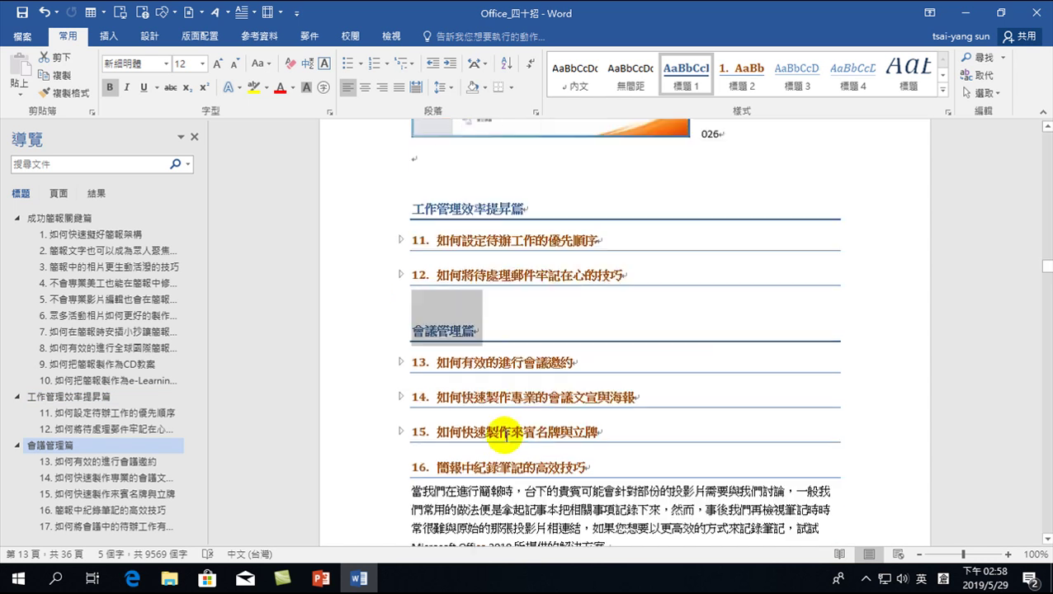
pyautogui.scroll(4, 478, 388)
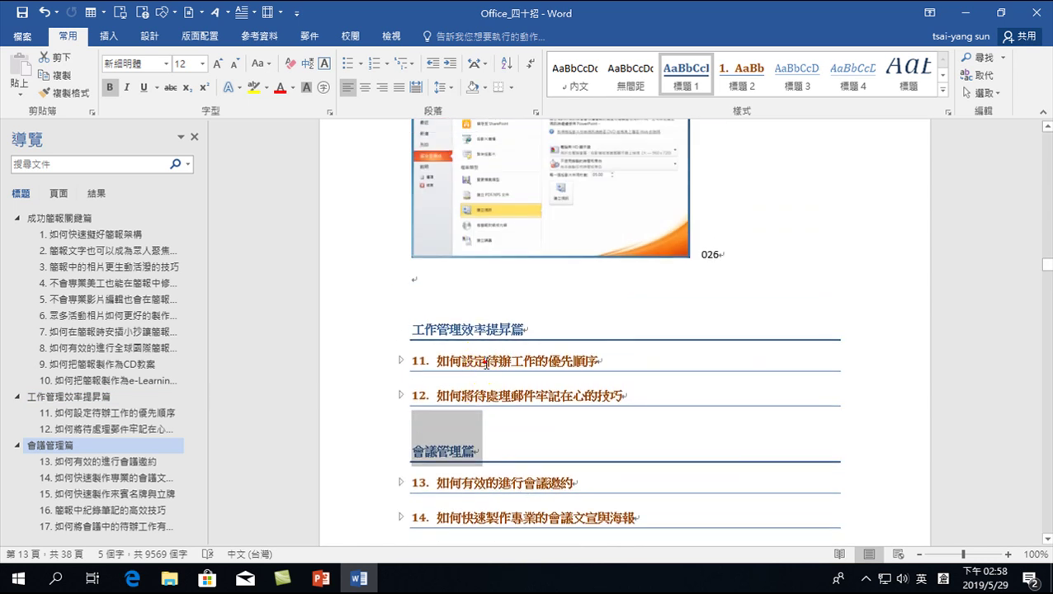
# Expand and collapse heading 11 to view its body text about the task list.
pyautogui.click(486, 363)
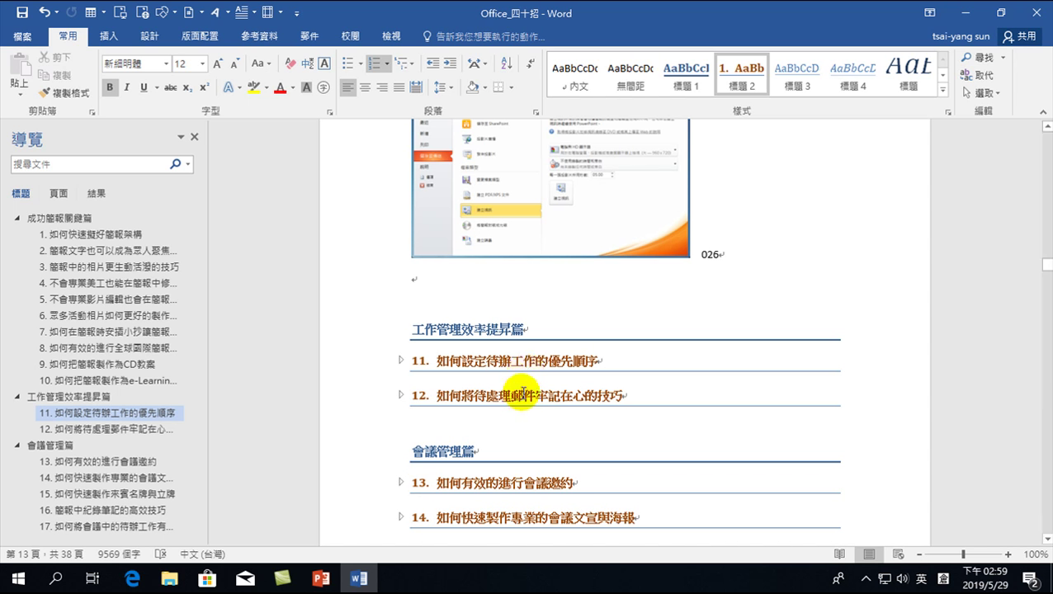
pyautogui.click(399, 361)
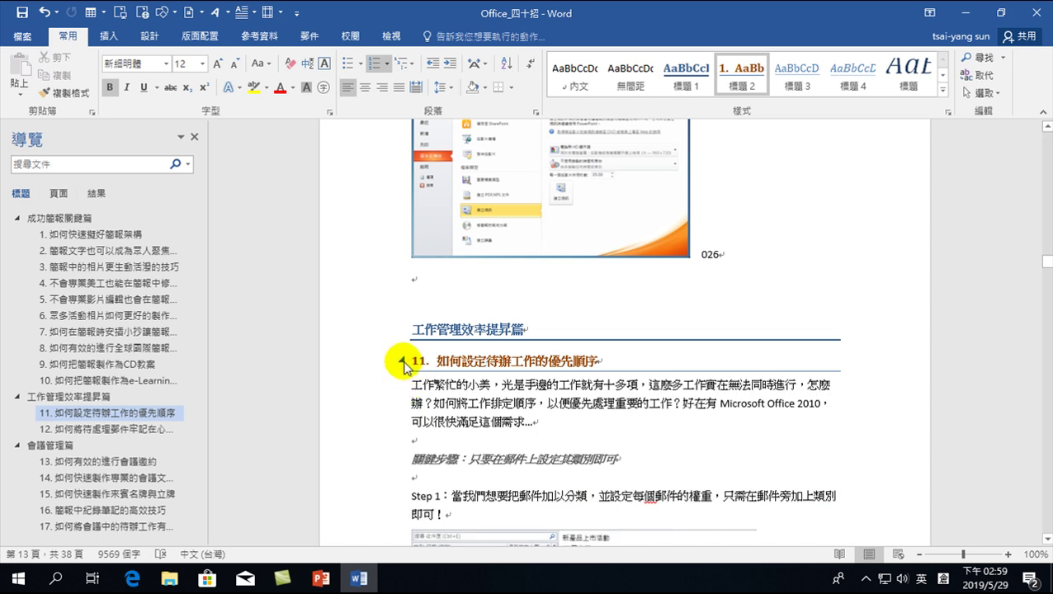
pyautogui.click(402, 362)
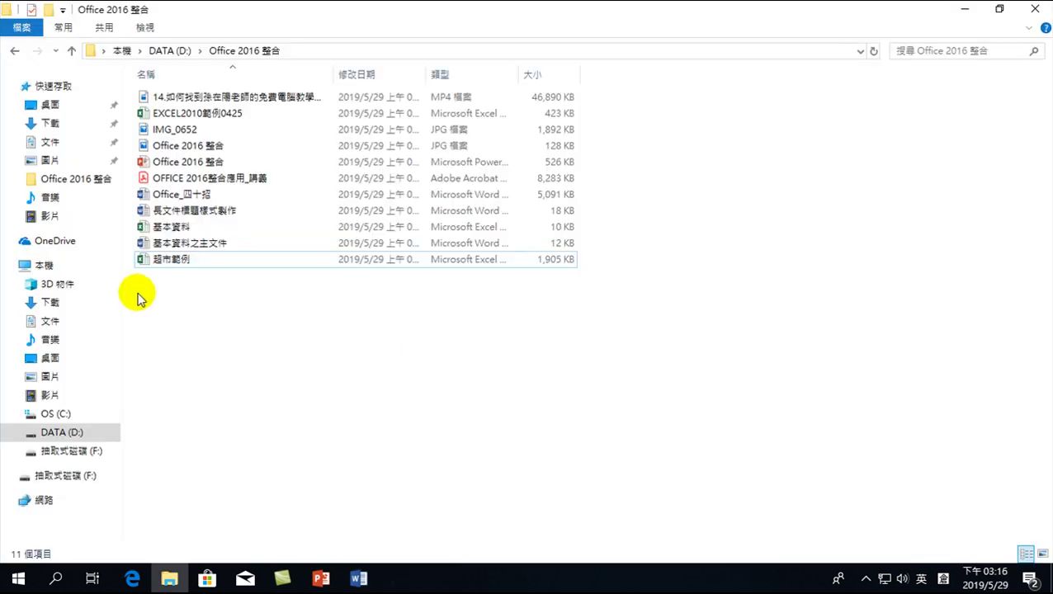
# Select the 超市範例 workbook in the Office 2016 整合 folder.
pyautogui.click(140, 259)
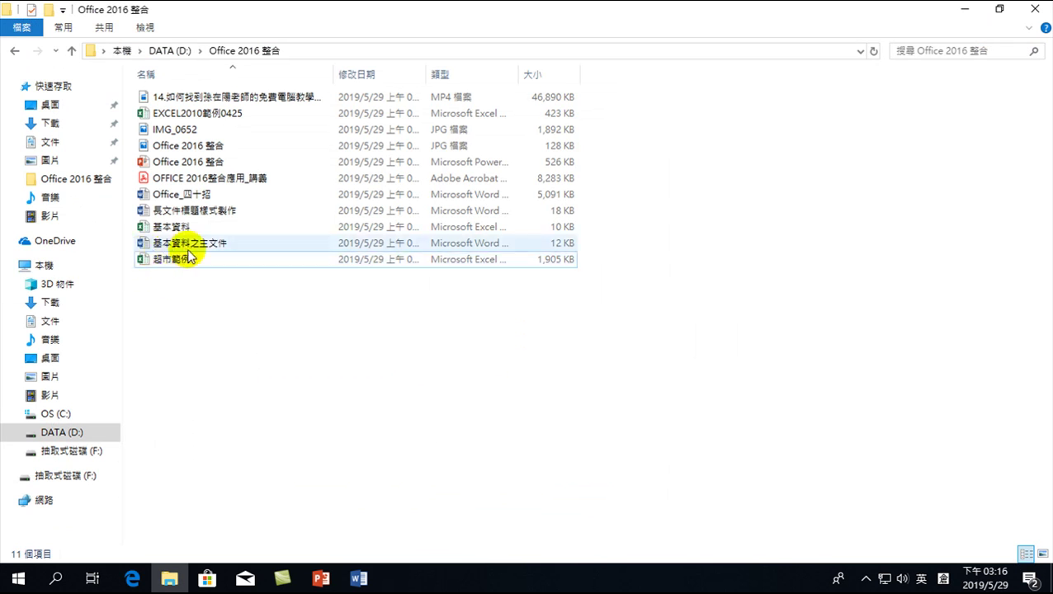
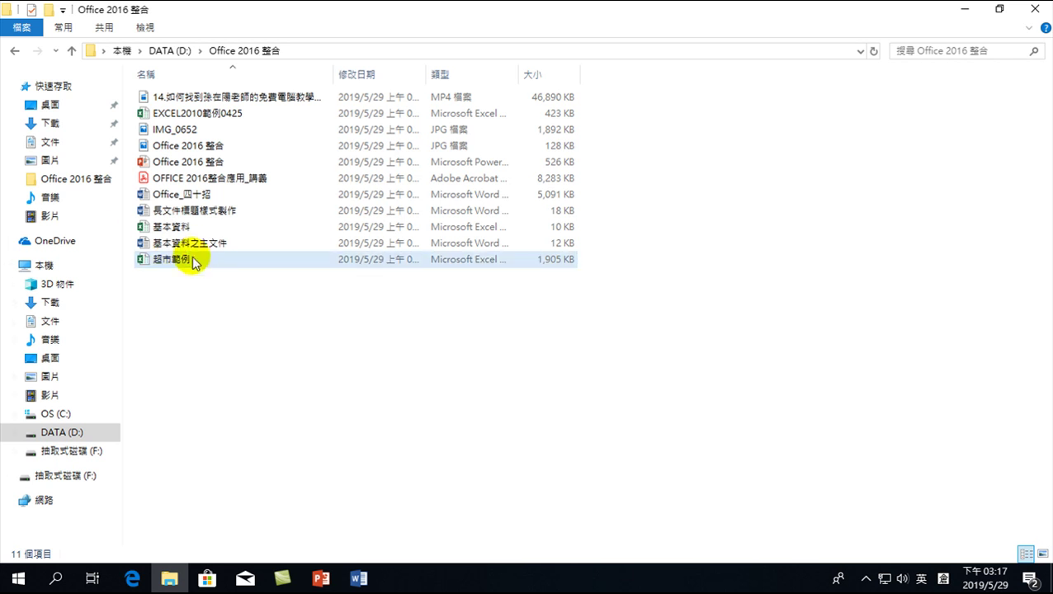
# Open the 超市範例 workbook in Excel from the Office 2016 整合 folder.
pyautogui.click(167, 262)
pyautogui.doubleClick(168, 260)
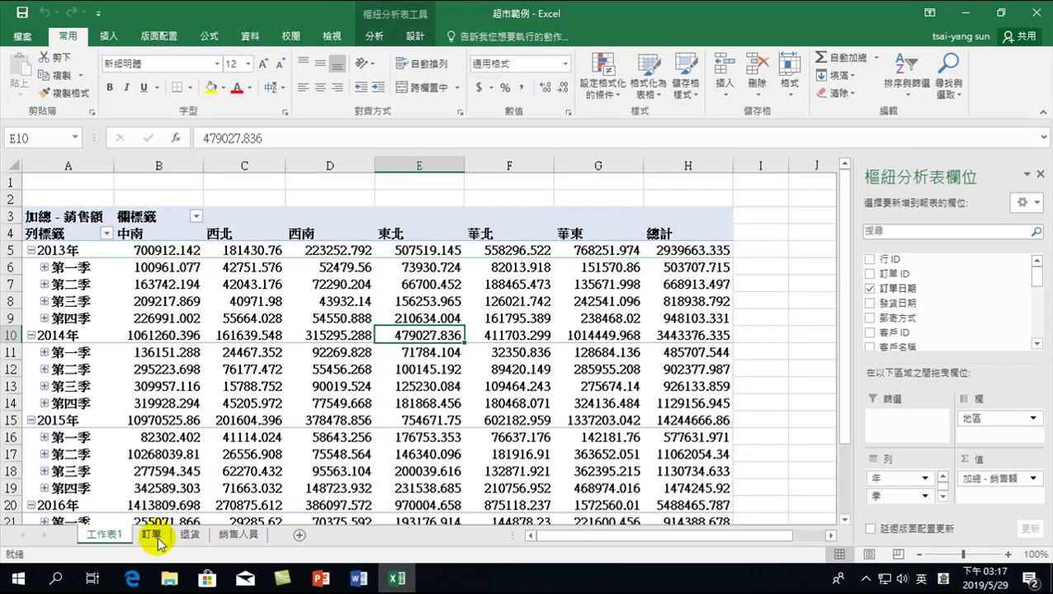
# On the 訂單 sheet, change the KitchenAid mixer's 銷售額 in Q6 from 10000000 to 10000.
pyautogui.click(151, 535)
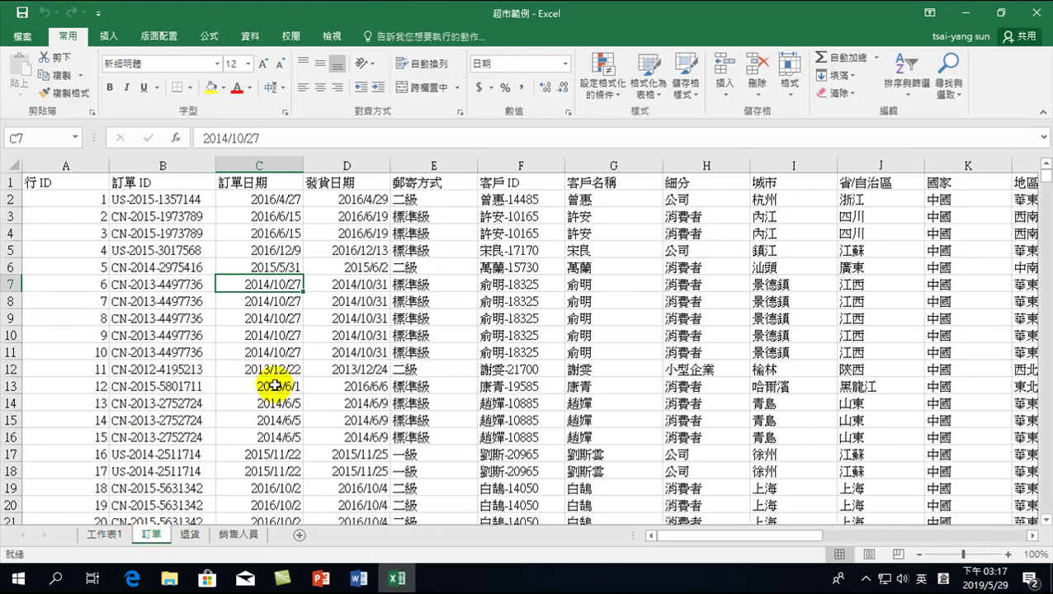
pyautogui.moveTo(726, 535)
pyautogui.mouseDown()
pyautogui.moveTo(892, 545)
pyautogui.moveTo(949, 535)
pyautogui.mouseUp()
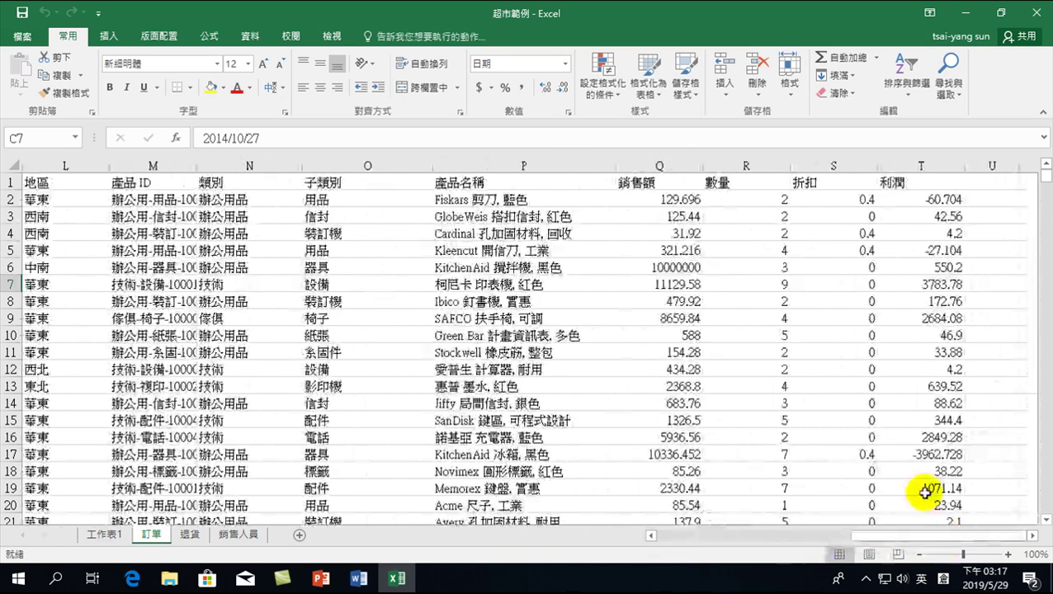
pyautogui.click(682, 267)
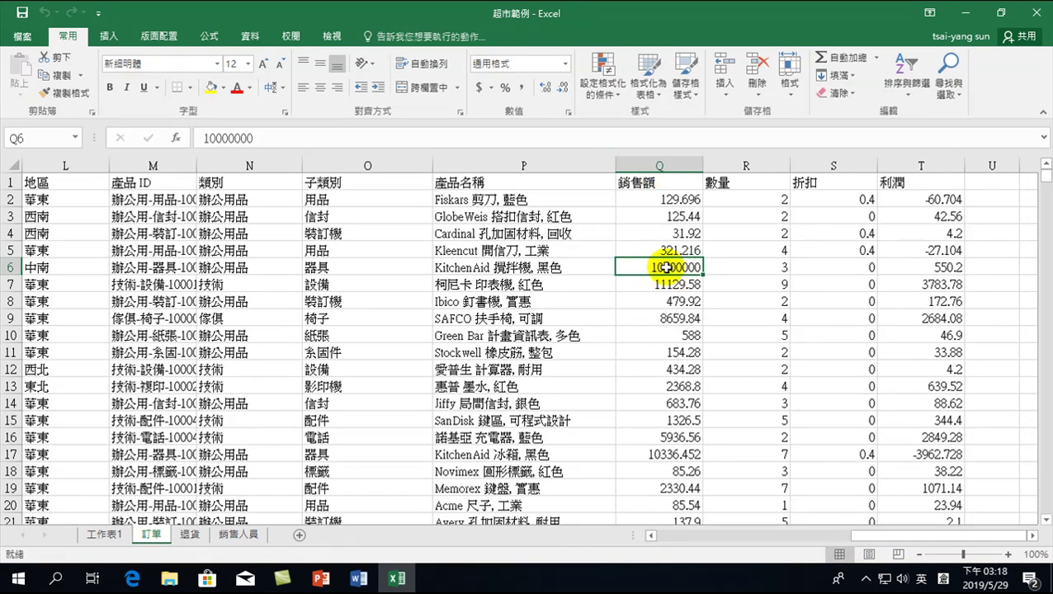
pyautogui.doubleClick(671, 266)
pyautogui.write('10000')
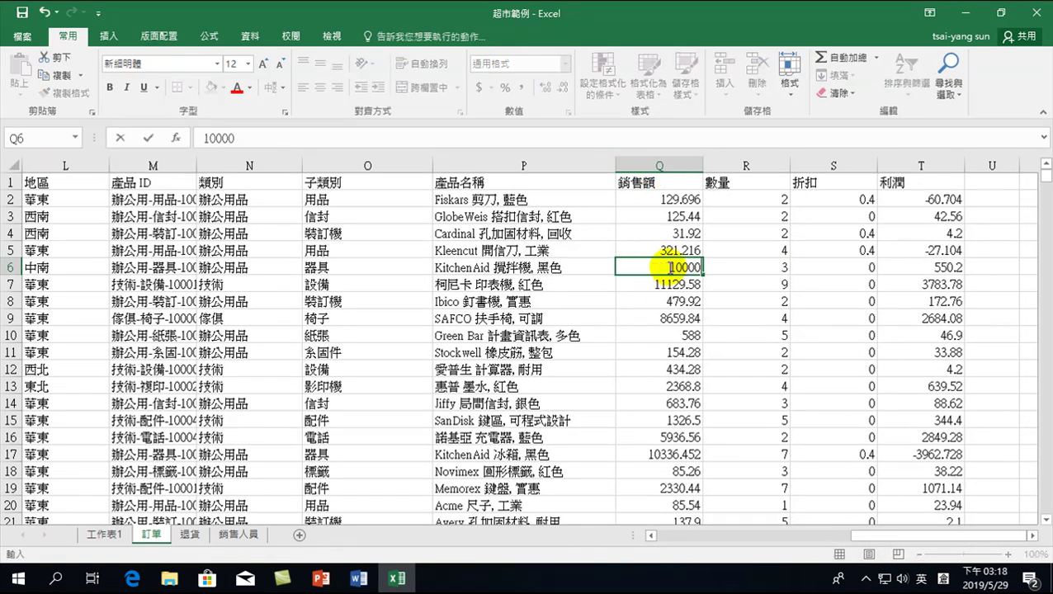
pyautogui.press('Return')
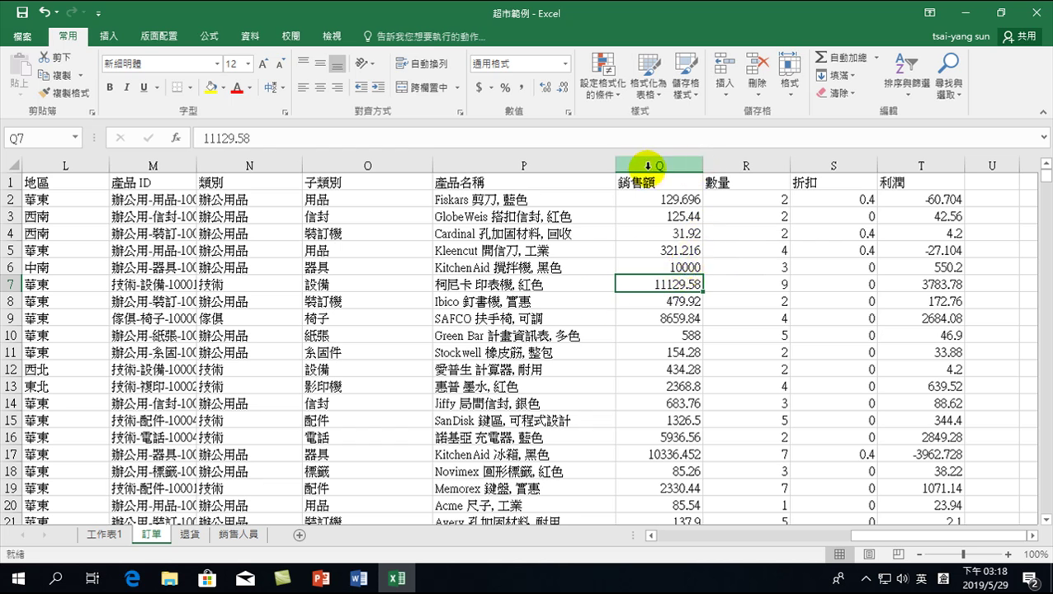
pyautogui.click(673, 267)
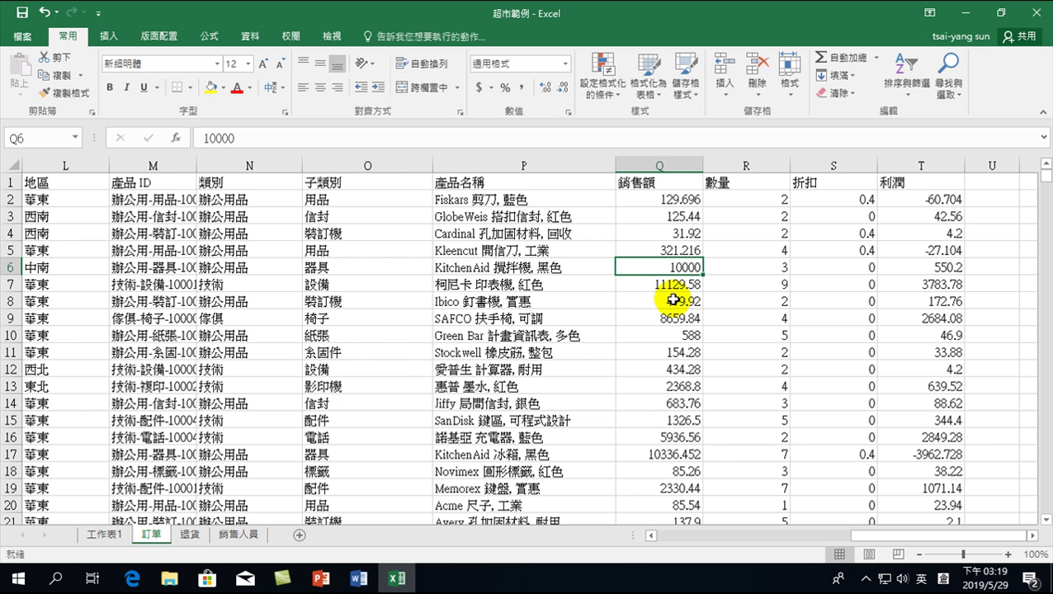
# Open the Insert tab's Combo chart list and close it without choosing a chart.
pyautogui.click(111, 36)
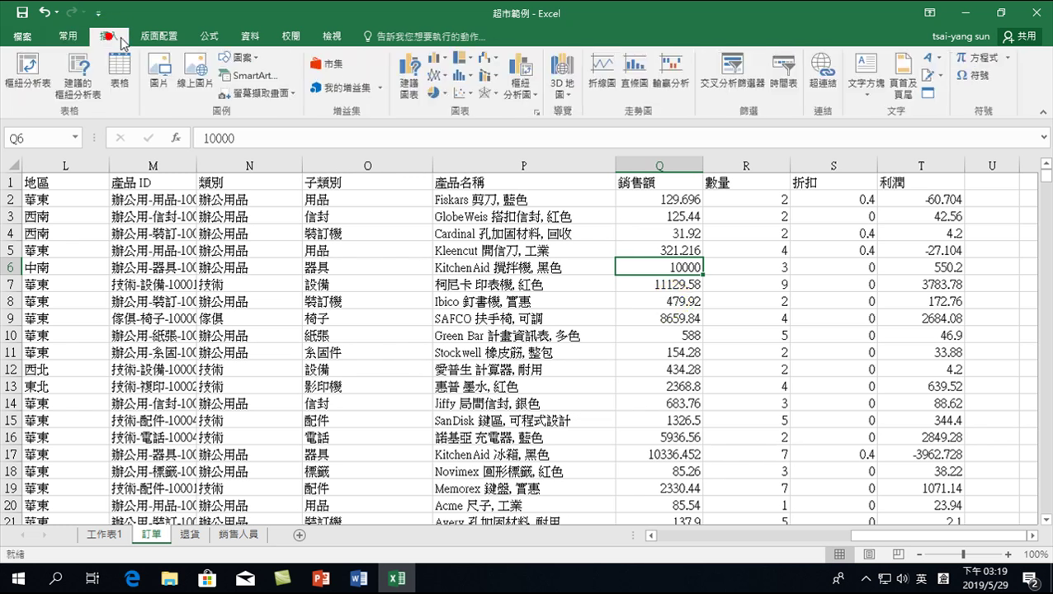
pyautogui.click(489, 79)
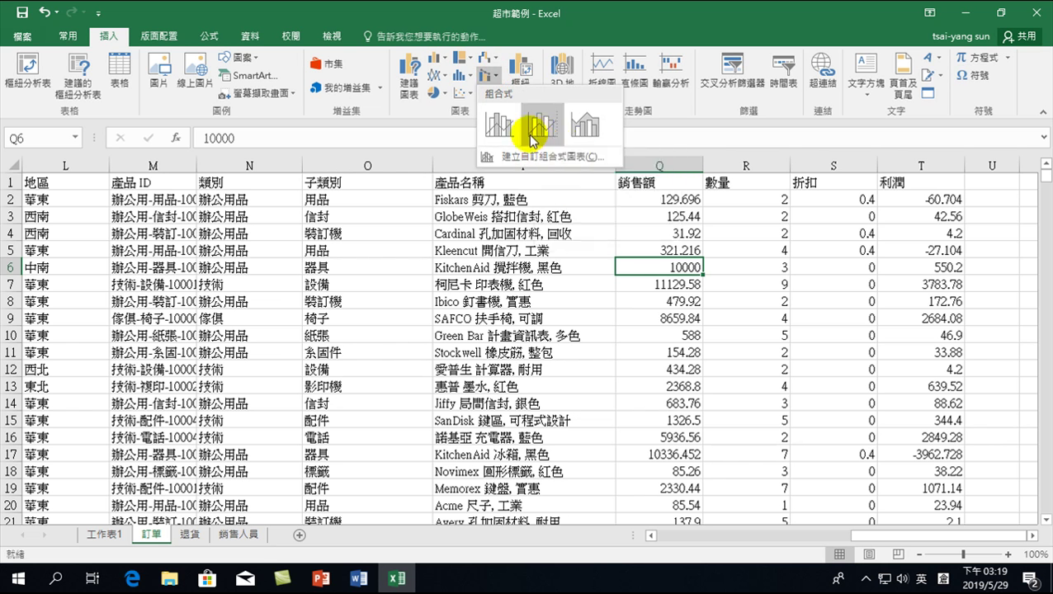
pyautogui.click(591, 186)
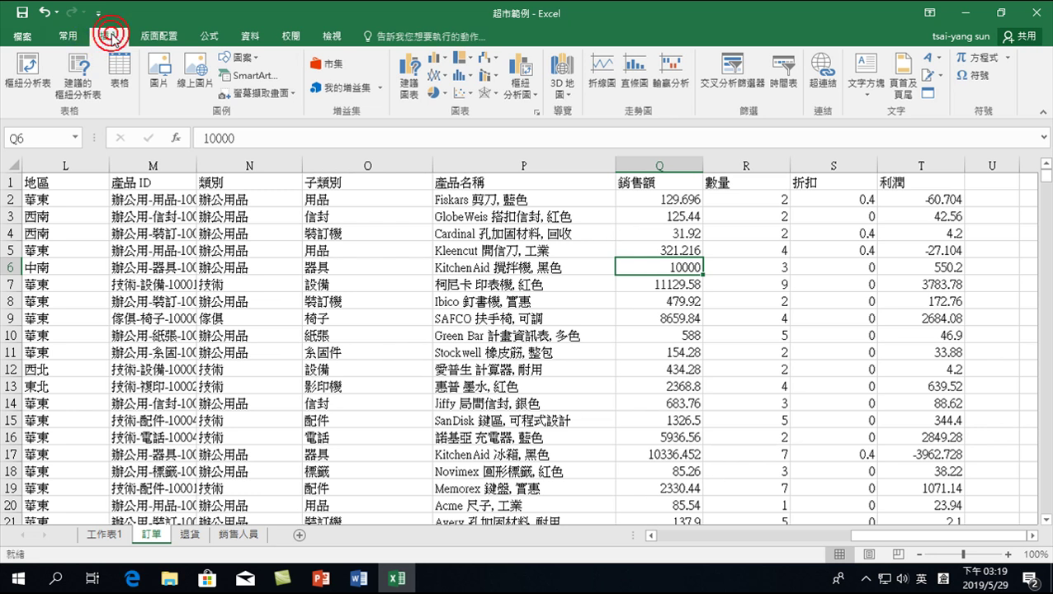
# Create a PivotTable from range 訂單!$A$1:$T$10001 on a new worksheet.
pyautogui.click(25, 70)
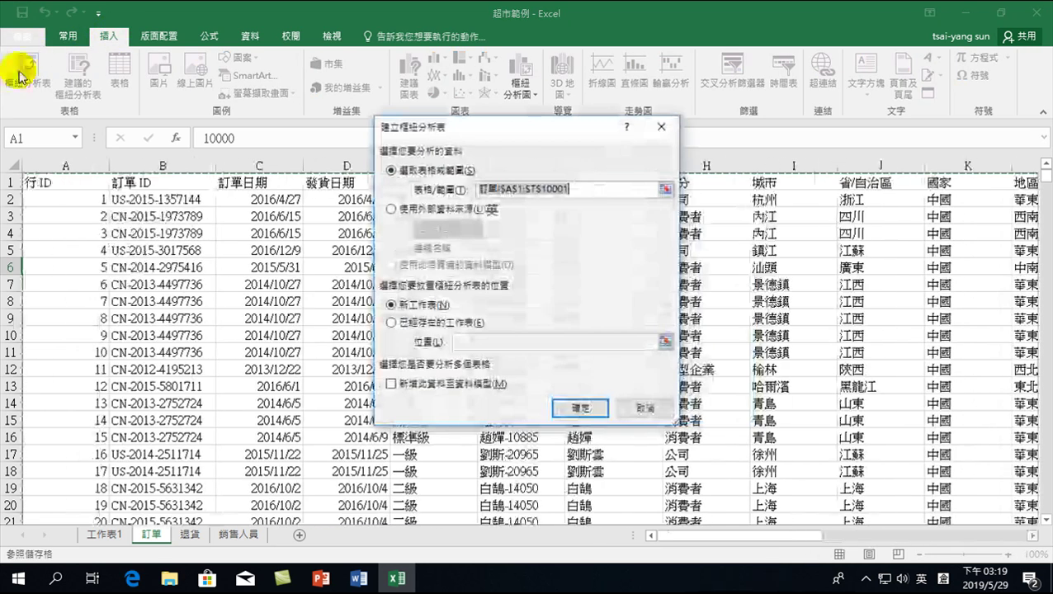
pyautogui.click(661, 126)
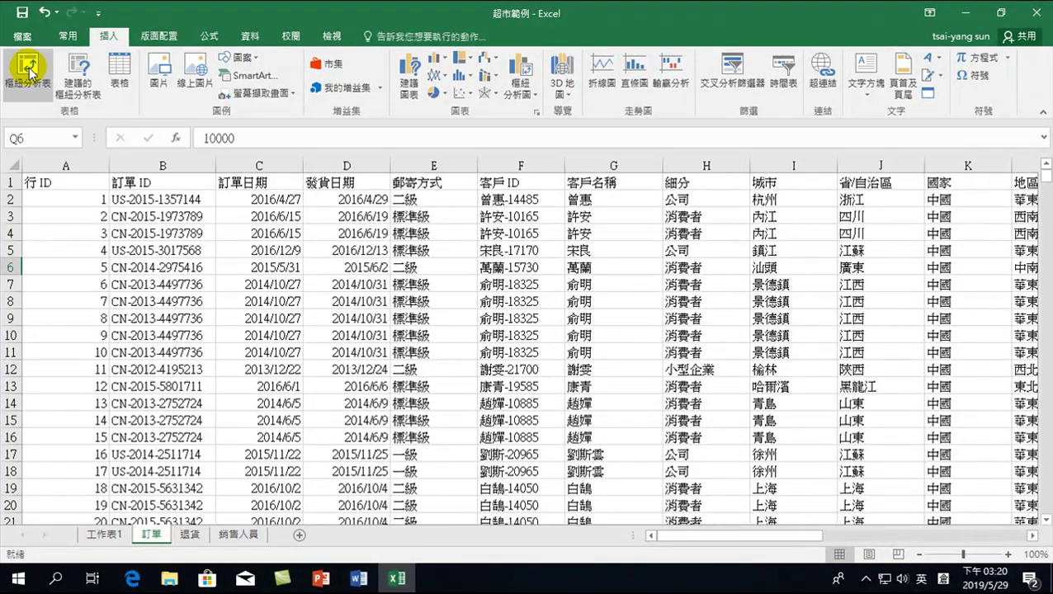
pyautogui.click(29, 72)
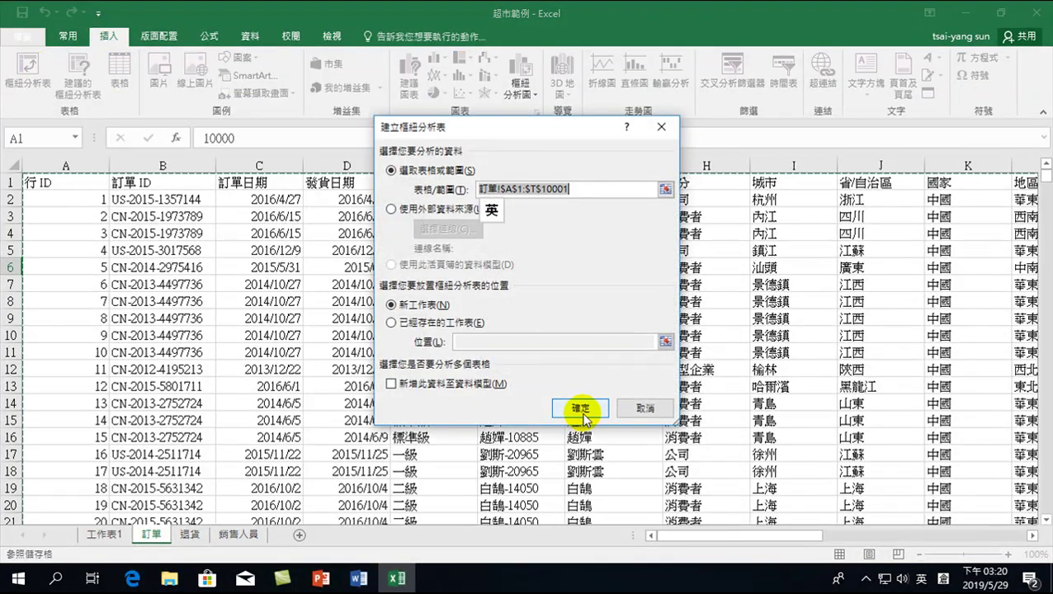
pyautogui.click(582, 410)
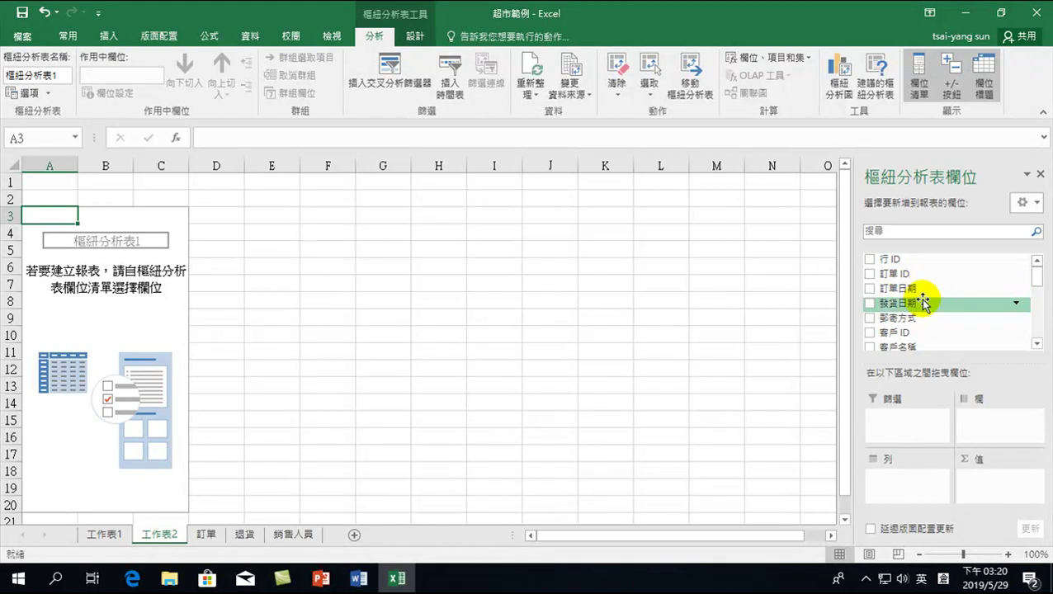
# Add the 訂單日期 years 2013–2016 as the pivot table rows.
pyautogui.scroll(-1, 916, 304)
pyautogui.scroll(1, 903, 307)
pyautogui.click(1038, 345)
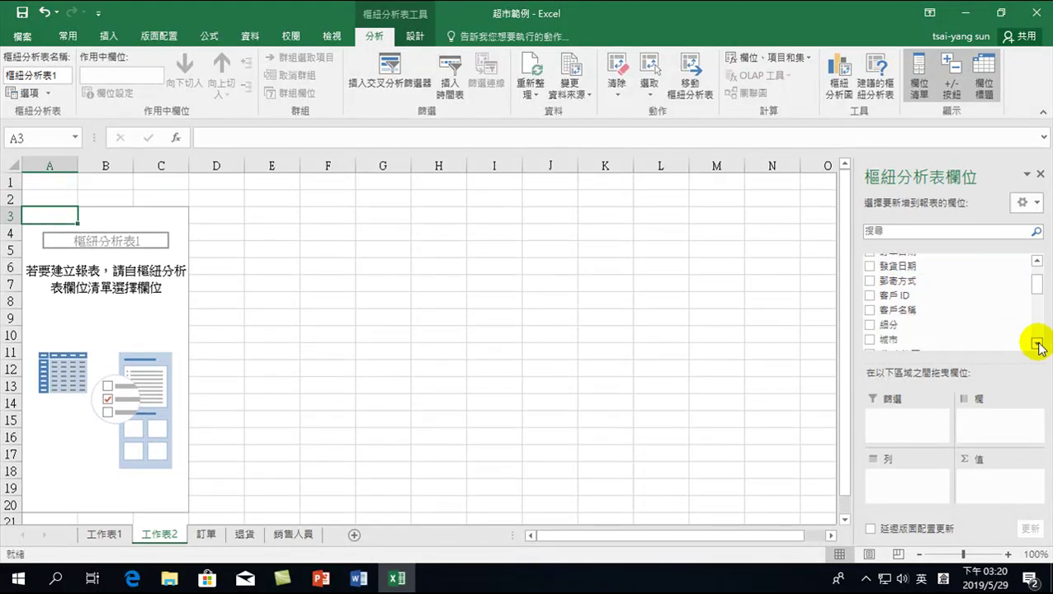
pyautogui.click(1036, 261)
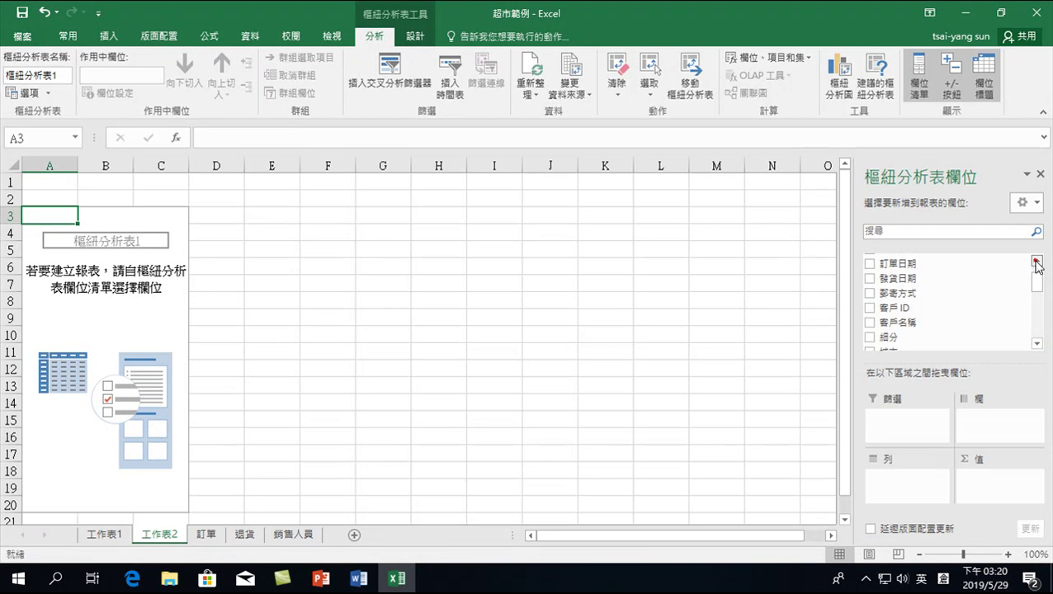
pyautogui.click(870, 264)
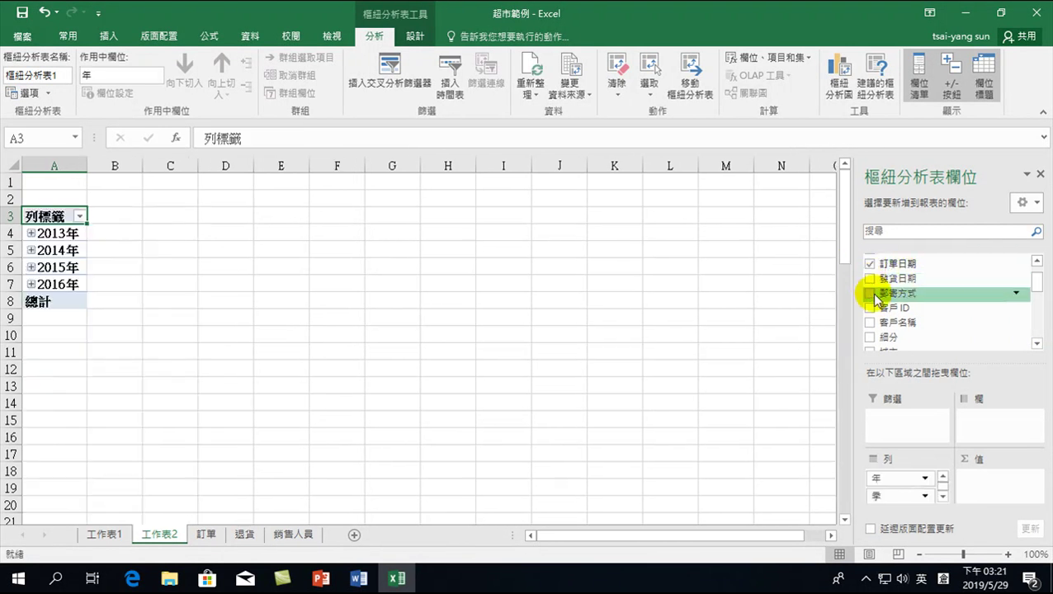
# Add the sums of 銷售額 and 利潤 as the pivot table values.
pyautogui.click(1037, 343)
pyautogui.moveTo(1038, 343); pyautogui.dragTo(1041, 348)
pyautogui.moveTo(887, 308); pyautogui.dragTo(983, 472)
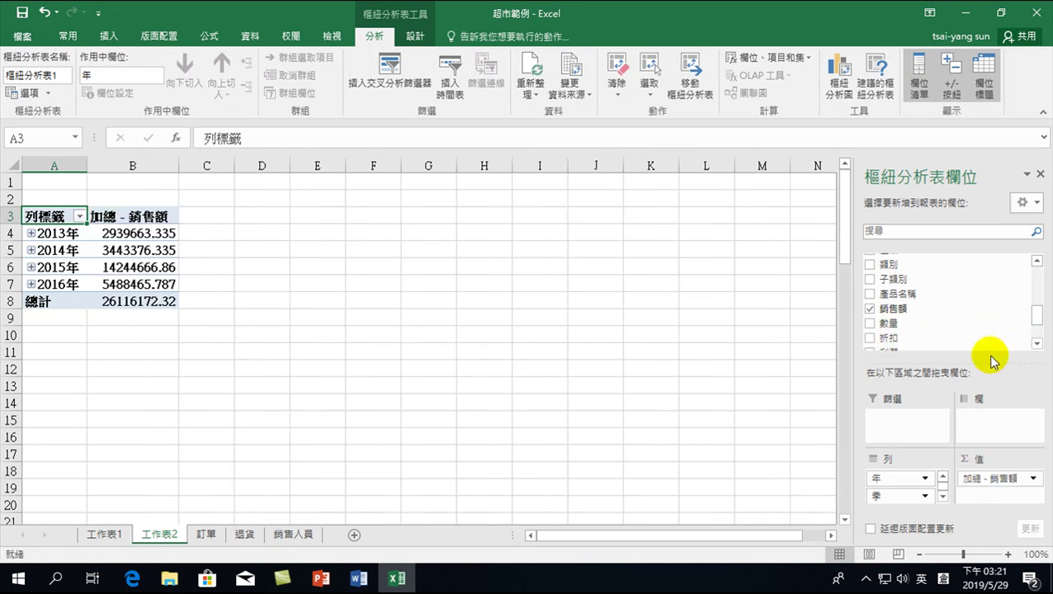
pyautogui.click(1037, 345)
pyautogui.click(1038, 345)
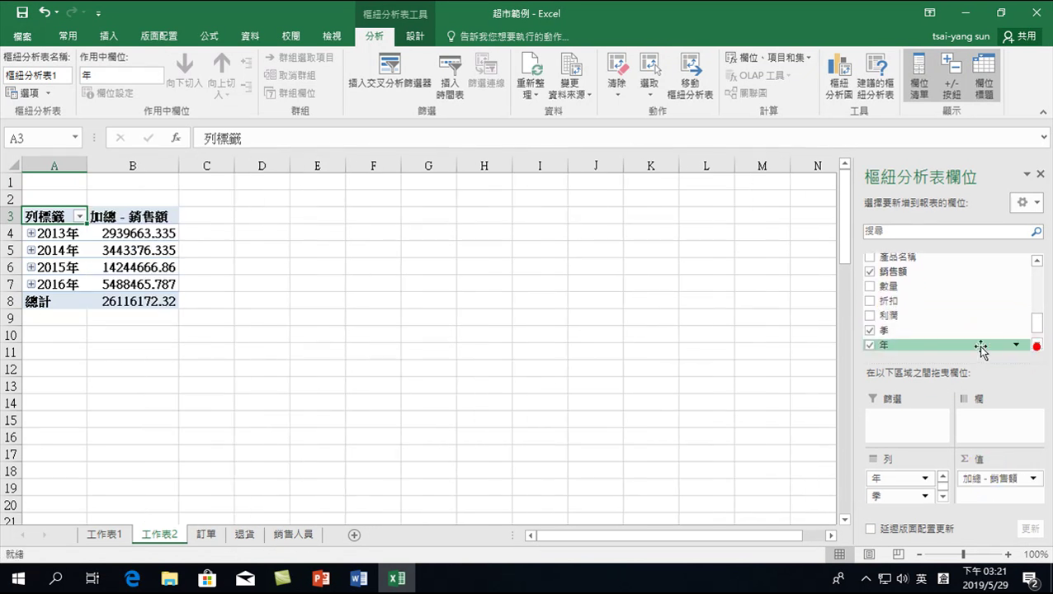
pyautogui.click(870, 316)
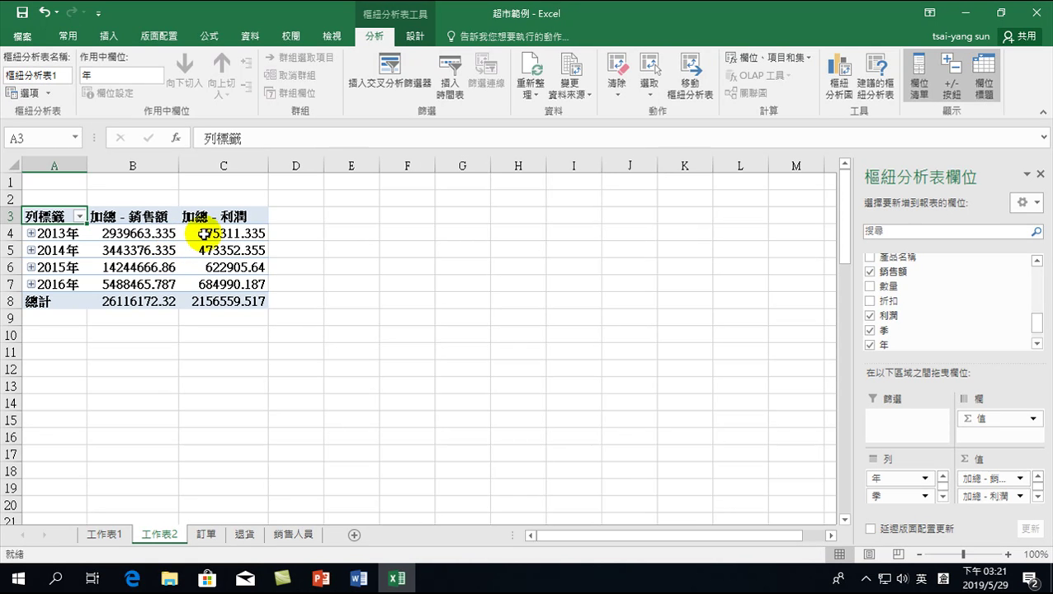
# Insert a Clustered Column - Line combo PivotChart and move it beside the pivot table.
pyautogui.click(108, 38)
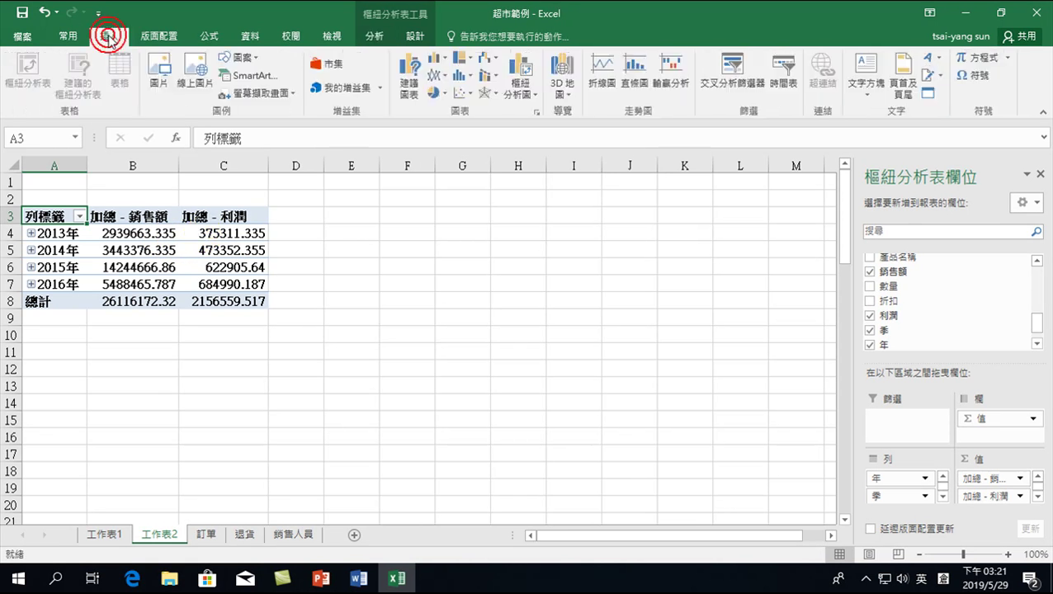
pyautogui.click(488, 77)
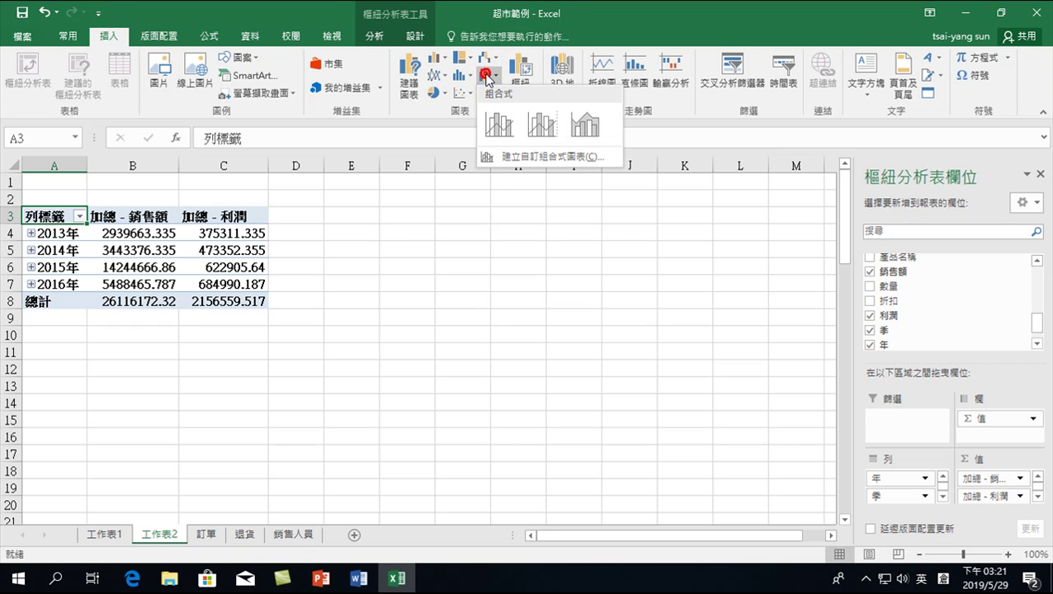
pyautogui.click(499, 125)
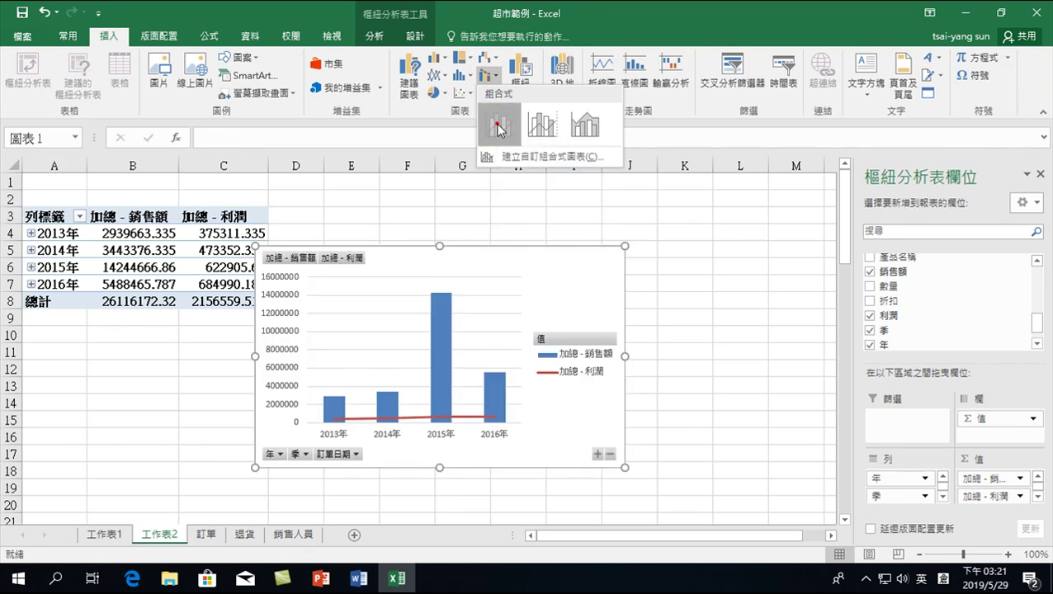
pyautogui.moveTo(467, 261)
pyautogui.mouseDown()
pyautogui.moveTo(517, 229)
pyautogui.moveTo(529, 201)
pyautogui.mouseUp()
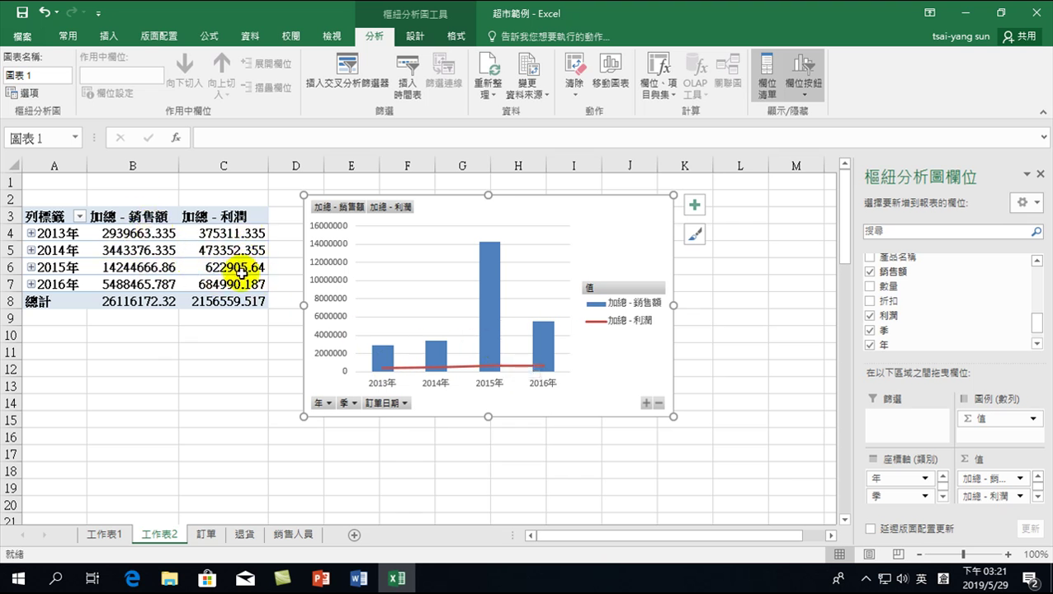
# Show the yearly sales and profit values in B4:C7 without decimals, then select B4:B7.
pyautogui.moveTo(155, 233)
pyautogui.mouseDown()
pyautogui.moveTo(162, 284)
pyautogui.moveTo(219, 284)
pyautogui.mouseUp()
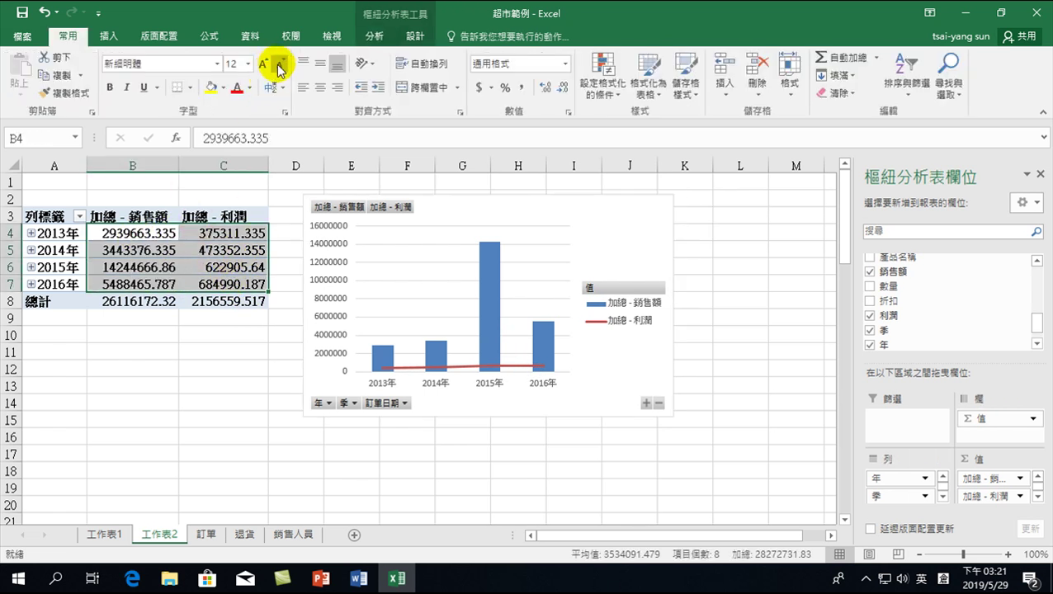
pyautogui.click(563, 86)
pyautogui.click(564, 86)
pyautogui.click(564, 87)
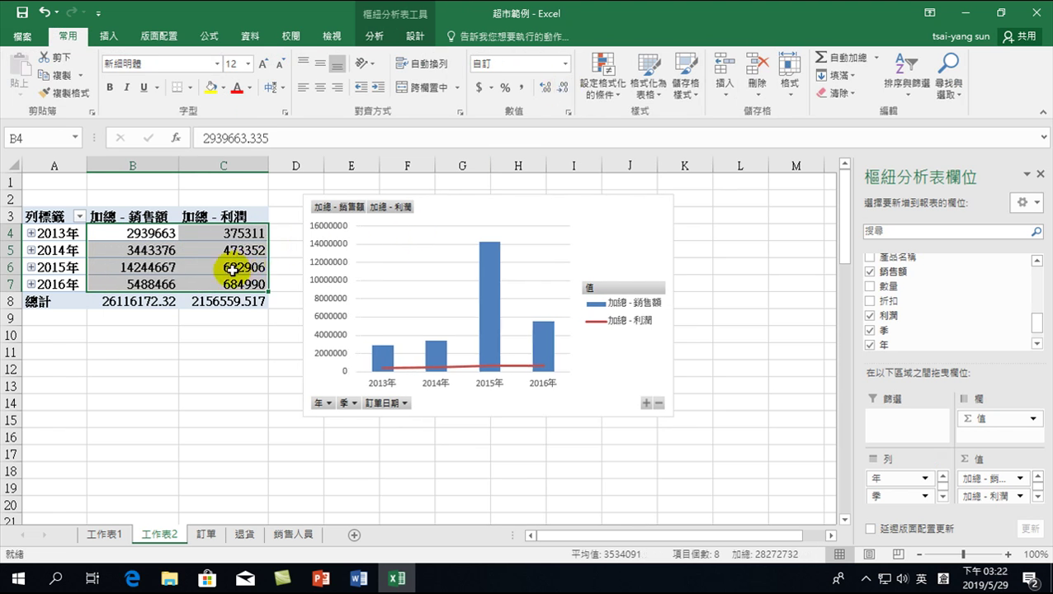
pyautogui.moveTo(153, 235); pyautogui.dragTo(162, 284)
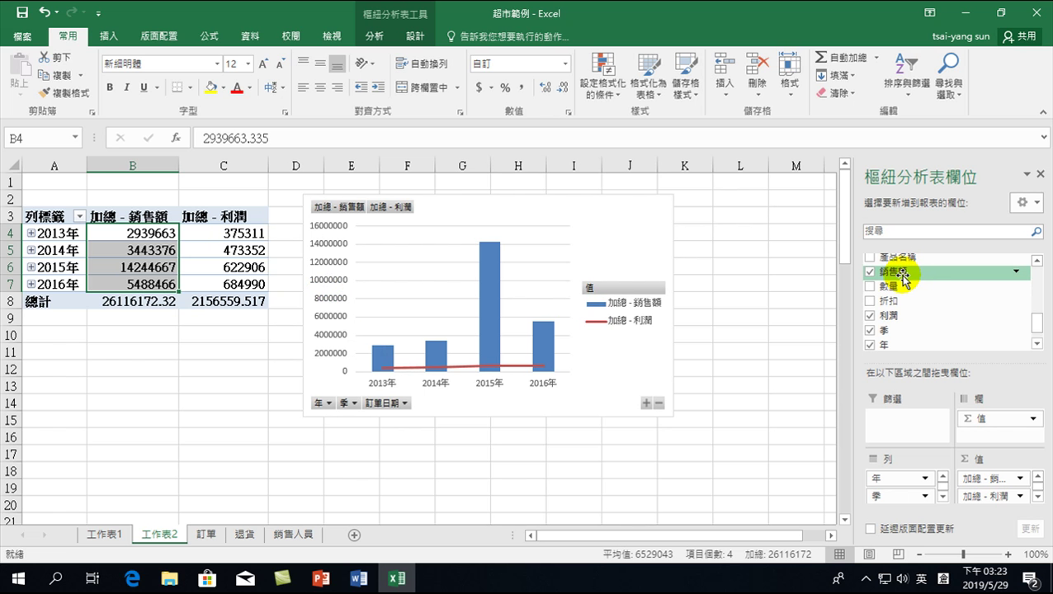
# Select cell B4 in the pivot table and bring up the Insert tab's chart options.
pyautogui.scroll(2, 907, 306)
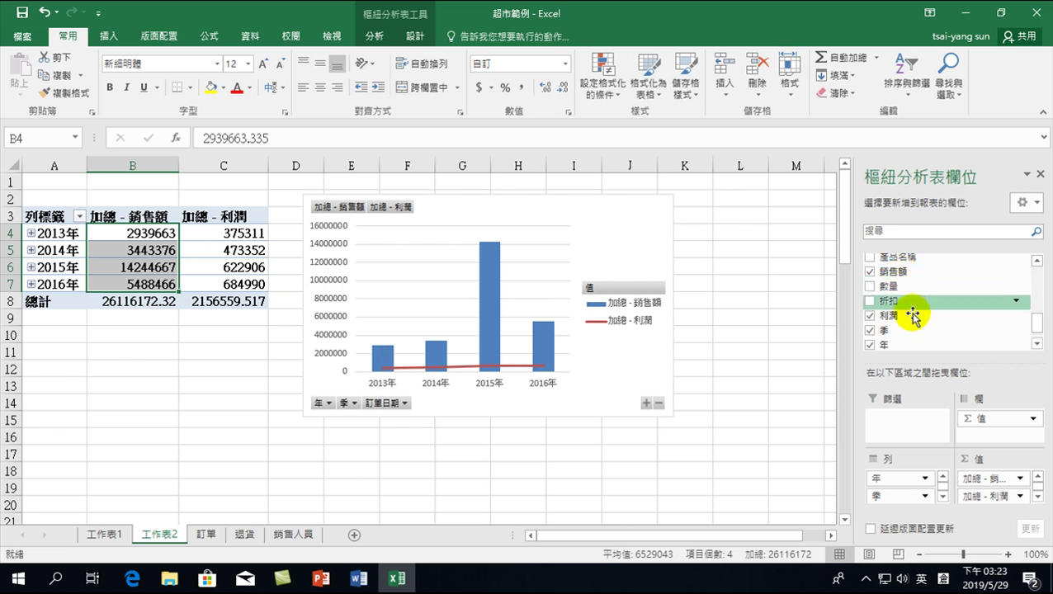
pyautogui.scroll(2, 1039, 317)
pyautogui.moveTo(1037, 312); pyautogui.dragTo(1035, 275)
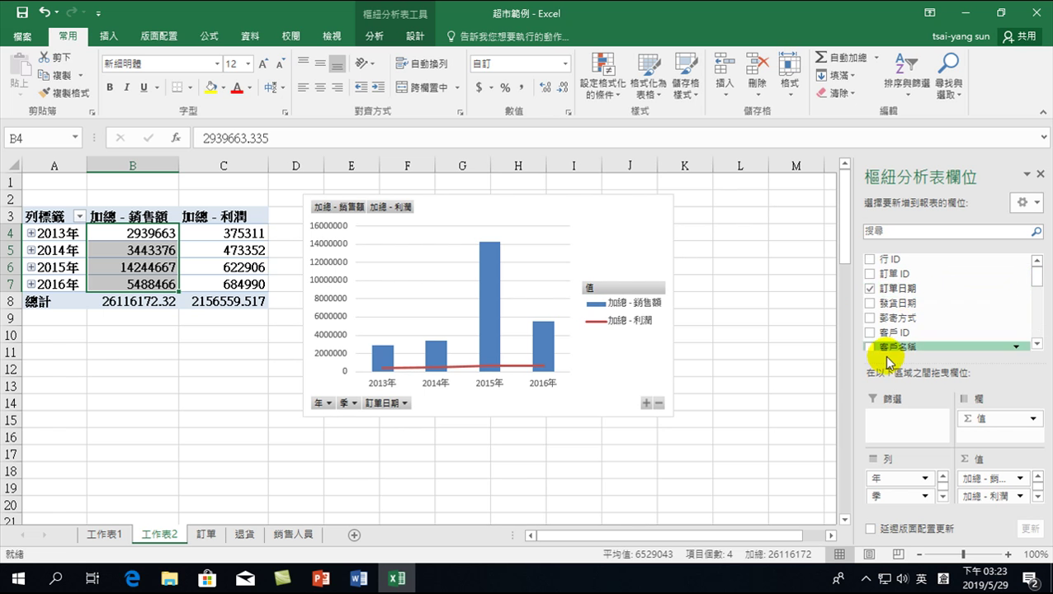
pyautogui.moveTo(1040, 276); pyautogui.dragTo(1041, 327)
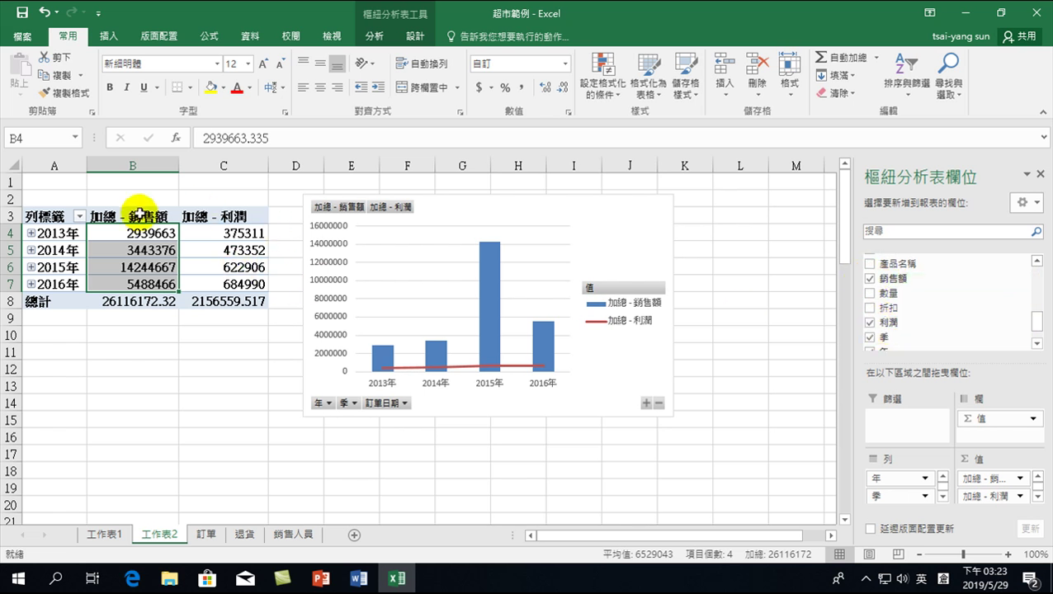
pyautogui.click(106, 235)
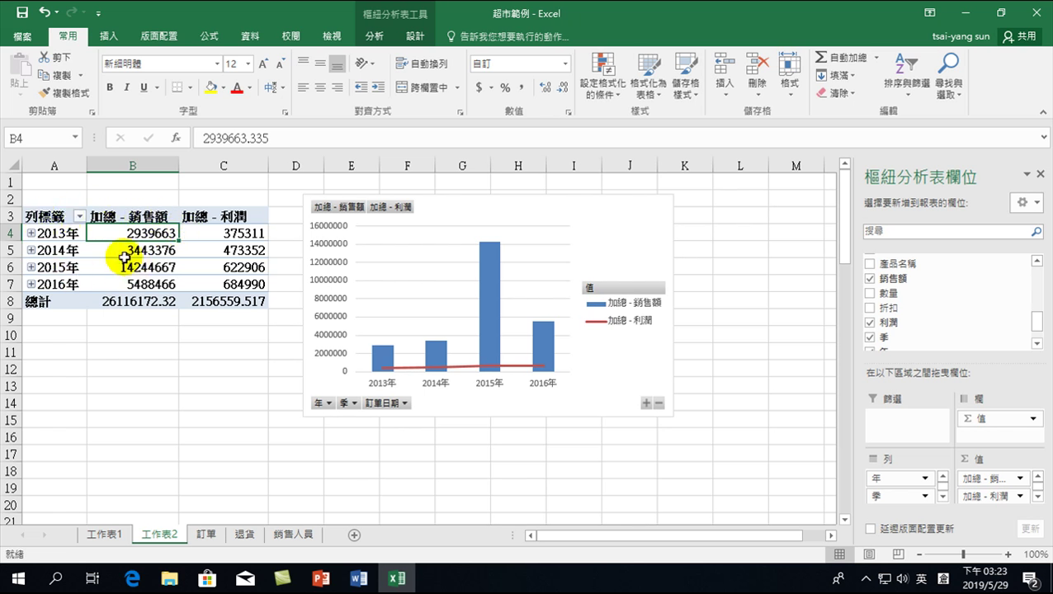
pyautogui.click(107, 36)
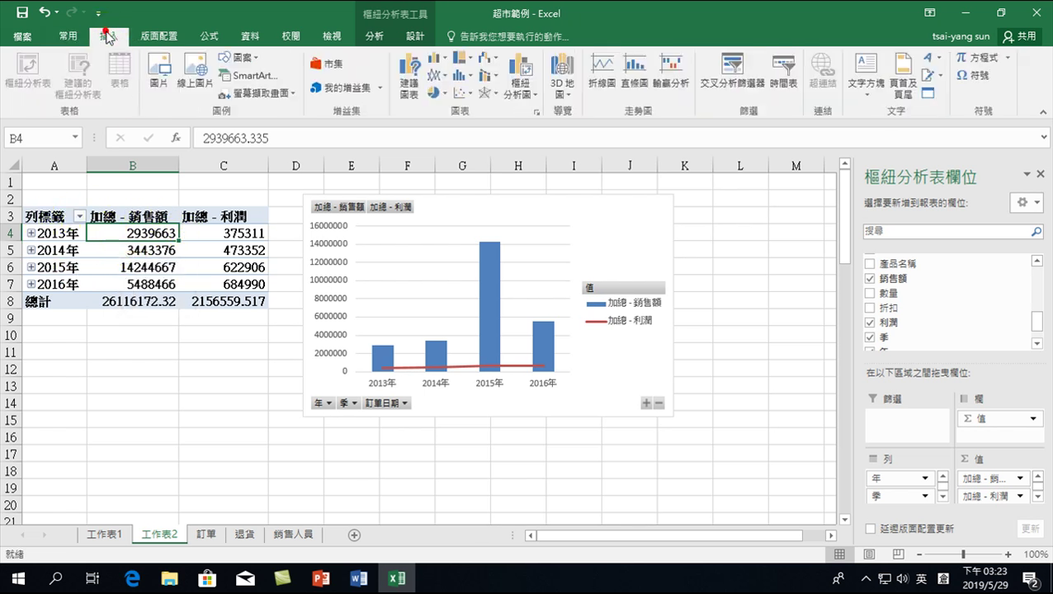
pyautogui.click(496, 76)
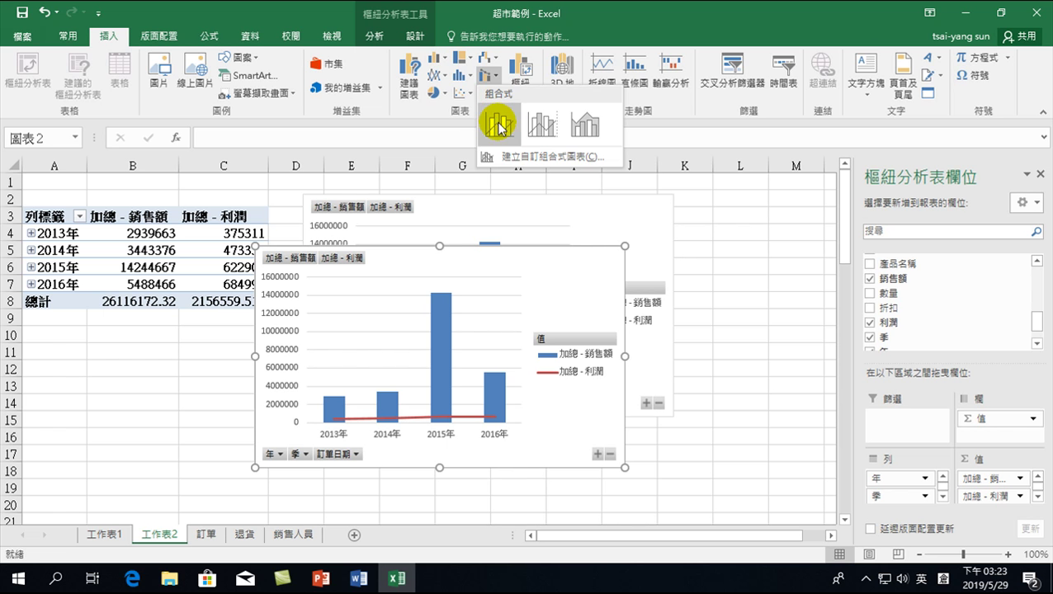
pyautogui.press('Escape')
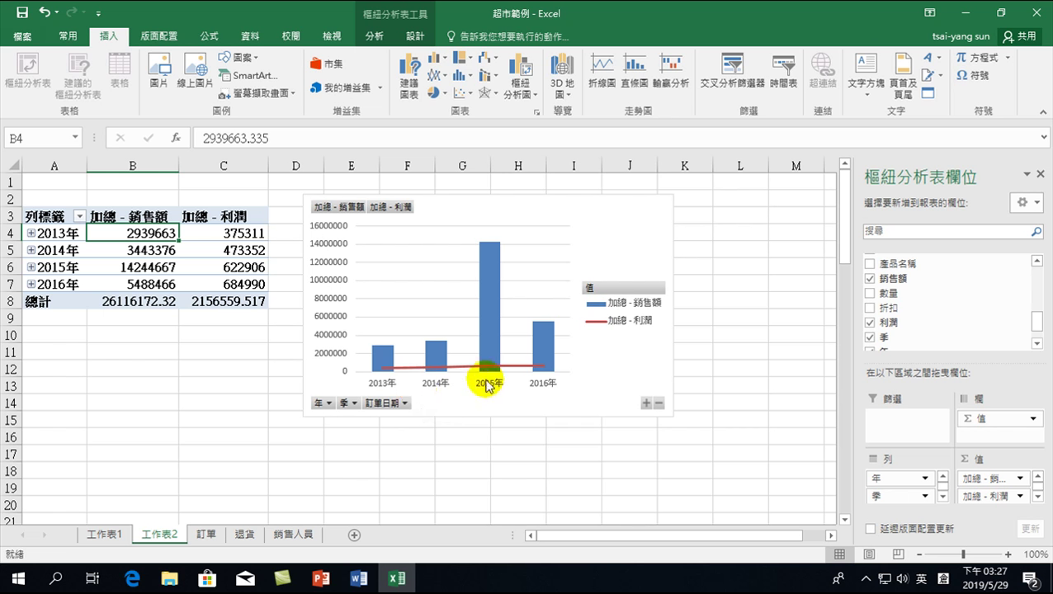
pyautogui.moveTo(518, 366)
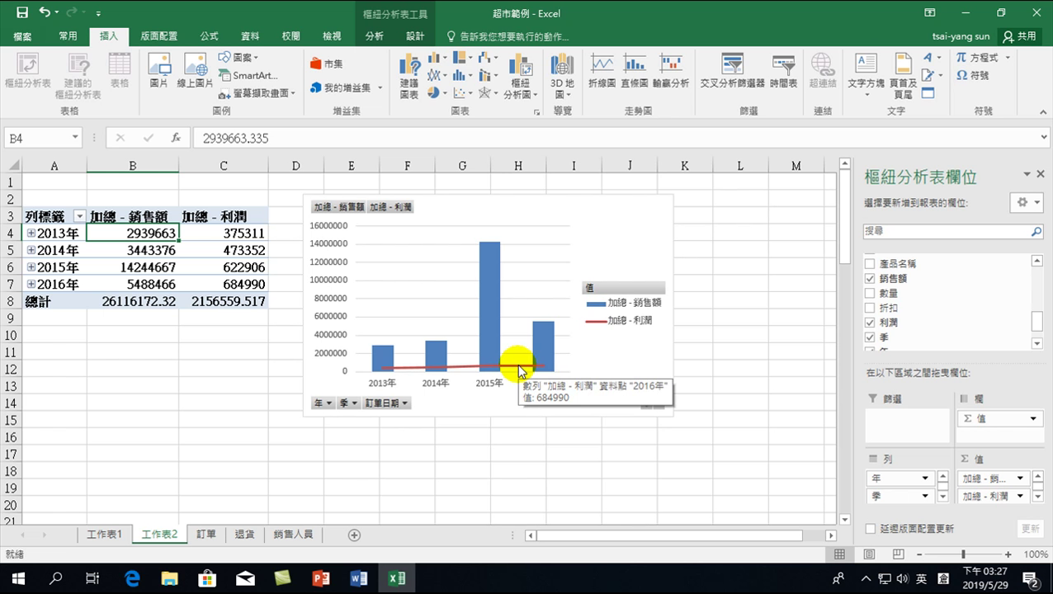
# Move the 加總 - 利潤 line series onto a secondary axis.
pyautogui.rightClick(516, 368)
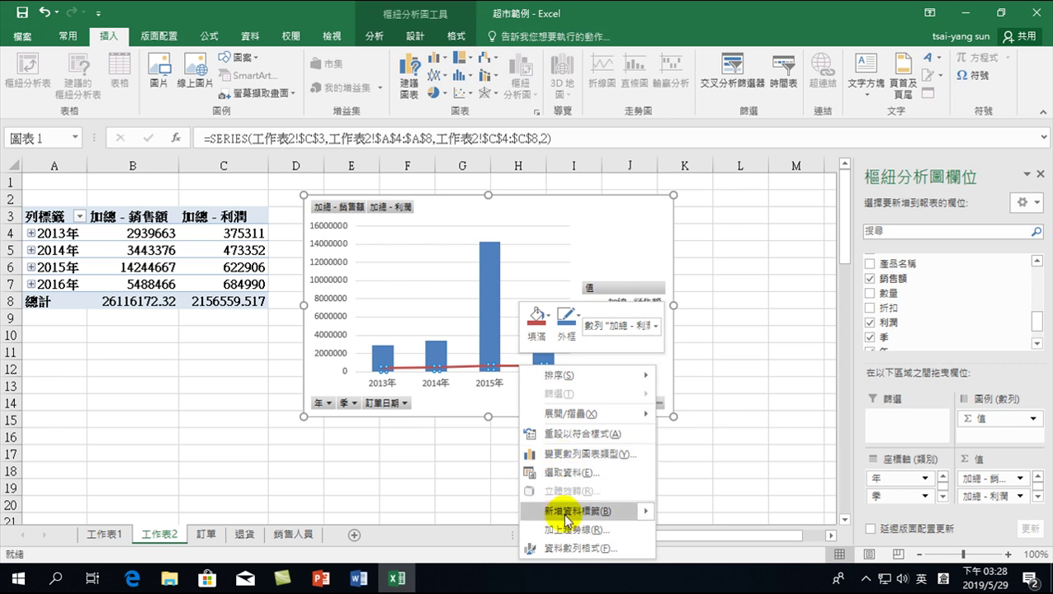
pyautogui.click(576, 455)
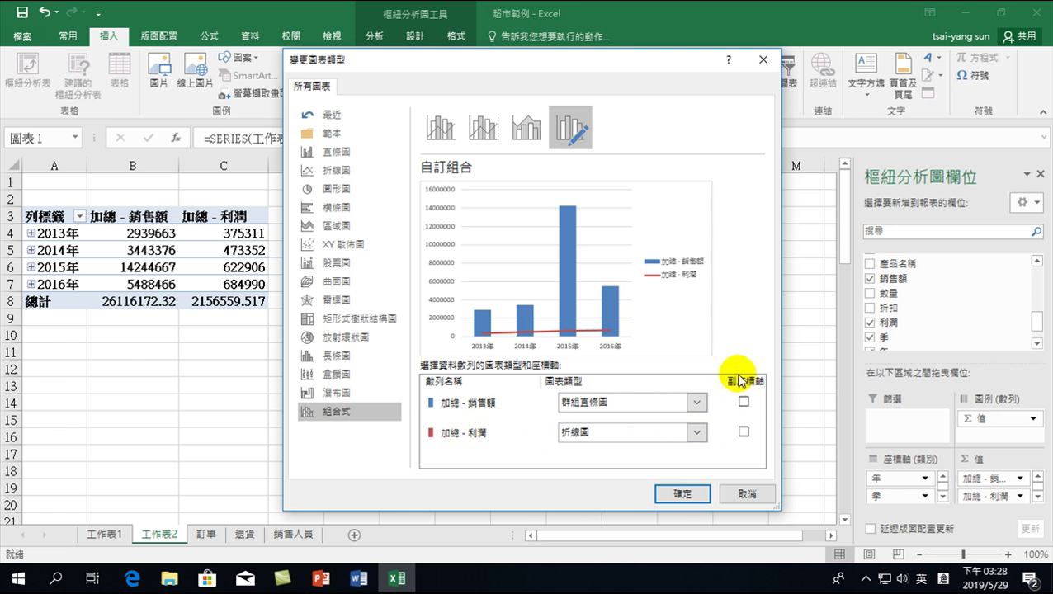
pyautogui.click(744, 433)
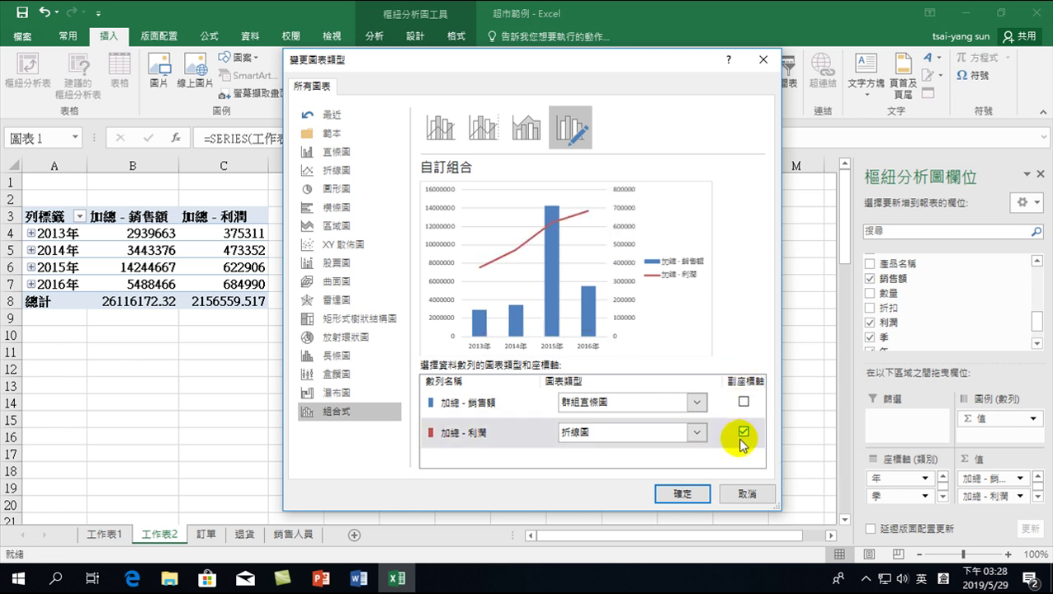
pyautogui.click(682, 493)
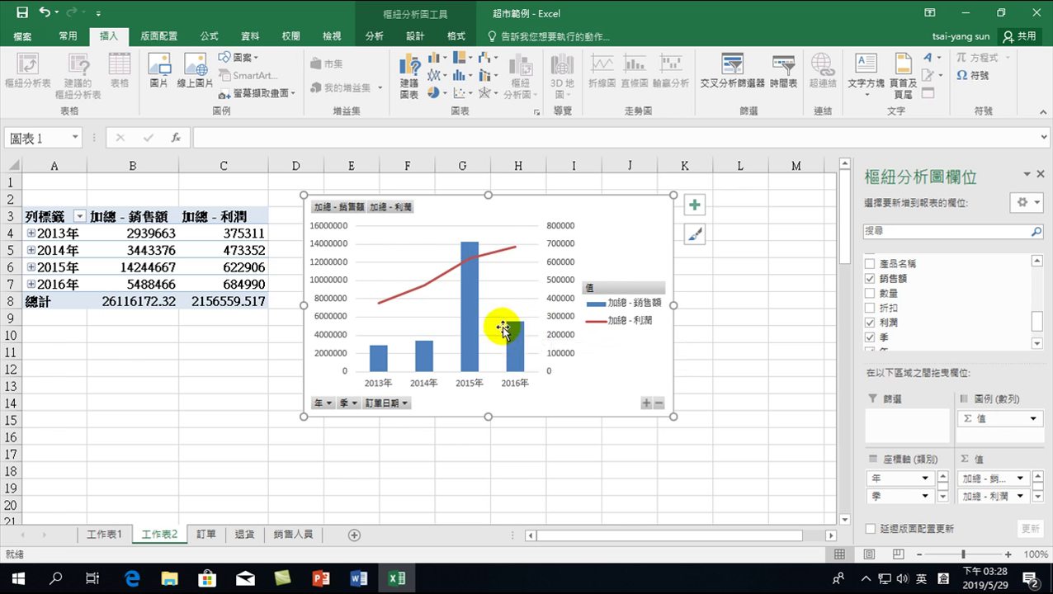
pyautogui.rightClick(502, 256)
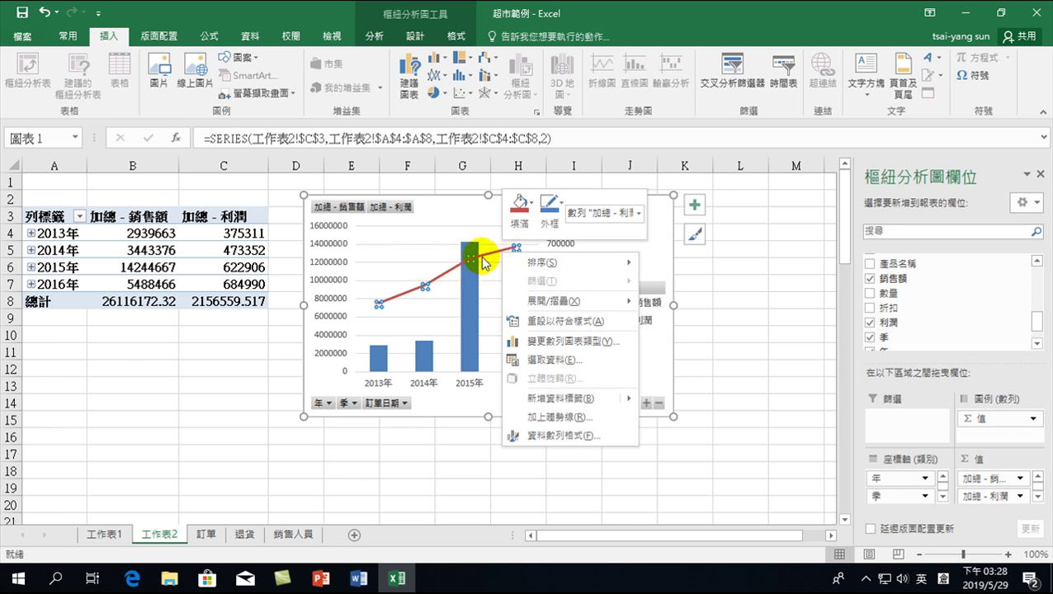
pyautogui.click(564, 343)
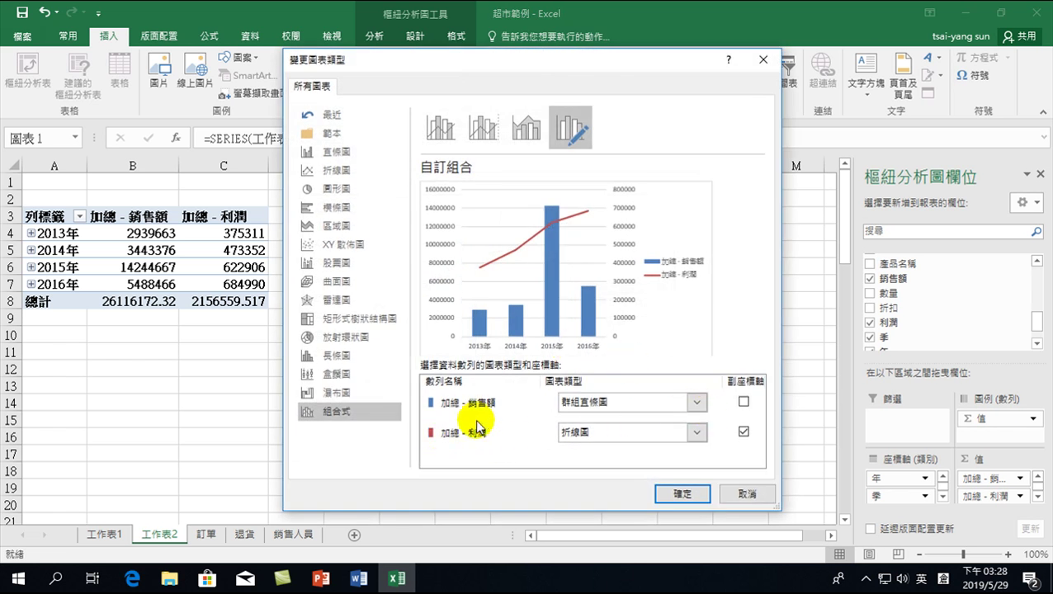
pyautogui.click(698, 496)
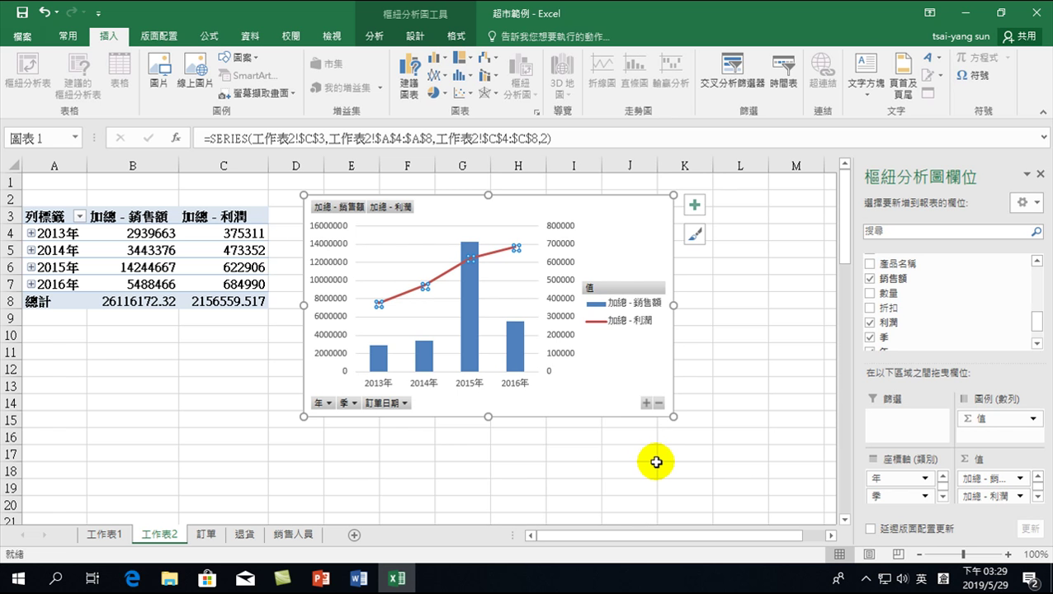
# Return to the 訂單 order data sheet.
pyautogui.click(205, 534)
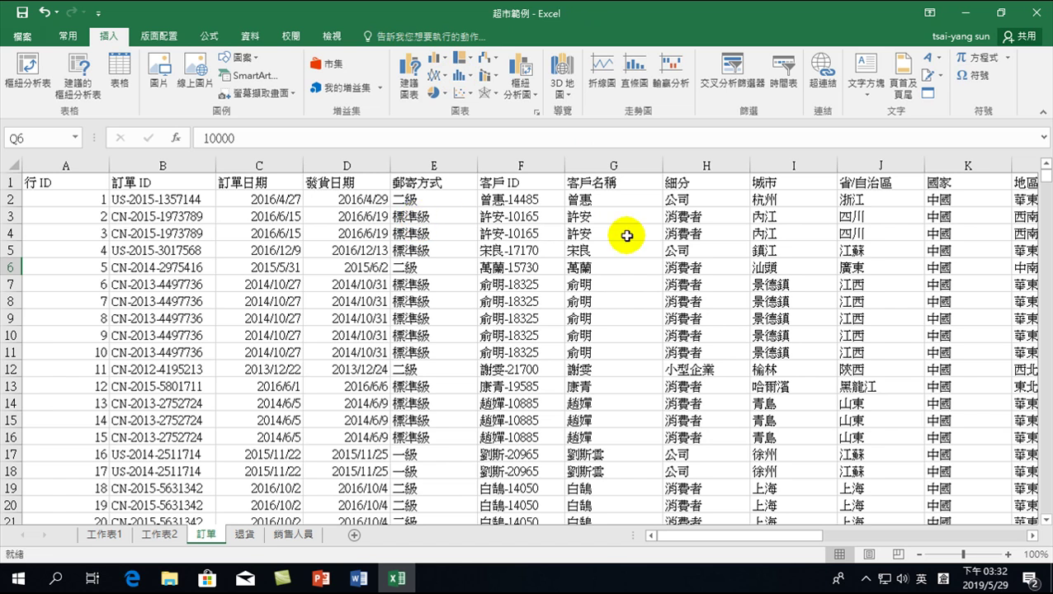
# Scroll to the top of 訂單, select R2, then browse down to the row 81 quantity.
pyautogui.moveTo(720, 538); pyautogui.dragTo(962, 553)
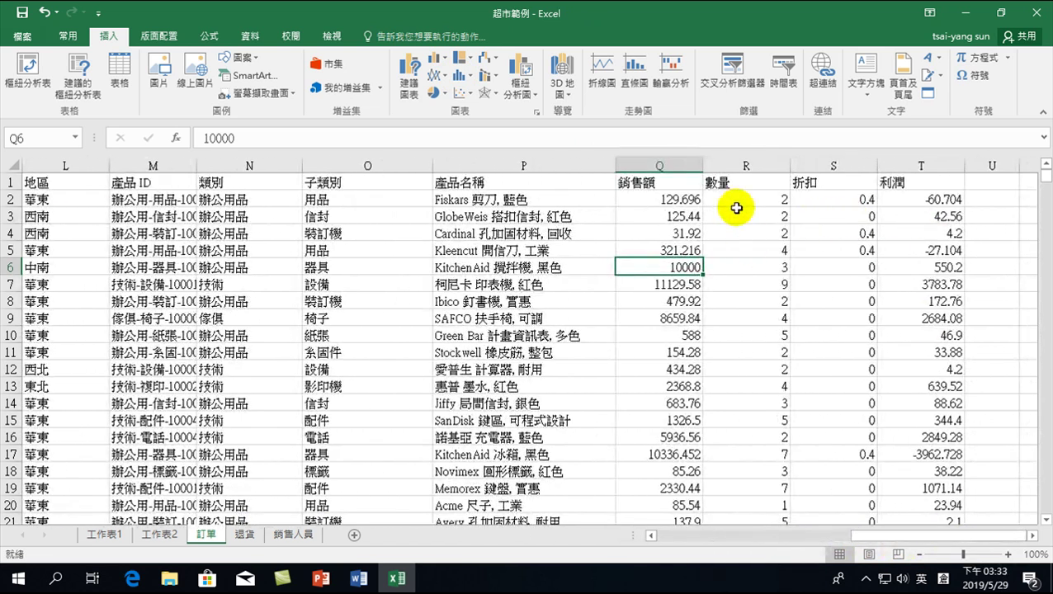
pyautogui.click(754, 199)
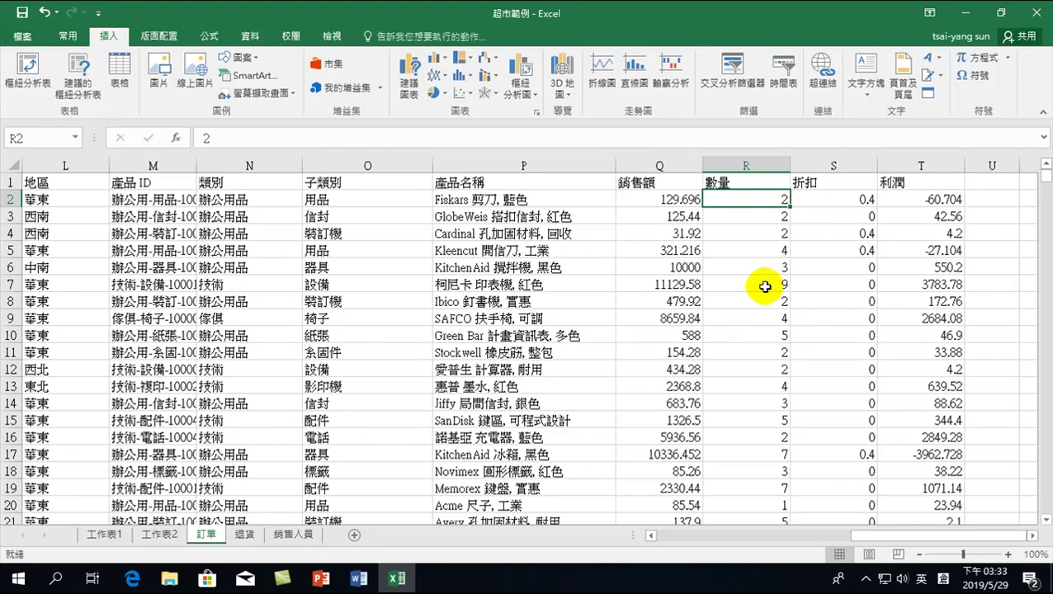
pyautogui.scroll(-4, 764, 330)
pyautogui.scroll(-5, 755, 388)
pyautogui.scroll(-11, 750, 411)
pyautogui.scroll(-6, 747, 417)
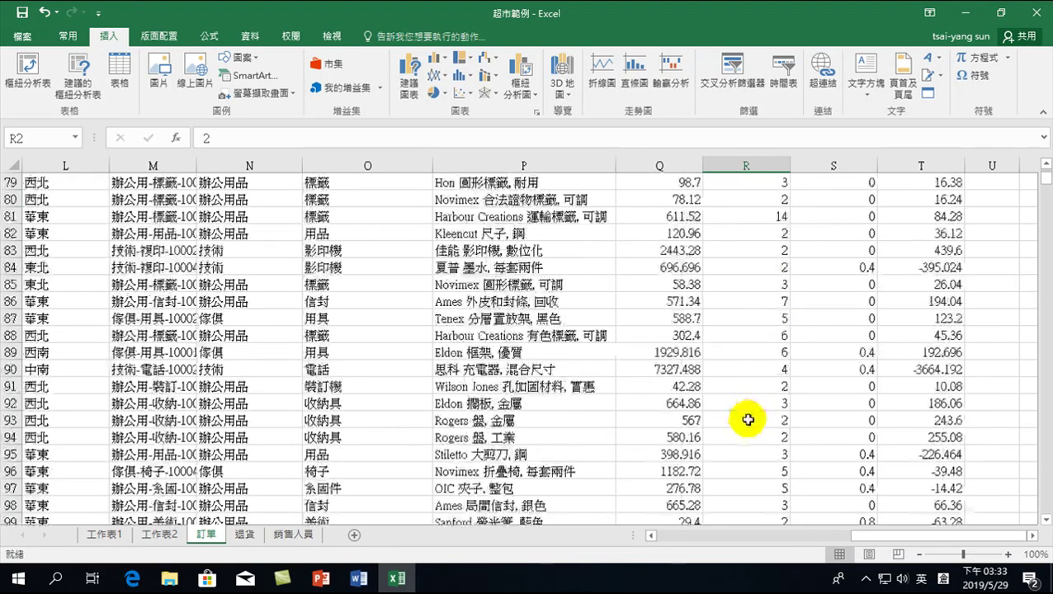
pyautogui.click(767, 216)
# Check the order quantities in cells R113 and R111.
pyautogui.scroll(-5, 740, 371)
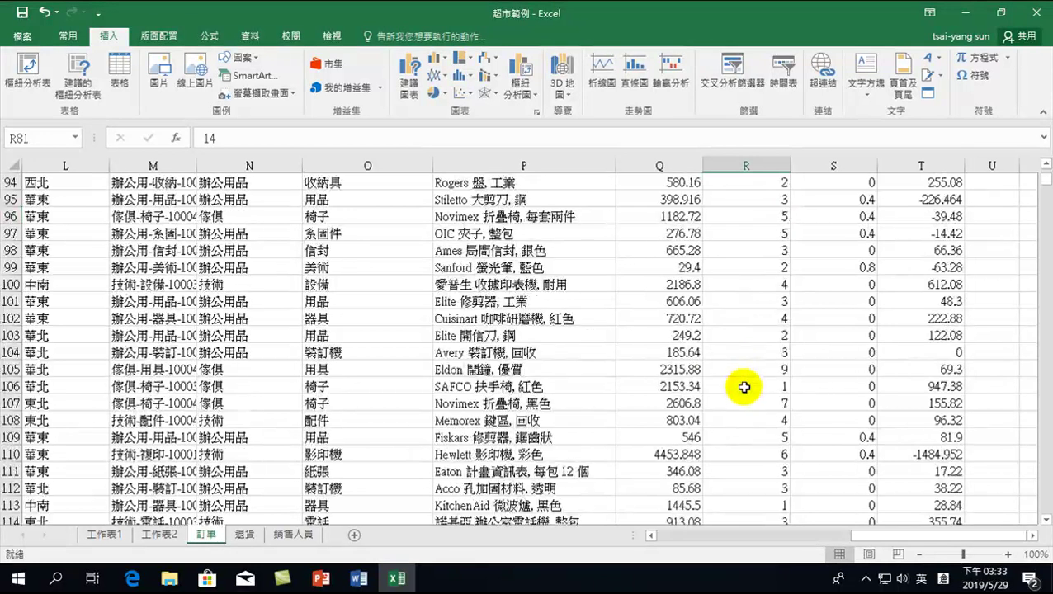
pyautogui.scroll(-4, 750, 367)
pyautogui.click(765, 301)
pyautogui.click(766, 300)
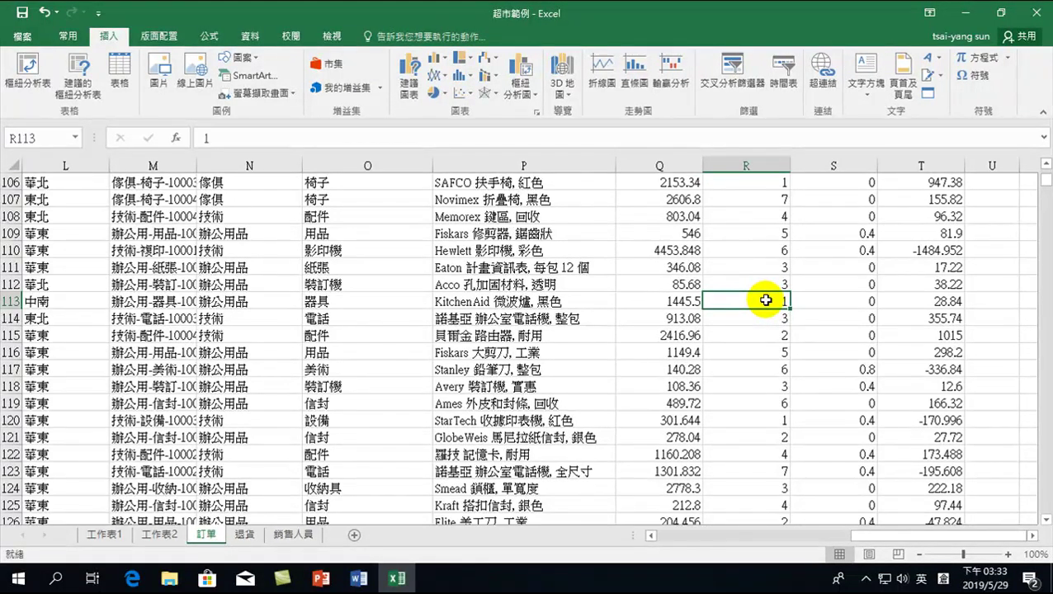
pyautogui.click(734, 266)
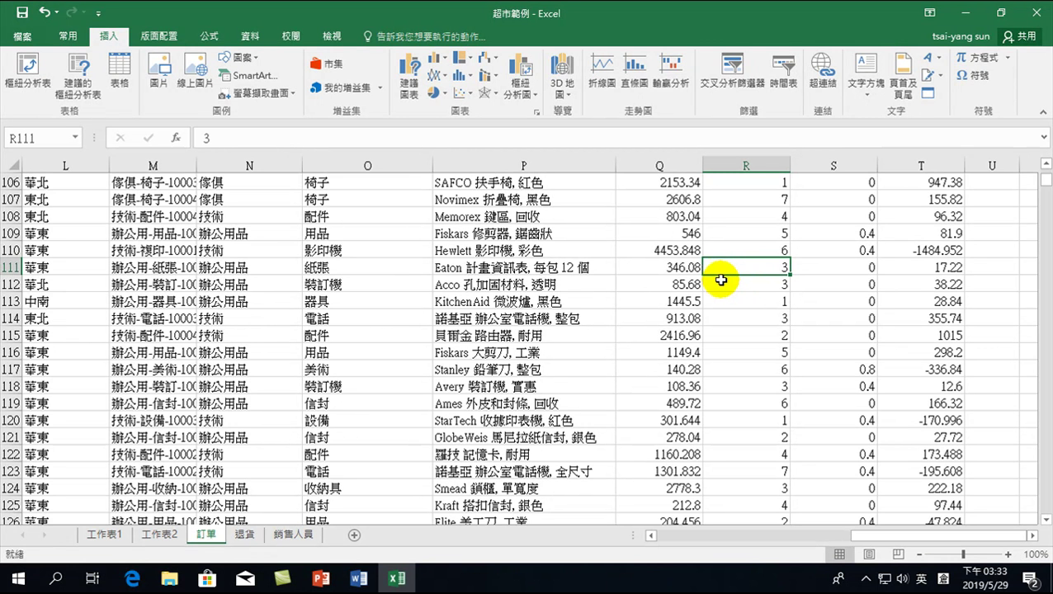
# Scroll back to the top and select the first 數量 value in cell R2.
pyautogui.scroll(5, 734, 259)
pyautogui.scroll(6, 742, 261)
pyautogui.scroll(6, 742, 261)
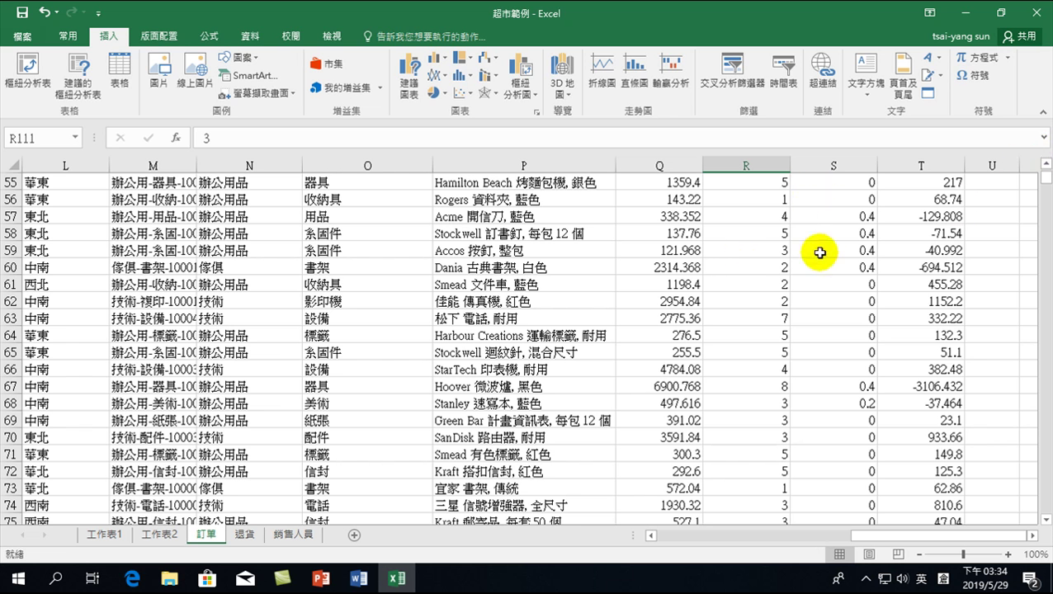
pyautogui.scroll(6, 757, 266)
pyautogui.scroll(6, 757, 266)
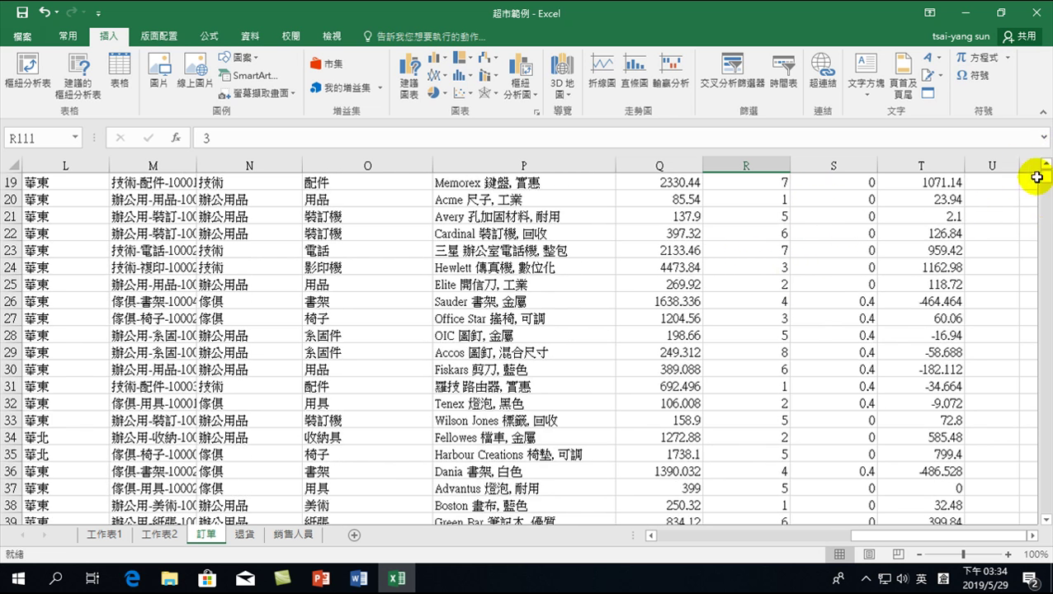
pyautogui.moveTo(1045, 176); pyautogui.dragTo(1045, 170)
pyautogui.click(745, 201)
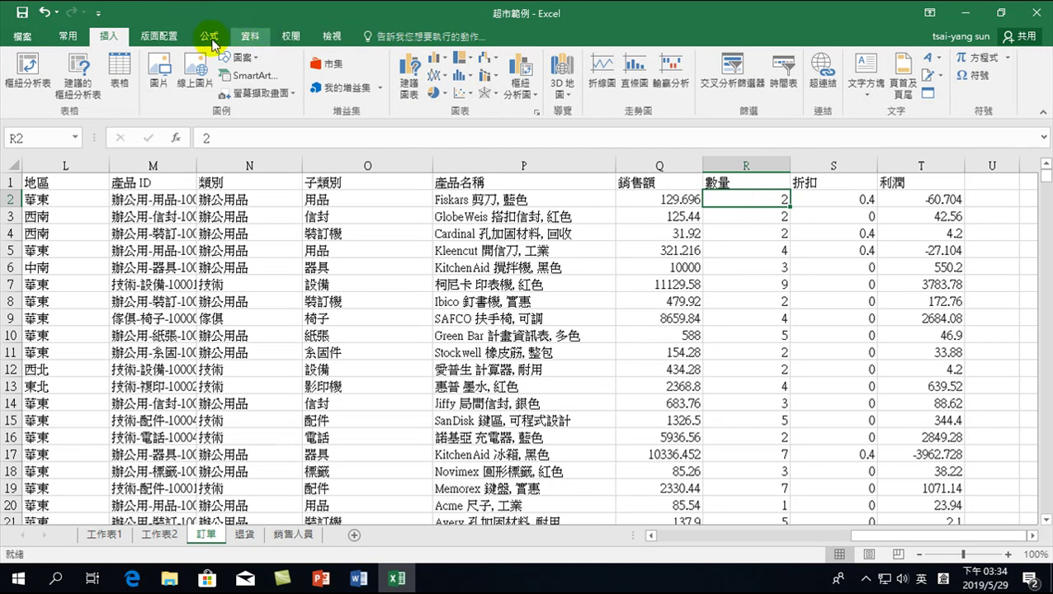
# Insert a PivotTable on a new sheet with 數量 as rows and summed values, totalling 37675.
pyautogui.click(33, 71)
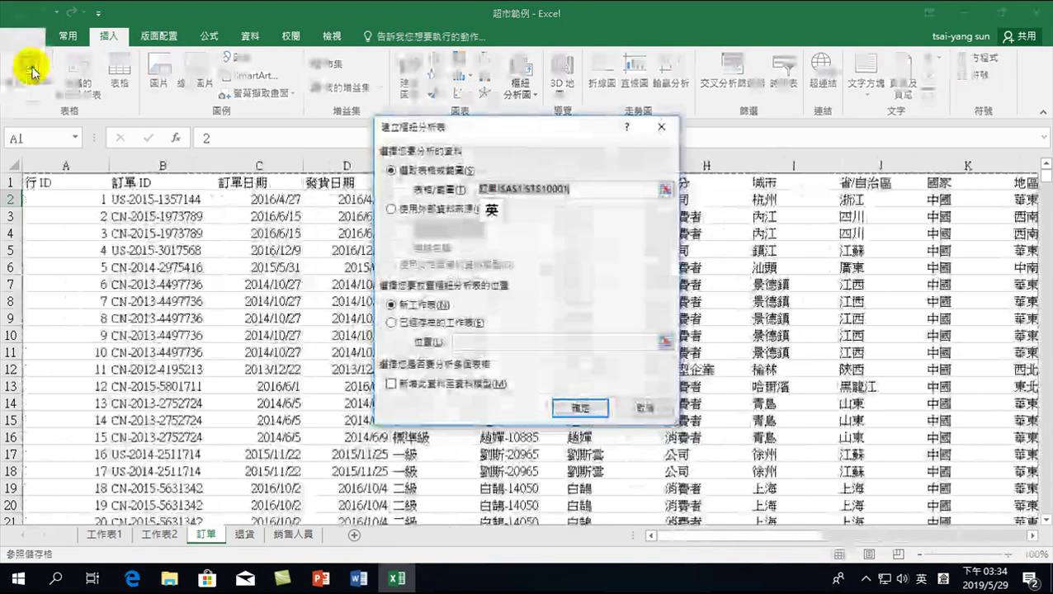
pyautogui.click(582, 404)
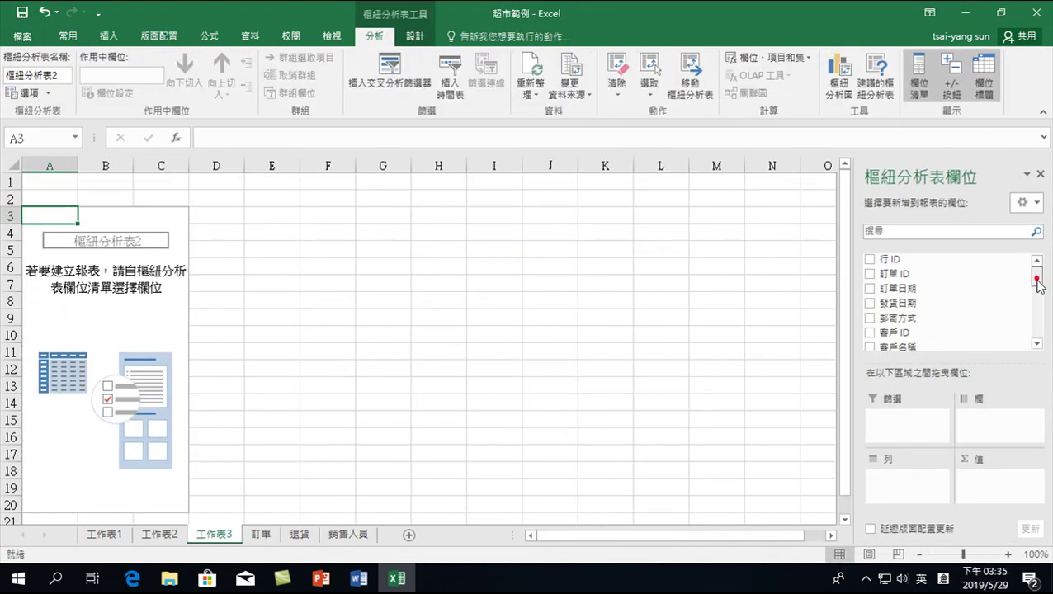
pyautogui.moveTo(1036, 267); pyautogui.dragTo(1037, 332)
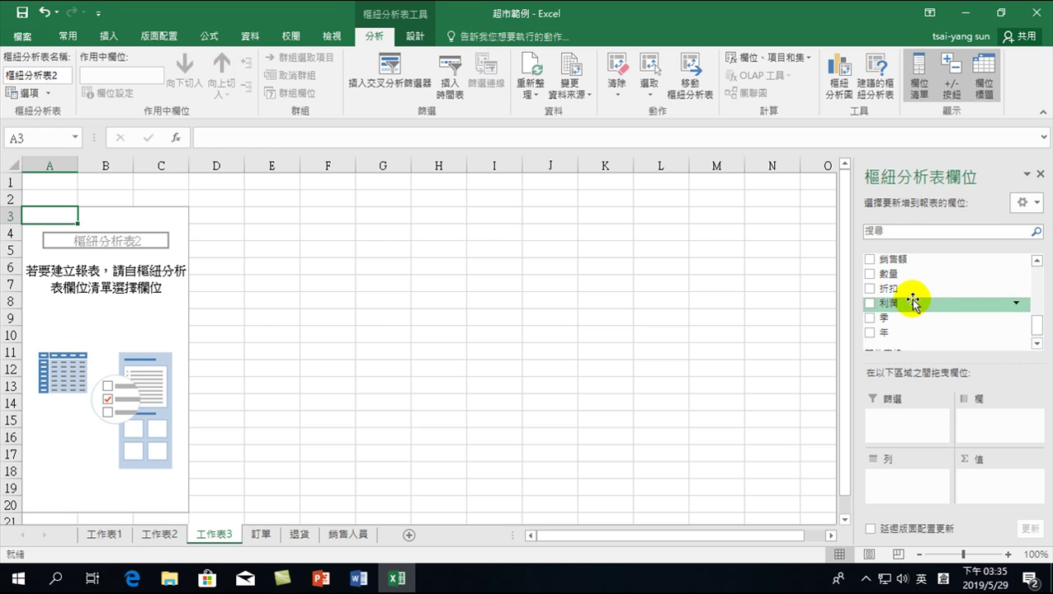
pyautogui.moveTo(892, 275); pyautogui.dragTo(896, 481)
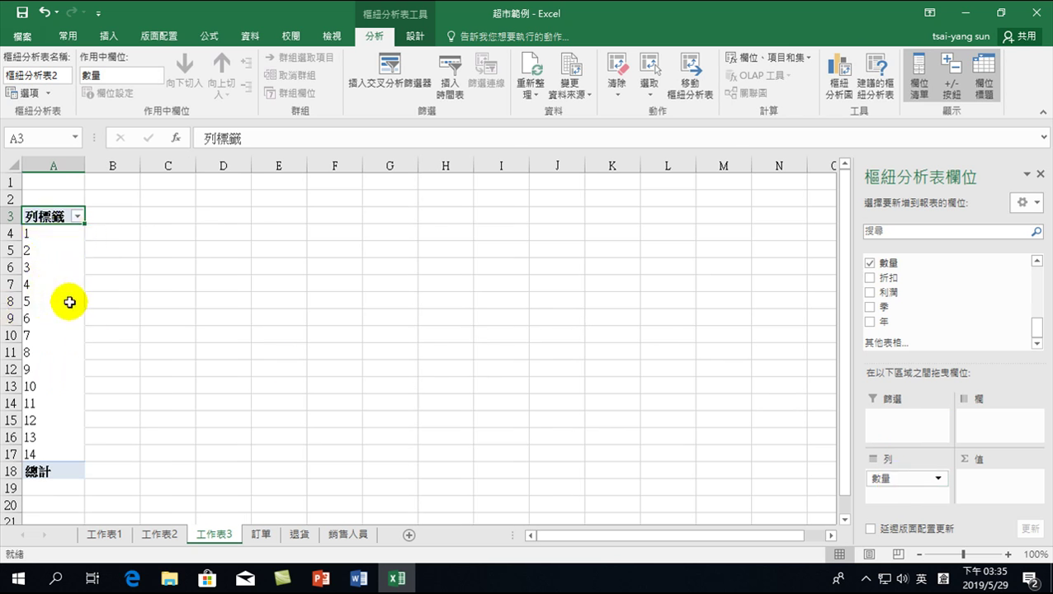
pyautogui.moveTo(898, 266)
pyautogui.mouseDown()
pyautogui.moveTo(991, 505)
pyautogui.moveTo(987, 488)
pyautogui.mouseUp()
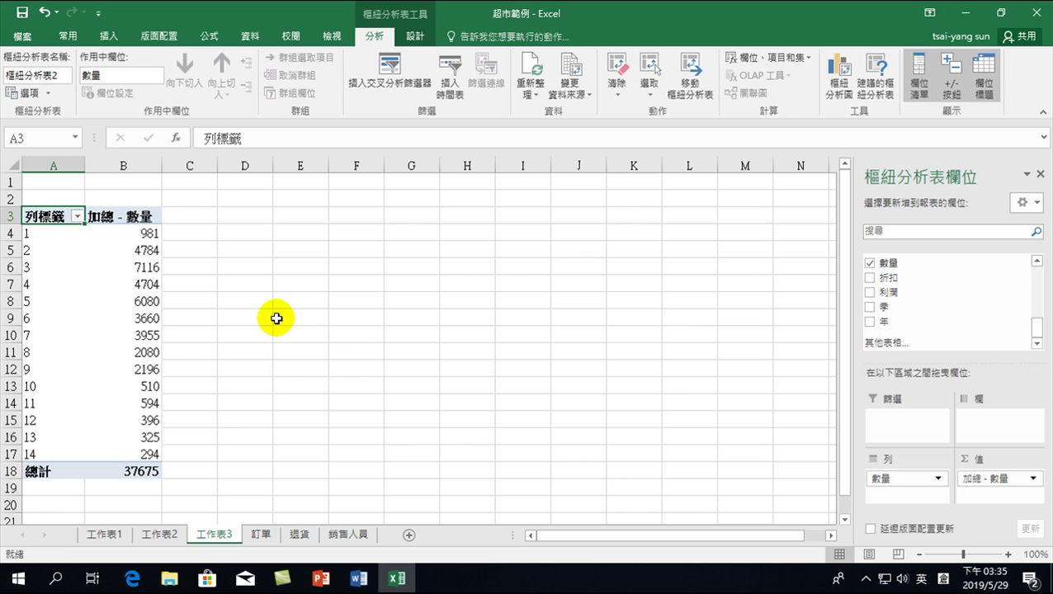
pyautogui.moveTo(143, 234)
pyautogui.moveTo(144, 234); pyautogui.dragTo(149, 450)
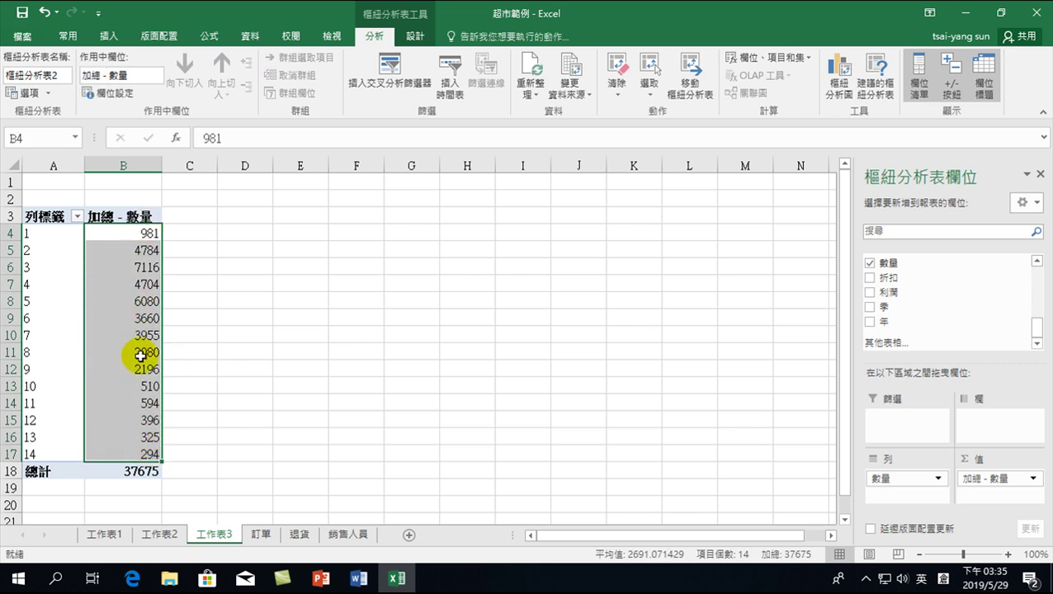
pyautogui.click(126, 234)
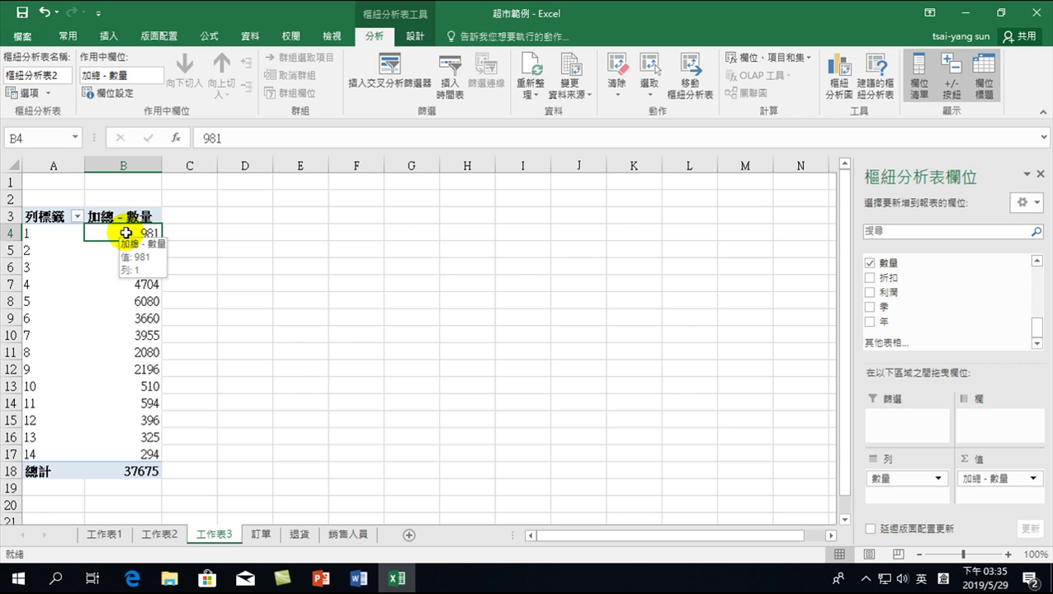
# Change the 數量 value field from Sum to Count (項目個數), giving a 10000 total.
pyautogui.rightClick(115, 234)
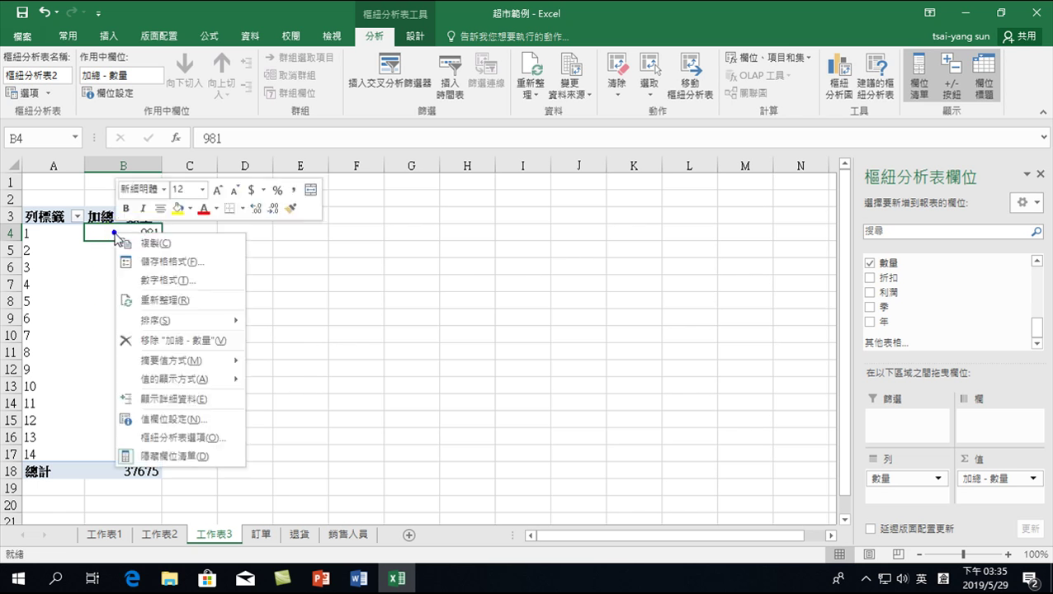
pyautogui.click(182, 422)
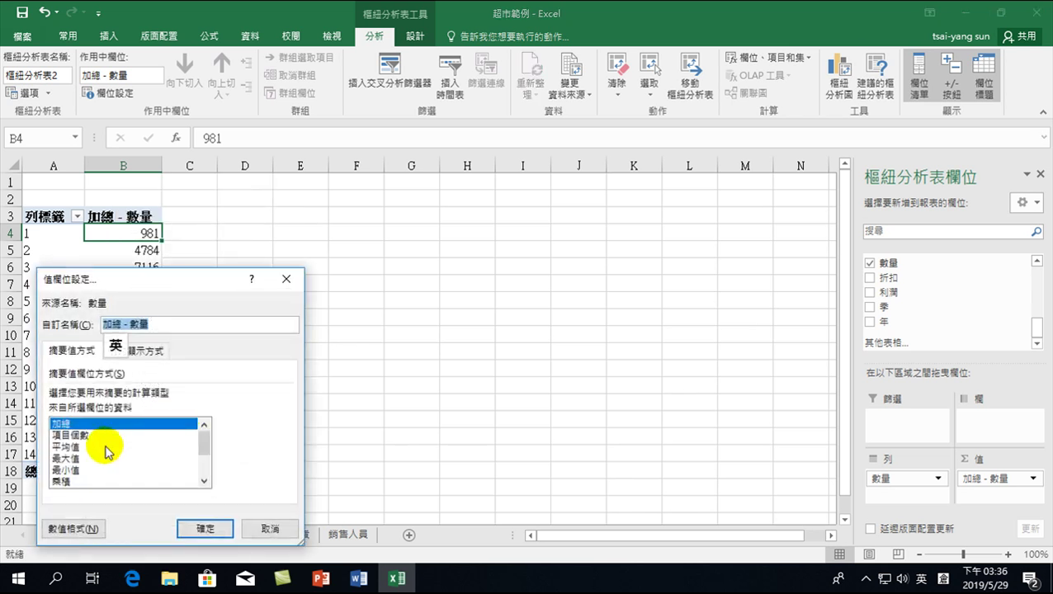
pyautogui.click(204, 481)
pyautogui.click(64, 424)
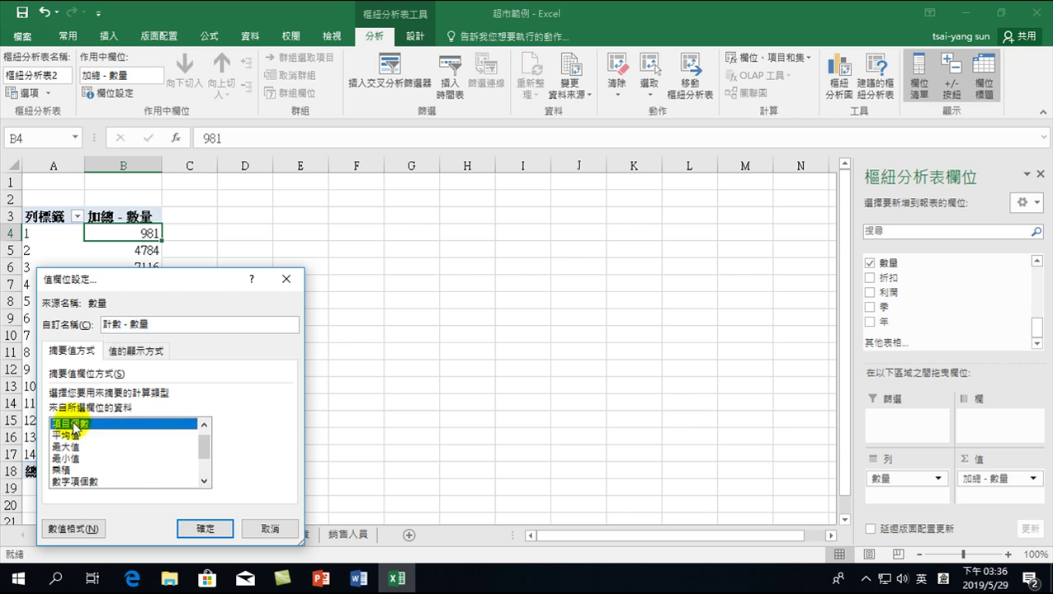
pyautogui.click(198, 528)
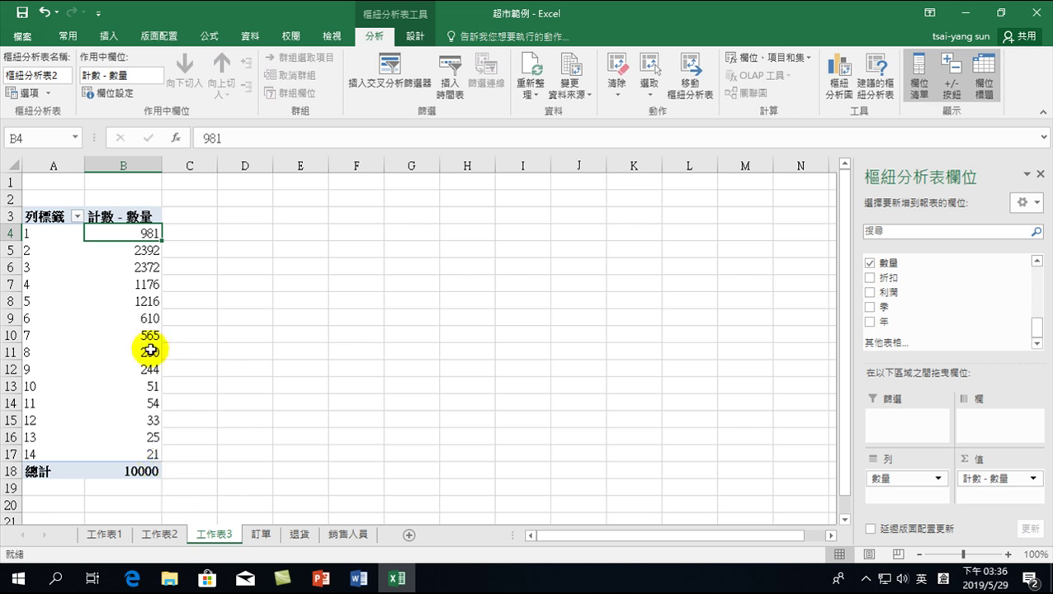
# Select pivot cell B8 (count 1216 for quantity 5) and show the Insert (插入) ribbon.
pyautogui.click(33, 299)
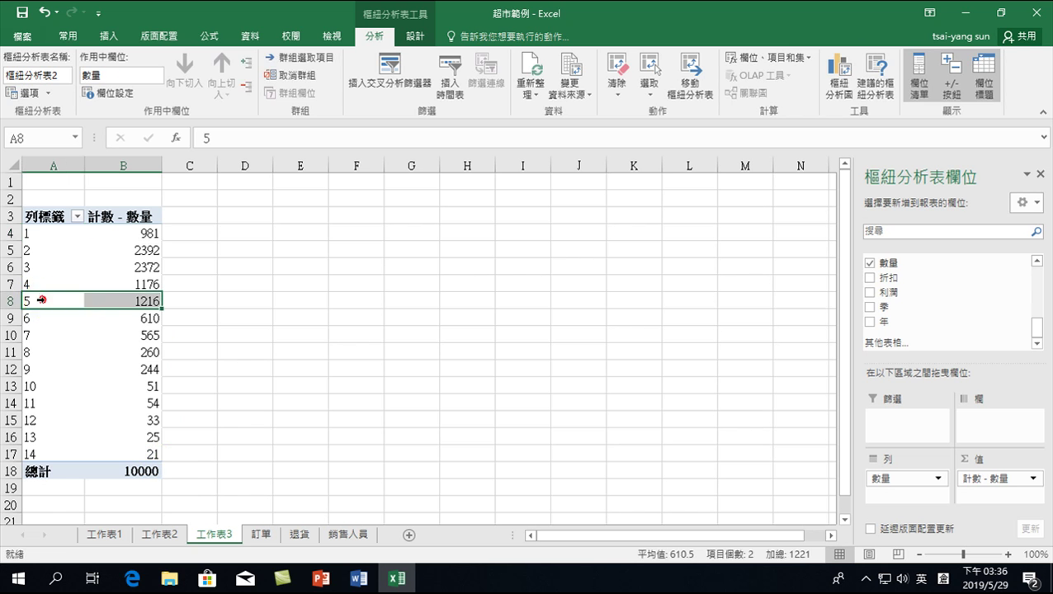
pyautogui.click(117, 304)
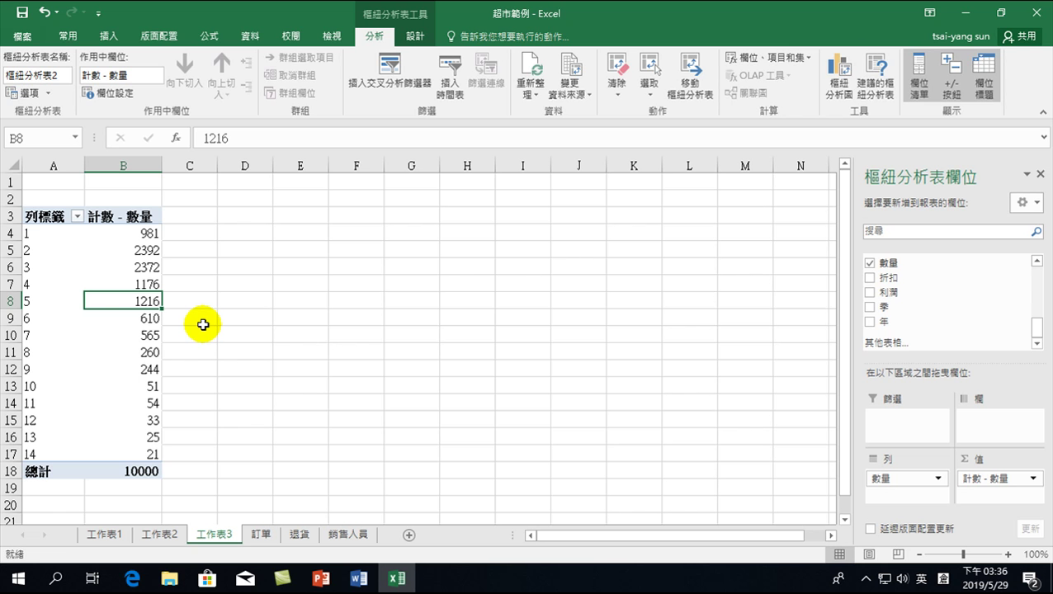
pyautogui.click(108, 38)
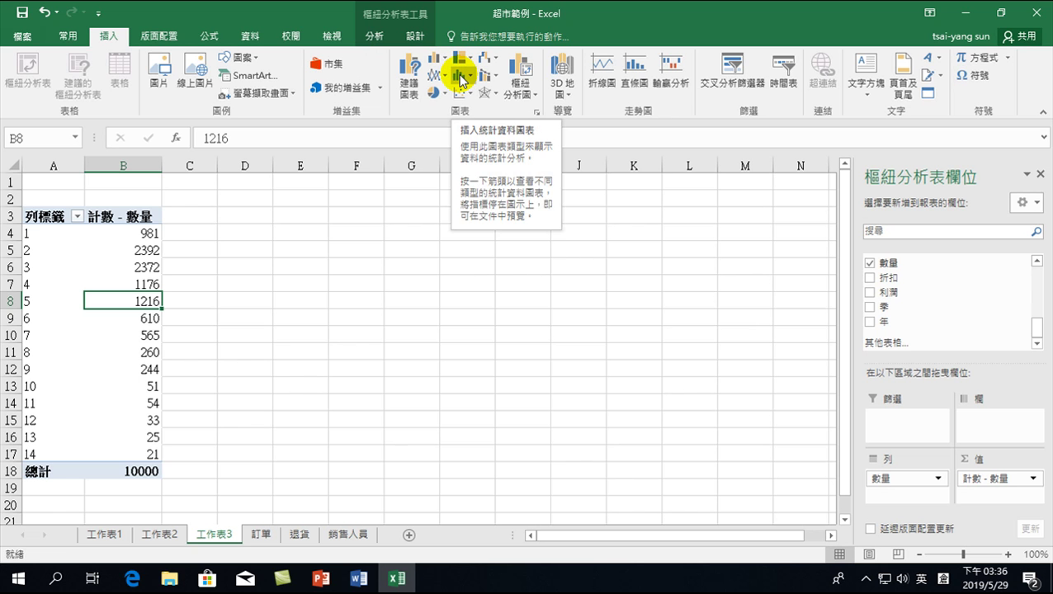
# Try a Histogram statistic chart on the pivot counts, dismiss Excel's warning, and bring up Column charts.
pyautogui.click(462, 80)
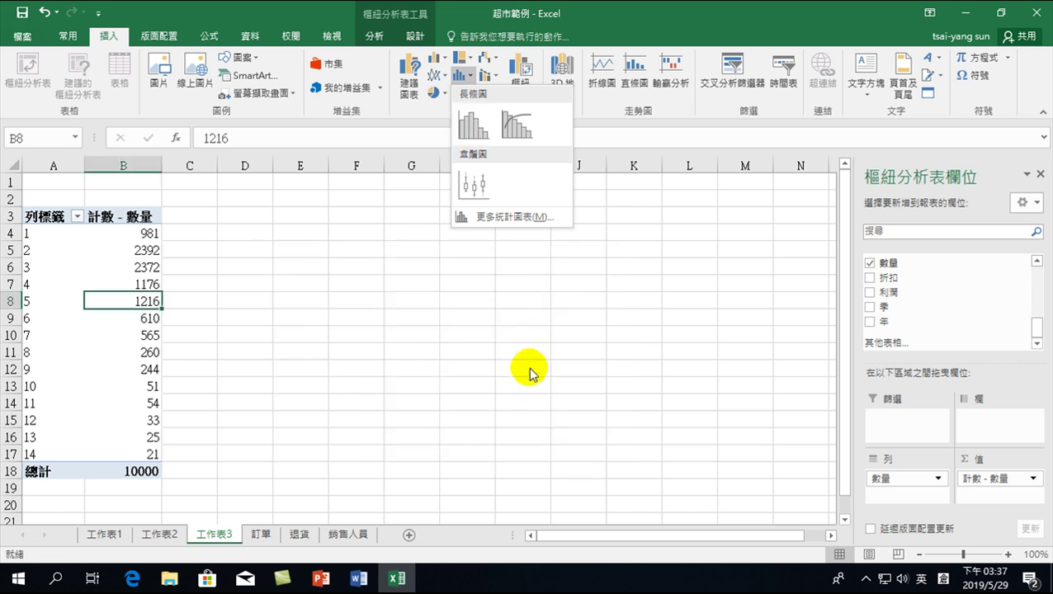
pyautogui.click(474, 128)
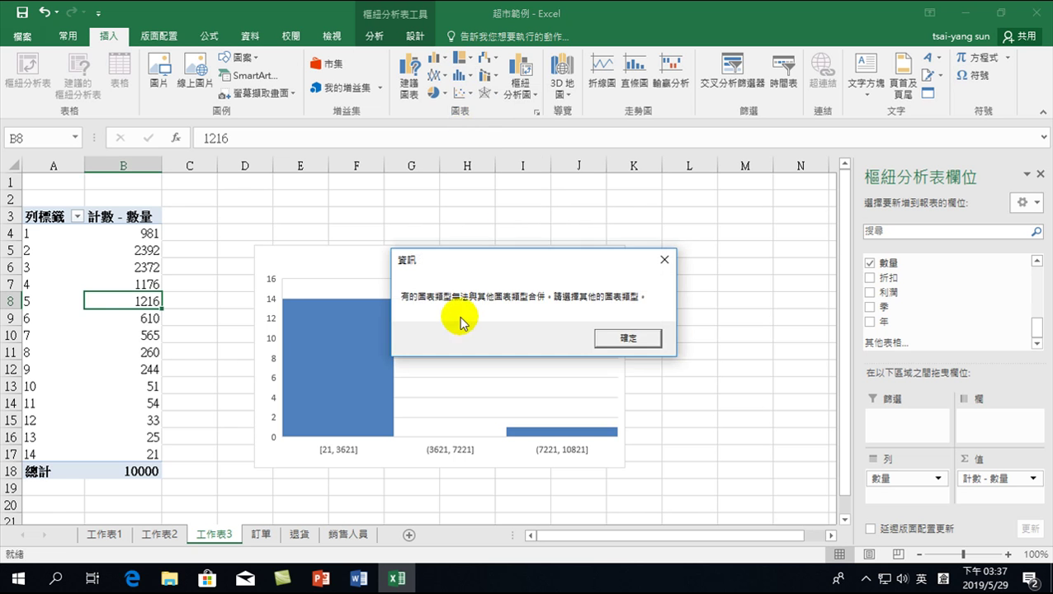
pyautogui.click(665, 262)
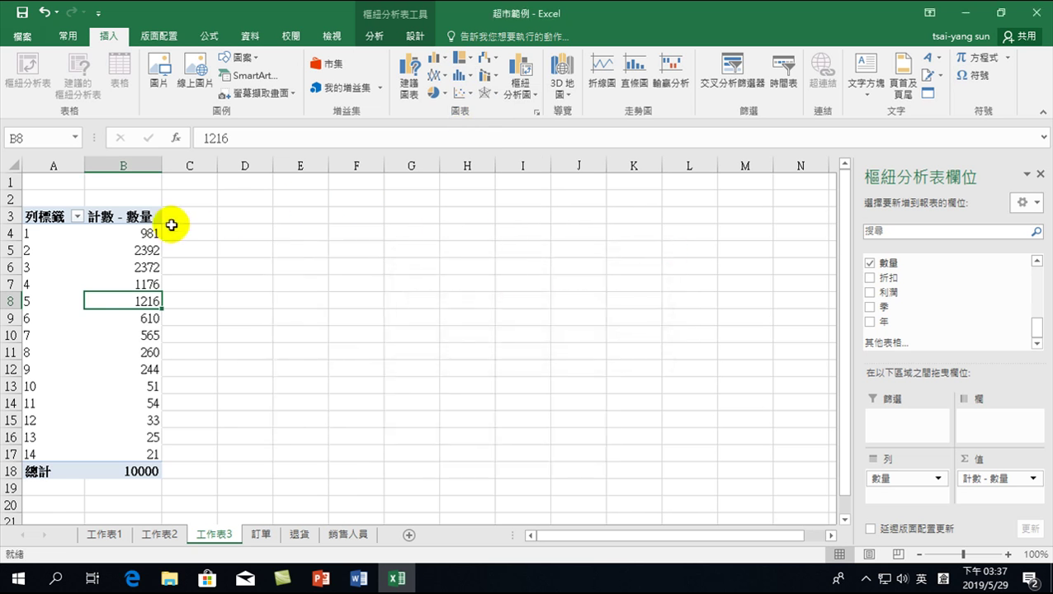
pyautogui.click(431, 59)
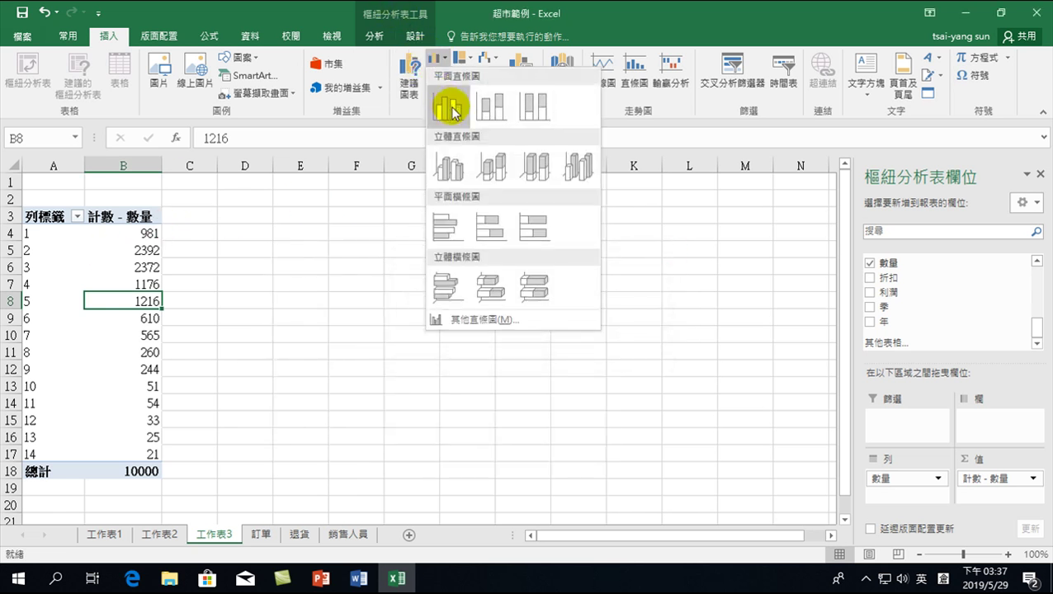
# Insert a 2-D Clustered Column PivotChart of order counts per quantity 1–14.
pyautogui.click(448, 100)
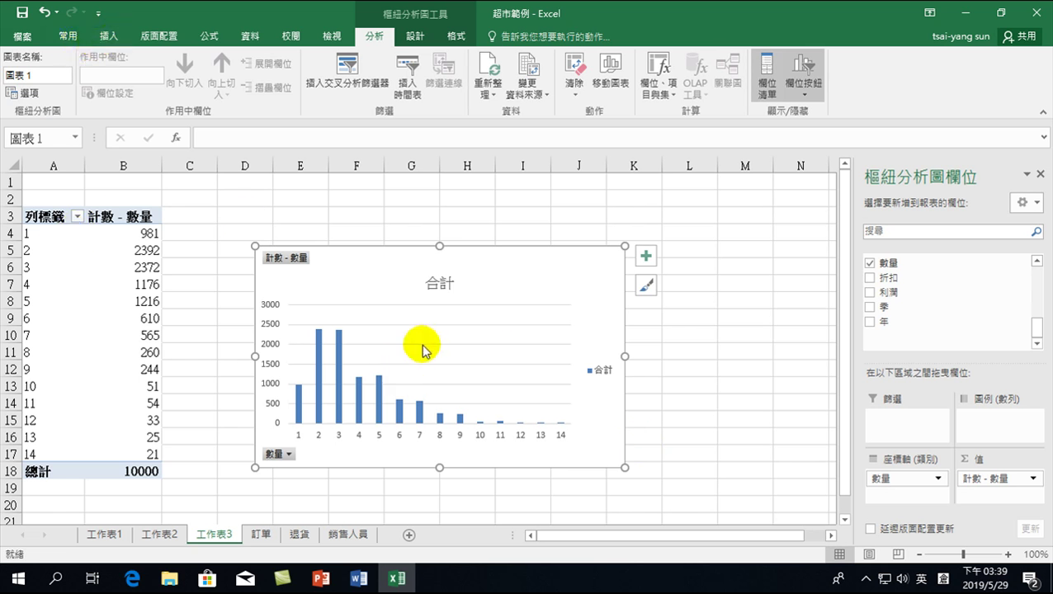
pyautogui.click(147, 295)
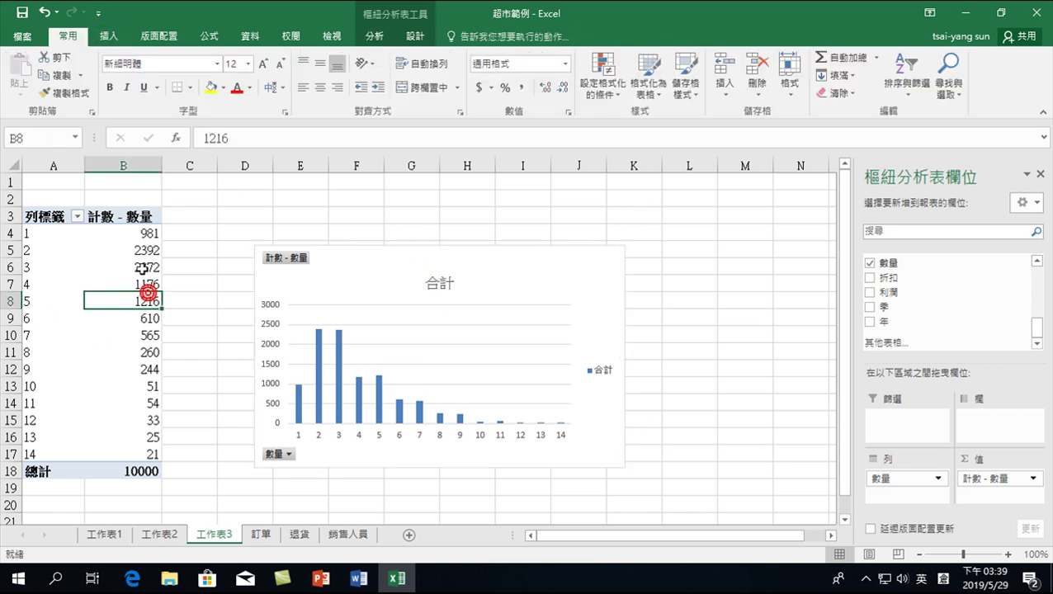
pyautogui.click(109, 36)
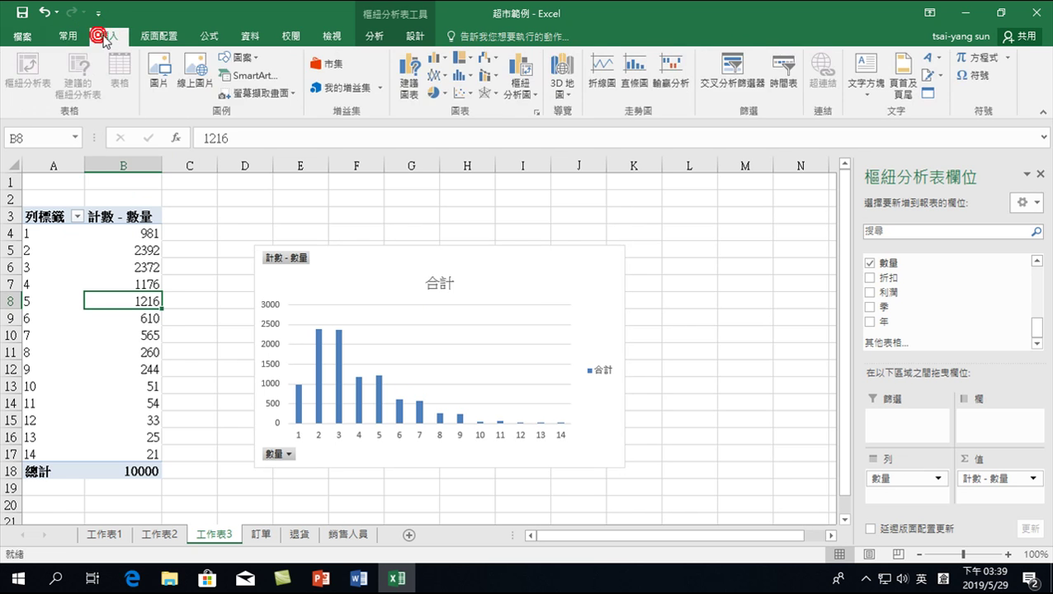
pyautogui.click(438, 58)
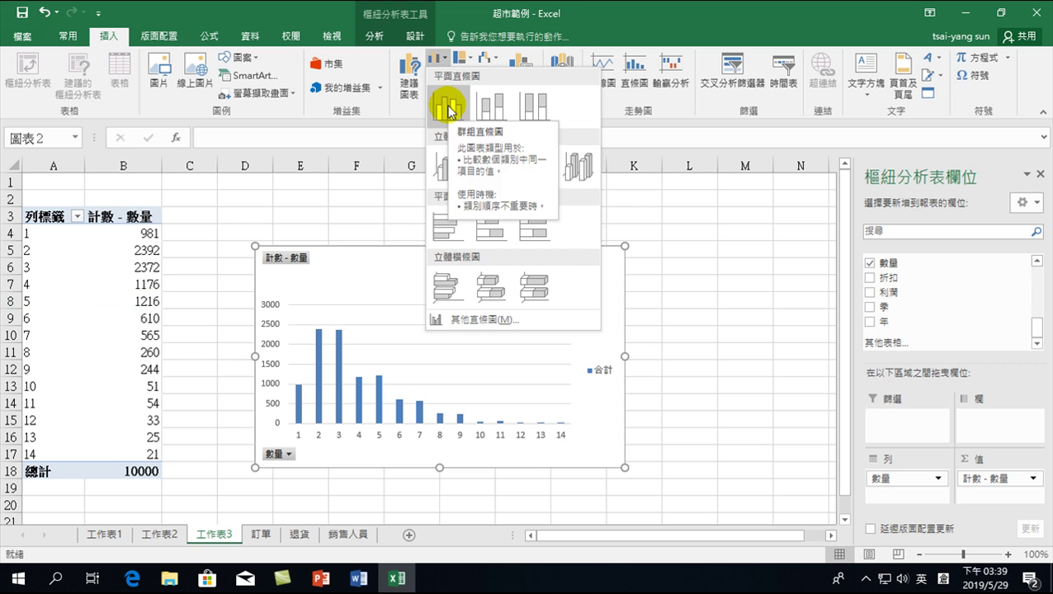
pyautogui.press('Escape')
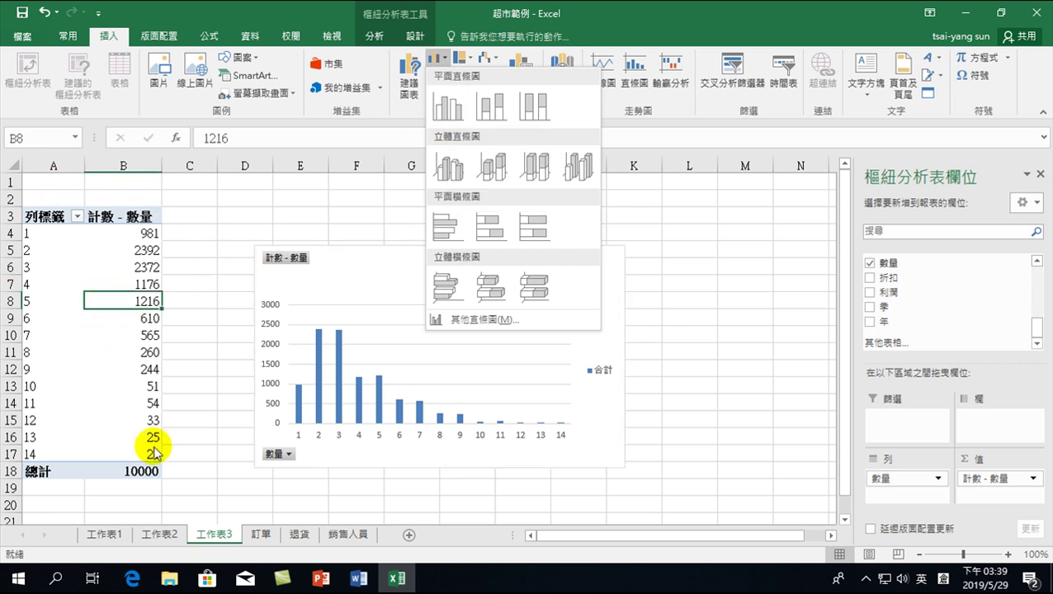
pyautogui.press('Escape')
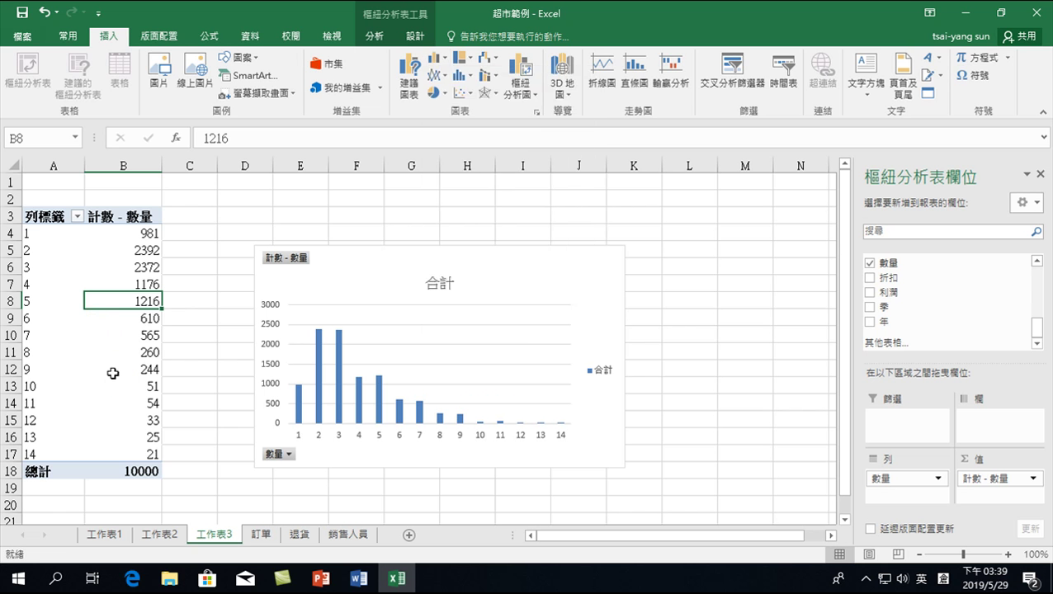
pyautogui.click(135, 334)
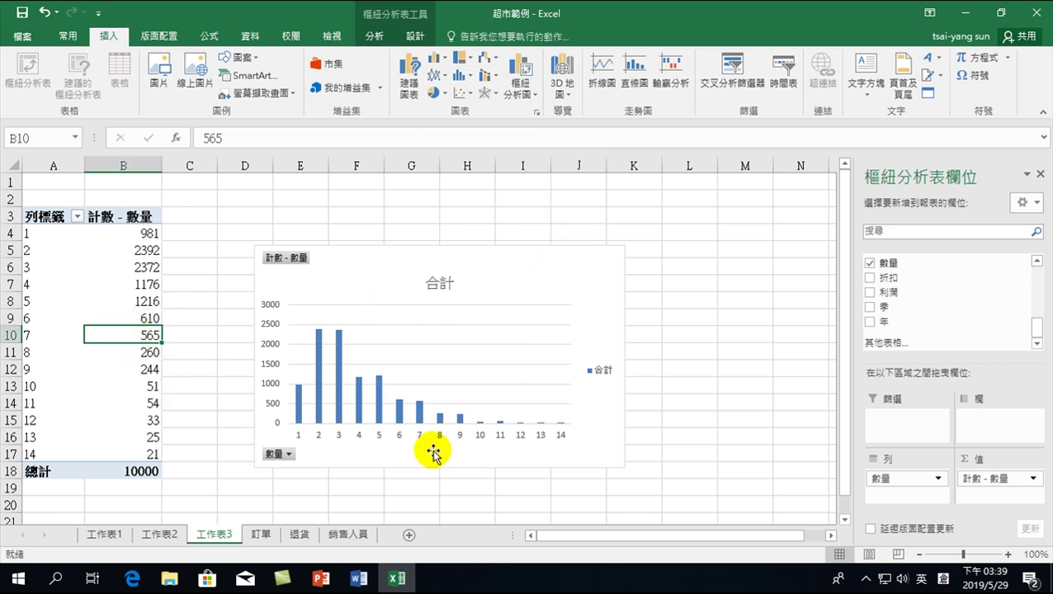
pyautogui.click(263, 534)
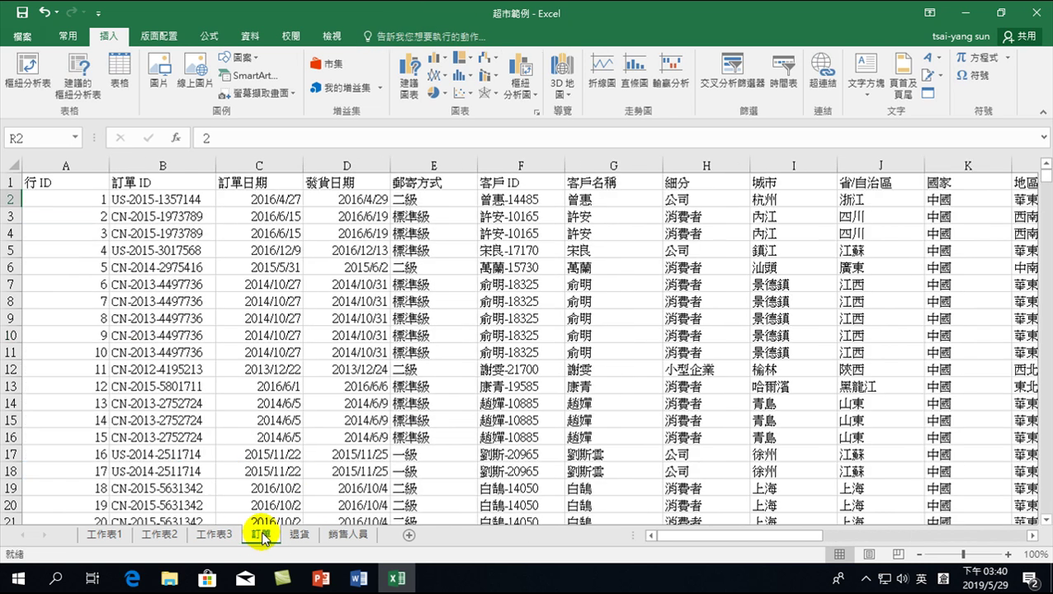
pyautogui.moveTo(795, 537); pyautogui.dragTo(1024, 536)
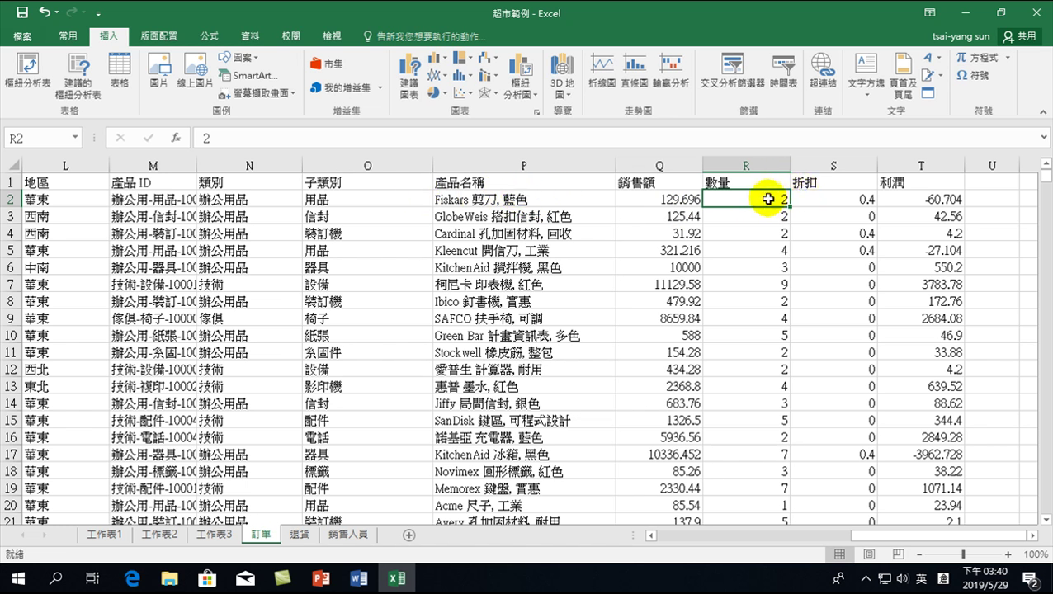
pyautogui.click(783, 216)
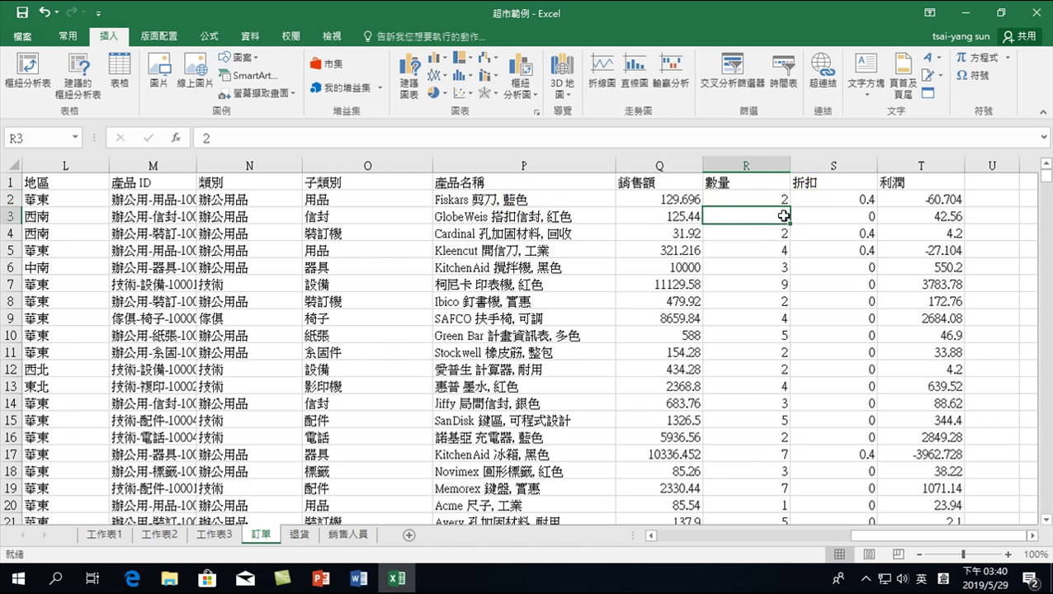
pyautogui.click(778, 235)
pyautogui.click(767, 250)
pyautogui.click(769, 266)
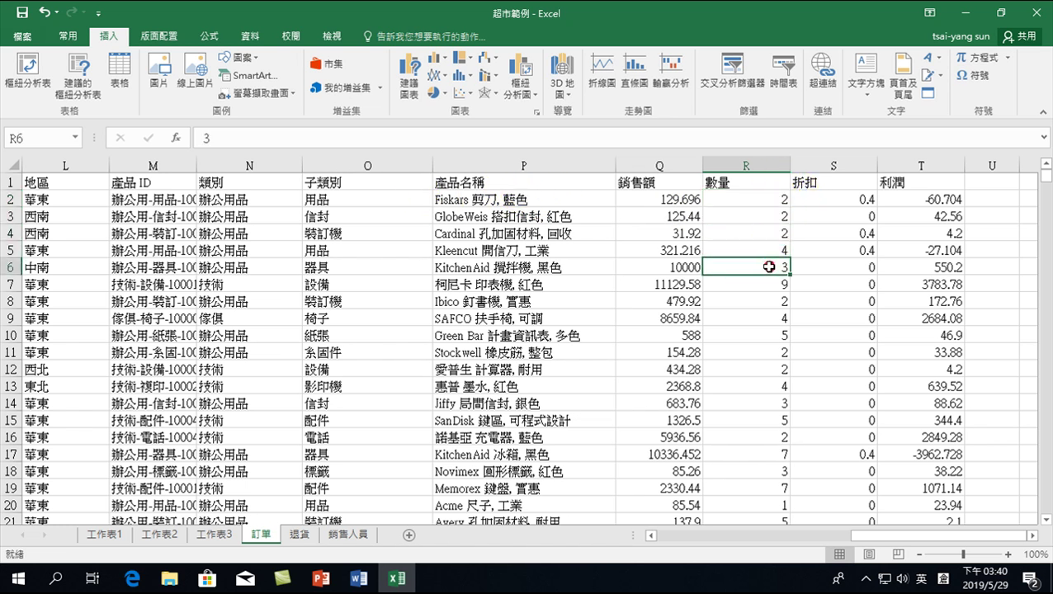
pyautogui.click(764, 284)
pyautogui.click(760, 300)
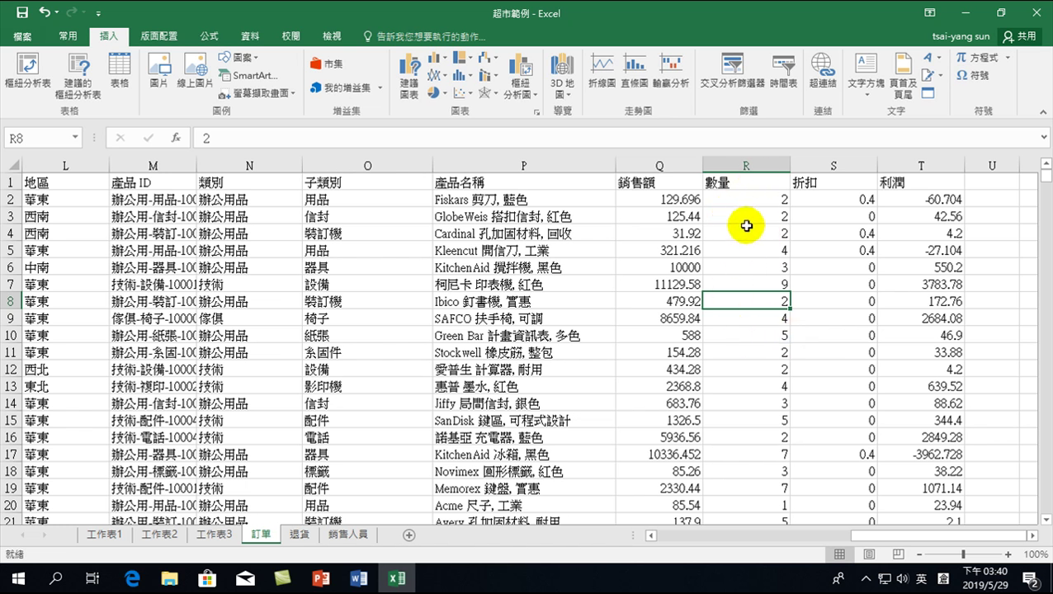
pyautogui.click(105, 36)
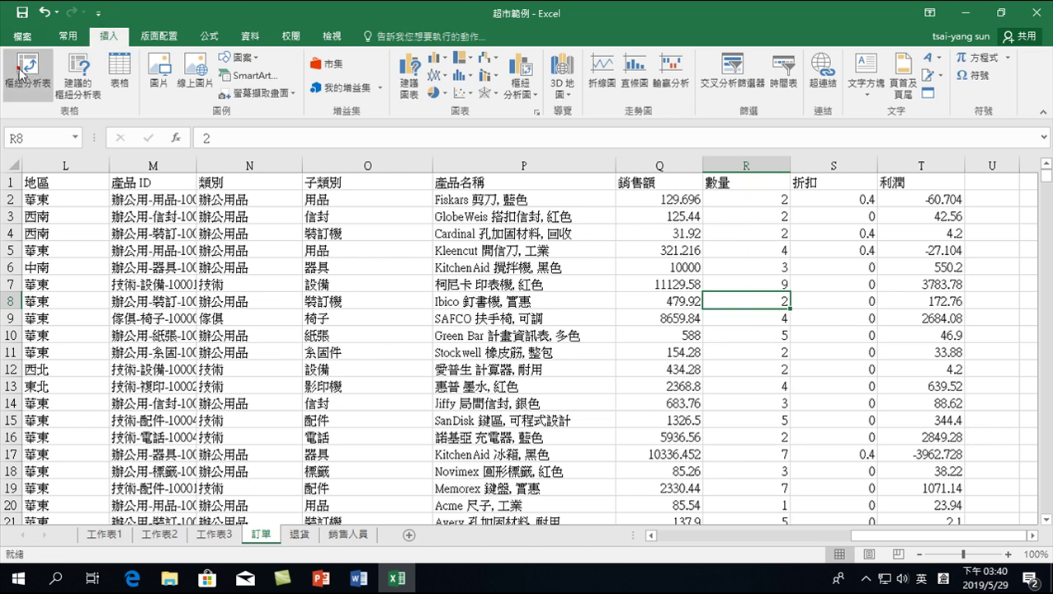
# Insert a PivotTable from 訂單!$A$1:$T$10001 on a new sheet with 數量 as row labels.
pyautogui.click(19, 66)
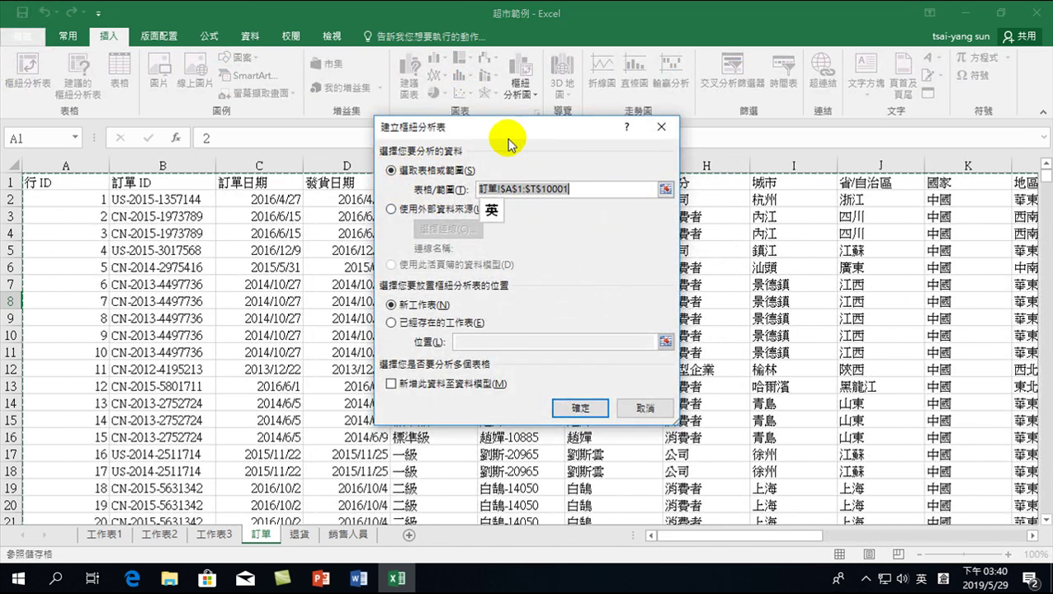
pyautogui.click(583, 409)
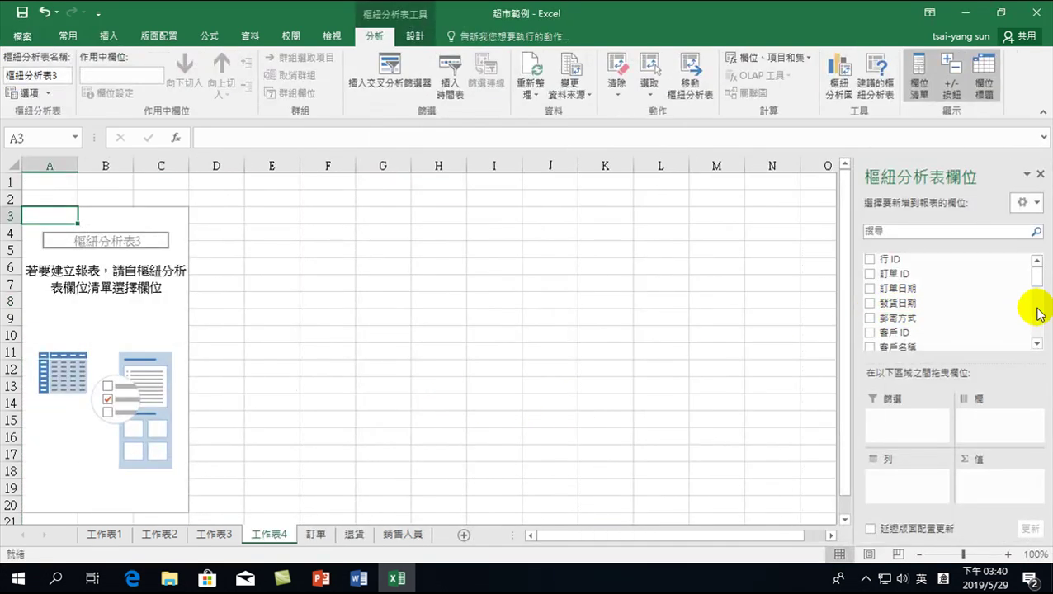
pyautogui.moveTo(1037, 276); pyautogui.dragTo(1038, 345)
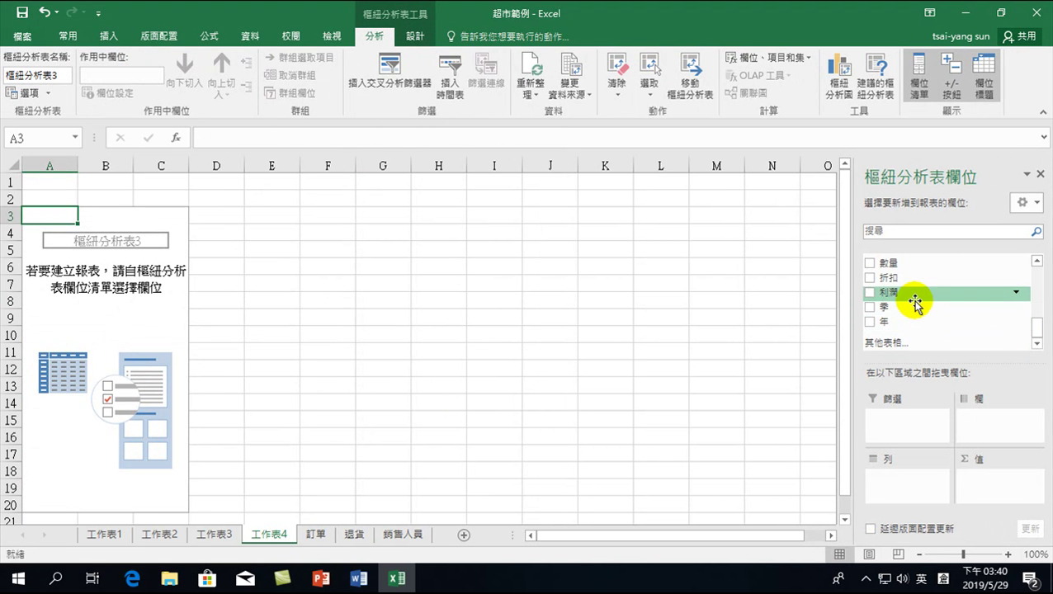
pyautogui.moveTo(881, 263); pyautogui.dragTo(880, 479)
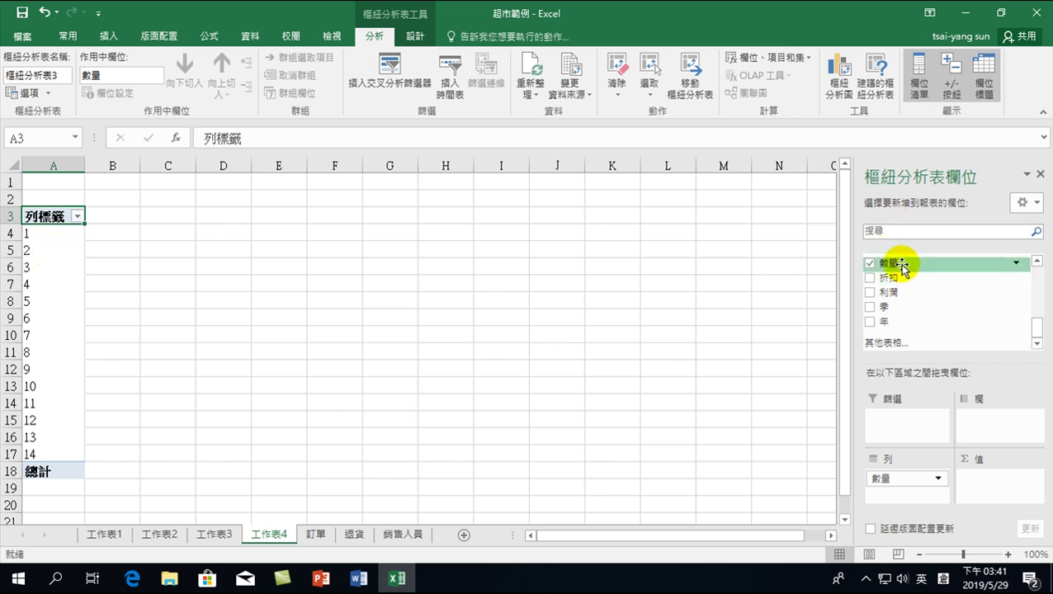
# Add 數量 to the values and summarise it by Count (項目個數), totalling 10000.
pyautogui.moveTo(903, 265); pyautogui.dragTo(994, 484)
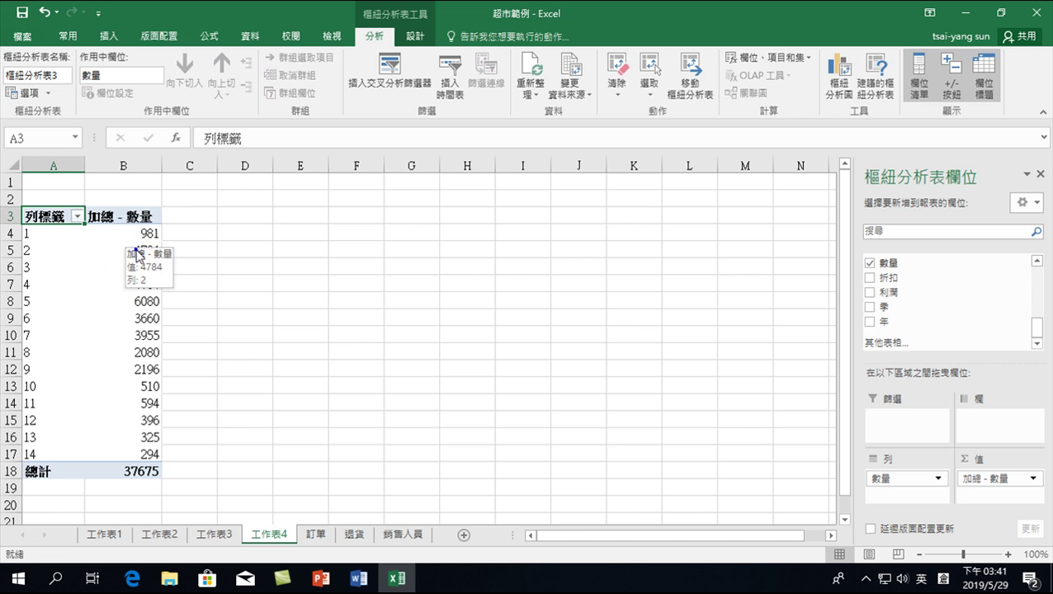
pyautogui.rightClick(136, 236)
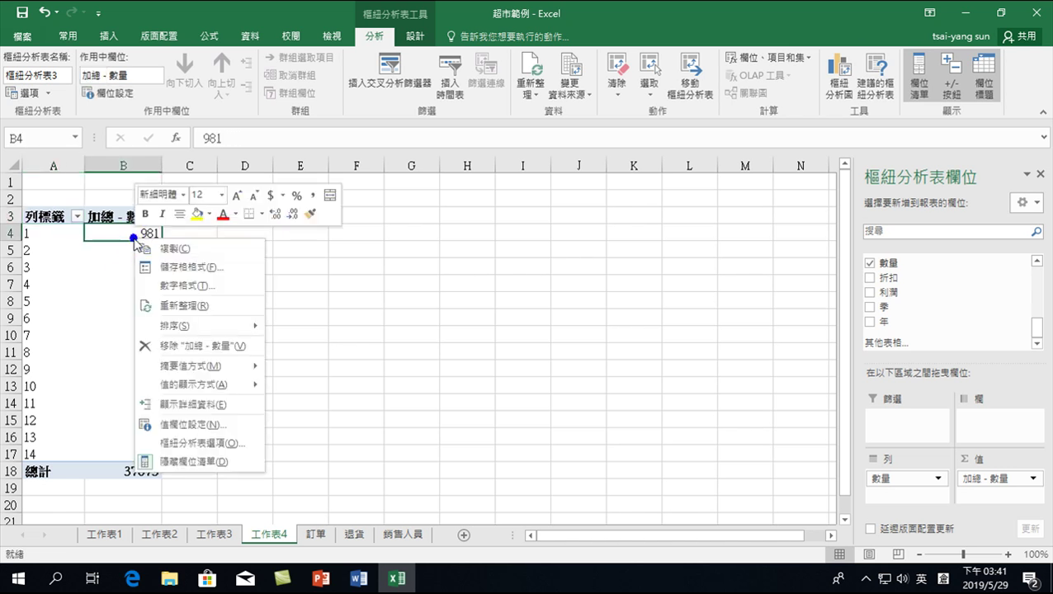
pyautogui.click(181, 425)
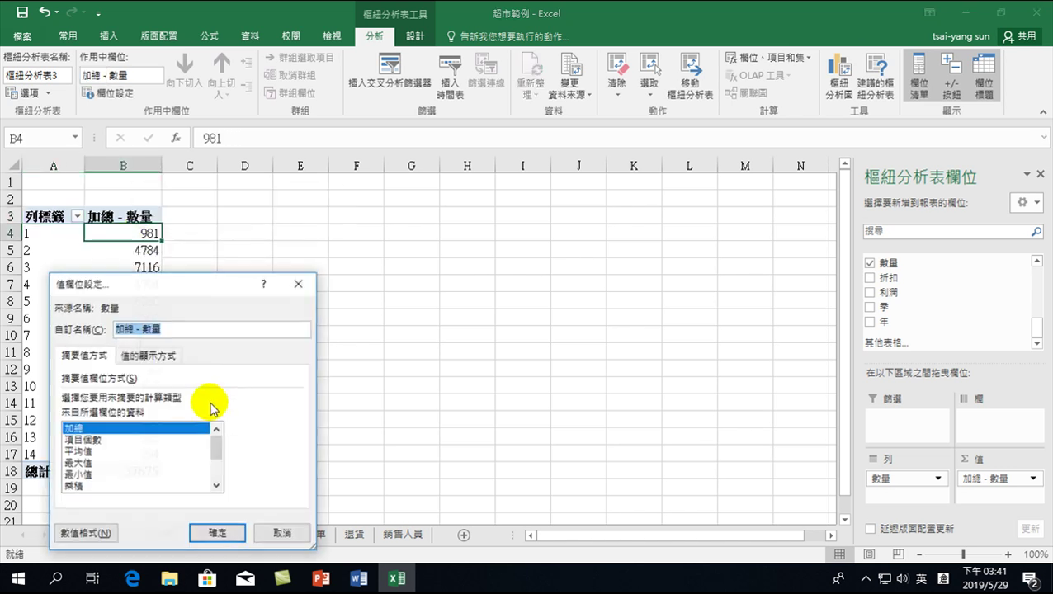
pyautogui.click(87, 440)
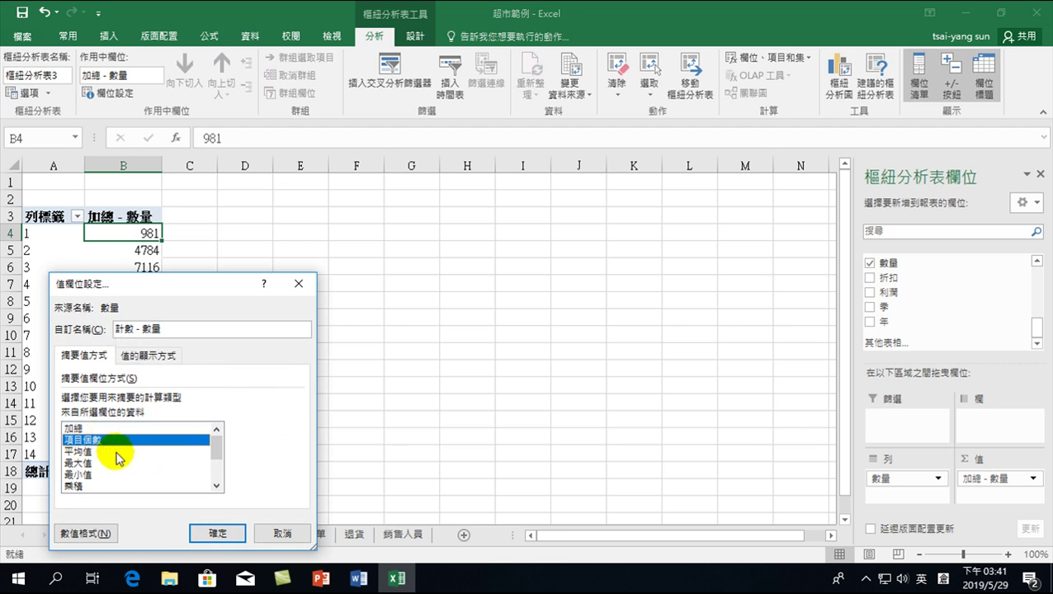
pyautogui.moveTo(191, 285); pyautogui.dragTo(361, 263)
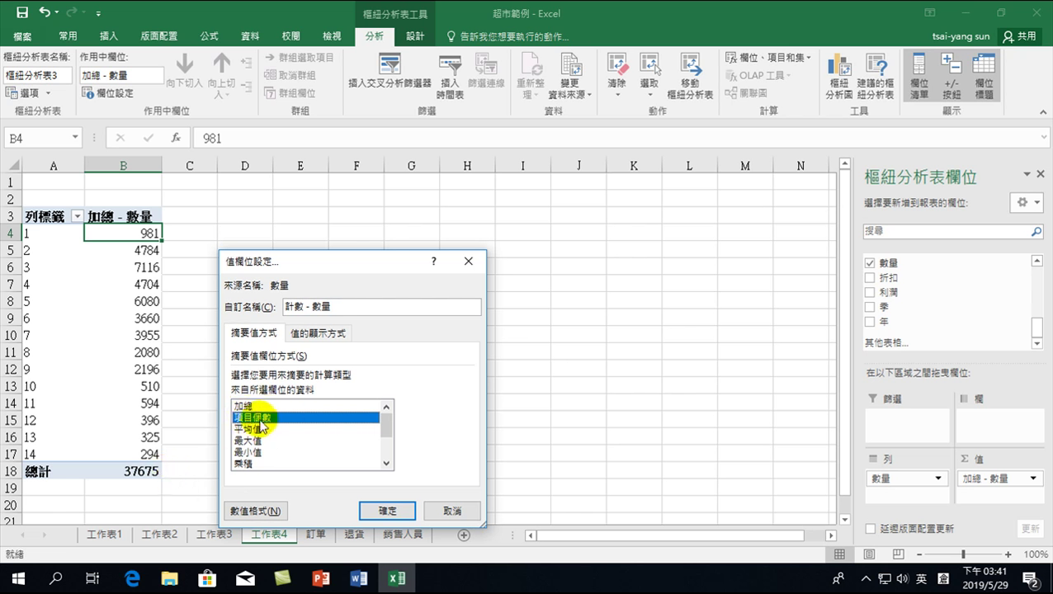
pyautogui.click(393, 511)
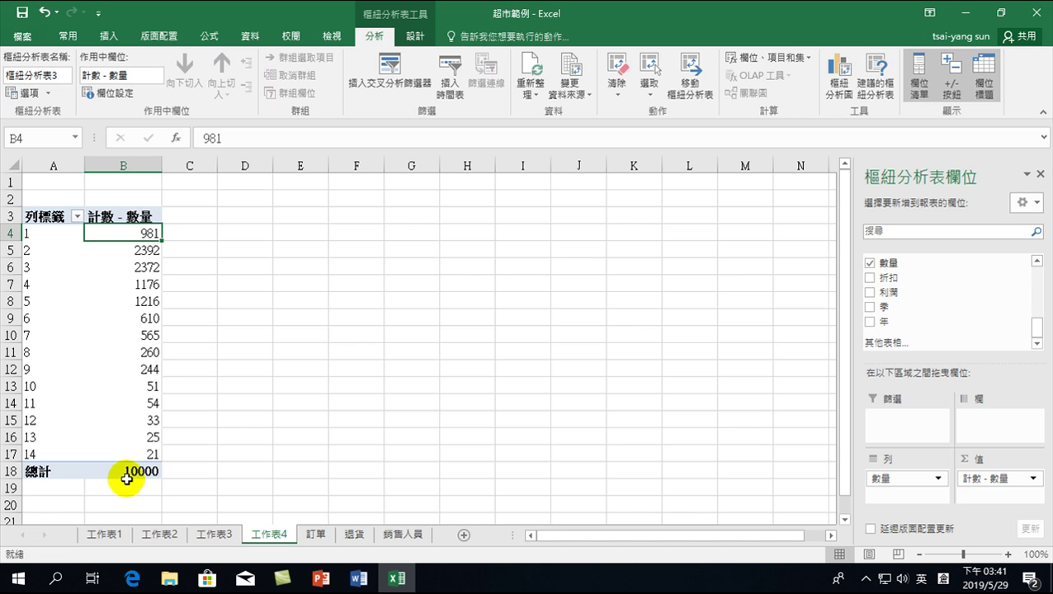
# Inspect the counts for quantities 1 and 2 in the pivot table.
pyautogui.click(31, 233)
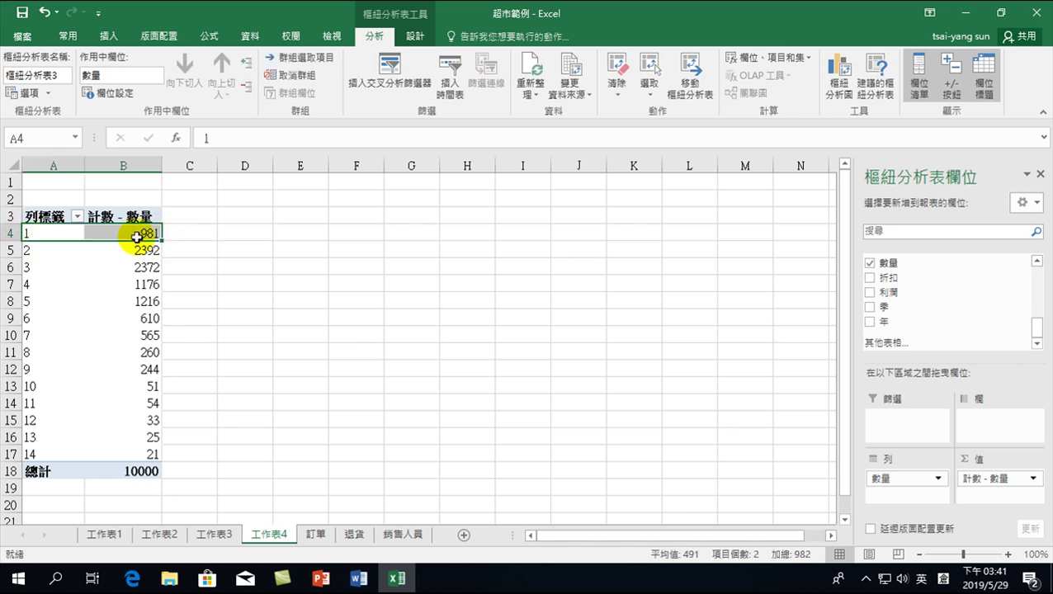
pyautogui.click(47, 249)
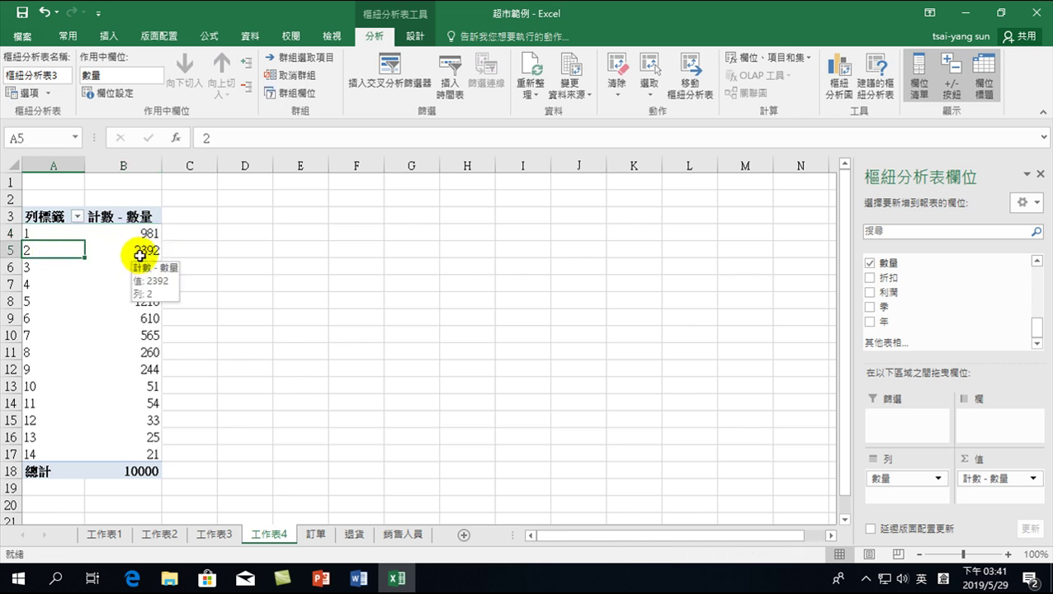
pyautogui.click(139, 256)
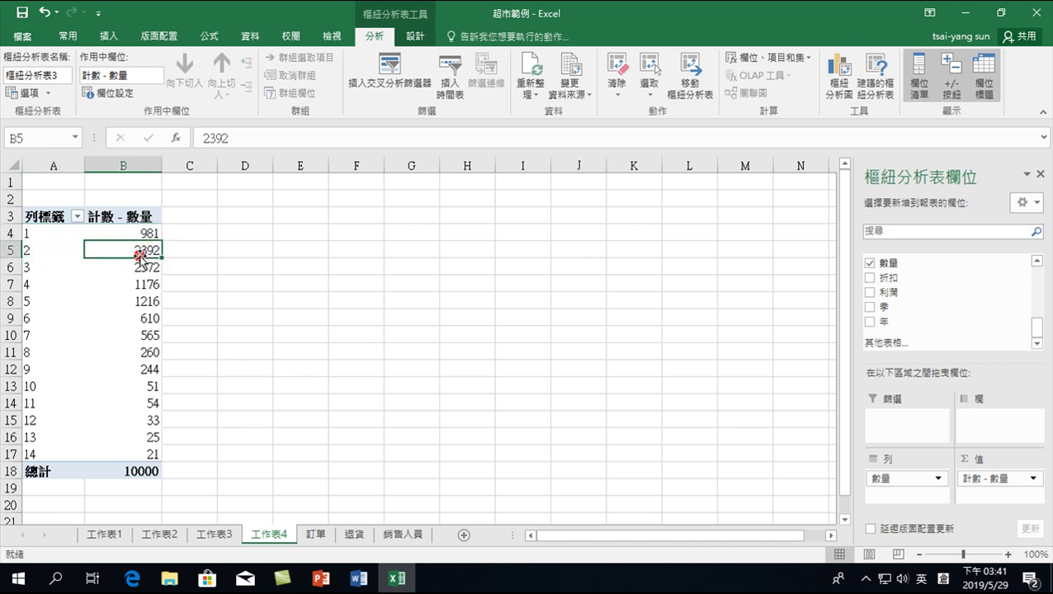
pyautogui.click(108, 38)
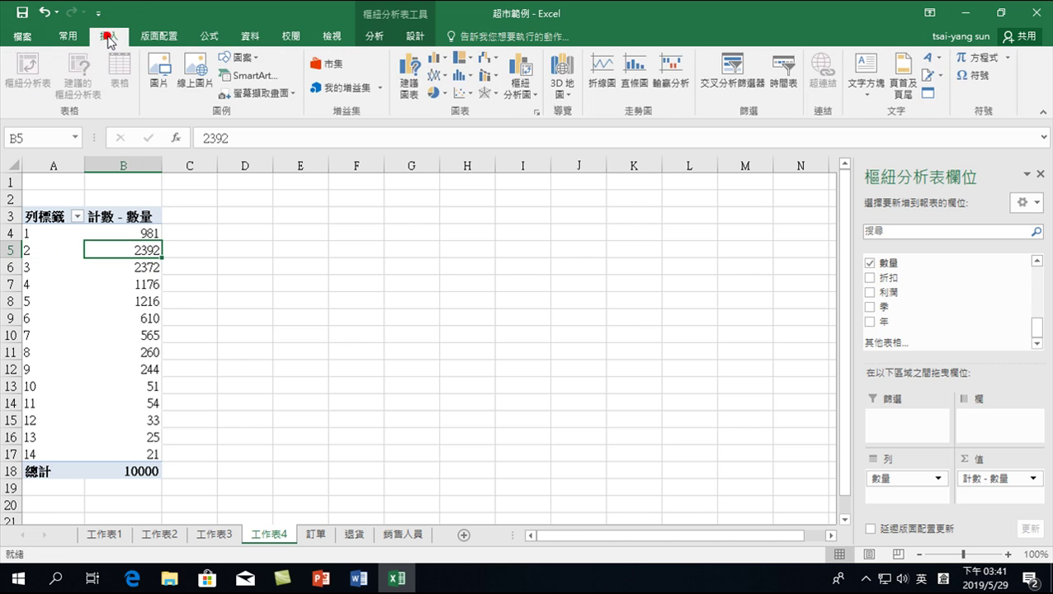
# Insert a Clustered Column PivotChart and apply a chart style with data labels.
pyautogui.click(437, 60)
pyautogui.click(443, 102)
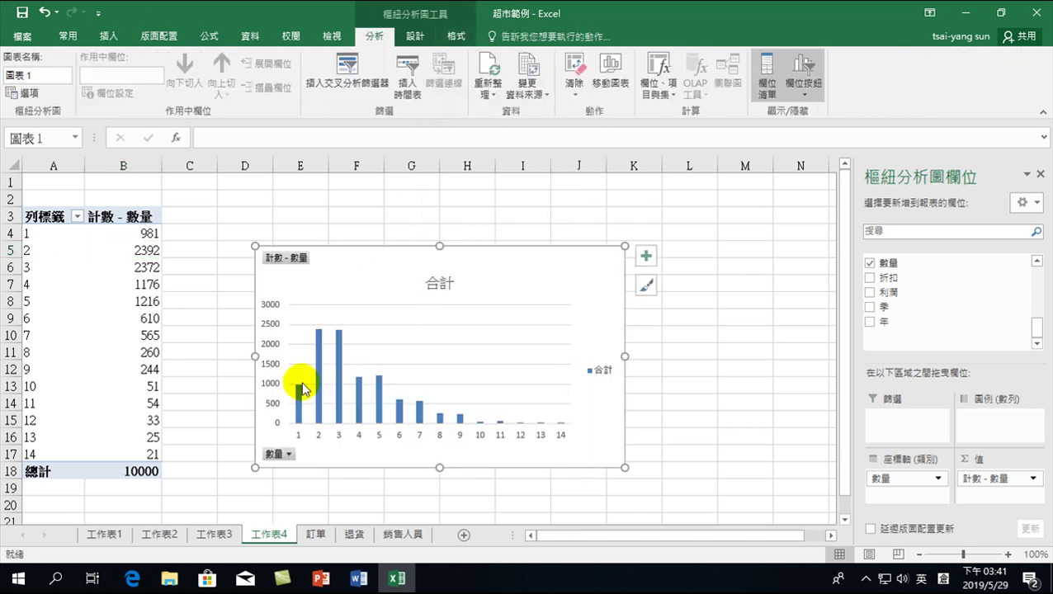
pyautogui.click(415, 36)
pyautogui.click(219, 75)
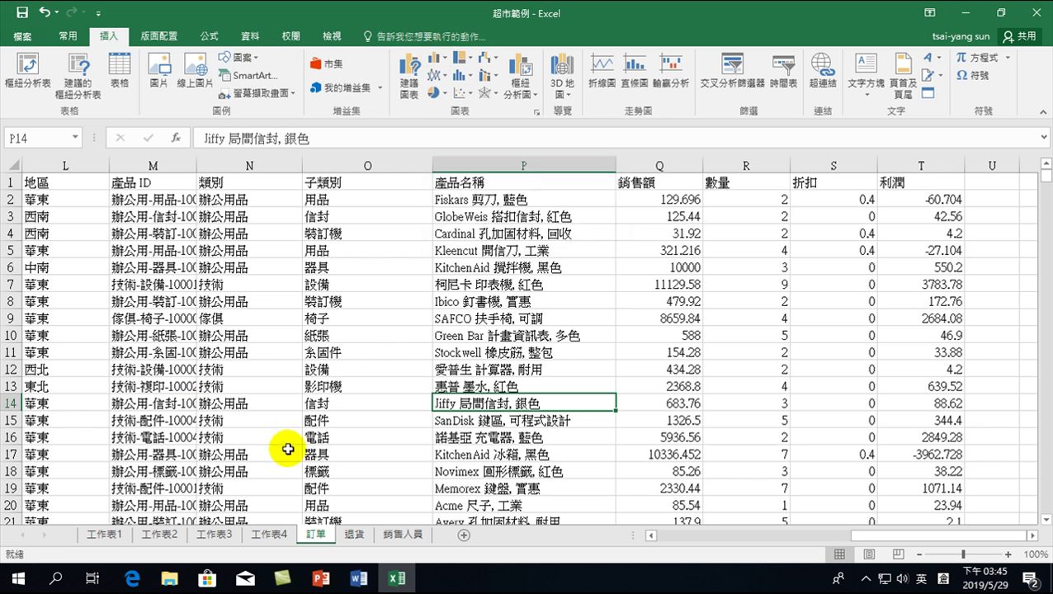
# Switch the pivot chart to the first chart style, then return to the 訂單 sheet.
pyautogui.click(269, 533)
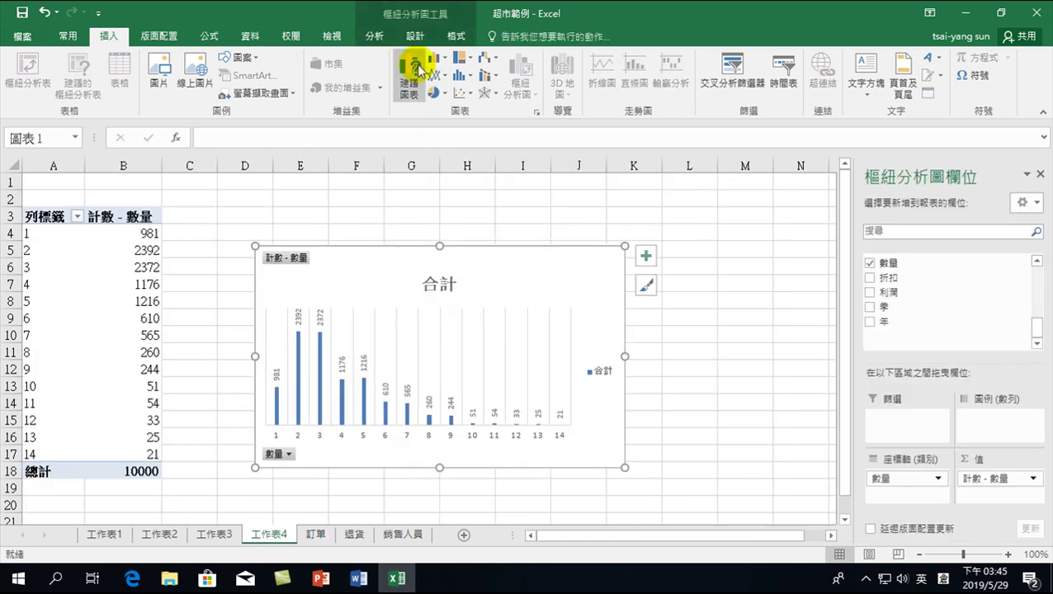
pyautogui.click(415, 36)
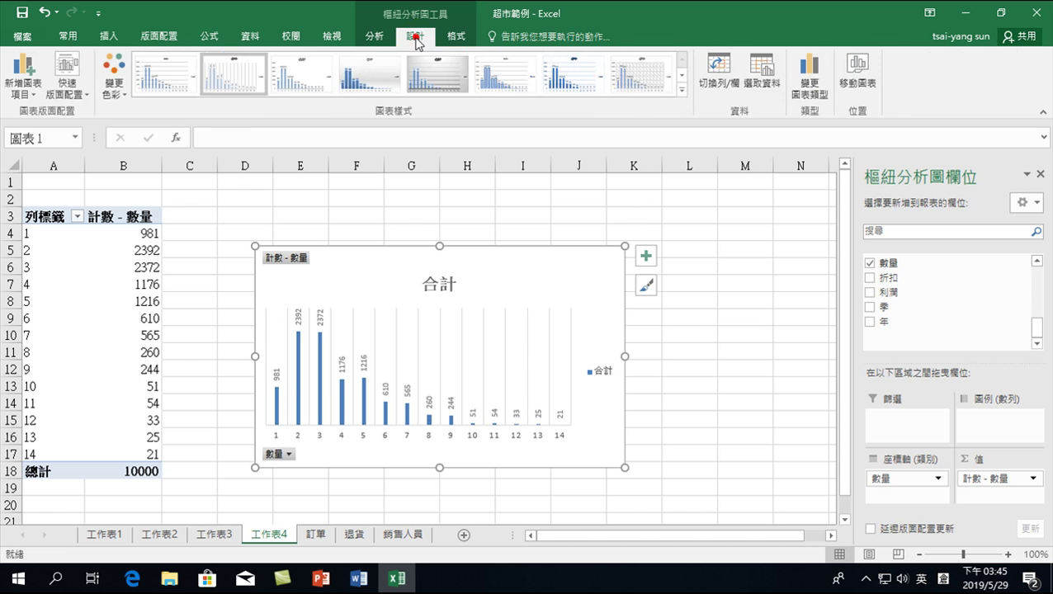
pyautogui.click(165, 74)
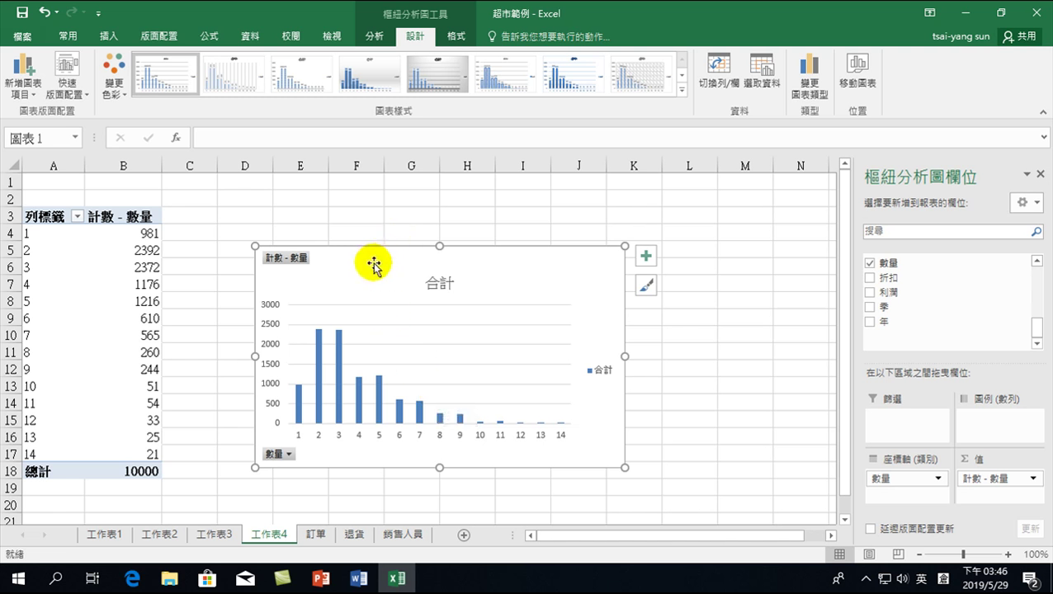
pyautogui.click(315, 535)
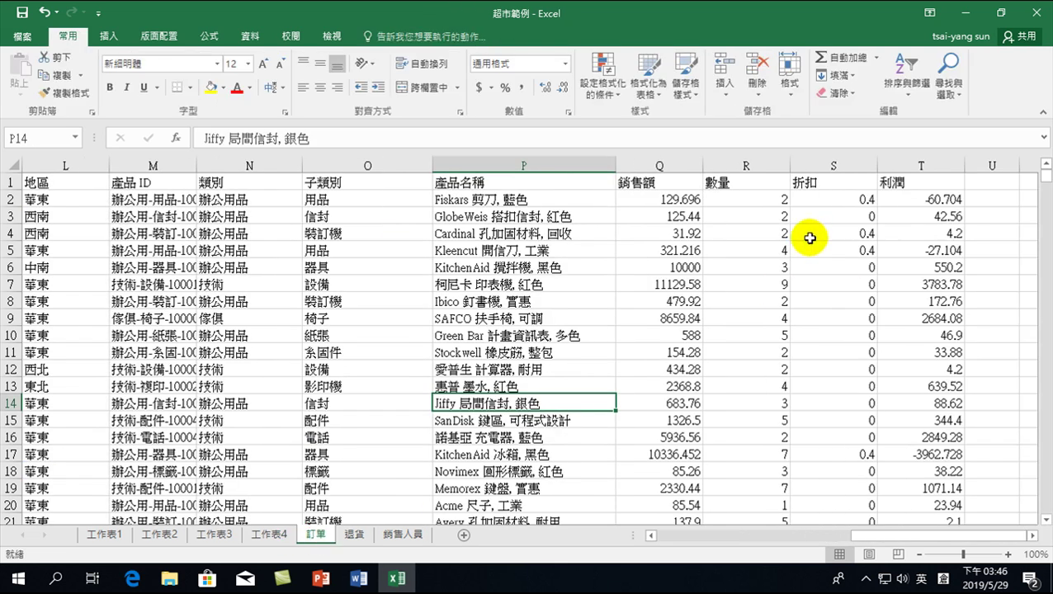
# Select the 數量 column R on 訂單 and insert a Histogram statistic chart.
pyautogui.click(738, 164)
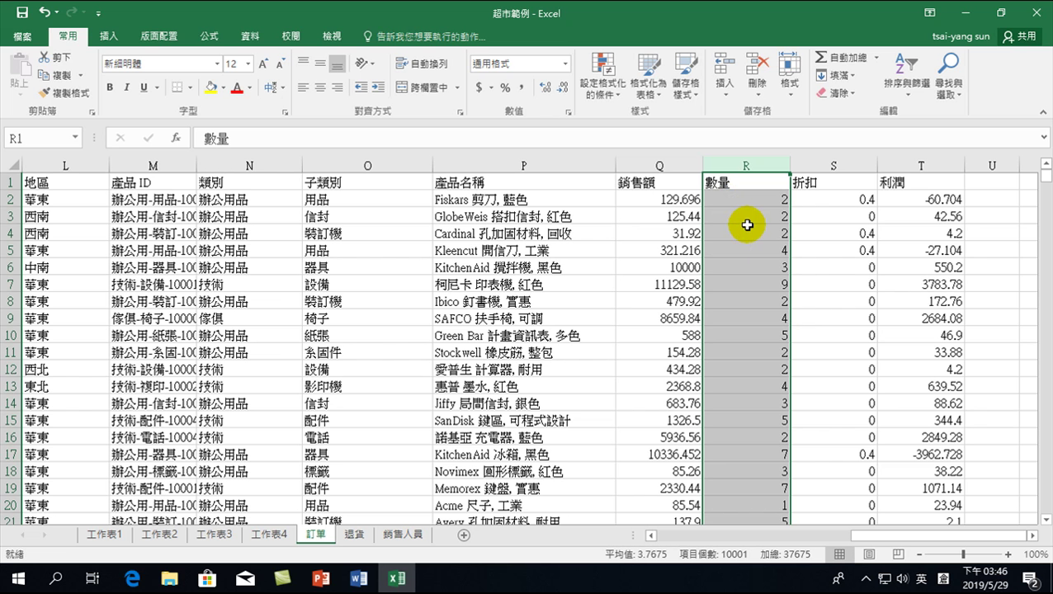
pyautogui.click(107, 38)
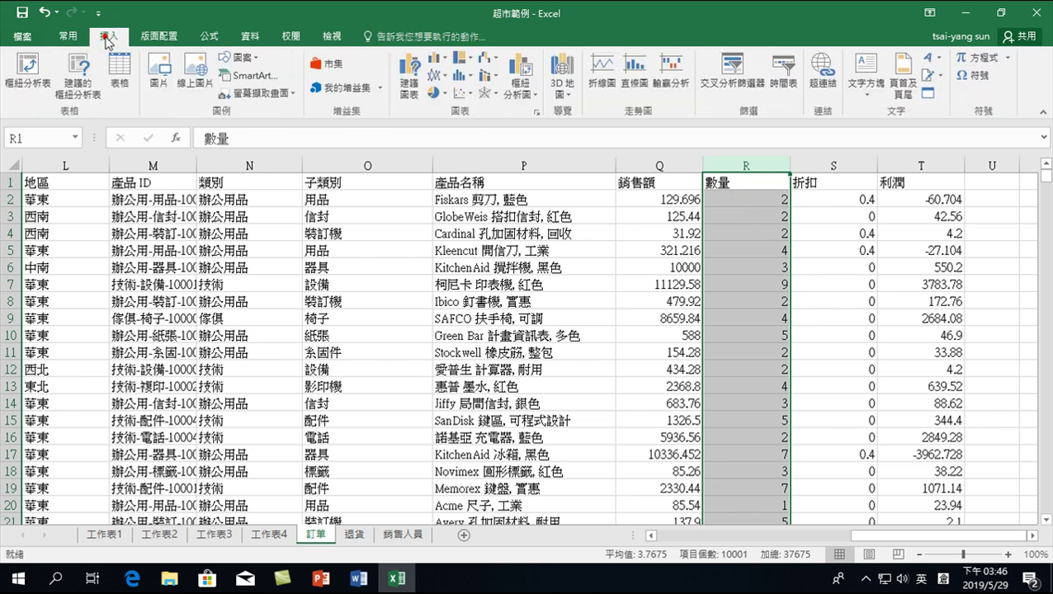
pyautogui.click(461, 76)
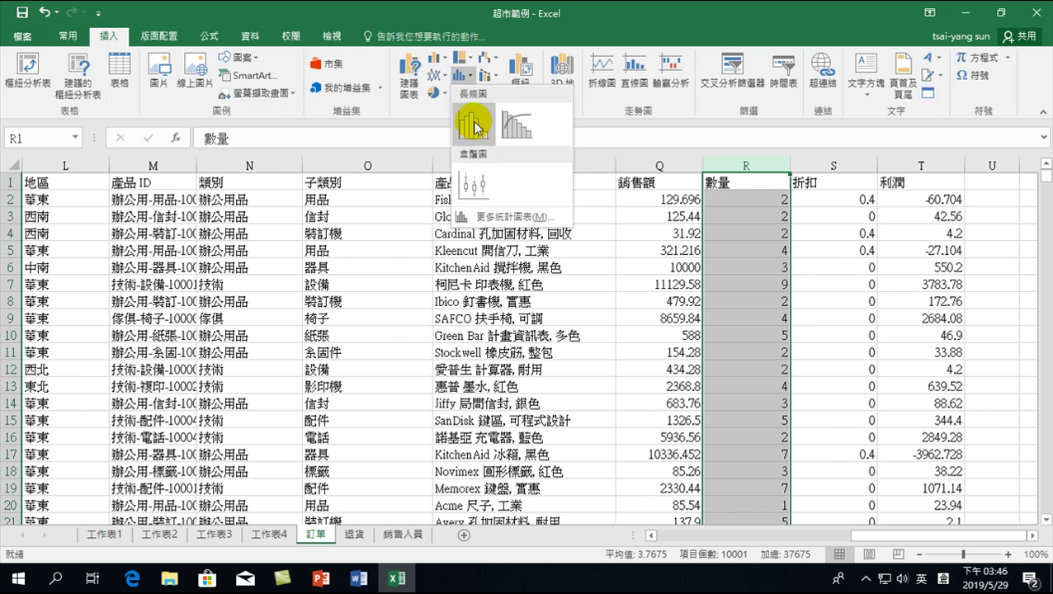
pyautogui.click(472, 126)
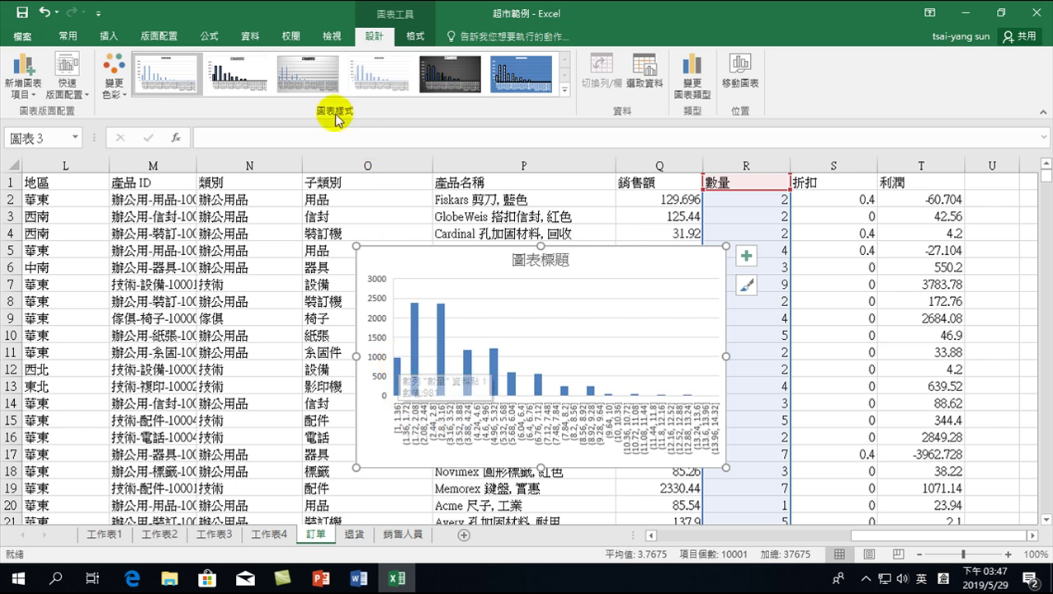
# Apply the third chart style to the 數量 histogram, adding bin count labels and a gradient background.
pyautogui.click(322, 75)
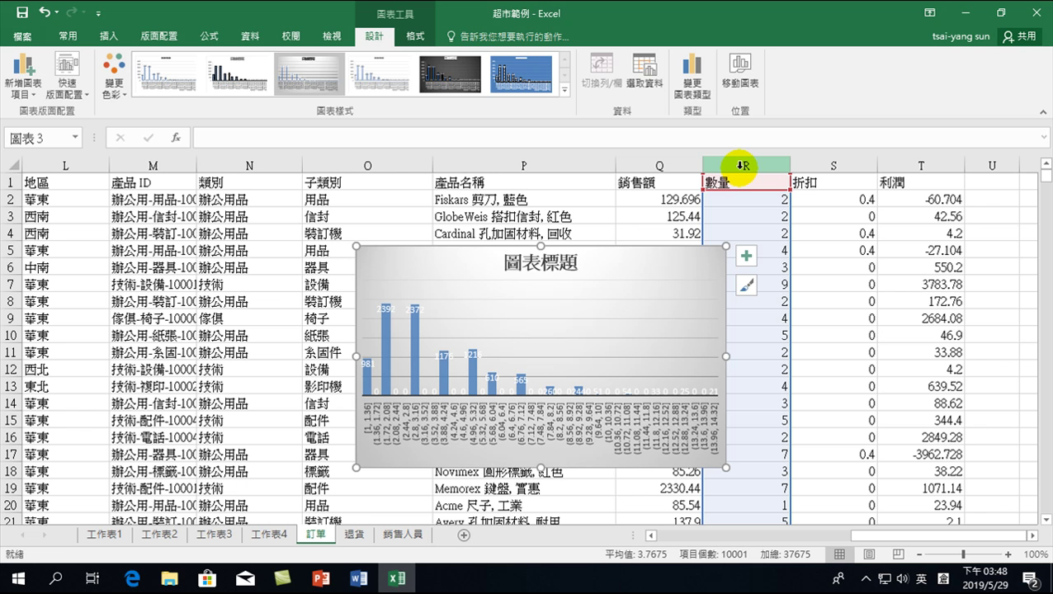
# Delete the 數量 histogram from the 訂單 sheet, leaving only the order data columns.
pyautogui.click(106, 36)
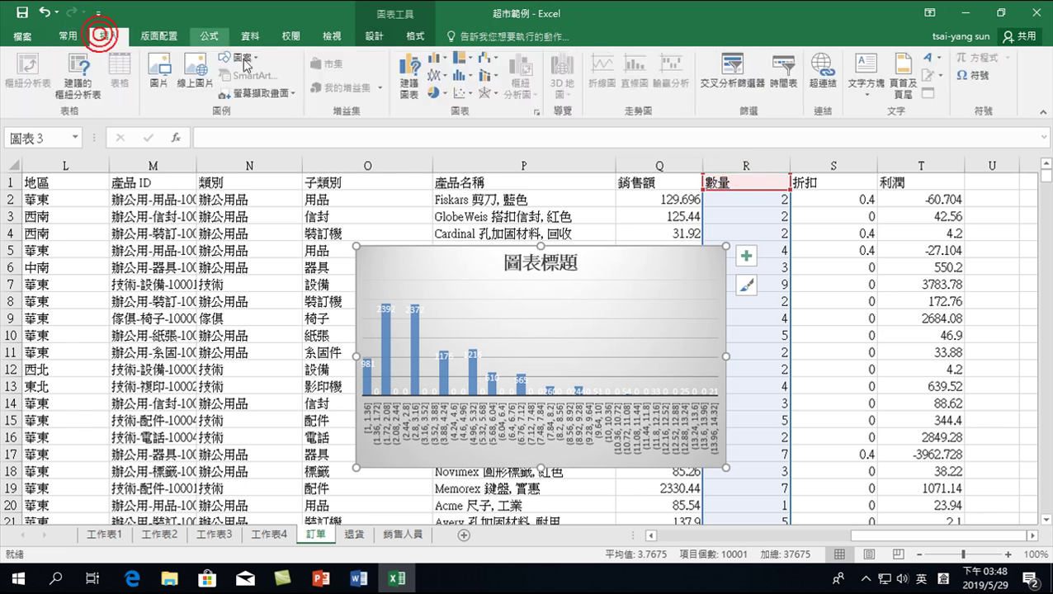
pyautogui.click(459, 76)
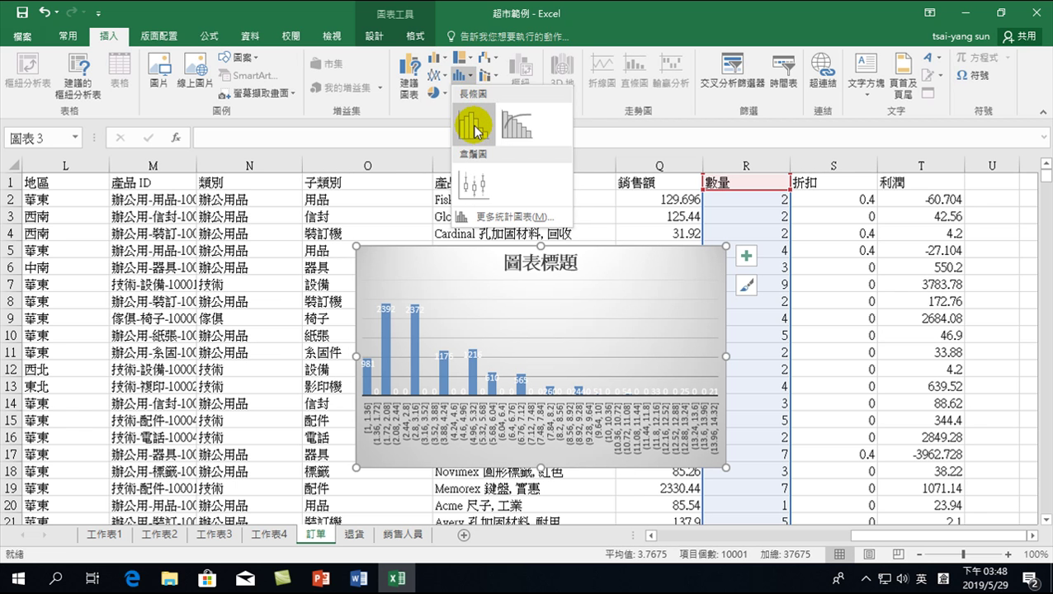
pyautogui.click(577, 16)
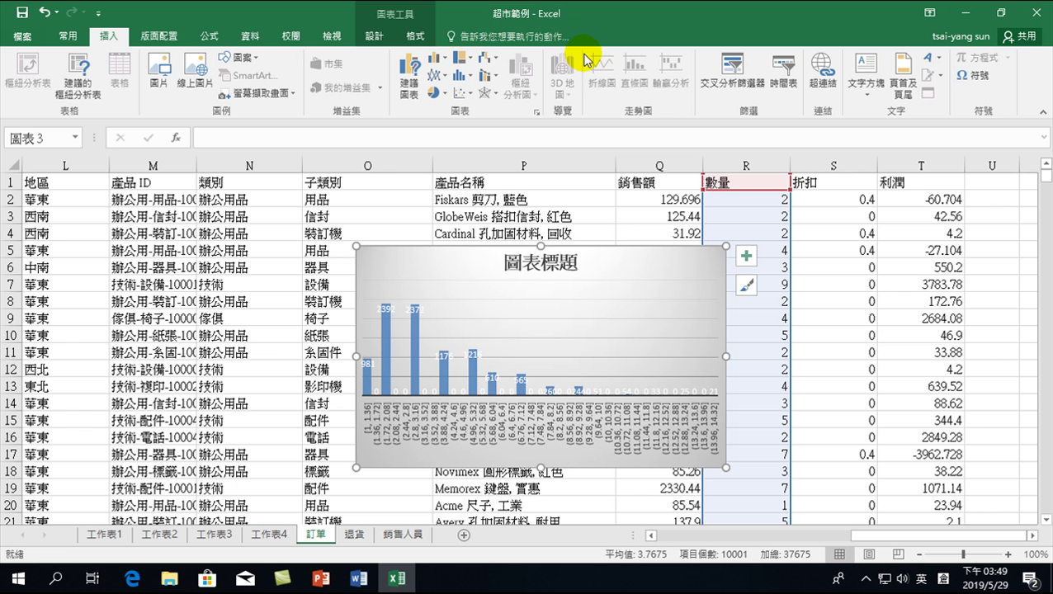
pyautogui.press('Delete')
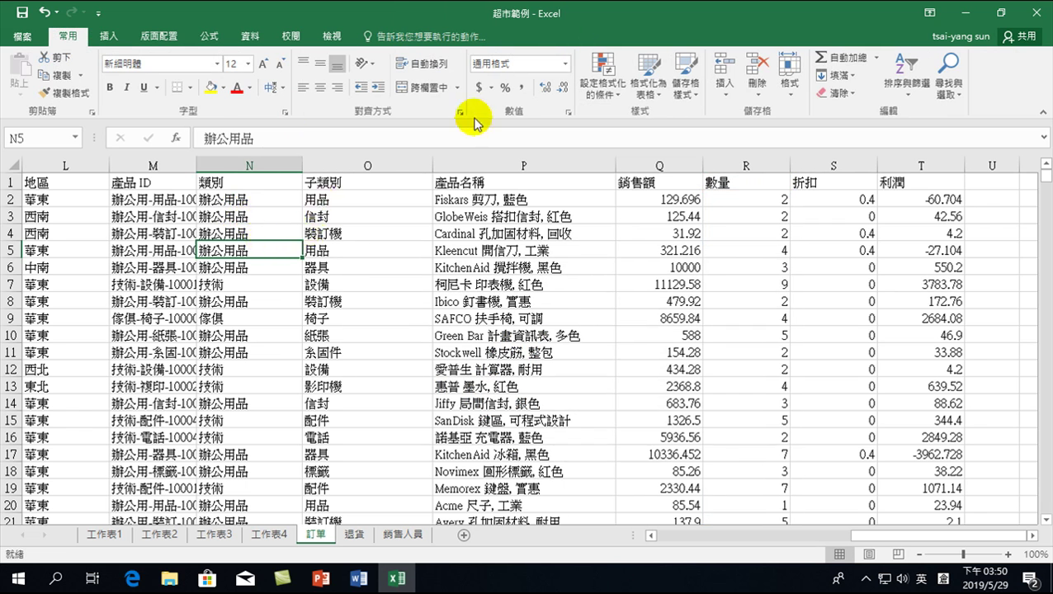
pyautogui.click(109, 38)
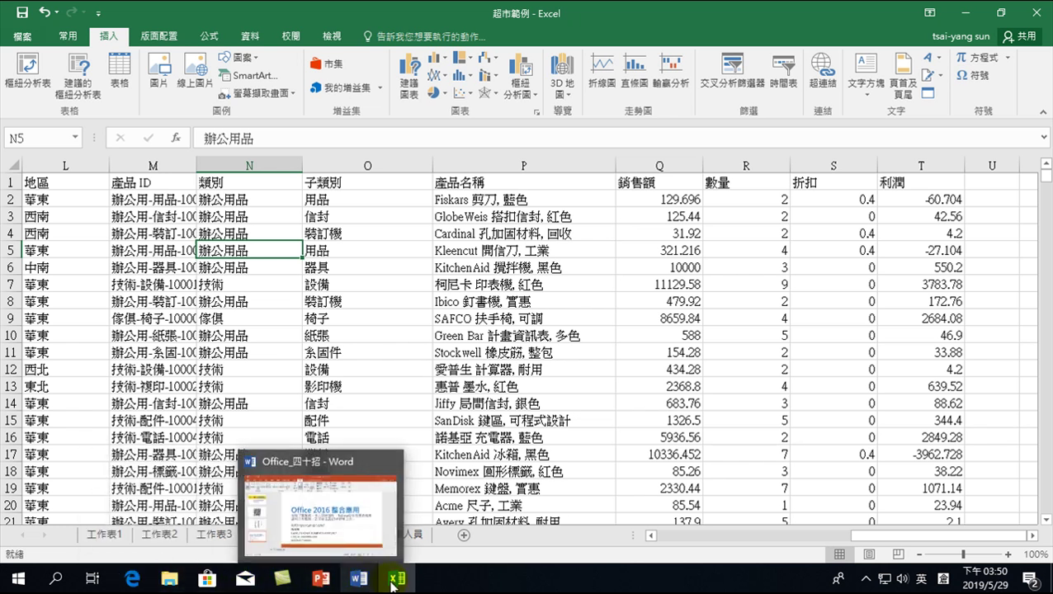
pyautogui.moveTo(282, 578)
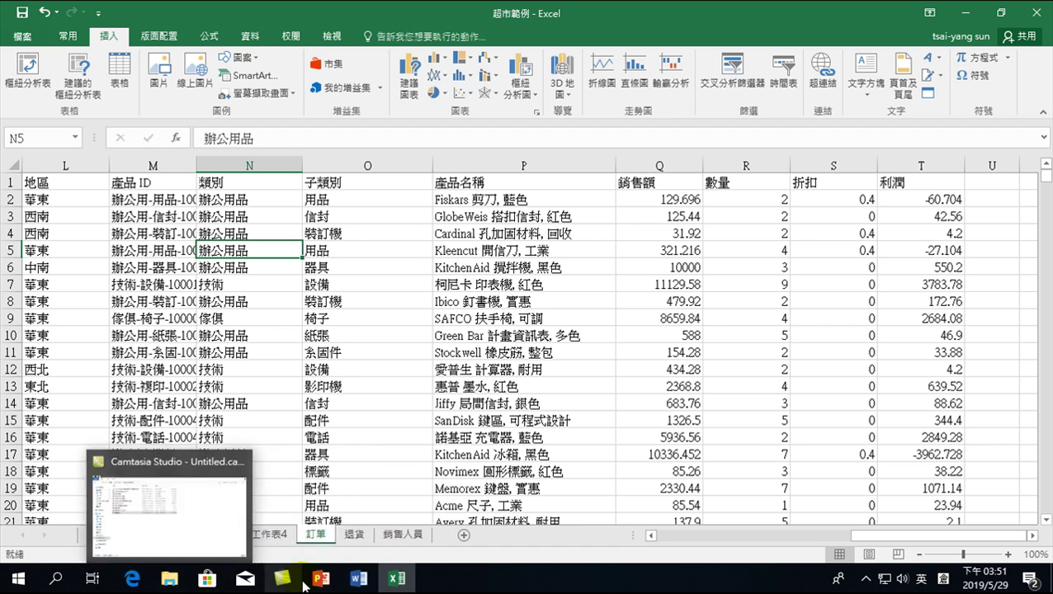
# Minimize Excel, launch Chrome and search Google for 文字雲圖.
pyautogui.click(963, 13)
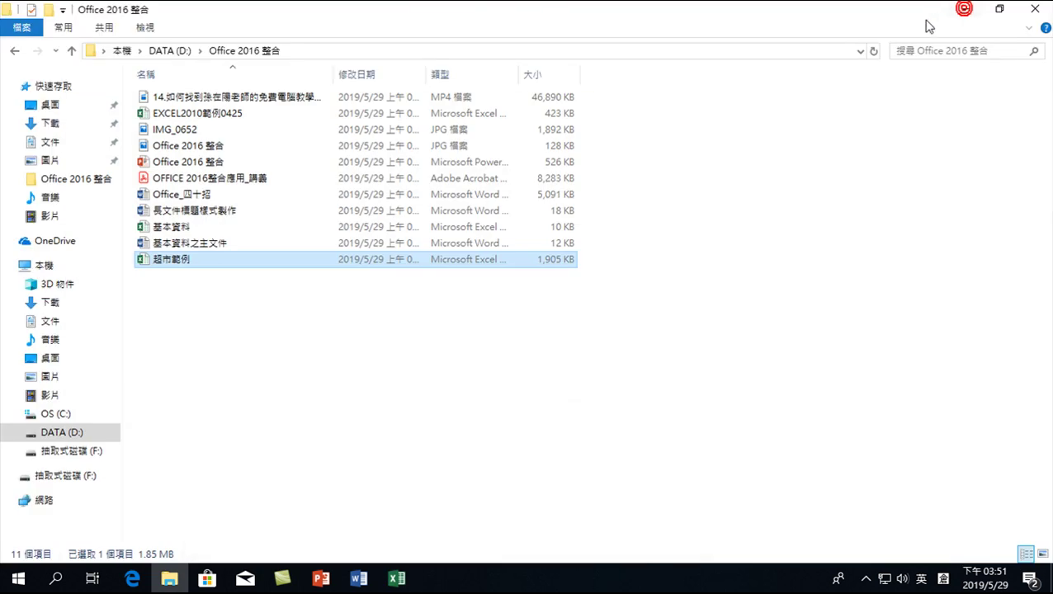
pyautogui.press('super+d')
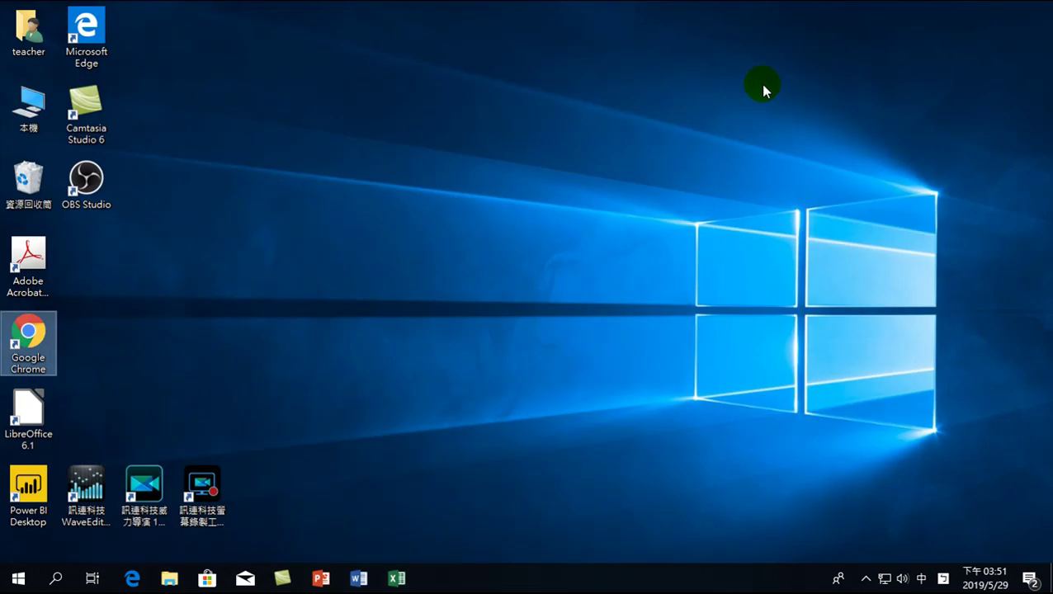
pyautogui.doubleClick(40, 332)
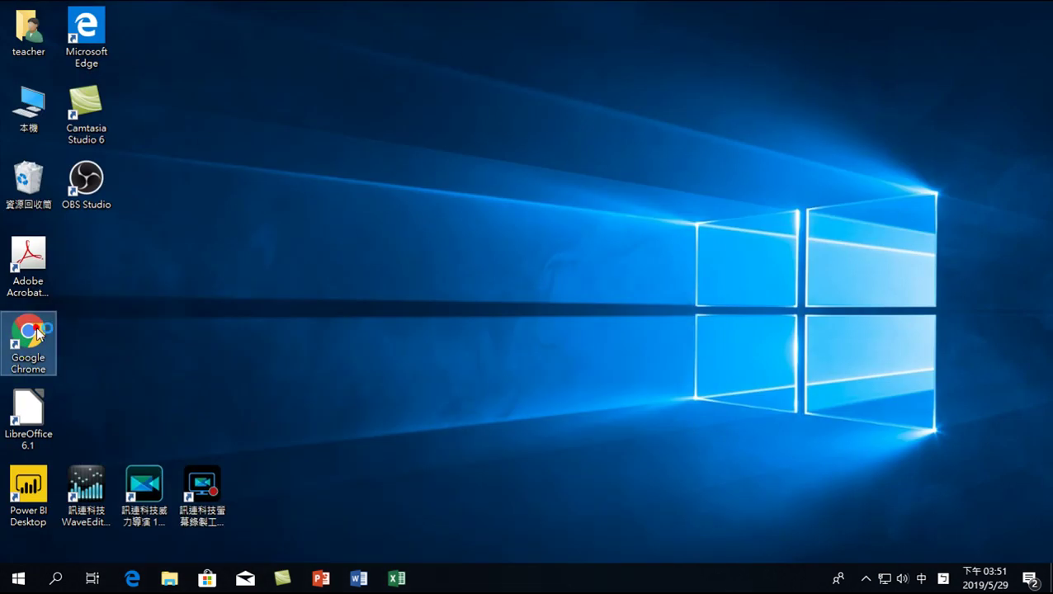
pyautogui.click(216, 44)
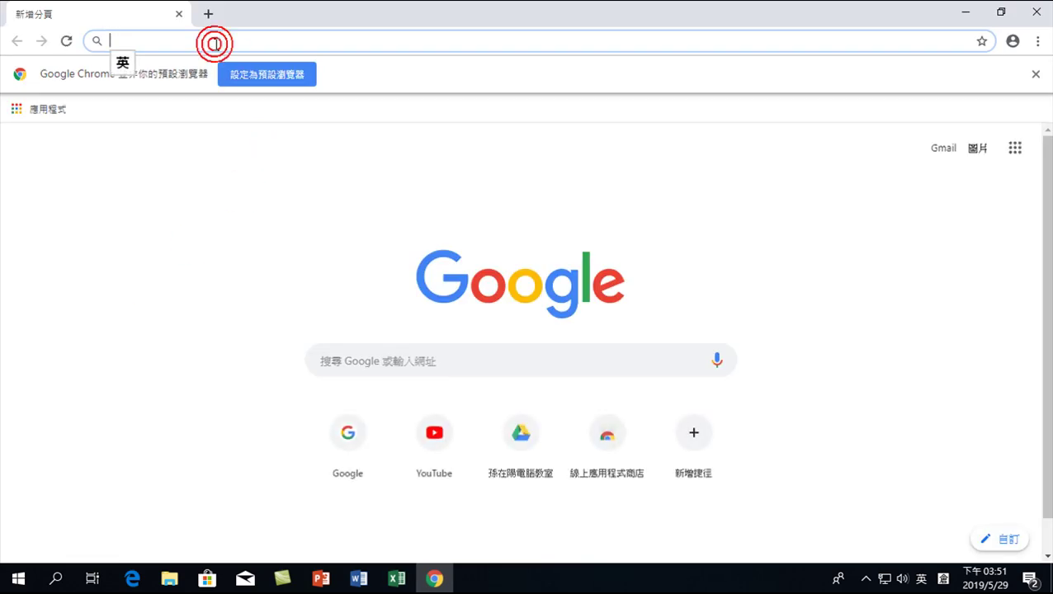
pyautogui.write('y')
pyautogui.press('BackSpace')
pyautogui.press('BackSpace')
pyautogui.press('shift')
pyautogui.write('yk字')
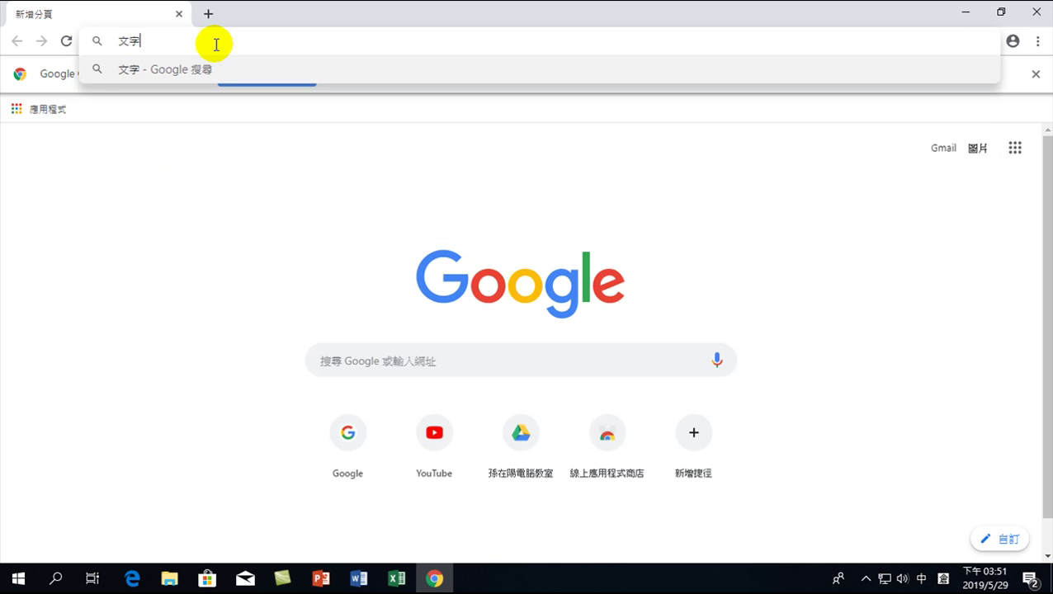
pyautogui.write('雲')
pyautogui.press('Down')
pyautogui.write('圖')
pyautogui.press('Return')
pyautogui.press('Return')
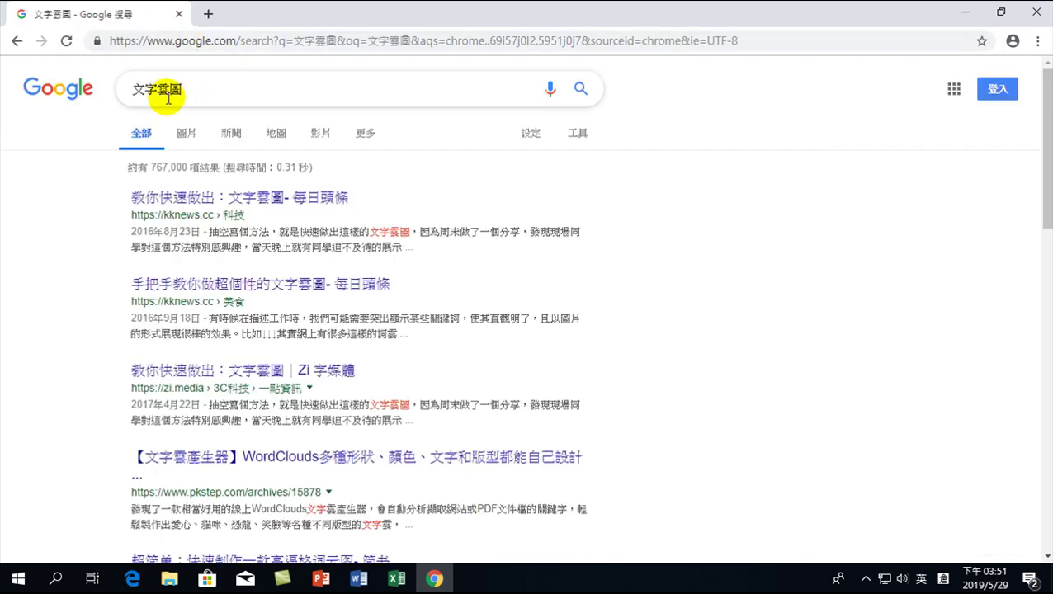
# Browse the 文字雲圖 image results and read the heart-shaped word cloud's source article.
pyautogui.click(193, 137)
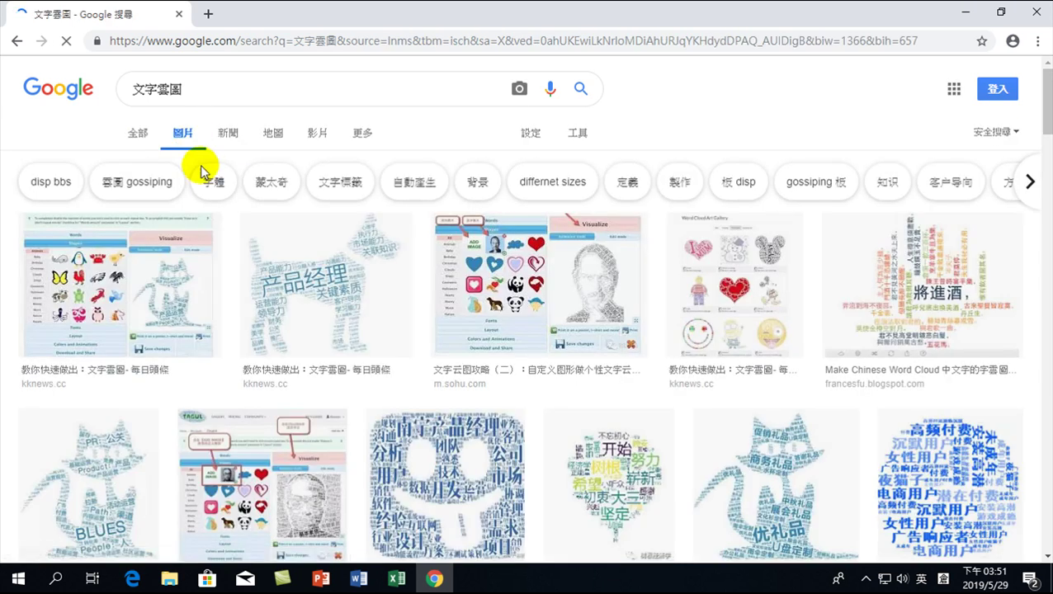
pyautogui.scroll(-3, 364, 330)
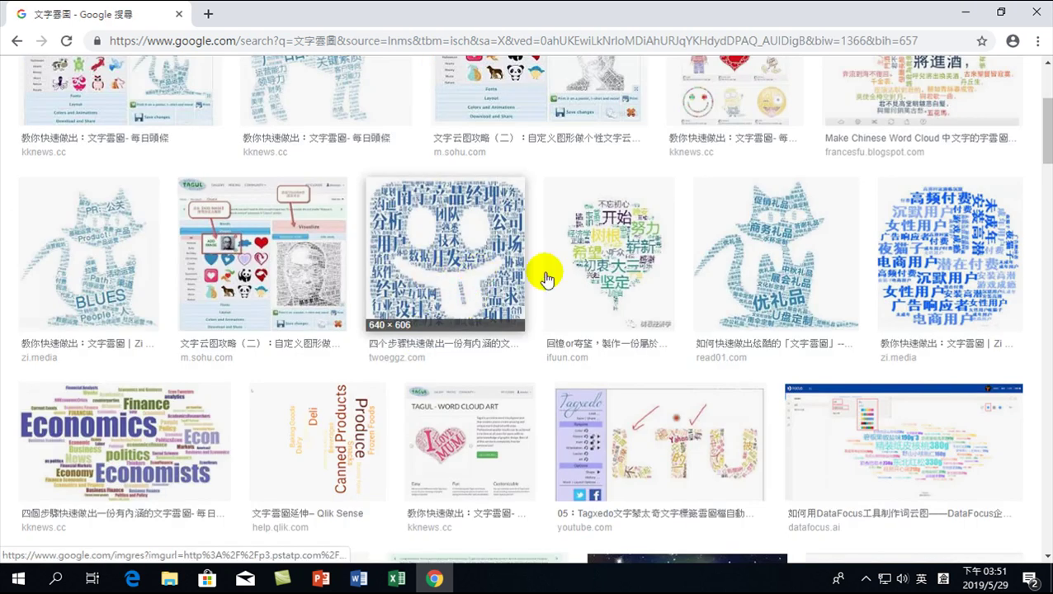
pyautogui.moveTo(609, 484)
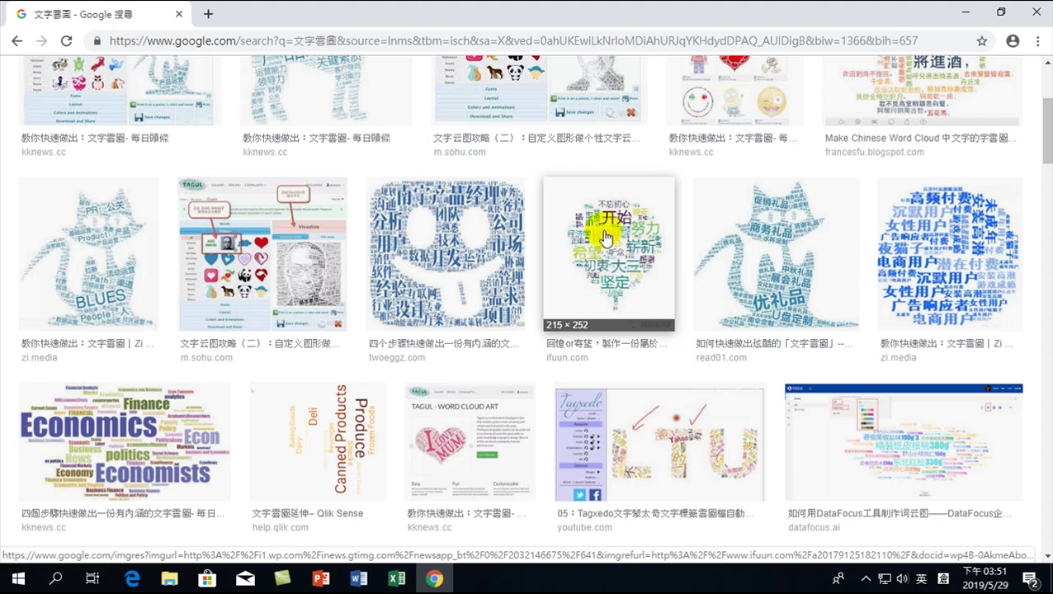
pyautogui.click(614, 247)
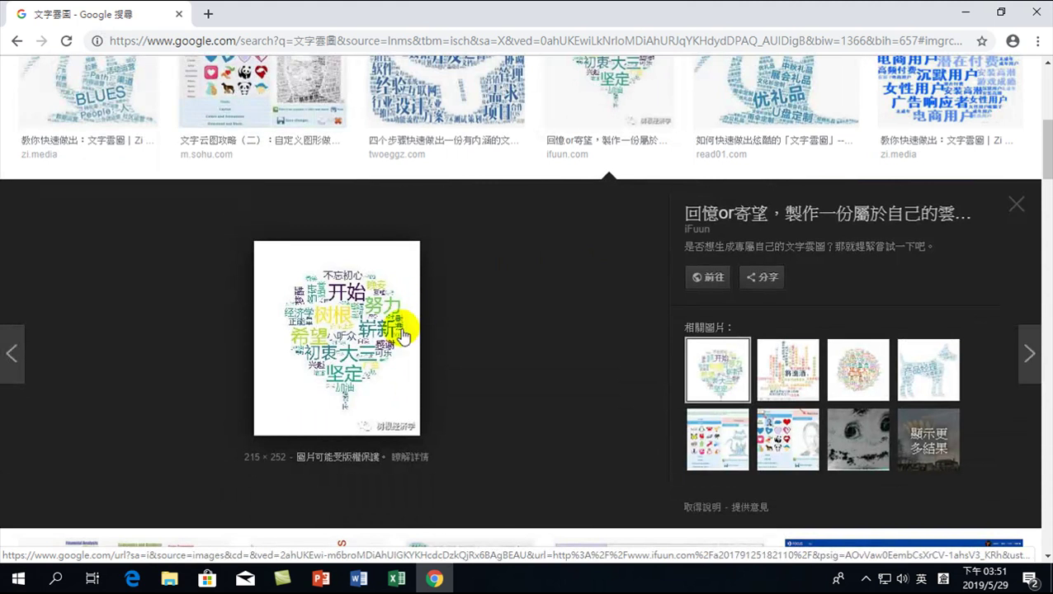
pyautogui.click(360, 331)
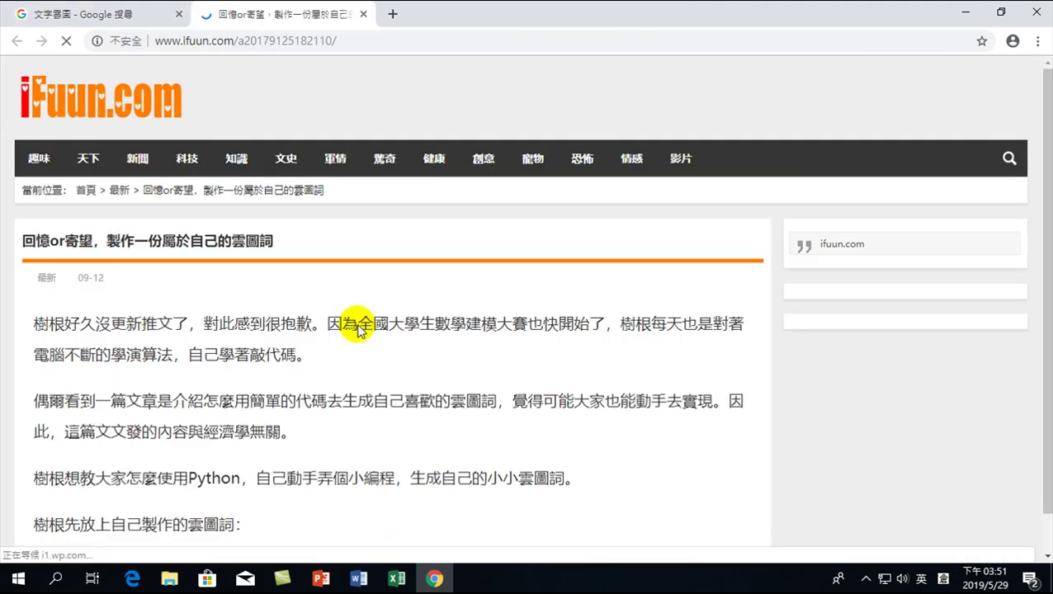
pyautogui.scroll(-5, 398, 355)
pyautogui.scroll(-3, 398, 355)
pyautogui.scroll(6, 396, 346)
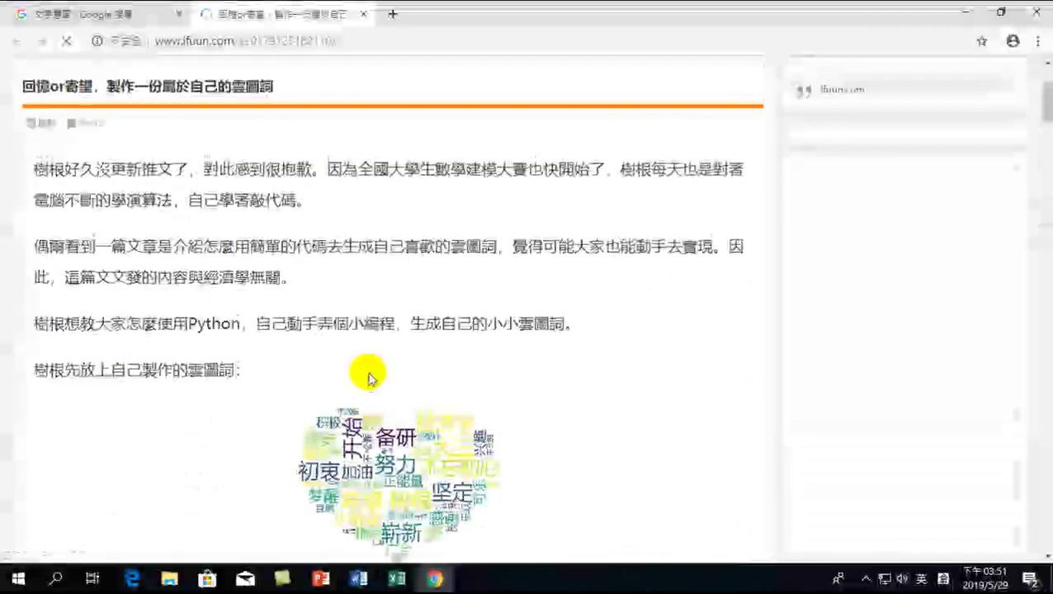
pyautogui.scroll(-3, 394, 340)
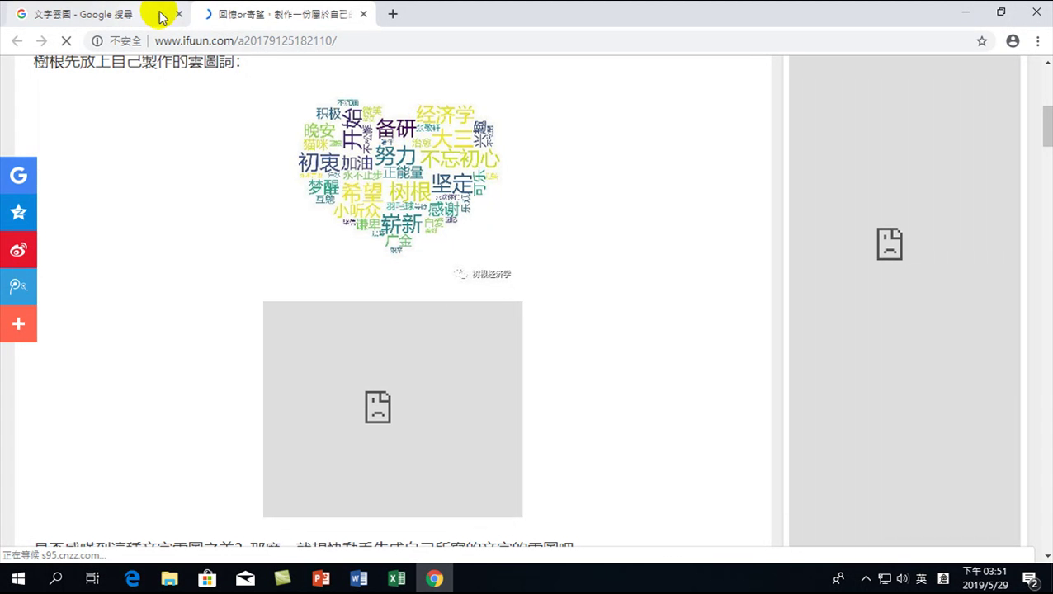
# Return to the image results and preview the blue circular word-cloud example.
pyautogui.click(364, 14)
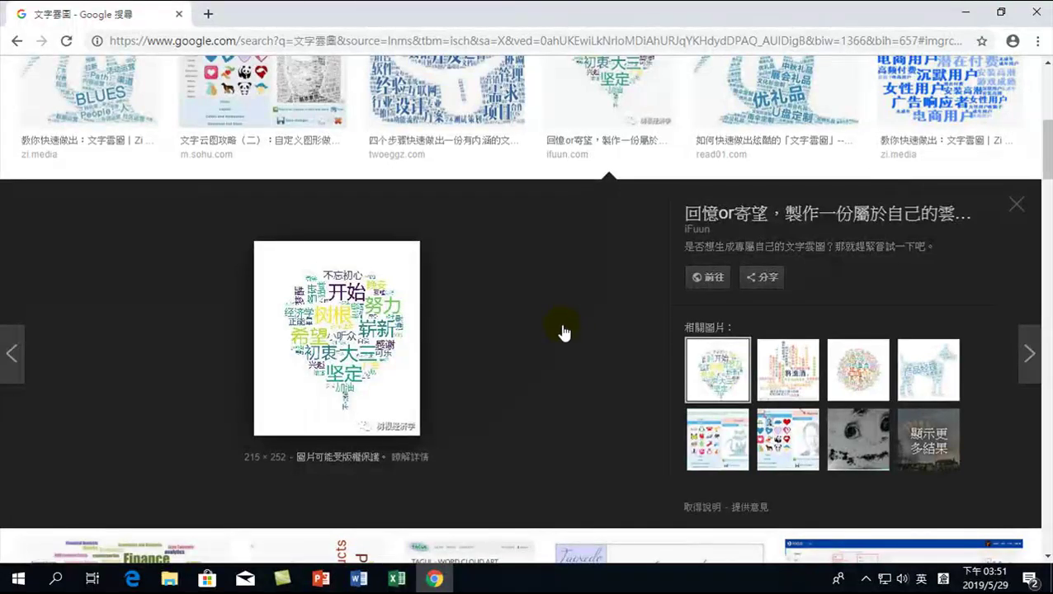
pyautogui.scroll(3, 567, 333)
pyautogui.click(939, 342)
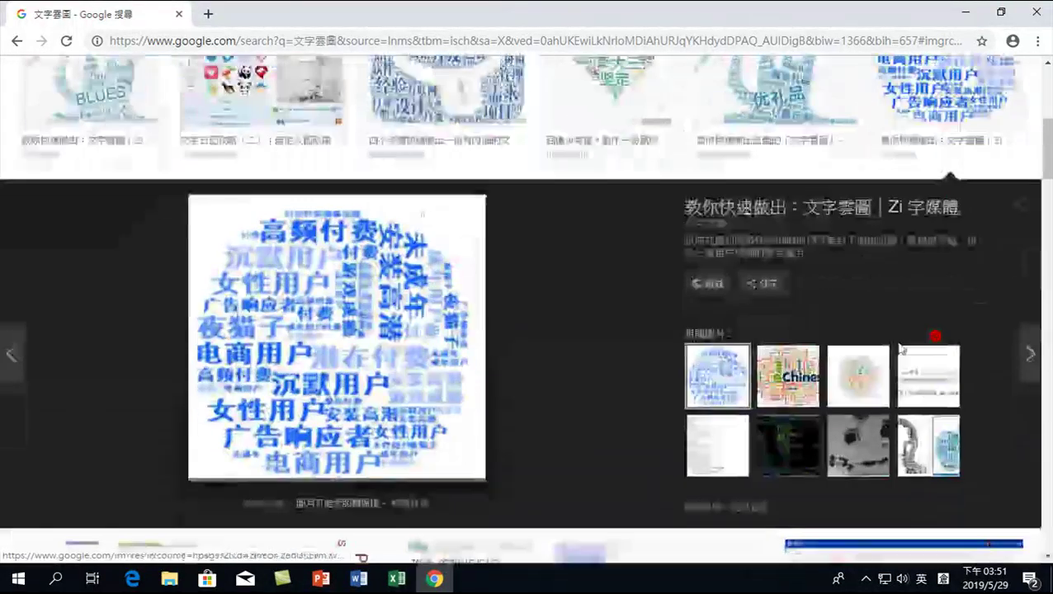
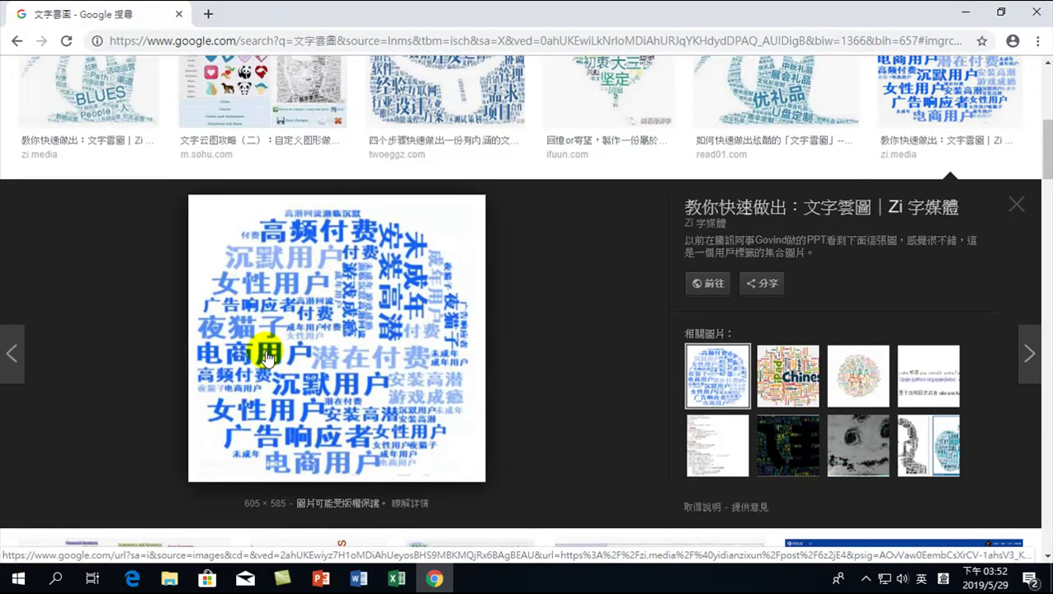
# Leave the Chrome word-cloud (文字雲圖) image results and return to the Excel workbook.
pyautogui.scroll(2, 305, 343)
pyautogui.scroll(-2, 300, 398)
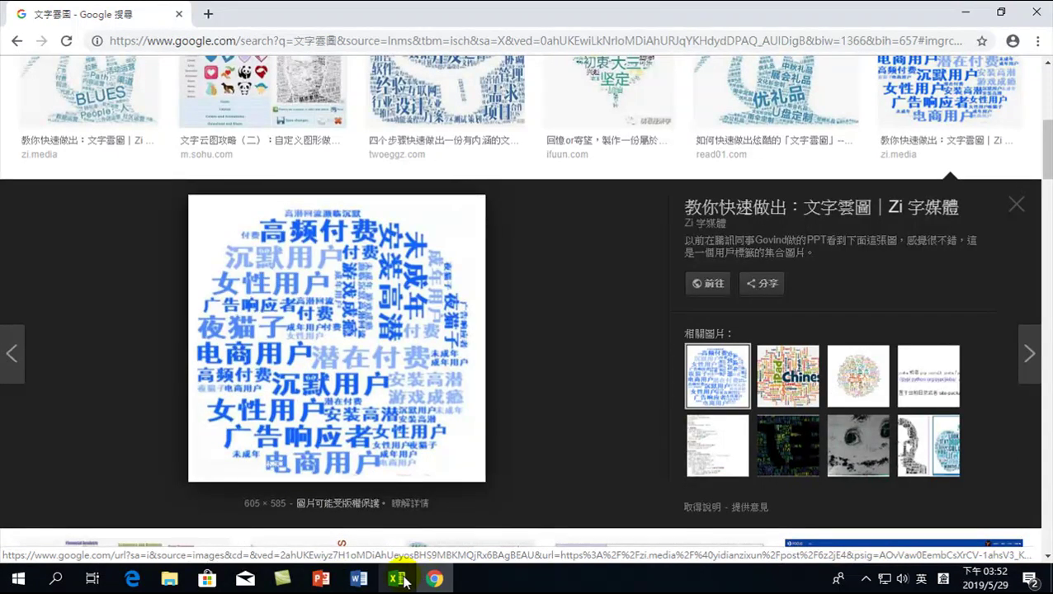
pyautogui.click(404, 582)
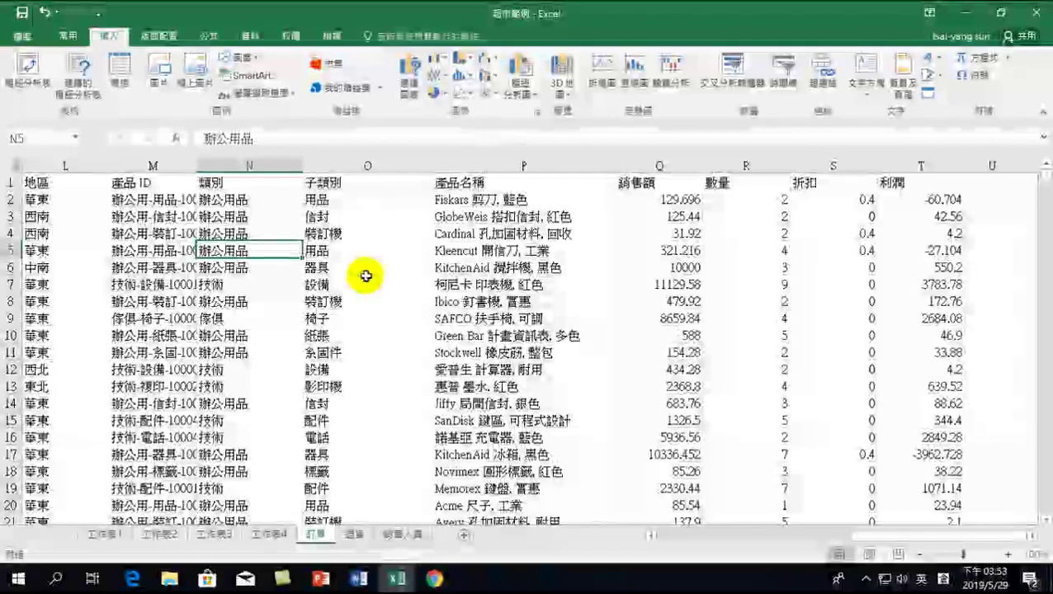
# Start a PivotTable from the 訂單 range A1:T10001, placed on a new worksheet.
pyautogui.click(361, 225)
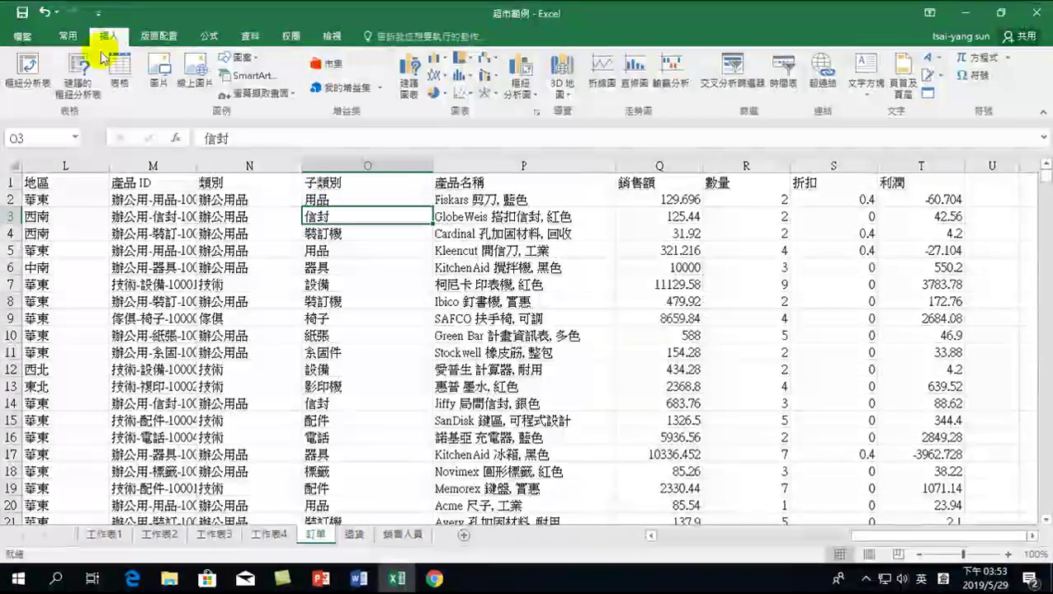
pyautogui.click(29, 70)
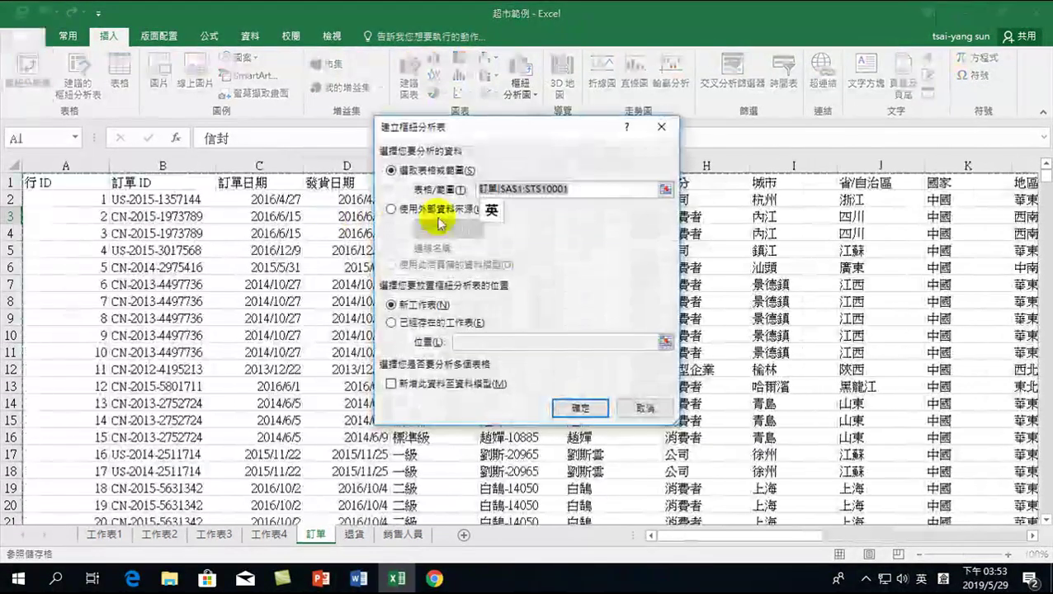
# Create the PivotTable on new sheet 工作表5 with 子類別 rows and summed 銷售額.
pyautogui.click(581, 407)
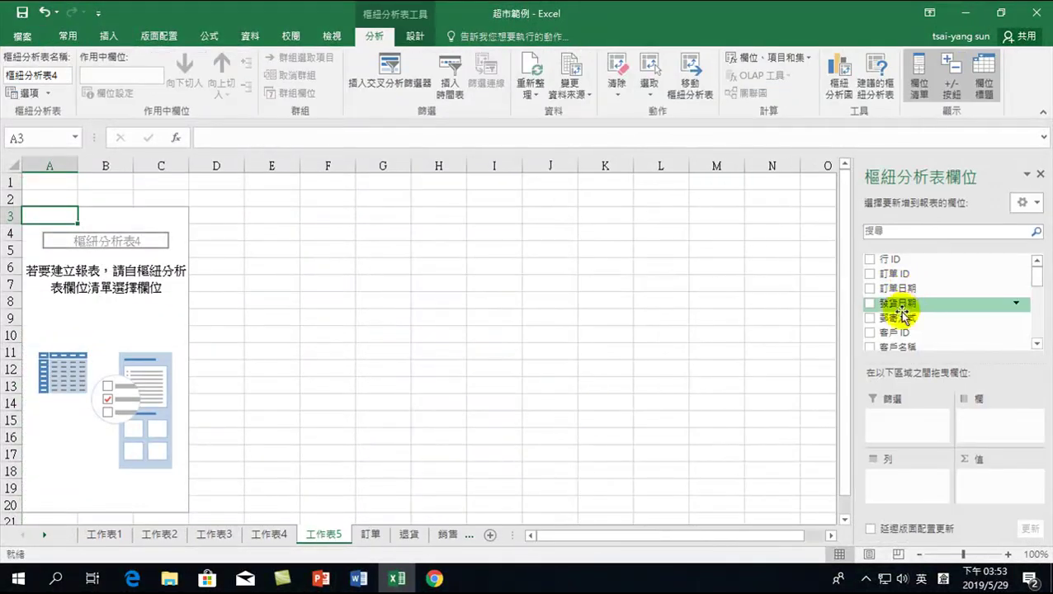
pyautogui.moveTo(1041, 277); pyautogui.dragTo(1038, 338)
pyautogui.click(870, 297)
pyautogui.scroll(2, 1035, 331)
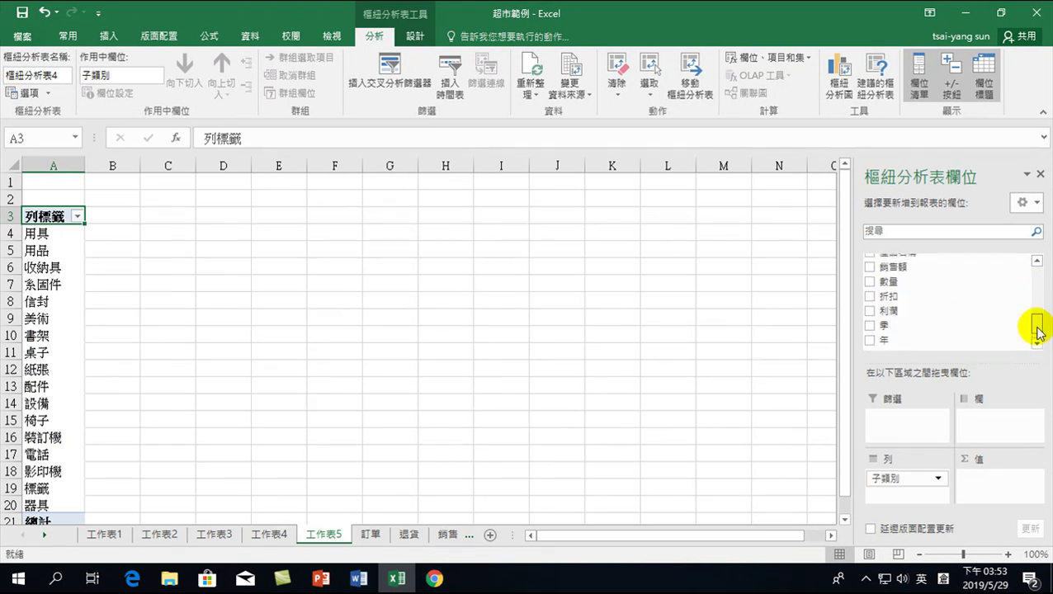
pyautogui.click(870, 285)
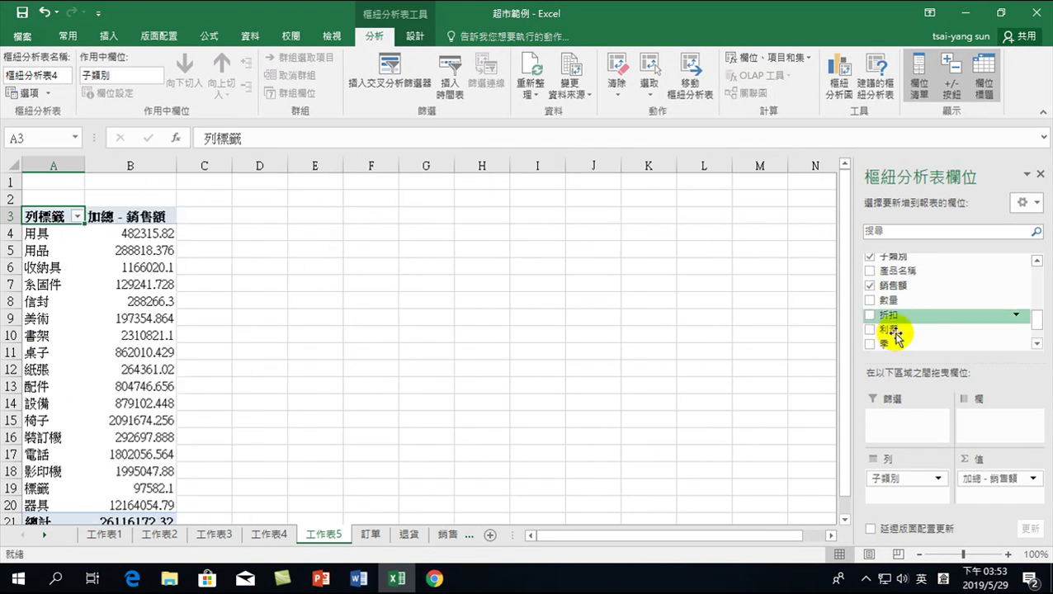
pyautogui.click(108, 37)
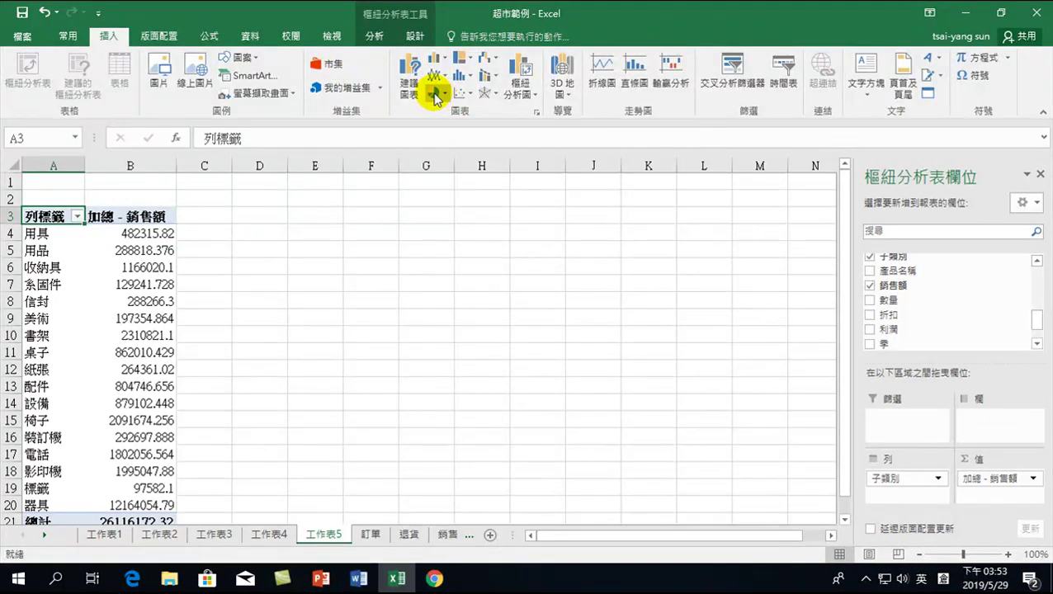
# Insert a 2-D pie PivotChart of 銷售額 by 子類別 and move it down toward row 20.
pyautogui.click(434, 93)
pyautogui.click(448, 146)
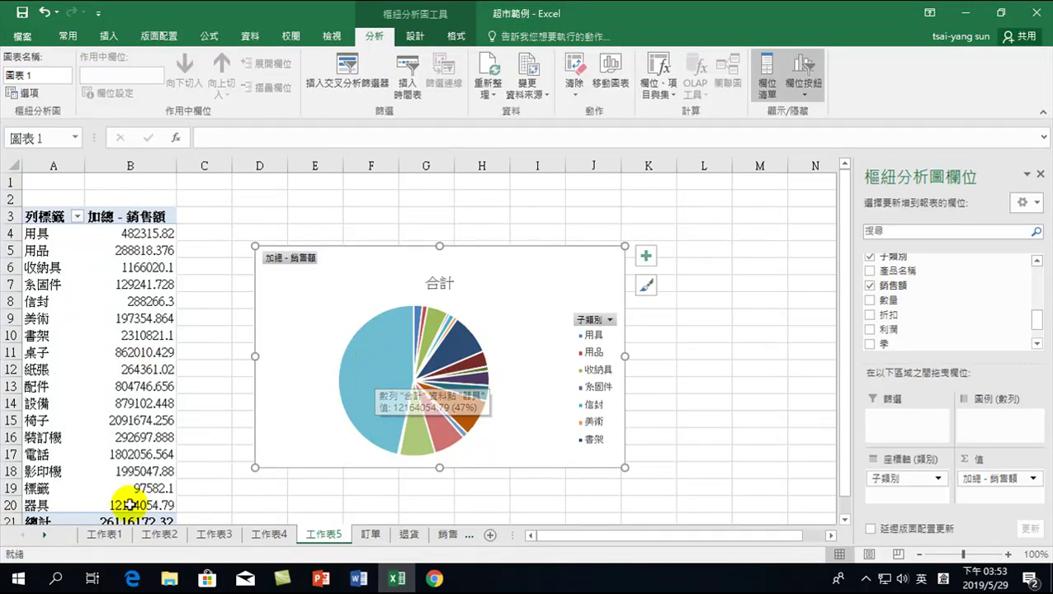
pyautogui.moveTo(364, 372)
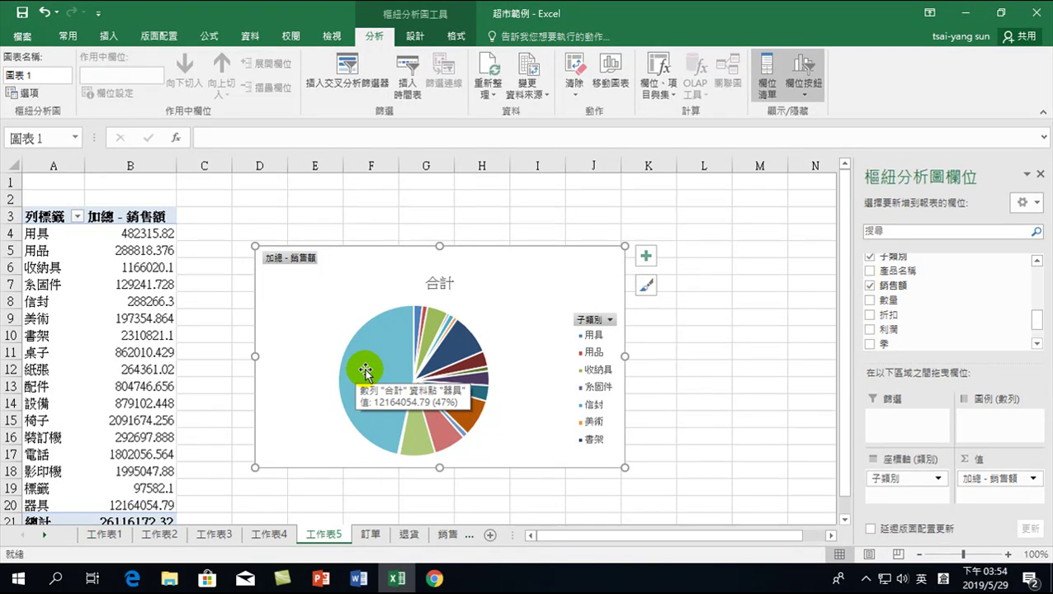
pyautogui.moveTo(526, 266); pyautogui.dragTo(510, 219)
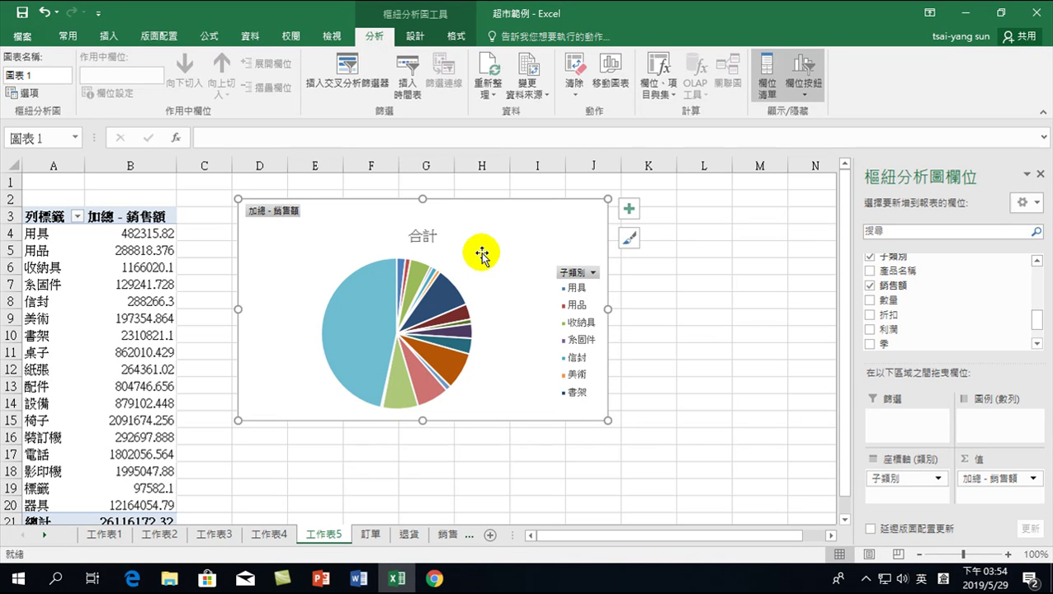
pyautogui.moveTo(316, 214); pyautogui.dragTo(310, 477)
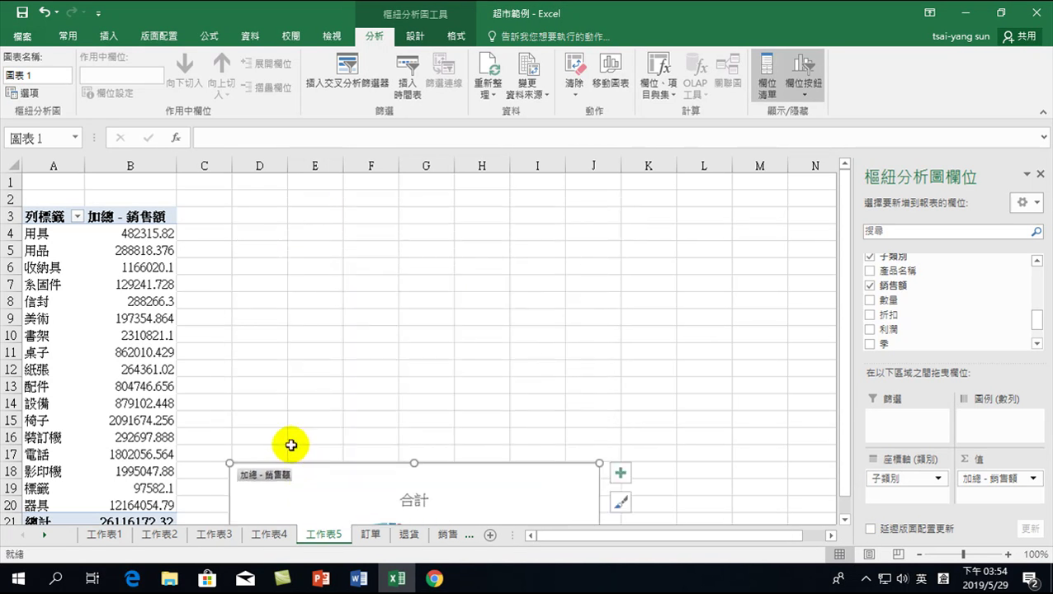
pyautogui.click(60, 270)
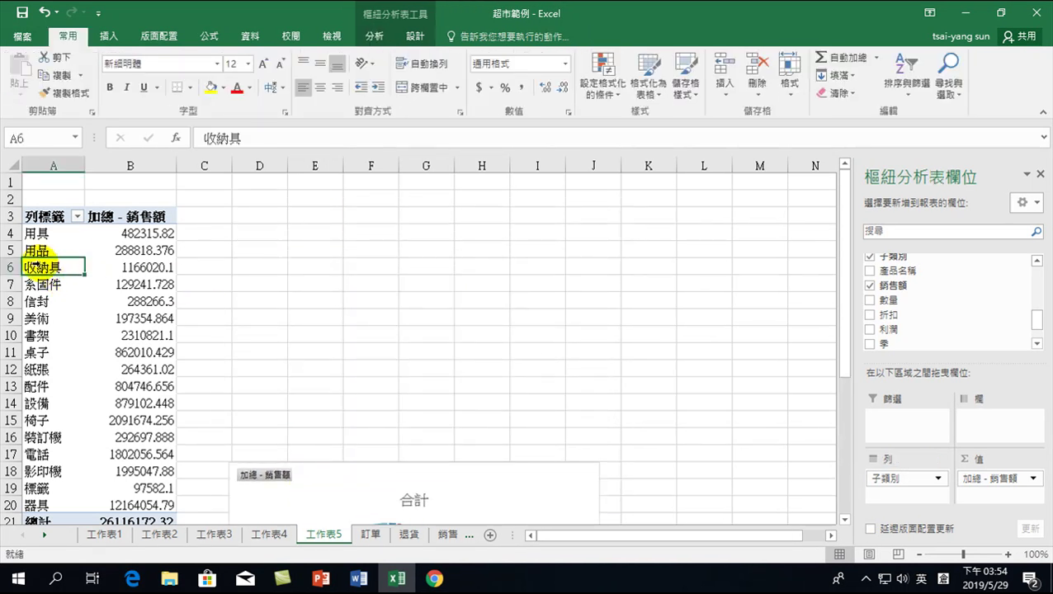
pyautogui.click(108, 38)
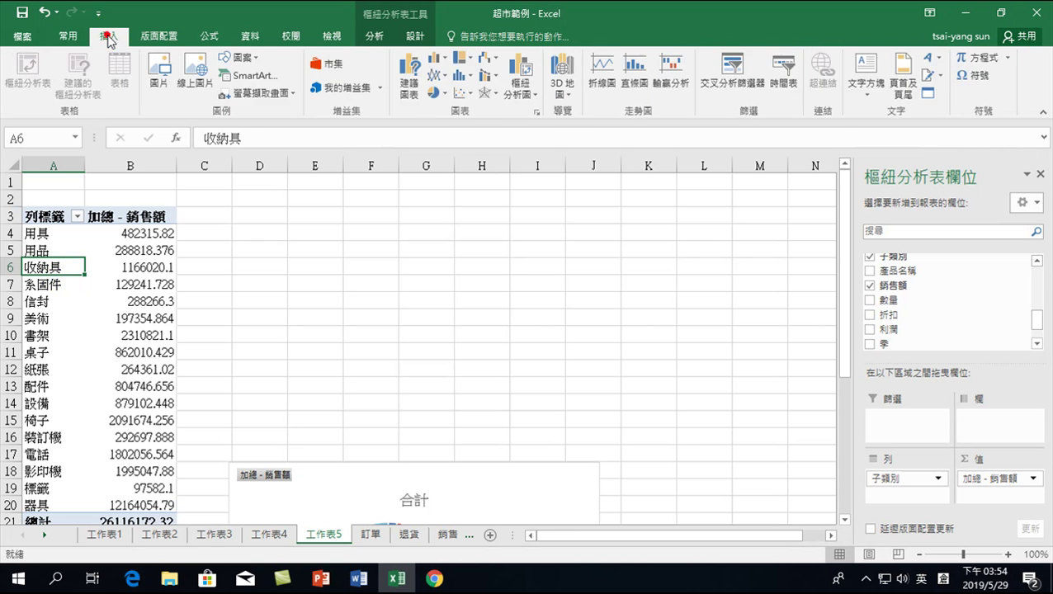
pyautogui.click(464, 59)
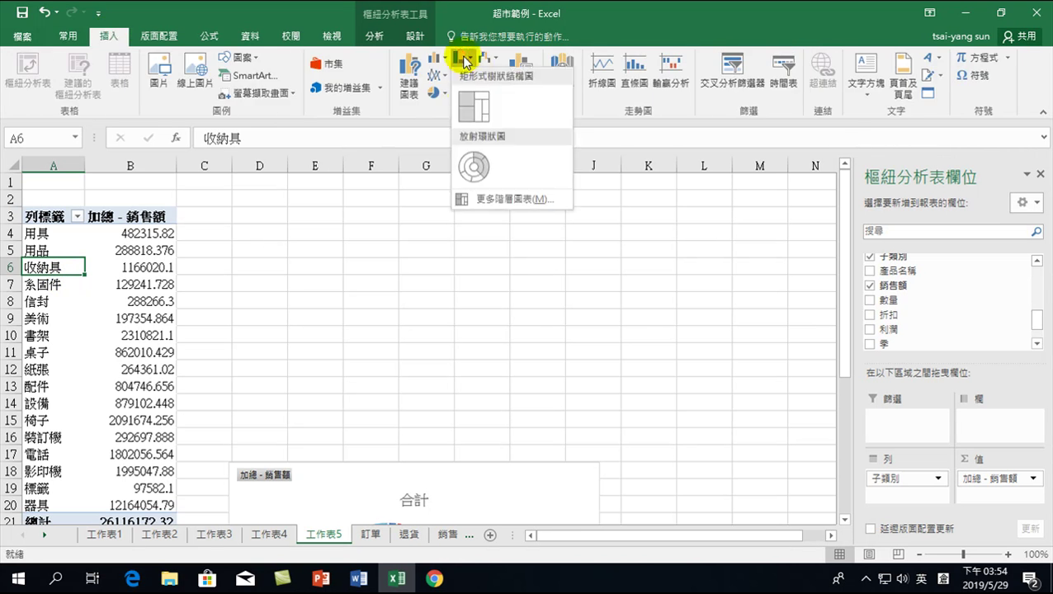
pyautogui.click(479, 110)
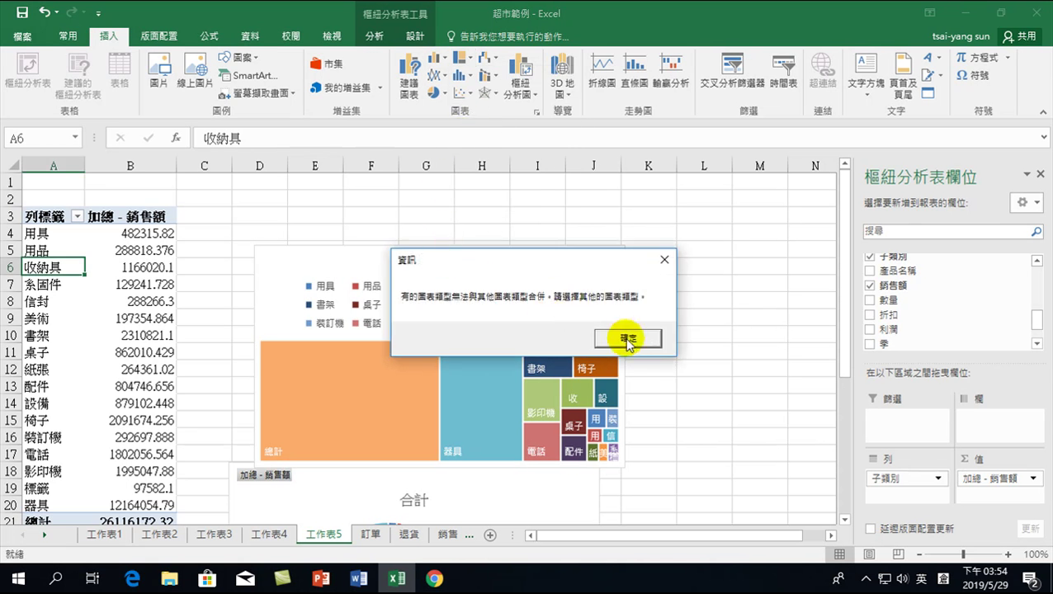
pyautogui.click(626, 336)
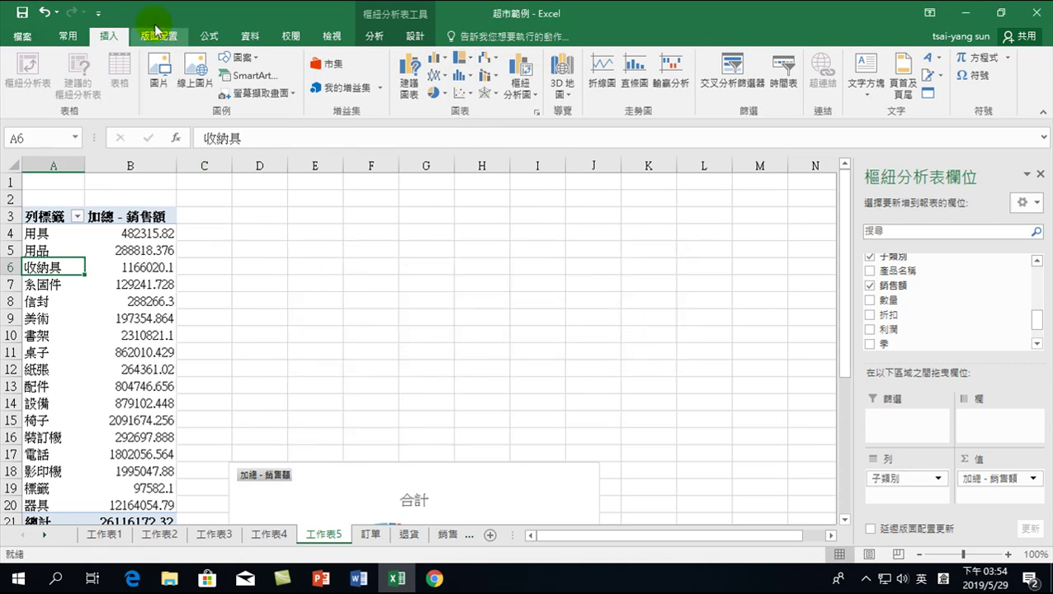
pyautogui.click(464, 58)
pyautogui.click(472, 103)
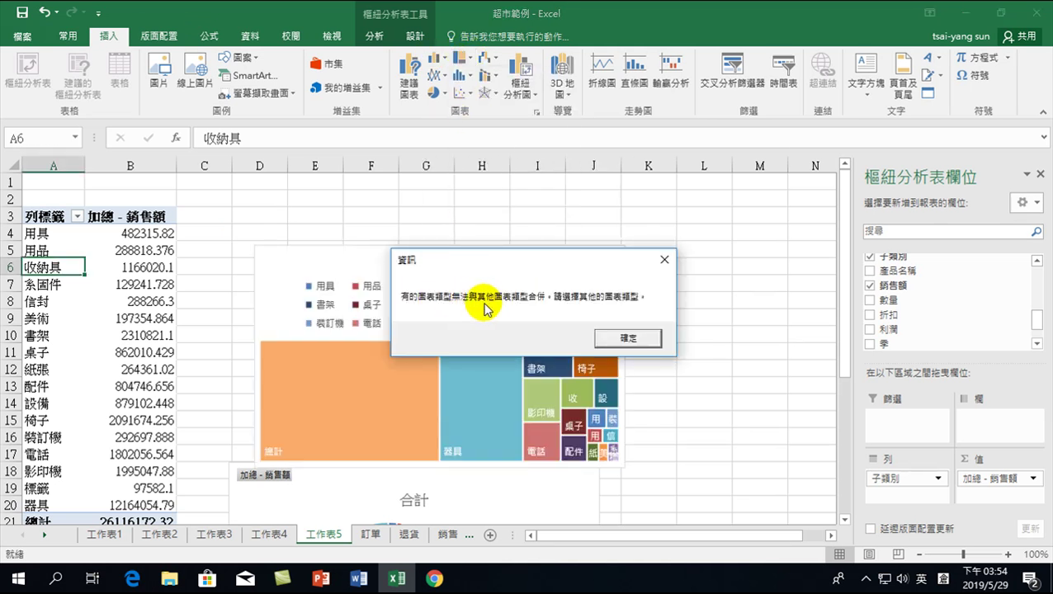
pyautogui.click(628, 338)
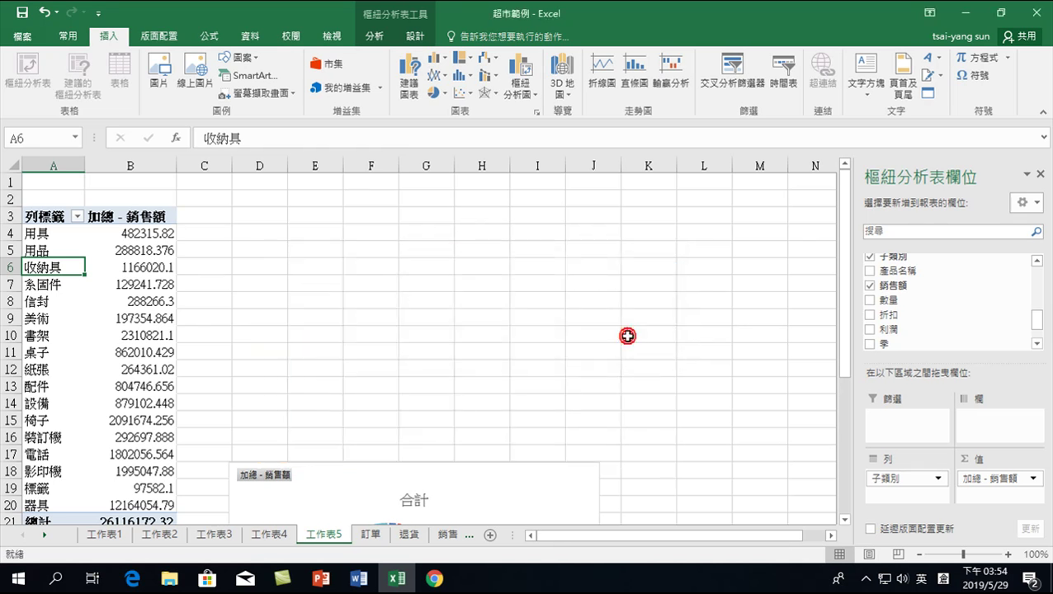
# Dismiss the chart-type warning and copy the pivot table range A3:B20.
pyautogui.click(130, 263)
pyautogui.scroll(-2, 124, 268)
pyautogui.scroll(2, 165, 292)
pyautogui.moveTo(37, 216); pyautogui.dragTo(121, 502)
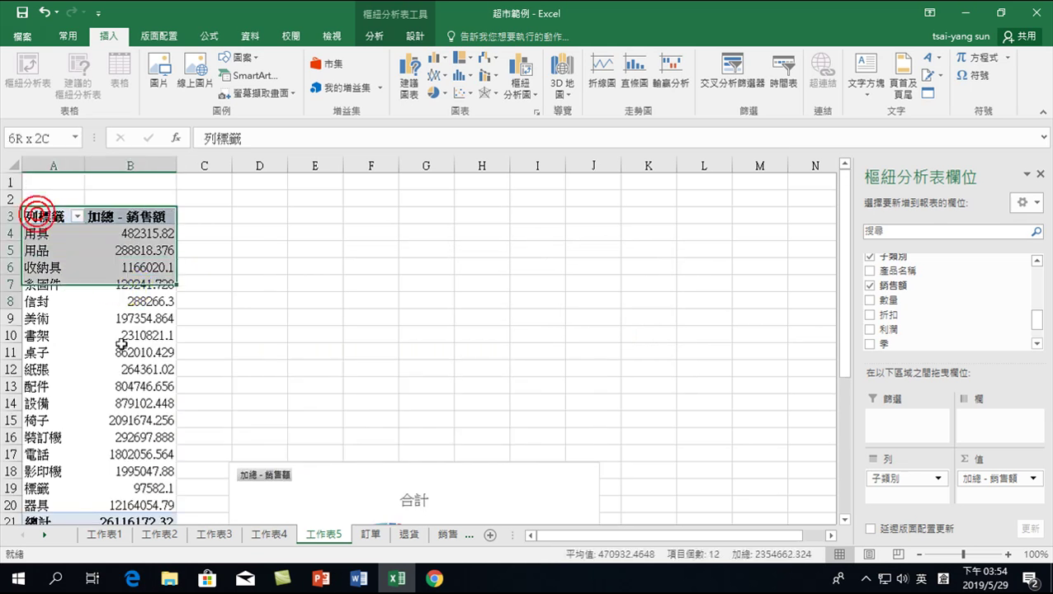
pyautogui.rightClick(122, 408)
pyautogui.click(161, 432)
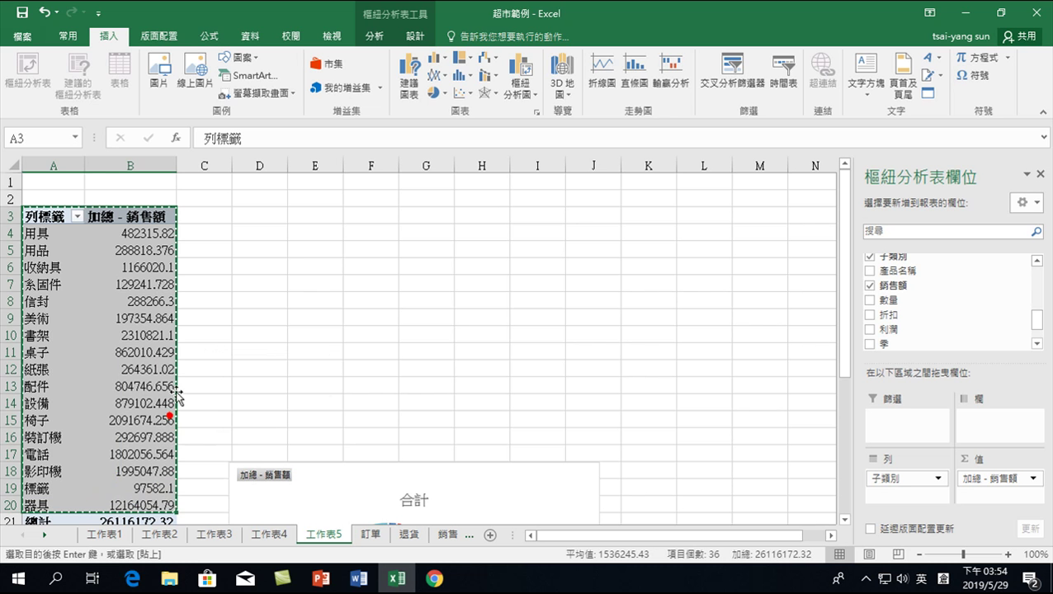
# Paste the copied subcategory sales as values only (值) into L3:M20.
pyautogui.rightClick(254, 219)
pyautogui.click(700, 218)
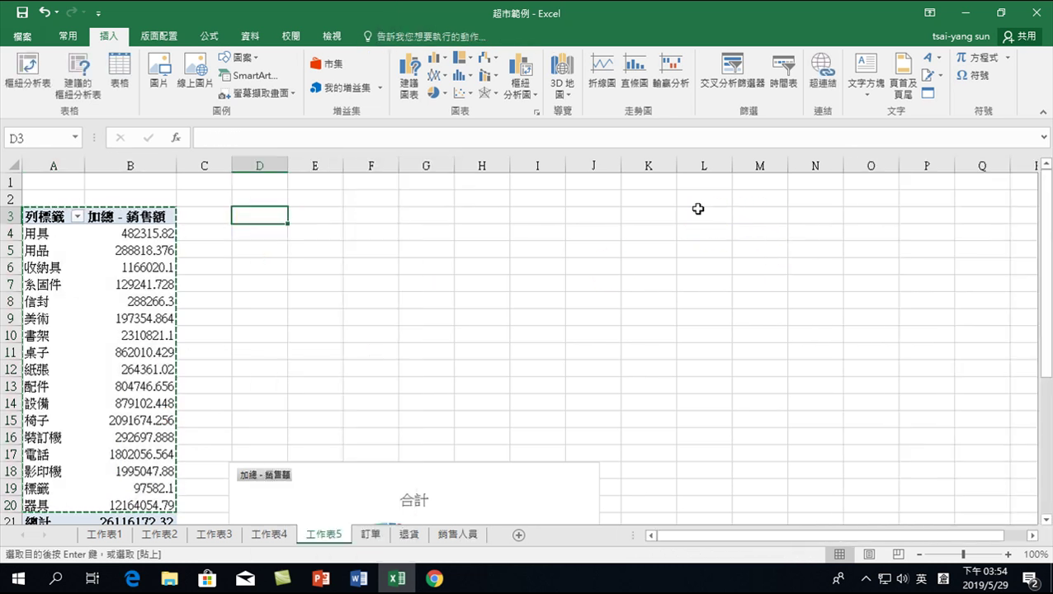
pyautogui.rightClick(700, 217)
pyautogui.click(743, 299)
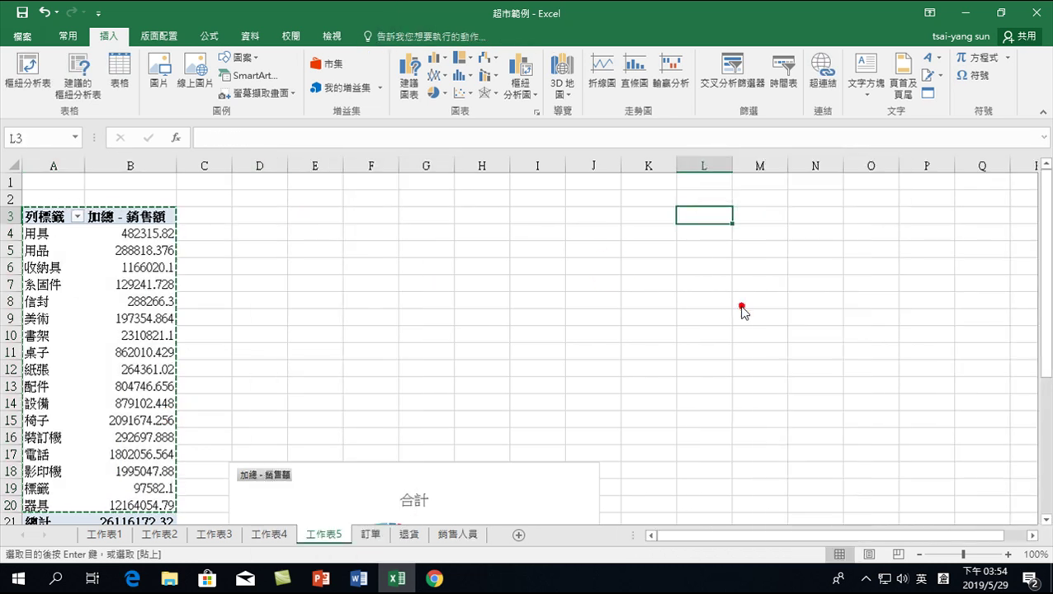
pyautogui.click(626, 236)
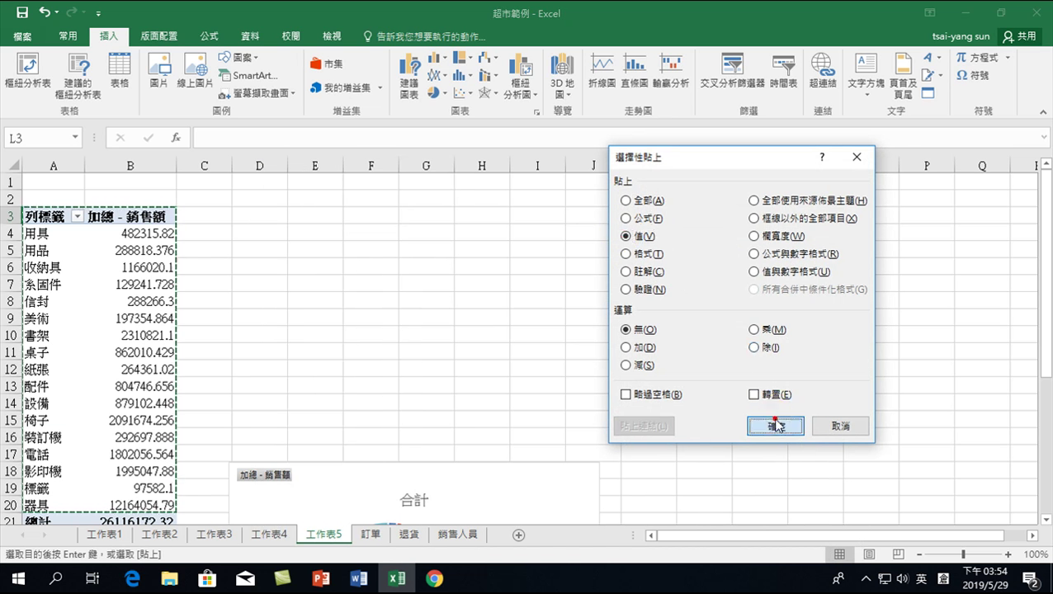
pyautogui.click(775, 426)
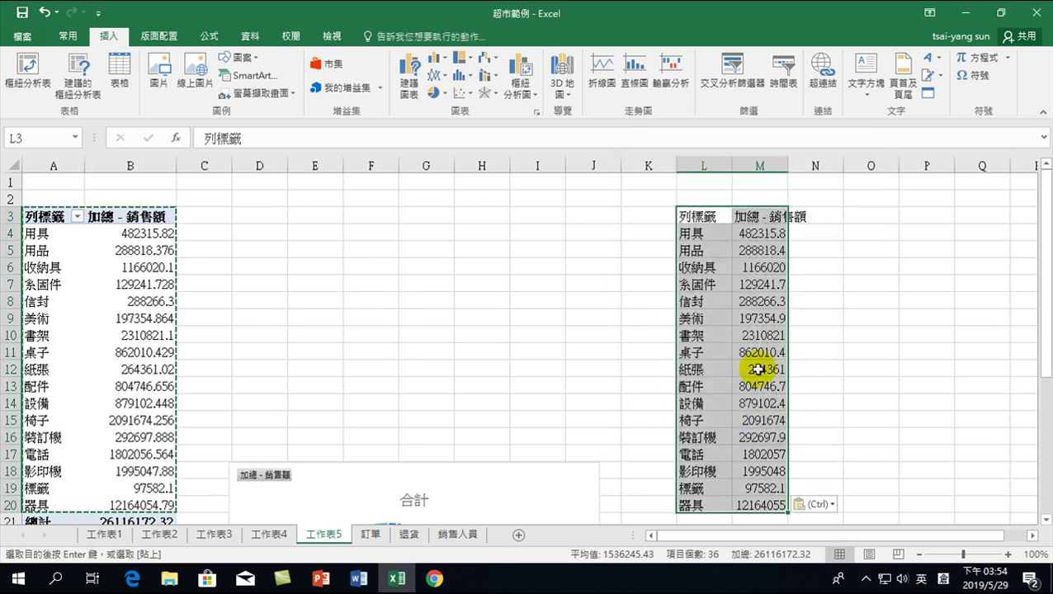
pyautogui.click(701, 269)
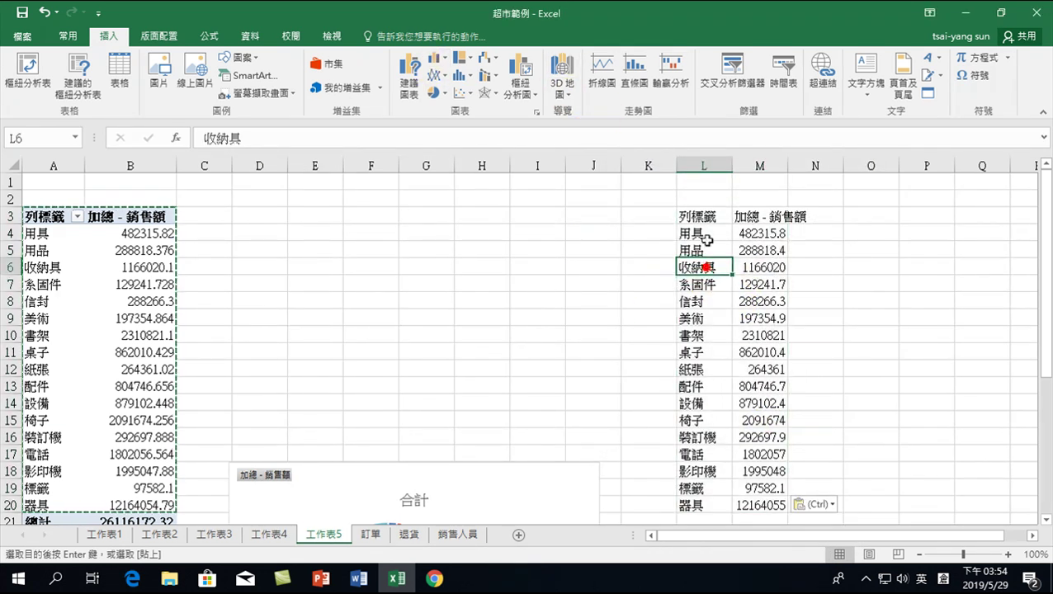
# Insert a treemap from the pasted L3:M20 values and position it beside the pivot table.
pyautogui.click(462, 63)
pyautogui.click(458, 92)
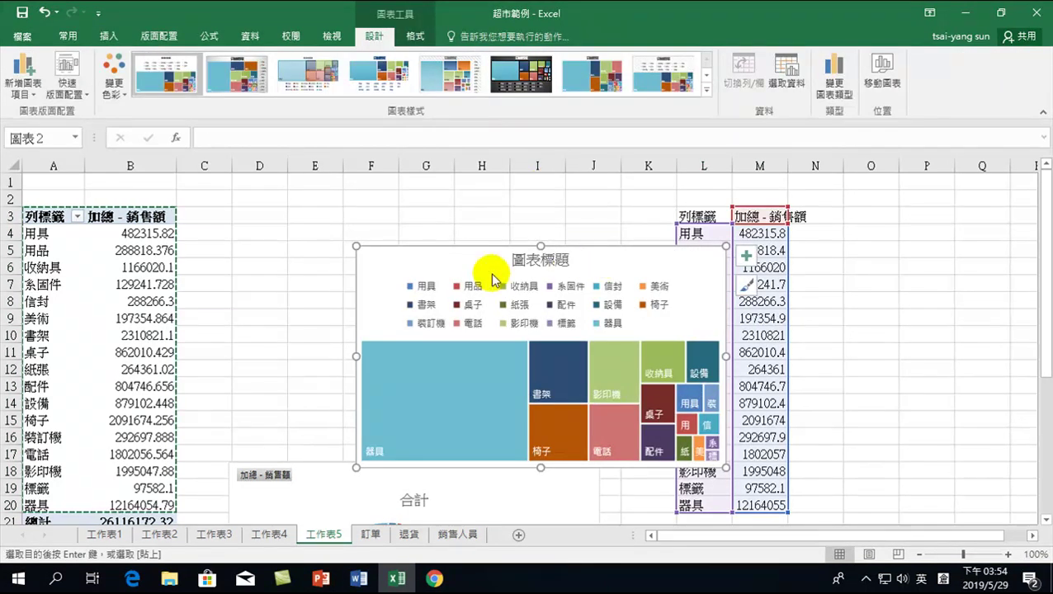
pyautogui.moveTo(399, 252); pyautogui.dragTo(258, 212)
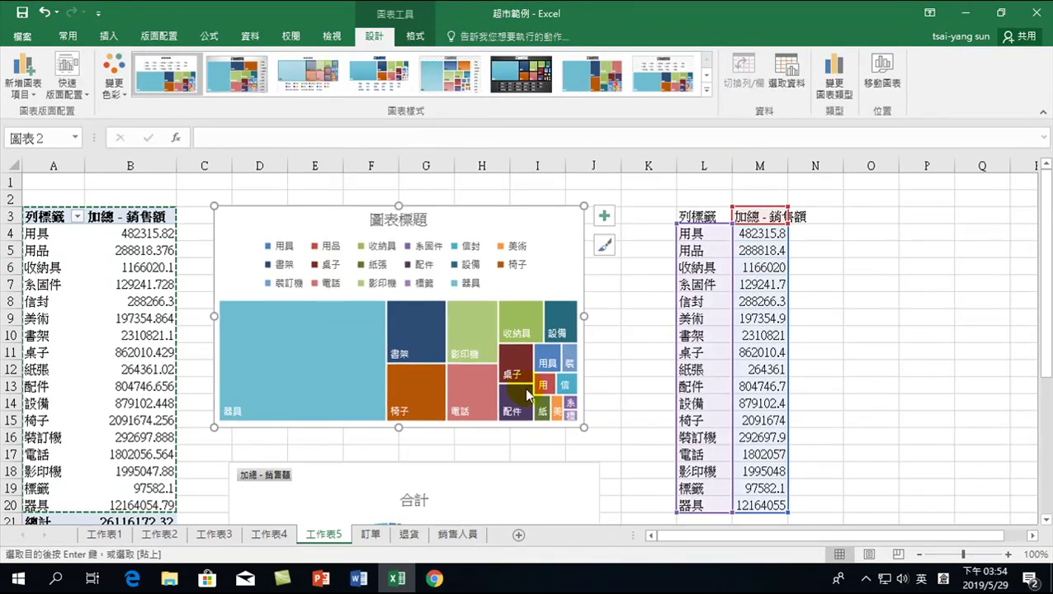
pyautogui.click(244, 328)
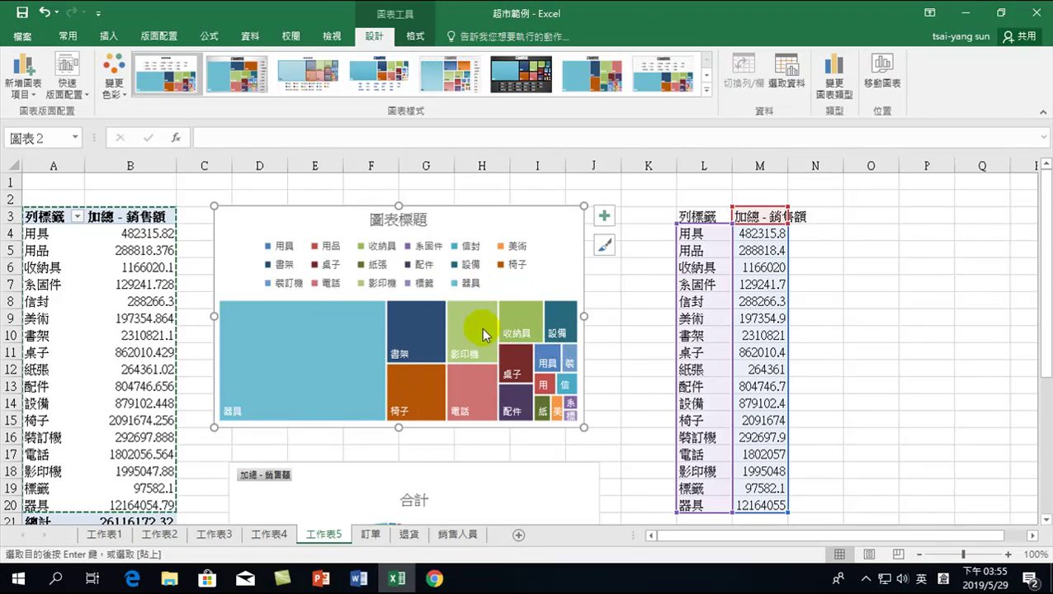
pyautogui.moveTo(361, 409)
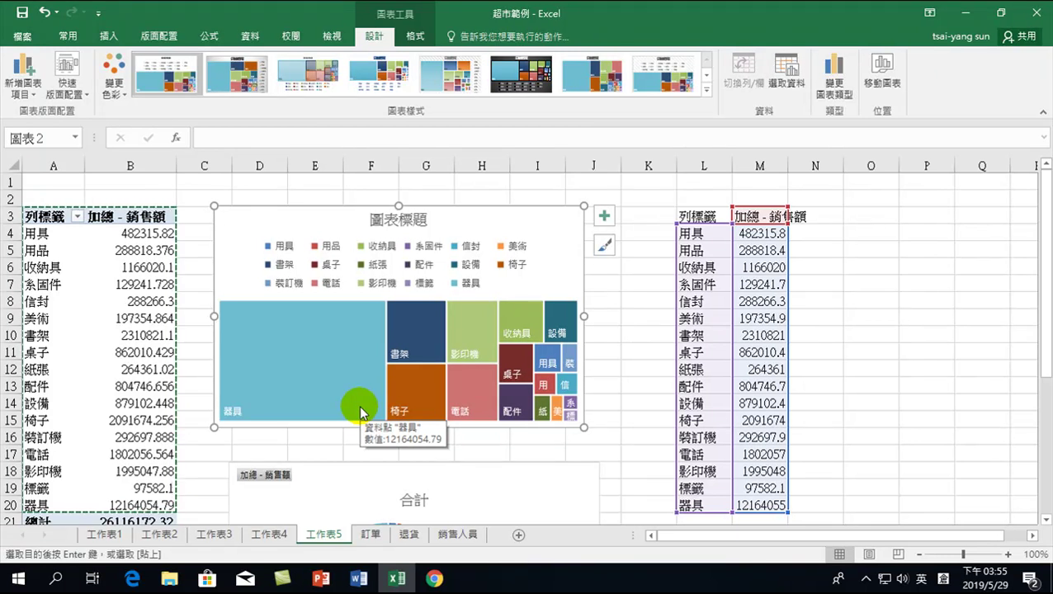
pyautogui.scroll(-4, 423, 368)
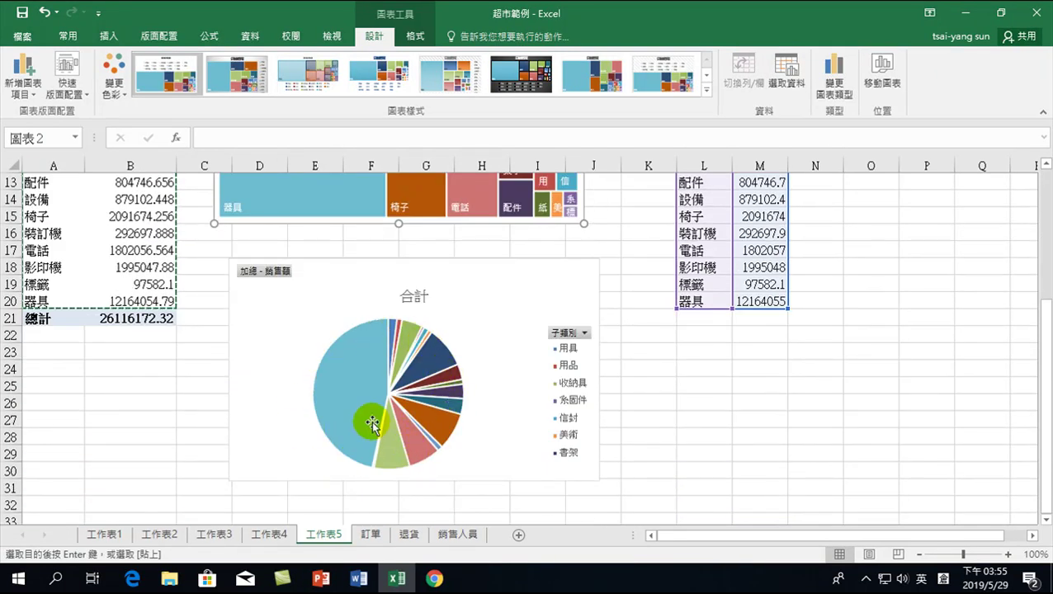
pyautogui.scroll(4, 355, 417)
# Check the treemap's 器具 block, then select a pivot cell to show the PivotTable Fields list.
pyautogui.click(348, 405)
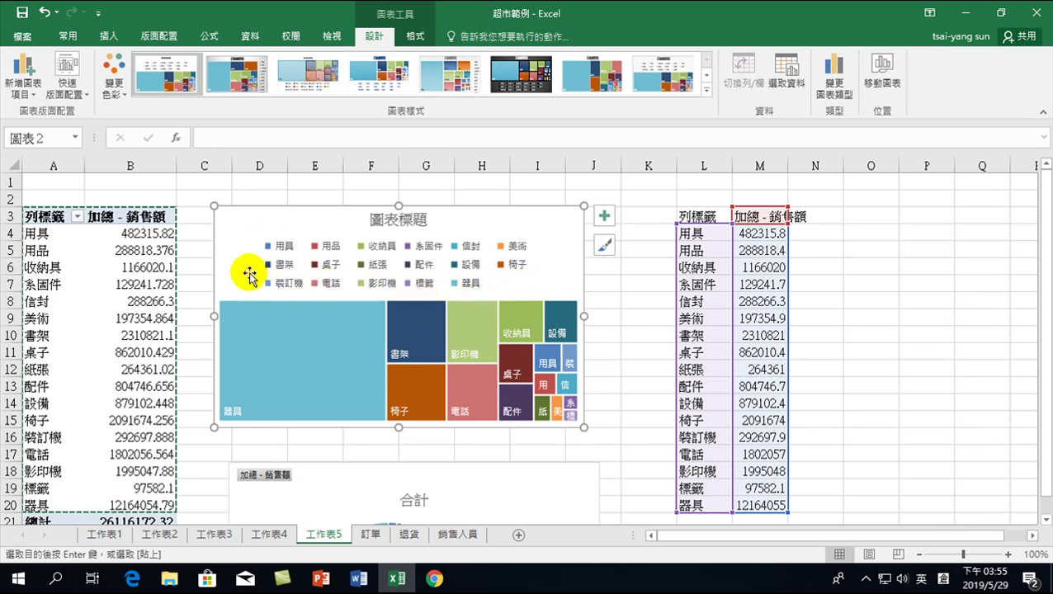
pyautogui.click(317, 372)
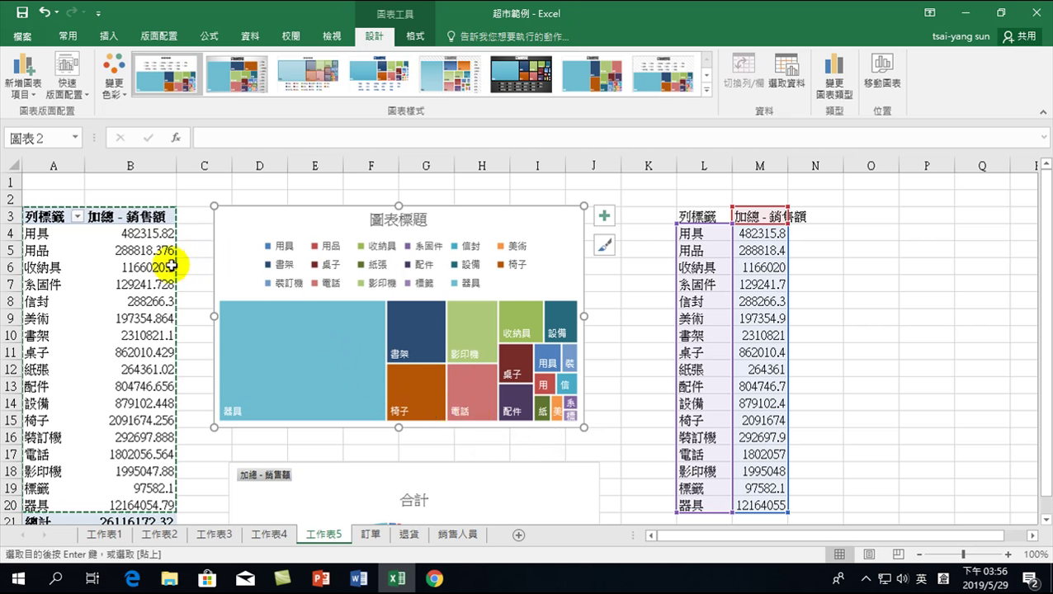
pyautogui.click(132, 281)
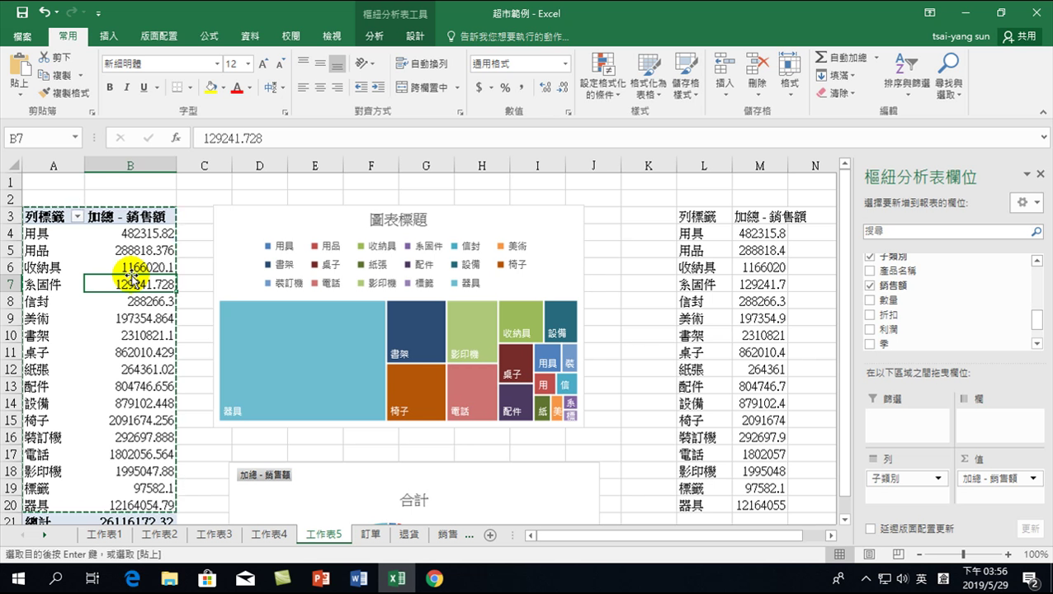
# Select the sub-category treemap chart again, closing the PivotTable Fields pane.
pyautogui.click(244, 217)
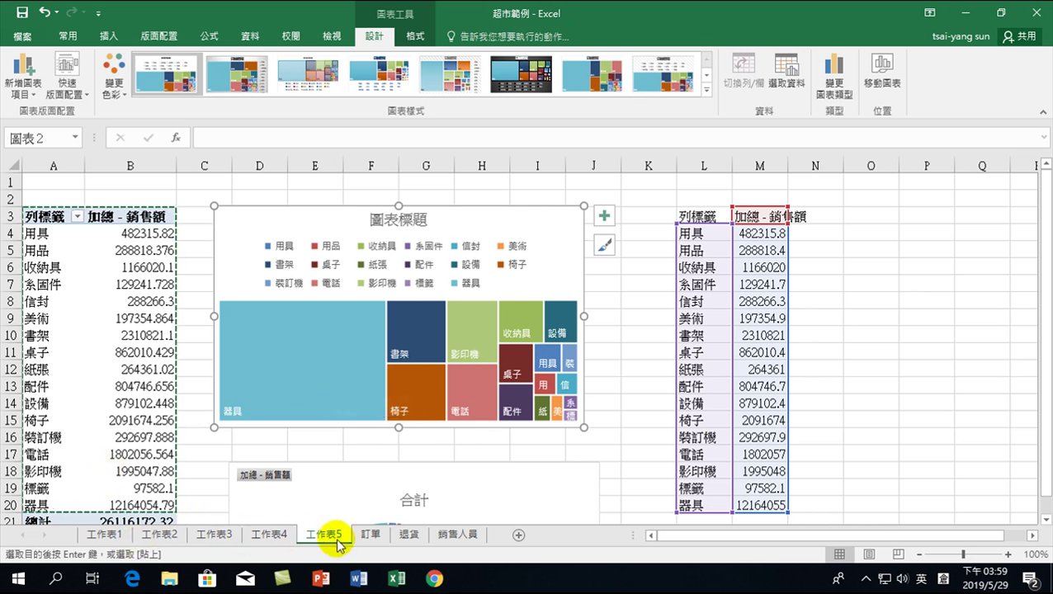
# Switch to the 訂單 sheet and scroll across its order data columns.
pyautogui.click(370, 534)
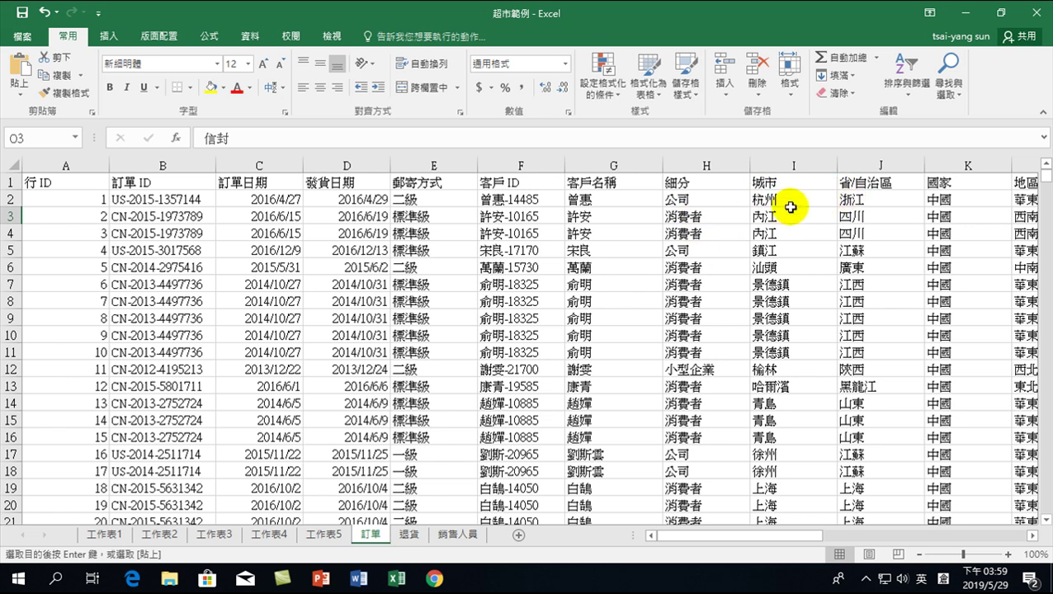
pyautogui.moveTo(782, 540); pyautogui.dragTo(812, 540)
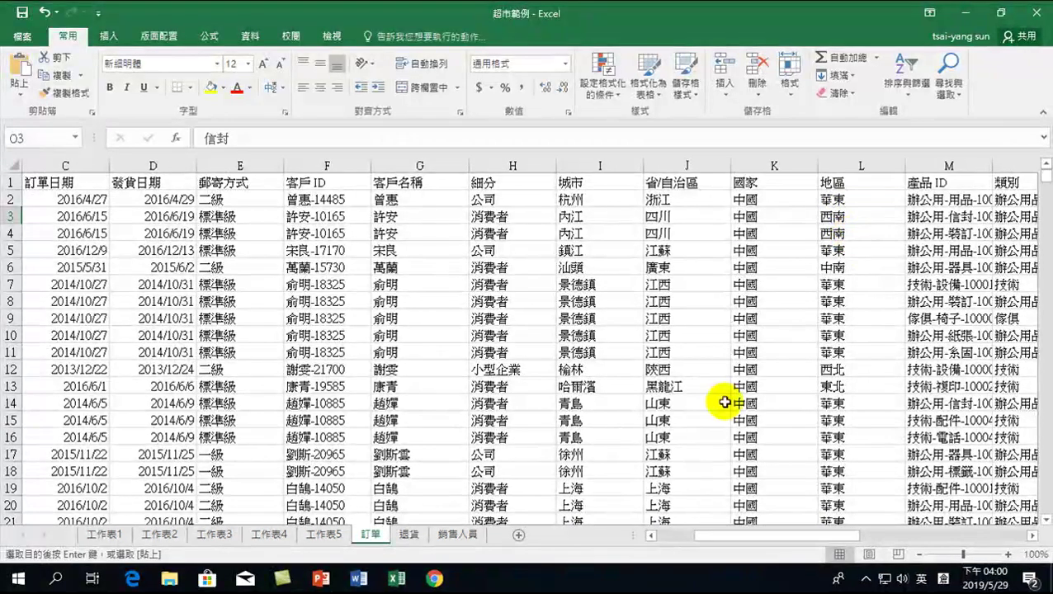
pyautogui.moveTo(753, 535); pyautogui.dragTo(667, 534)
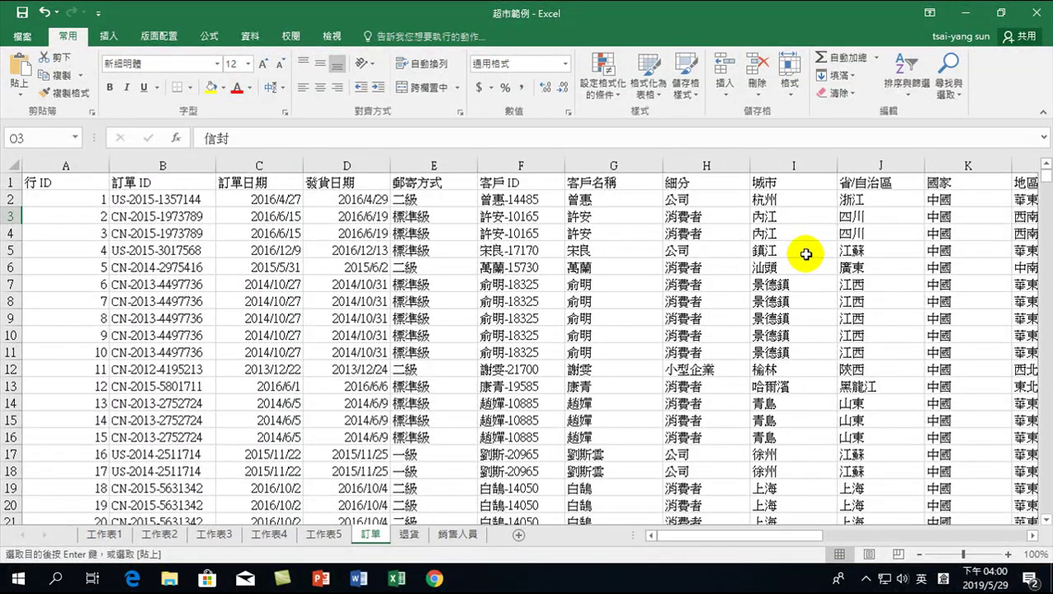
pyautogui.click(108, 36)
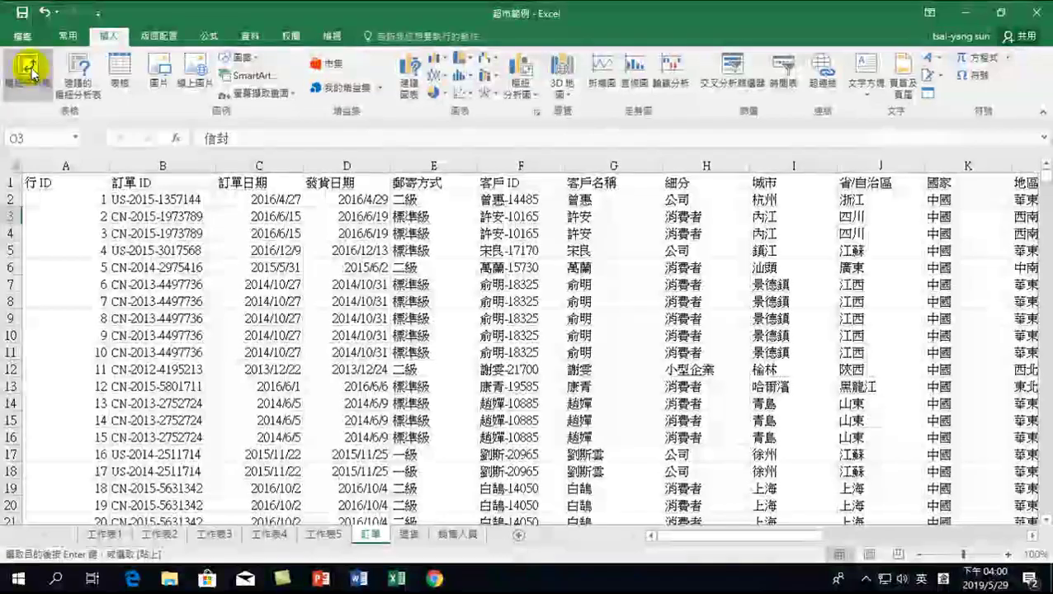
# Create a PivotTable on new sheet 工作表6 with 城市 as rows and summed 銷售額.
pyautogui.click(31, 73)
pyautogui.click(580, 408)
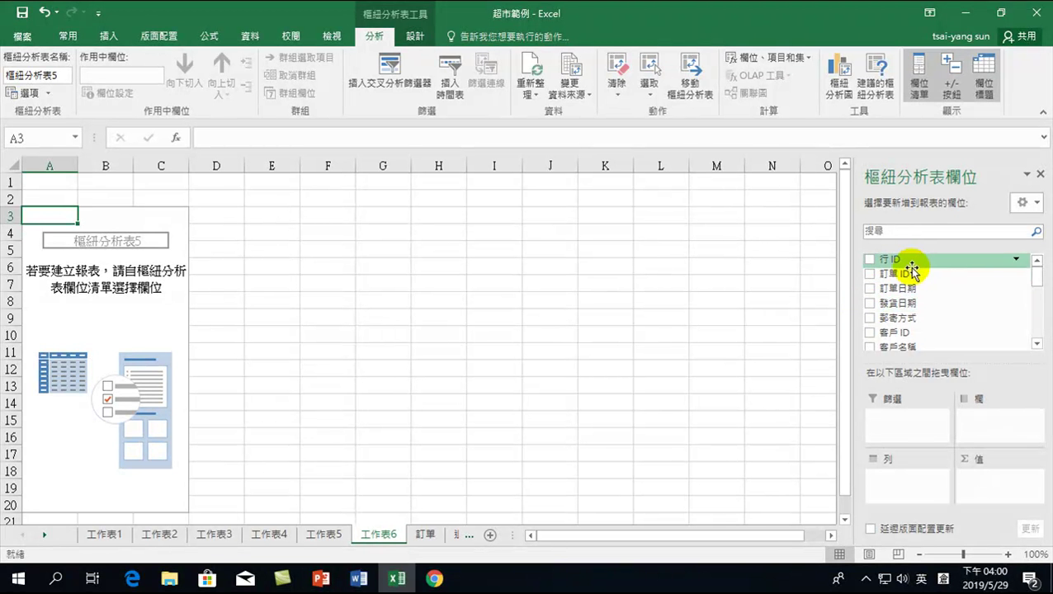
pyautogui.scroll(-1, 908, 289)
pyautogui.scroll(-1, 963, 336)
pyautogui.scroll(1, 964, 314)
pyautogui.click(1039, 282)
pyautogui.moveTo(1041, 289); pyautogui.dragTo(1040, 302)
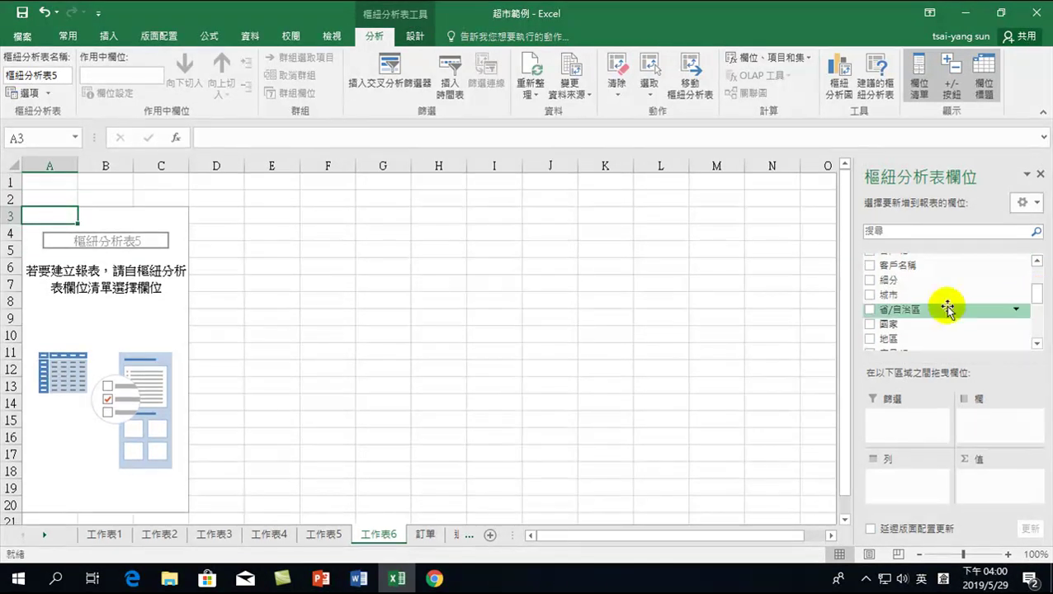
pyautogui.click(869, 294)
pyautogui.moveTo(1036, 294); pyautogui.dragTo(1036, 324)
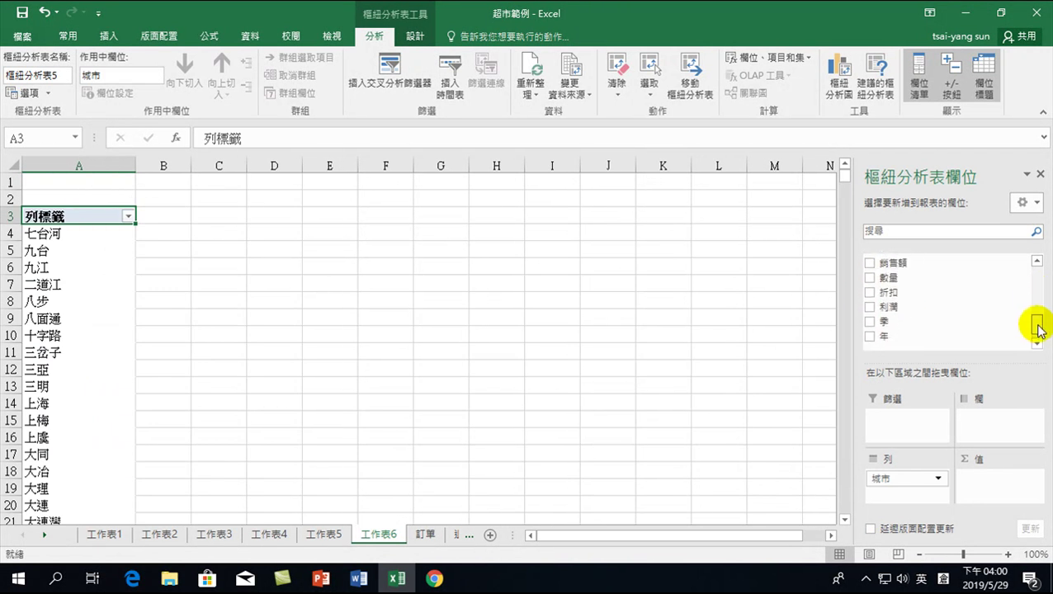
pyautogui.click(869, 267)
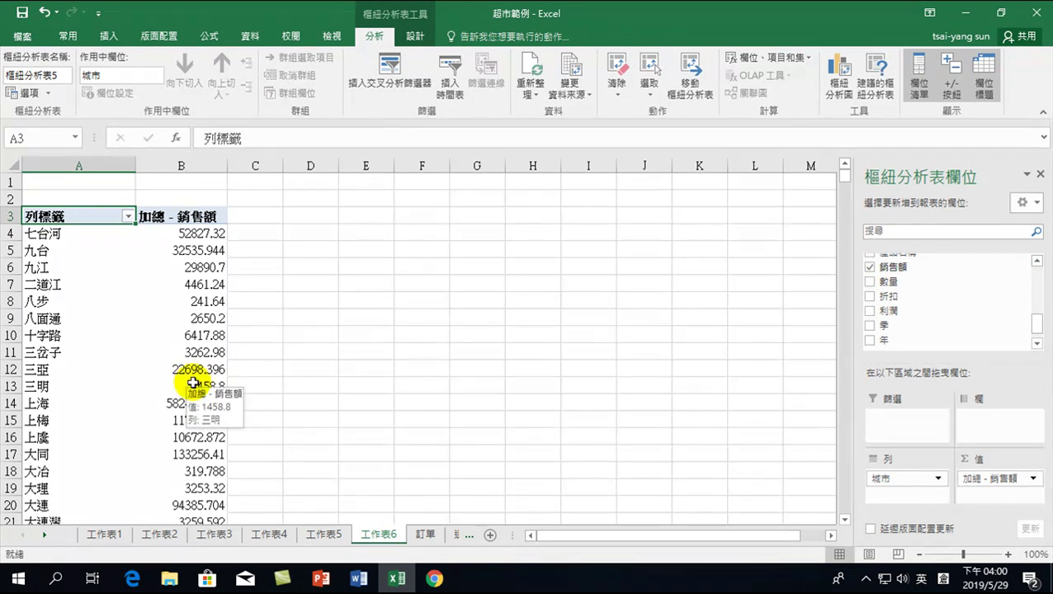
pyautogui.click(182, 271)
# Try inserting a treemap chart straight from the city pivot table and dismiss the warning.
pyautogui.click(115, 38)
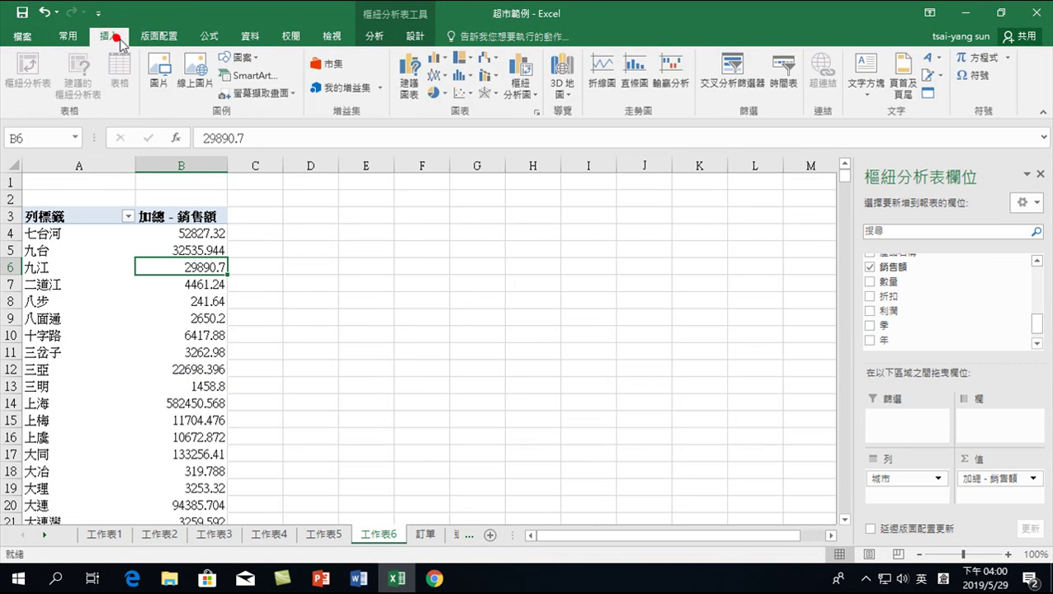
pyautogui.click(462, 60)
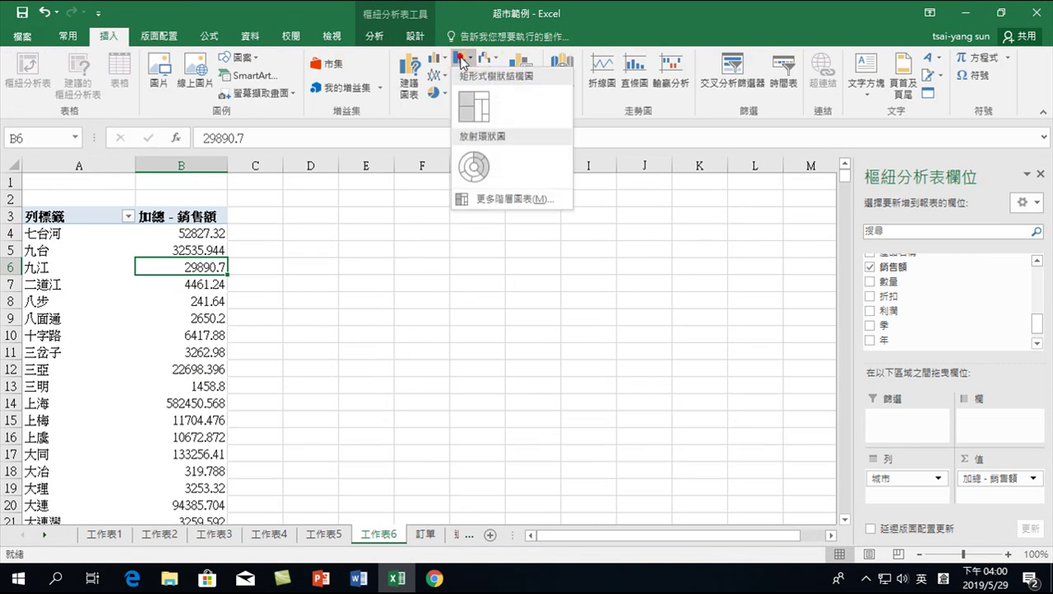
pyautogui.click(472, 96)
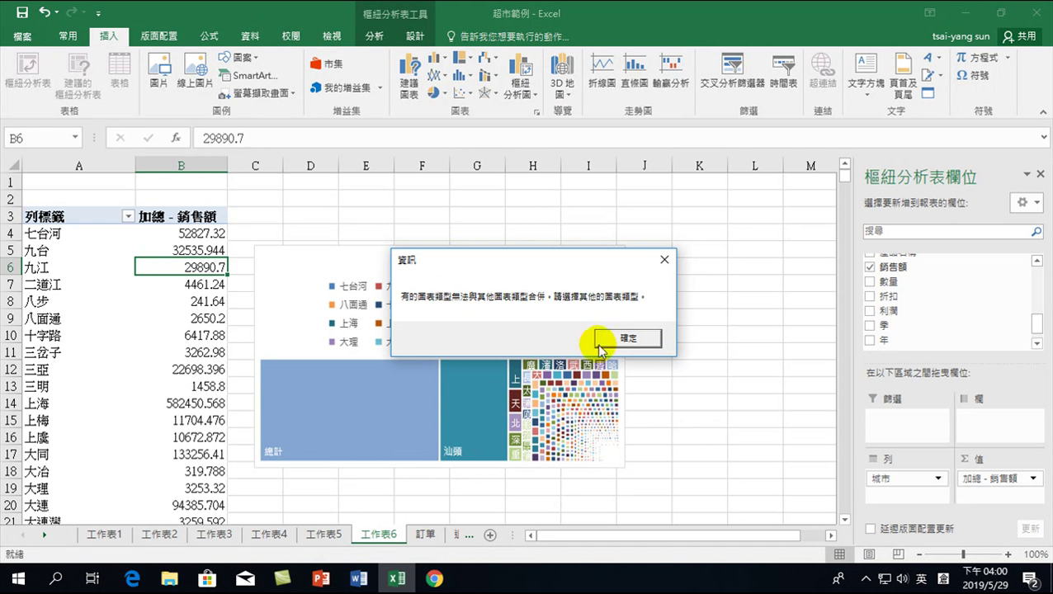
pyautogui.click(665, 260)
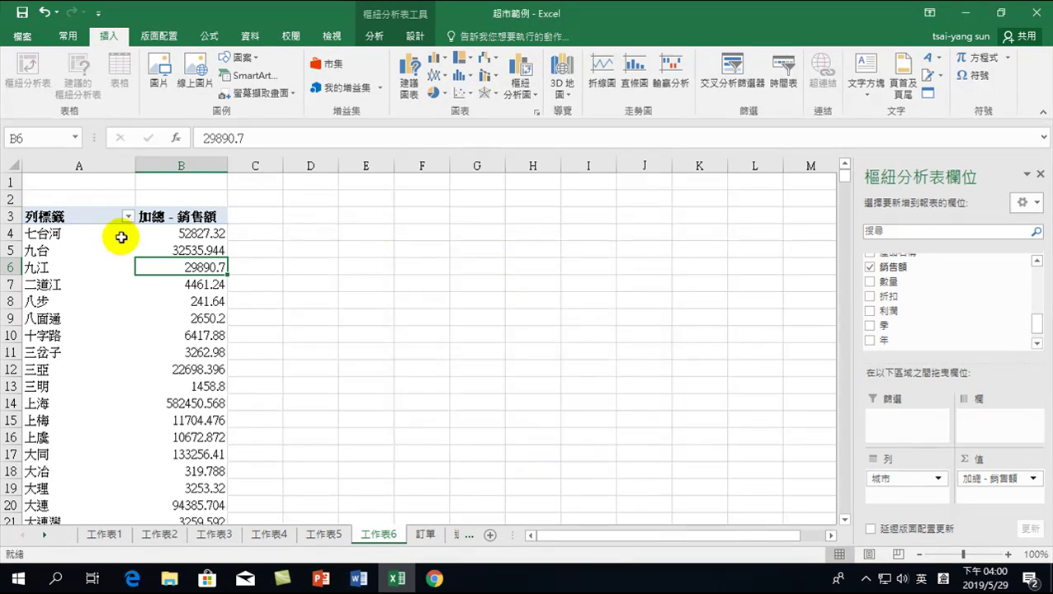
# Copy the pivot's city and sales range A3:B586 and paste it as values at D3.
pyautogui.moveTo(75, 216); pyautogui.dragTo(178, 558)
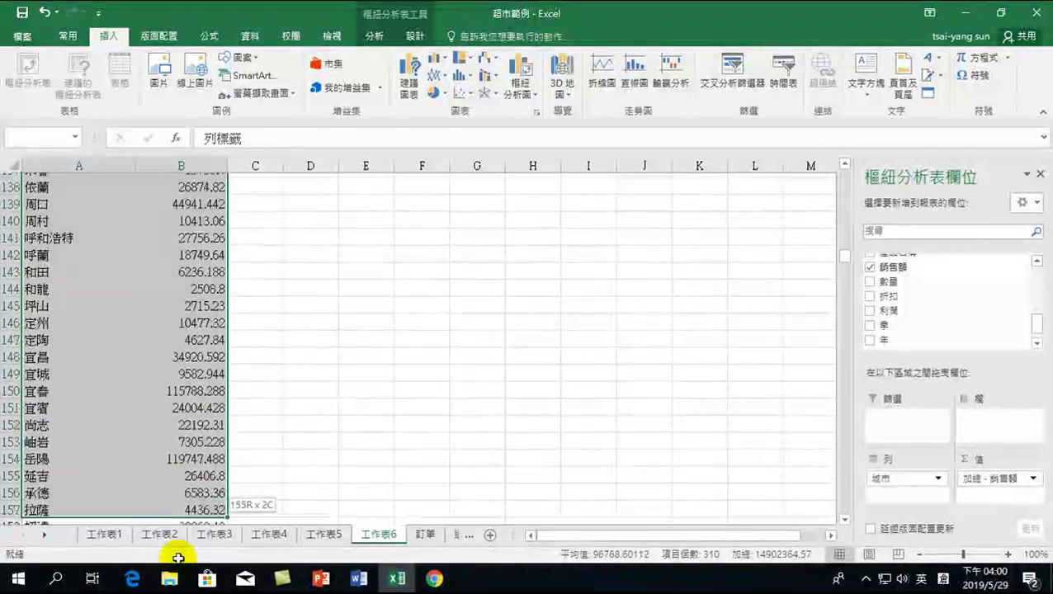
pyautogui.moveTo(177, 558)
pyautogui.mouseDown()
pyautogui.moveTo(169, 578)
pyautogui.moveTo(159, 469)
pyautogui.mouseUp()
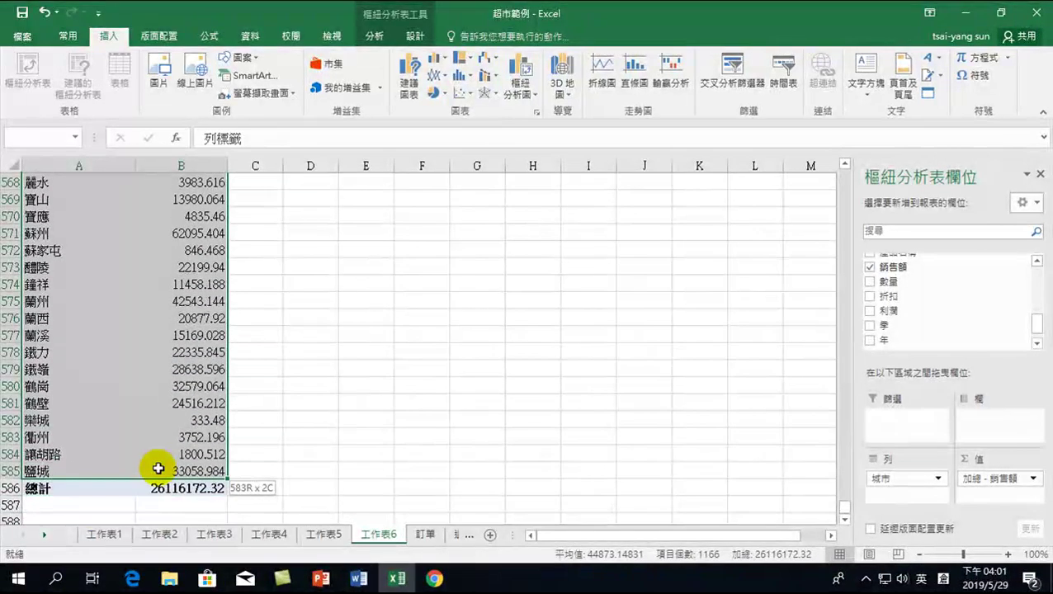
pyautogui.rightClick(105, 257)
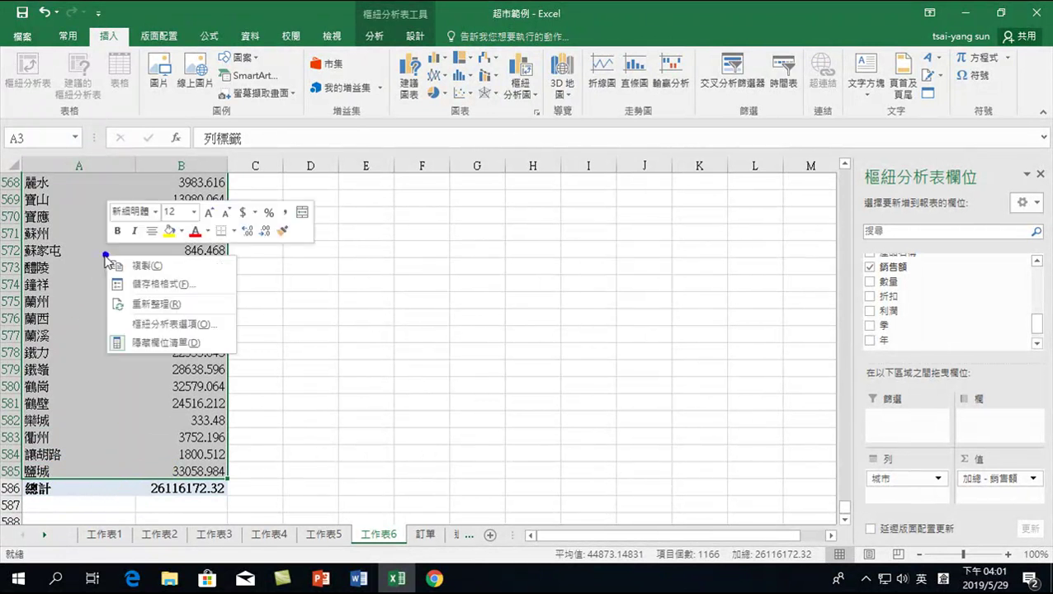
pyautogui.click(111, 265)
pyautogui.scroll(20, 280, 260)
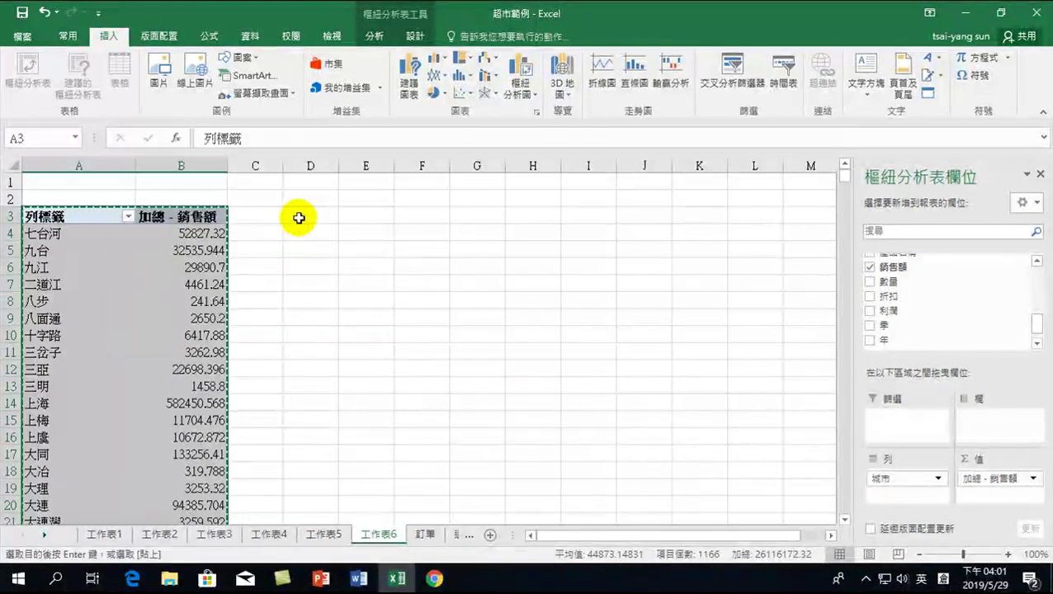
pyautogui.rightClick(298, 218)
pyautogui.click(340, 299)
pyautogui.click(236, 229)
pyautogui.click(367, 419)
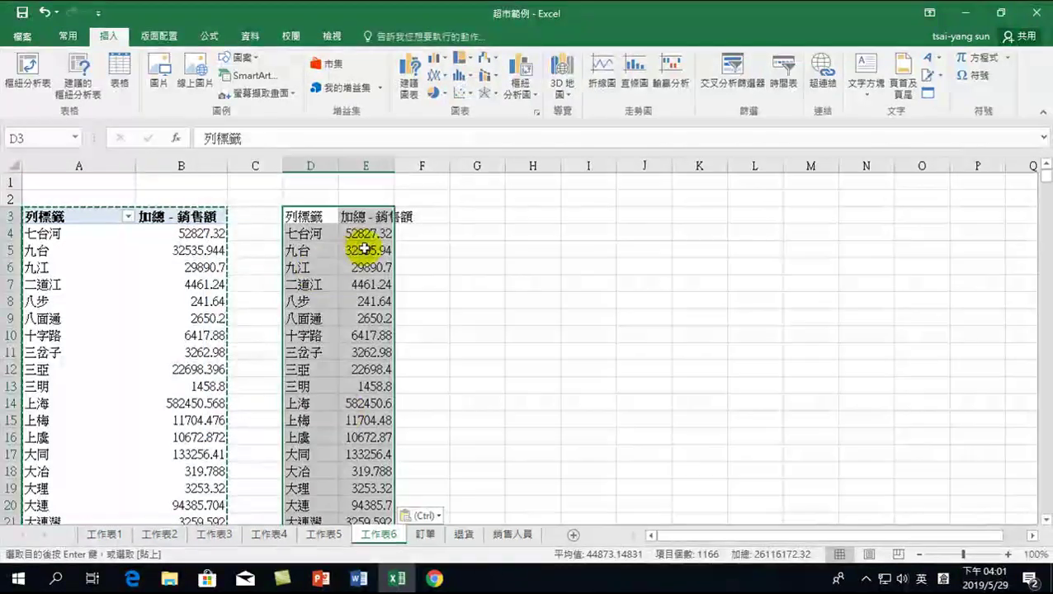
# Insert a treemap of the pasted city sales values and move it up and right.
pyautogui.click(464, 60)
pyautogui.click(470, 105)
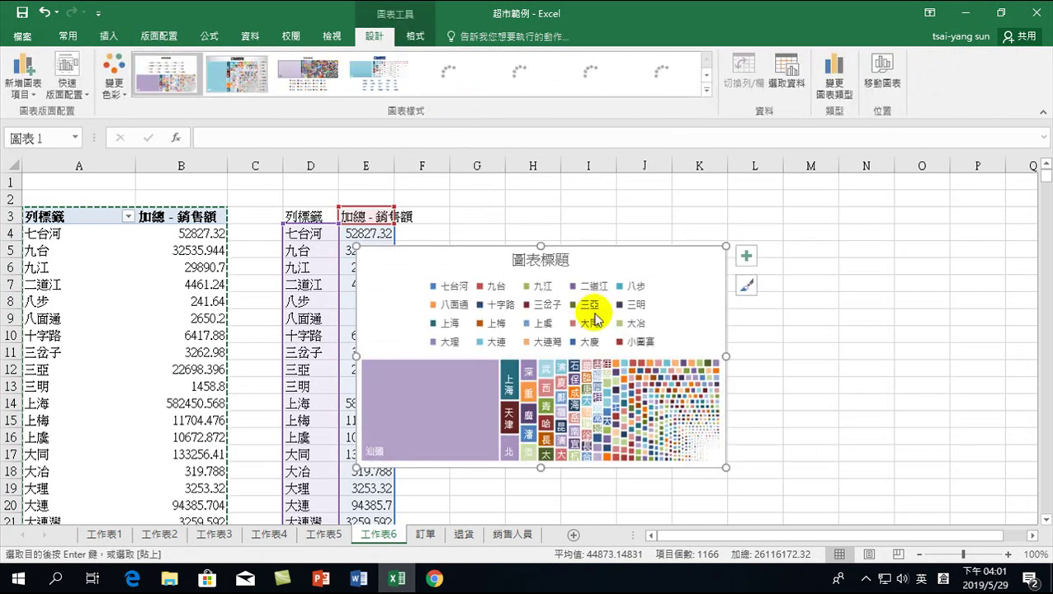
pyautogui.moveTo(463, 252); pyautogui.dragTo(538, 199)
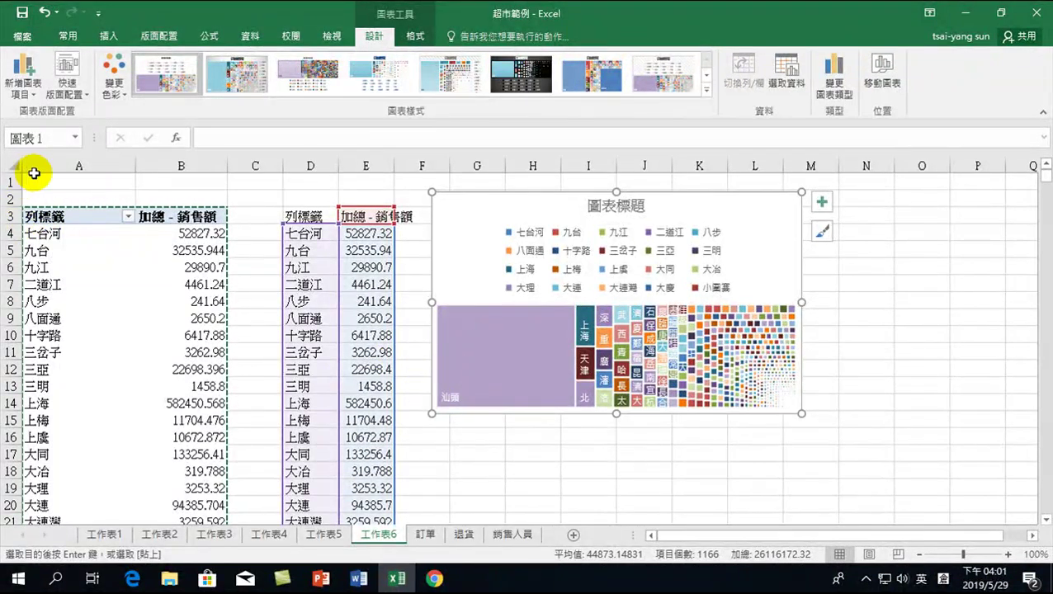
# On the 訂單 sheet, select the 城市 column and its first city cell, 杭州.
pyautogui.click(427, 536)
pyautogui.click(611, 289)
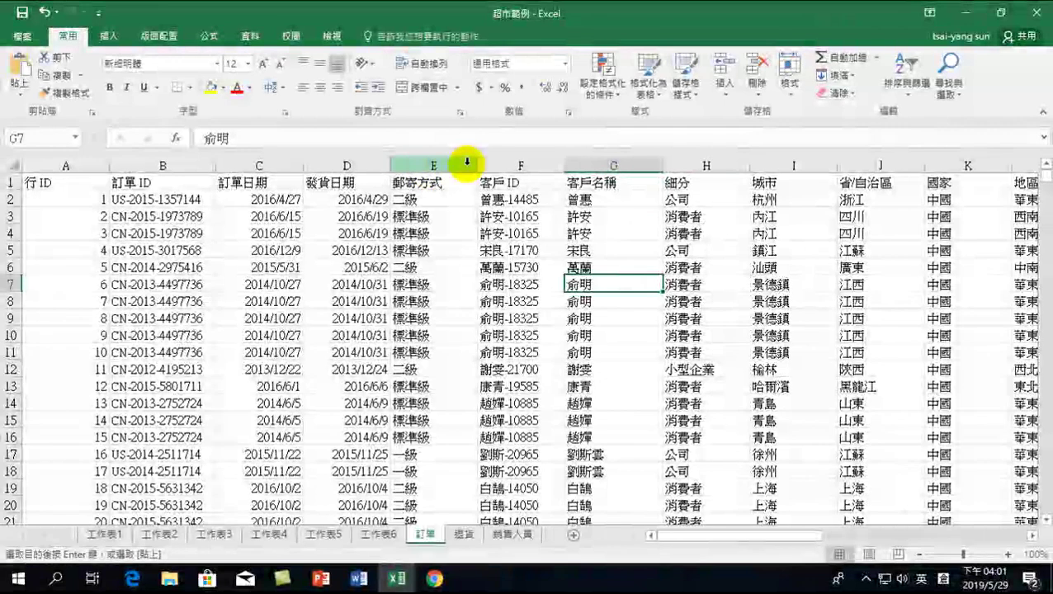
pyautogui.click(788, 164)
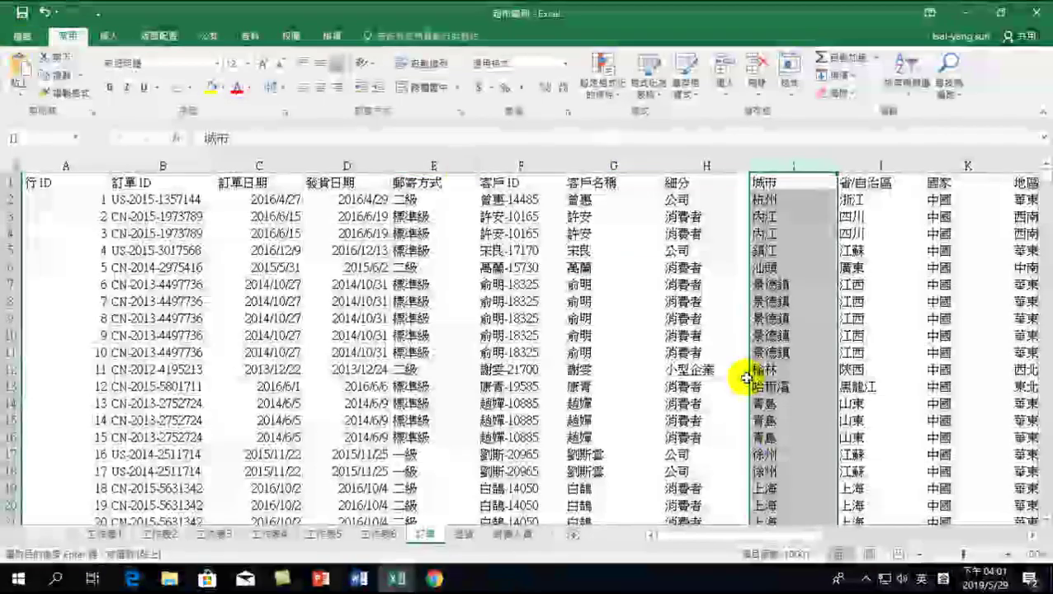
pyautogui.moveTo(770, 535); pyautogui.dragTo(922, 551)
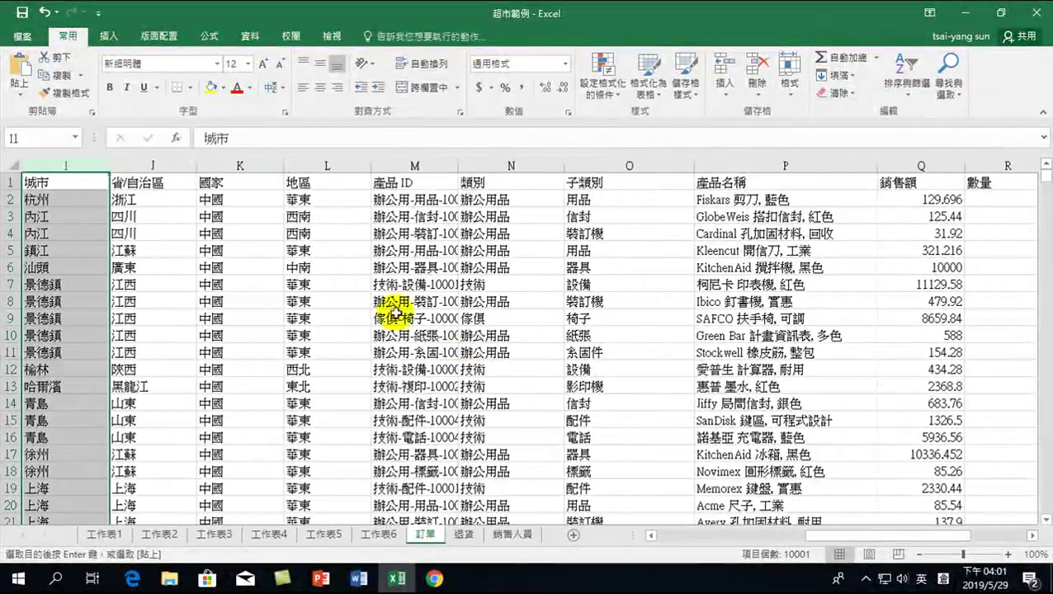
pyautogui.click(902, 78)
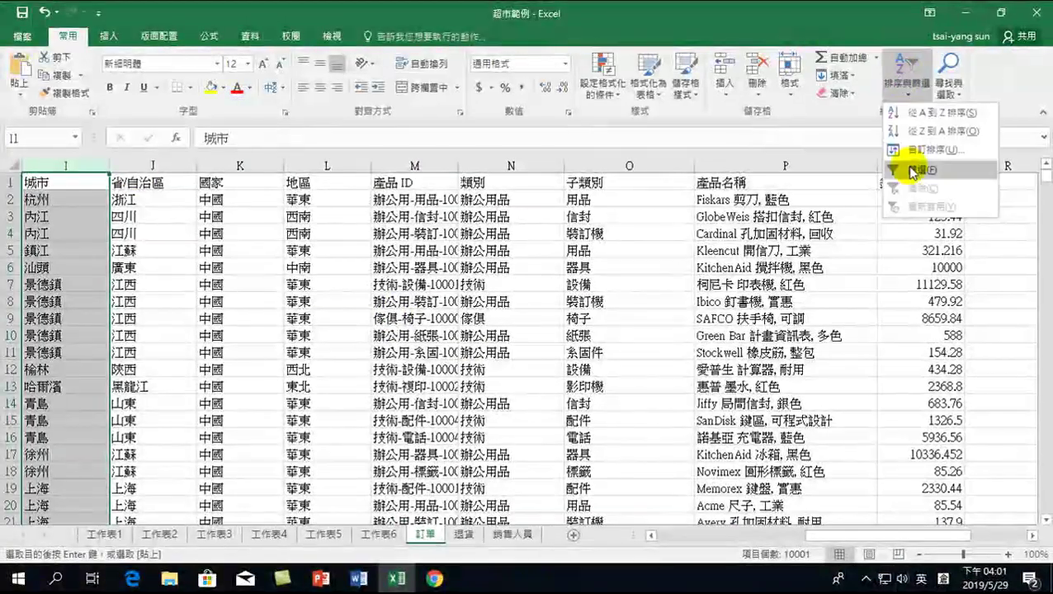
pyautogui.click(49, 187)
pyautogui.click(59, 199)
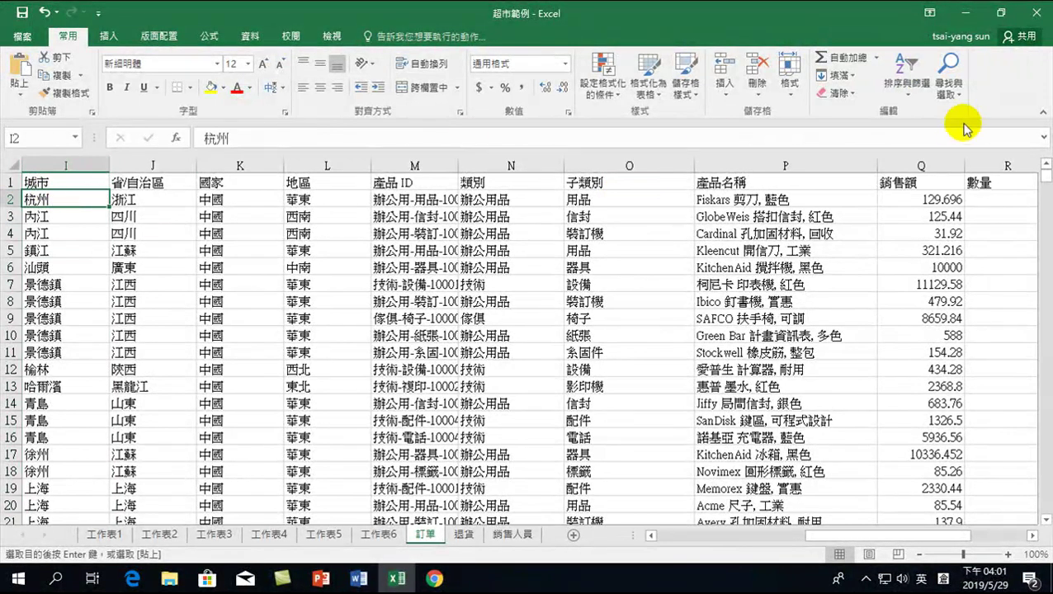
# Turn on AutoFilter for the order table headers and return to the table's top-left.
pyautogui.click(906, 74)
pyautogui.click(912, 168)
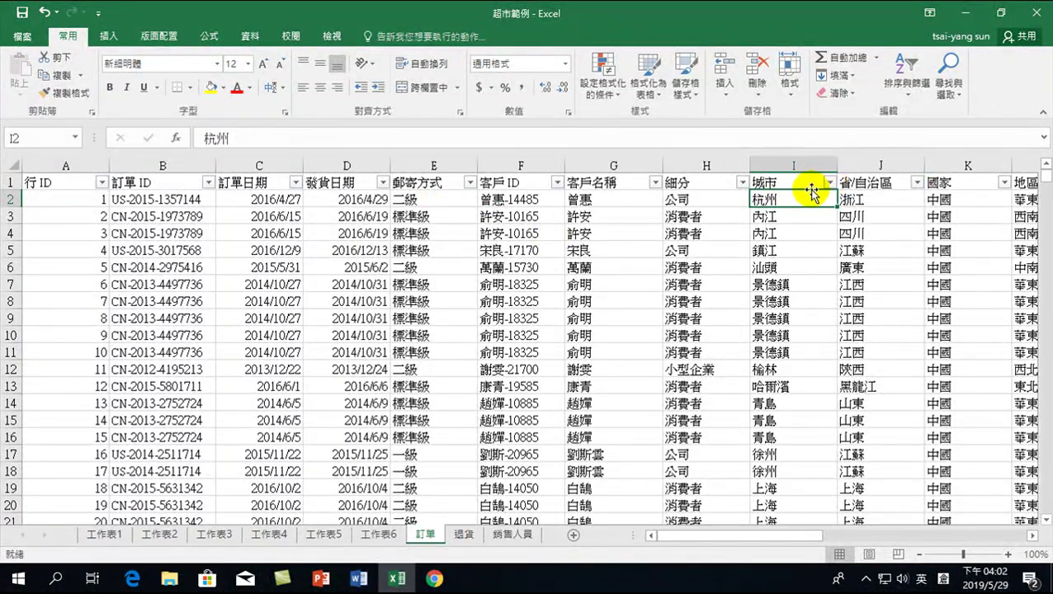
pyautogui.click(1034, 535)
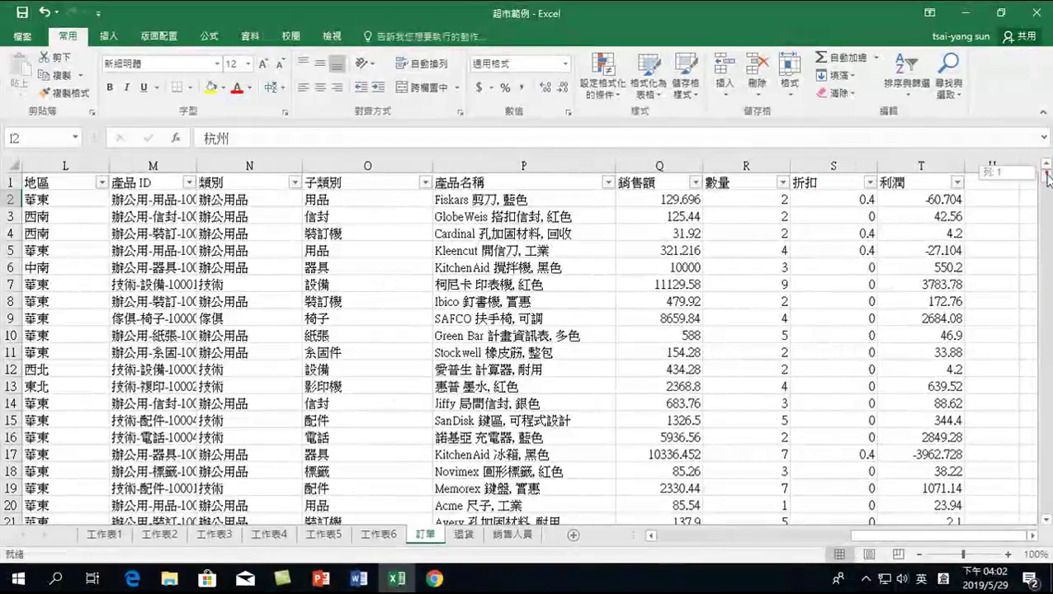
pyautogui.moveTo(1047, 175); pyautogui.dragTo(1047, 515)
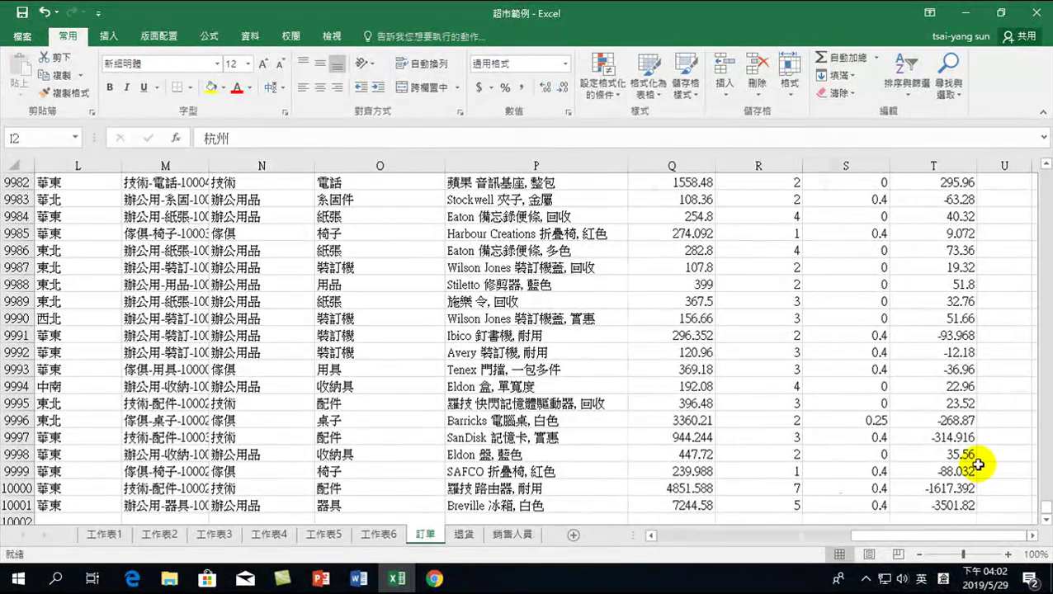
pyautogui.hotkey('ctrl', 'Home')
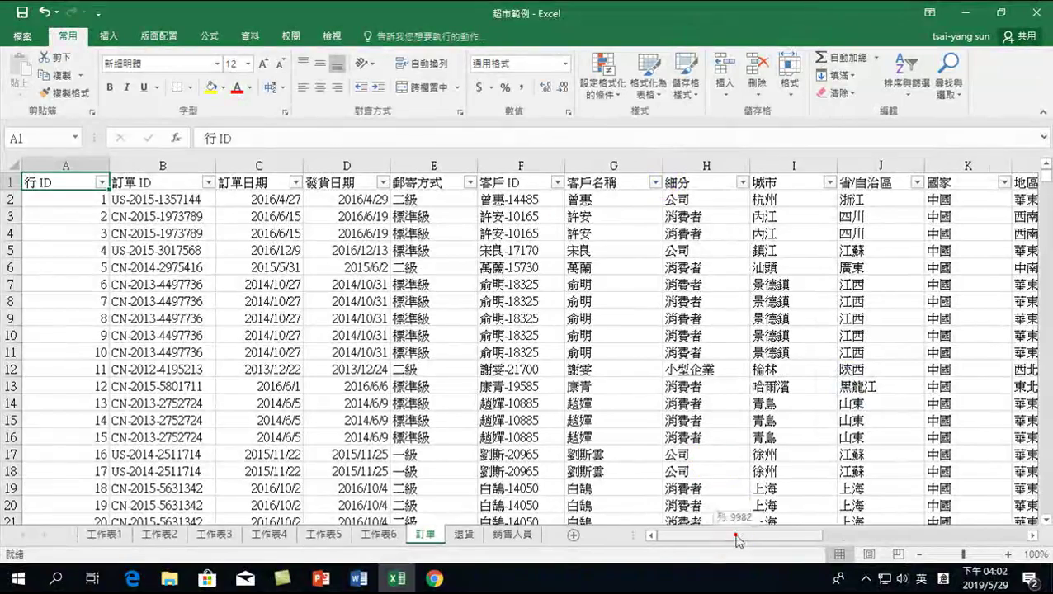
pyautogui.moveTo(737, 541); pyautogui.dragTo(813, 537)
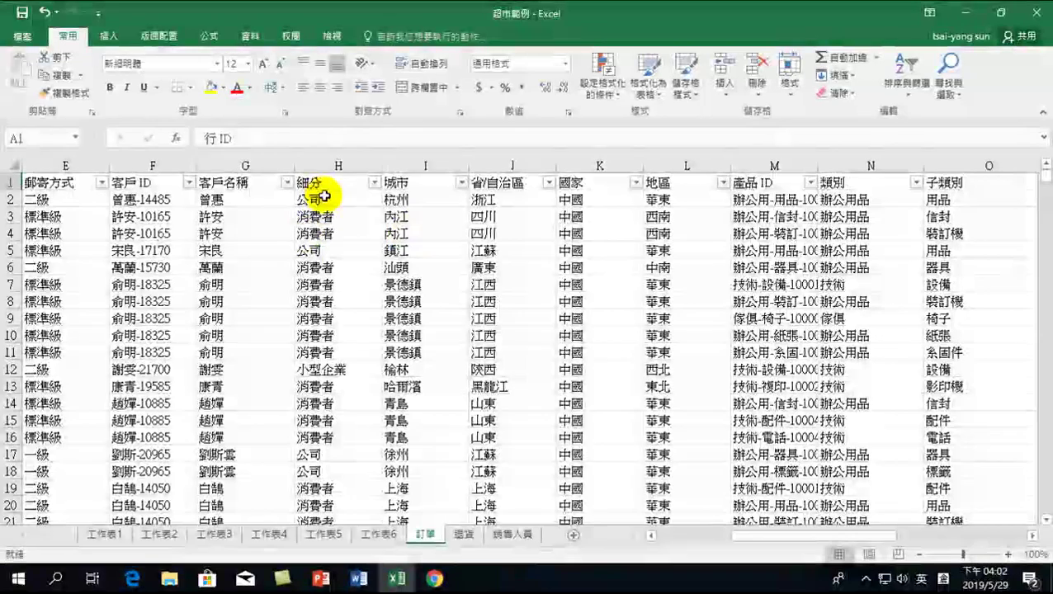
# Preview the 城市 filter without changes and select the first city entries in row 6.
pyautogui.click(460, 182)
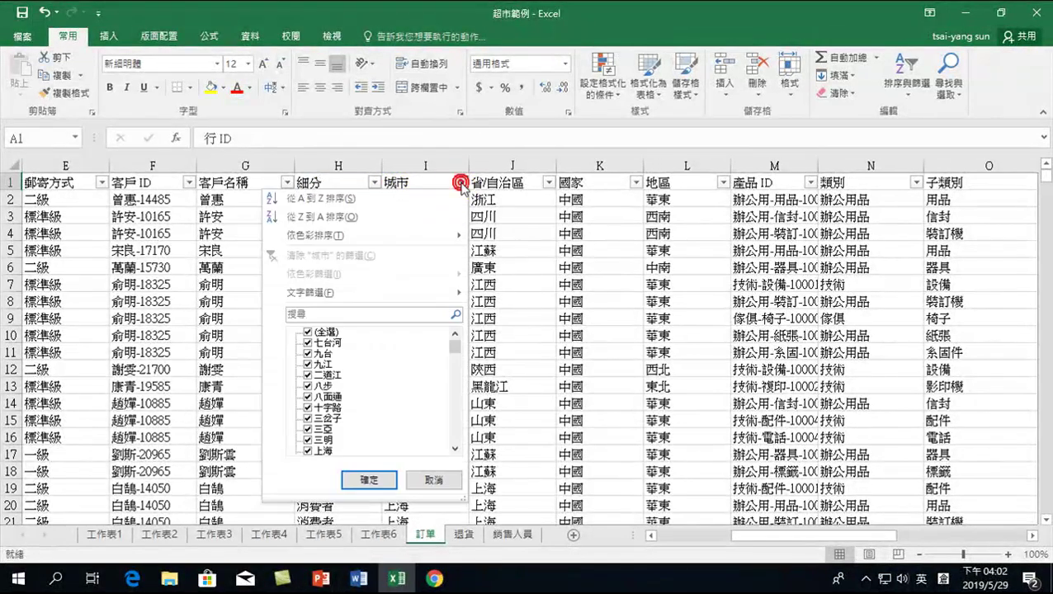
pyautogui.click(555, 241)
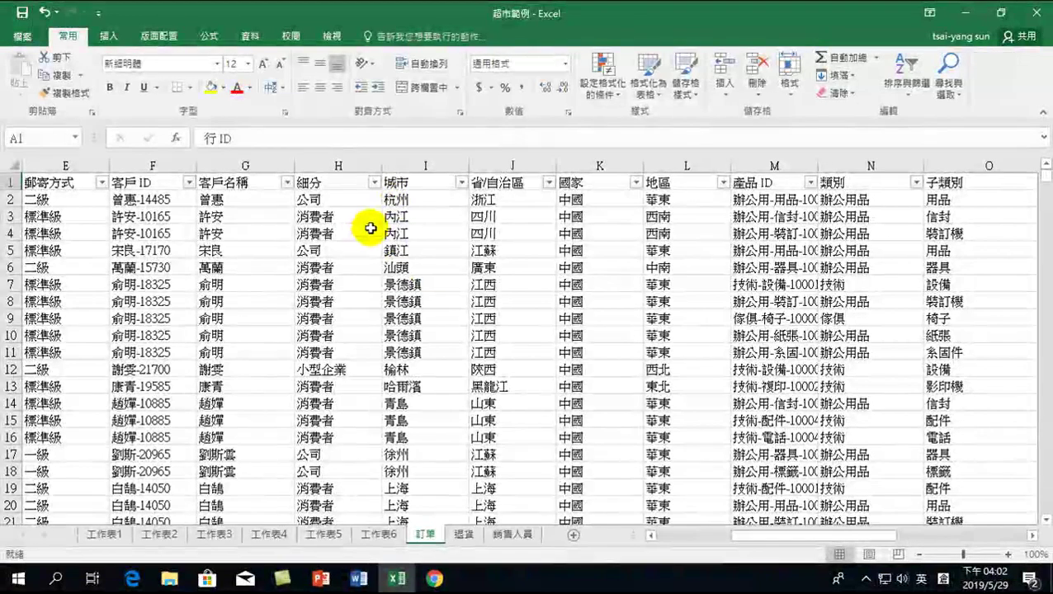
pyautogui.moveTo(396, 199); pyautogui.dragTo(376, 263)
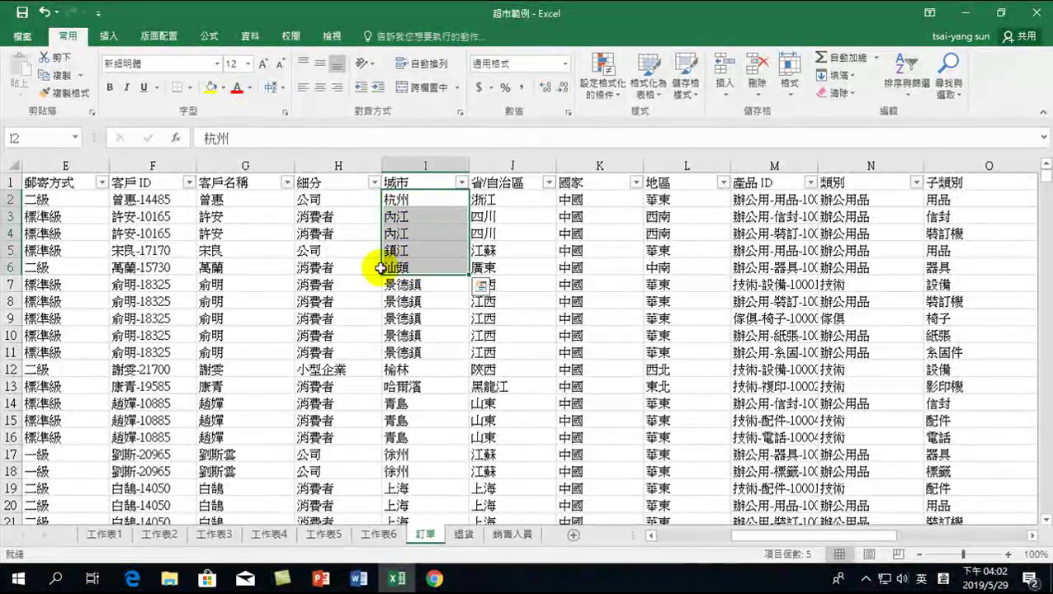
pyautogui.click(8, 267)
pyautogui.moveTo(811, 533); pyautogui.dragTo(972, 536)
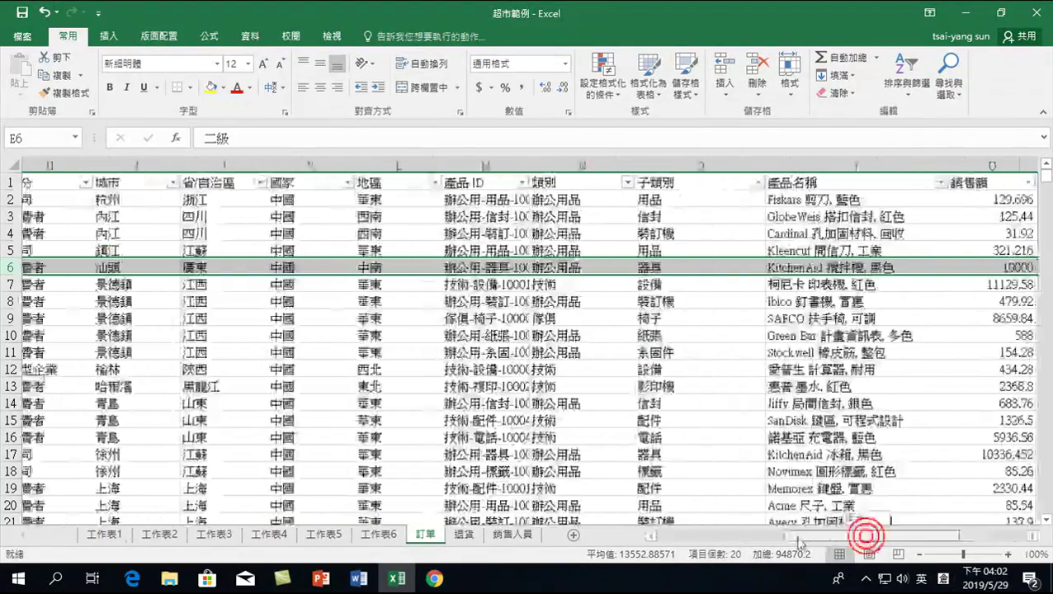
pyautogui.moveTo(869, 541); pyautogui.dragTo(782, 541)
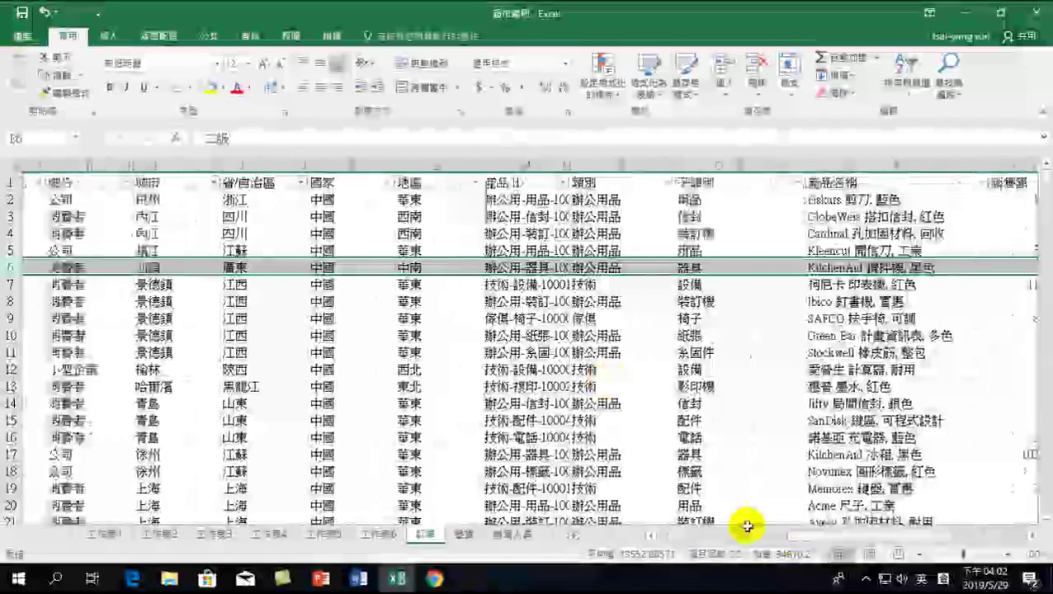
pyautogui.click(483, 266)
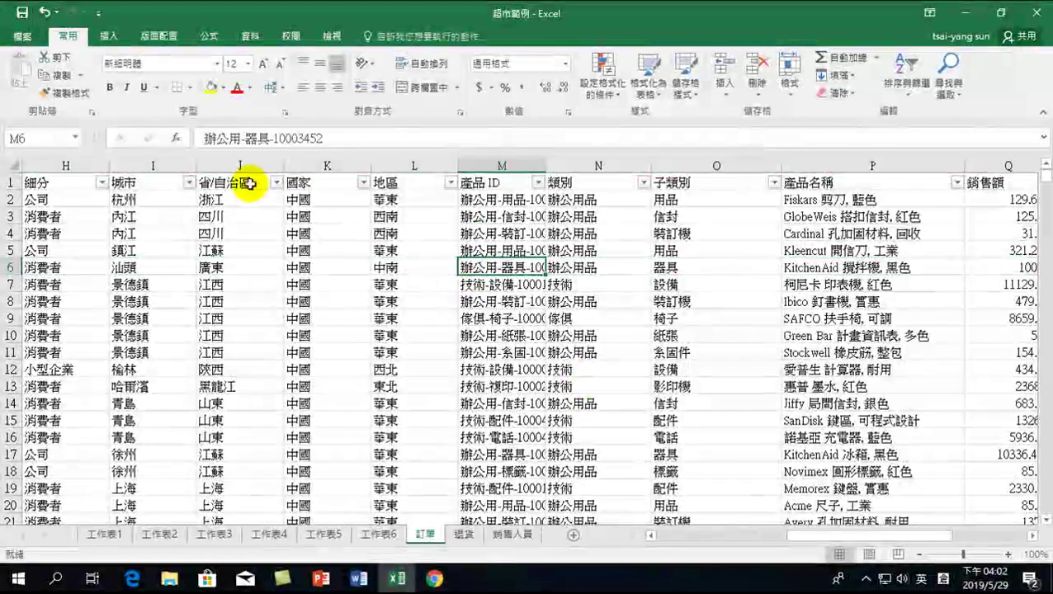
# Filter 城市 by searching 汕, keeping all matching results selected.
pyautogui.click(189, 182)
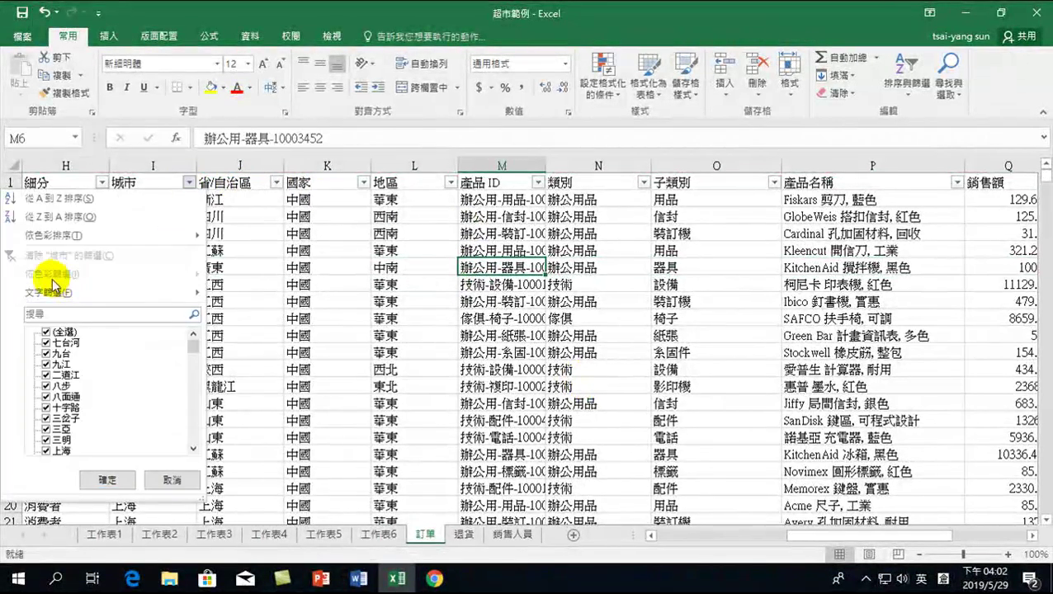
pyautogui.click(48, 312)
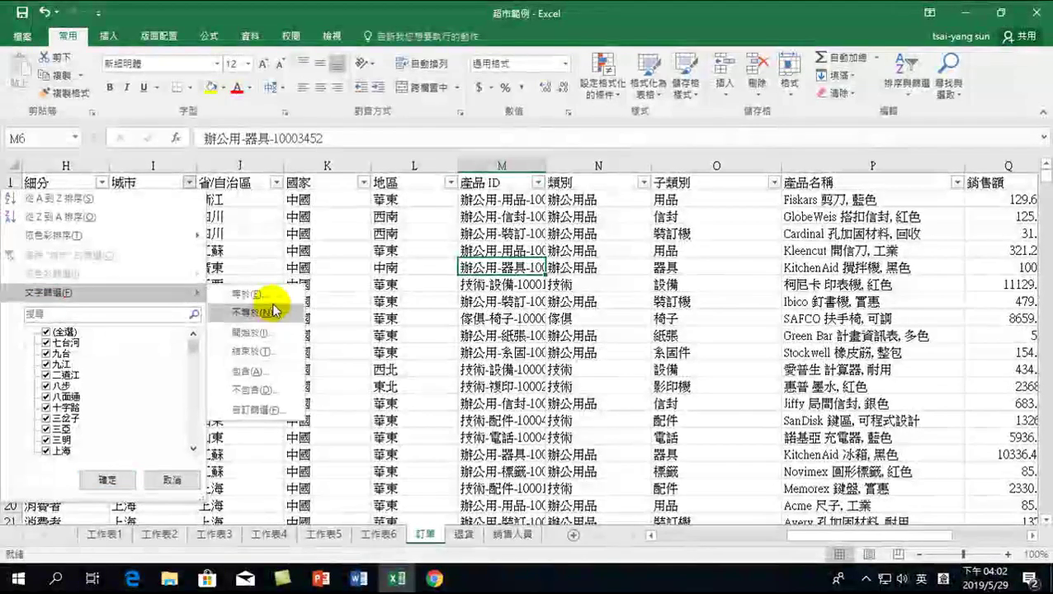
pyautogui.click(110, 312)
pyautogui.press('shift')
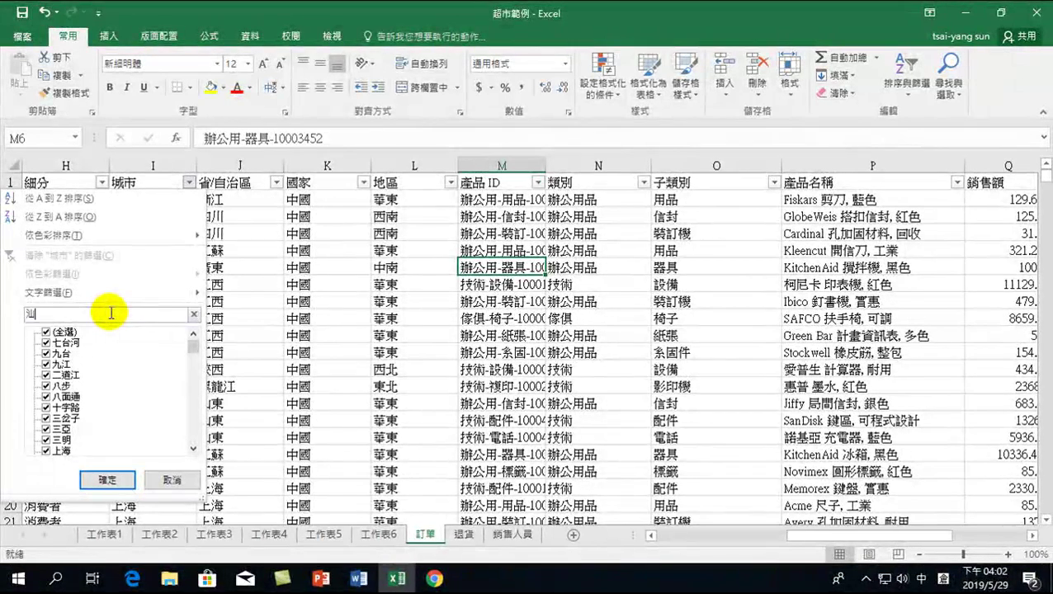
pyautogui.press('Return')
pyautogui.press('shift')
pyautogui.write('m')
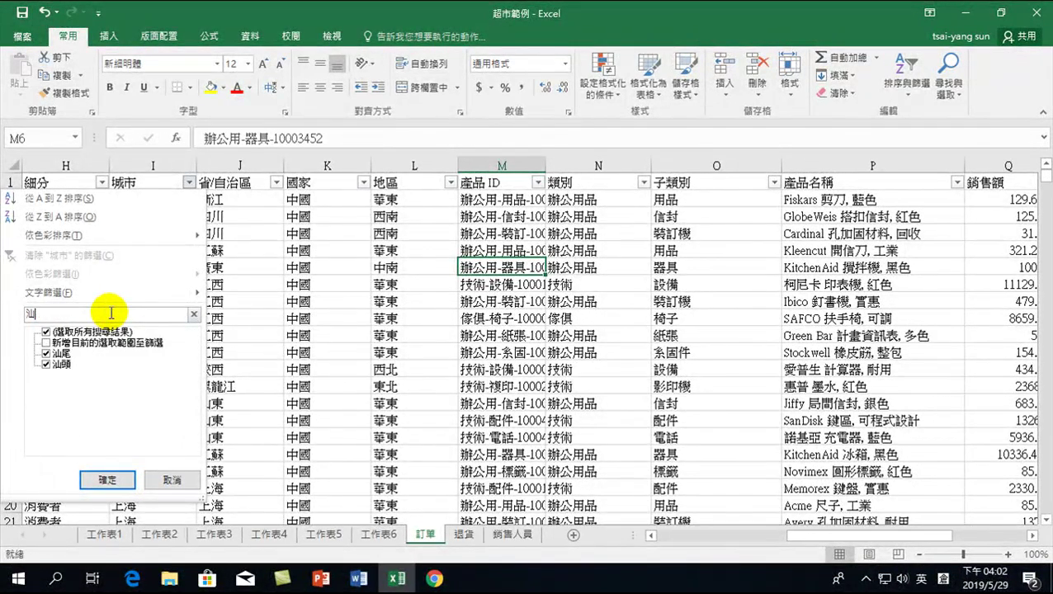
pyautogui.click(93, 374)
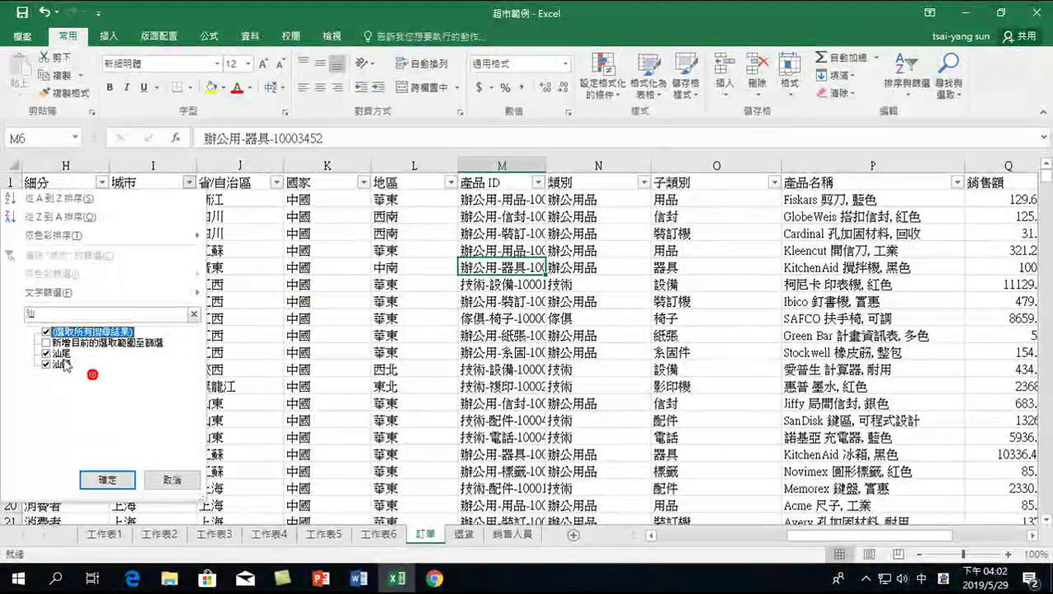
pyautogui.click(99, 475)
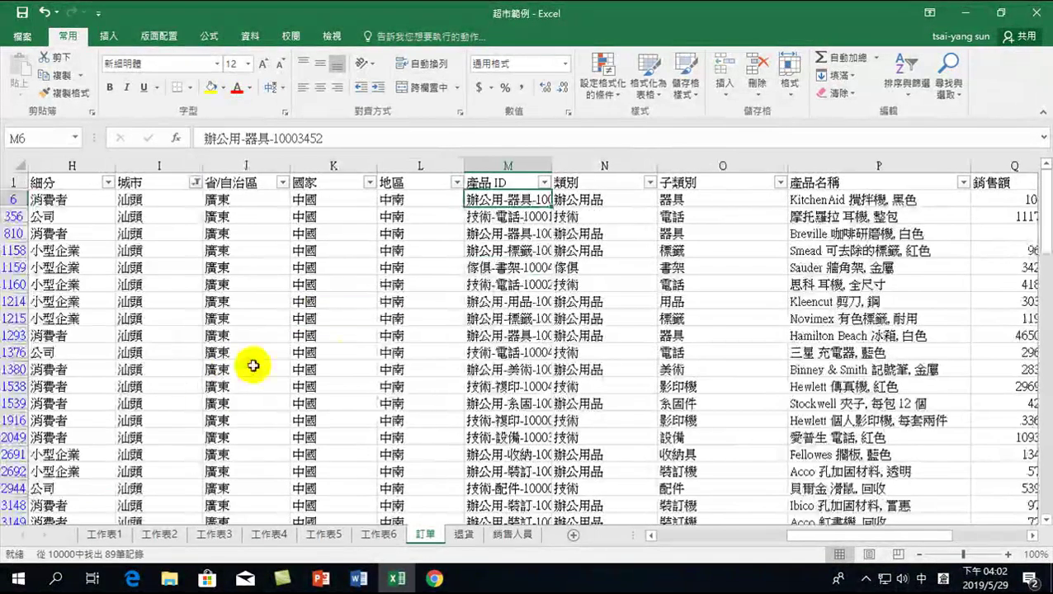
pyautogui.moveTo(792, 536); pyautogui.dragTo(881, 536)
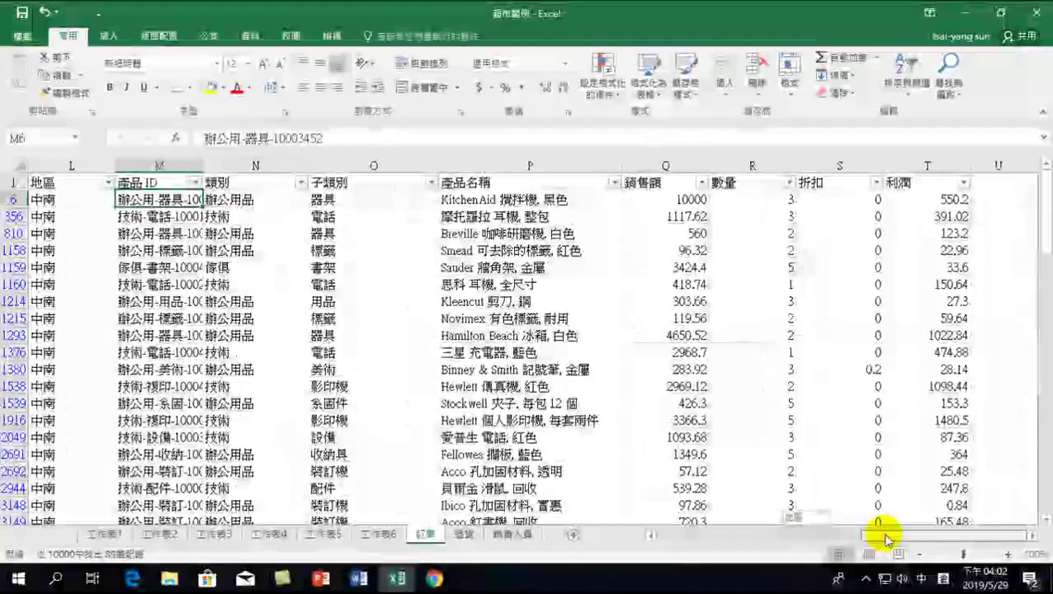
# Select the filtered 銷售額 values from Q6 down and decrease their decimal places.
pyautogui.click(666, 166)
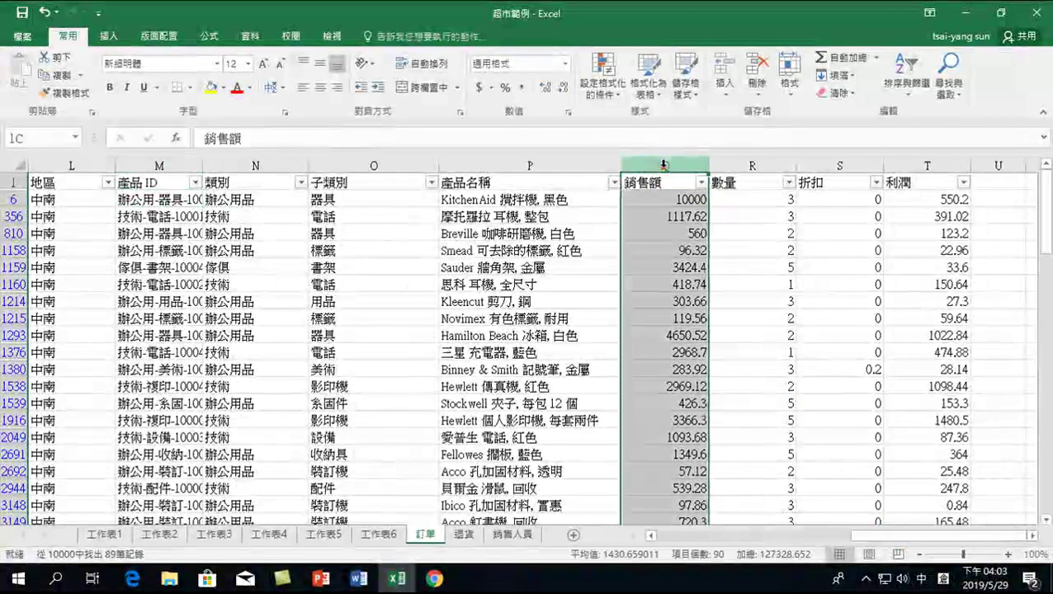
pyautogui.click(564, 87)
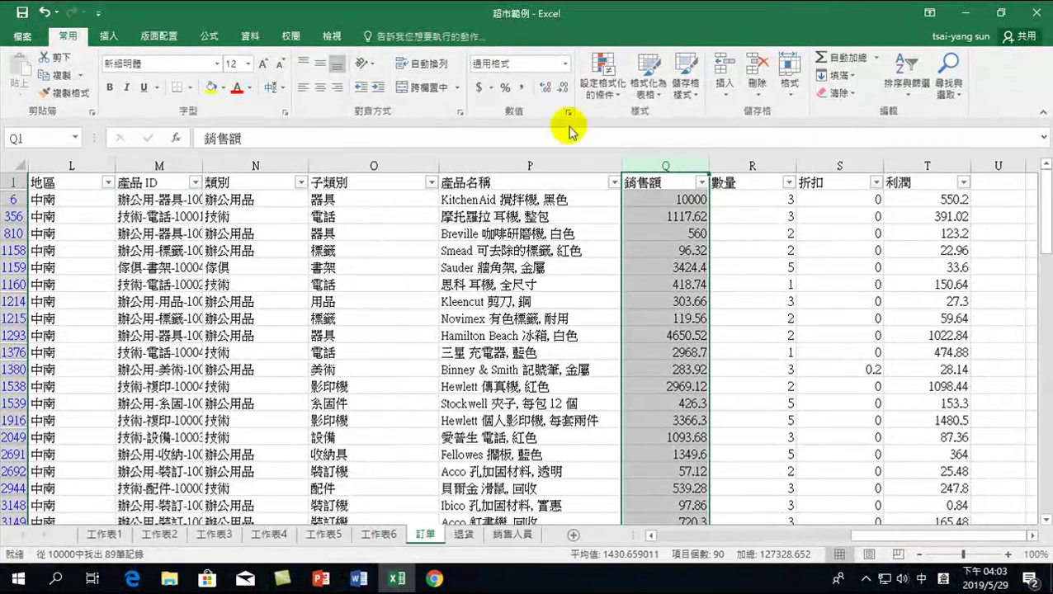
pyautogui.click(653, 201)
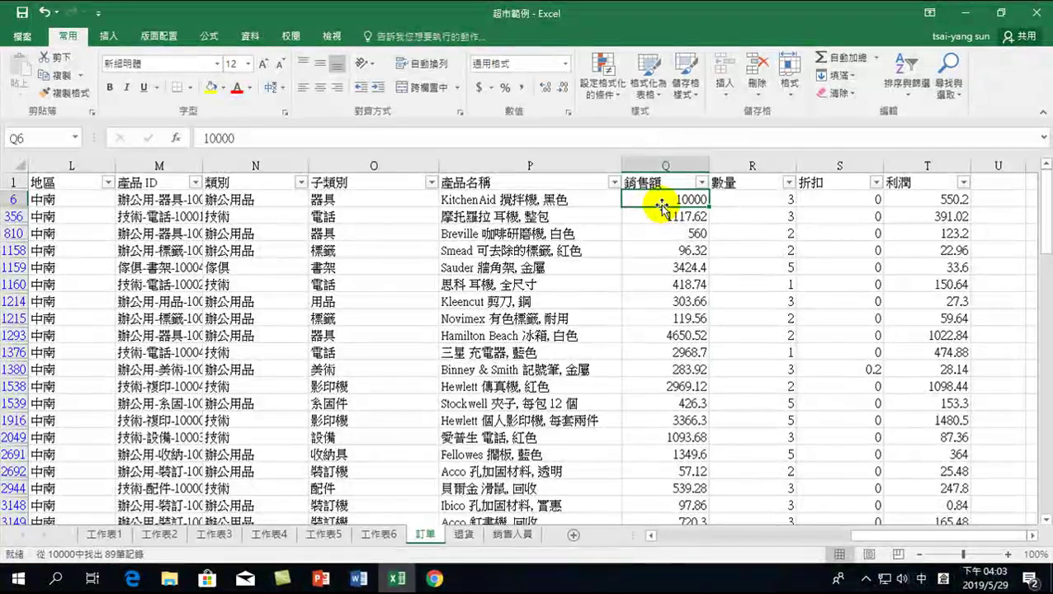
pyautogui.hotkey('ctrl', 'shift', 'Down')
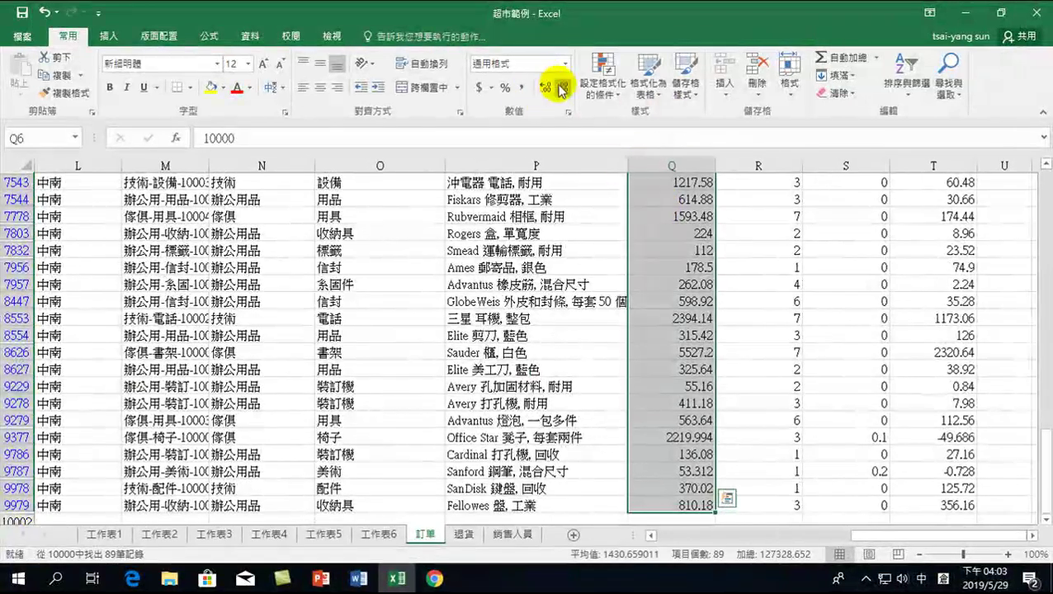
pyautogui.click(562, 87)
pyautogui.scroll(-3, 682, 346)
pyautogui.scroll(-2, 676, 368)
pyautogui.scroll(-2, 678, 381)
pyautogui.scroll(-2, 681, 392)
pyautogui.scroll(-4, 681, 394)
pyautogui.scroll(-3, 680, 395)
pyautogui.scroll(-3, 679, 396)
pyautogui.scroll(-2, 680, 396)
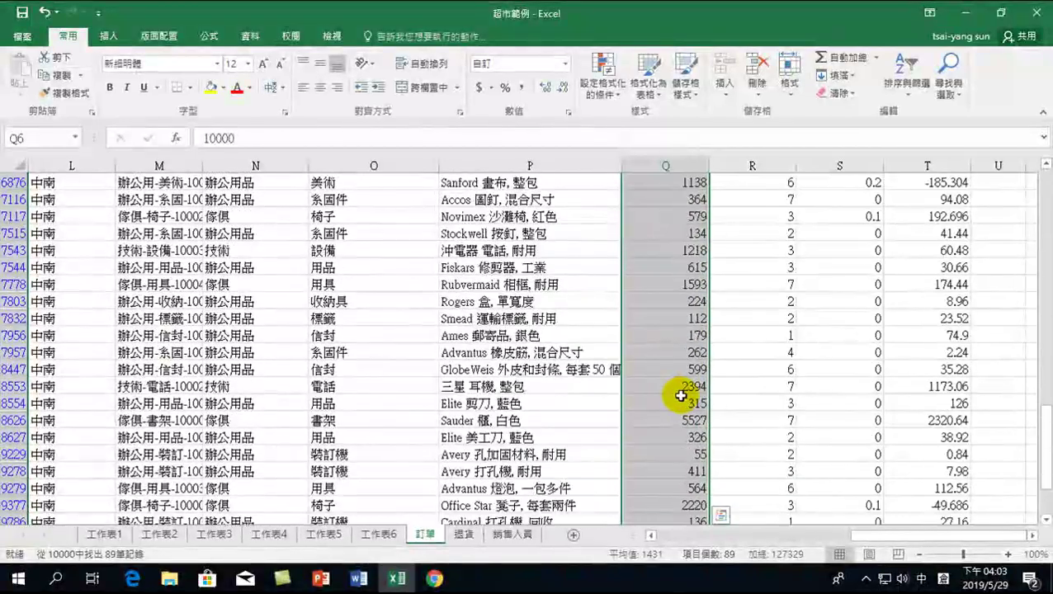
pyautogui.scroll(-3, 680, 396)
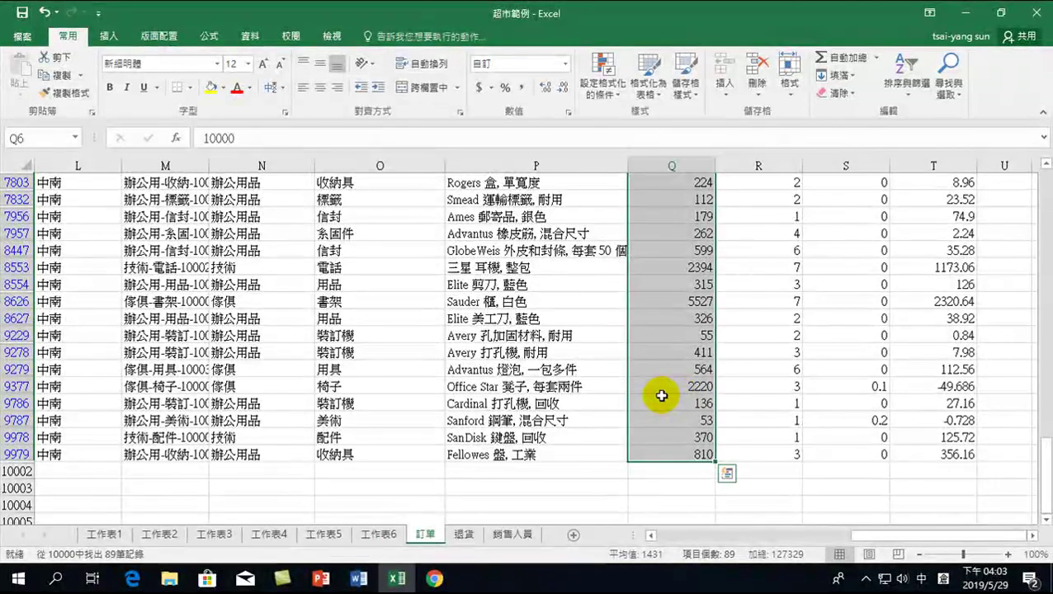
pyautogui.scroll(3, 666, 395)
pyautogui.scroll(3, 666, 394)
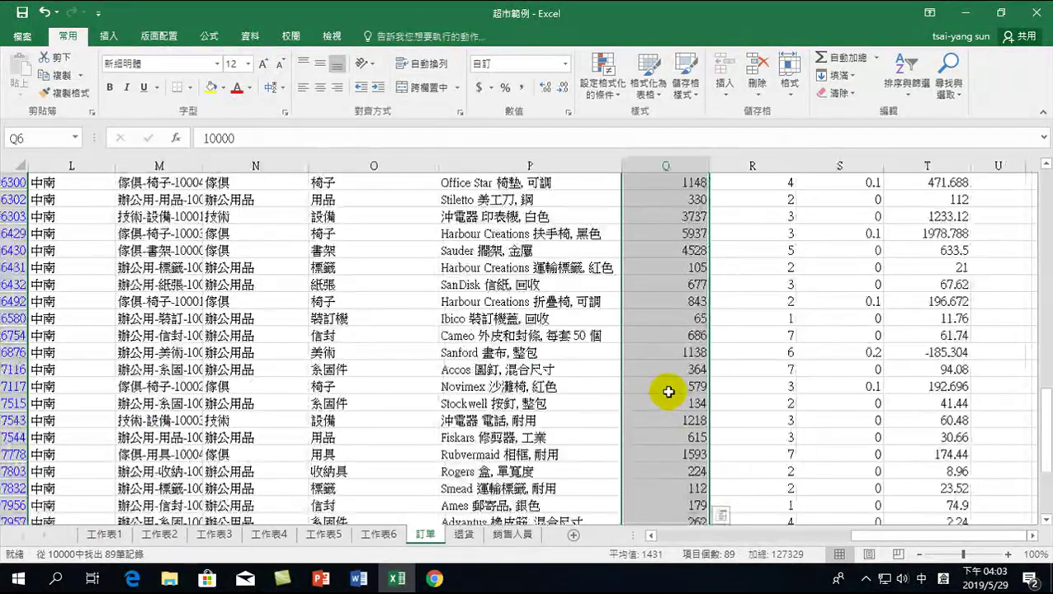
pyautogui.scroll(4, 668, 392)
pyautogui.scroll(3, 668, 392)
pyautogui.scroll(2, 665, 384)
pyautogui.scroll(3, 659, 351)
pyautogui.scroll(3, 660, 297)
pyautogui.scroll(2, 656, 247)
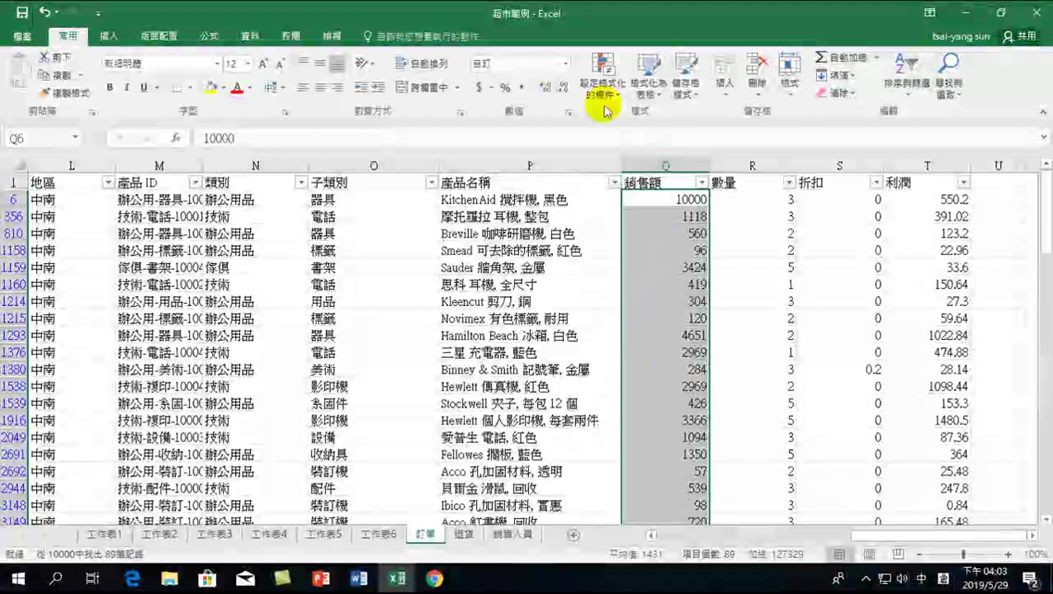
# Apply Comma Style and drop the remaining decimal so sales show as whole numbers like 10,000.
pyautogui.click(521, 87)
pyautogui.click(563, 88)
pyautogui.click(563, 88)
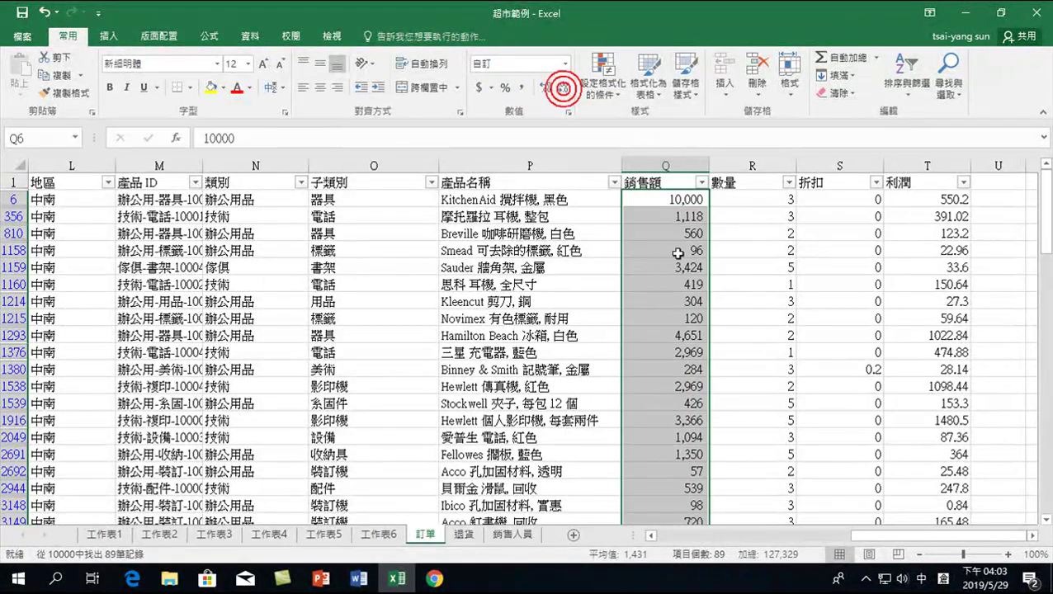
pyautogui.scroll(-1, 684, 305)
pyautogui.scroll(-2, 681, 343)
pyautogui.scroll(-1, 681, 352)
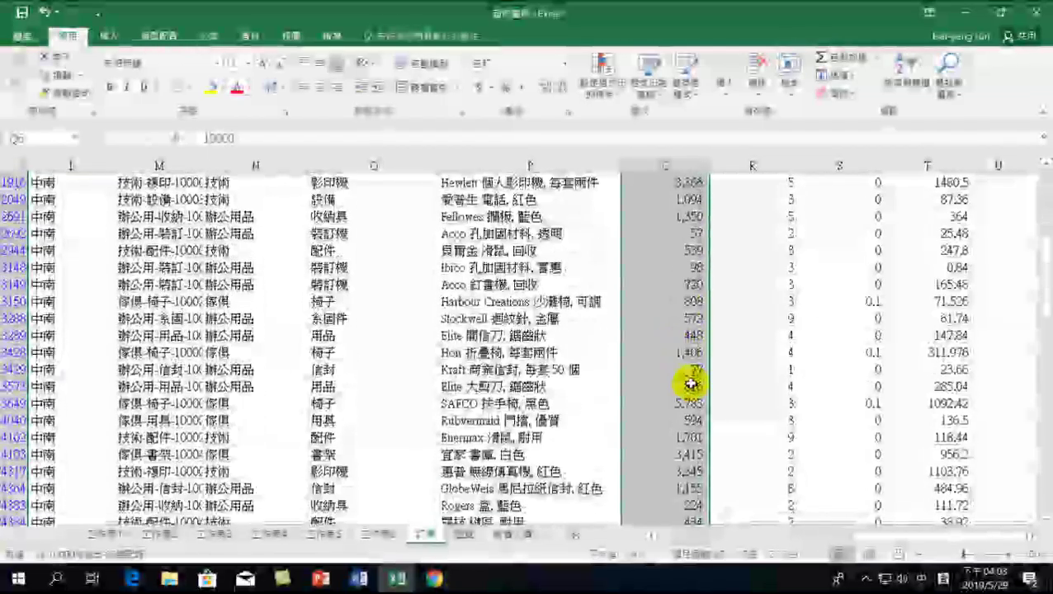
pyautogui.scroll(-3, 689, 416)
pyautogui.scroll(-3, 684, 429)
pyautogui.scroll(-5, 684, 412)
pyautogui.click(671, 402)
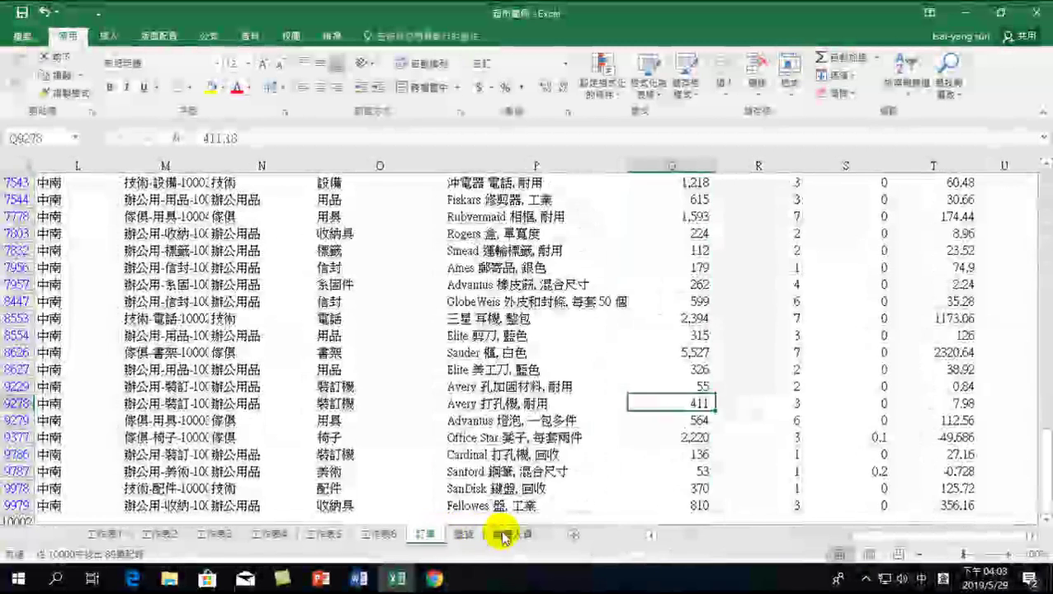
# Look at the 銷售人員 and 退貨 sheets, then return to 工作表6.
pyautogui.click(511, 534)
pyautogui.click(99, 233)
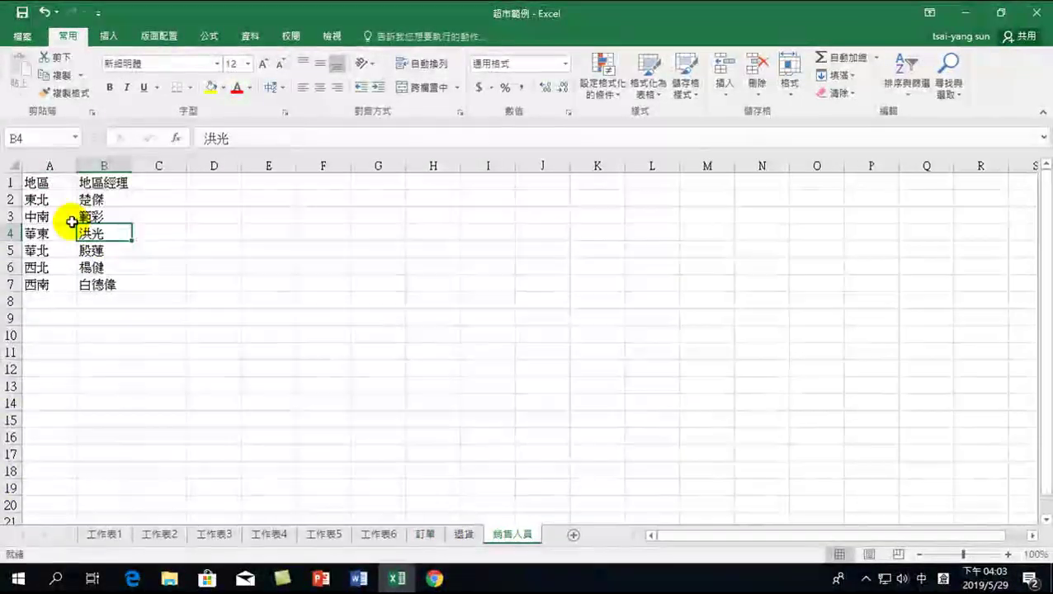
pyautogui.click(462, 534)
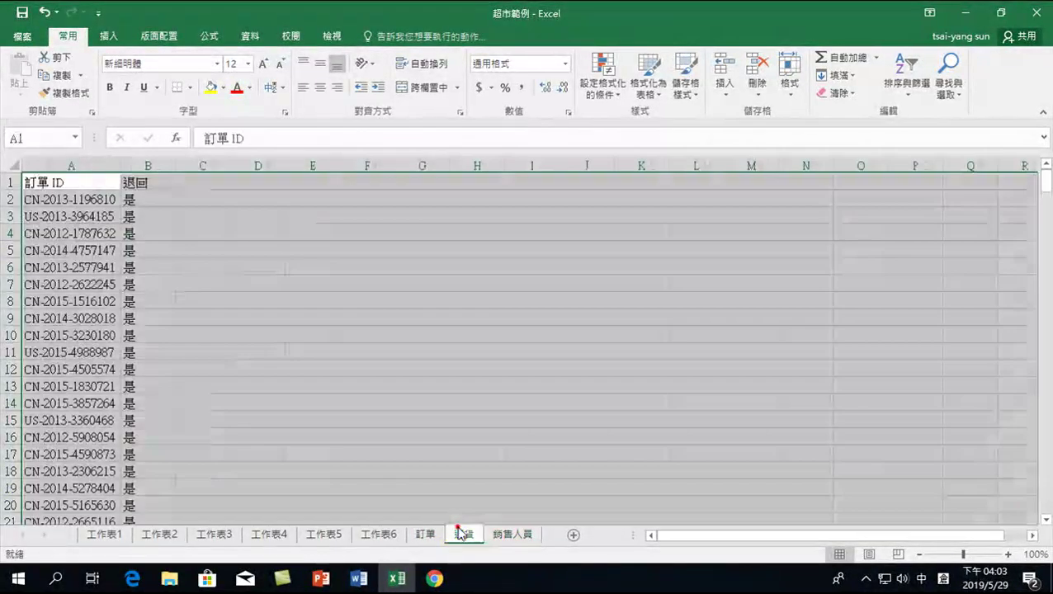
pyautogui.click(417, 536)
# Refresh the city pivot table on 工作表6 with the updated order data.
pyautogui.click(380, 534)
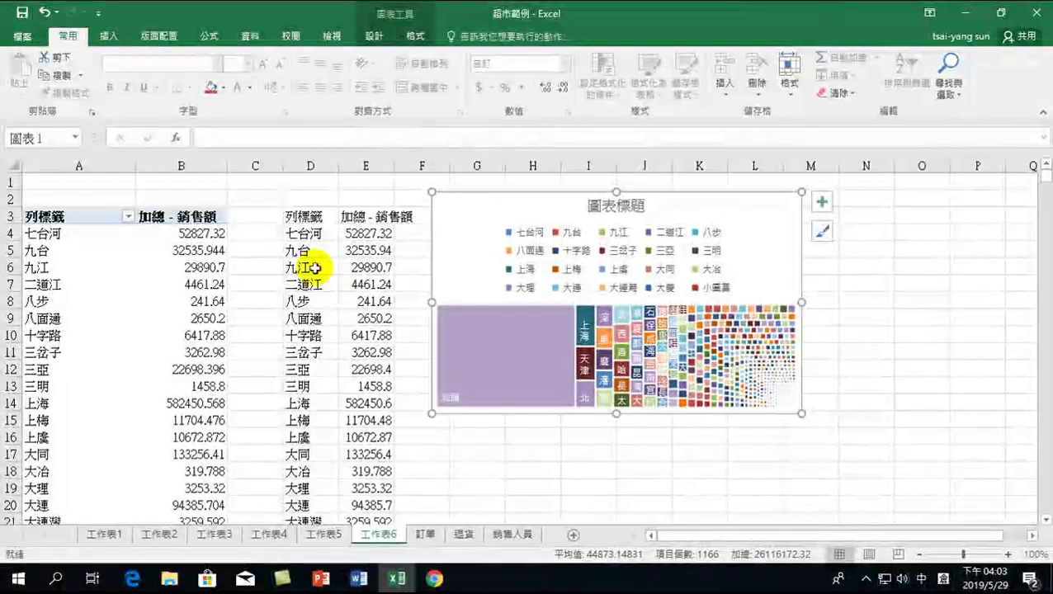
pyautogui.click(191, 284)
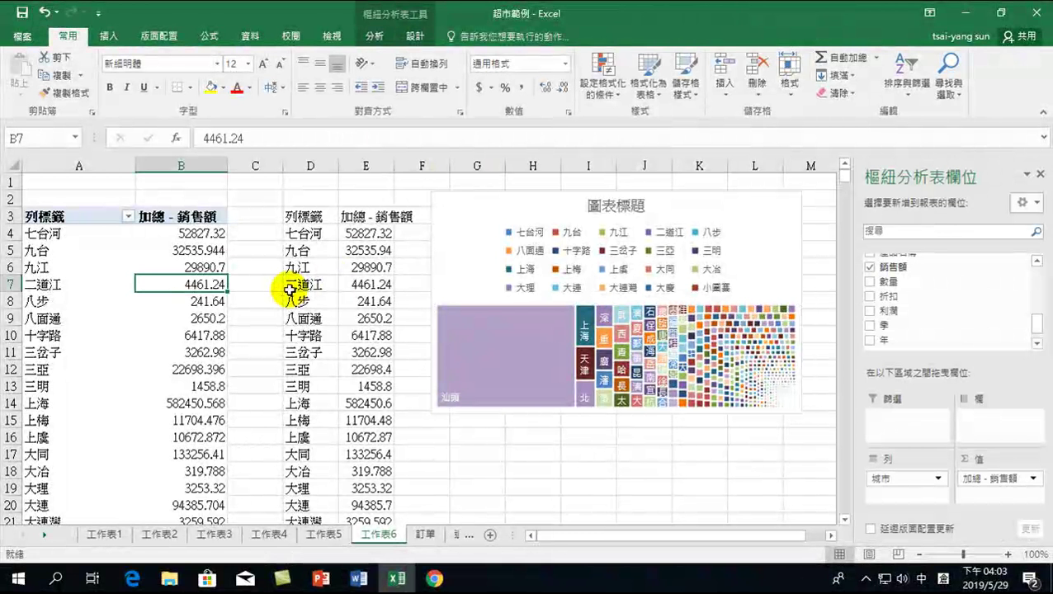
pyautogui.click(176, 257)
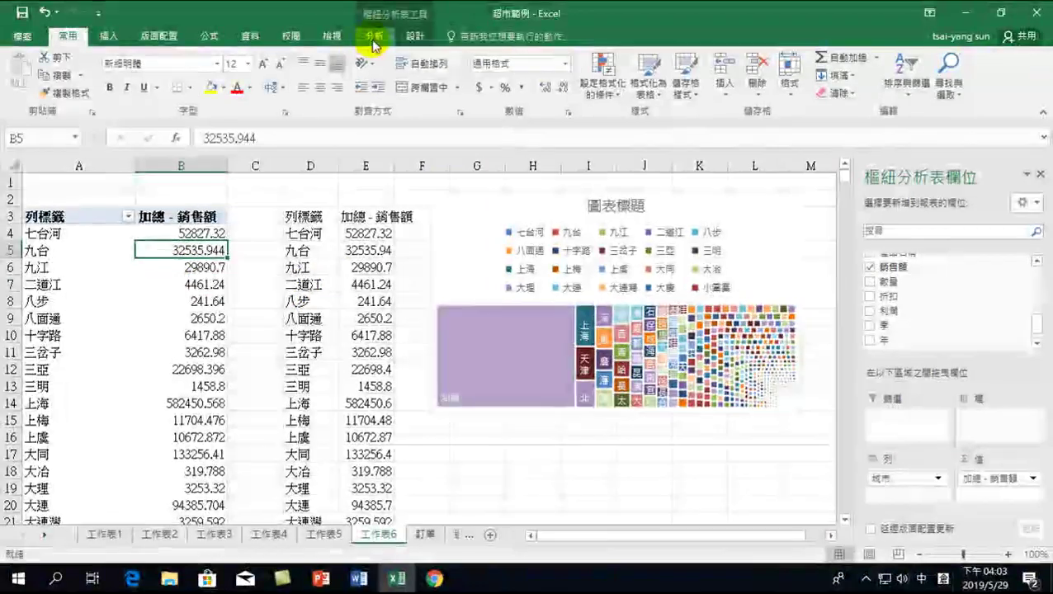
pyautogui.click(374, 36)
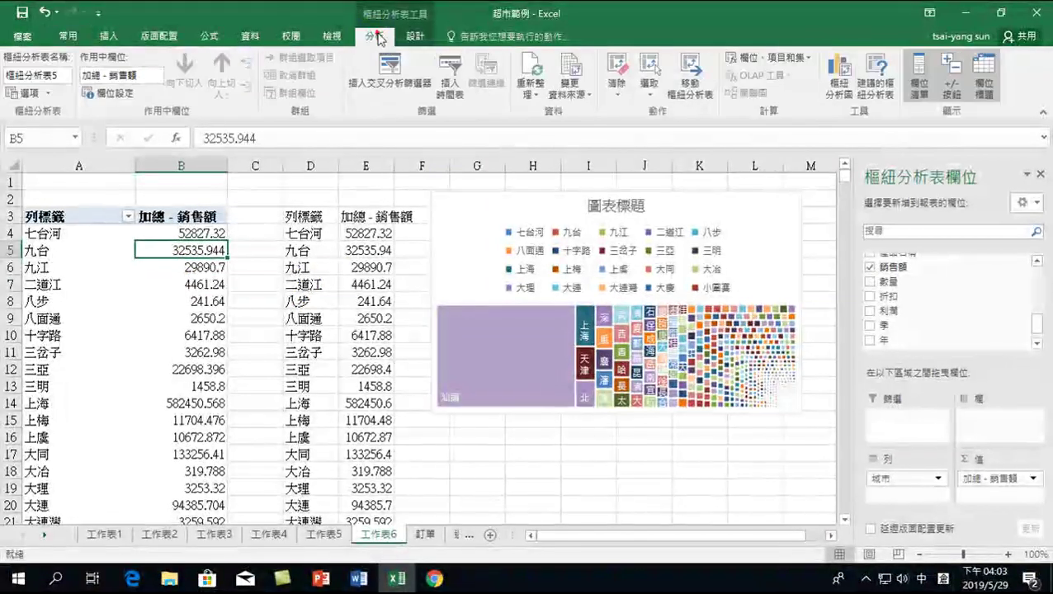
pyautogui.click(531, 71)
# Select and copy the pivot's city labels and sales totals, A3:B585.
pyautogui.click(55, 233)
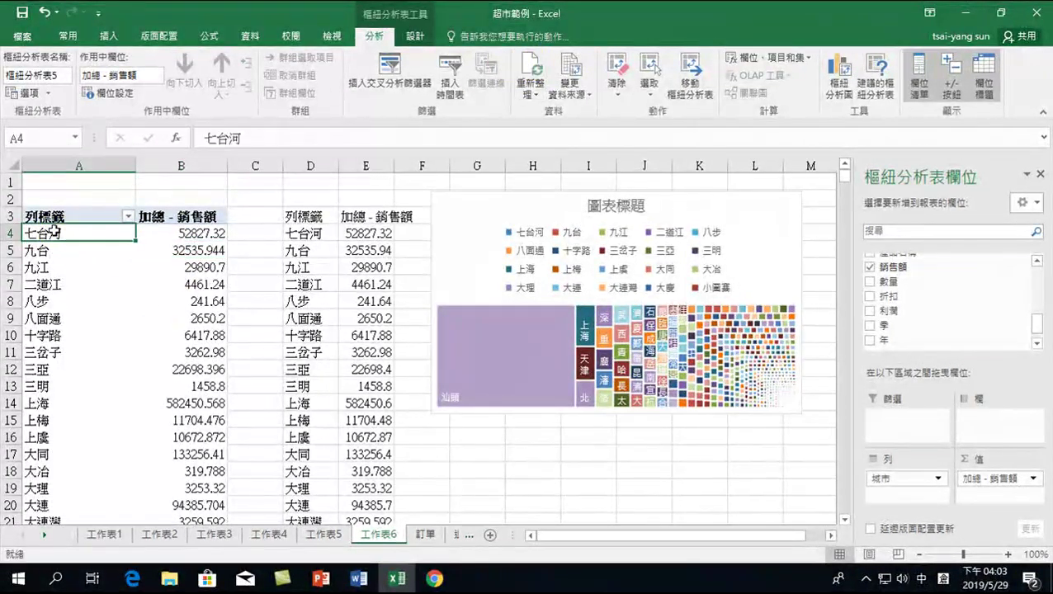
pyautogui.click(50, 216)
pyautogui.hotkey('shift', 'Down')
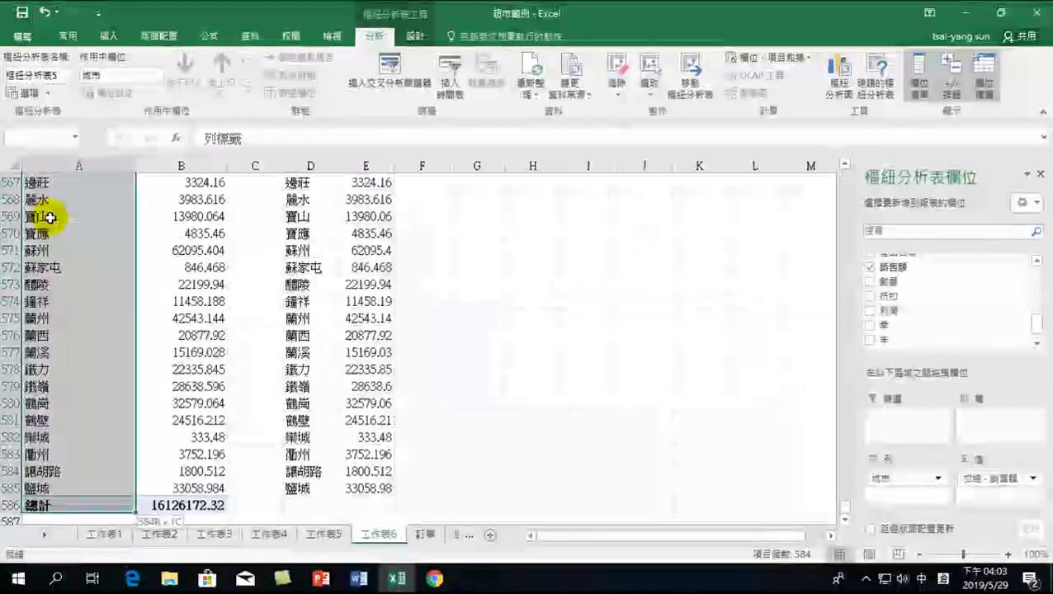
pyautogui.hotkey('shift', 'Right')
pyautogui.hotkey('shift', 'Right')
pyautogui.hotkey('shift', 'Left')
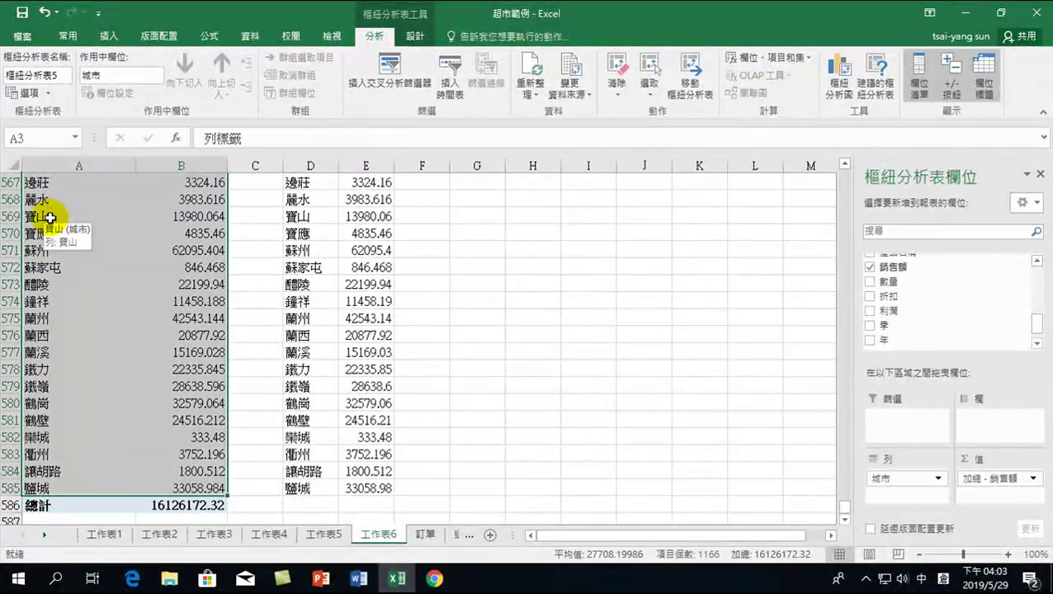
pyautogui.hotkey('ctrl', 'c')
# Paste them as values starting at D3 and clear the copy marquee.
pyautogui.hotkey('ctrl', 'Home')
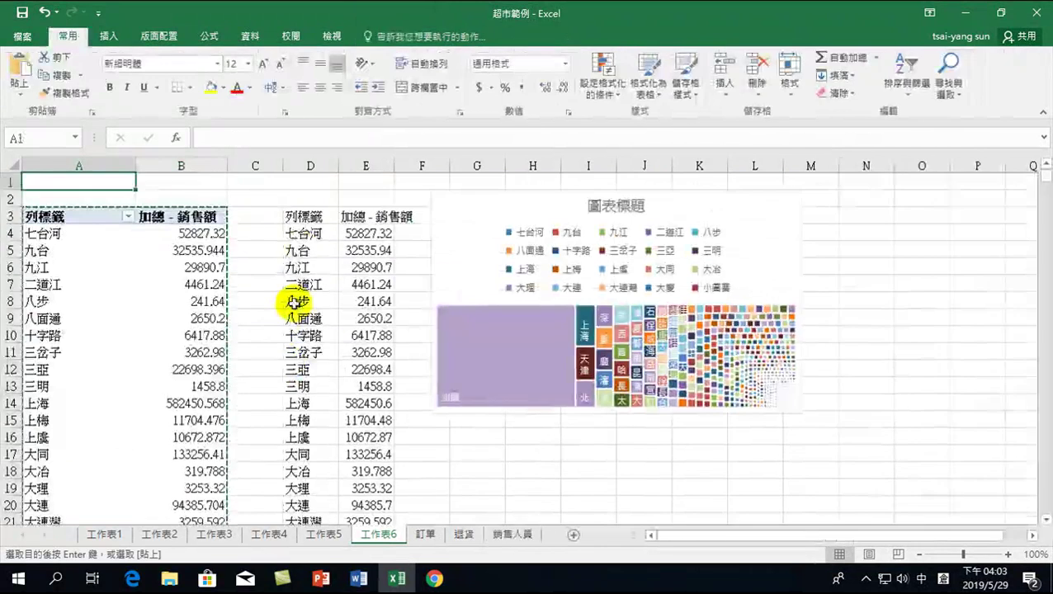
pyautogui.rightClick(312, 217)
pyautogui.click(363, 299)
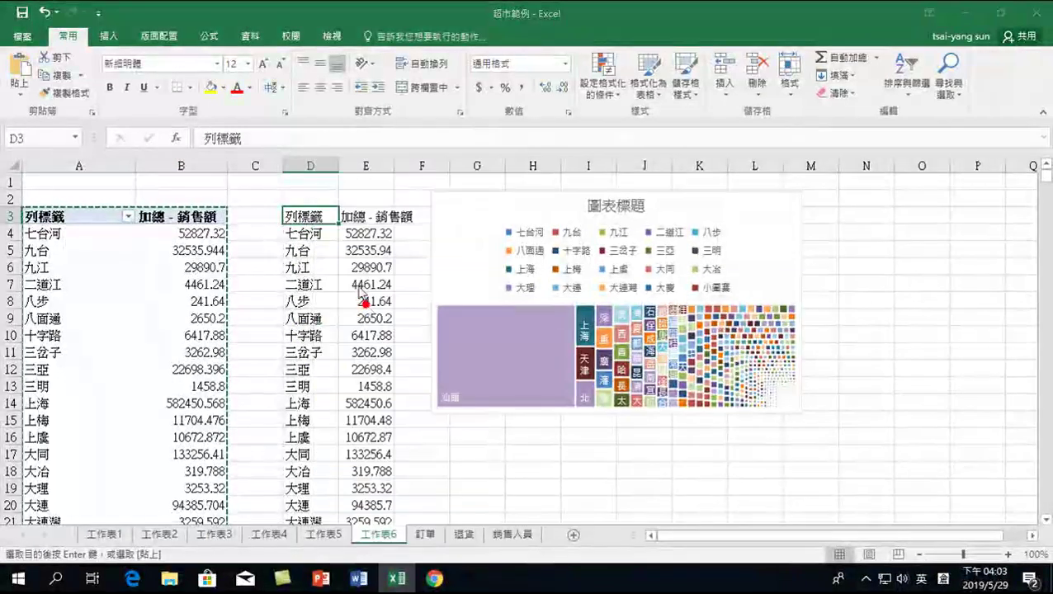
pyautogui.click(250, 234)
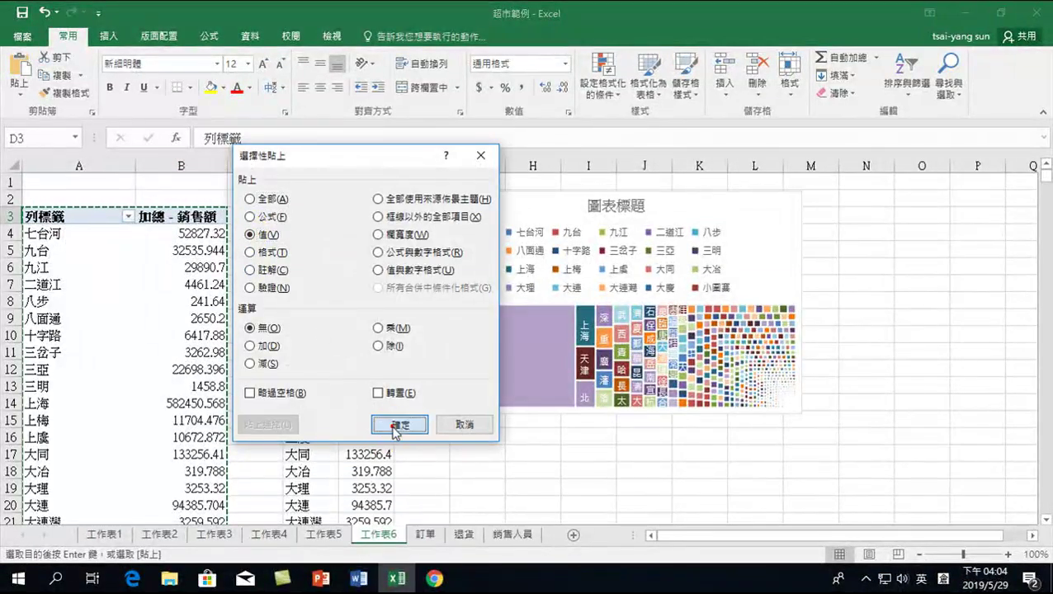
pyautogui.click(397, 424)
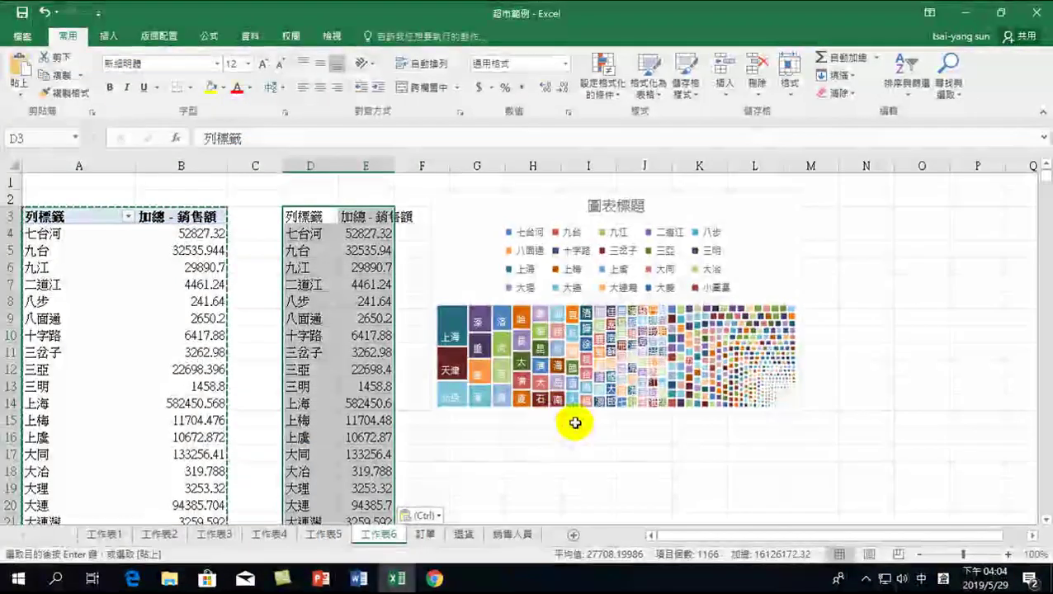
pyautogui.click(341, 336)
pyautogui.press('Escape')
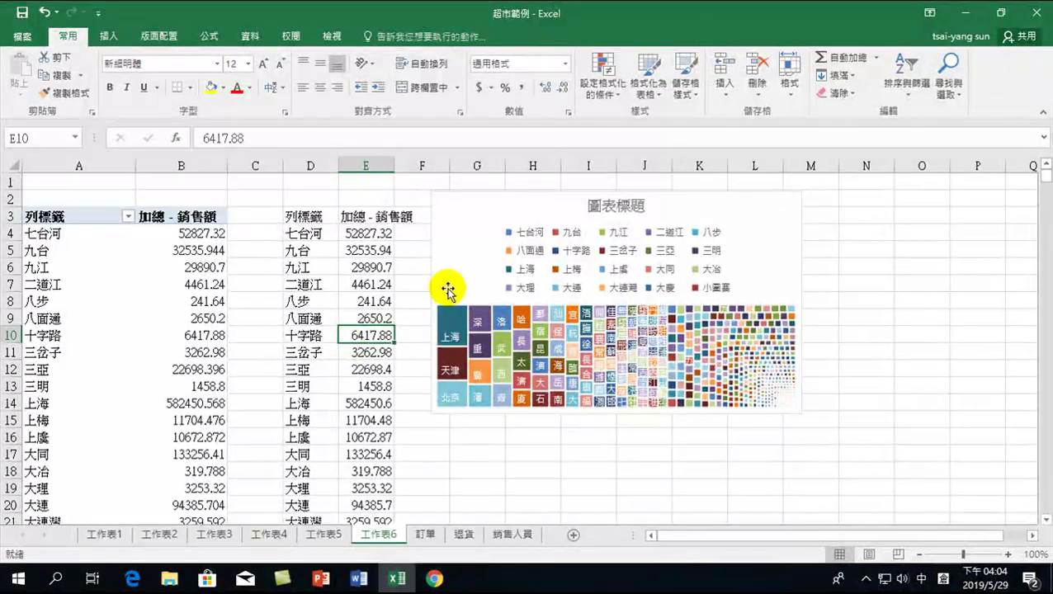
pyautogui.click(457, 342)
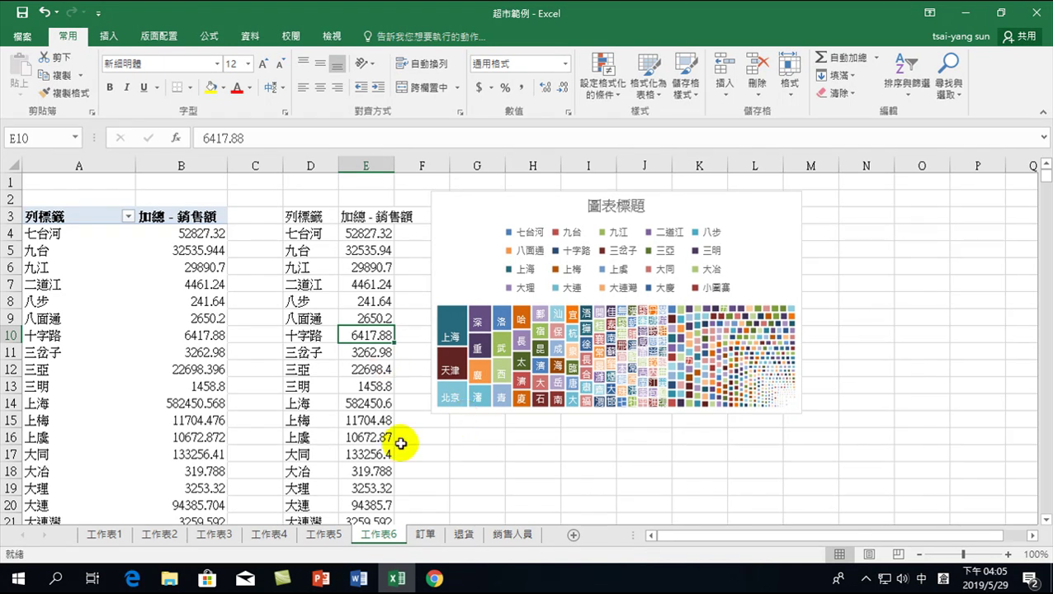
# Inspect the 工作表5 category treemap's tiles, such as 標籤, and its legend, then go to 訂單.
pyautogui.click(329, 534)
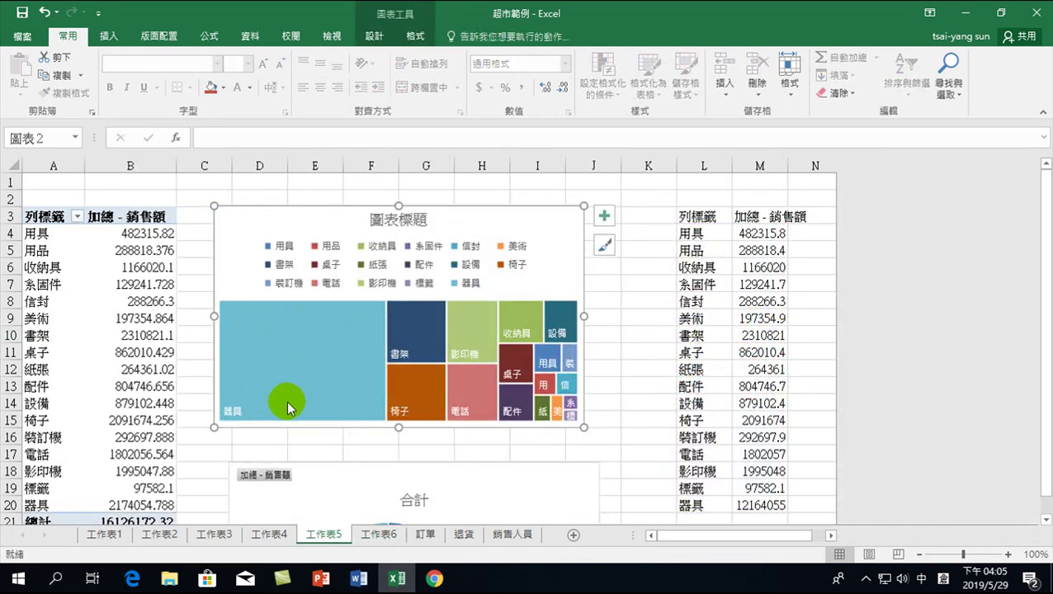
pyautogui.click(420, 349)
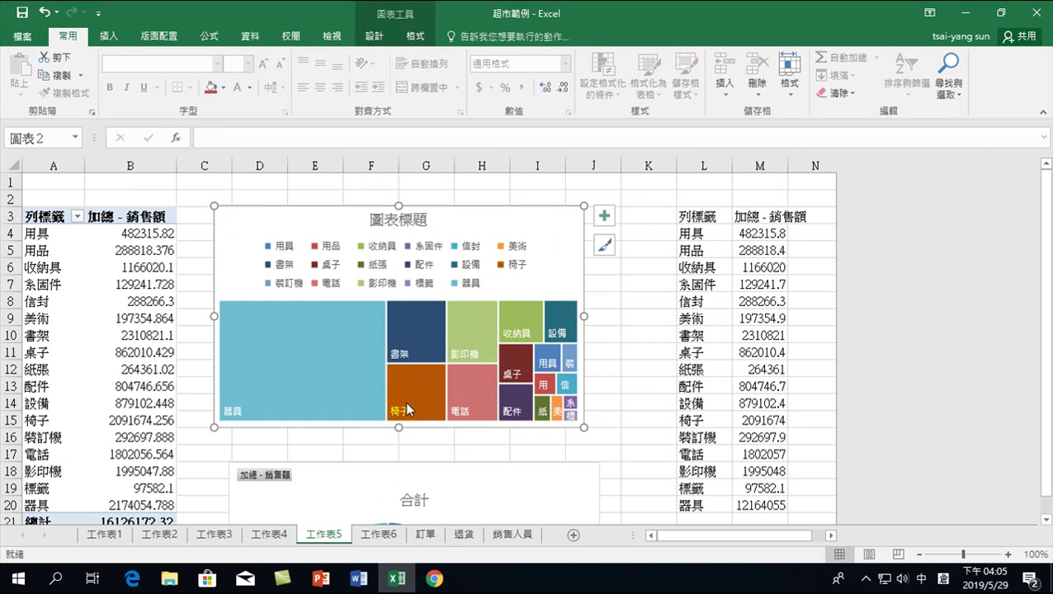
pyautogui.moveTo(308, 342)
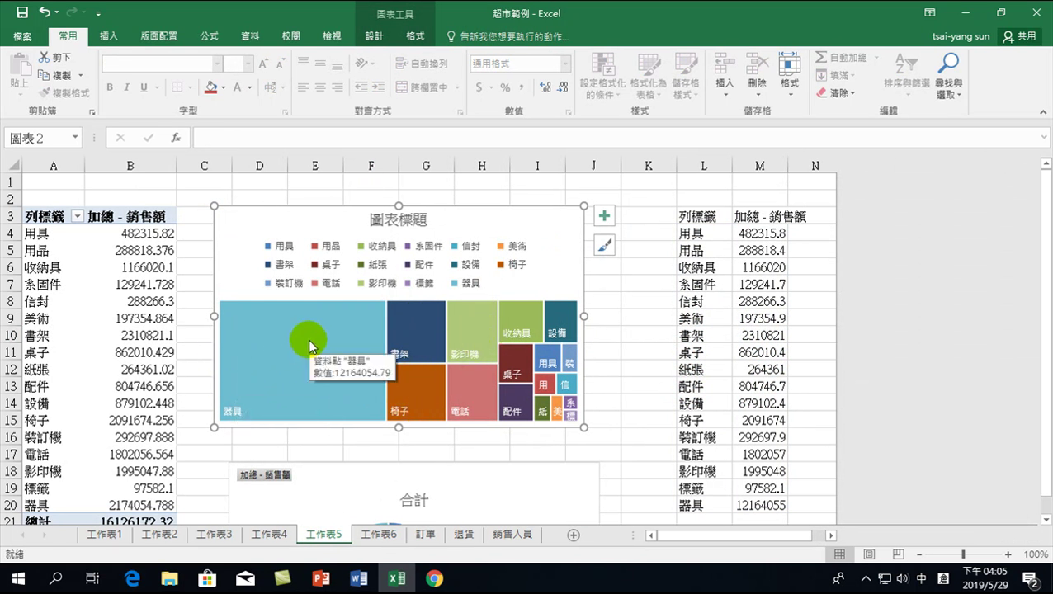
pyautogui.click(424, 348)
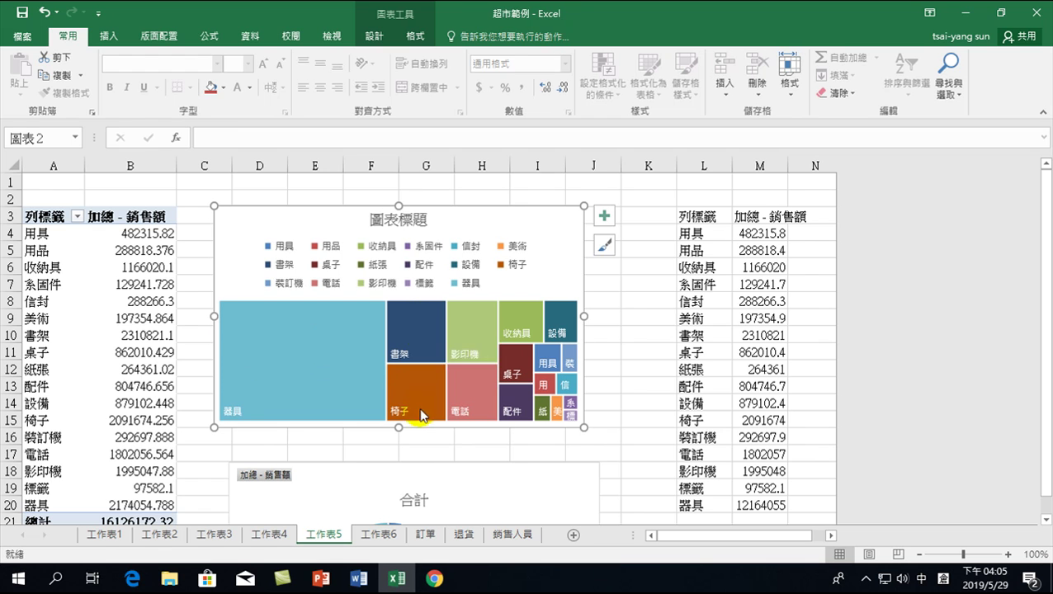
pyautogui.click(553, 415)
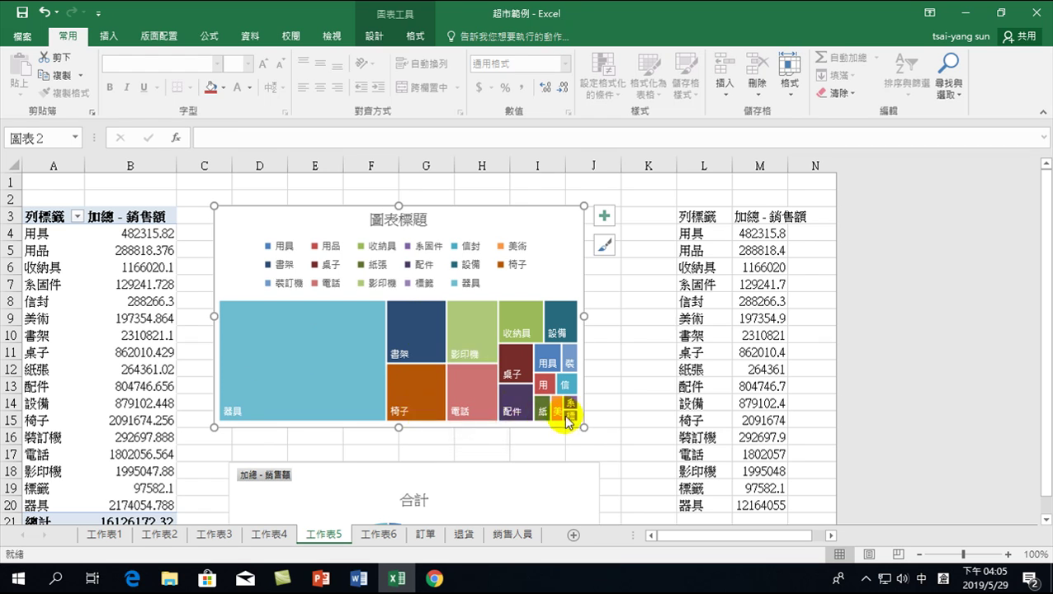
pyautogui.click(577, 415)
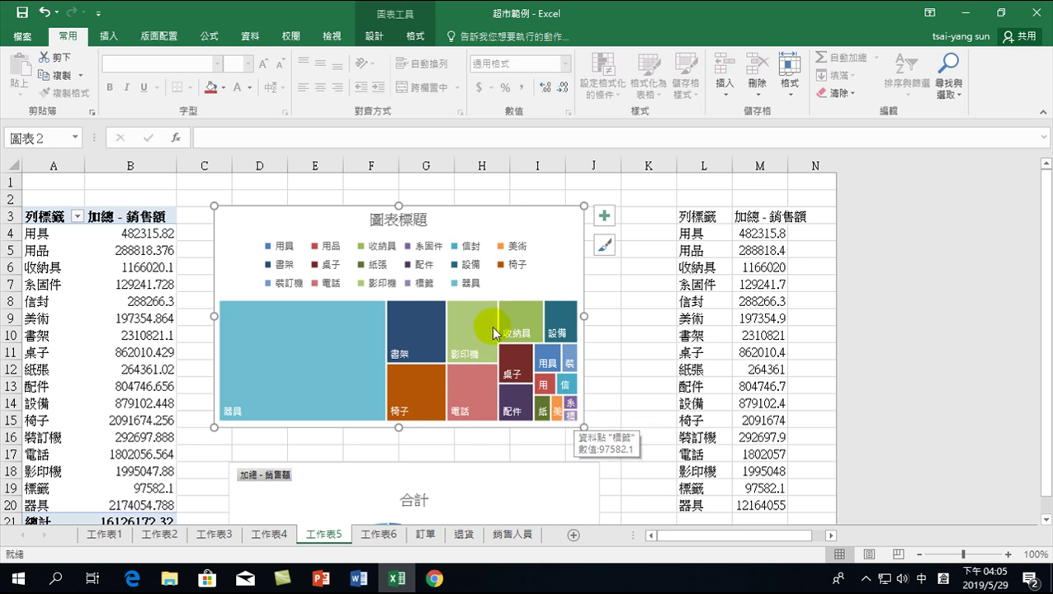
pyautogui.click(379, 266)
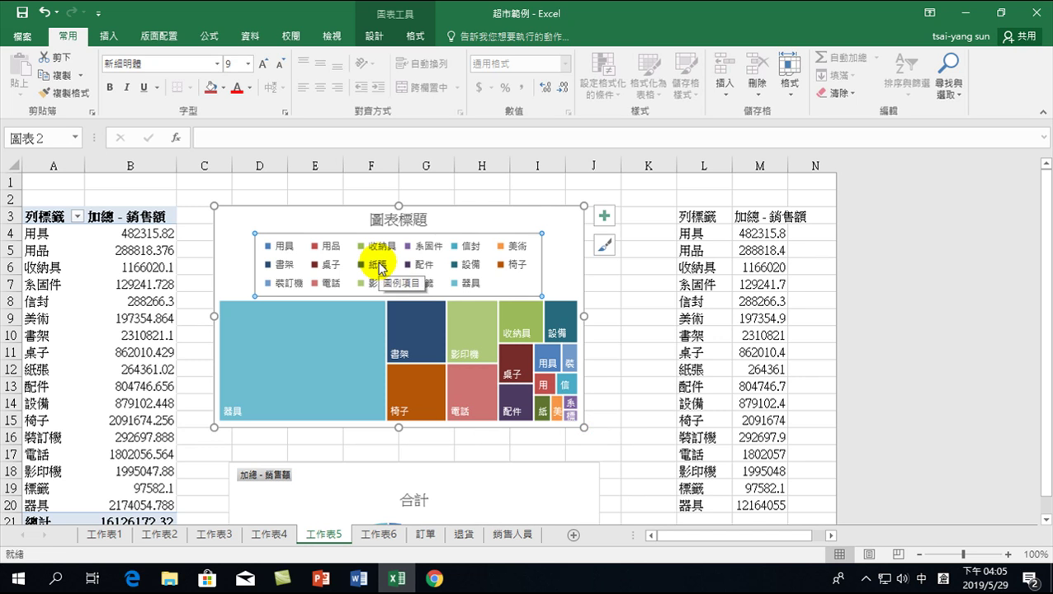
pyautogui.click(426, 534)
# Jump to the top-left of the 訂單 table and select the 客戶名稱 column G.
pyautogui.hotkey('ctrl', 'Home')
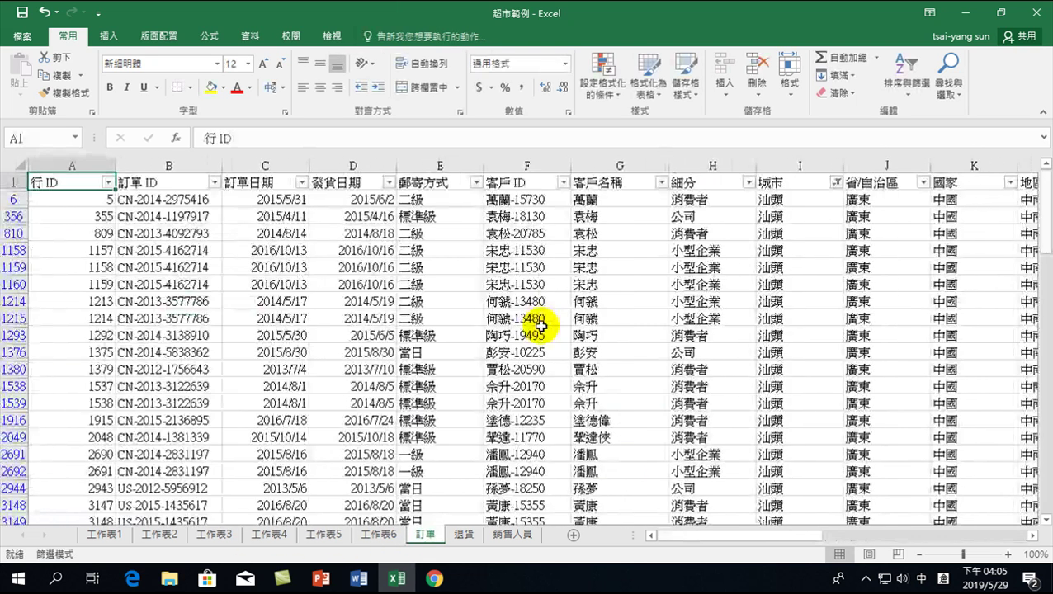
pyautogui.click(608, 159)
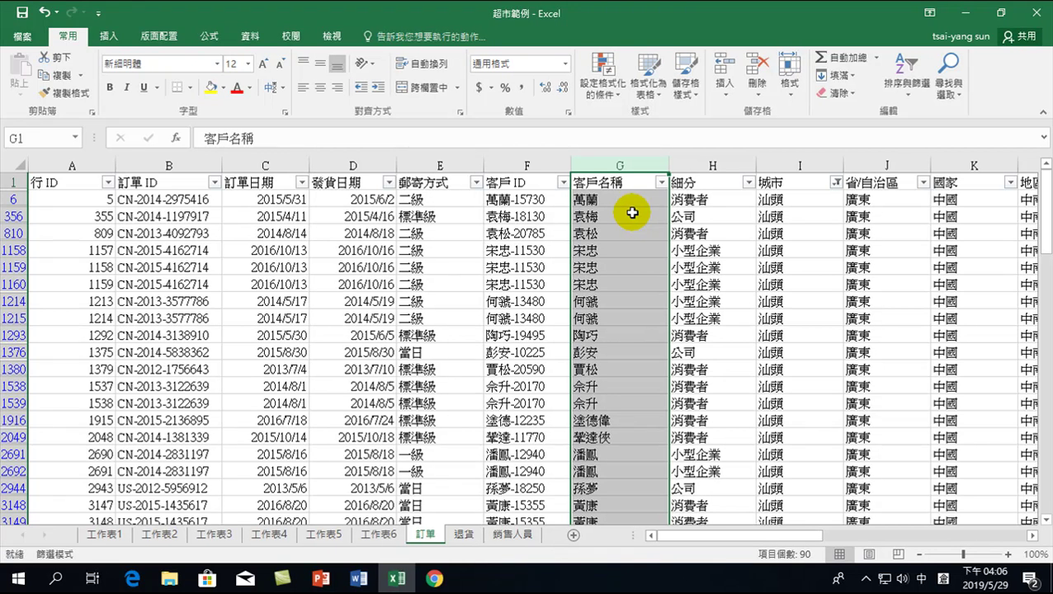
# Show the Insert ribbon and browse the 訂單 customer cells and columns across to 類別 and 銷售額.
pyautogui.click(103, 38)
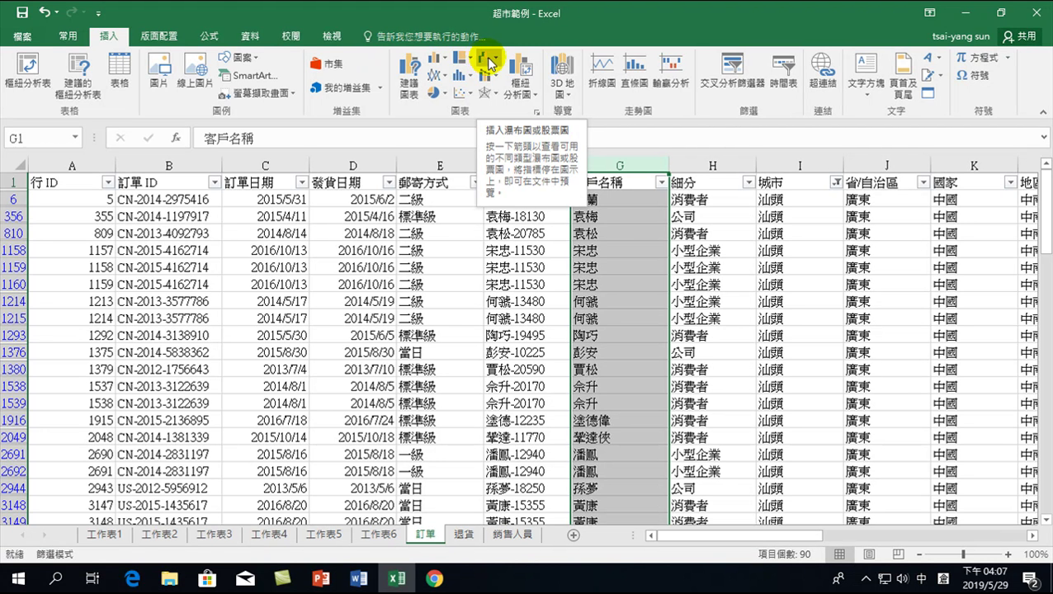
pyautogui.click(588, 284)
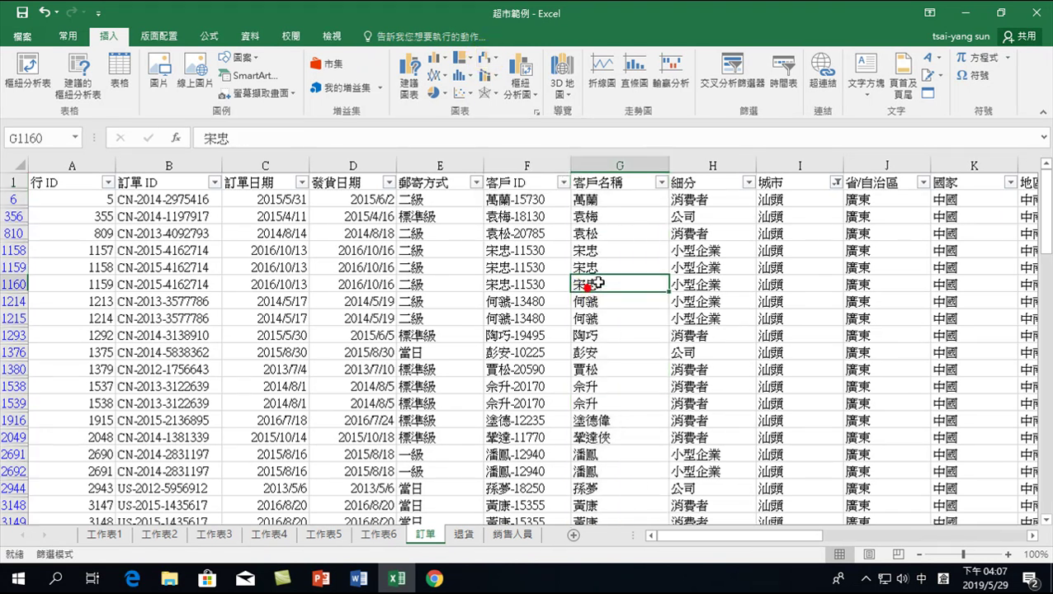
pyautogui.click(600, 332)
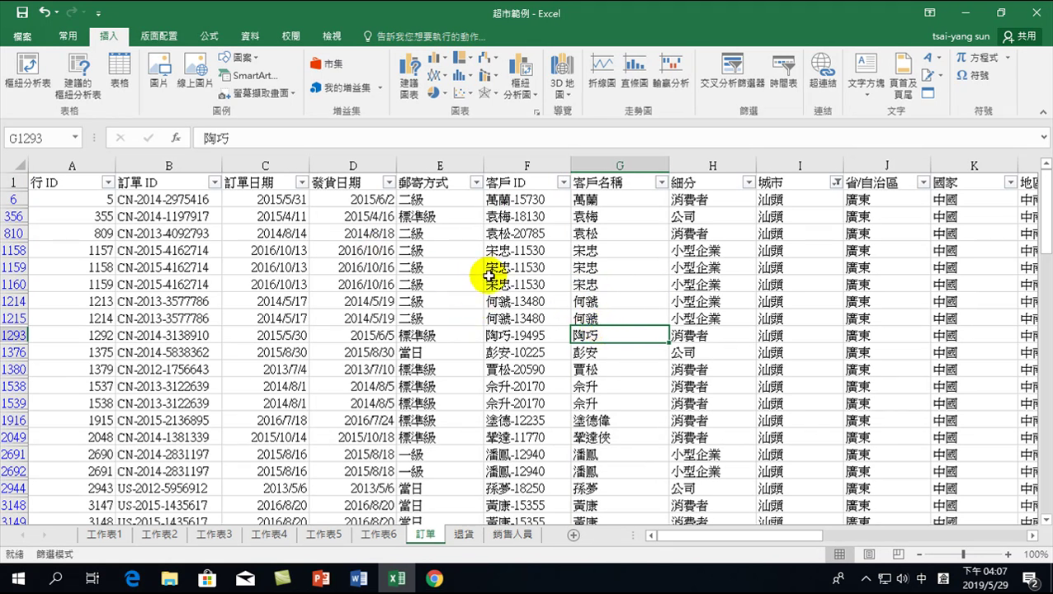
pyautogui.click(528, 202)
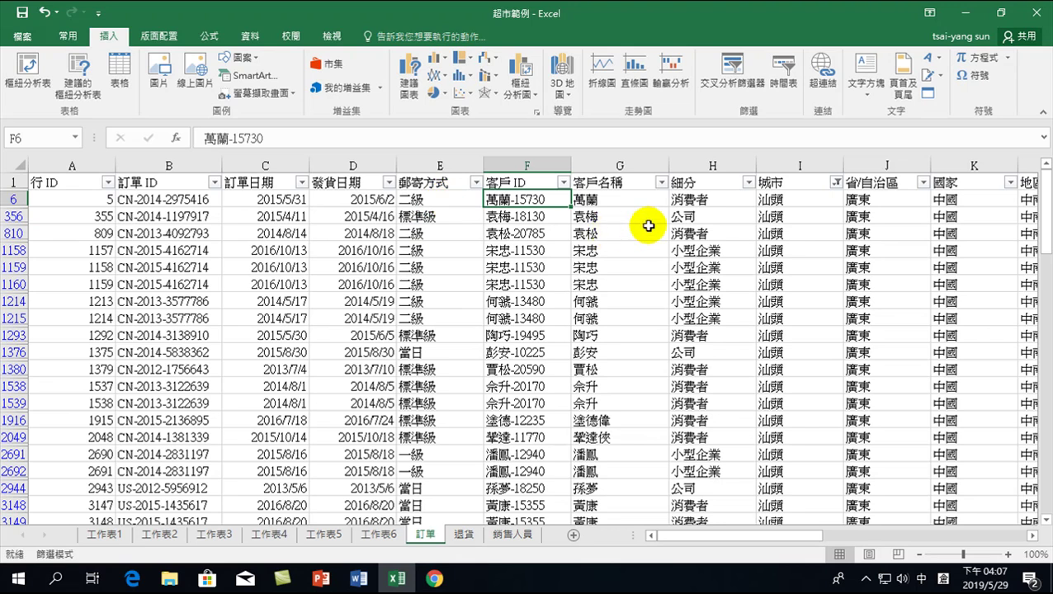
pyautogui.moveTo(713, 535); pyautogui.dragTo(838, 553)
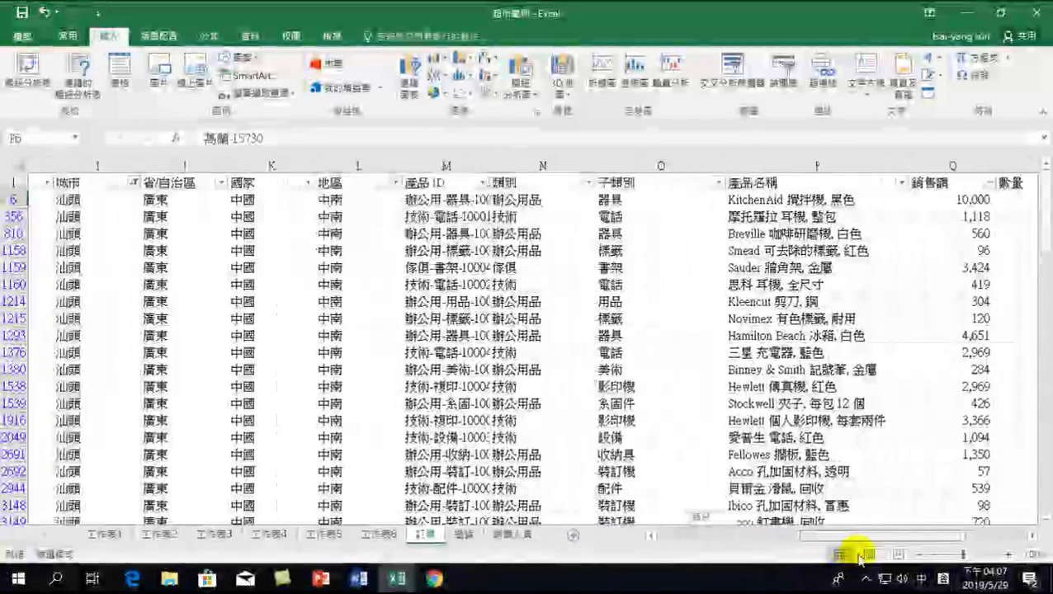
pyautogui.moveTo(838, 555); pyautogui.dragTo(942, 570)
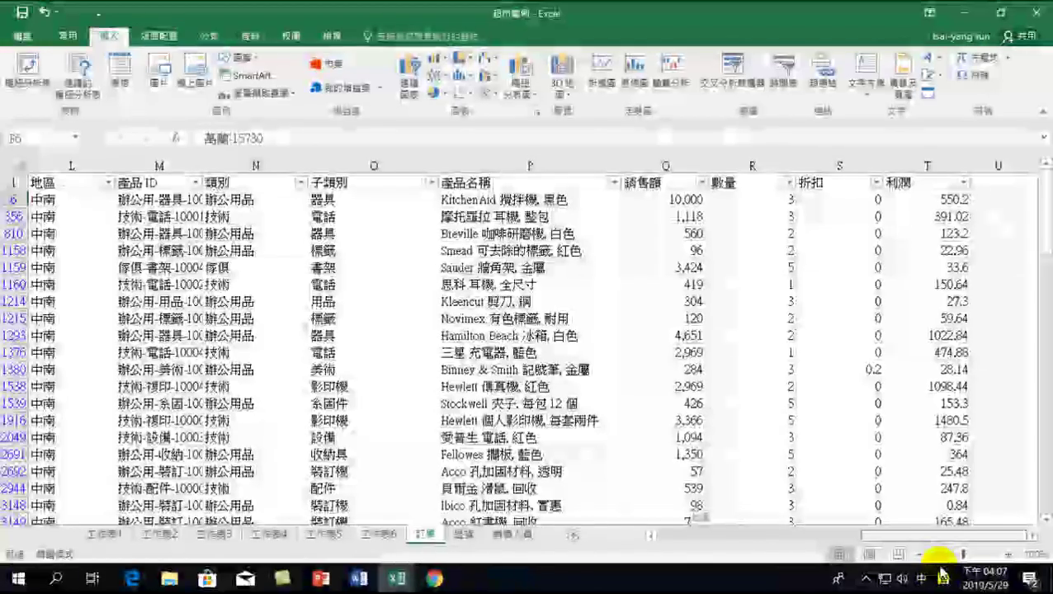
pyautogui.moveTo(942, 574); pyautogui.dragTo(865, 557)
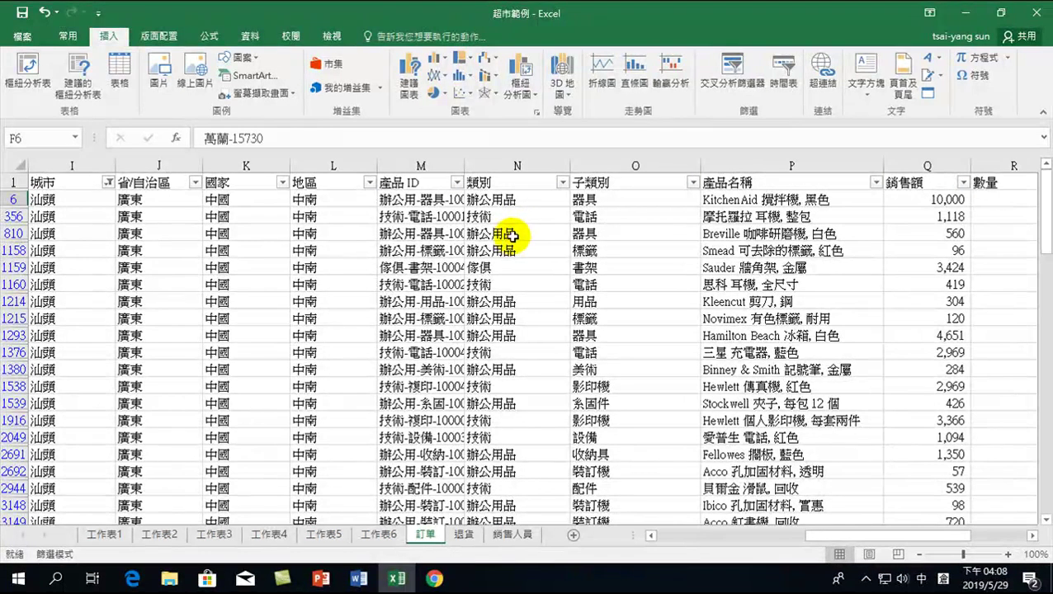
pyautogui.click(504, 229)
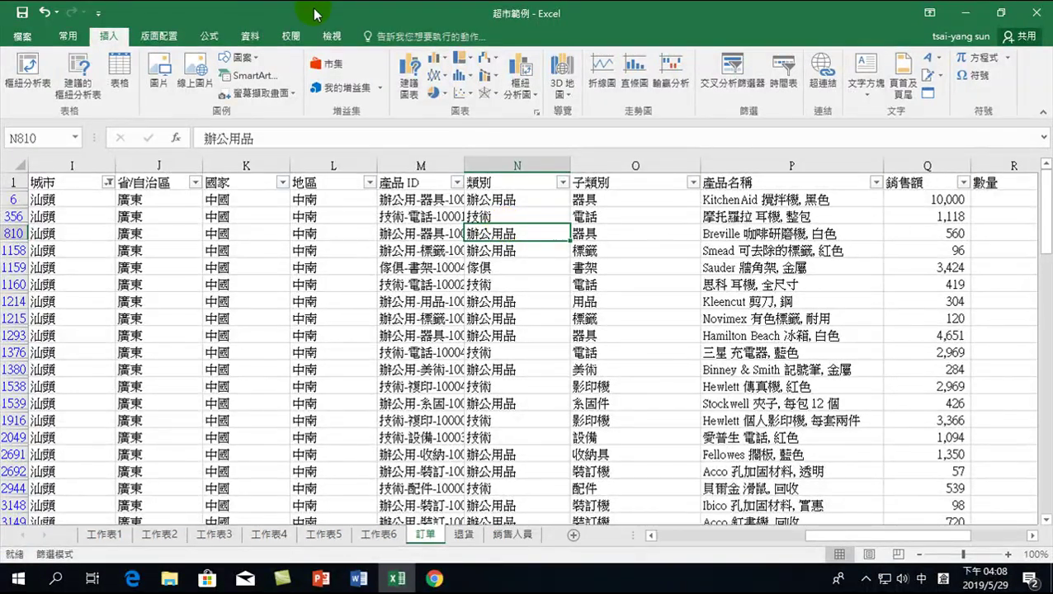
# Create a pivot table from 訂單!$A$1:$T$10001 on a new worksheet.
pyautogui.click(113, 37)
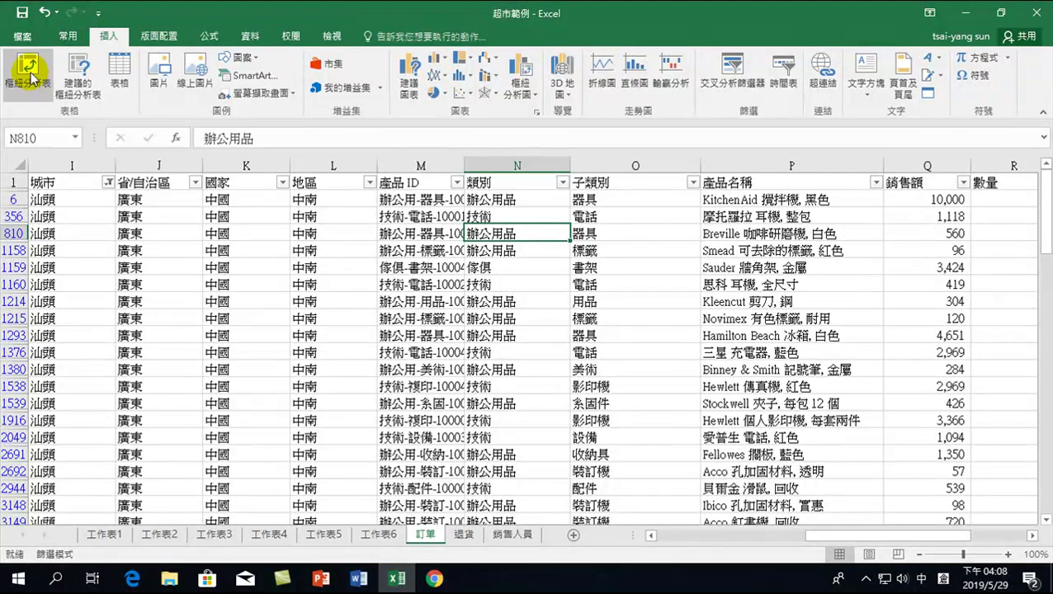
pyautogui.click(27, 72)
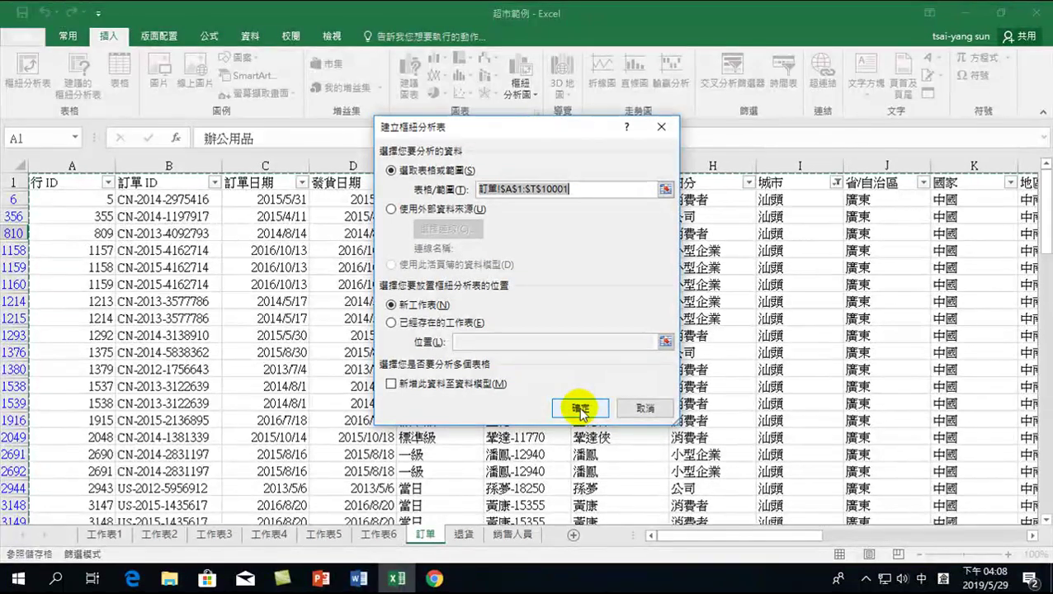
pyautogui.click(580, 409)
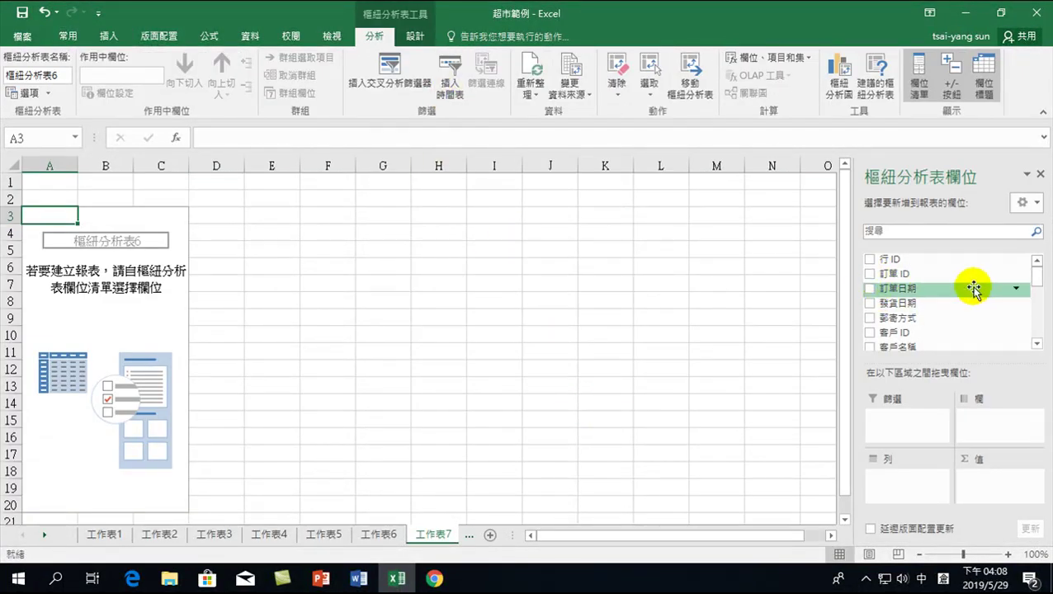
# Lay out the pivot with 年 and 季 as rows and 類別 (技術, 傢俱, 辦公用品) as columns.
pyautogui.moveTo(1039, 281); pyautogui.dragTo(1037, 274)
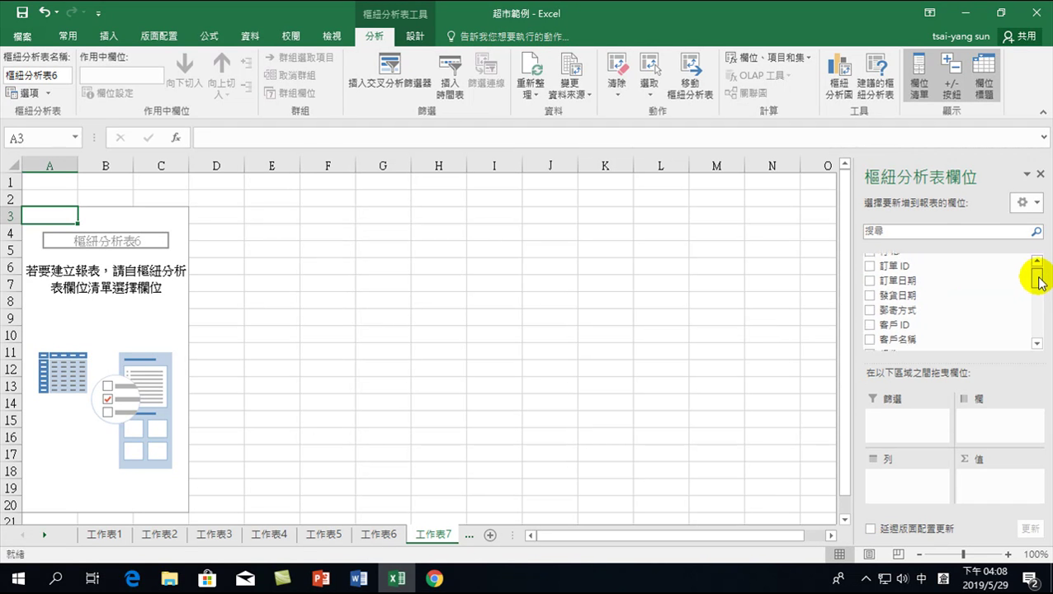
pyautogui.click(870, 289)
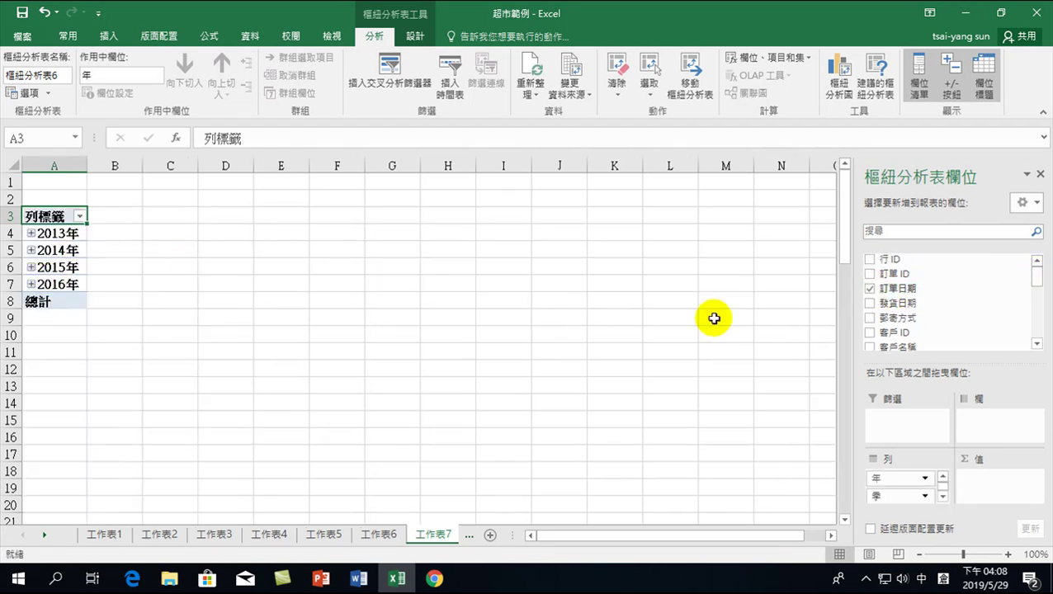
pyautogui.moveTo(1039, 281); pyautogui.dragTo(1039, 329)
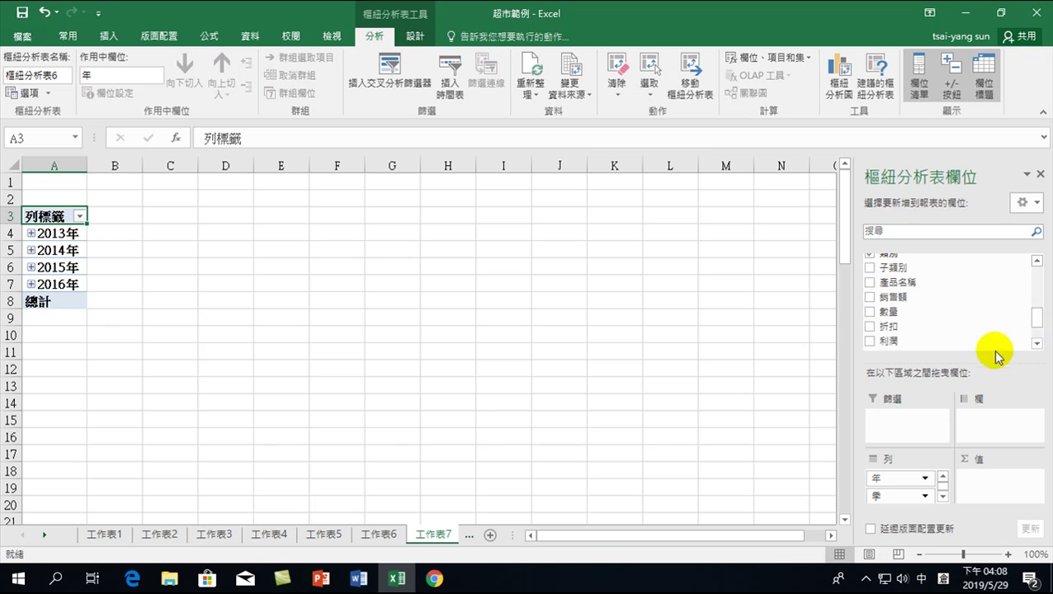
pyautogui.click(1037, 261)
pyautogui.click(1037, 261)
pyautogui.moveTo(899, 280); pyautogui.dragTo(990, 420)
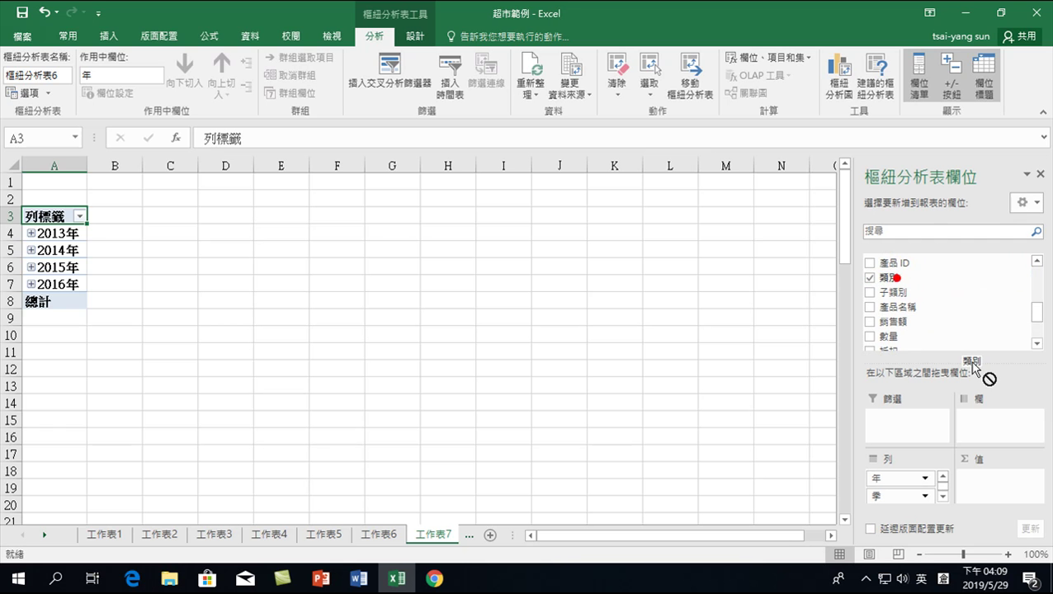
pyautogui.click(943, 495)
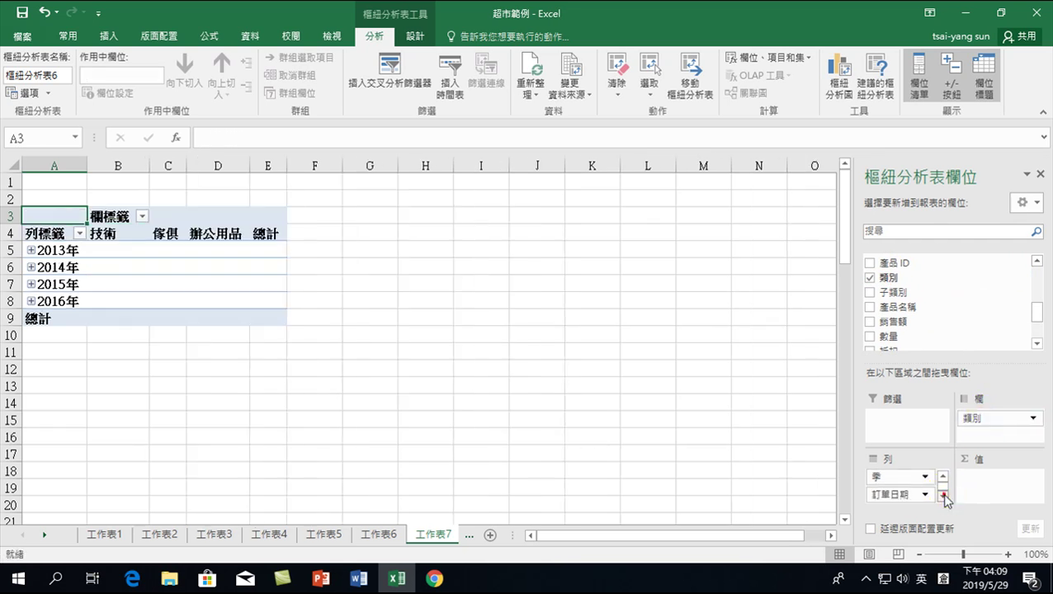
pyautogui.click(944, 478)
pyautogui.moveTo(888, 278)
pyautogui.mouseDown()
pyautogui.moveTo(917, 343)
pyautogui.moveTo(1041, 335)
pyautogui.moveTo(1035, 275)
pyautogui.moveTo(872, 293)
pyautogui.mouseUp()
# Add Sum of 銷售額 to the pivot values and insert a waterfall chart from cell B5.
pyautogui.click(870, 286)
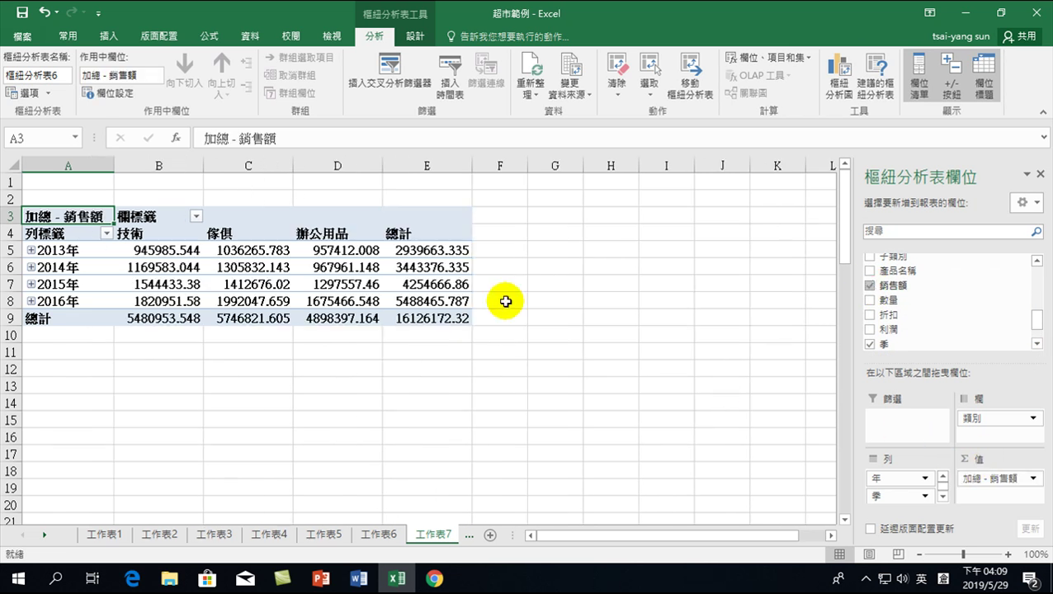
pyautogui.click(139, 250)
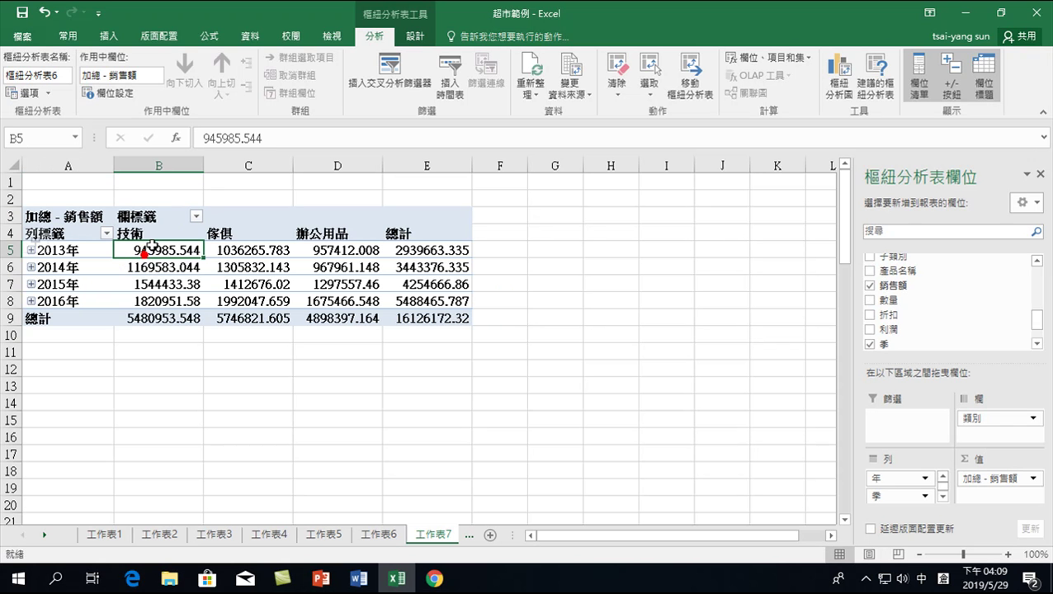
pyautogui.click(111, 36)
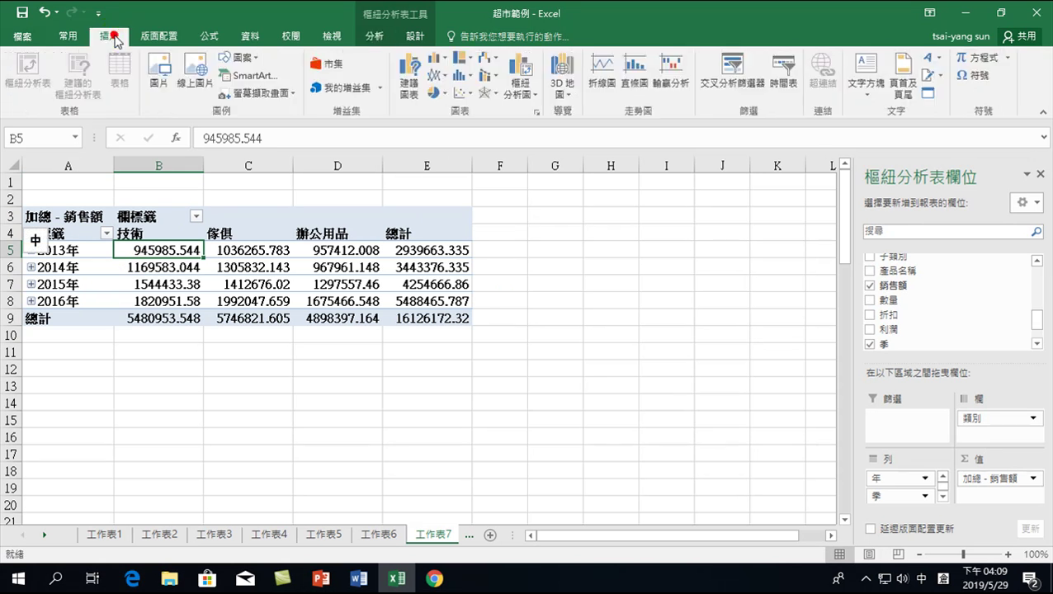
pyautogui.click(487, 59)
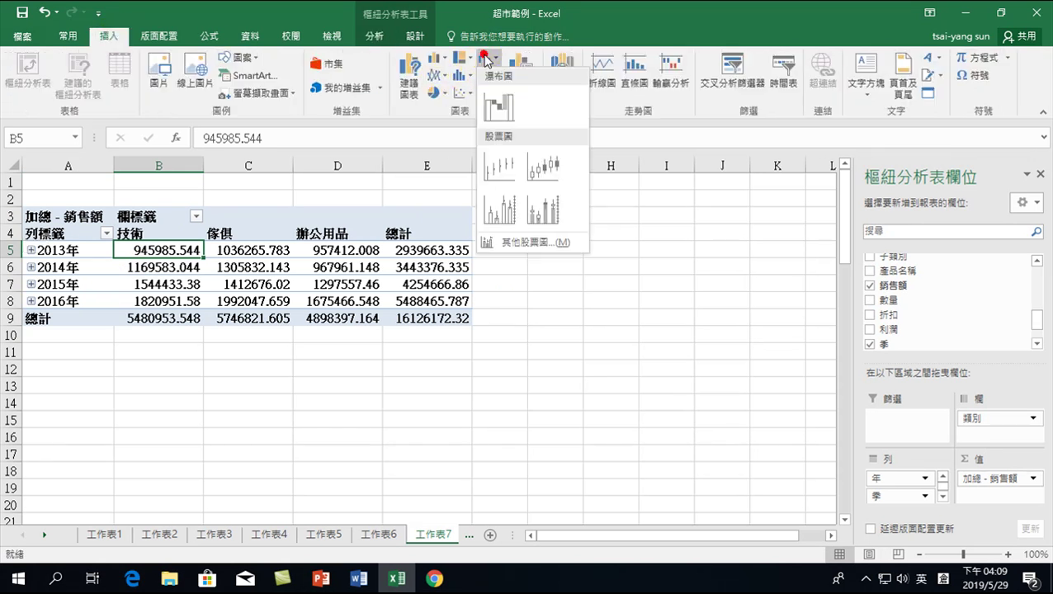
pyautogui.click(487, 106)
# Dismiss the chart message and copy the pivot's years and 技術 sales, A4:B8.
pyautogui.click(621, 339)
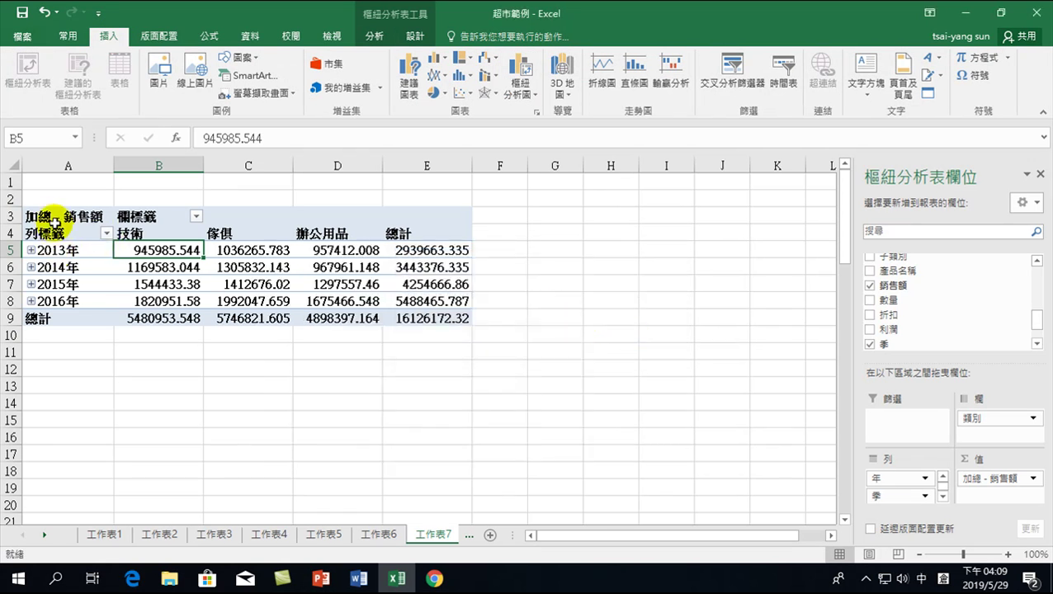
pyautogui.moveTo(56, 233); pyautogui.dragTo(141, 268)
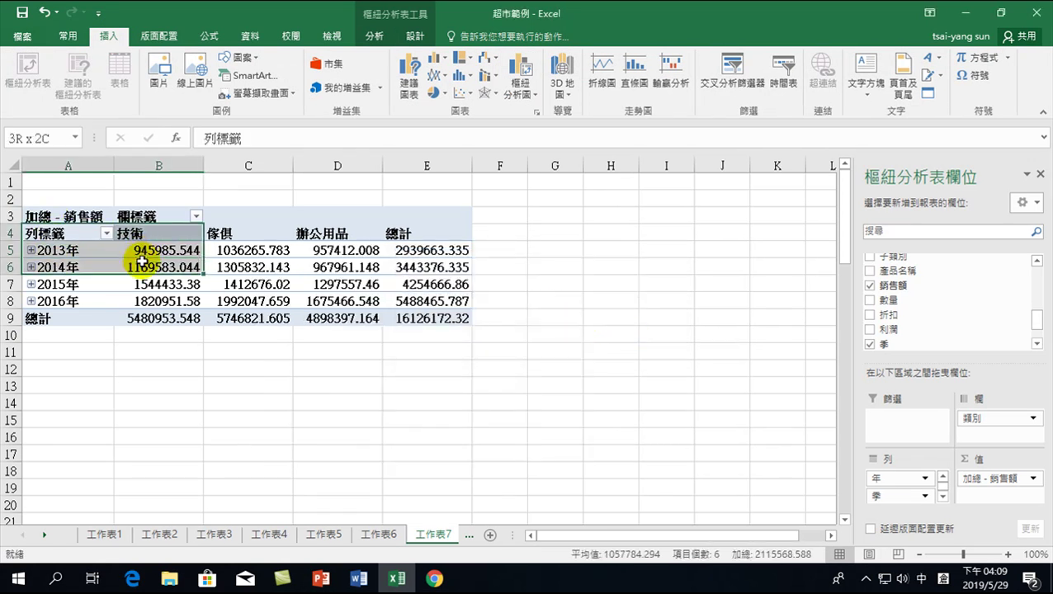
pyautogui.moveTo(142, 267); pyautogui.dragTo(140, 301)
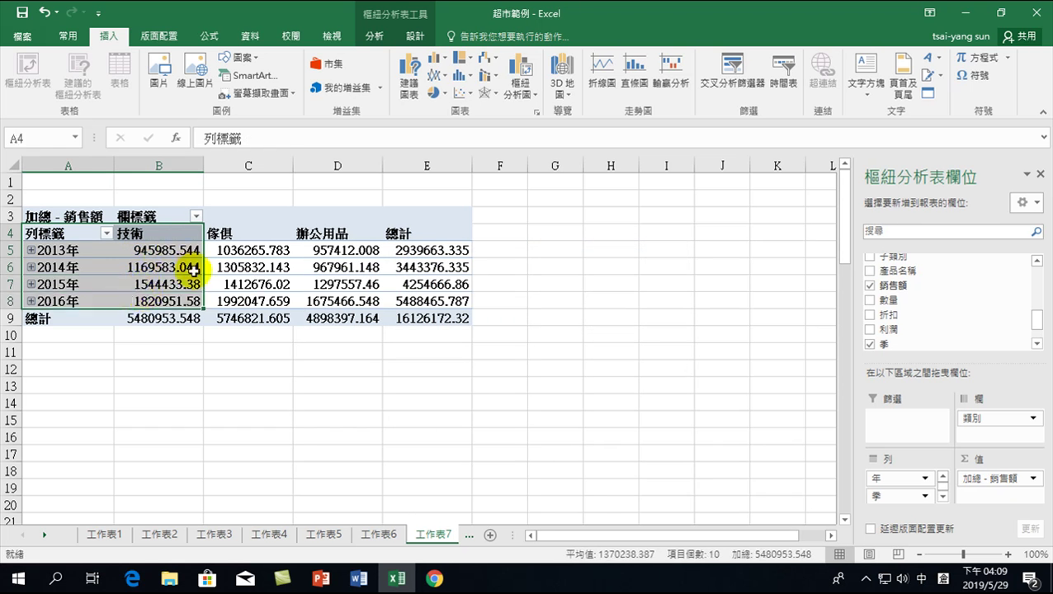
pyautogui.rightClick(139, 265)
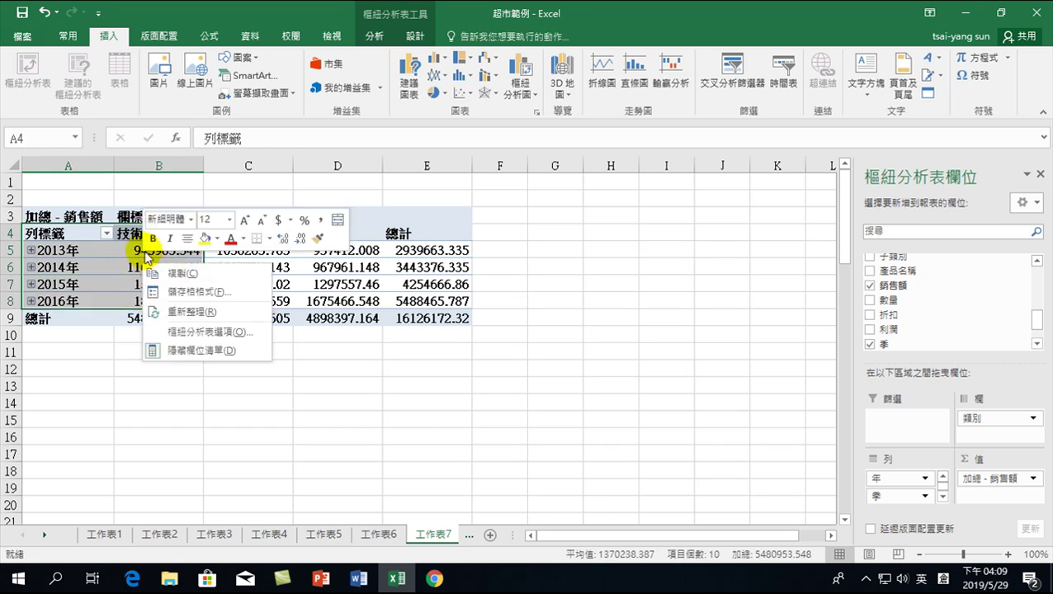
pyautogui.click(153, 264)
pyautogui.moveTo(77, 236); pyautogui.dragTo(146, 298)
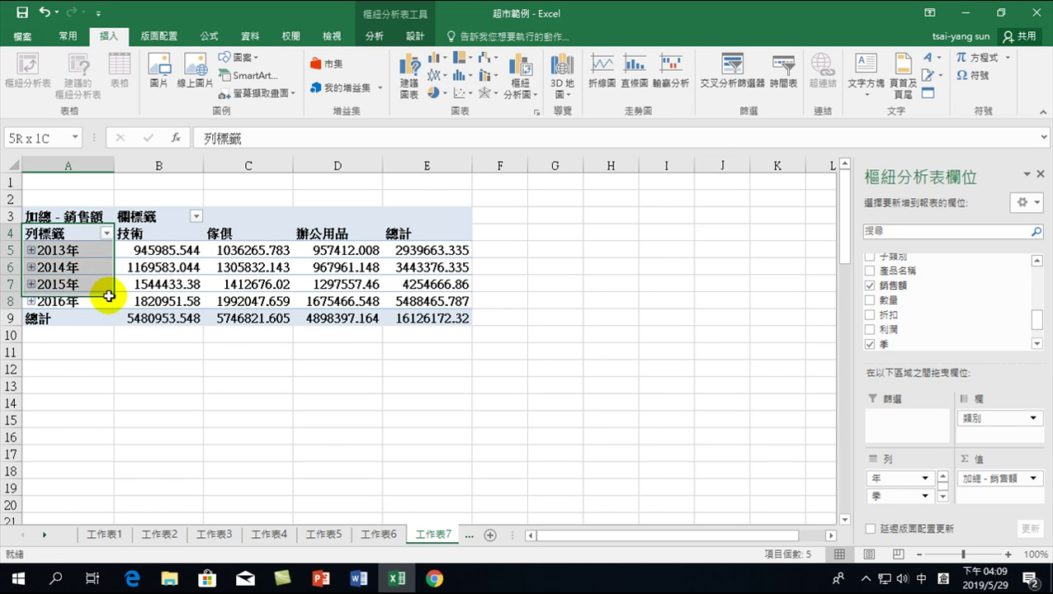
pyautogui.rightClick(150, 267)
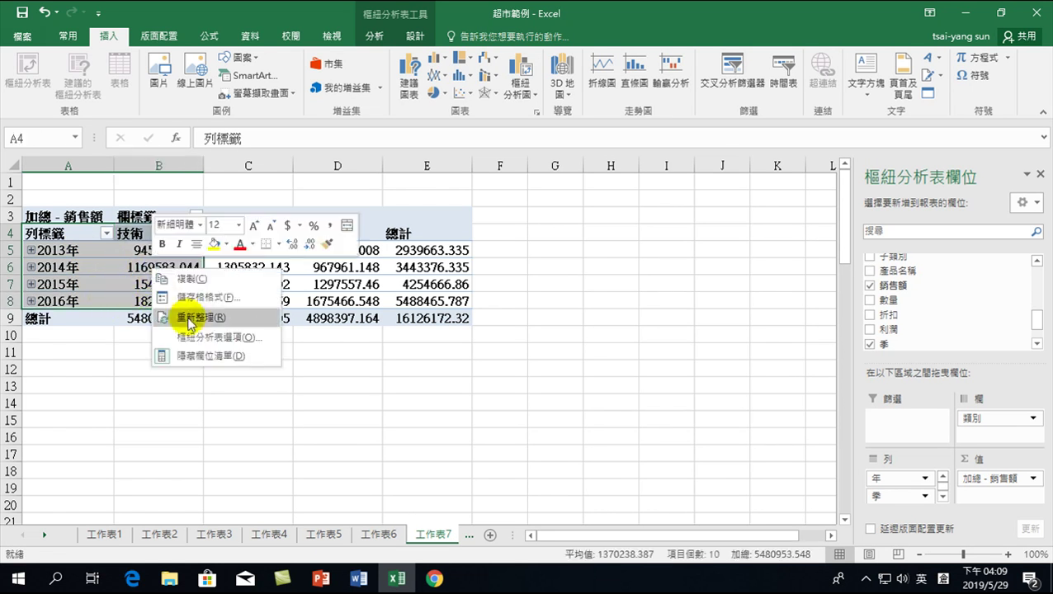
pyautogui.click(175, 274)
# Paste the copied range at A12 as values only.
pyautogui.rightClick(52, 368)
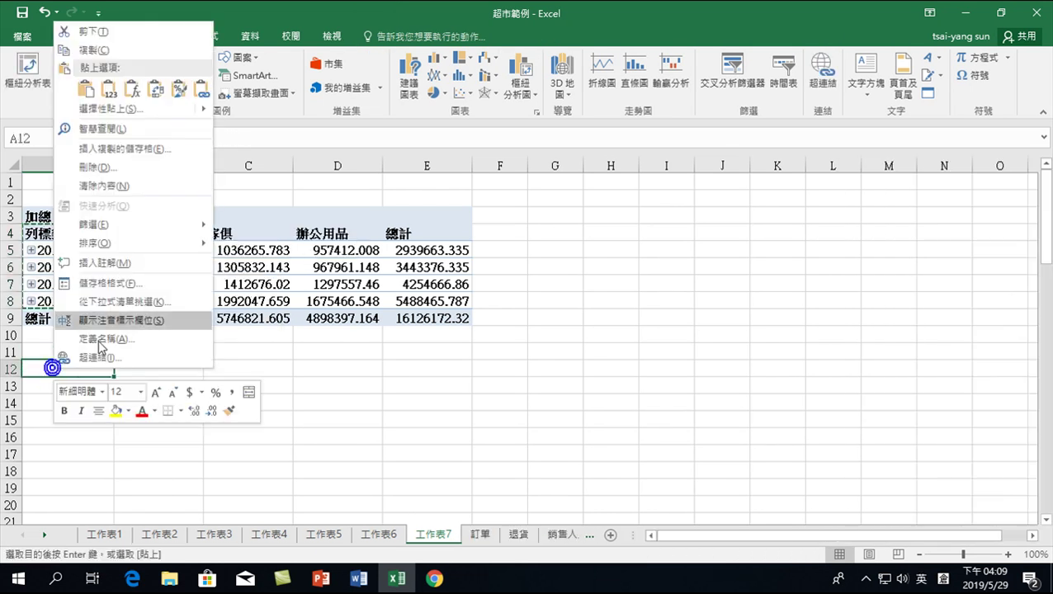
pyautogui.click(111, 107)
pyautogui.click(24, 91)
pyautogui.click(165, 282)
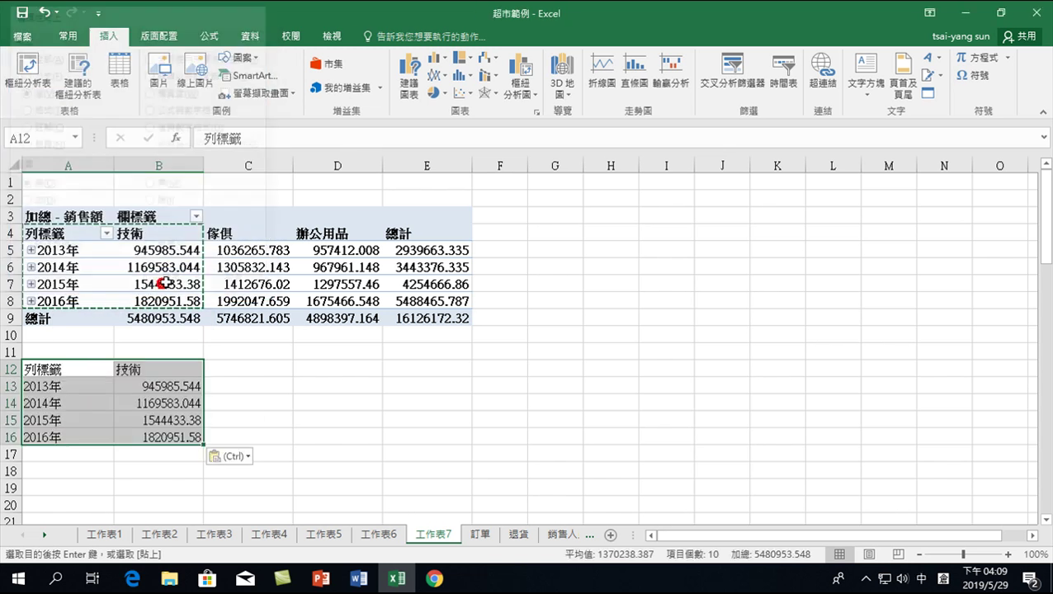
pyautogui.click(156, 402)
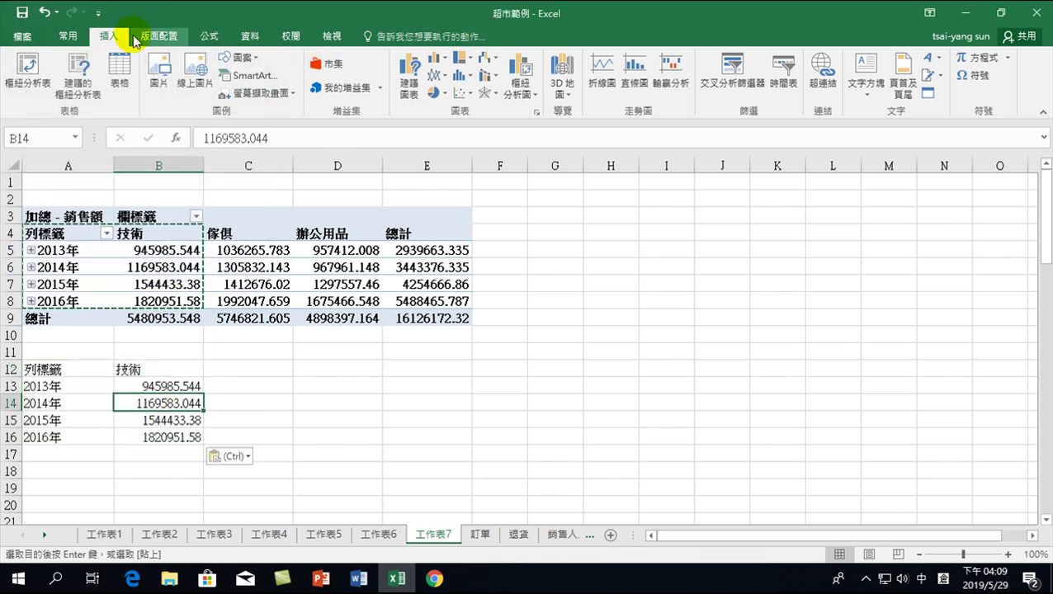
# Insert a waterfall chart of A12:B16 and move it to the right of the tables.
pyautogui.click(486, 59)
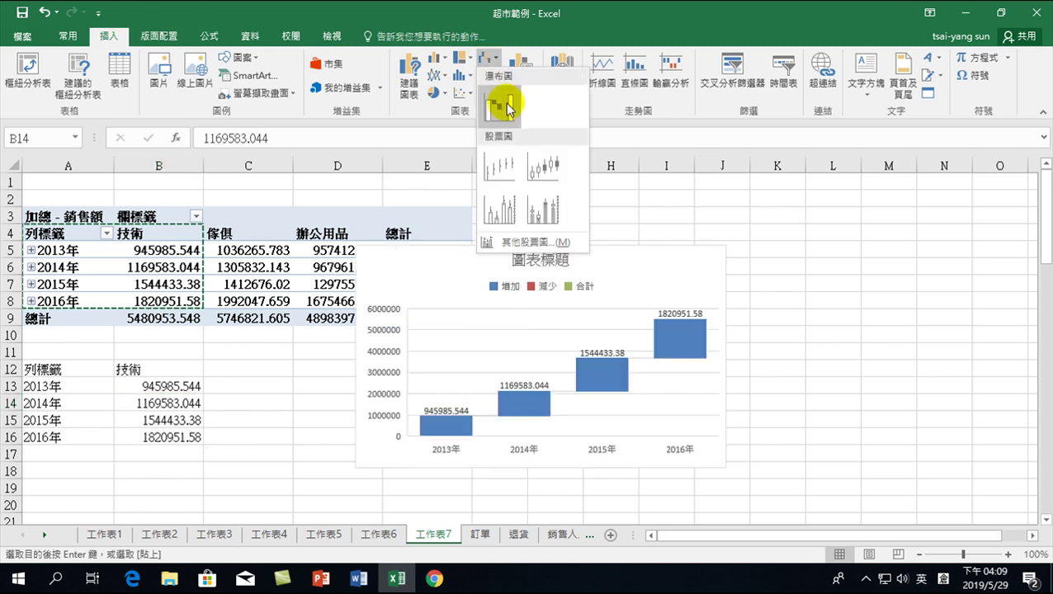
pyautogui.click(502, 106)
pyautogui.moveTo(465, 268); pyautogui.dragTo(628, 292)
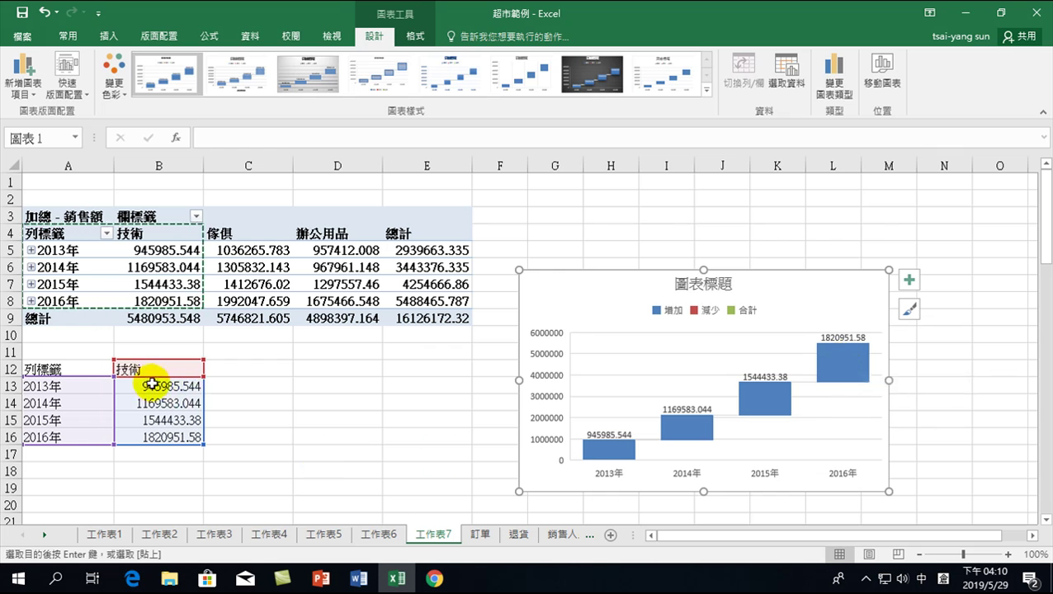
pyautogui.click(223, 401)
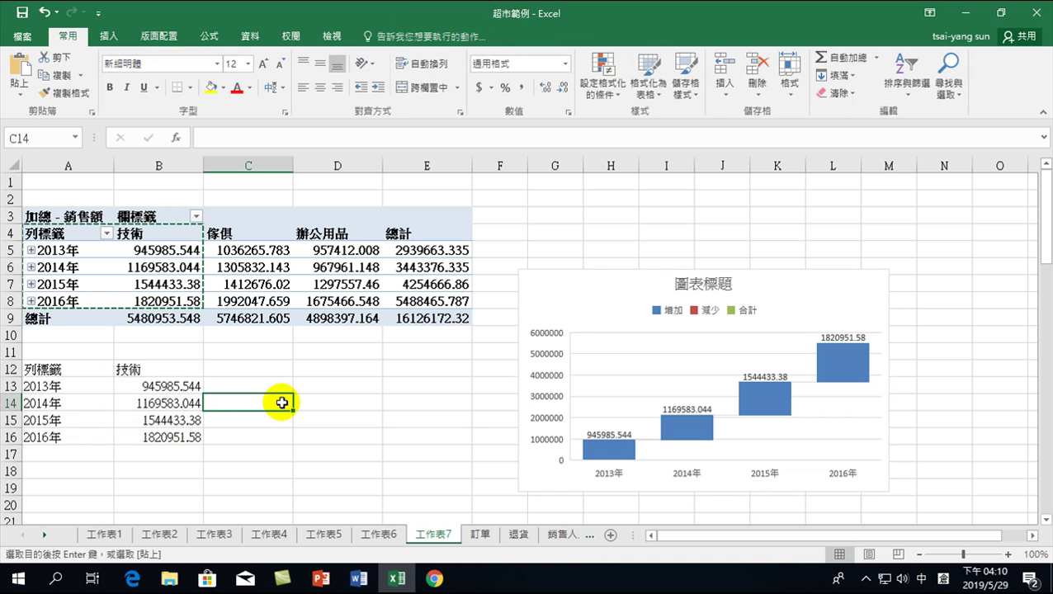
# Enter =B14-B13 in C14 and fill it down to C16.
pyautogui.write('=')
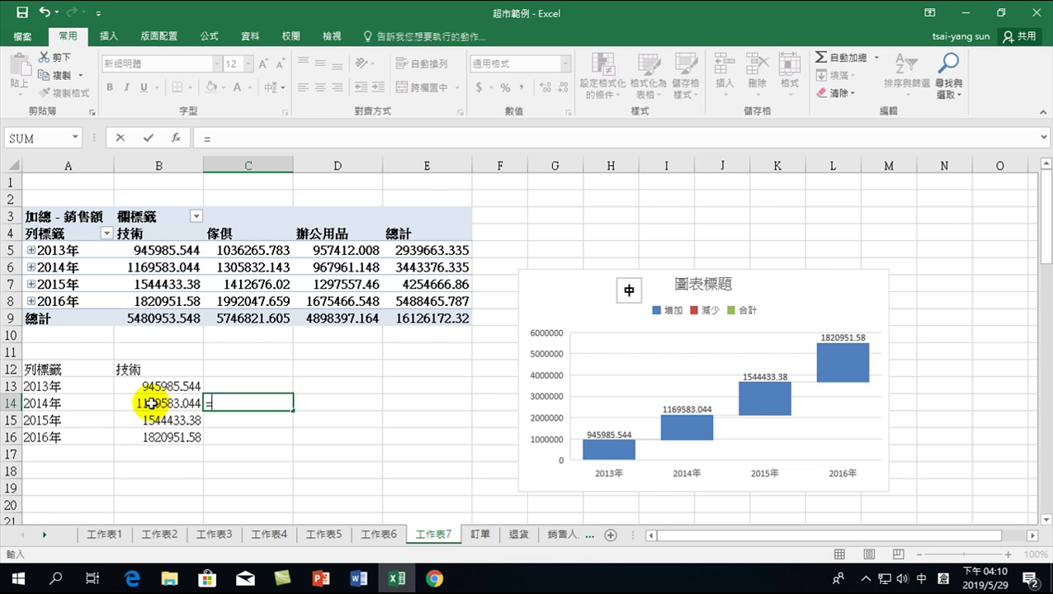
pyautogui.click(151, 402)
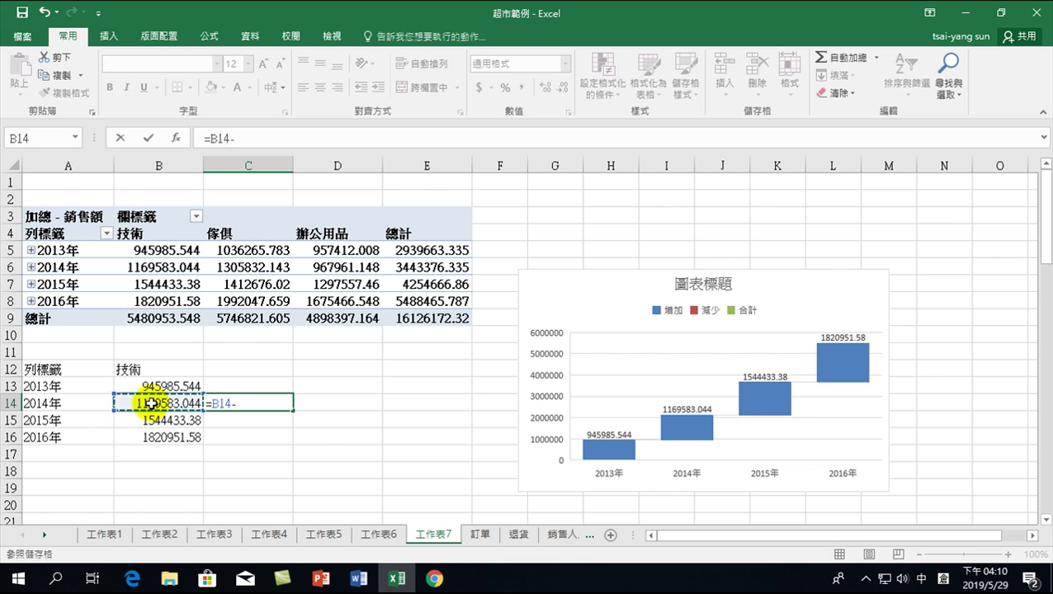
pyautogui.click(156, 387)
pyautogui.press('Return')
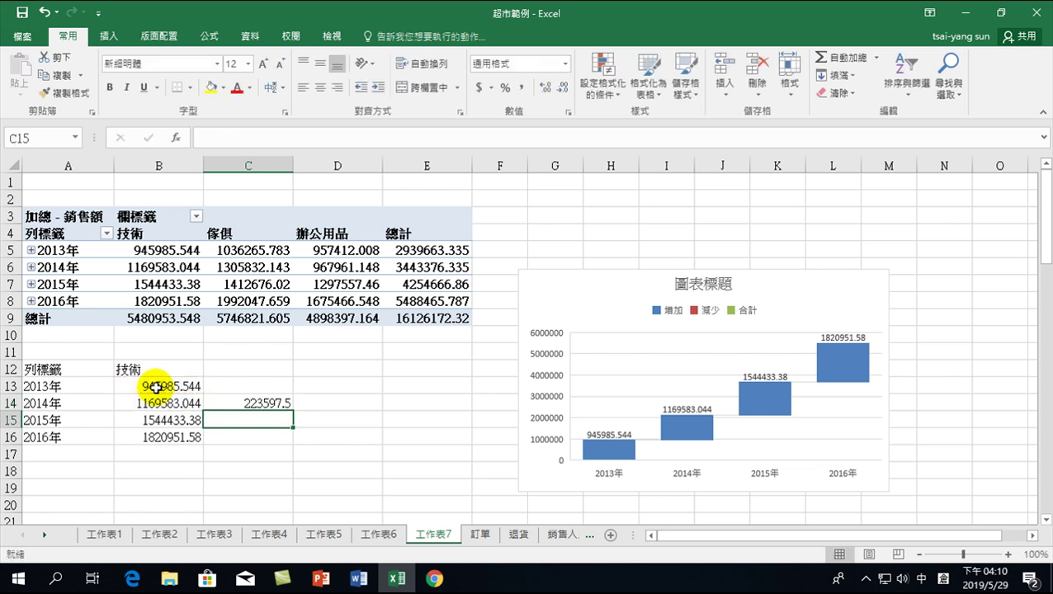
pyautogui.click(258, 404)
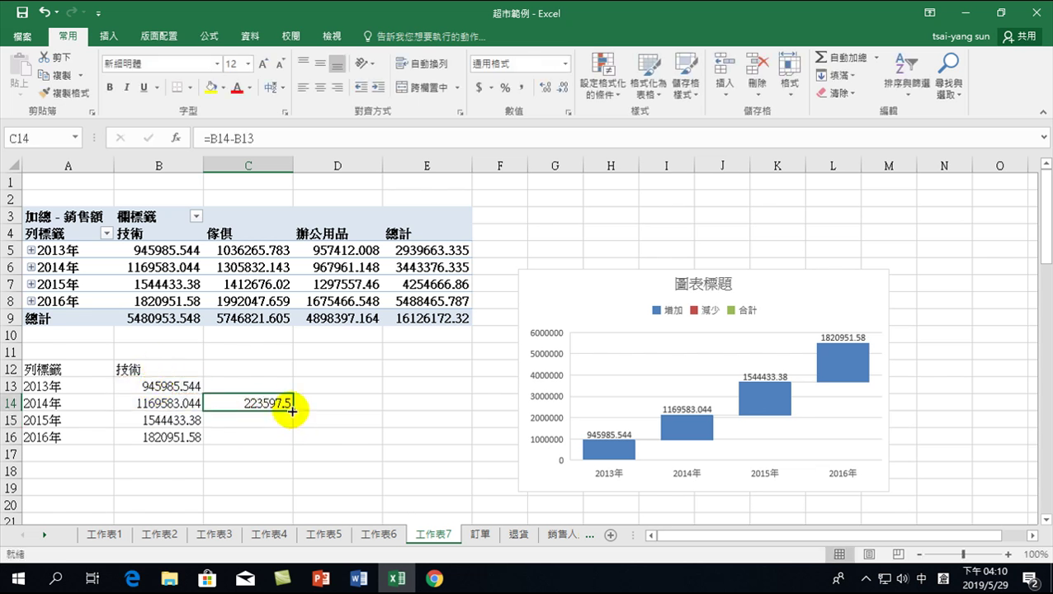
pyautogui.moveTo(293, 410); pyautogui.dragTo(287, 443)
# Put 2013's sales in C13 with =+B13 and copy the 技術 header into C12.
pyautogui.click(250, 384)
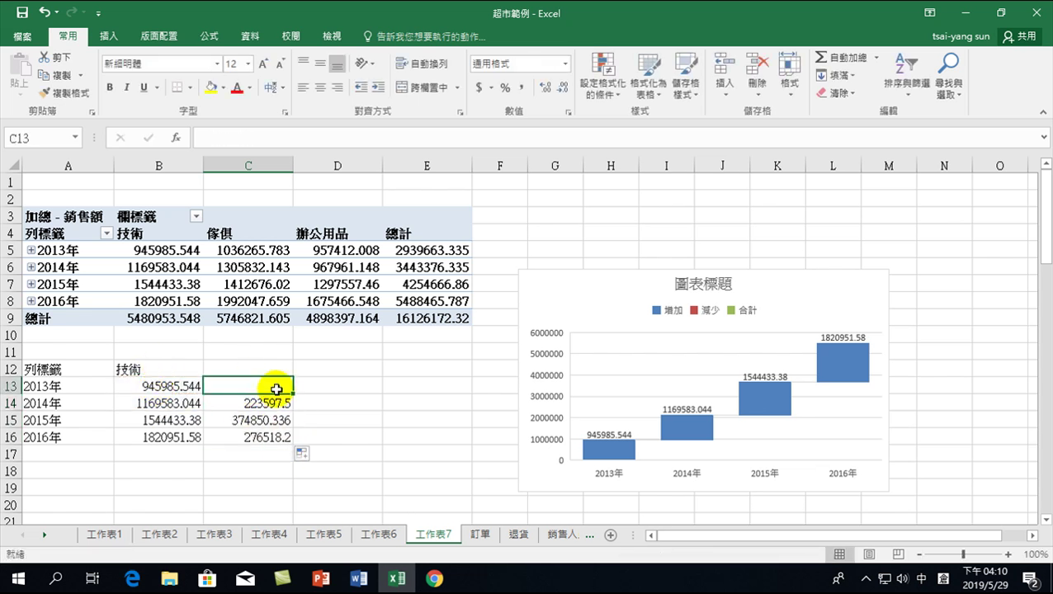
pyautogui.write('+B13')
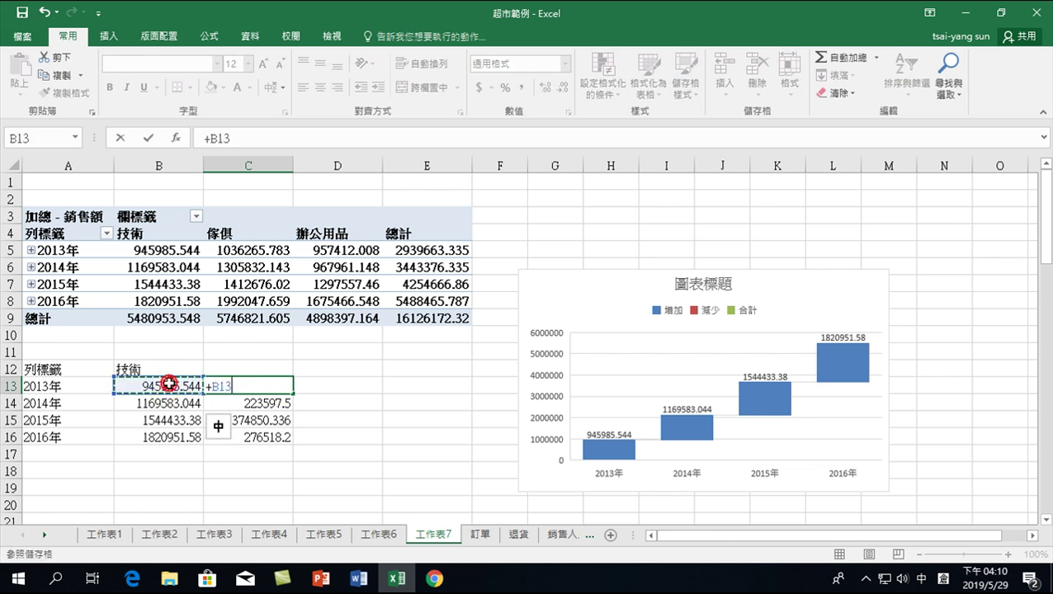
pyautogui.press('Return')
pyautogui.click(158, 372)
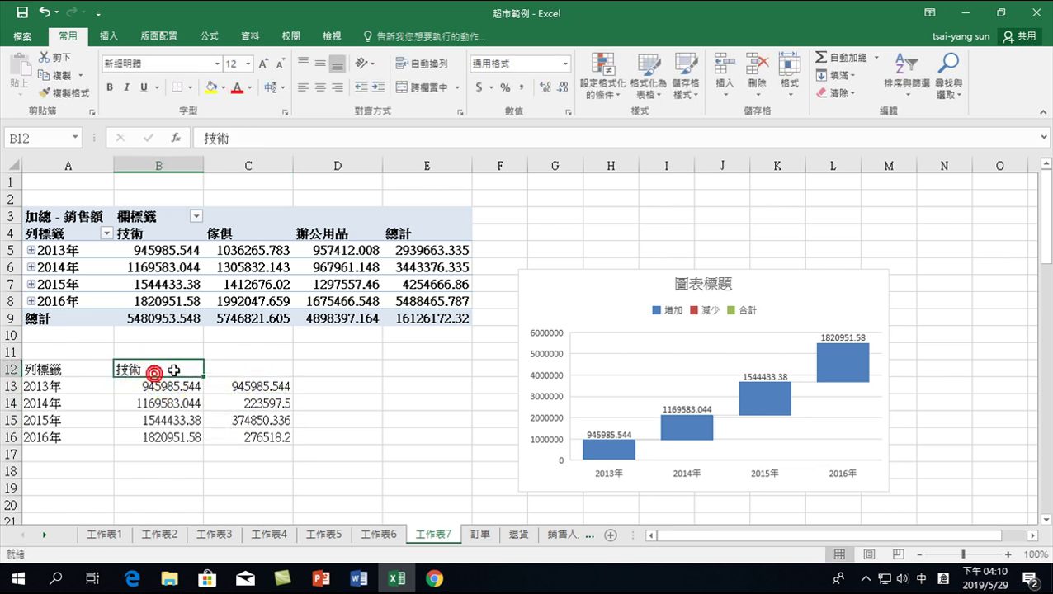
pyautogui.hotkey('ctrl', 'c')
pyautogui.click(237, 373)
pyautogui.hotkey('ctrl', 'v')
# Select the year labels A12:A16 together with the yearly changes C12:C16.
pyautogui.click(247, 404)
pyautogui.moveTo(71, 369); pyautogui.dragTo(73, 437)
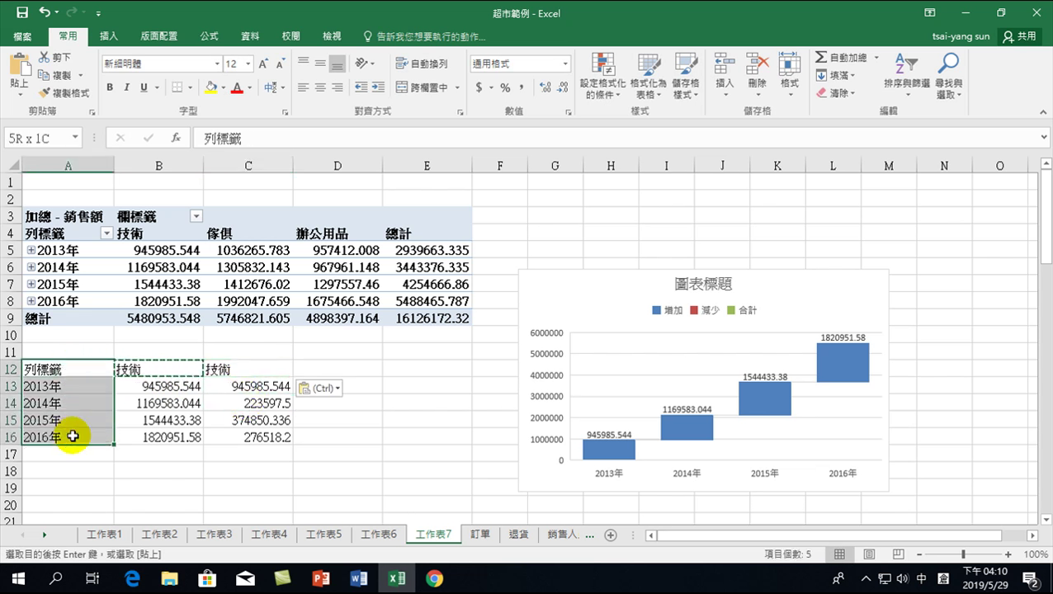
pyautogui.keyDown('ctrl'); pyautogui.moveTo(248, 369); pyautogui.dragTo(247, 439); pyautogui.keyUp('ctrl')
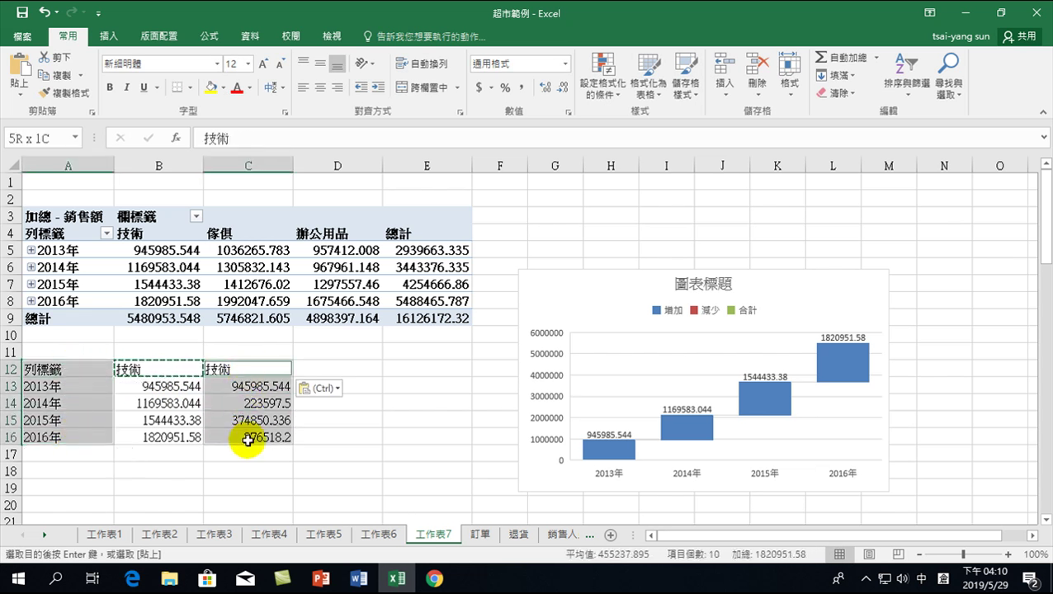
pyautogui.press('ctrl')
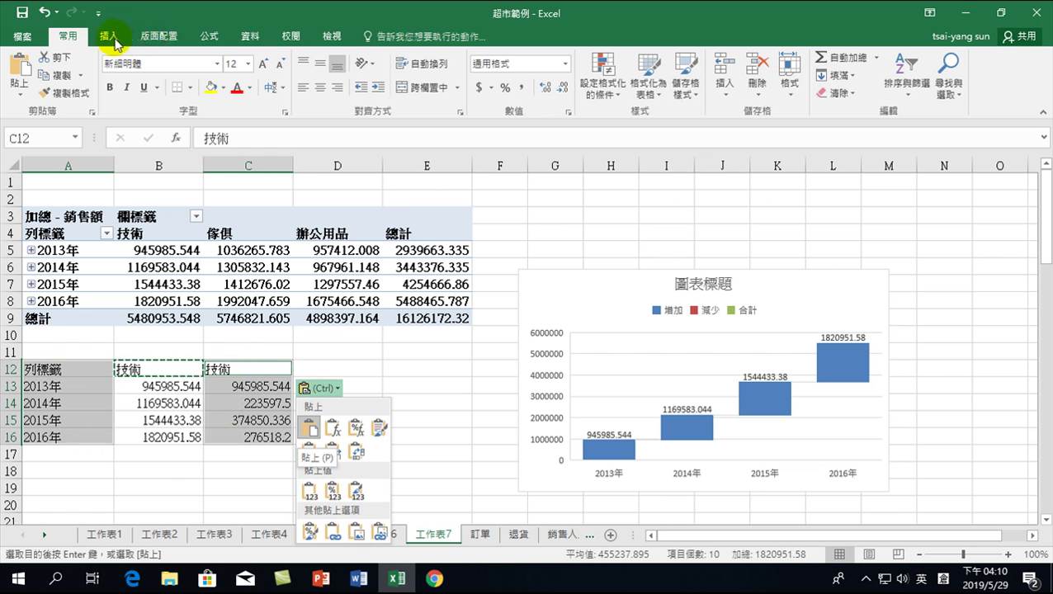
pyautogui.click(113, 38)
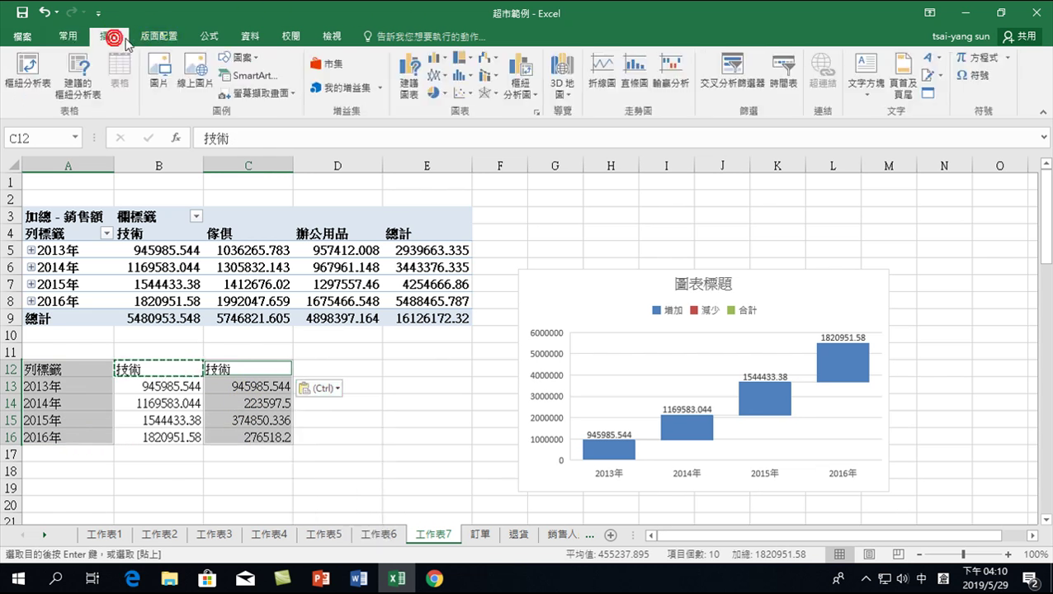
# Insert a waterfall chart of the 技術 yearly changes from A12:A16 and C12:C16.
pyautogui.click(487, 64)
pyautogui.click(499, 106)
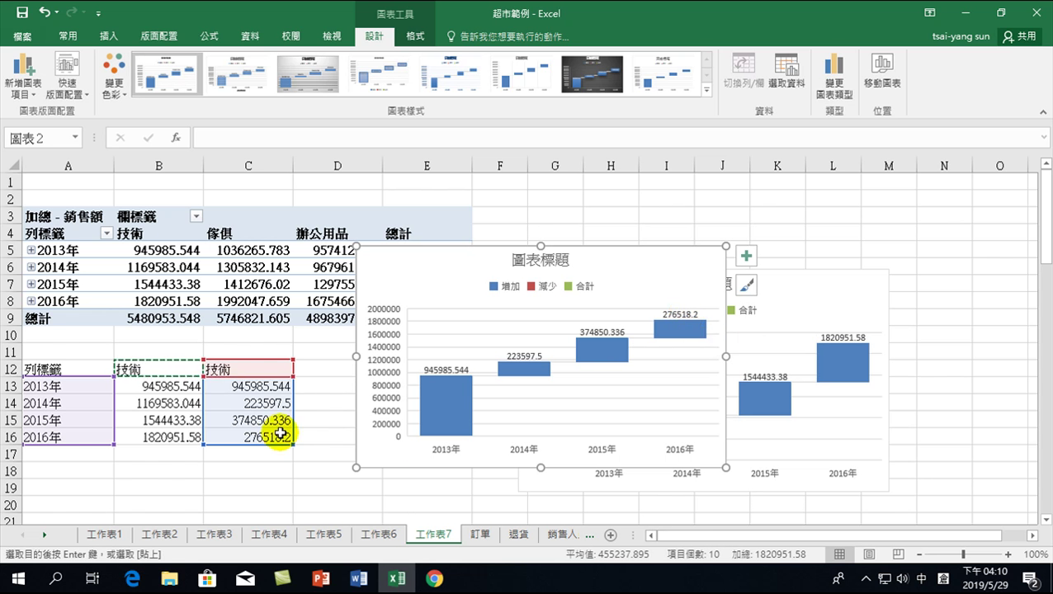
pyautogui.click(252, 403)
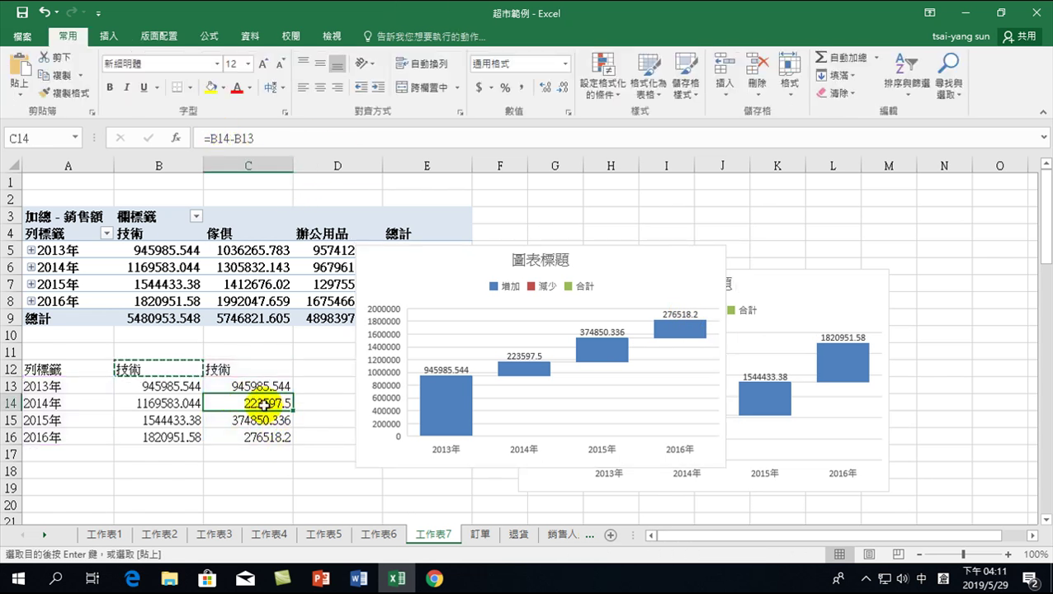
# Round the 技術 yearly changes in C13:C16 to whole numbers.
pyautogui.moveTo(260, 392); pyautogui.dragTo(271, 433)
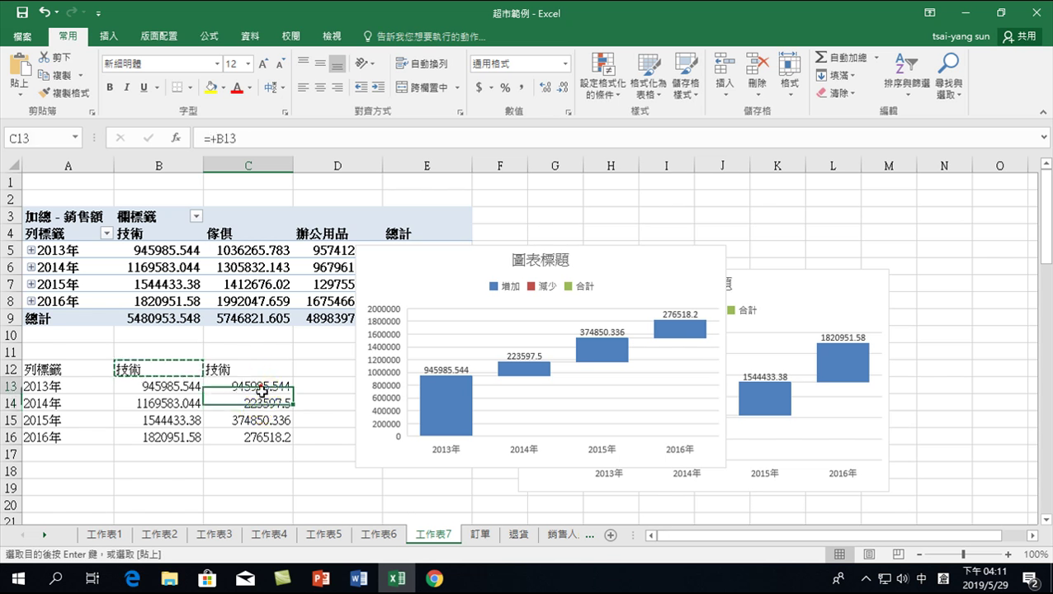
pyautogui.click(562, 87)
pyautogui.click(562, 87)
pyautogui.click(562, 87)
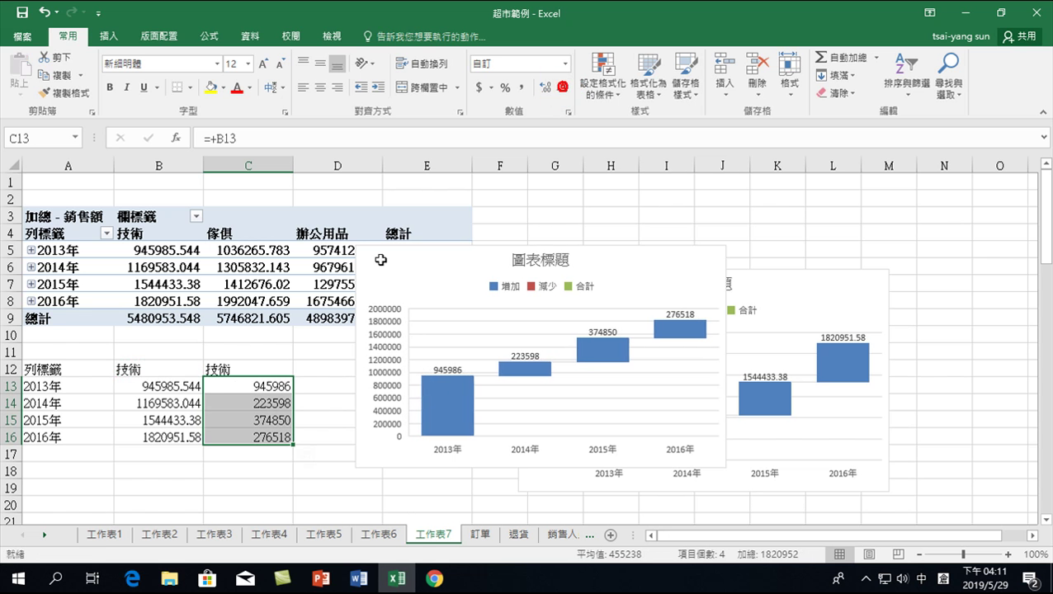
# Test a negative in C14, restore its formula from C15, and delete the raw-sales waterfall chart.
pyautogui.click(265, 404)
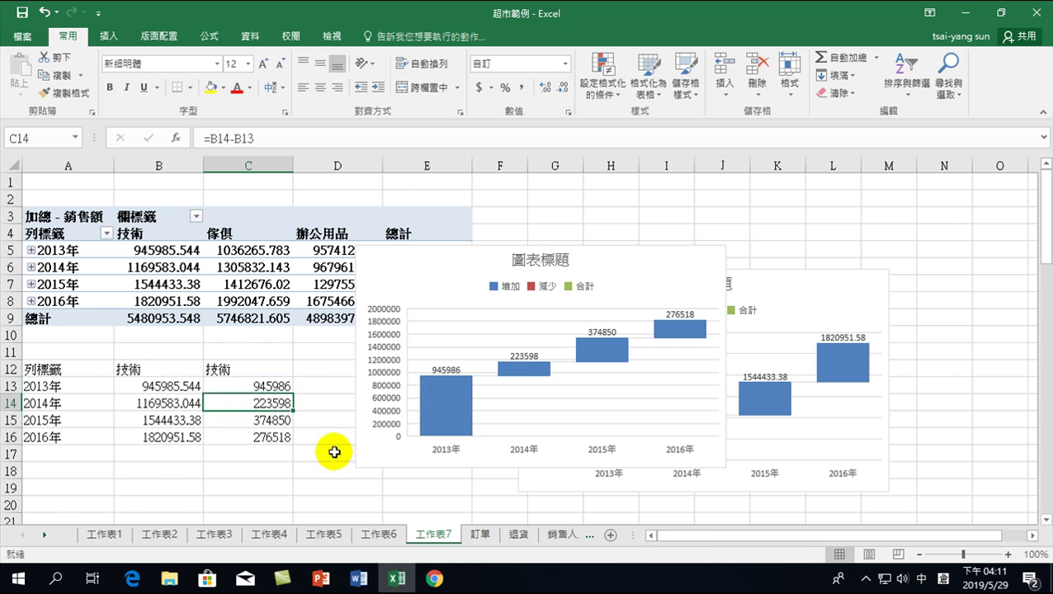
pyautogui.write('-200000')
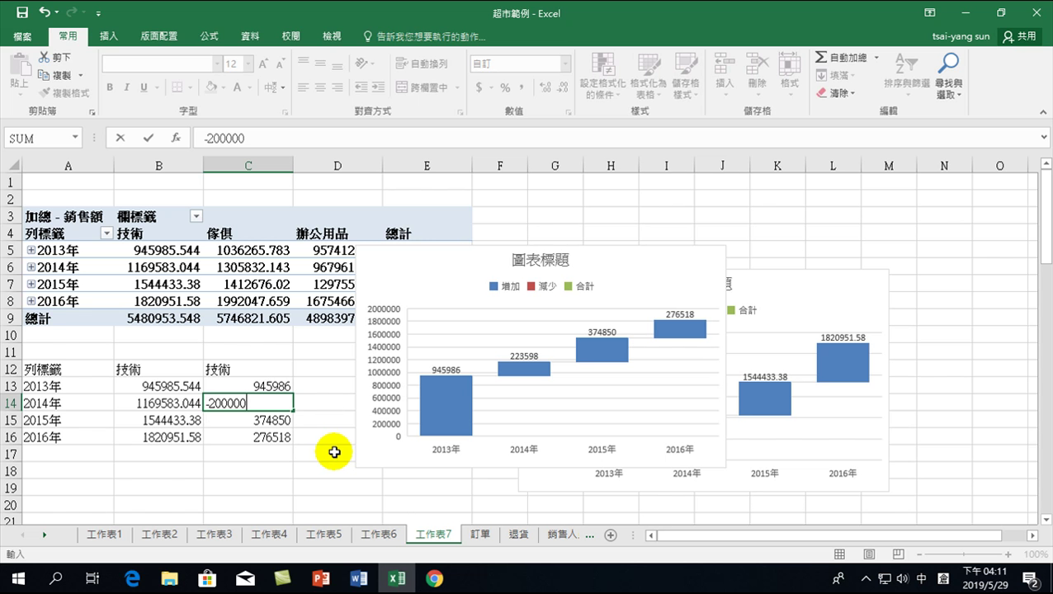
pyautogui.press('Return')
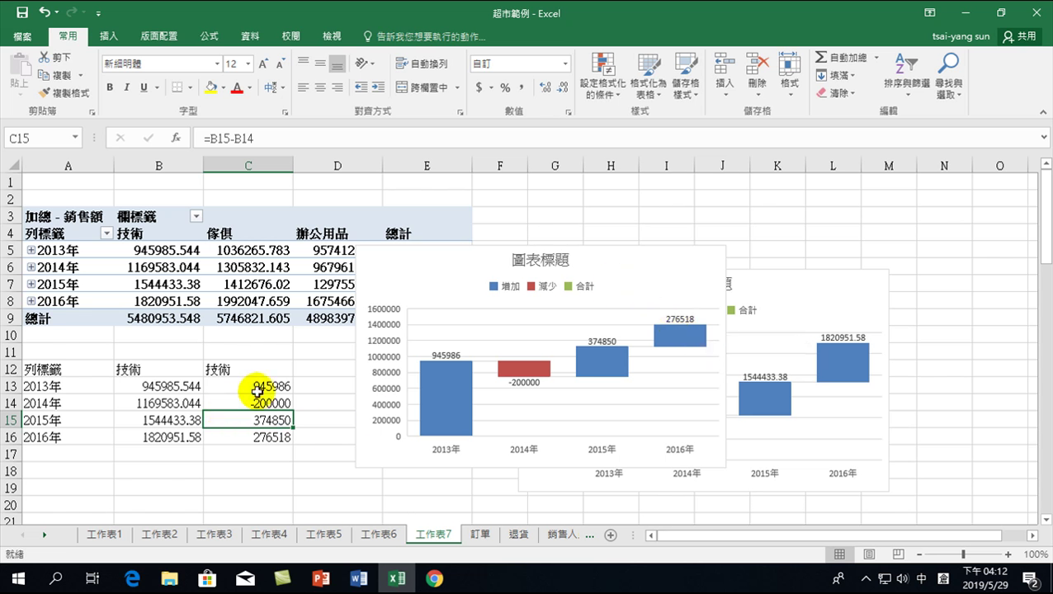
pyautogui.click(260, 423)
pyautogui.moveTo(280, 426); pyautogui.dragTo(280, 405)
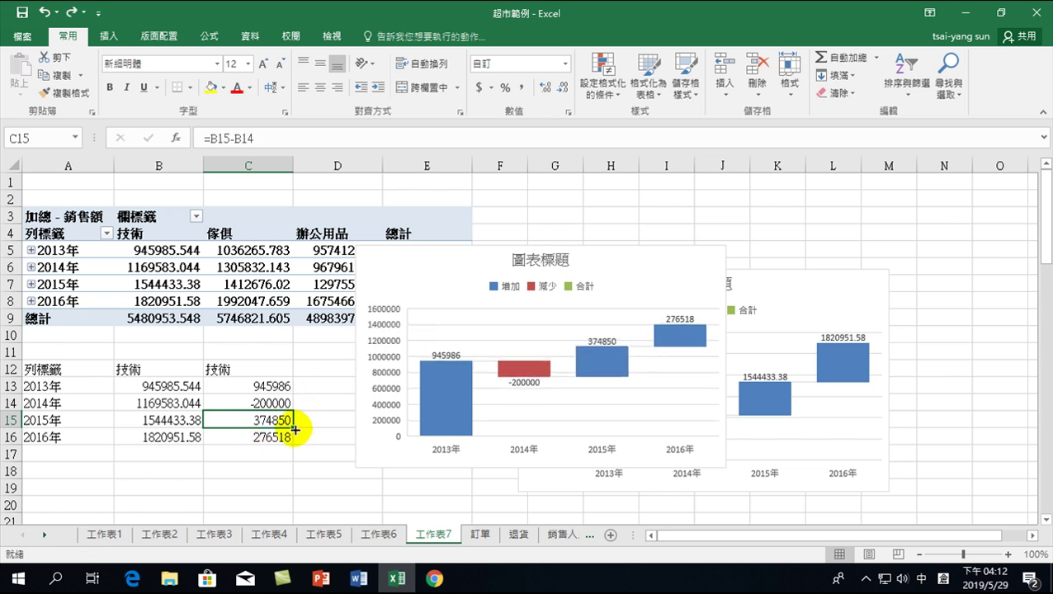
pyautogui.moveTo(295, 429); pyautogui.dragTo(285, 403)
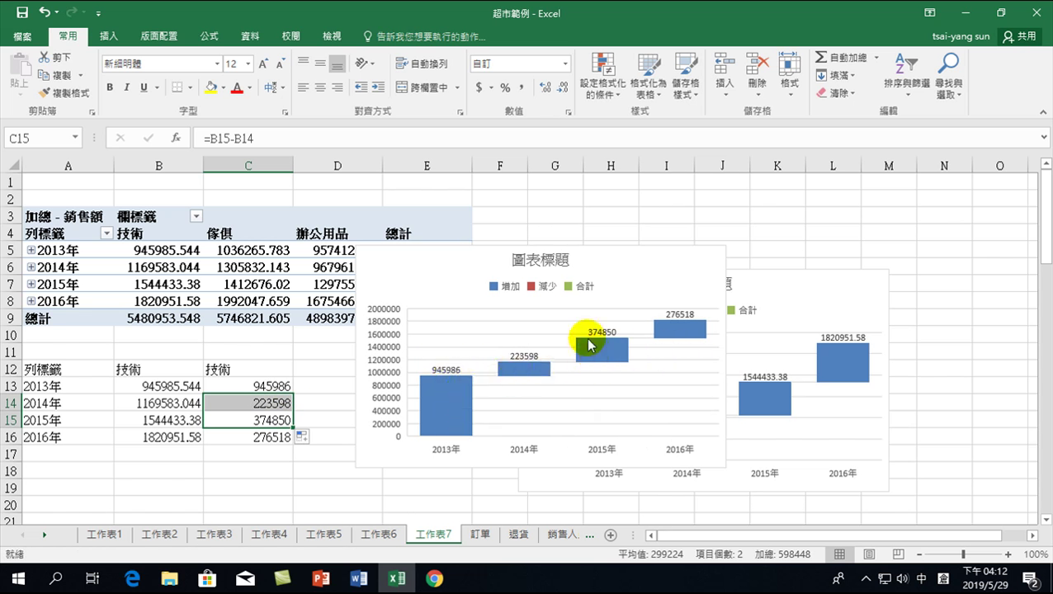
pyautogui.click(779, 295)
pyautogui.press('Delete')
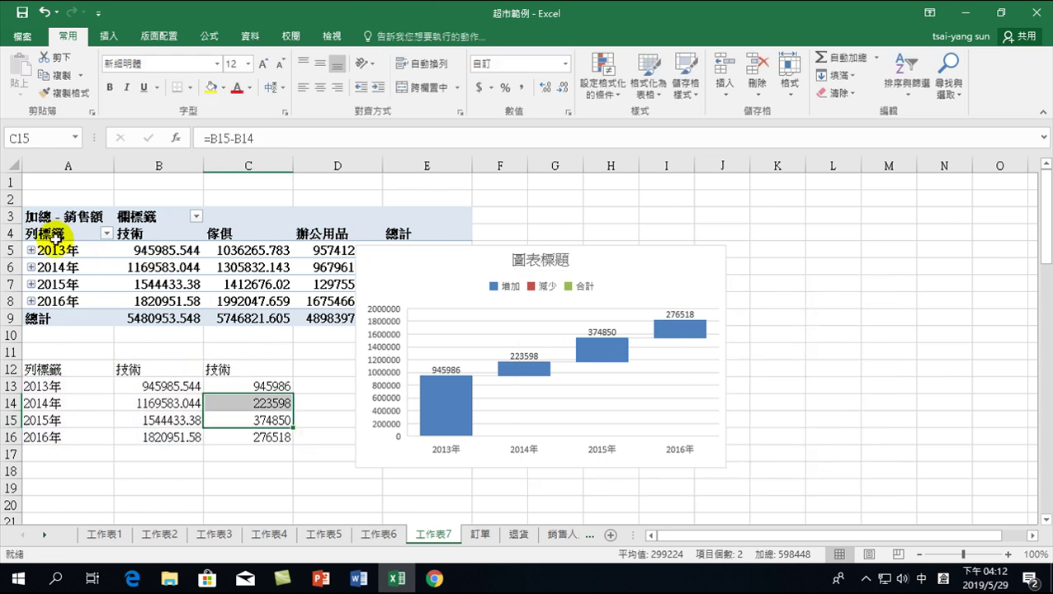
# Copy the pivot's years and 傢俱 sales and paste them as values at A19.
pyautogui.moveTo(53, 231); pyautogui.dragTo(61, 300)
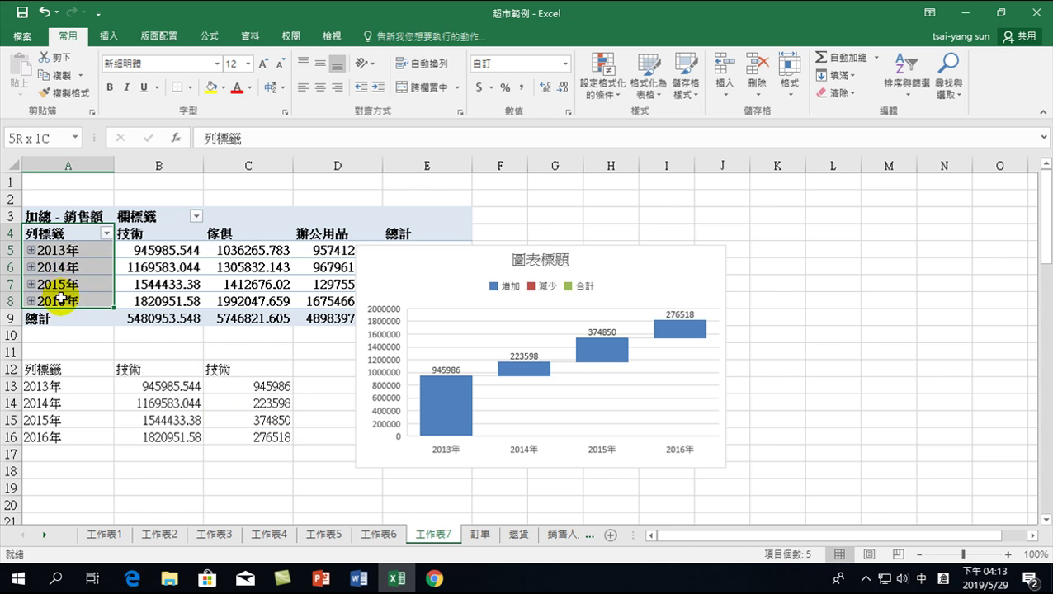
pyautogui.moveTo(248, 234); pyautogui.dragTo(249, 302)
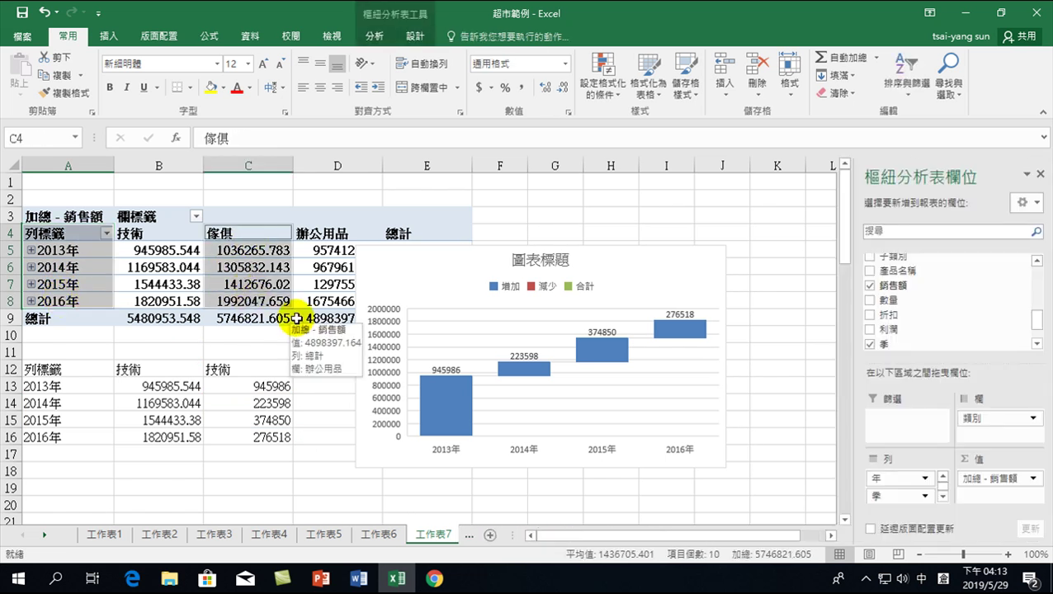
pyautogui.hotkey('ctrl', 'c')
pyautogui.scroll(-2, 235, 354)
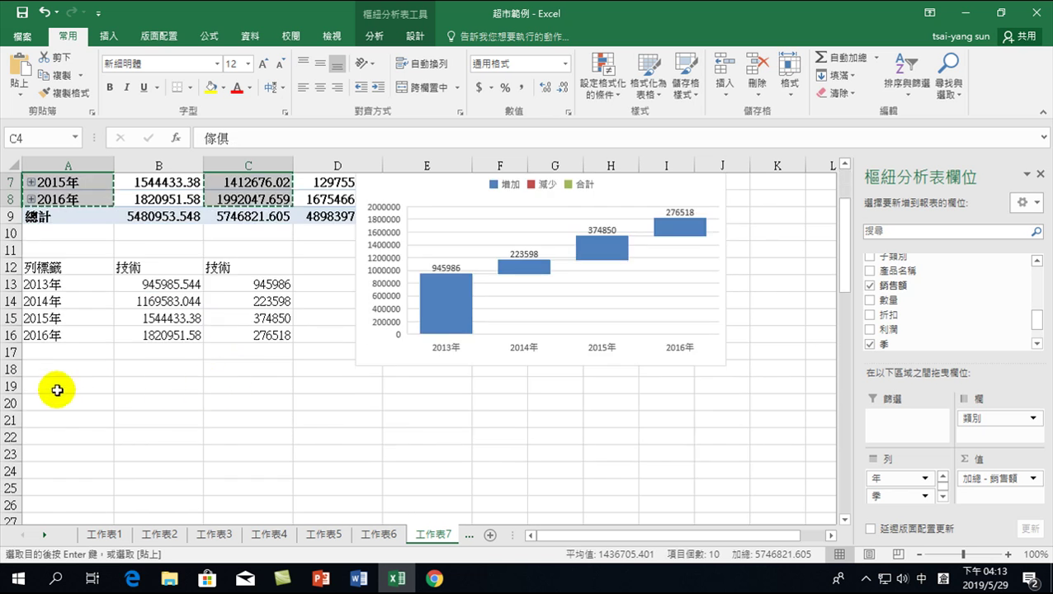
pyautogui.click(55, 386)
pyautogui.rightClick(54, 385)
pyautogui.click(103, 132)
pyautogui.click(25, 92)
pyautogui.click(169, 281)
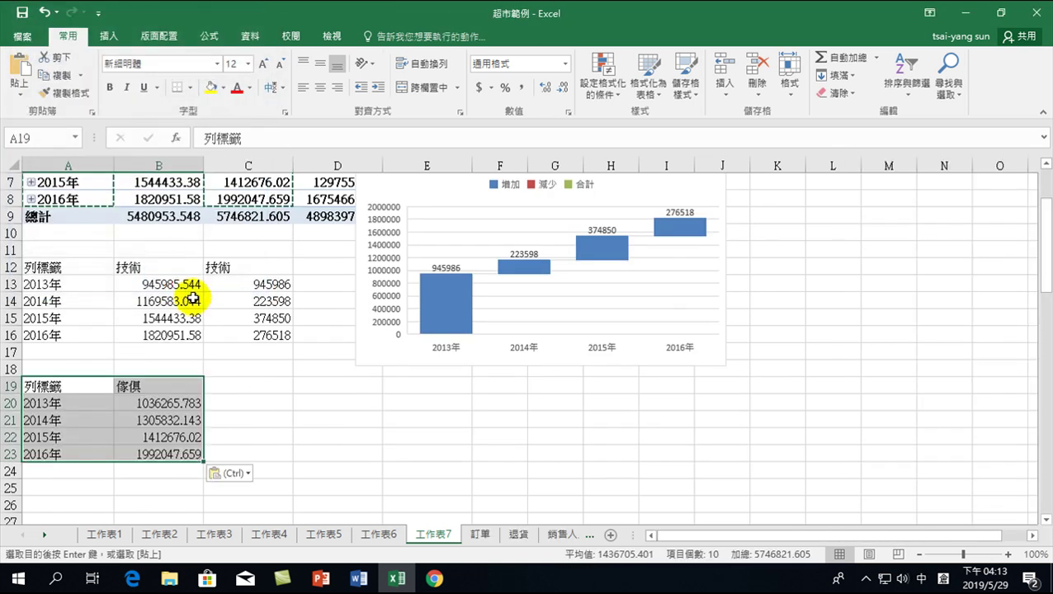
# Round the 傢俱 values in B20:B23 to whole numbers.
pyautogui.click(167, 404)
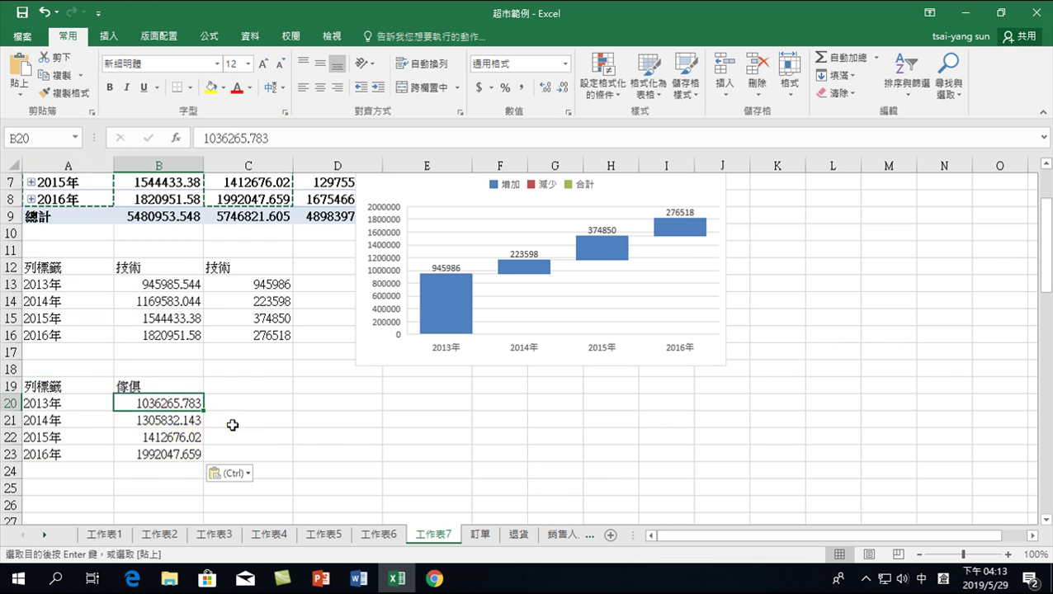
pyautogui.click(231, 424)
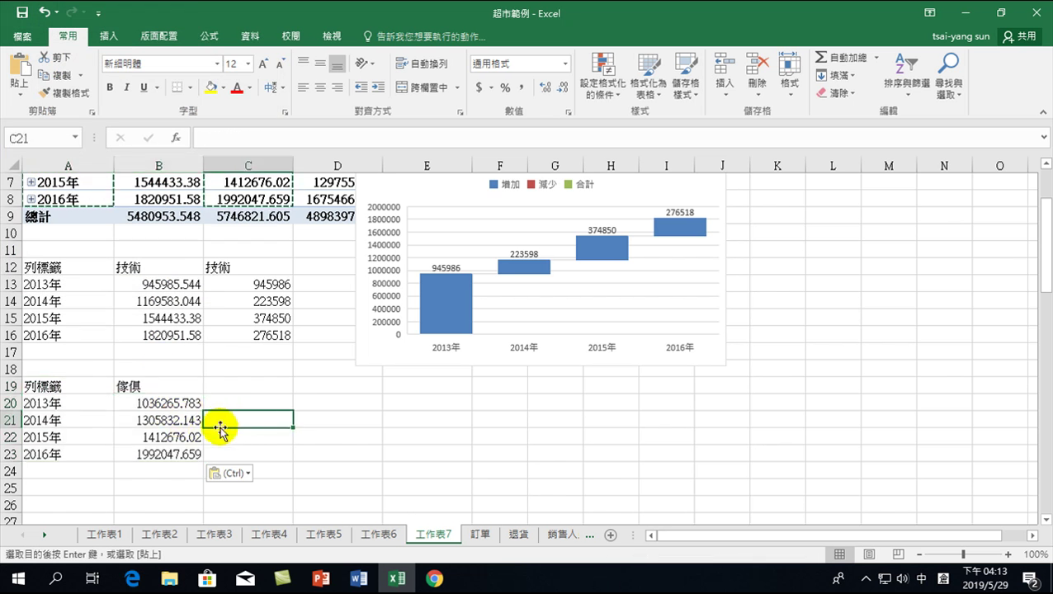
pyautogui.moveTo(177, 404); pyautogui.dragTo(171, 451)
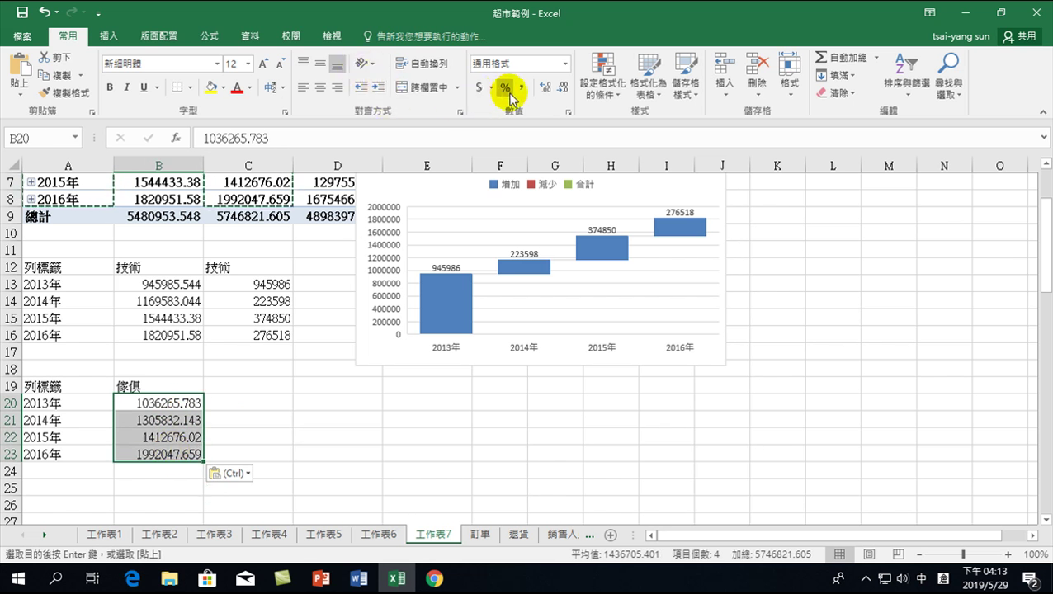
pyautogui.click(565, 87)
pyautogui.click(565, 87)
pyautogui.click(564, 87)
# Enter =+B21-B20 in C21 and fill it down to C23.
pyautogui.click(243, 418)
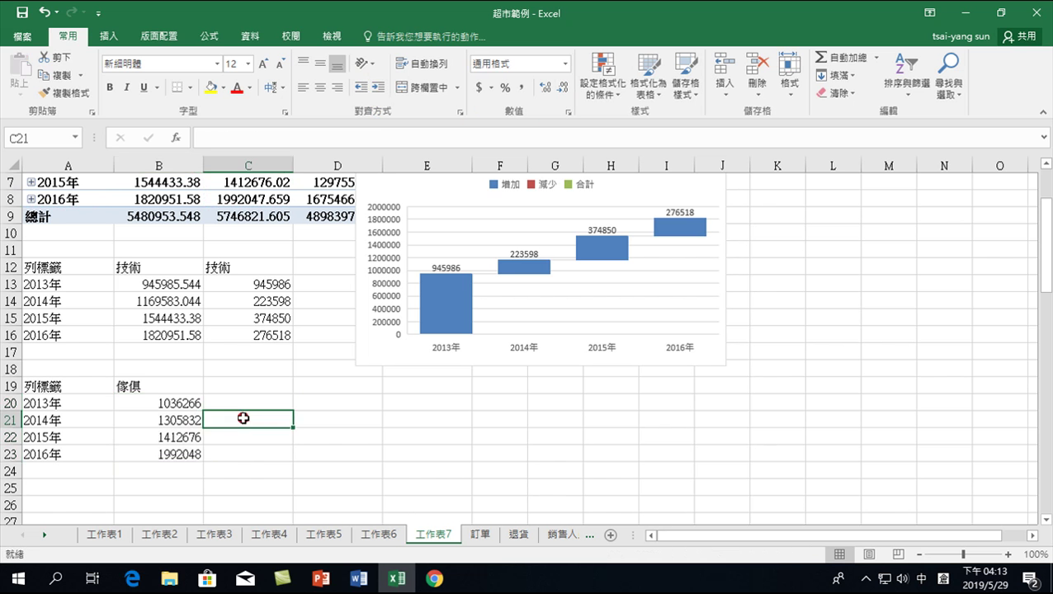
pyautogui.write('+')
pyautogui.click(177, 420)
pyautogui.click(176, 420)
pyautogui.click(180, 403)
pyautogui.press('Return')
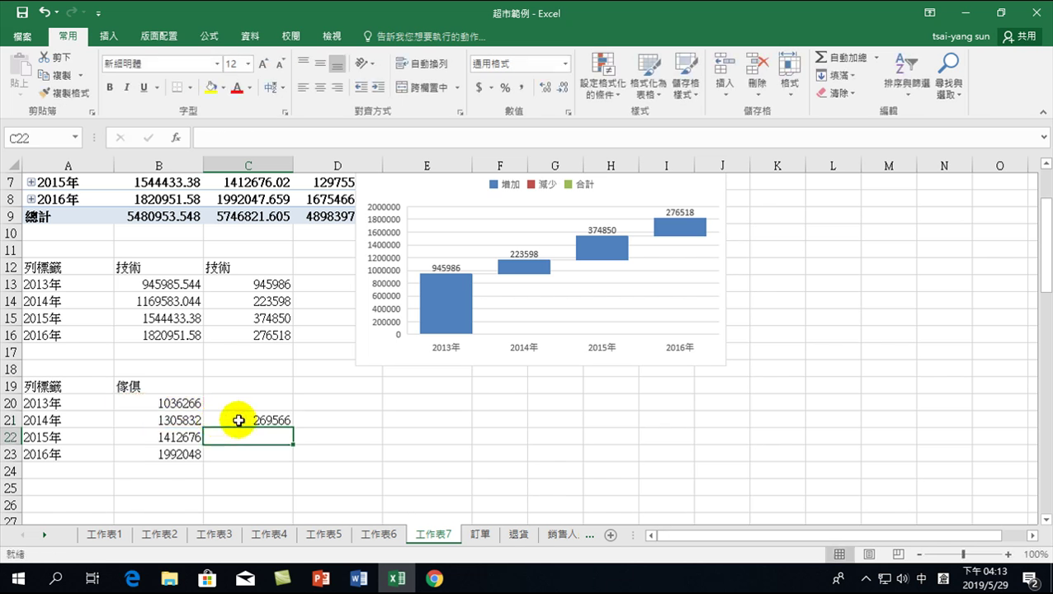
pyautogui.click(276, 419)
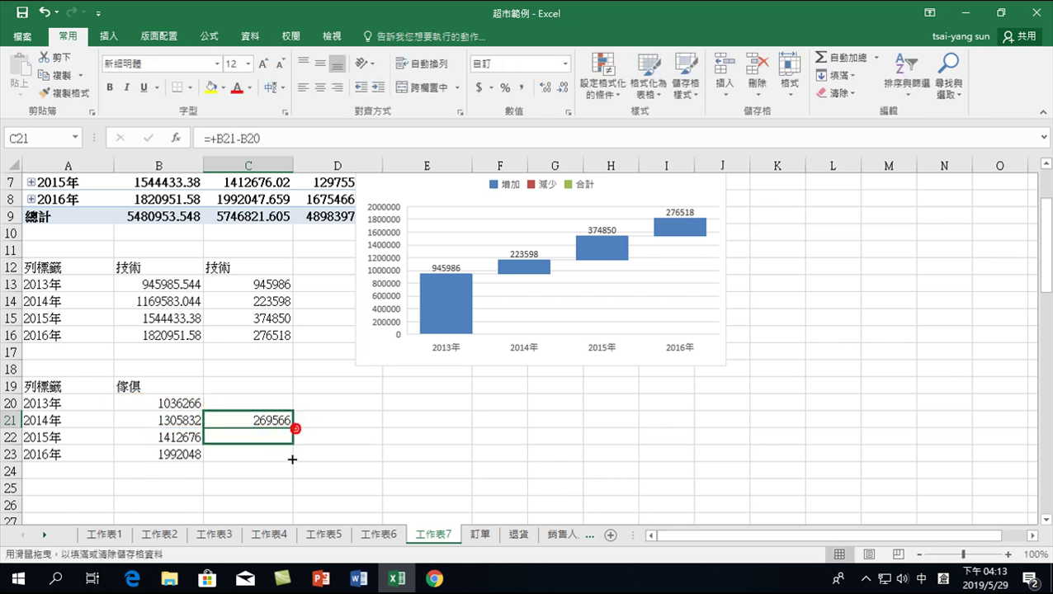
pyautogui.moveTo(295, 430); pyautogui.dragTo(274, 464)
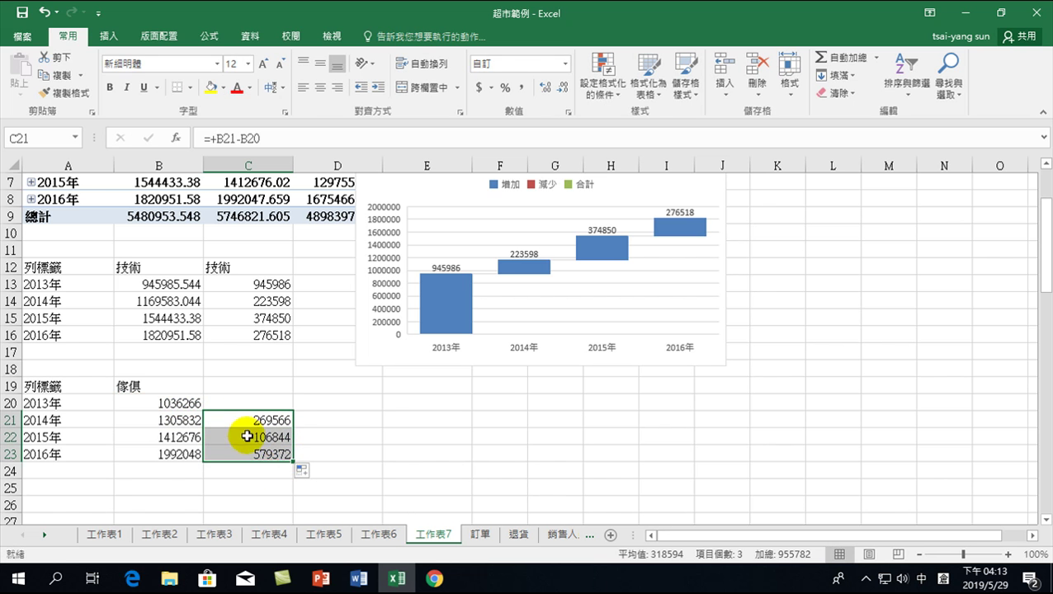
# Set C20 to =+B20 and copy the 傢俱 header into C19.
pyautogui.click(236, 404)
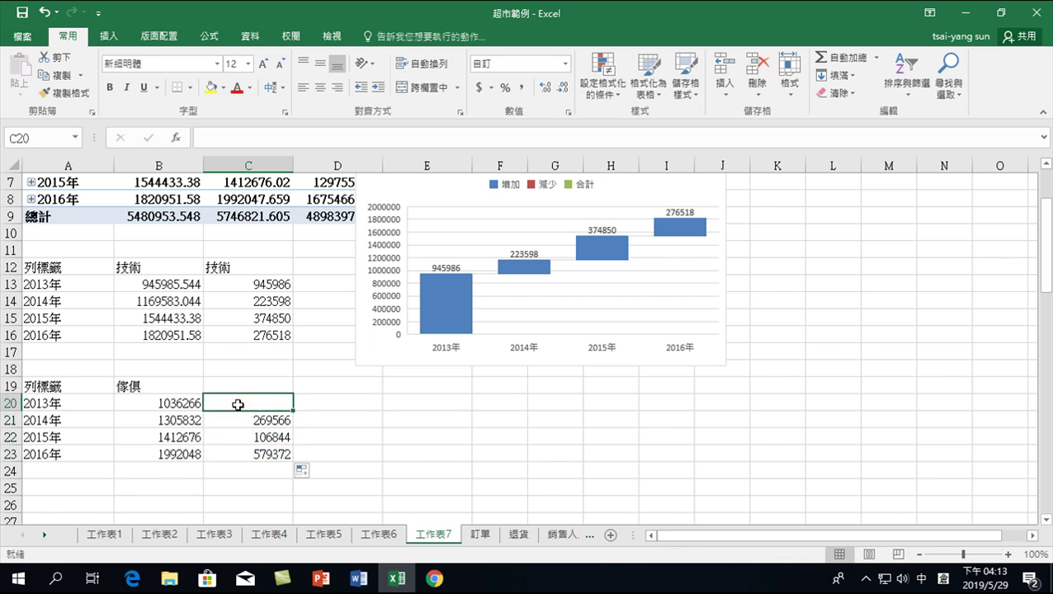
pyautogui.write('+')
pyautogui.click(171, 403)
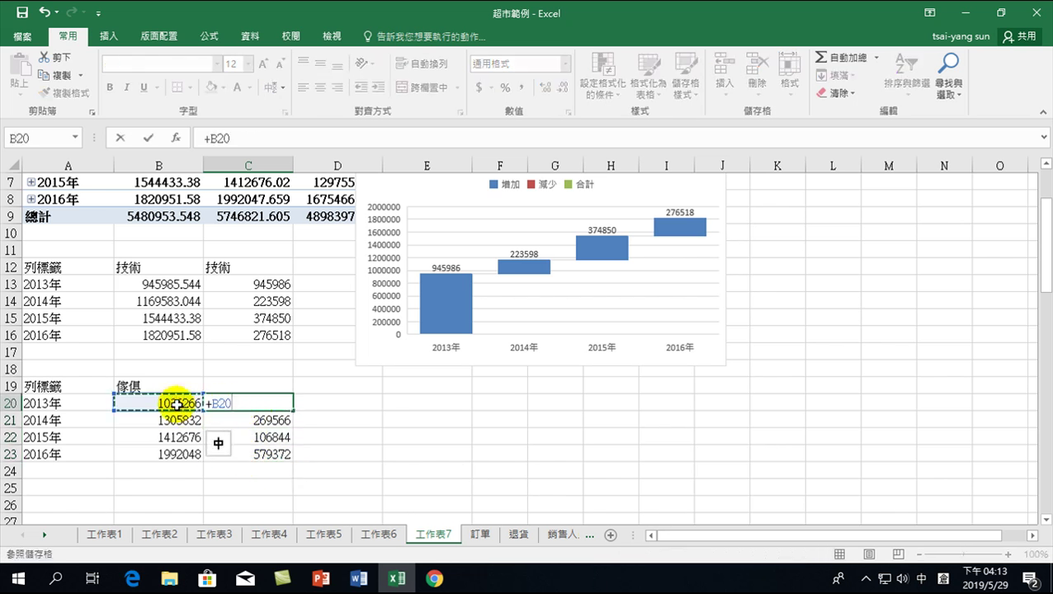
pyautogui.press('Return')
pyautogui.moveTo(69, 384); pyautogui.dragTo(64, 454)
pyautogui.click(152, 385)
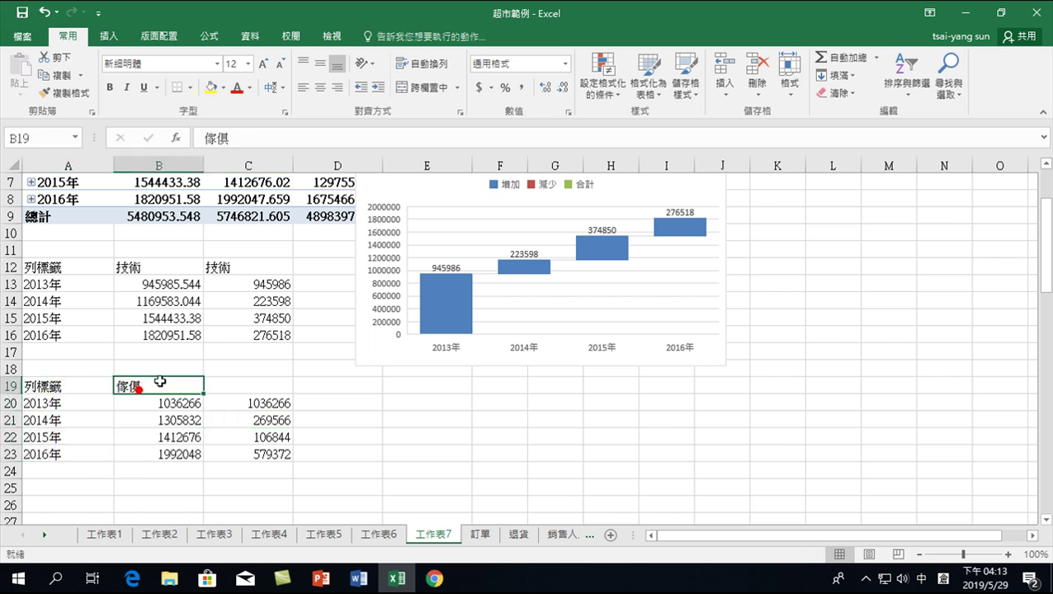
pyautogui.hotkey('ctrl', 'c')
pyautogui.click(251, 384)
pyautogui.hotkey('ctrl', 'v')
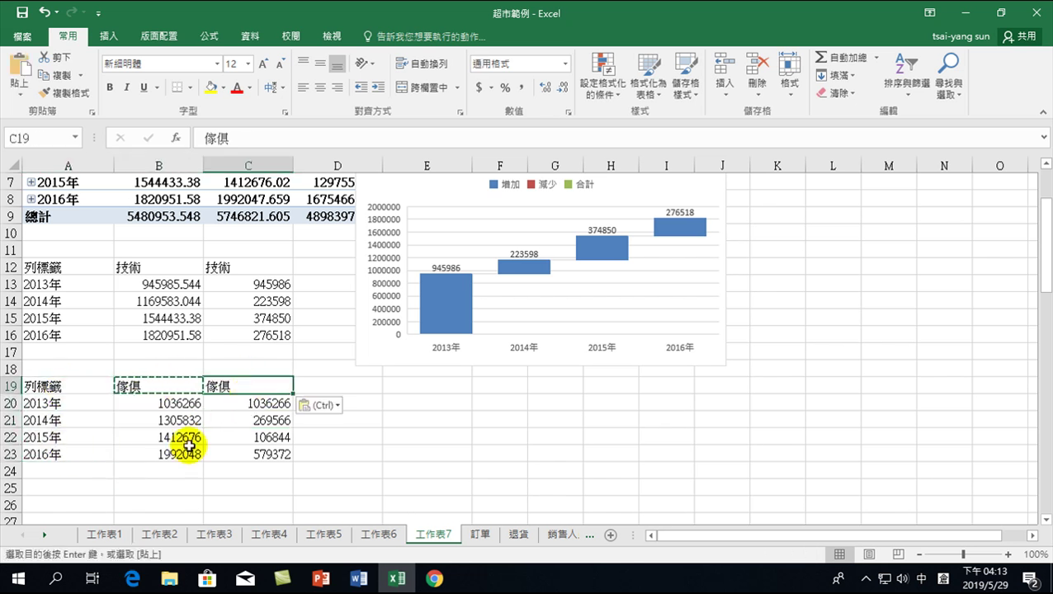
# Select the year labels A19:A23 together with the differences C19:C23.
pyautogui.moveTo(66, 385); pyautogui.dragTo(70, 454)
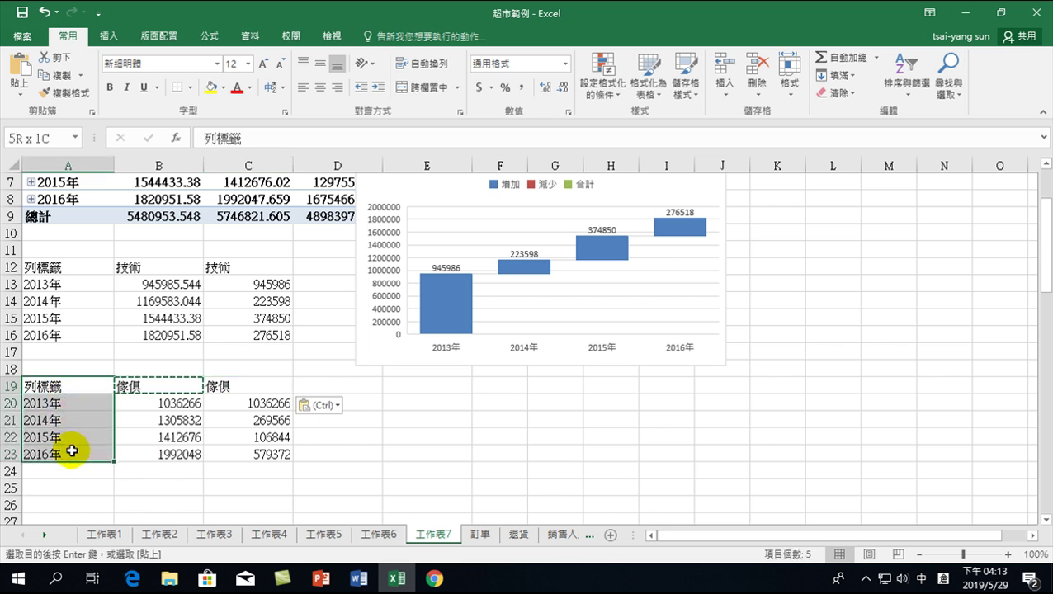
pyautogui.moveTo(218, 385); pyautogui.dragTo(224, 453)
pyautogui.press('ctrl')
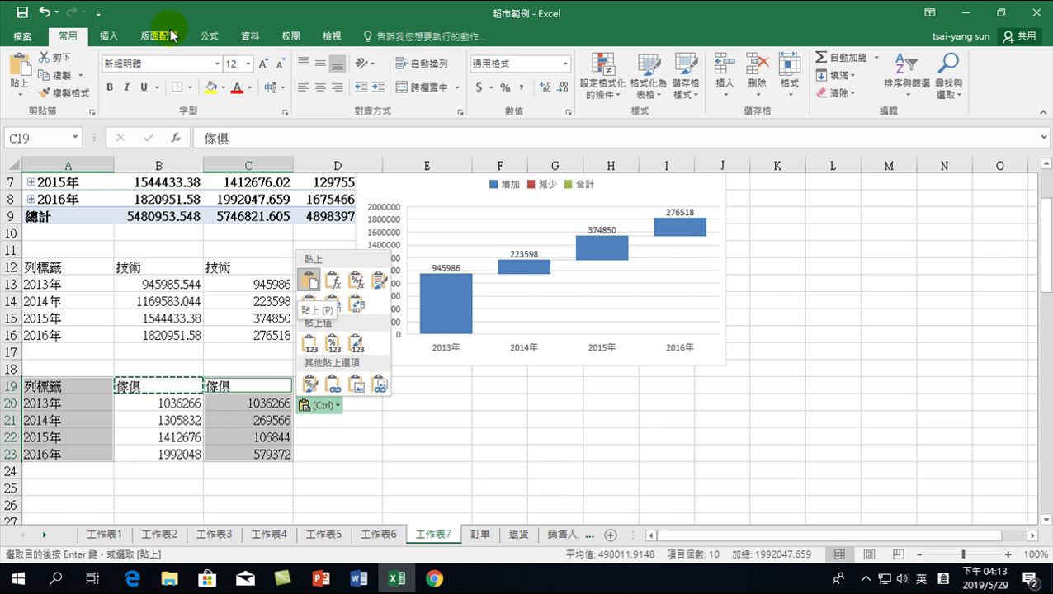
# Insert a waterfall chart of the 傢俱 changes (1036266 to 579372) and place it below the 技術 chart.
pyautogui.click(108, 36)
pyautogui.click(488, 58)
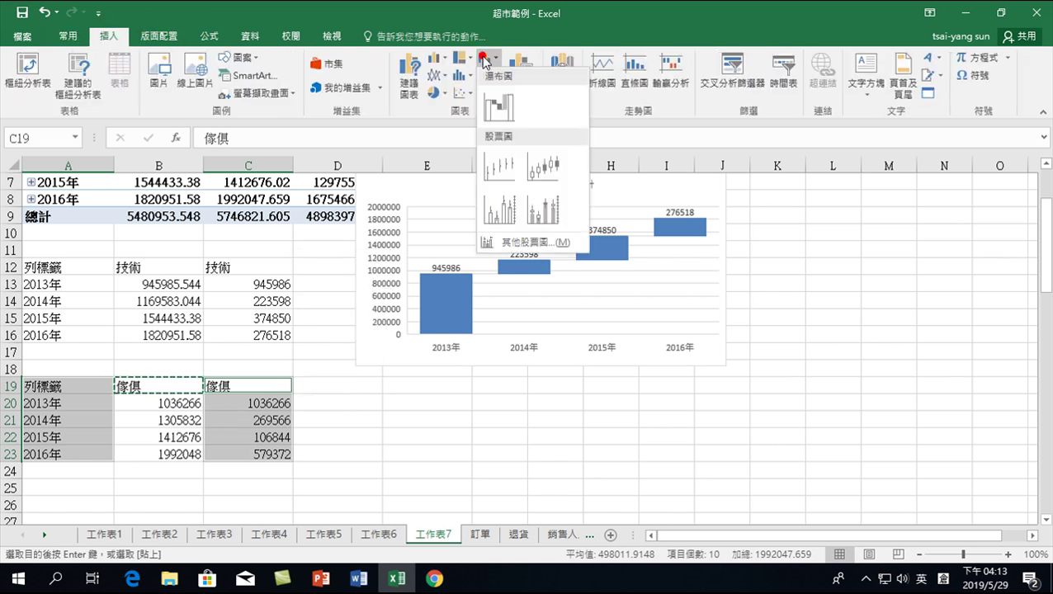
pyautogui.click(509, 102)
pyautogui.moveTo(464, 264)
pyautogui.mouseDown()
pyautogui.moveTo(500, 363)
pyautogui.moveTo(465, 395)
pyautogui.mouseUp()
pyautogui.scroll(-4, 470, 388)
pyautogui.scroll(2, 484, 371)
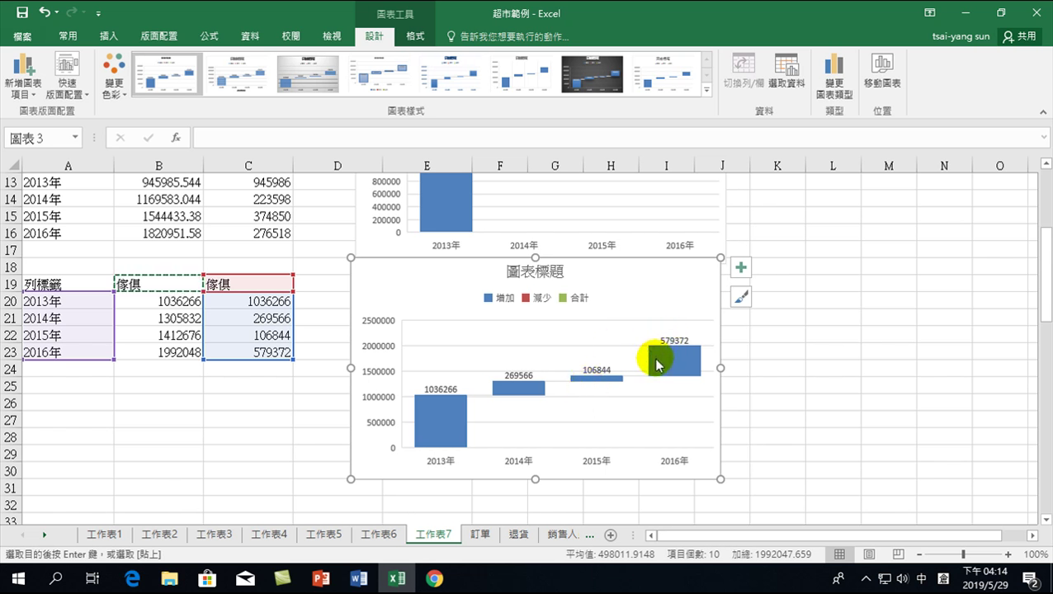
pyautogui.moveTo(674, 358)
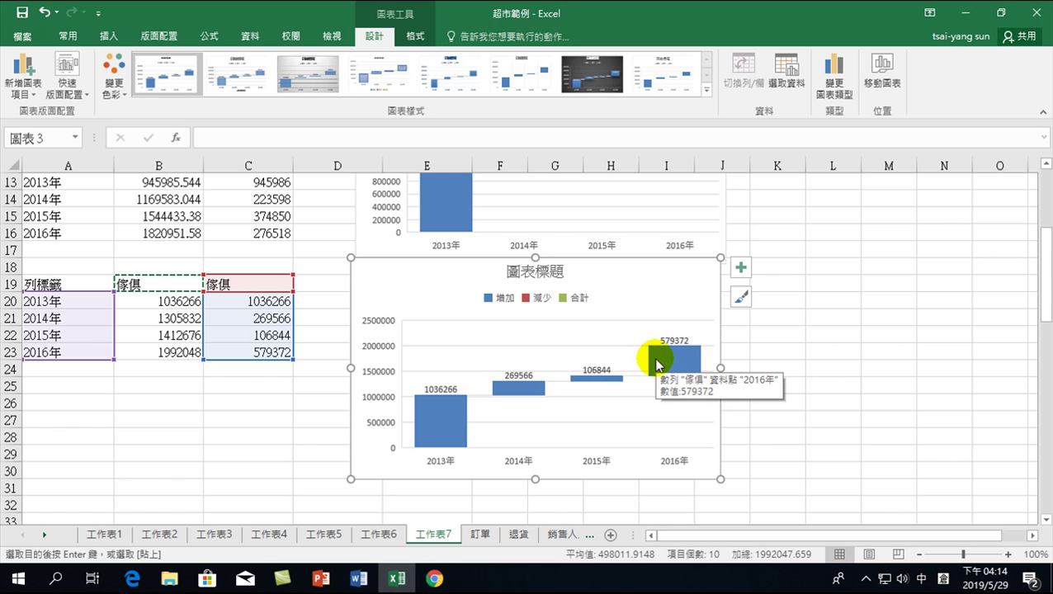
pyautogui.scroll(2, 658, 364)
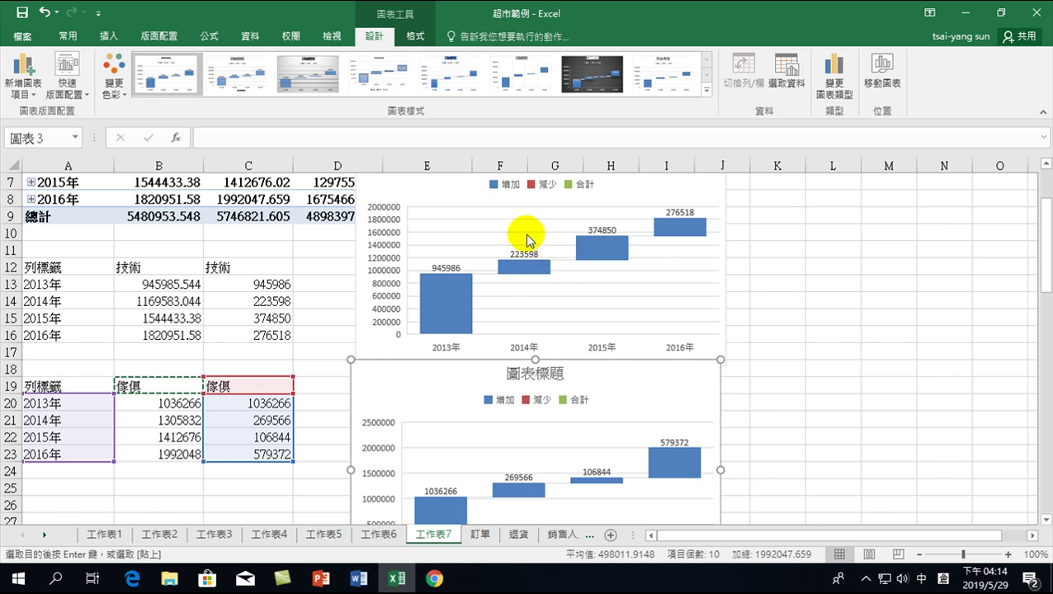
pyautogui.scroll(2, 520, 248)
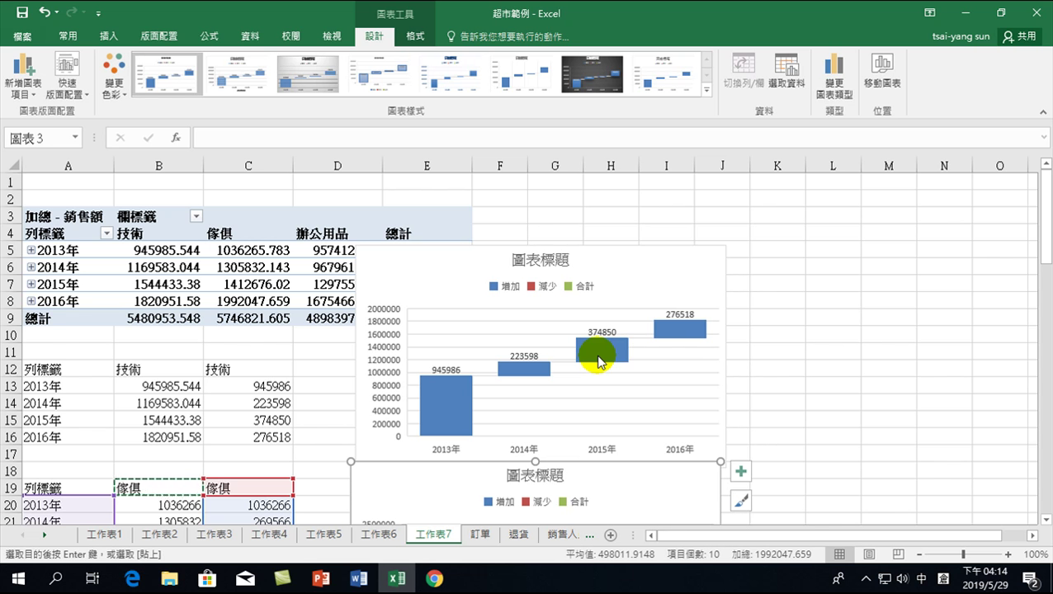
pyautogui.click(592, 68)
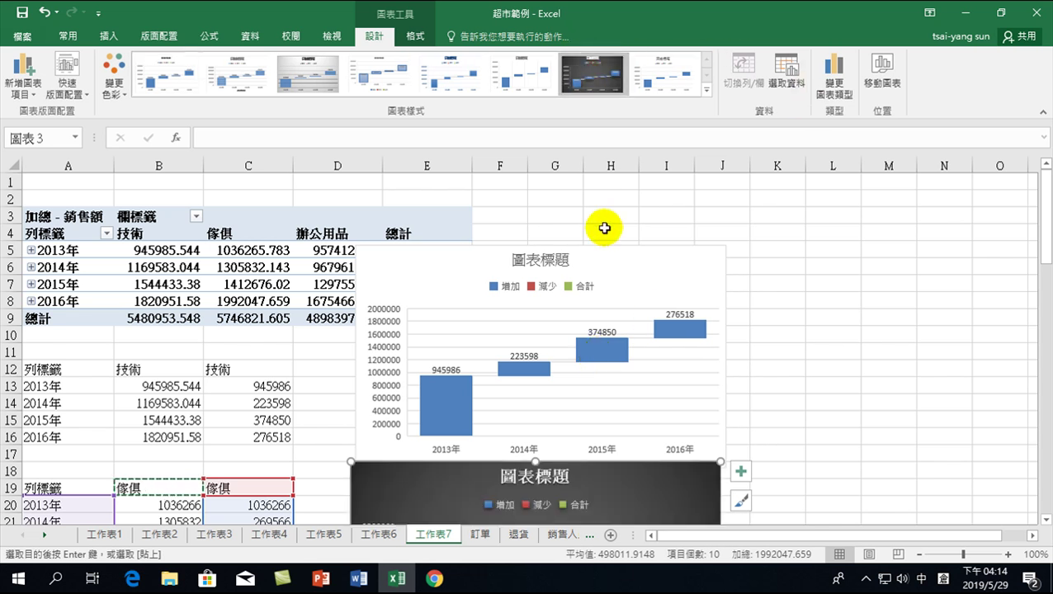
pyautogui.scroll(-3, 614, 354)
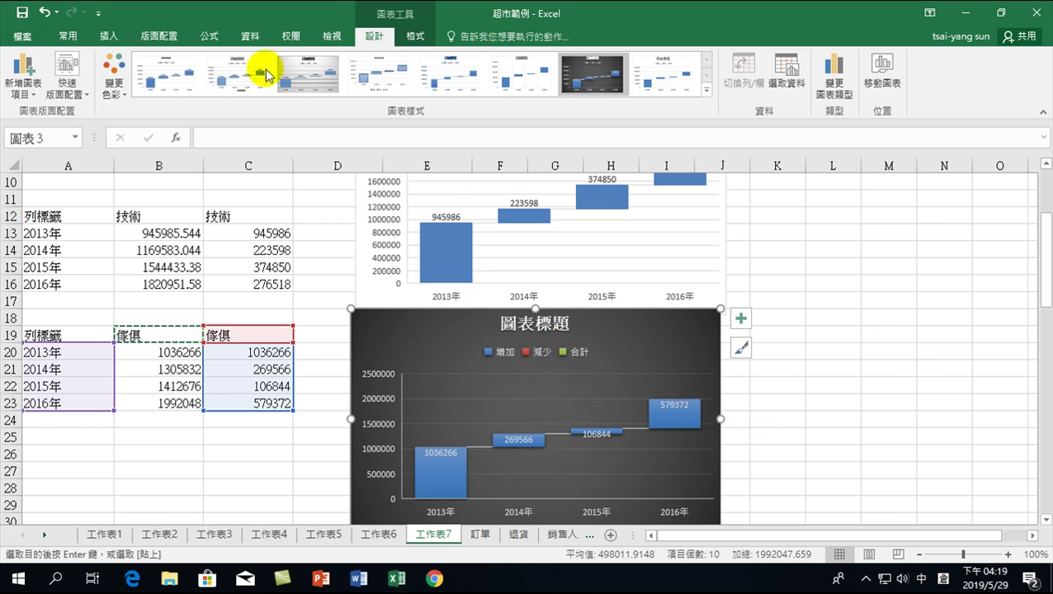
pyautogui.click(70, 36)
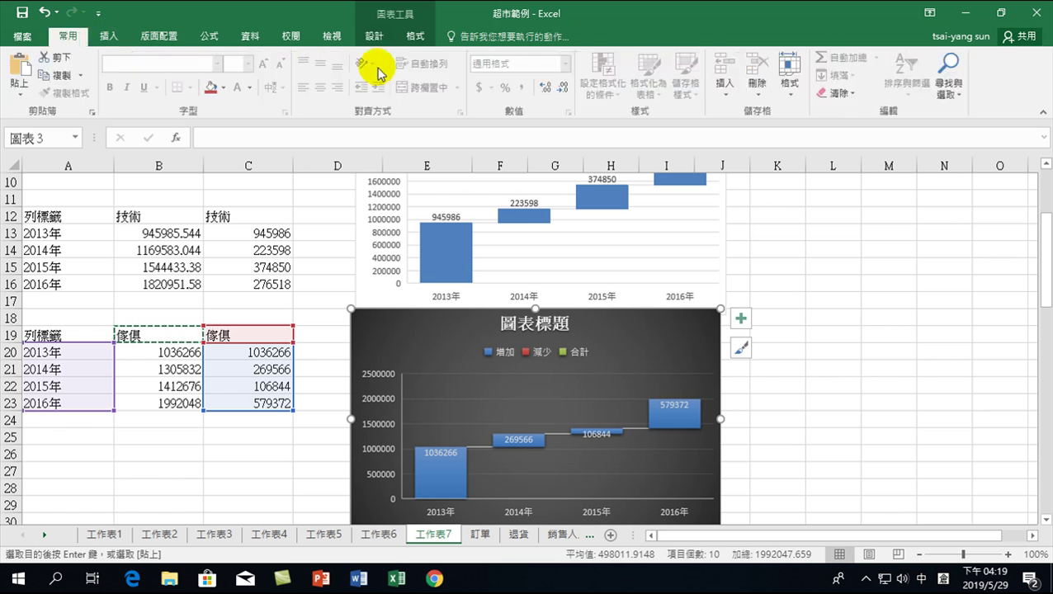
pyautogui.click(110, 38)
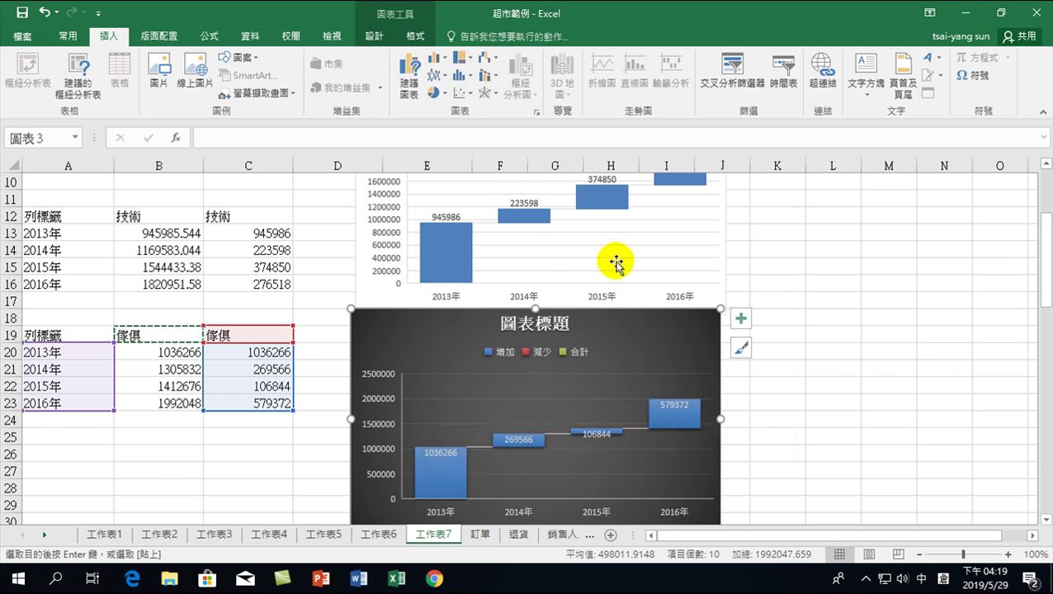
pyautogui.scroll(1, 775, 241)
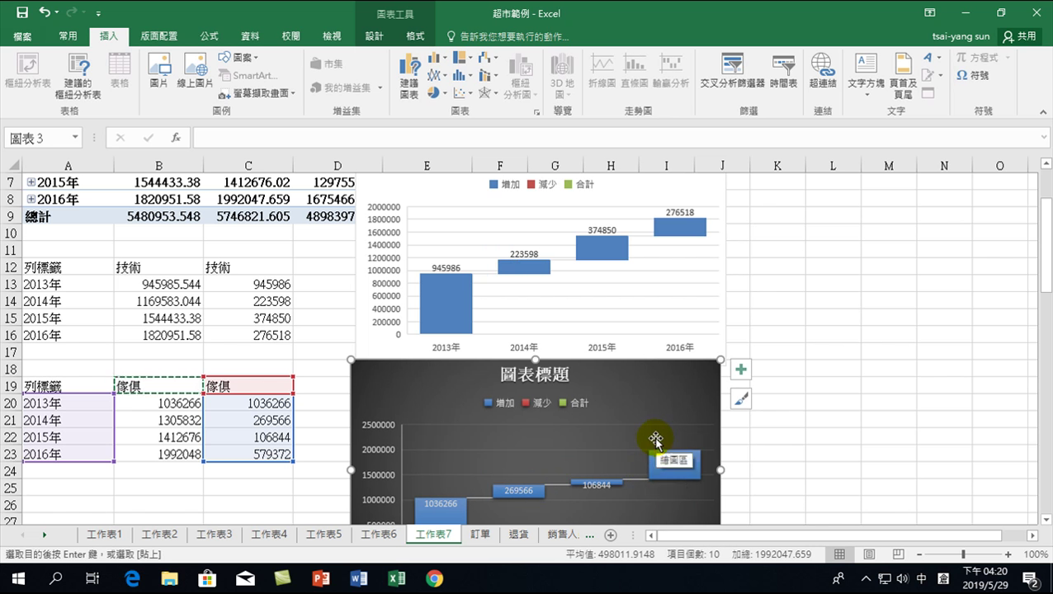
# Go to the 訂單 sheet, still filtered to 汕頭, and select a cell in the order data.
pyautogui.click(480, 534)
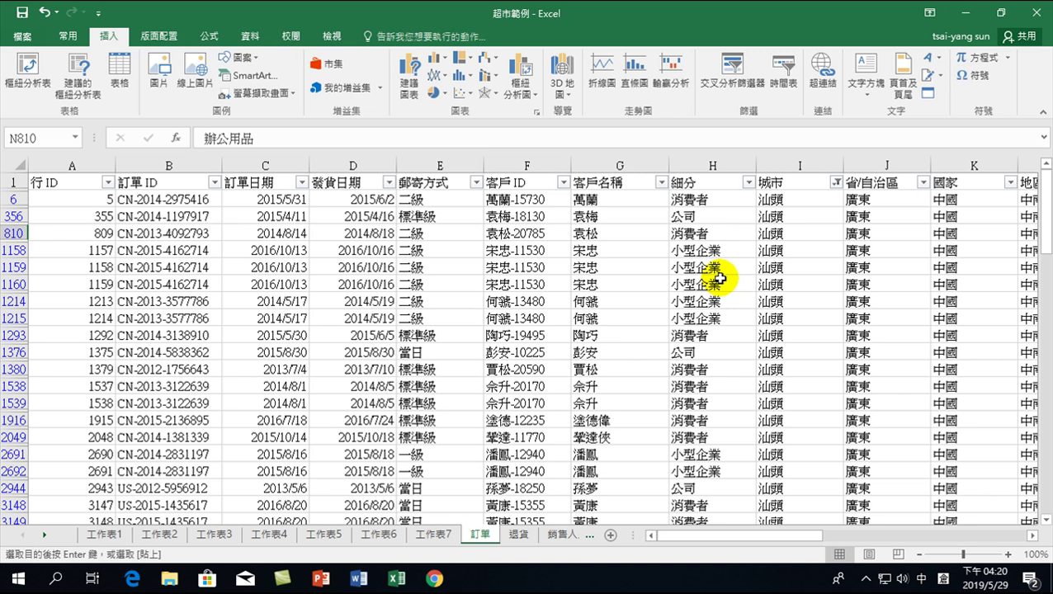
pyautogui.click(682, 200)
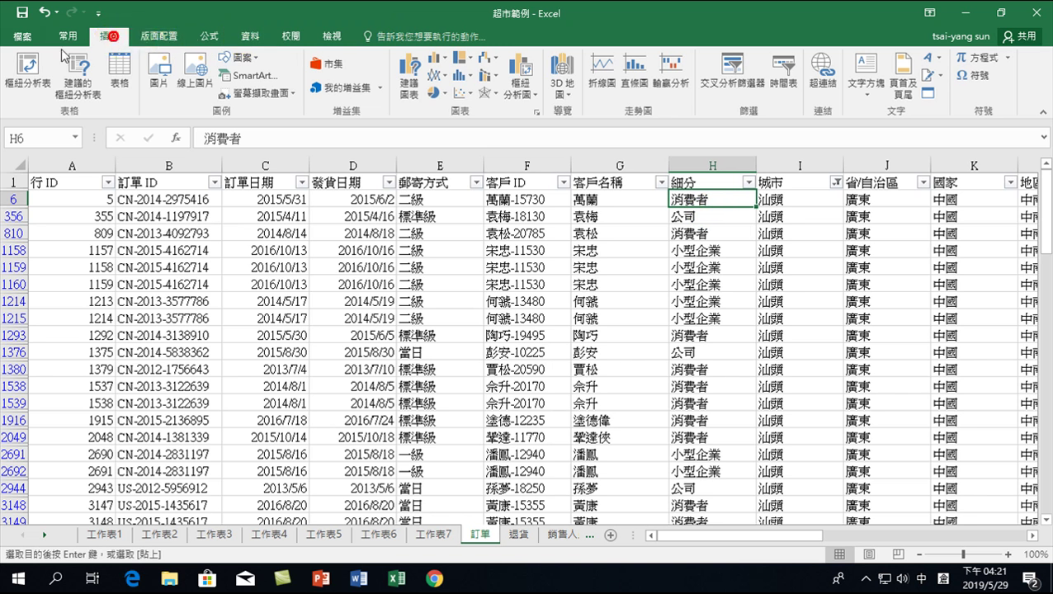
# Insert a PivotTable of the order data on a new sheet and add the 細分 field.
pyautogui.click(27, 73)
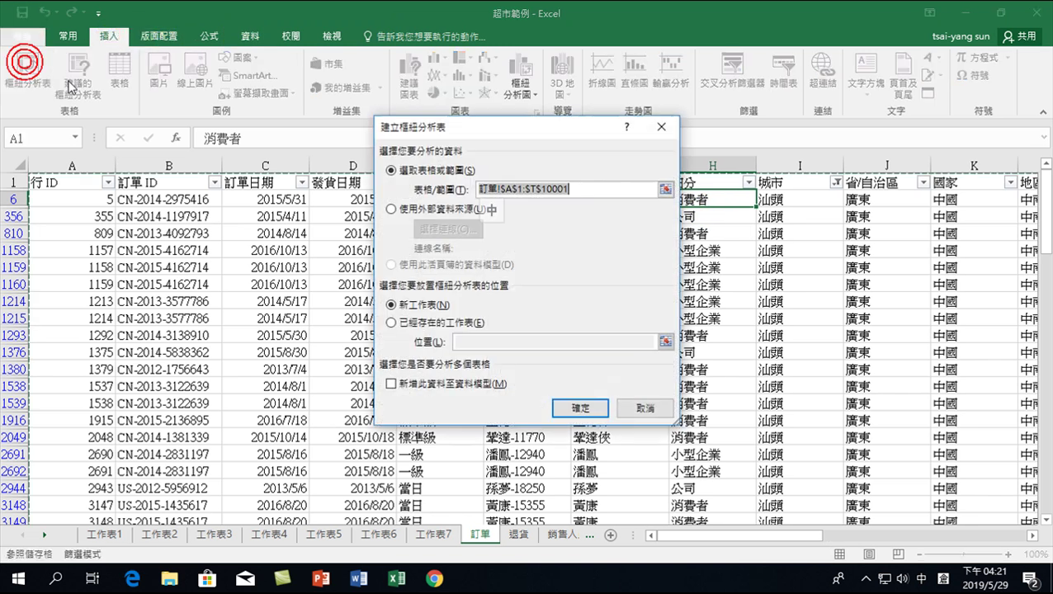
pyautogui.click(584, 409)
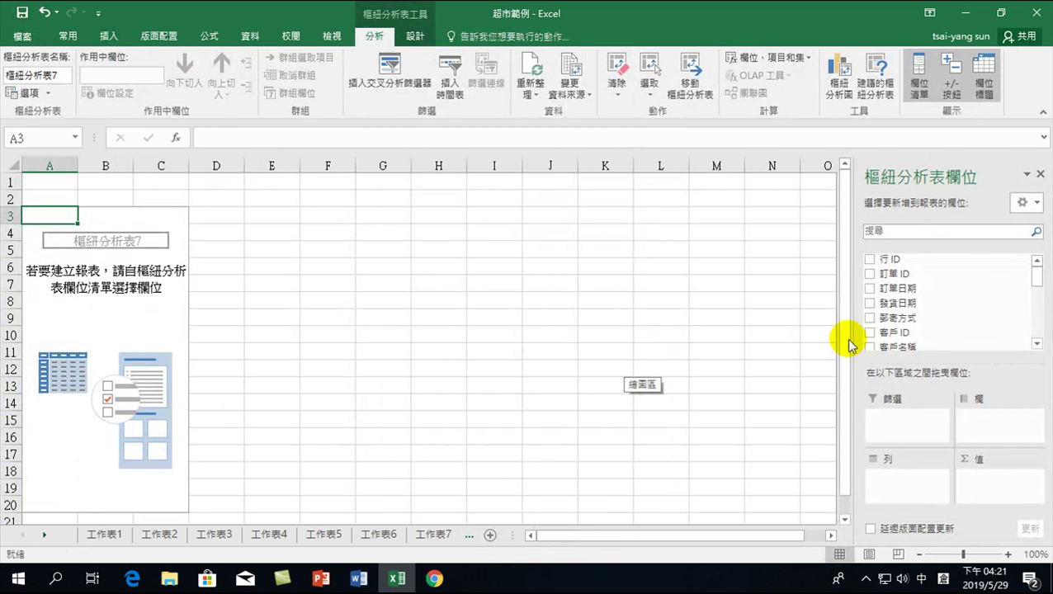
pyautogui.click(1037, 345)
pyautogui.click(1037, 345)
pyautogui.click(869, 313)
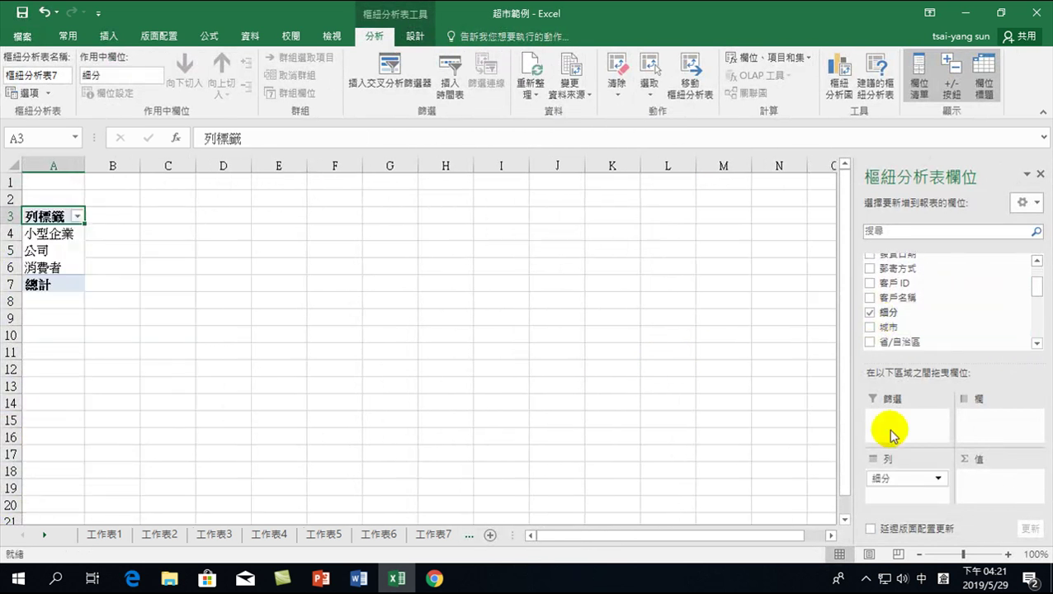
pyautogui.click(1036, 345)
pyautogui.click(1037, 345)
pyautogui.click(1037, 345)
pyautogui.click(1037, 345)
pyautogui.click(1036, 344)
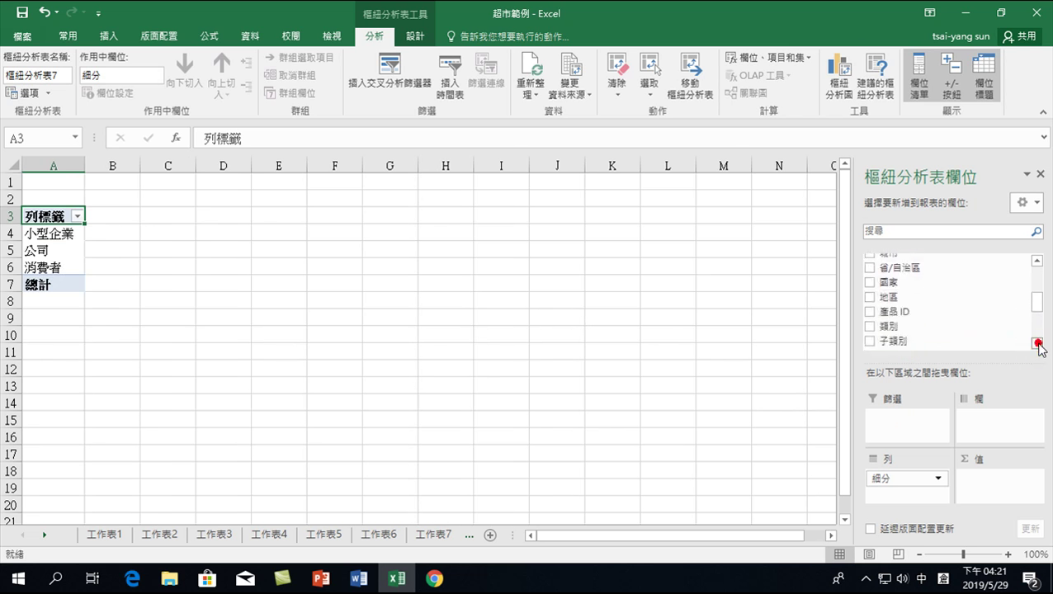
# Put 細分 in Columns, 訂單日期 years as rows, and sum 銷售額 as values.
pyautogui.moveTo(882, 479); pyautogui.dragTo(991, 421)
pyautogui.moveTo(1040, 302); pyautogui.dragTo(1040, 280)
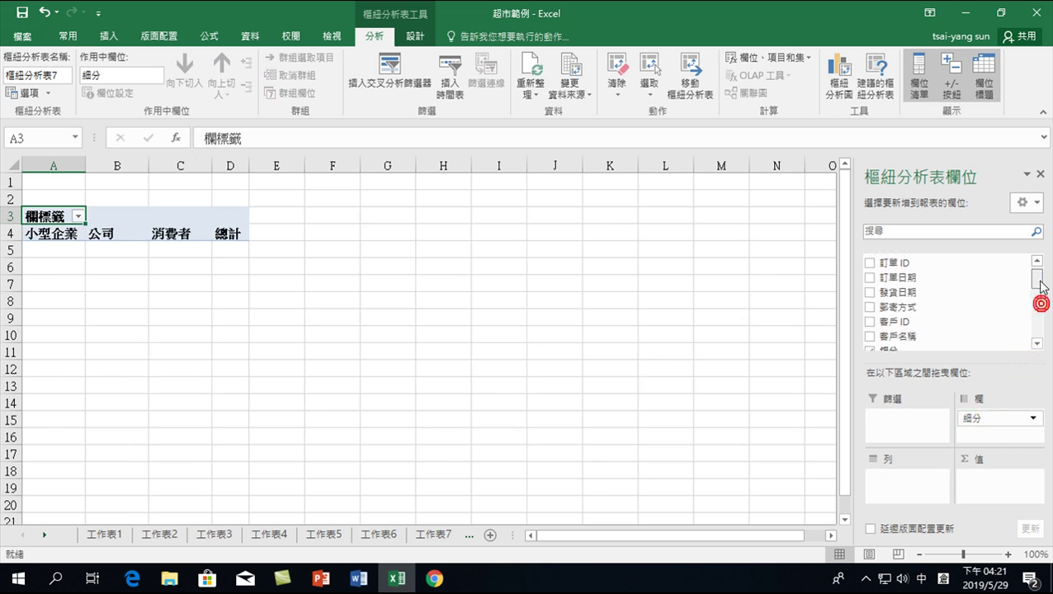
pyautogui.click(869, 288)
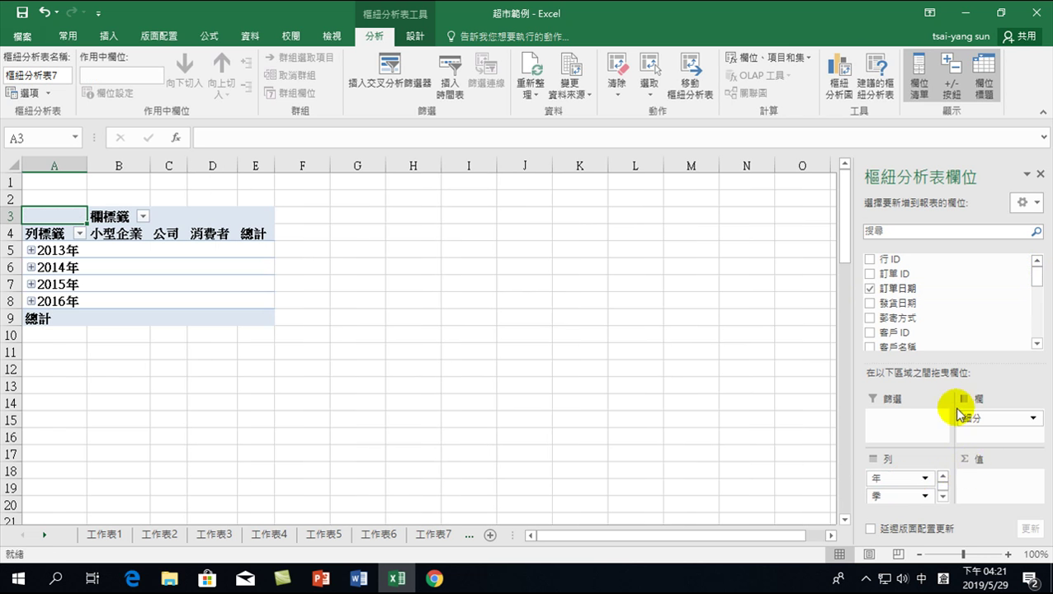
pyautogui.moveTo(1036, 274); pyautogui.dragTo(1039, 320)
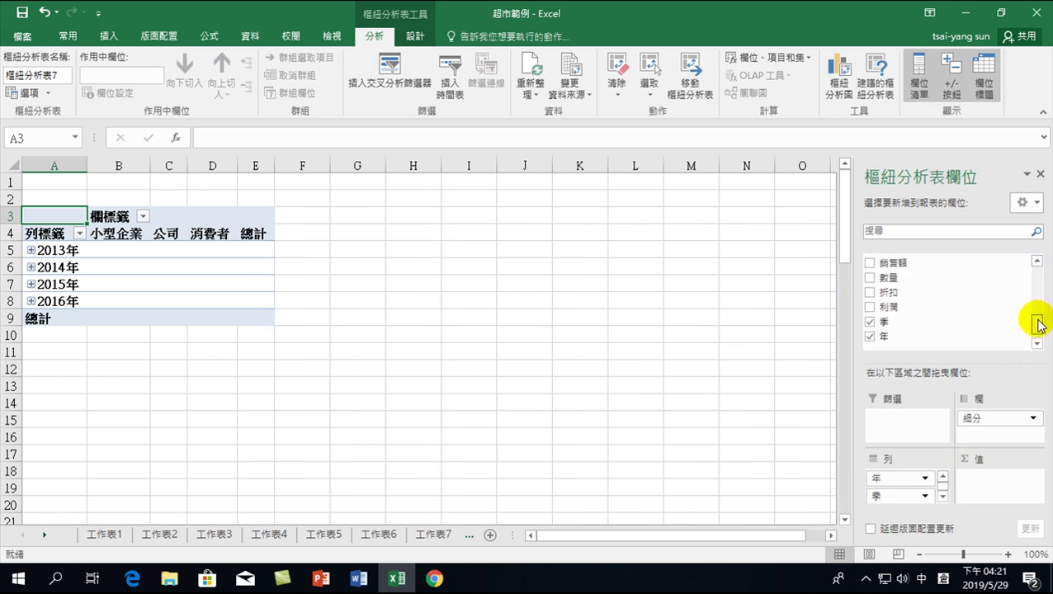
pyautogui.moveTo(893, 293); pyautogui.dragTo(986, 482)
pyautogui.moveTo(922, 490); pyautogui.dragTo(148, 241)
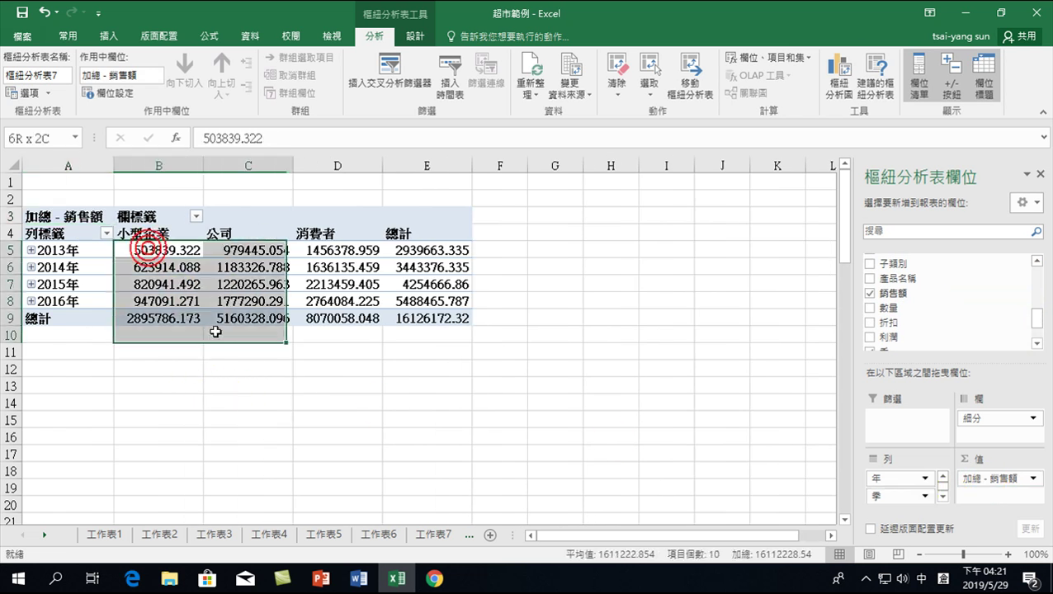
pyautogui.moveTo(147, 246); pyautogui.dragTo(413, 313)
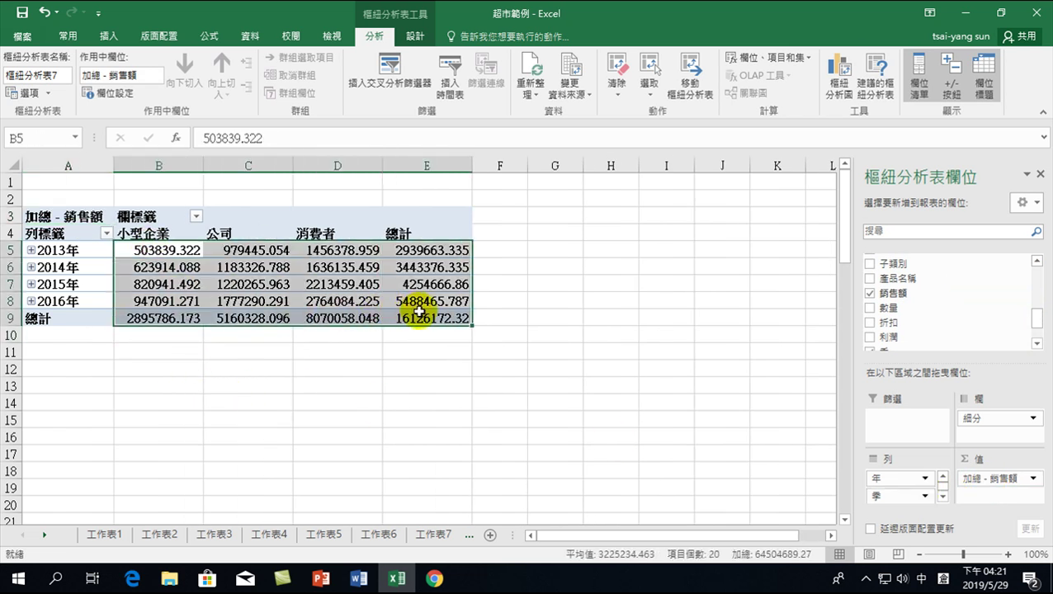
# Show the pivot's sales values as whole numbers with no decimals.
pyautogui.click(68, 37)
pyautogui.click(564, 87)
pyautogui.click(564, 88)
pyautogui.click(564, 87)
pyautogui.click(312, 281)
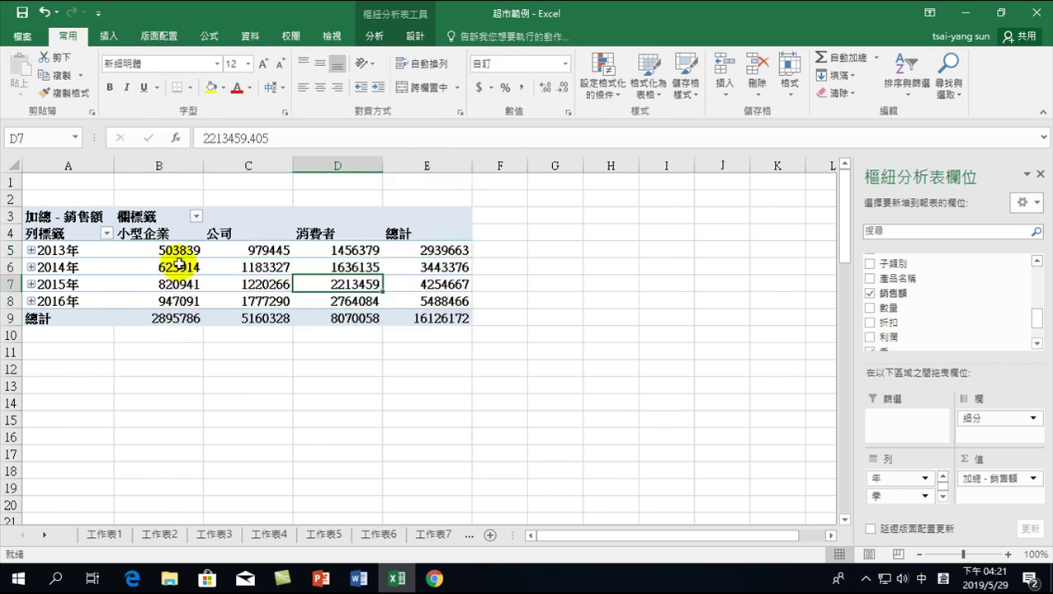
# Copy the pivot block A4:D8 and paste it as values only at A12.
pyautogui.moveTo(63, 233)
pyautogui.mouseDown()
pyautogui.moveTo(286, 291)
pyautogui.moveTo(422, 306)
pyautogui.moveTo(342, 303)
pyautogui.mouseUp()
pyautogui.hotkey('ctrl', 'c')
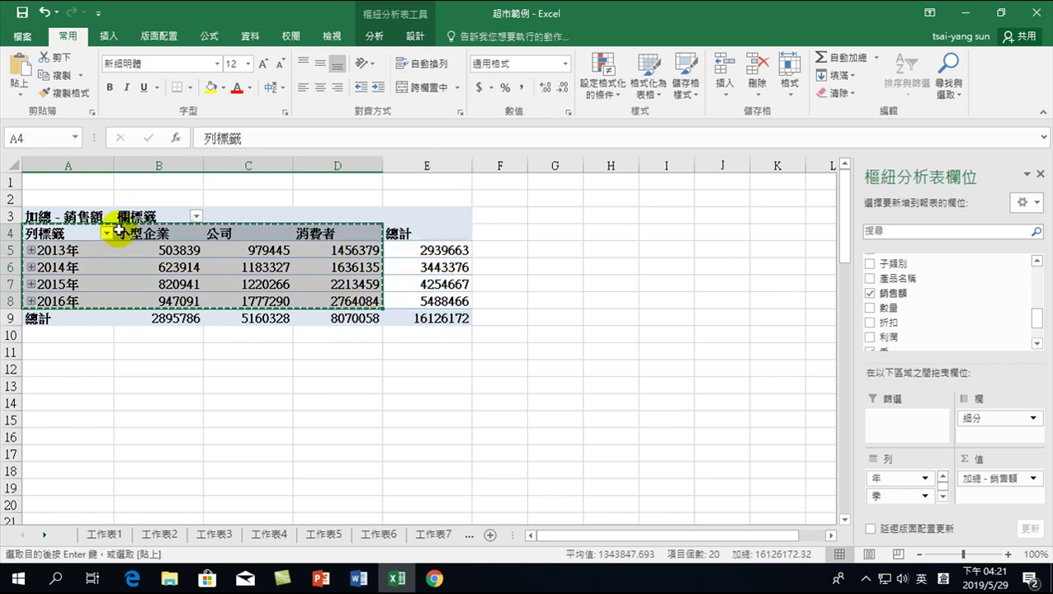
pyautogui.click(42, 370)
pyautogui.rightClick(42, 370)
pyautogui.click(48, 111)
pyautogui.click(26, 92)
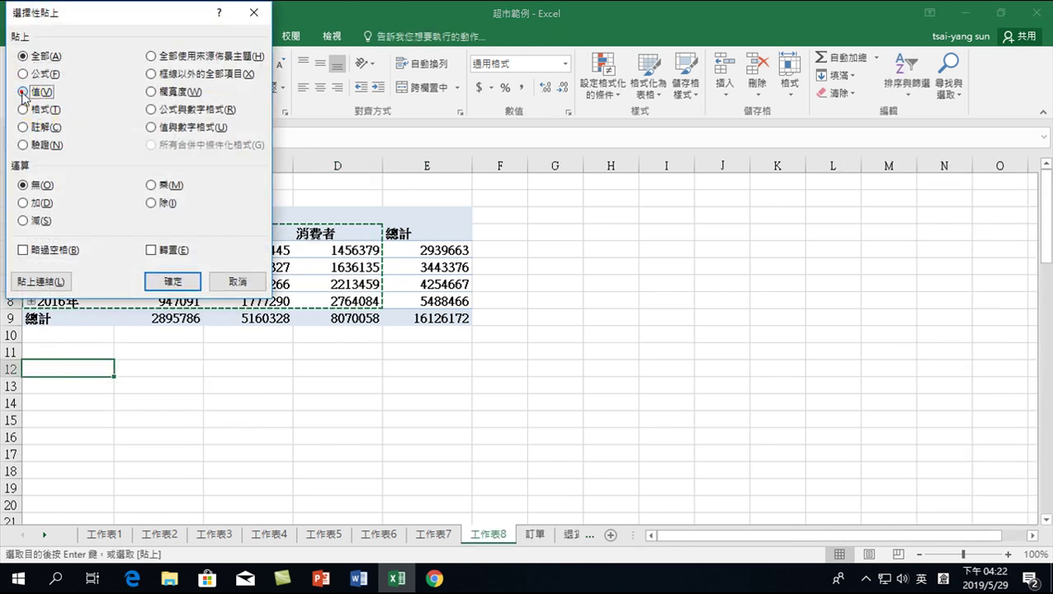
pyautogui.click(170, 281)
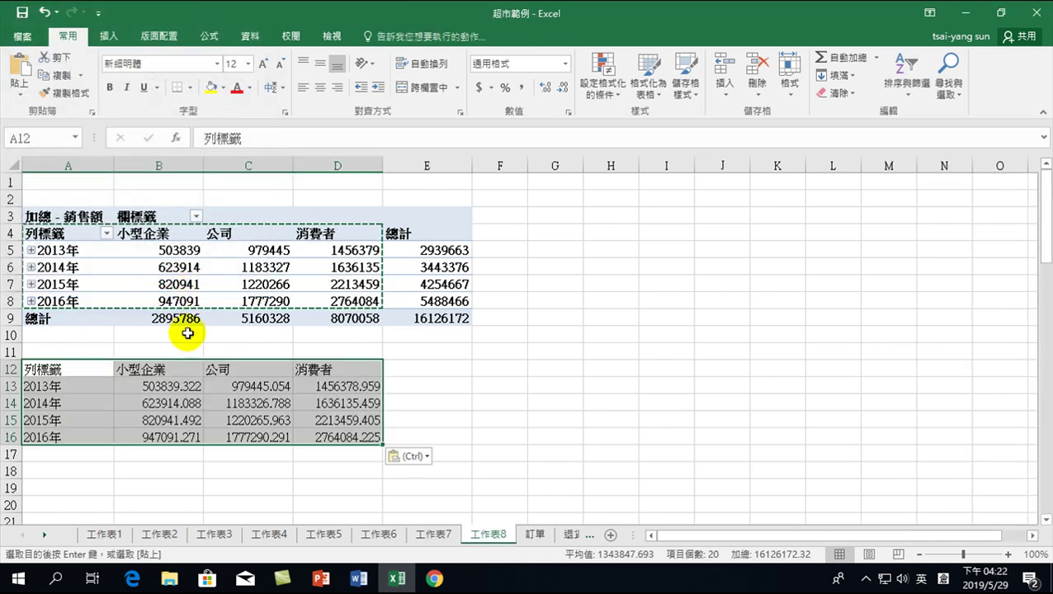
# Rename header cell A12 to 年.
pyautogui.click(73, 388)
pyautogui.click(71, 371)
pyautogui.write('oq')
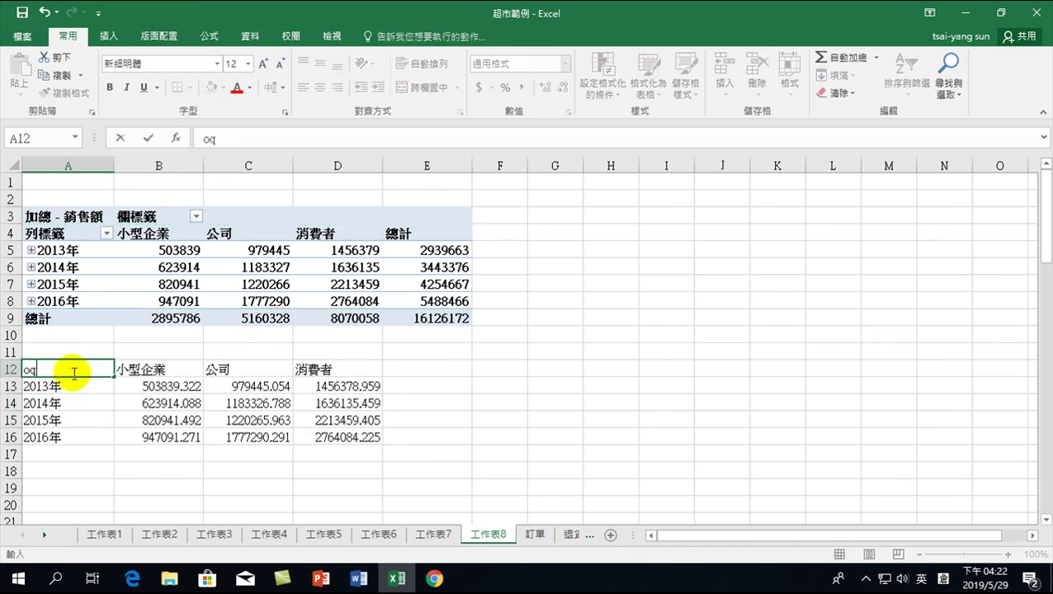
pyautogui.write('年')
pyautogui.press('Return')
pyautogui.press('Return')
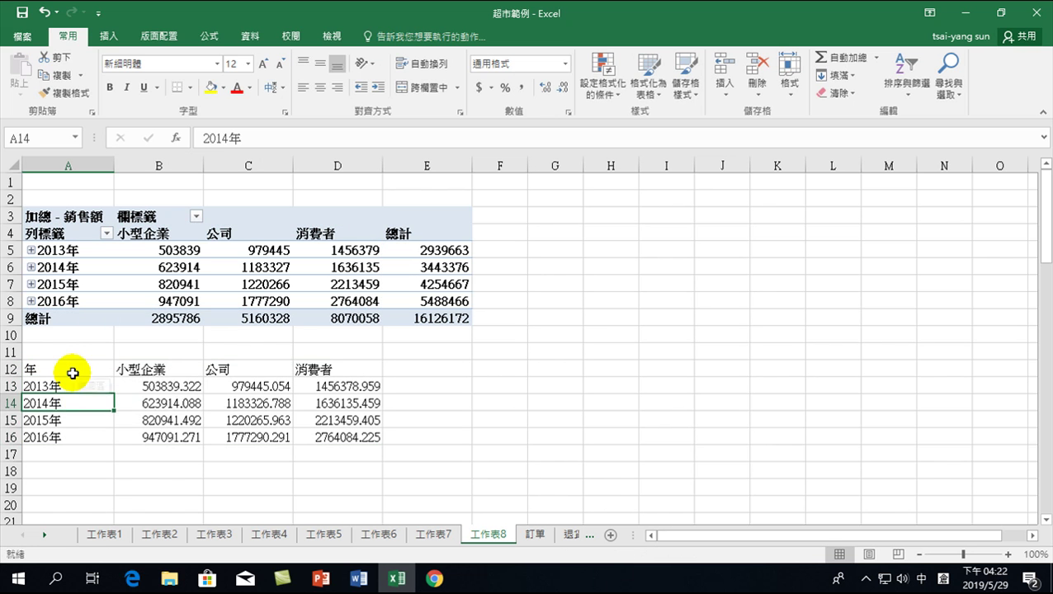
# Copy the 年 and 小型企業 columns A12:B16 to A18:B22.
pyautogui.moveTo(83, 372); pyautogui.dragTo(146, 435)
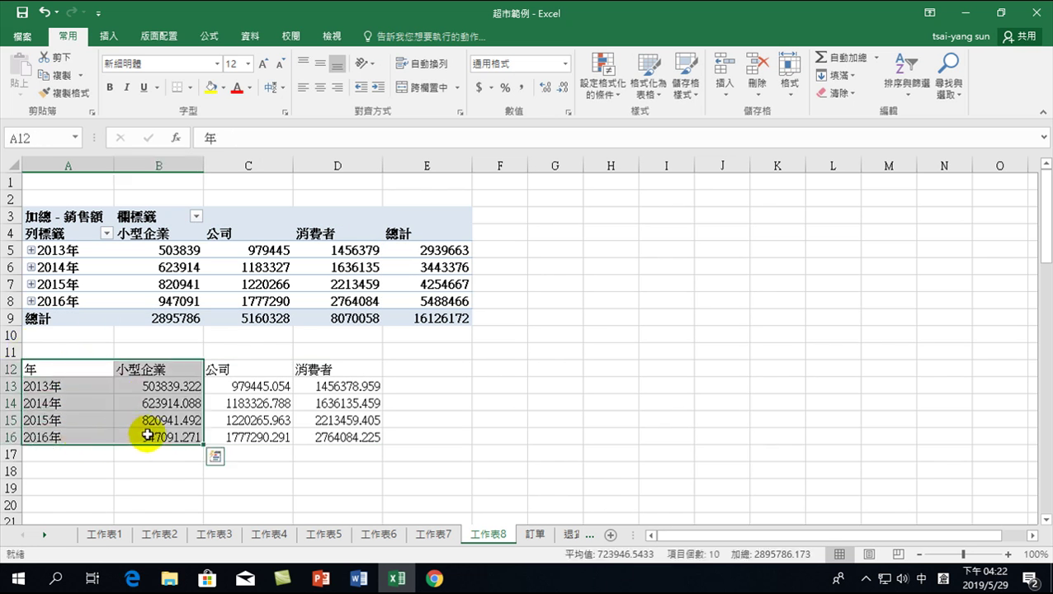
pyautogui.hotkey('ctrl', 'c')
pyautogui.click(82, 476)
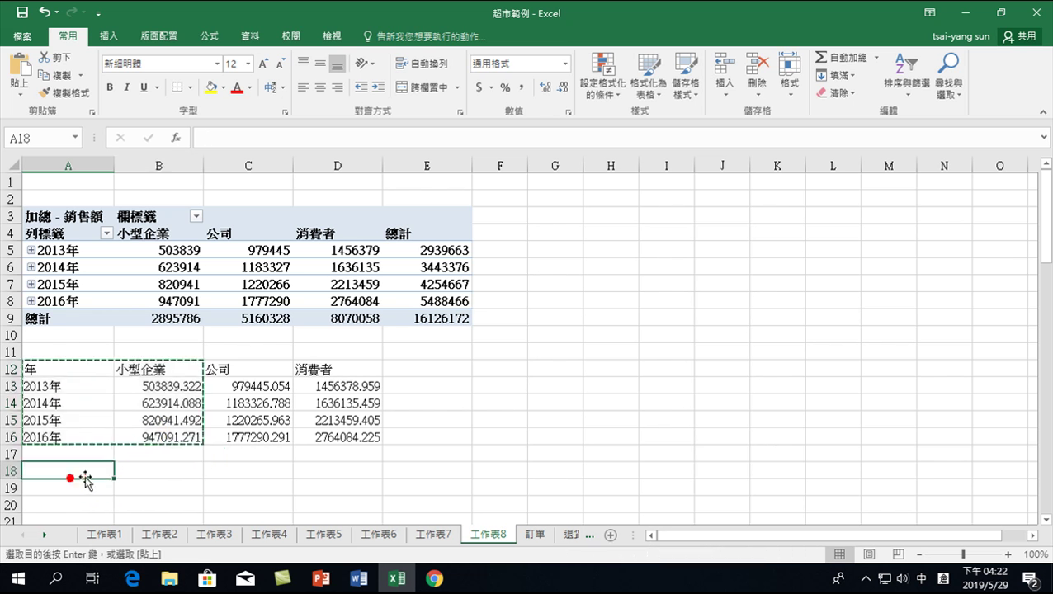
pyautogui.hotkey('ctrl', 'v')
pyautogui.scroll(-2, 273, 482)
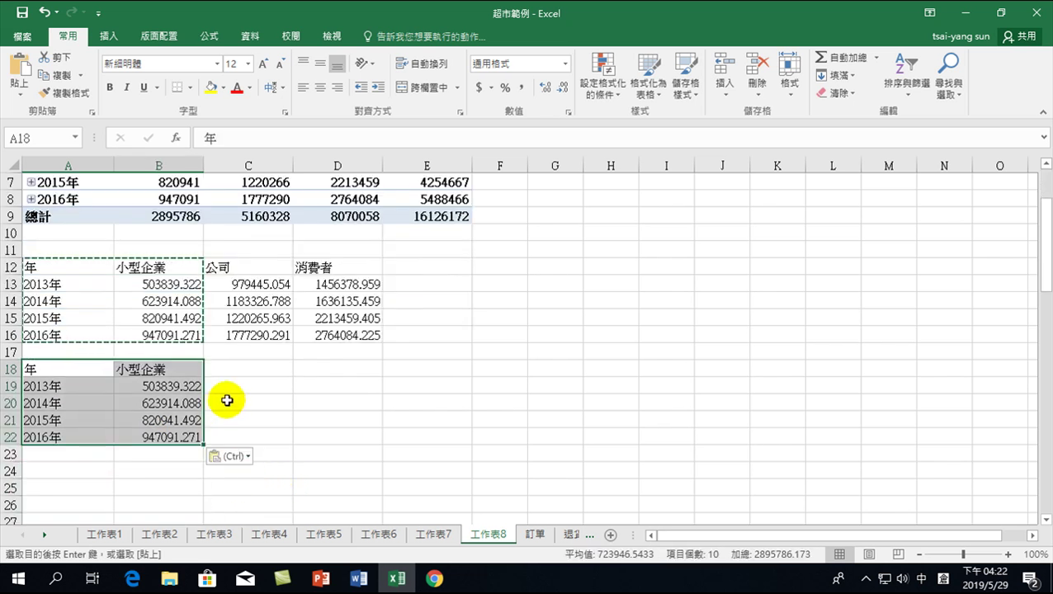
pyautogui.click(165, 403)
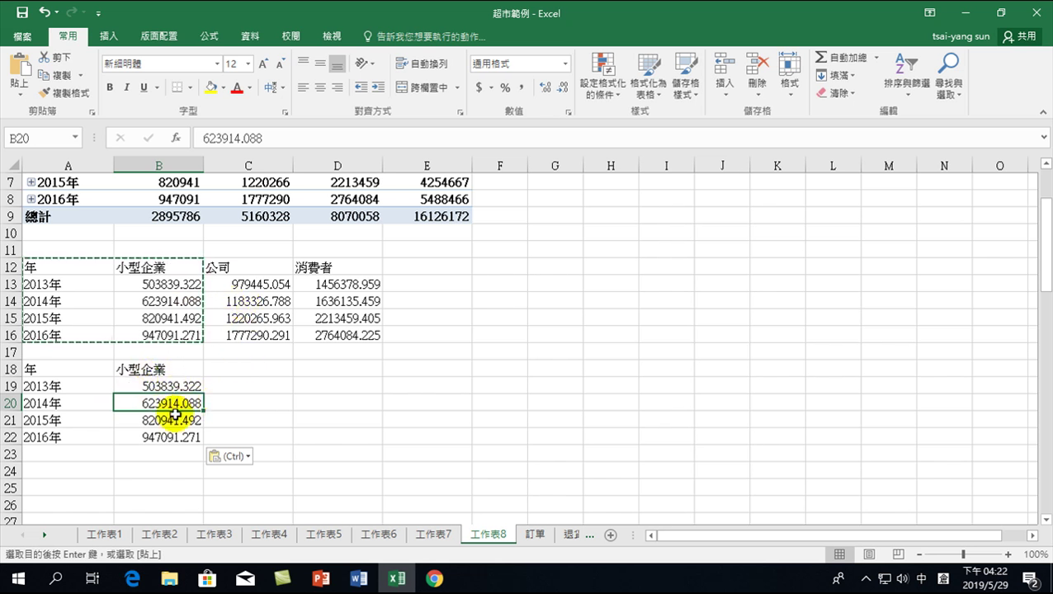
pyautogui.click(228, 404)
# Compute the 2014 小型企業 change in C20 and show both tables as whole numbers.
pyautogui.write('+')
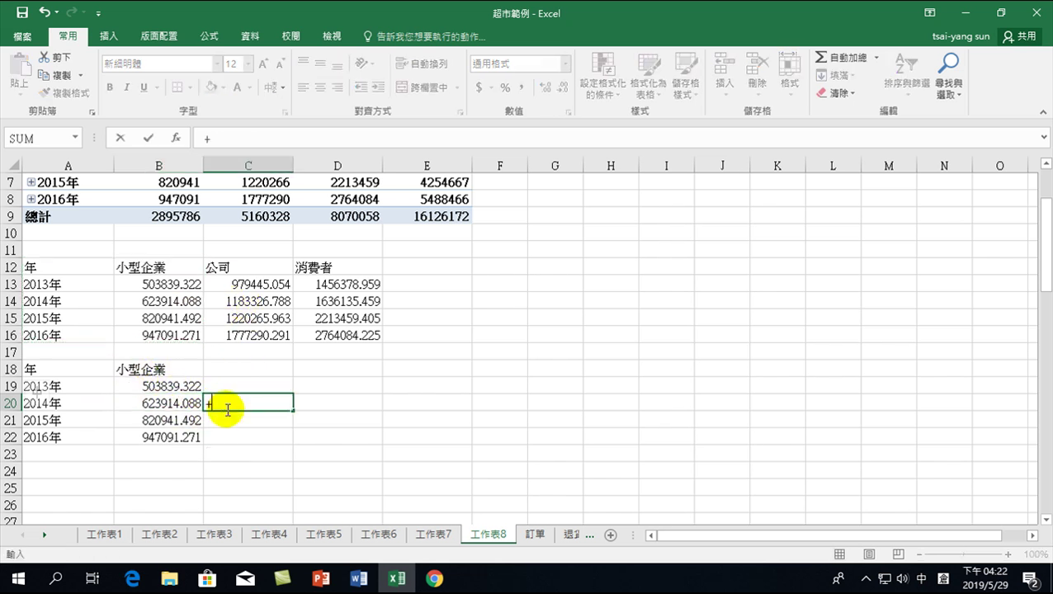
pyautogui.click(174, 403)
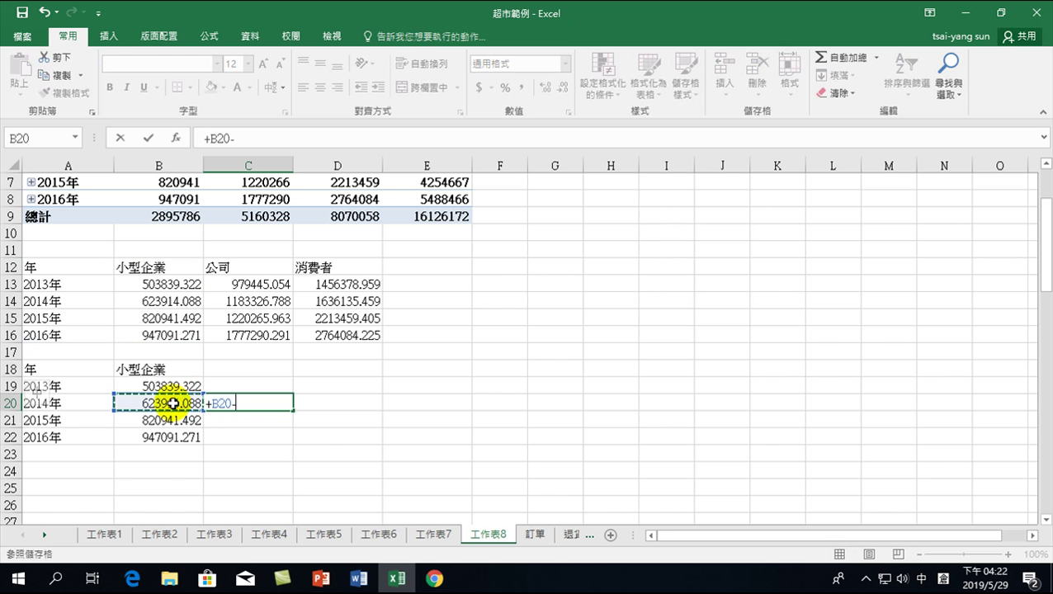
pyautogui.click(170, 386)
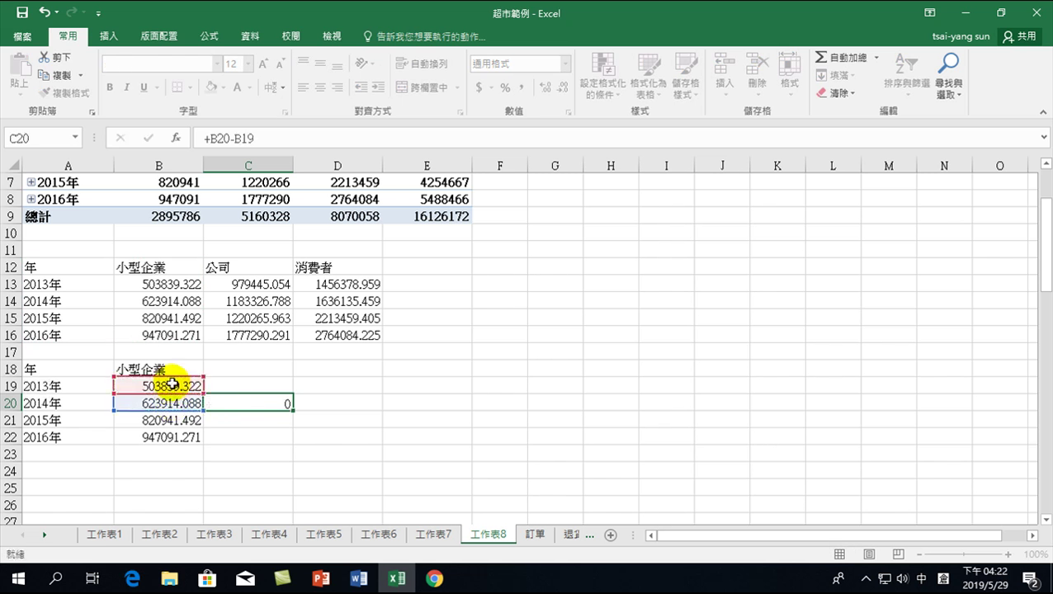
pyautogui.press('Return')
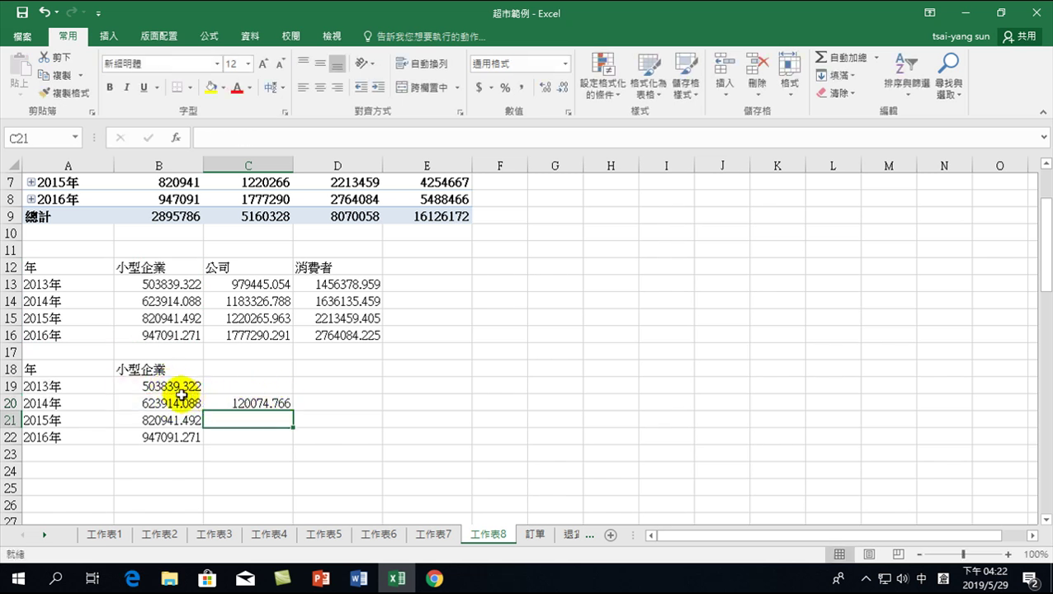
pyautogui.moveTo(153, 283); pyautogui.dragTo(338, 439)
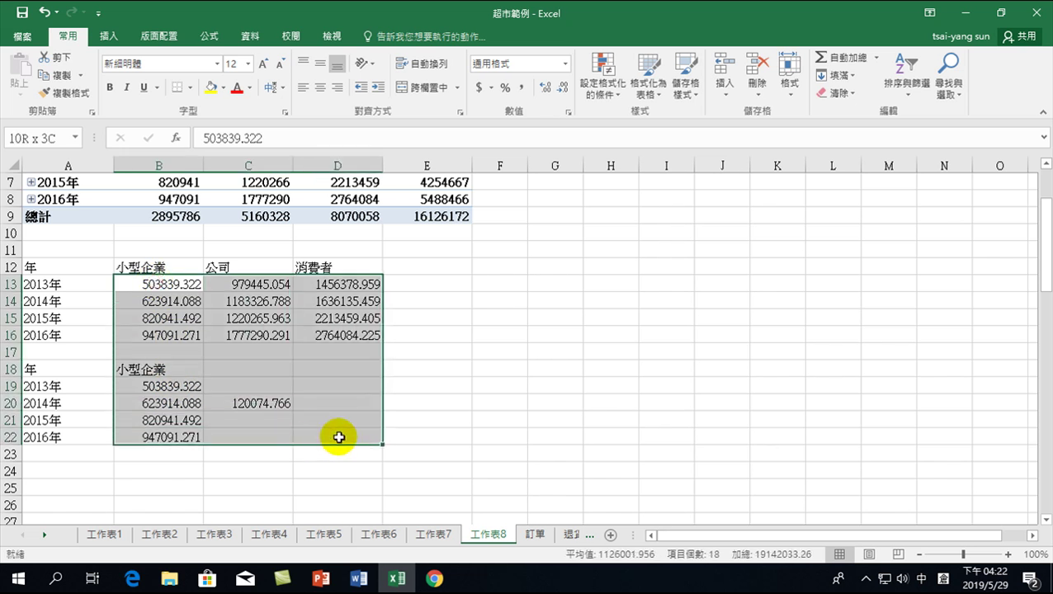
pyautogui.click(560, 87)
pyautogui.click(559, 88)
pyautogui.click(560, 87)
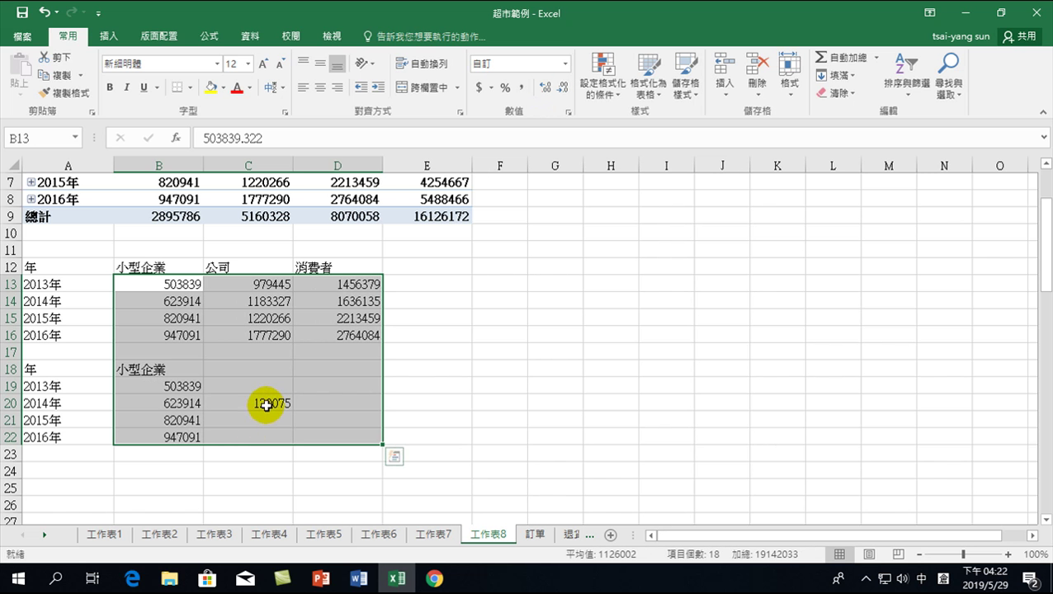
# Fill the change formula down through 2016年 and set C19 to =+B19 (503839).
pyautogui.click(279, 403)
pyautogui.moveTo(283, 405); pyautogui.dragTo(280, 438)
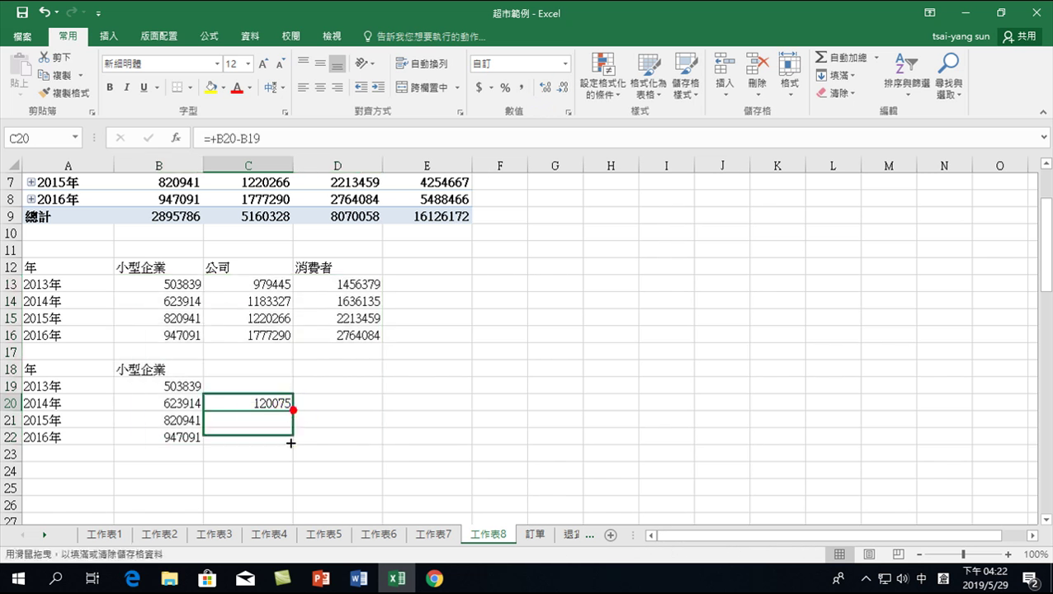
pyautogui.click(248, 391)
pyautogui.click(248, 389)
pyautogui.write('+')
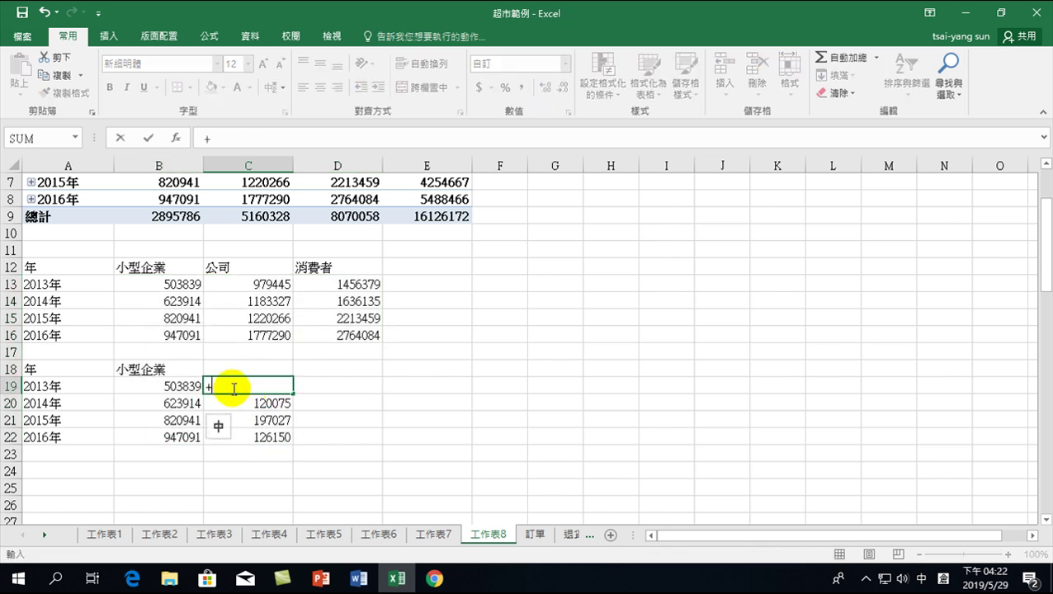
pyautogui.click(182, 386)
pyautogui.press('Return')
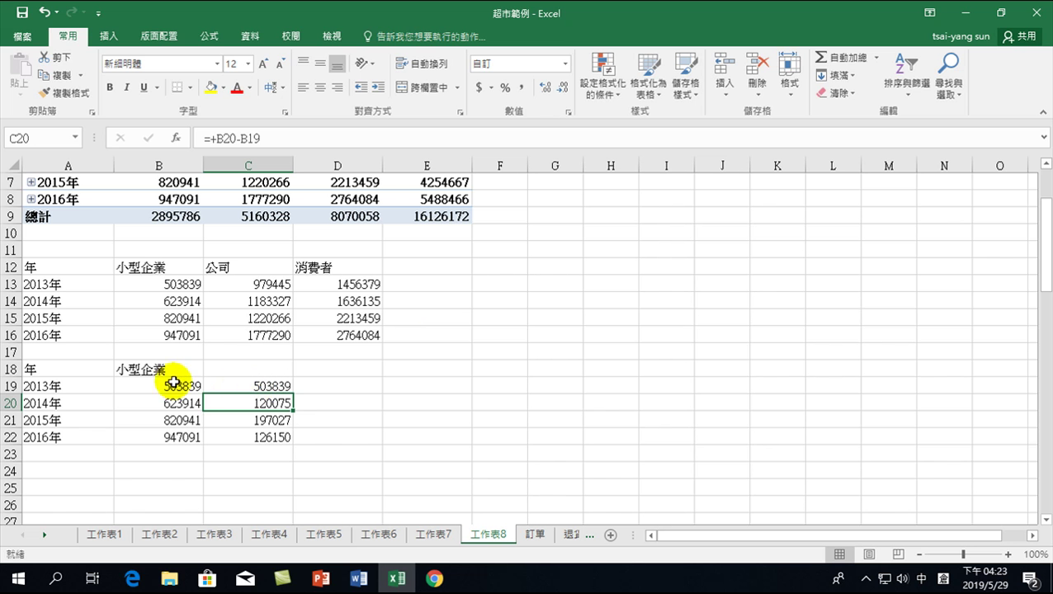
# Head the change column C18 with 小型企業 copied from B18.
pyautogui.moveTo(57, 368); pyautogui.dragTo(33, 420)
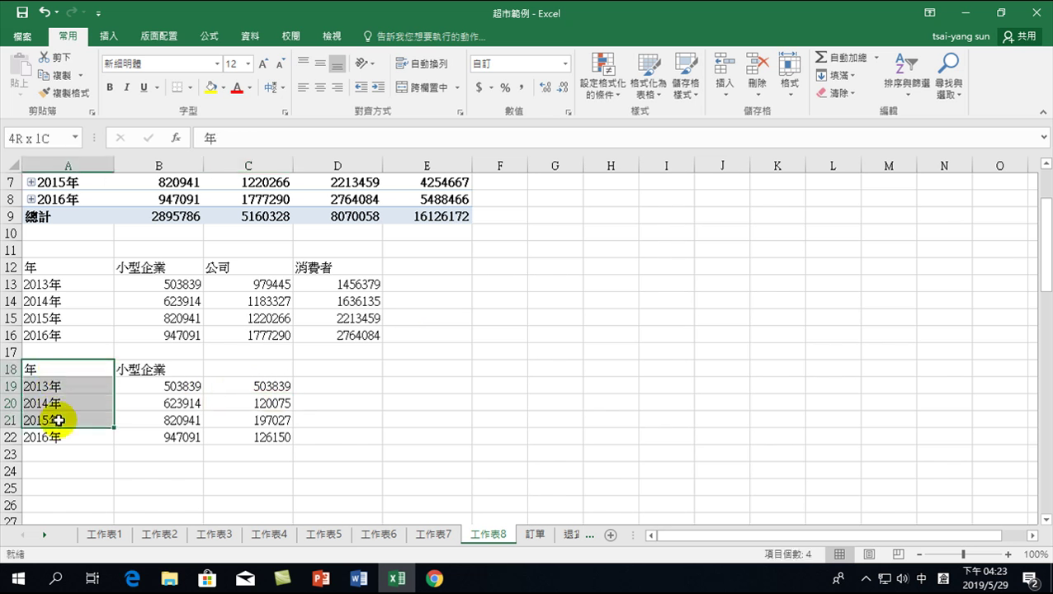
pyautogui.click(157, 369)
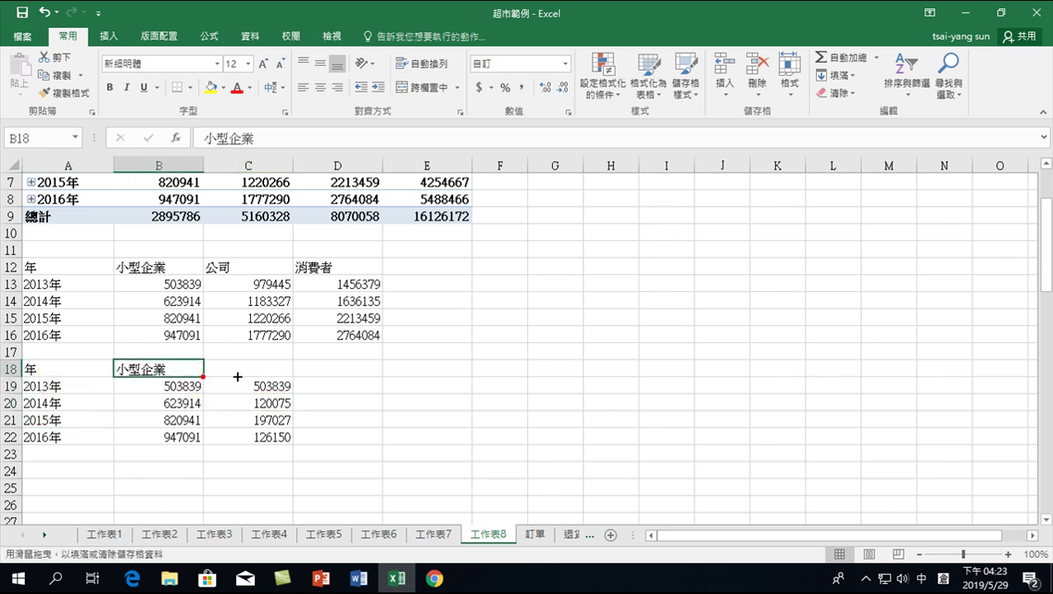
pyautogui.moveTo(201, 378); pyautogui.dragTo(270, 376)
# Insert a waterfall chart of A18:A22 and C18:C22 and place it right of the tables.
pyautogui.moveTo(60, 371); pyautogui.dragTo(83, 436)
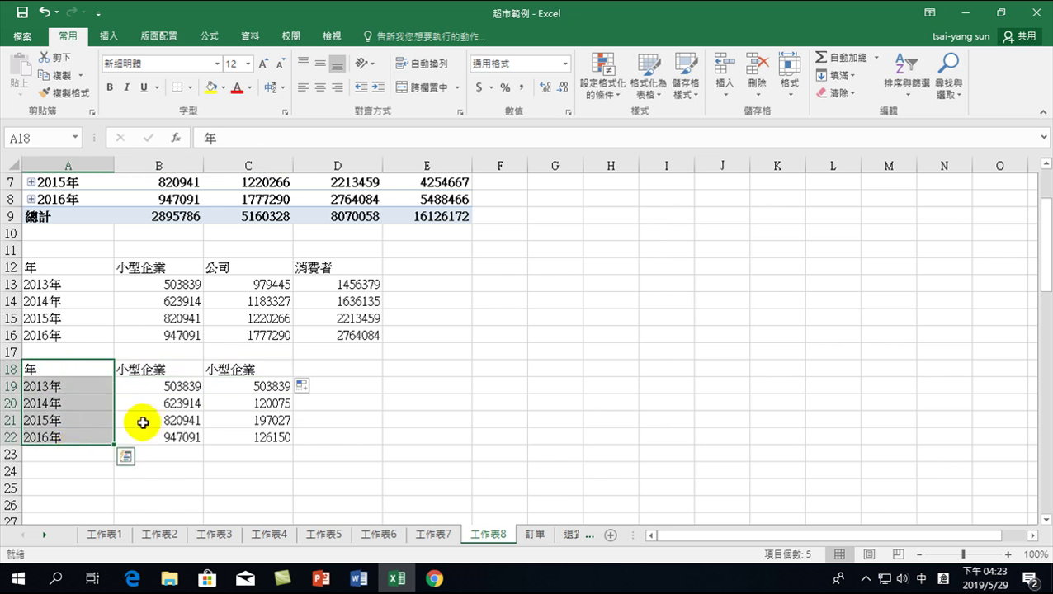
pyautogui.moveTo(273, 369); pyautogui.dragTo(270, 437)
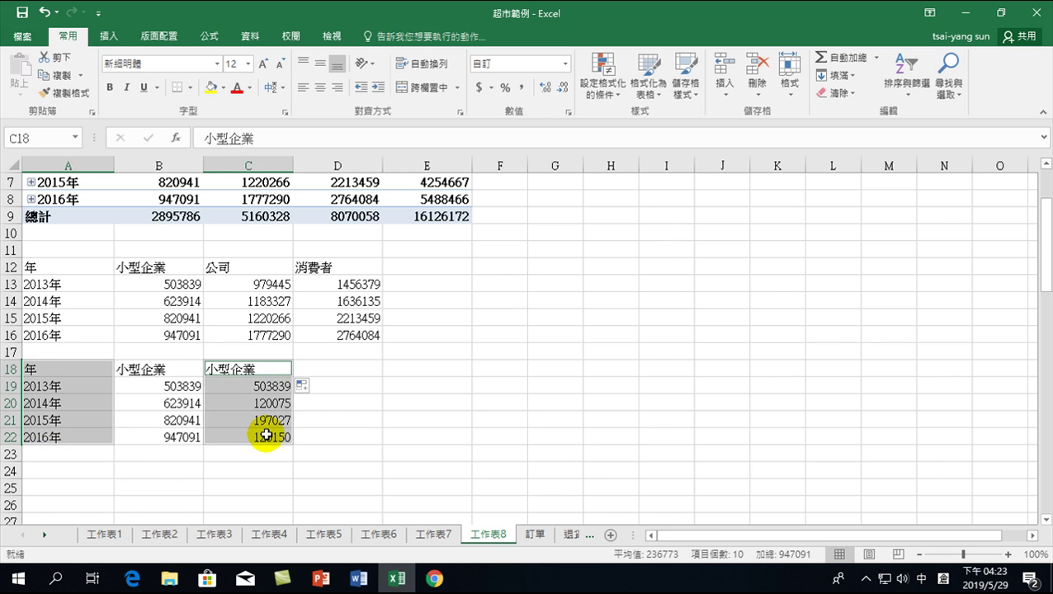
pyautogui.click(108, 36)
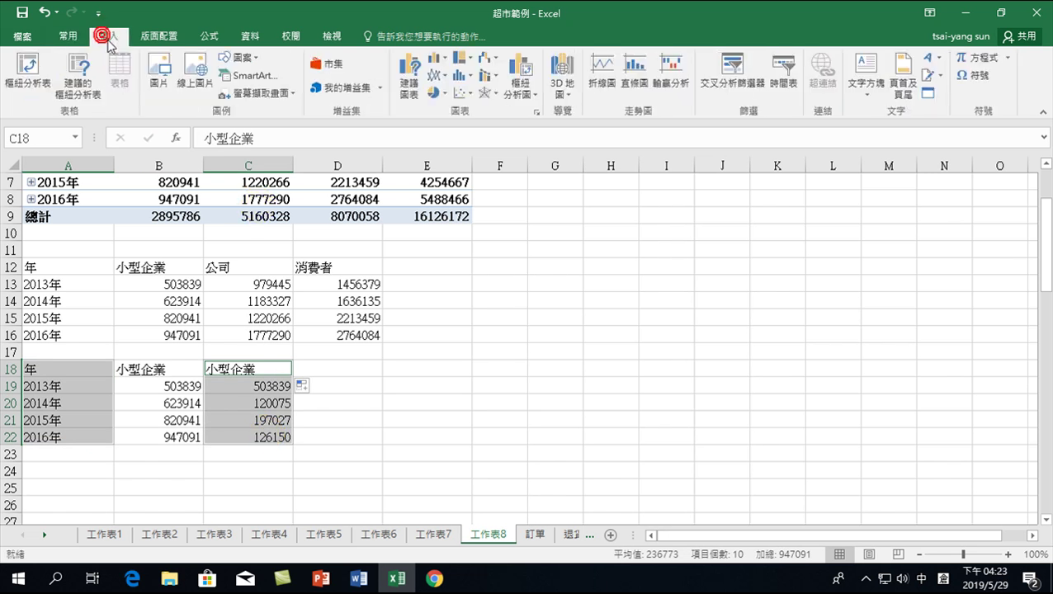
pyautogui.click(487, 80)
pyautogui.click(502, 101)
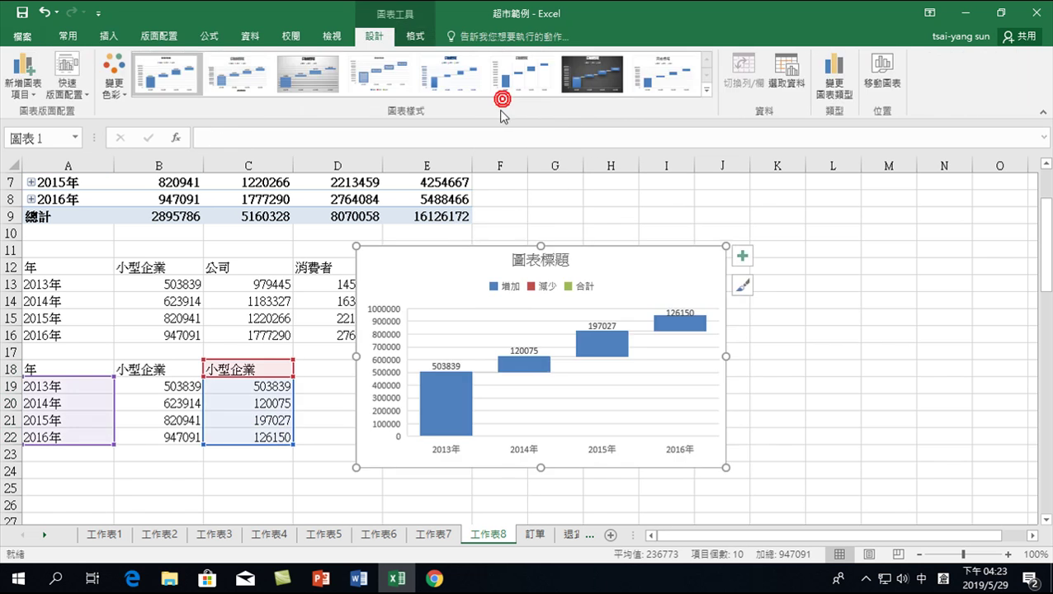
pyautogui.moveTo(428, 259); pyautogui.dragTo(510, 266)
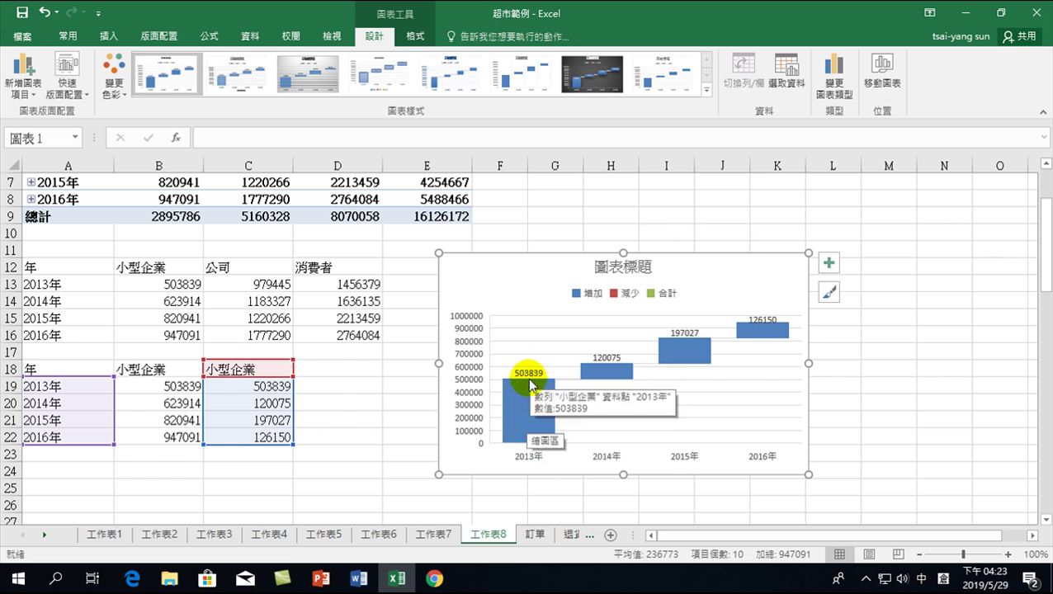
pyautogui.moveTo(762, 329)
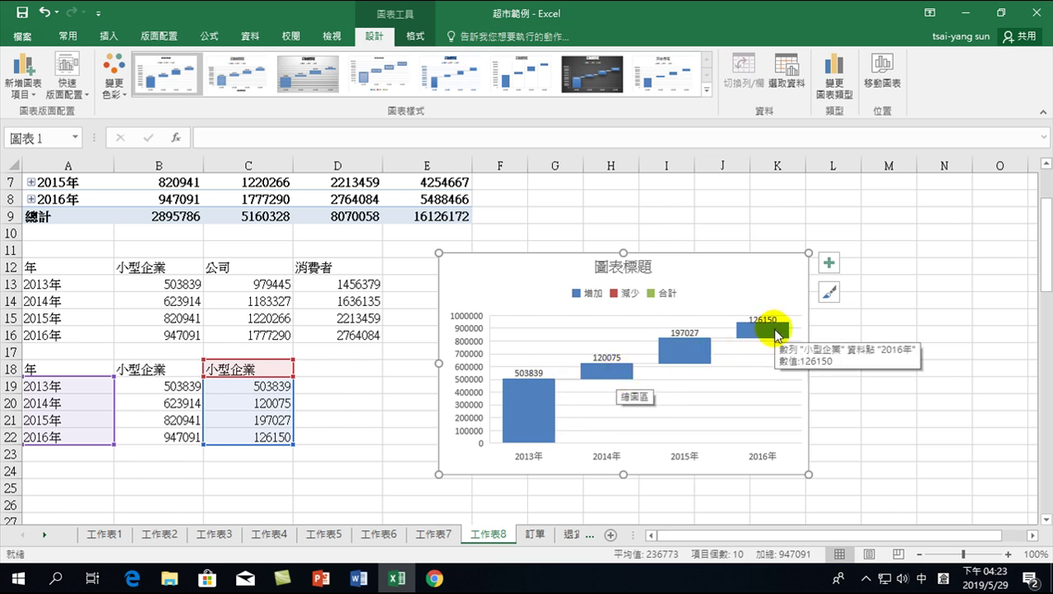
pyautogui.moveTo(63, 267); pyautogui.dragTo(65, 335)
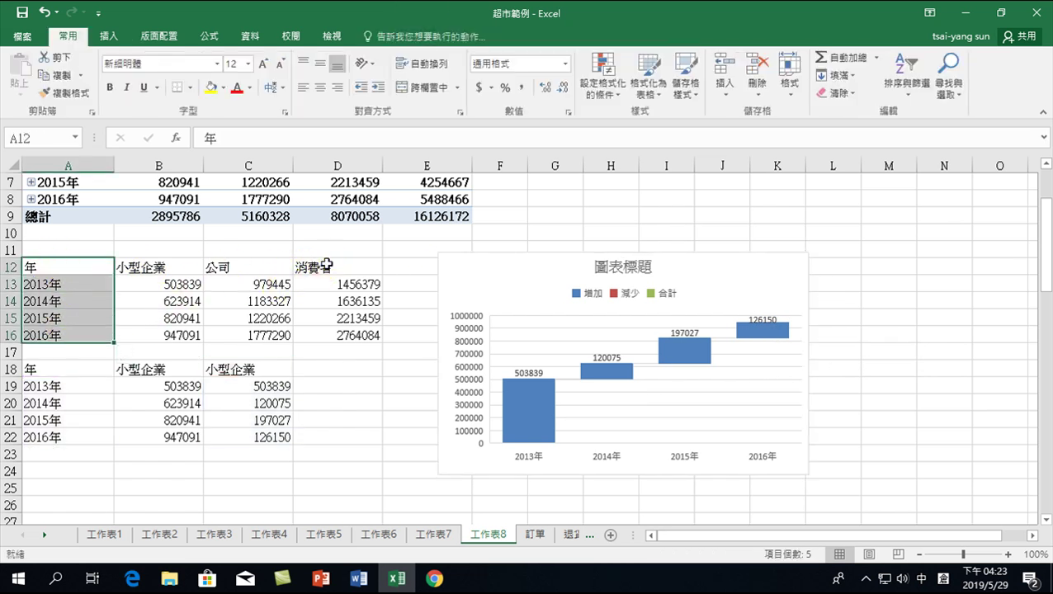
# Copy the years A12:A16 and 消費者 sales D12:D16 to A24:B28.
pyautogui.moveTo(323, 266); pyautogui.dragTo(334, 335)
pyautogui.hotkey('ctrl', 'c')
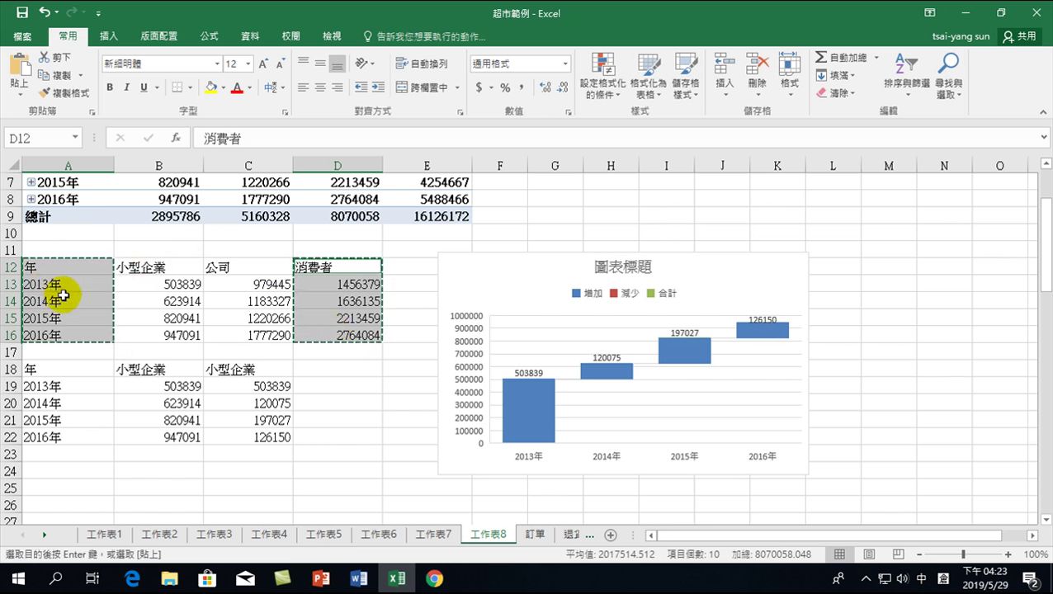
pyautogui.click(74, 478)
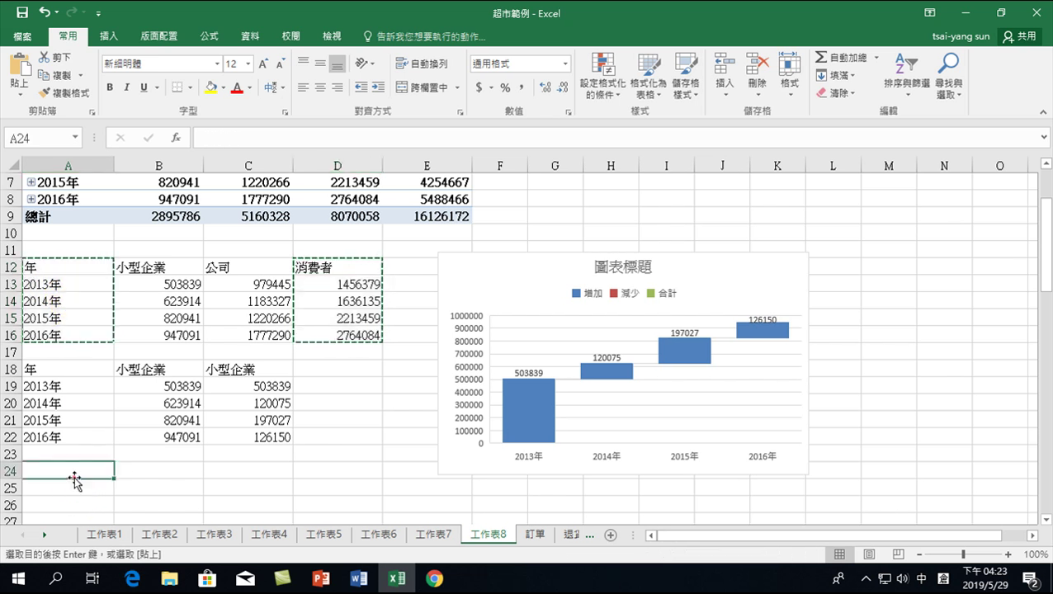
pyautogui.hotkey('ctrl', 'v')
pyautogui.scroll(-3, 163, 476)
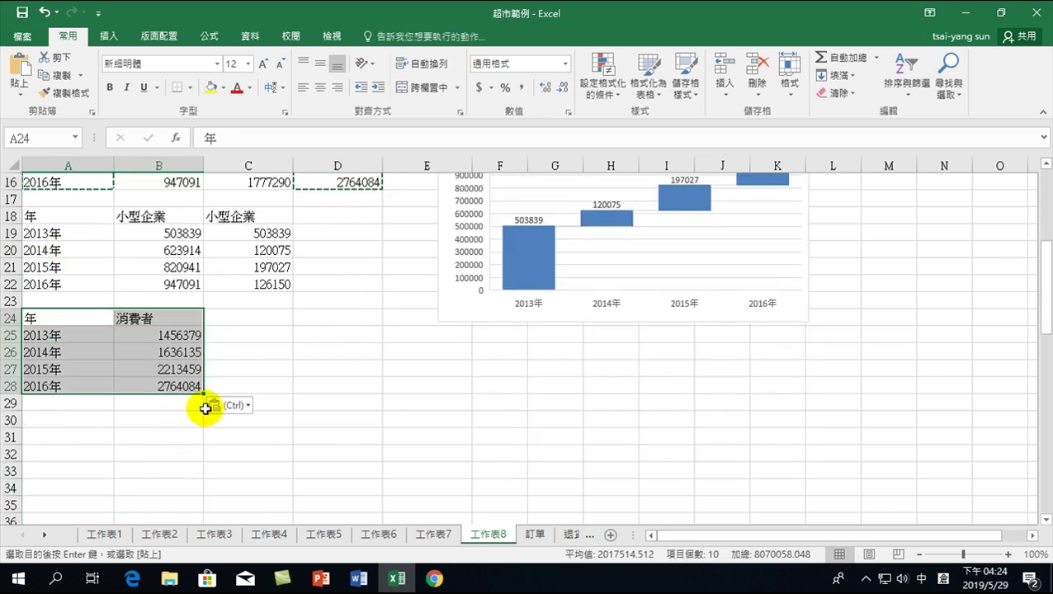
pyautogui.scroll(2, 195, 431)
# Enter =+B26-B25 in C26 and fill the consumer change formula down to C28.
pyautogui.click(264, 454)
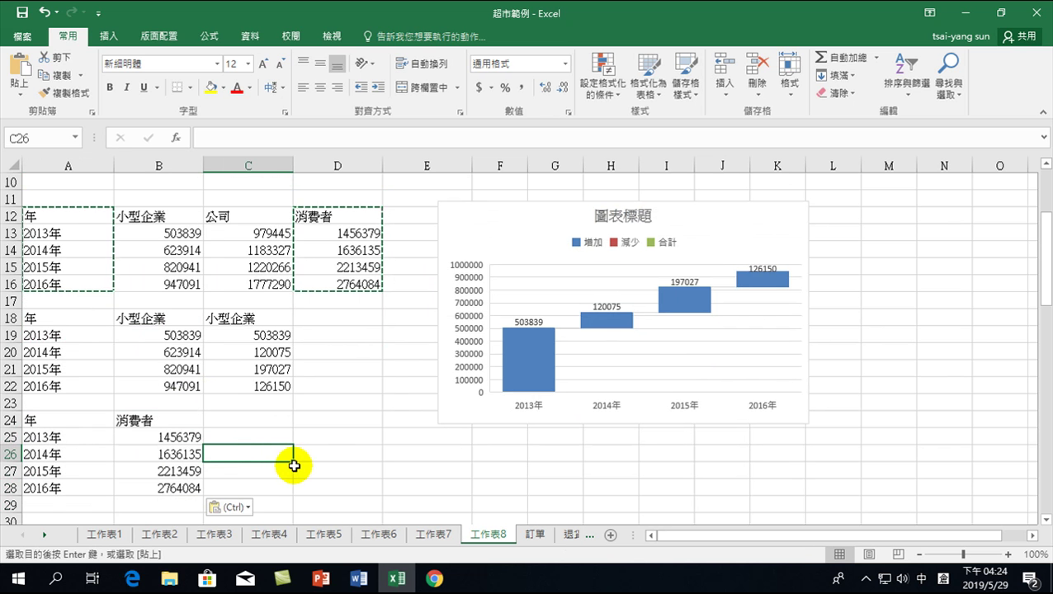
pyautogui.write('+9')
pyautogui.press('BackSpace')
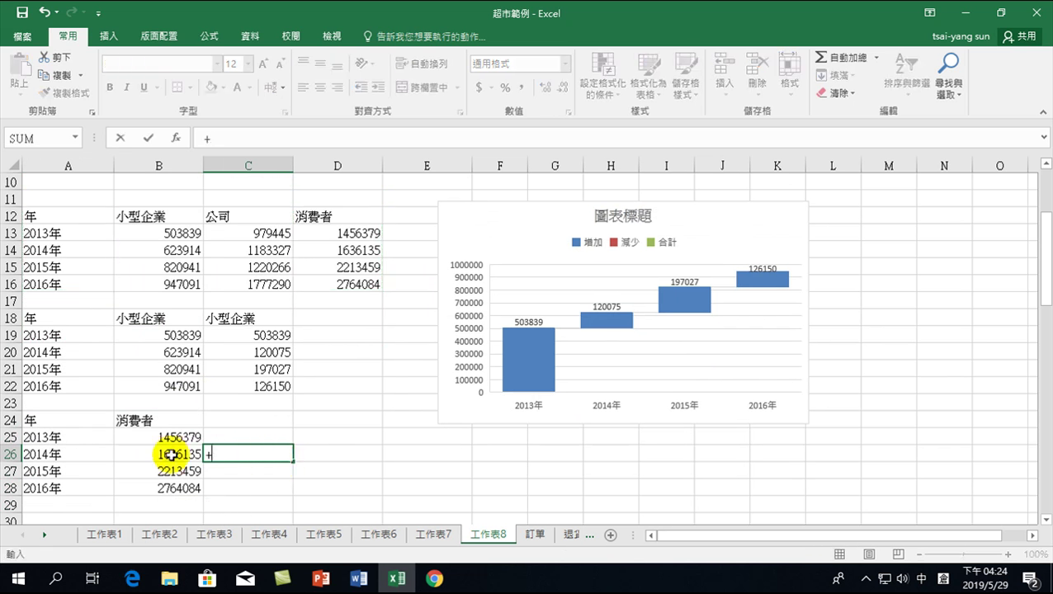
pyautogui.click(136, 453)
pyautogui.write('-')
pyautogui.click(156, 438)
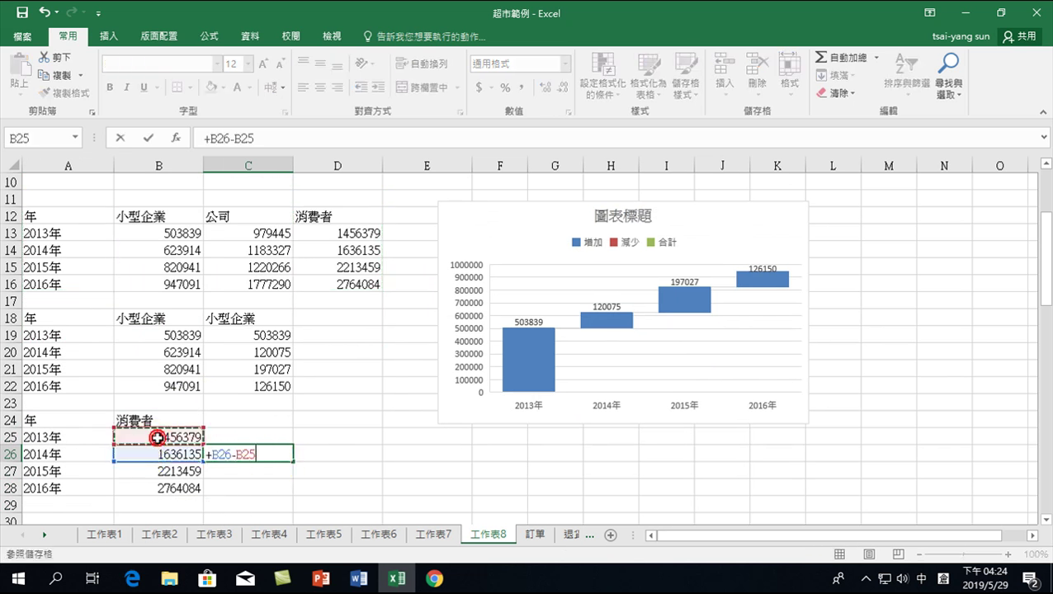
pyautogui.press('Return')
pyautogui.click(285, 453)
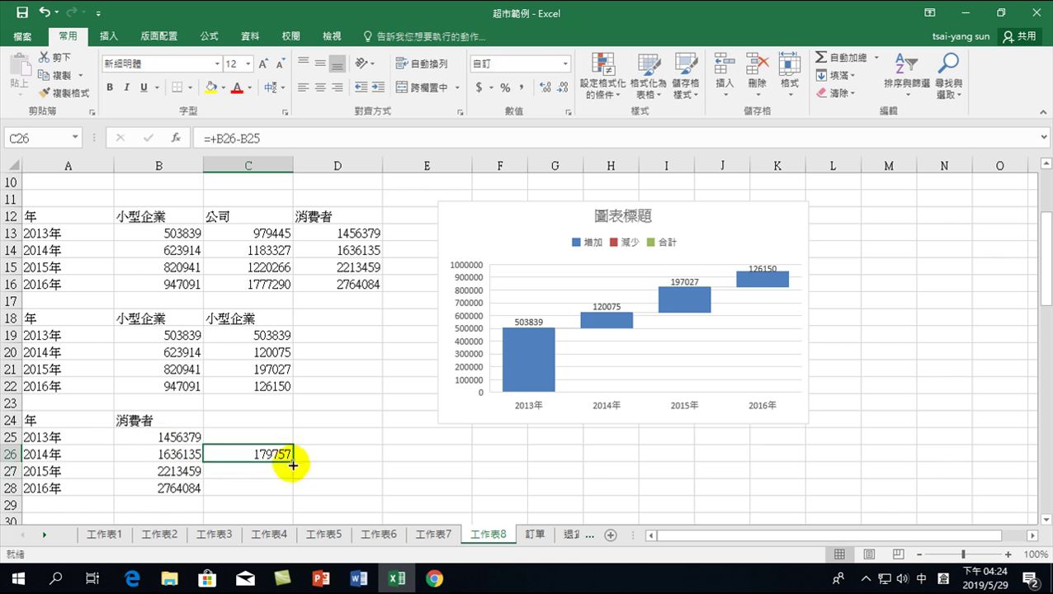
pyautogui.moveTo(292, 499); pyautogui.dragTo(270, 487)
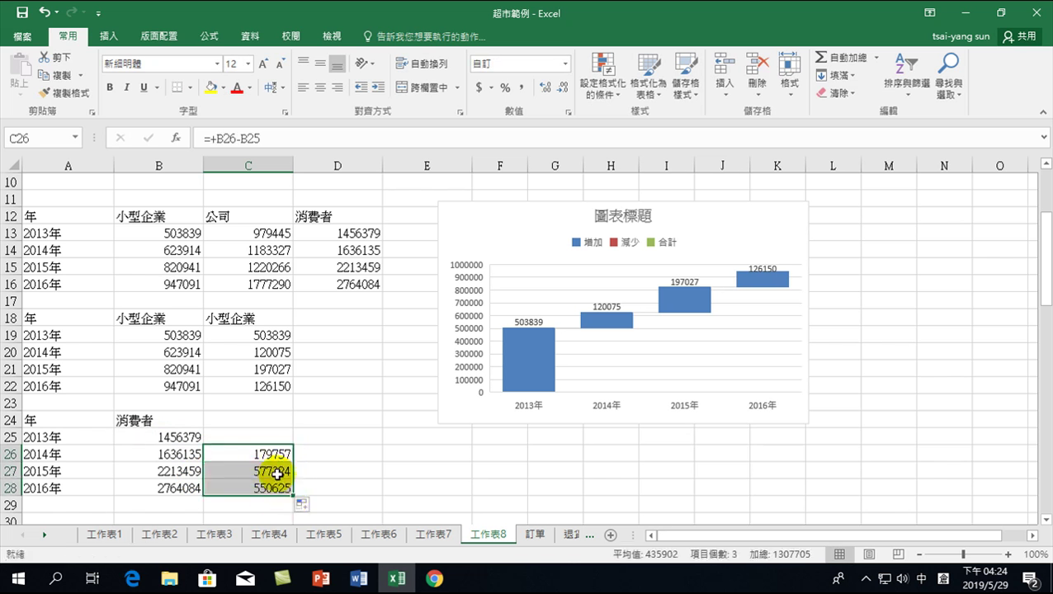
# Set C25 to =+B25 and head the change column C24 with 消費者.
pyautogui.click(268, 437)
pyautogui.write('+')
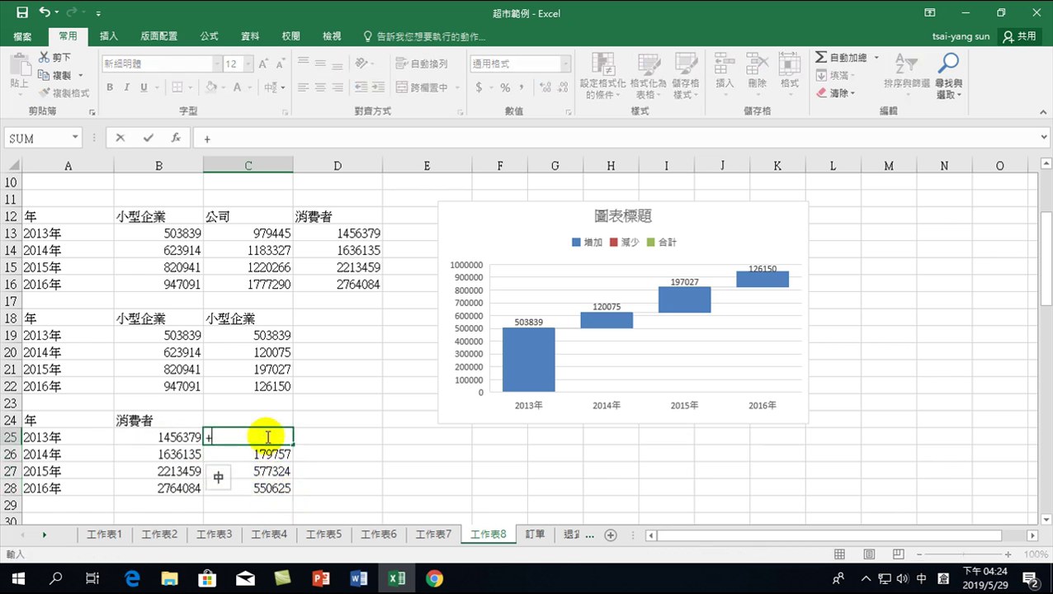
pyautogui.click(192, 437)
pyautogui.press('Return')
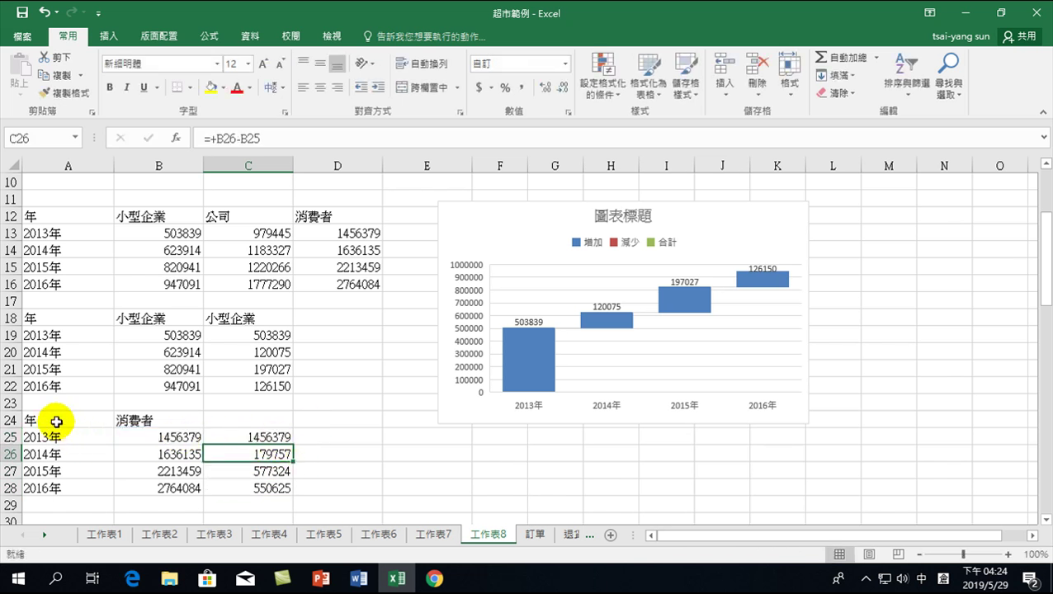
pyautogui.click(167, 414)
pyautogui.moveTo(203, 429); pyautogui.dragTo(272, 428)
pyautogui.moveTo(64, 420); pyautogui.dragTo(81, 485)
# Chart A24:A28 and C24:C28 as a waterfall below the 小型企業 chart, zoomed out to 80%.
pyautogui.moveTo(260, 423); pyautogui.dragTo(247, 487)
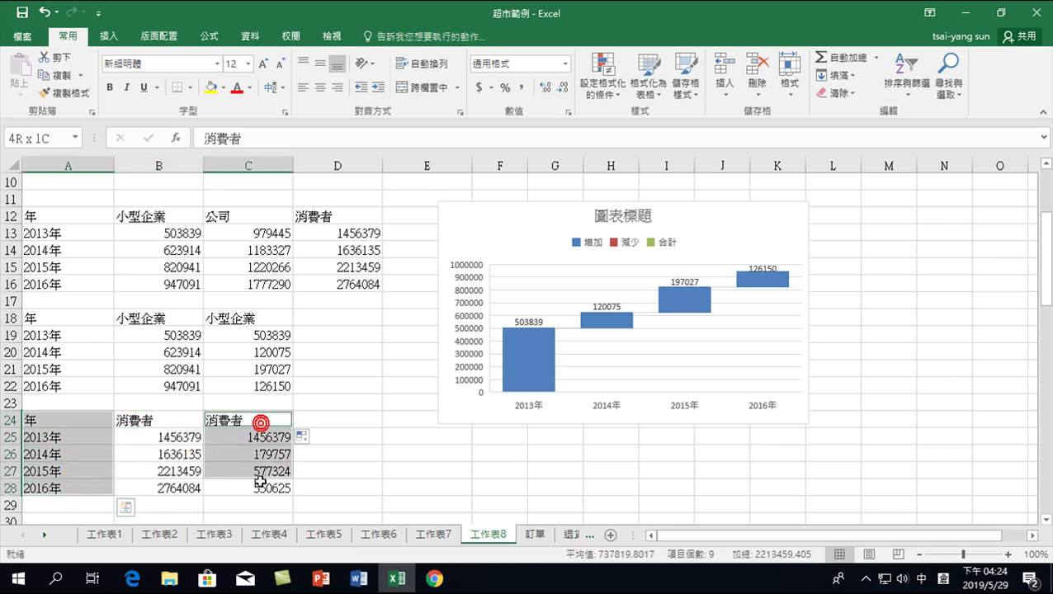
pyautogui.click(108, 36)
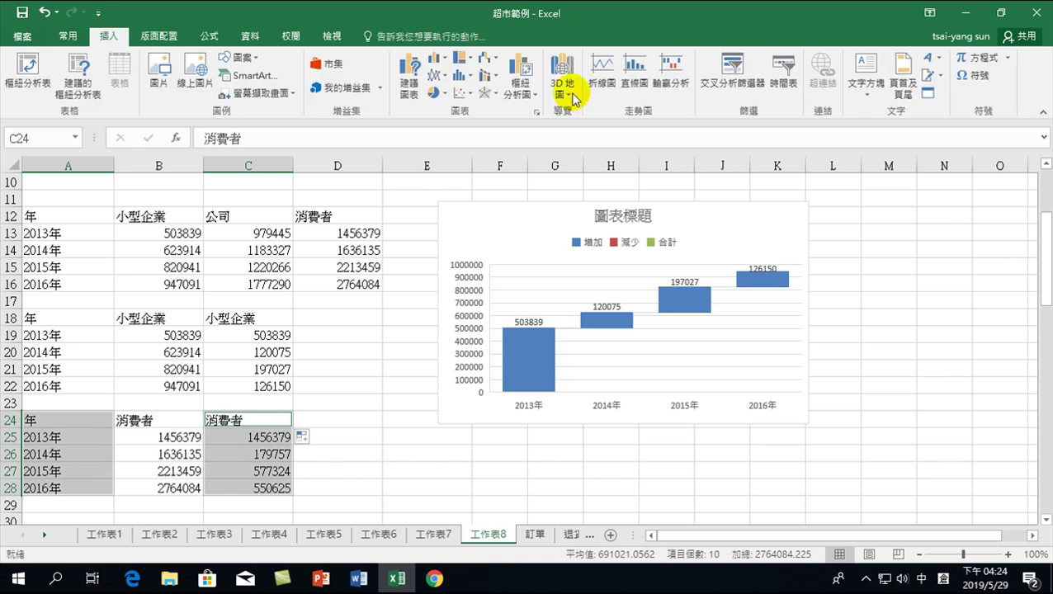
pyautogui.click(488, 58)
pyautogui.click(501, 113)
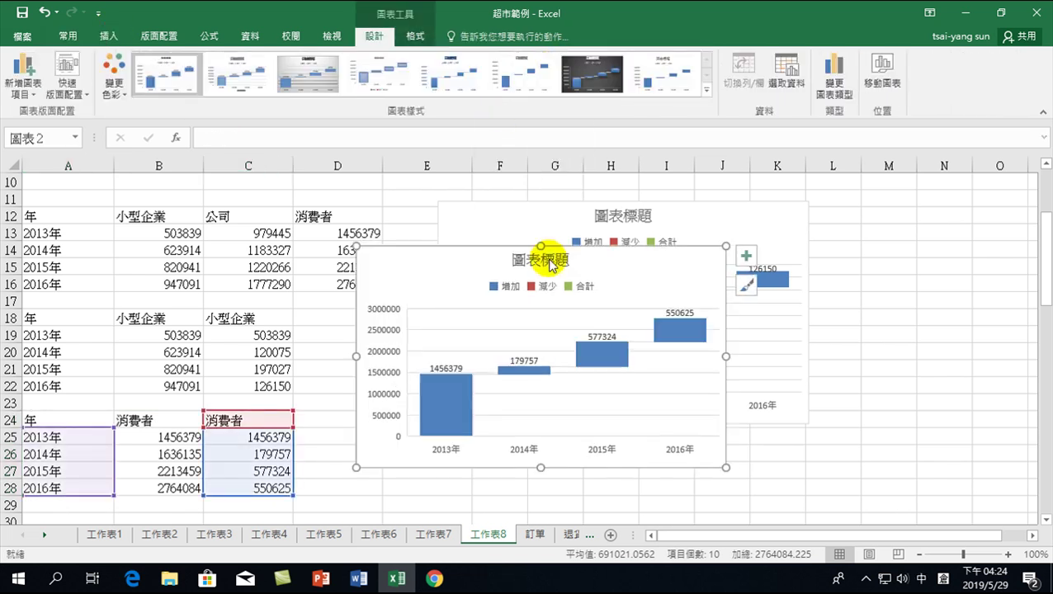
pyautogui.moveTo(419, 252)
pyautogui.mouseDown()
pyautogui.moveTo(503, 415)
pyautogui.moveTo(837, 258)
pyautogui.moveTo(487, 411)
pyautogui.moveTo(505, 428)
pyautogui.moveTo(496, 428)
pyautogui.mouseUp()
pyautogui.scroll(-2, 895, 464)
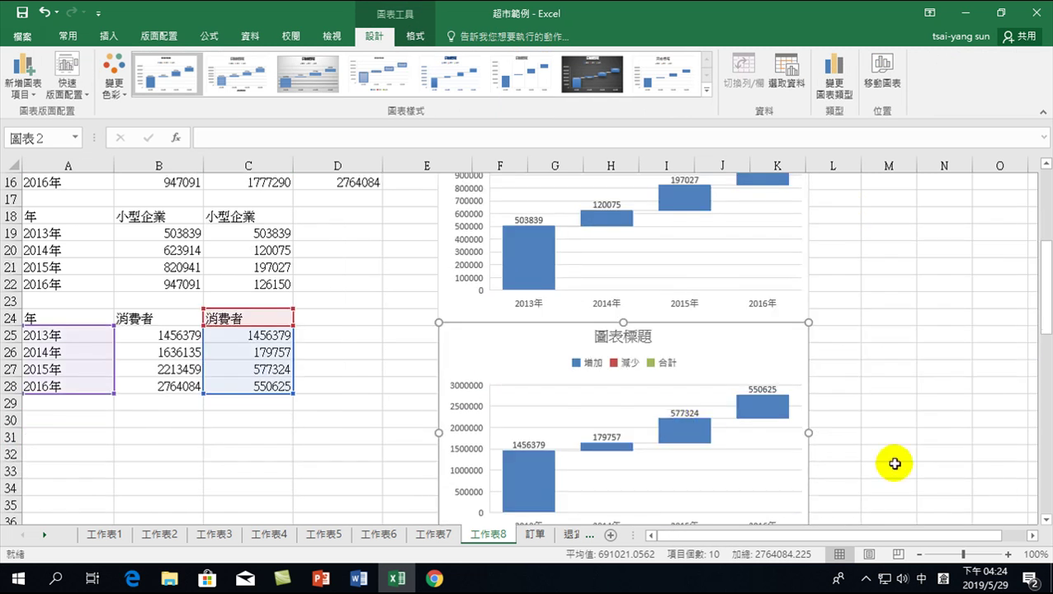
pyautogui.click(918, 554)
pyautogui.click(918, 555)
pyautogui.scroll(3, 817, 394)
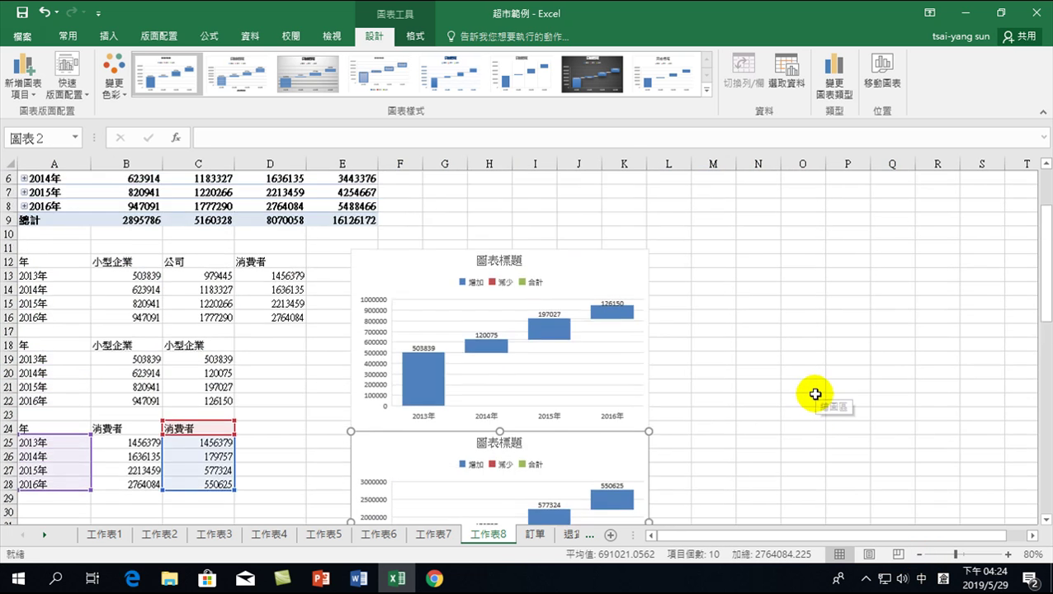
pyautogui.scroll(-2, 804, 393)
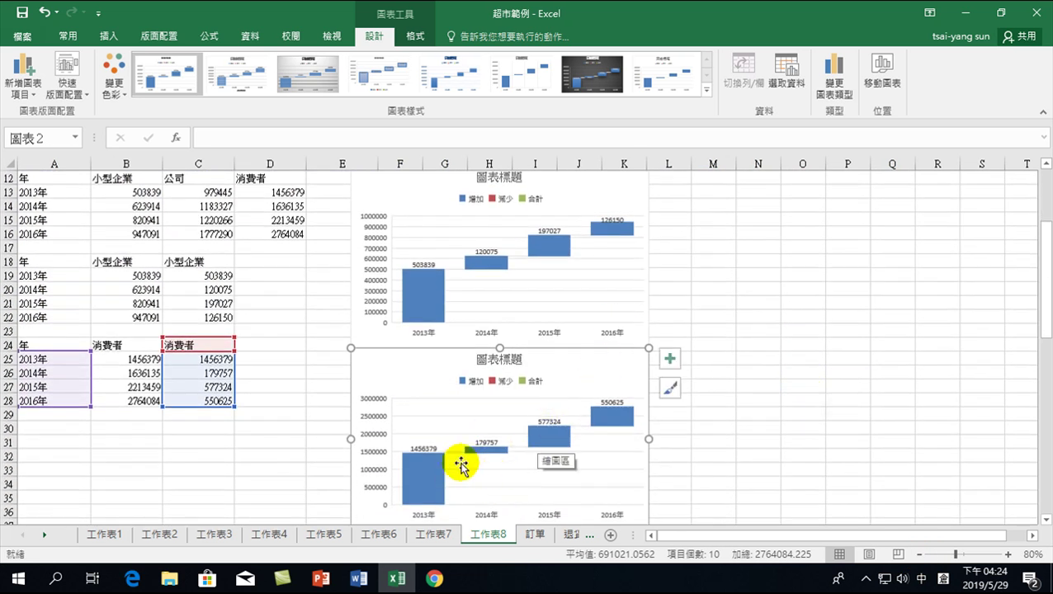
pyautogui.click(488, 449)
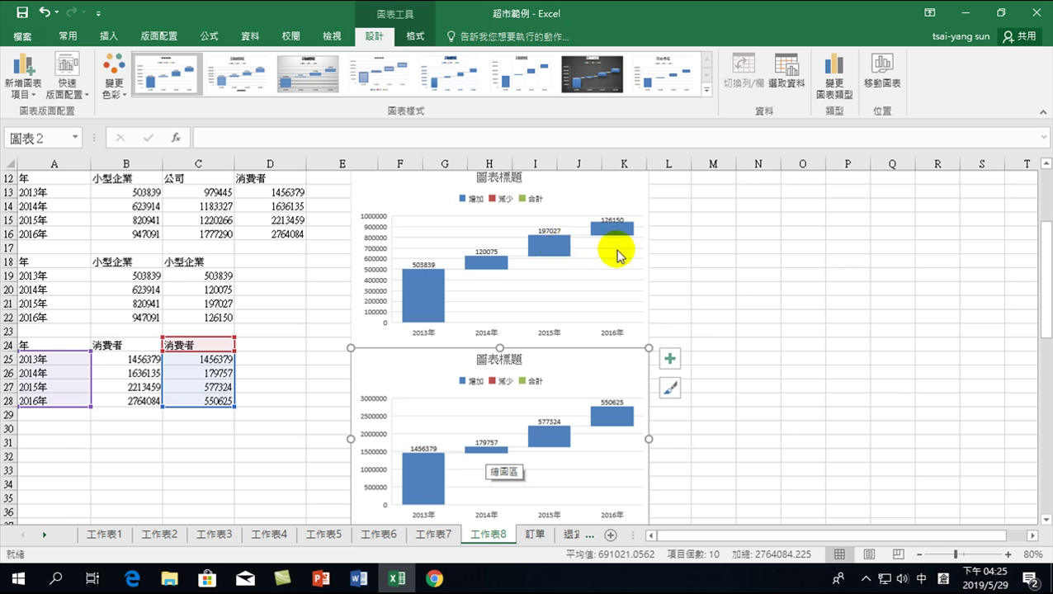
# Overwrite the 2015 消費者 change in C27 with -500000.
pyautogui.click(203, 373)
pyautogui.click(208, 387)
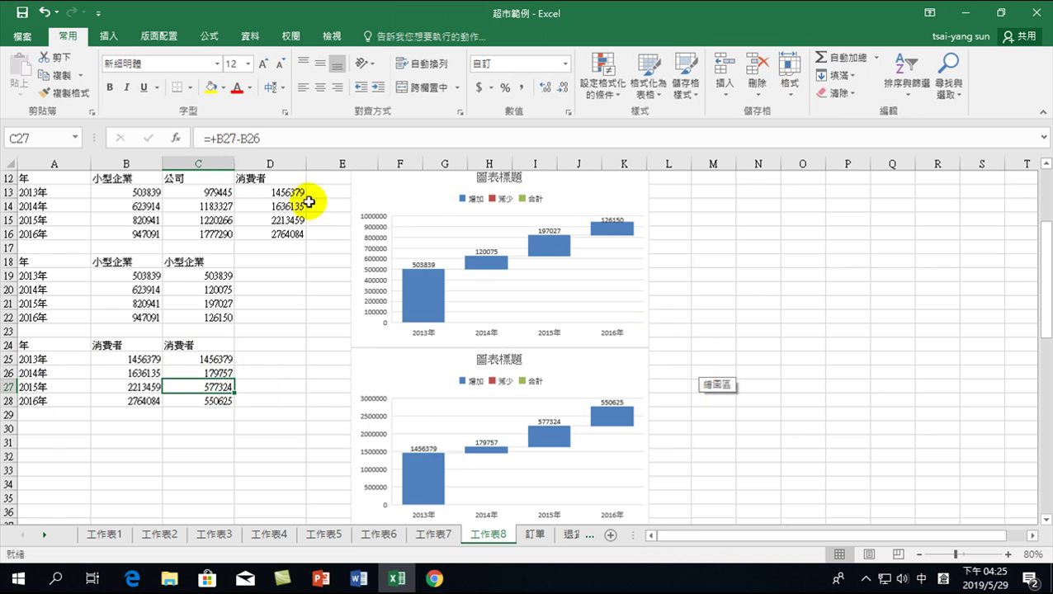
pyautogui.write('-')
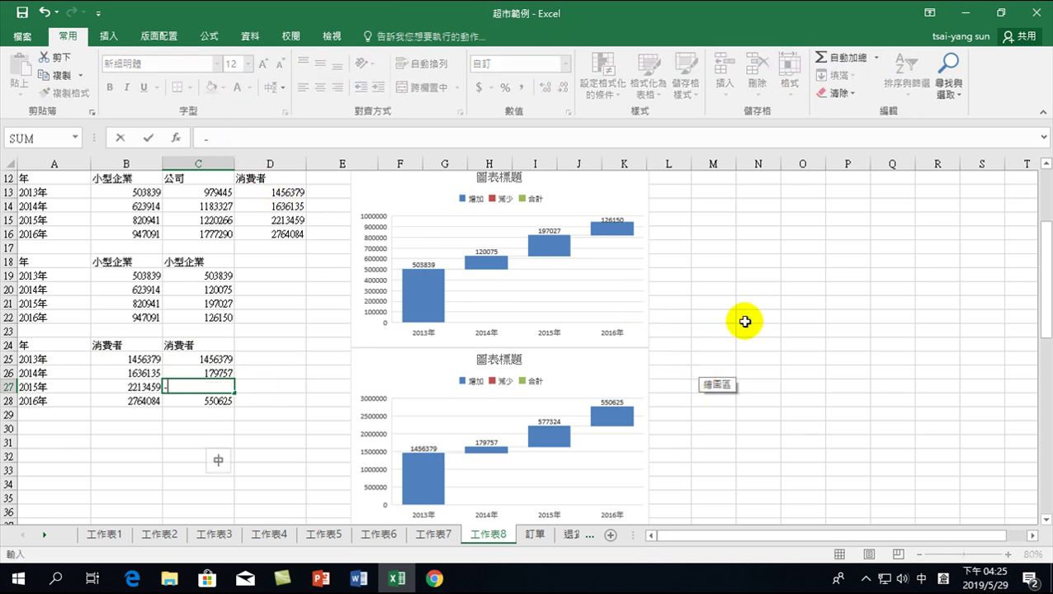
pyautogui.write('5000')
pyautogui.press('Return')
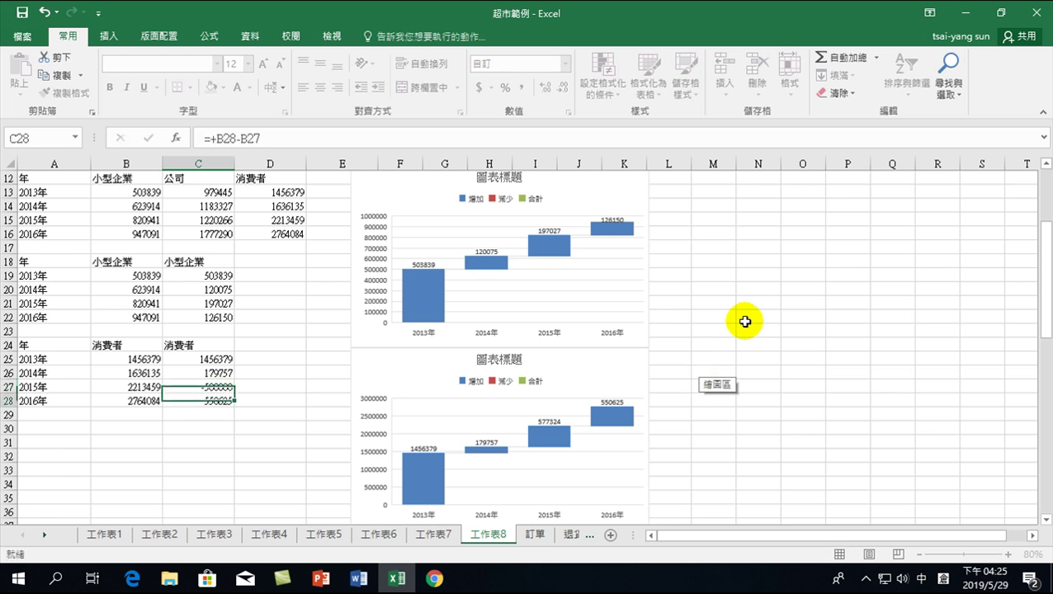